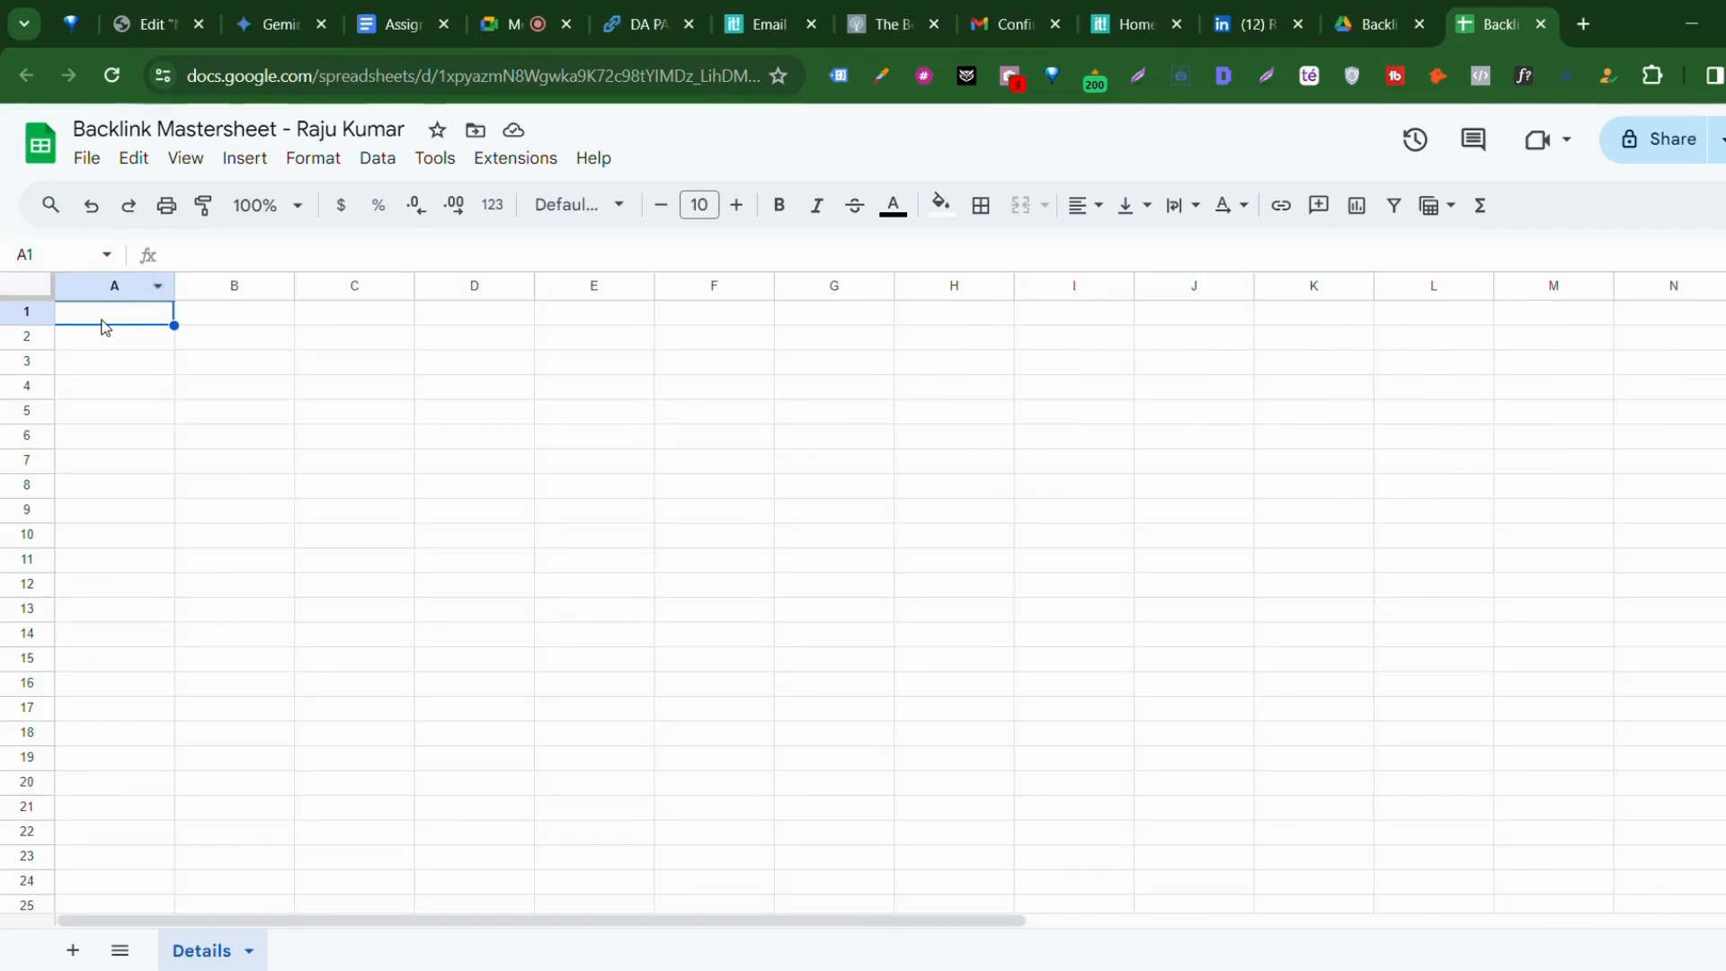
Step: Enter Name, Website and Social Media Handles in A1:A3, then widen column A to fit them
text(Namr)
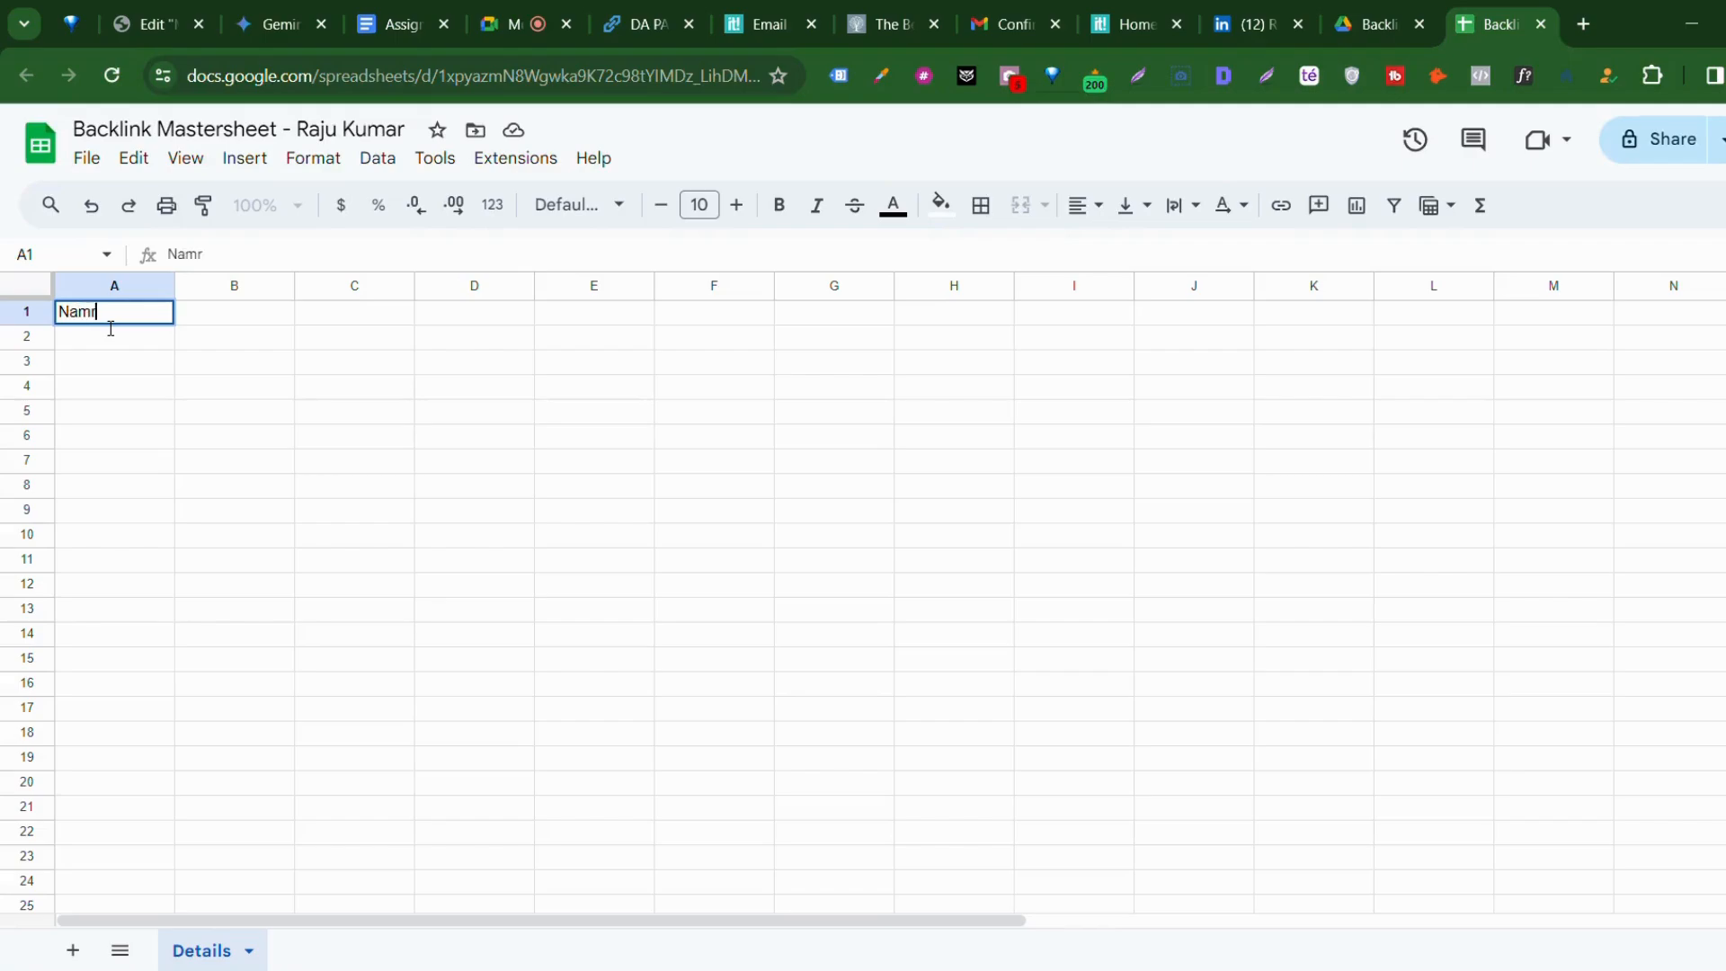
key(BackSpace)
text(e)
double_click(112, 337)
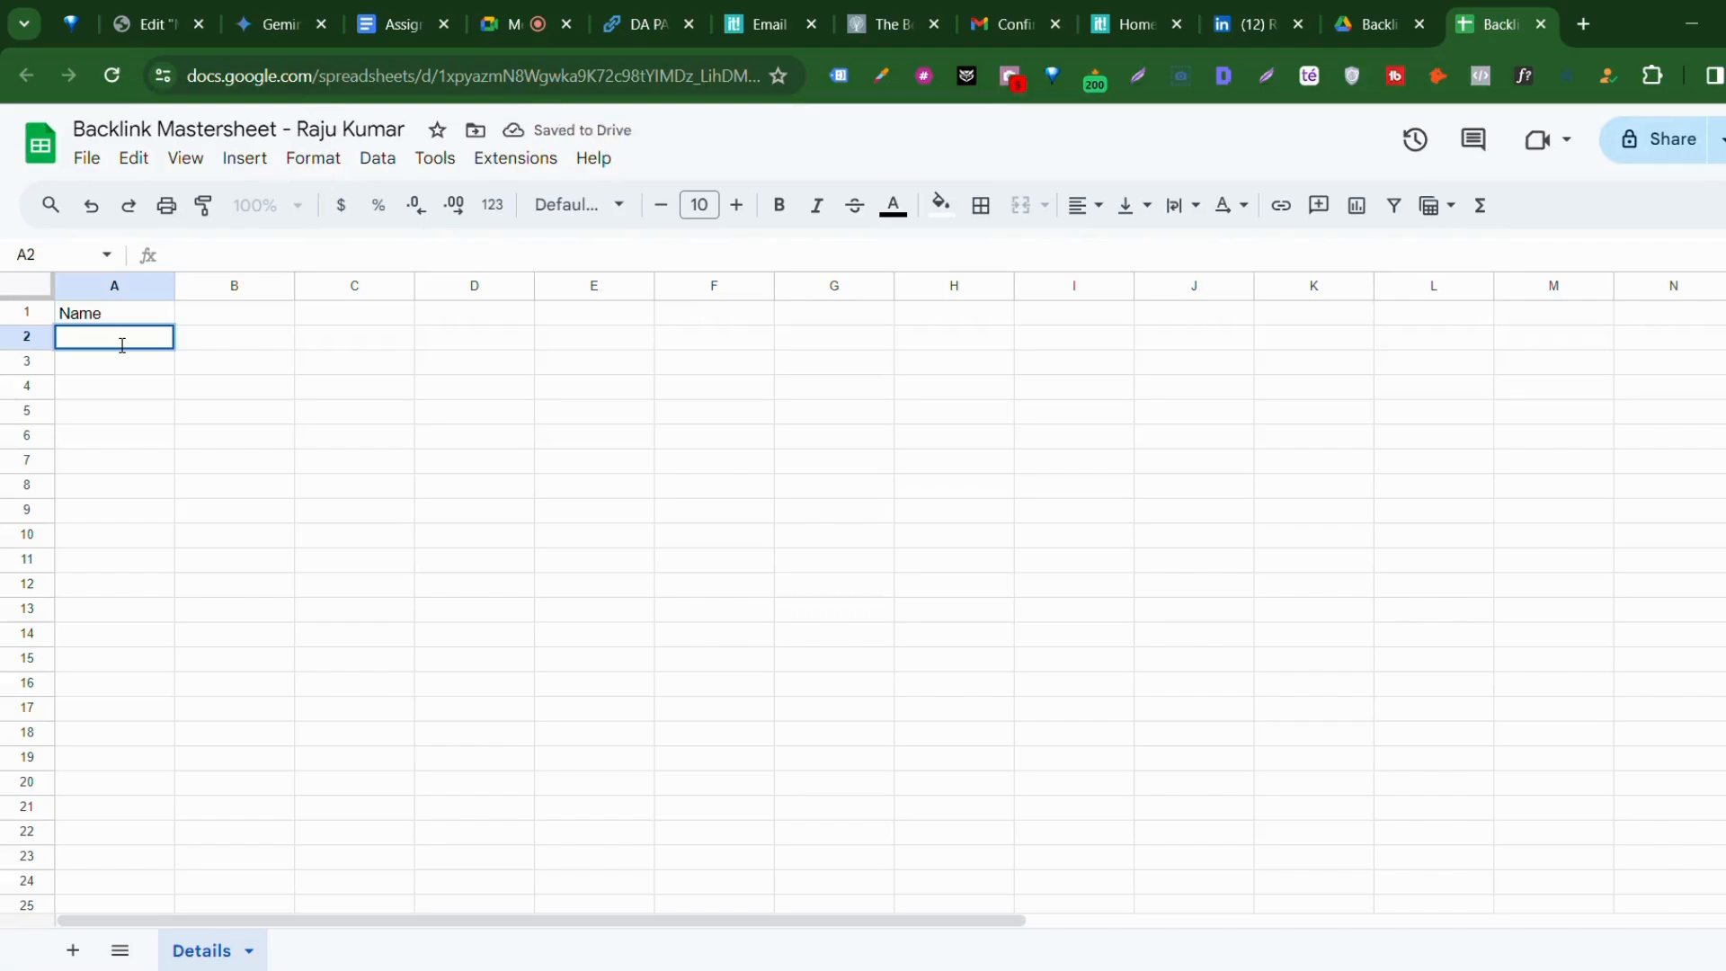
text(Website)
double_click(123, 367)
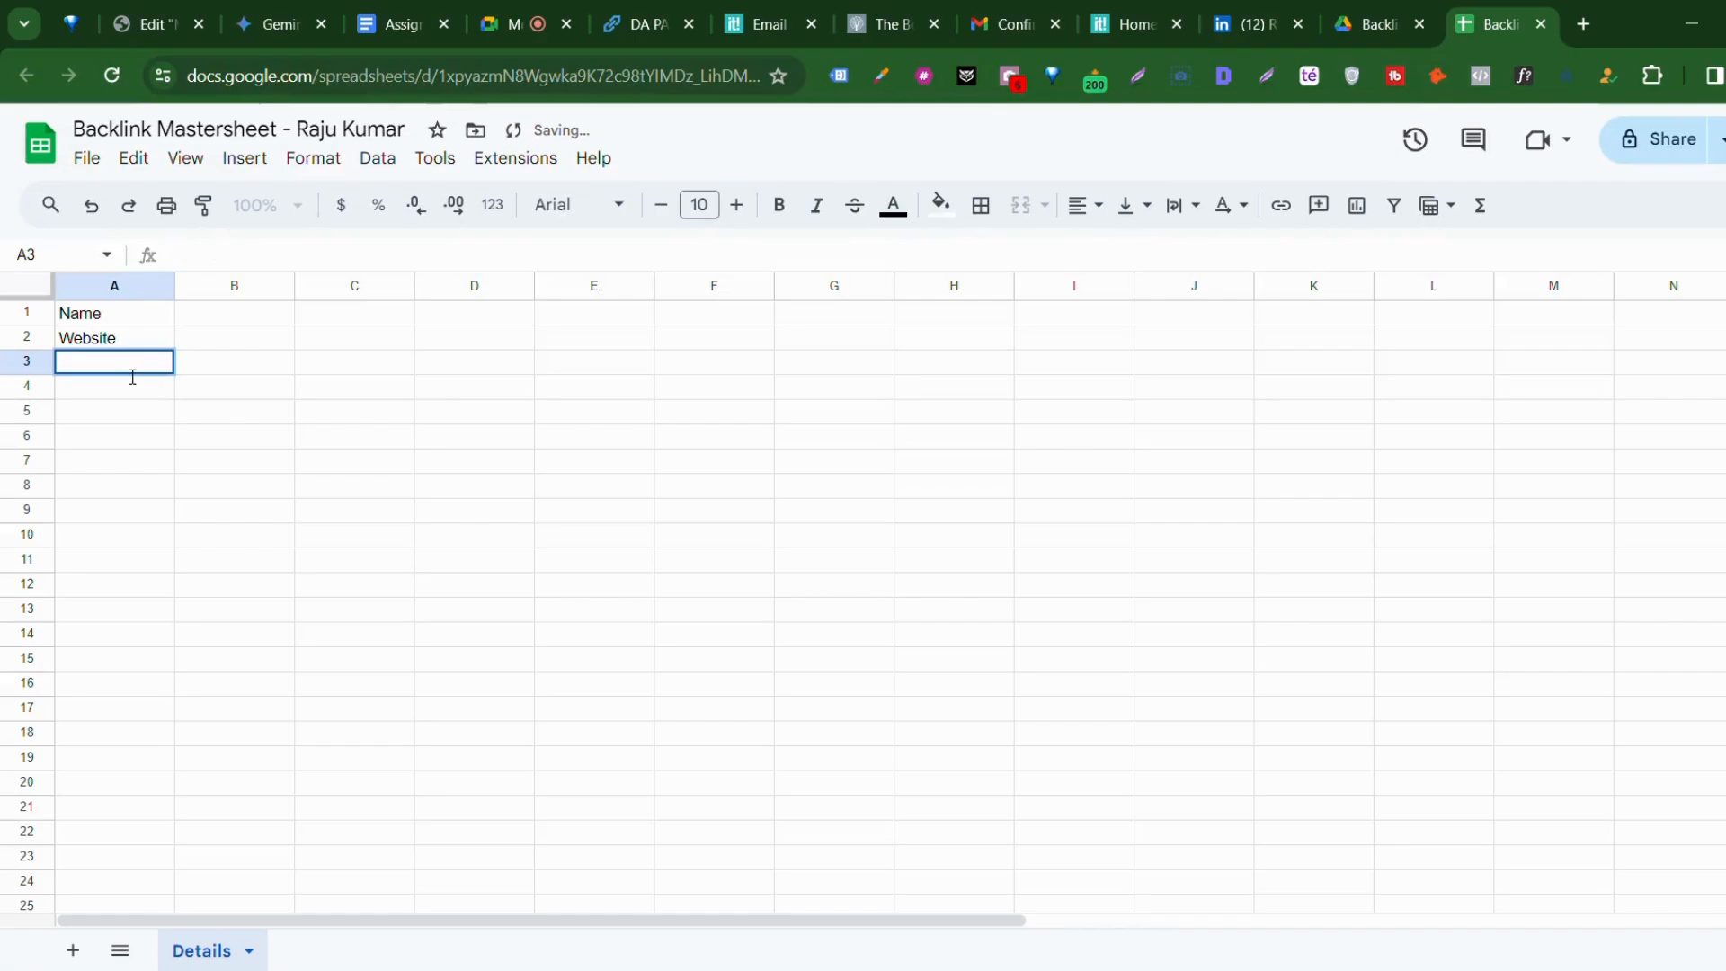
text(Social Media)
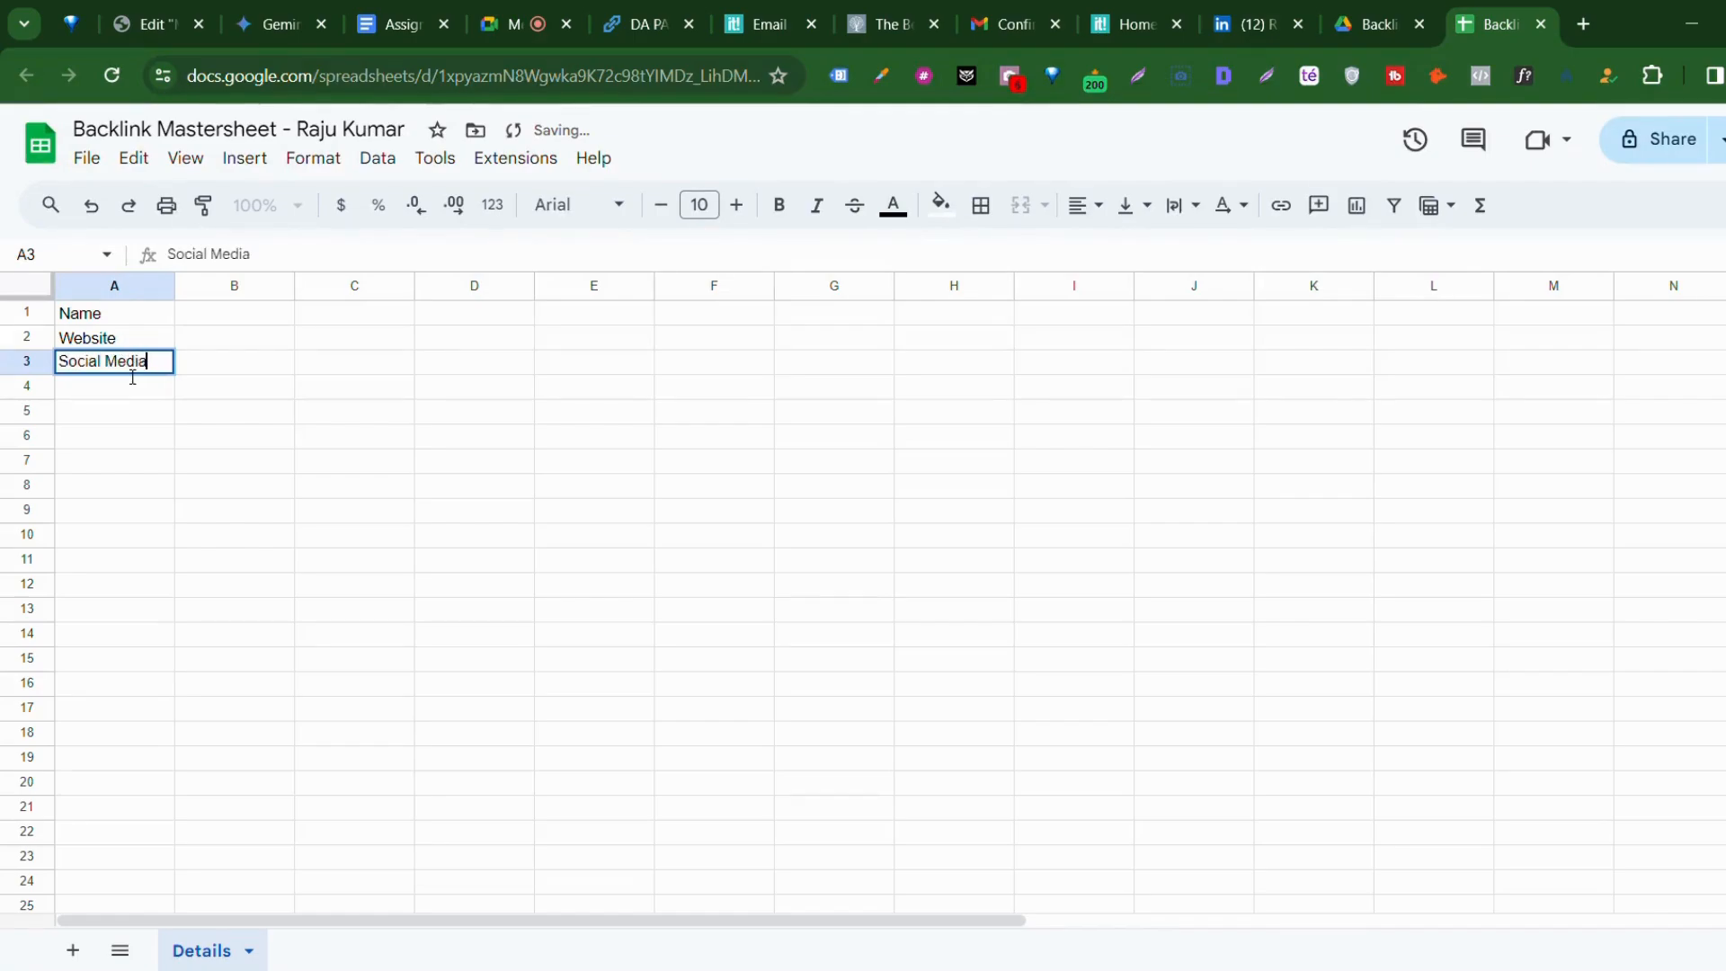
text( handles)
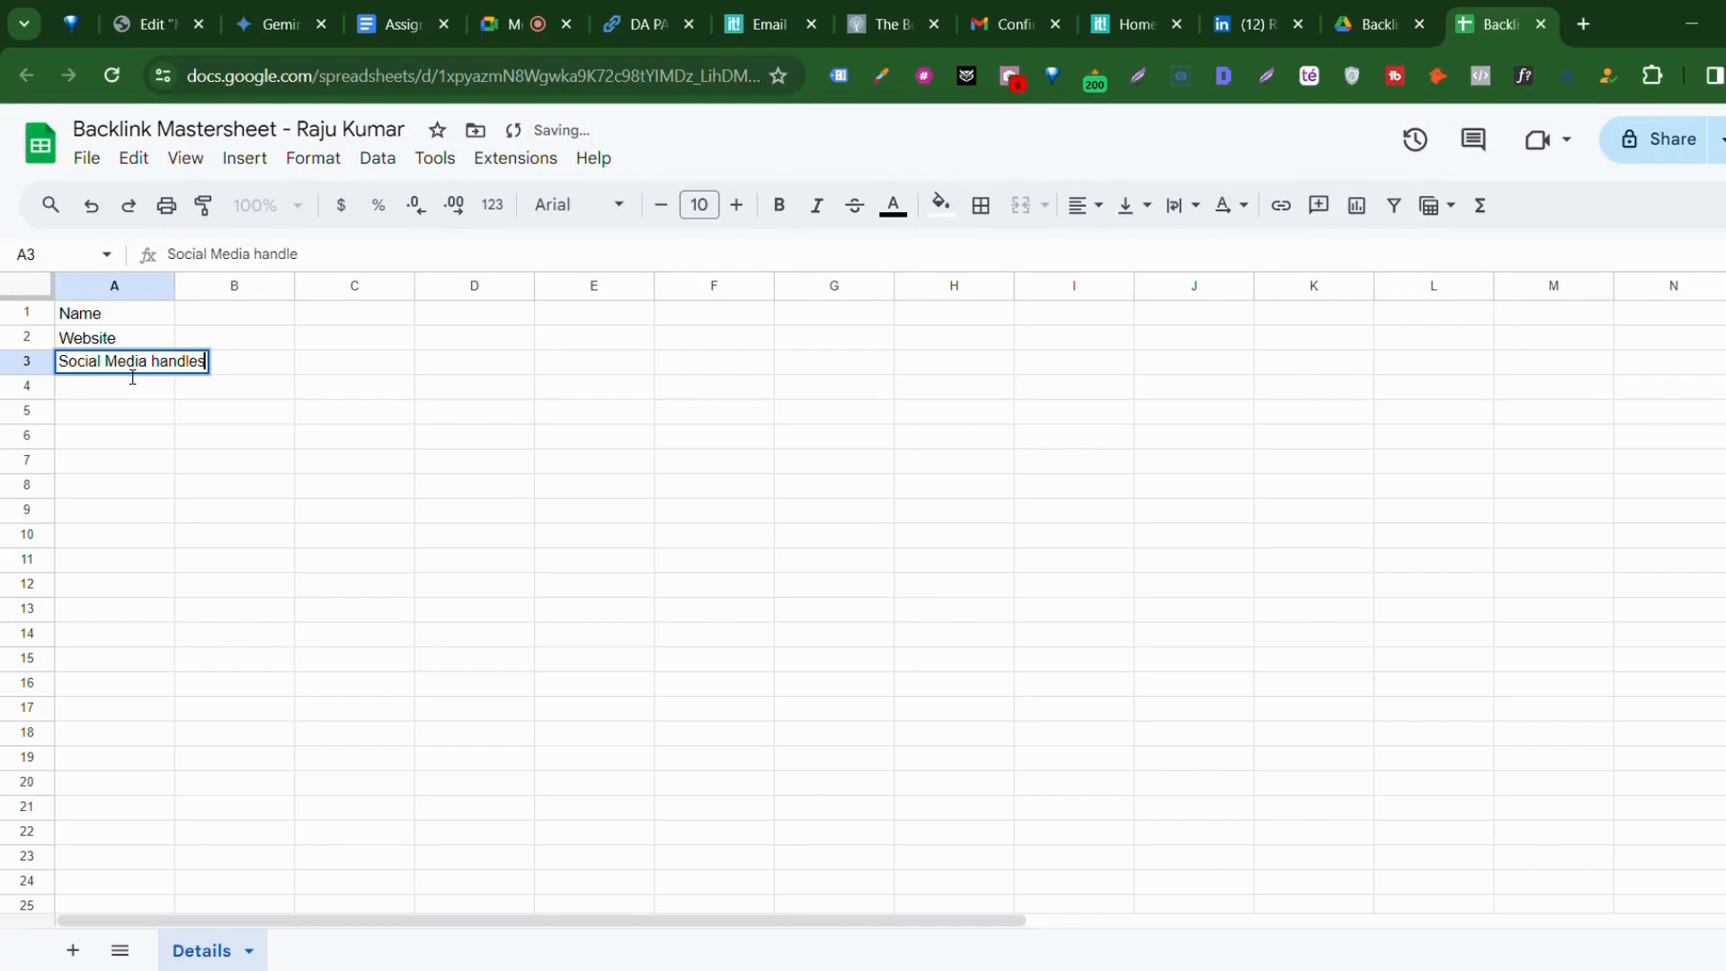
click(173, 369)
key(BackSpace)
text(H)
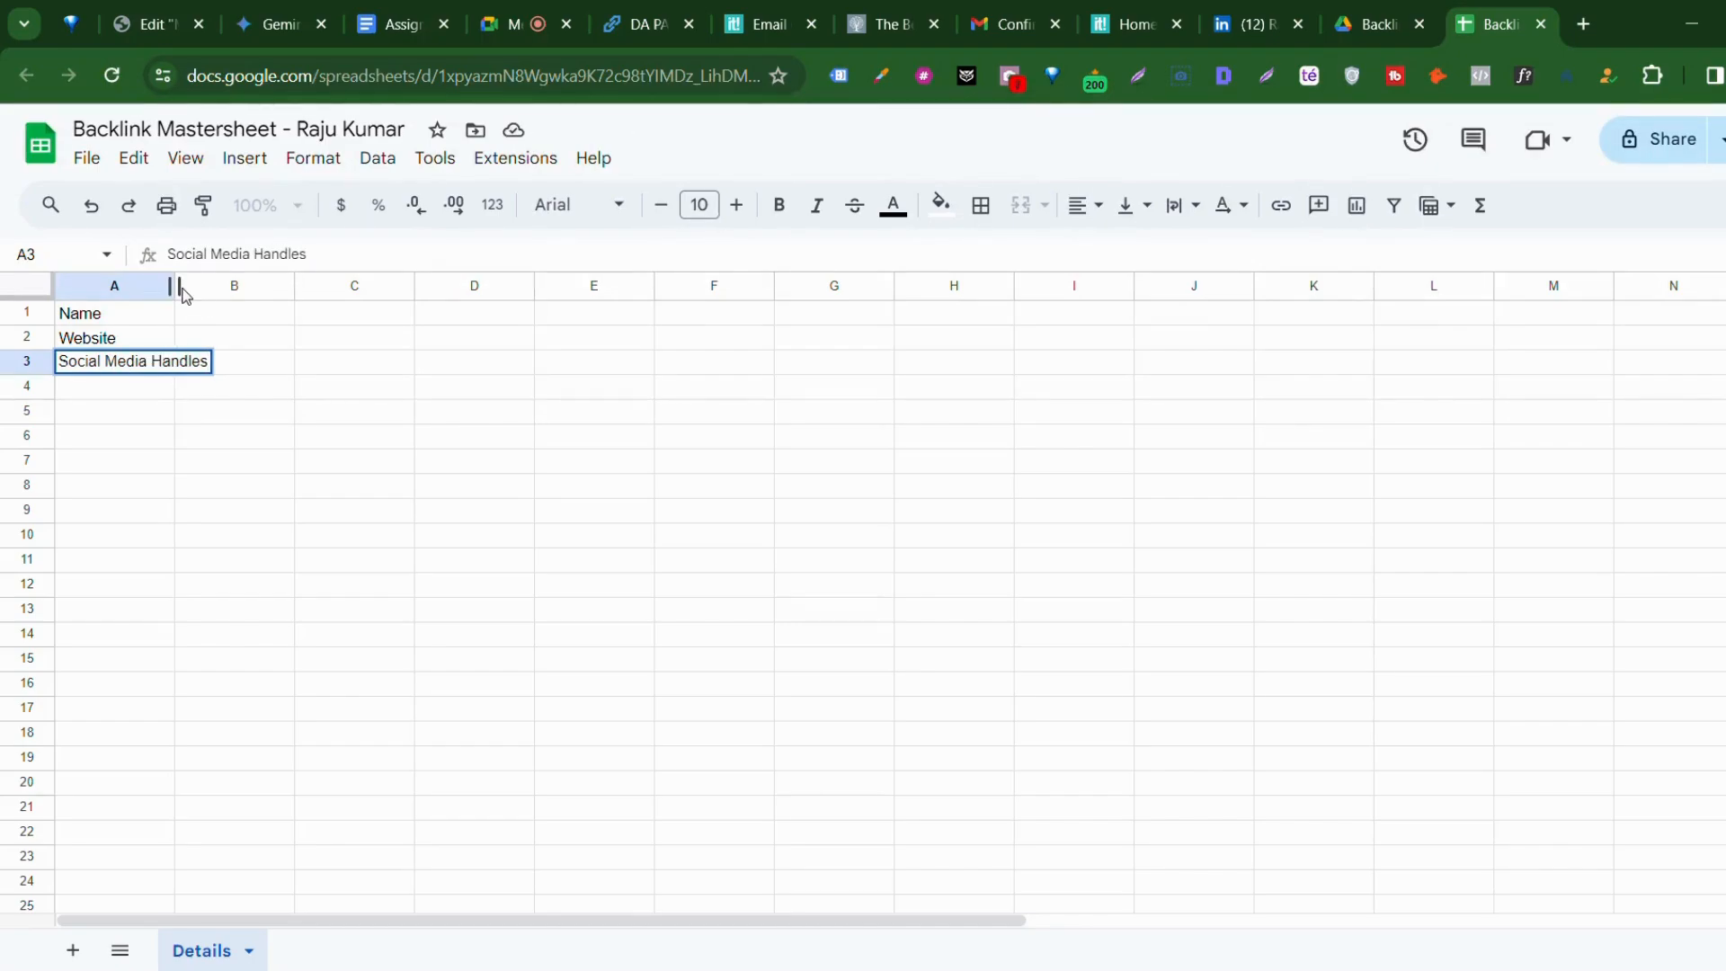
drag(176, 287, 251, 304)
Step: List '- Facebook', '- Instagram' and '- LinkedIn' under Social Media Handles
click(175, 388)
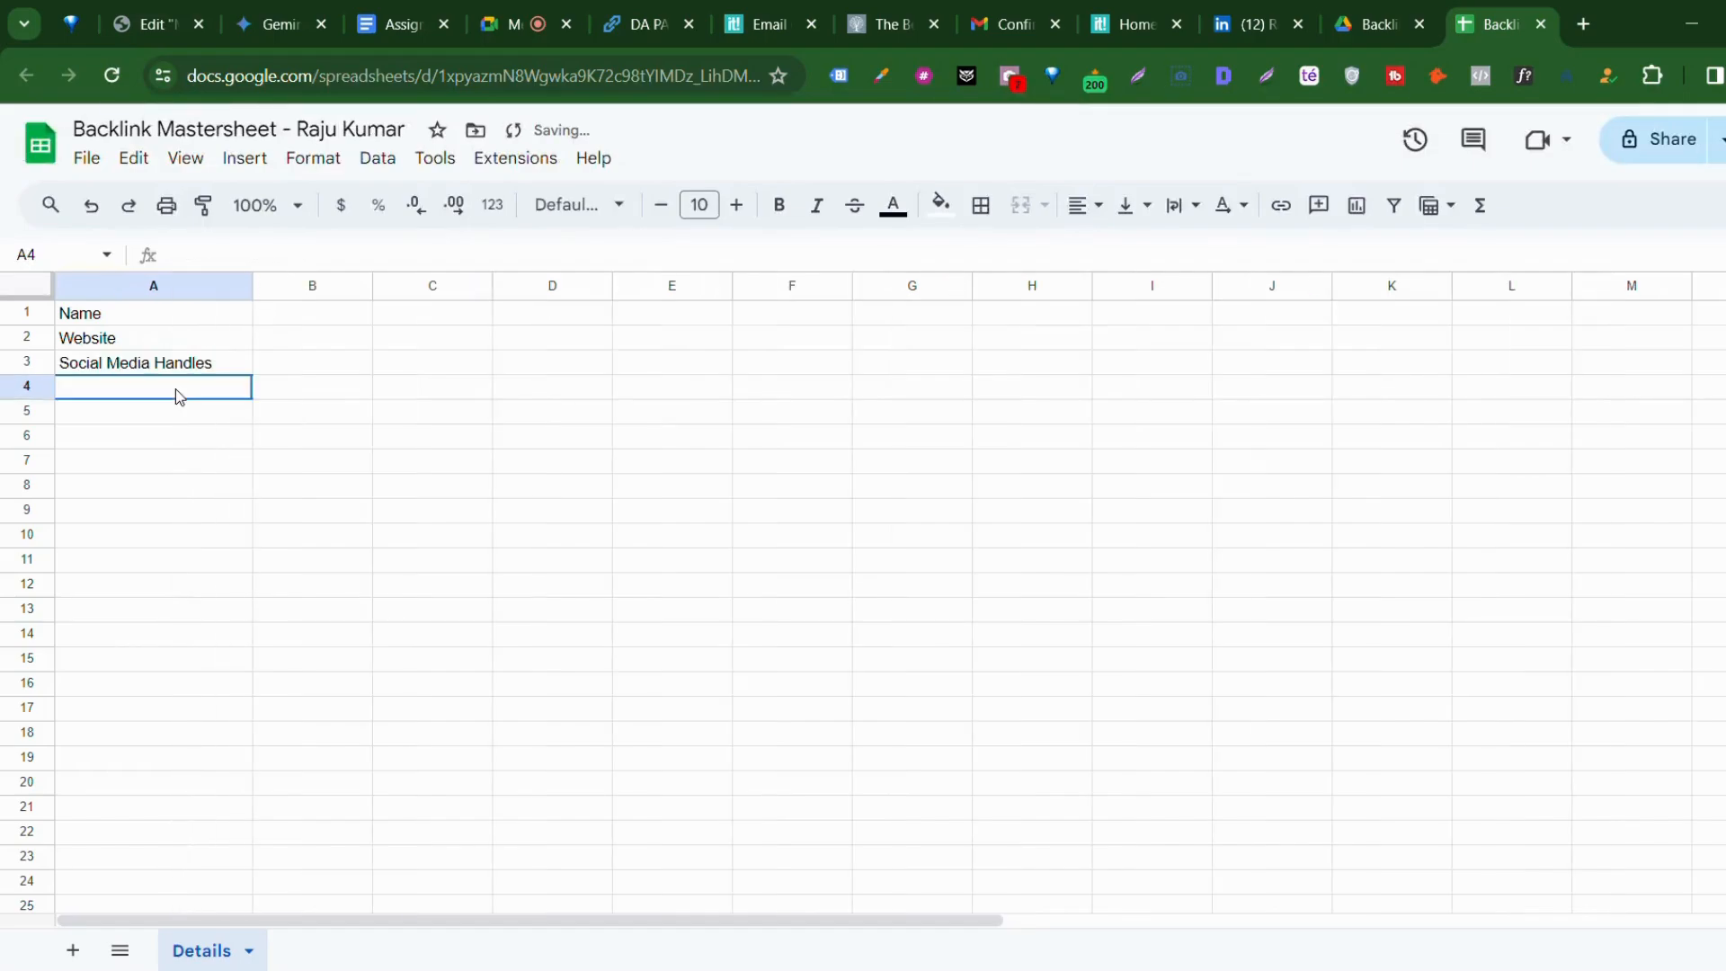
text(-)
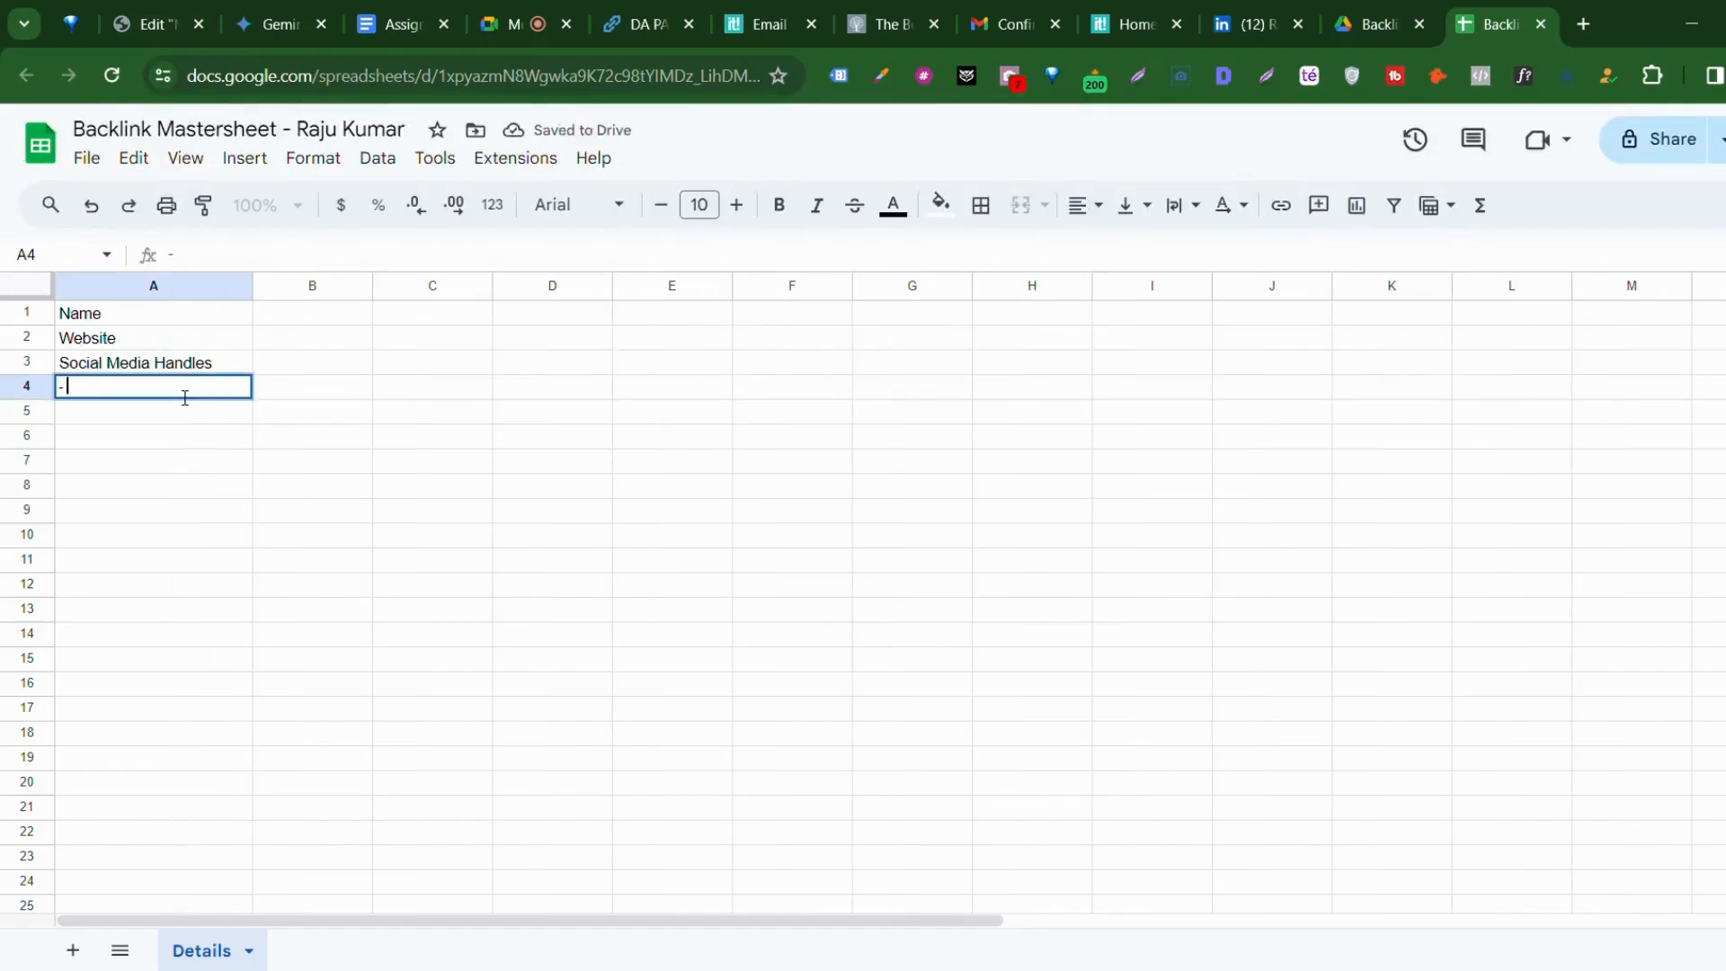
text( Facebook)
click(171, 410)
text(- )
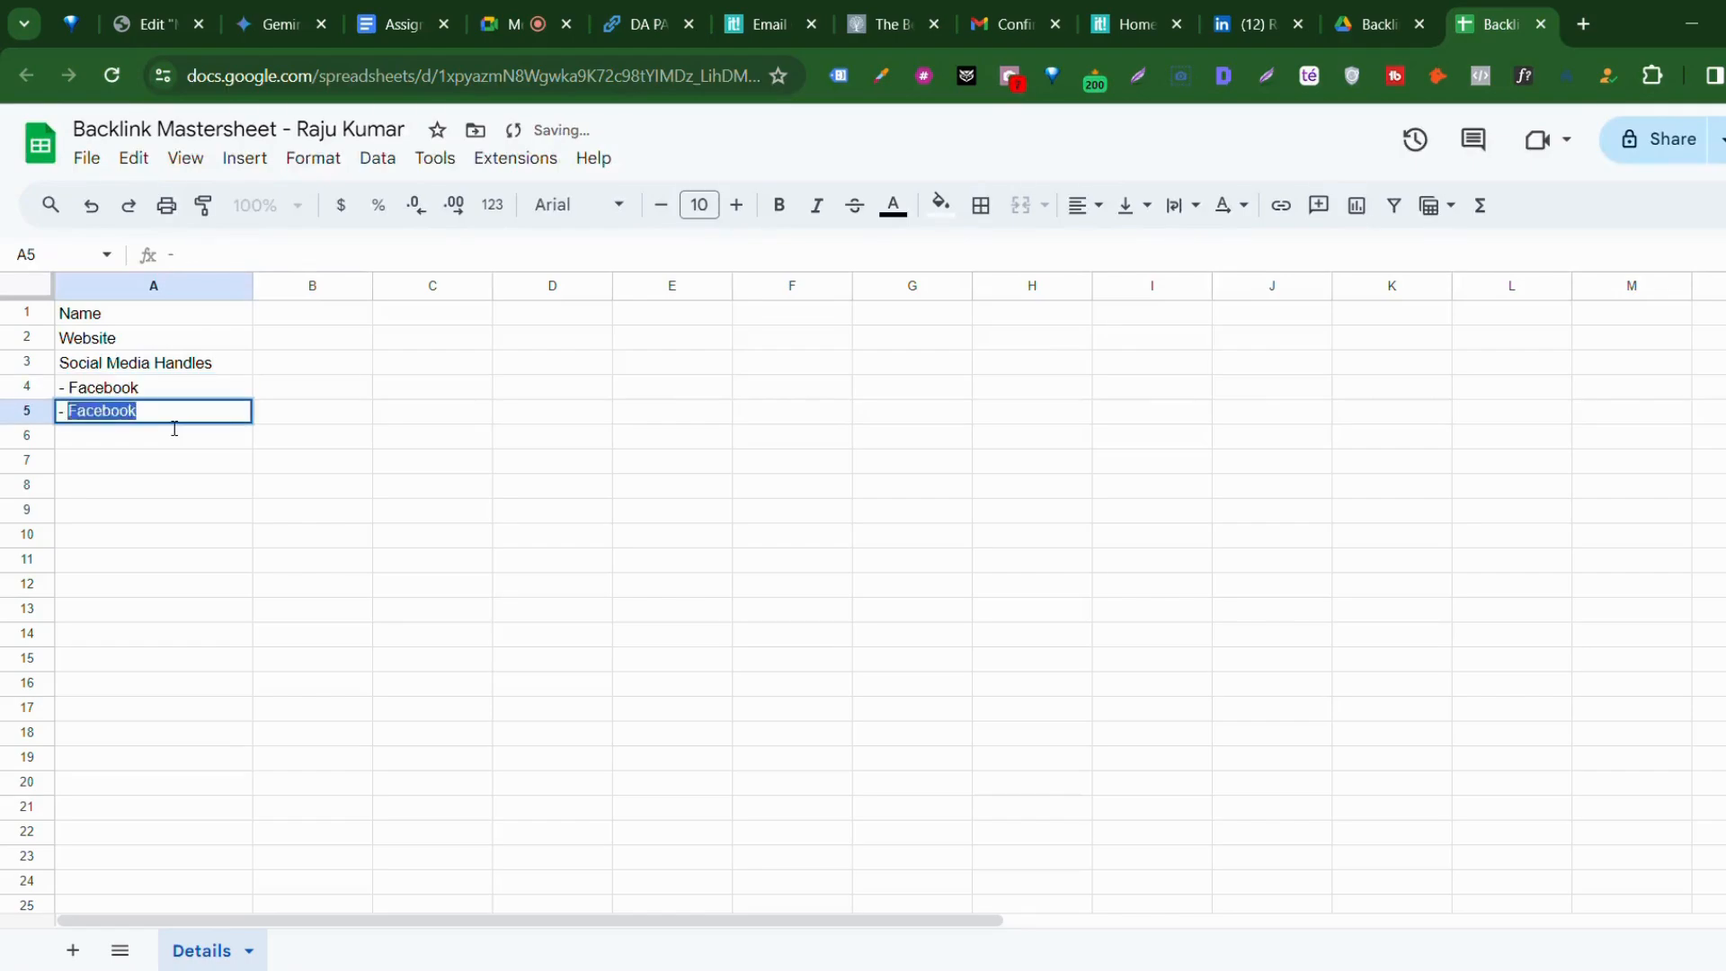
text(Instagram)
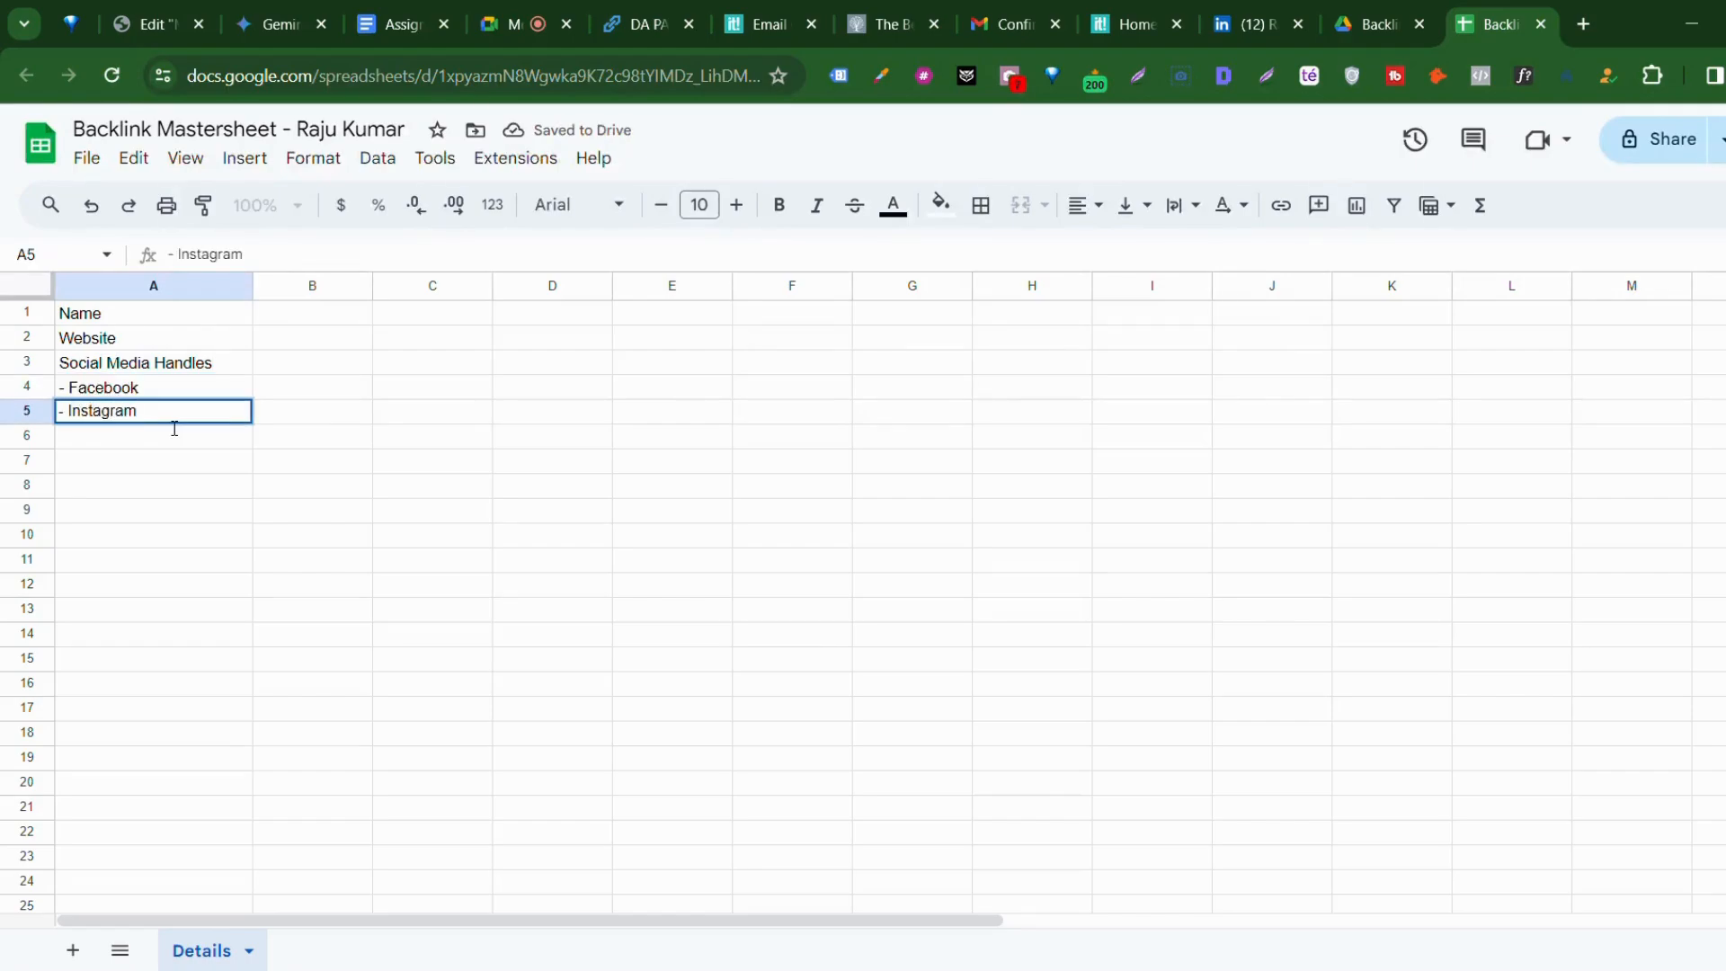
click(170, 440)
text(-)
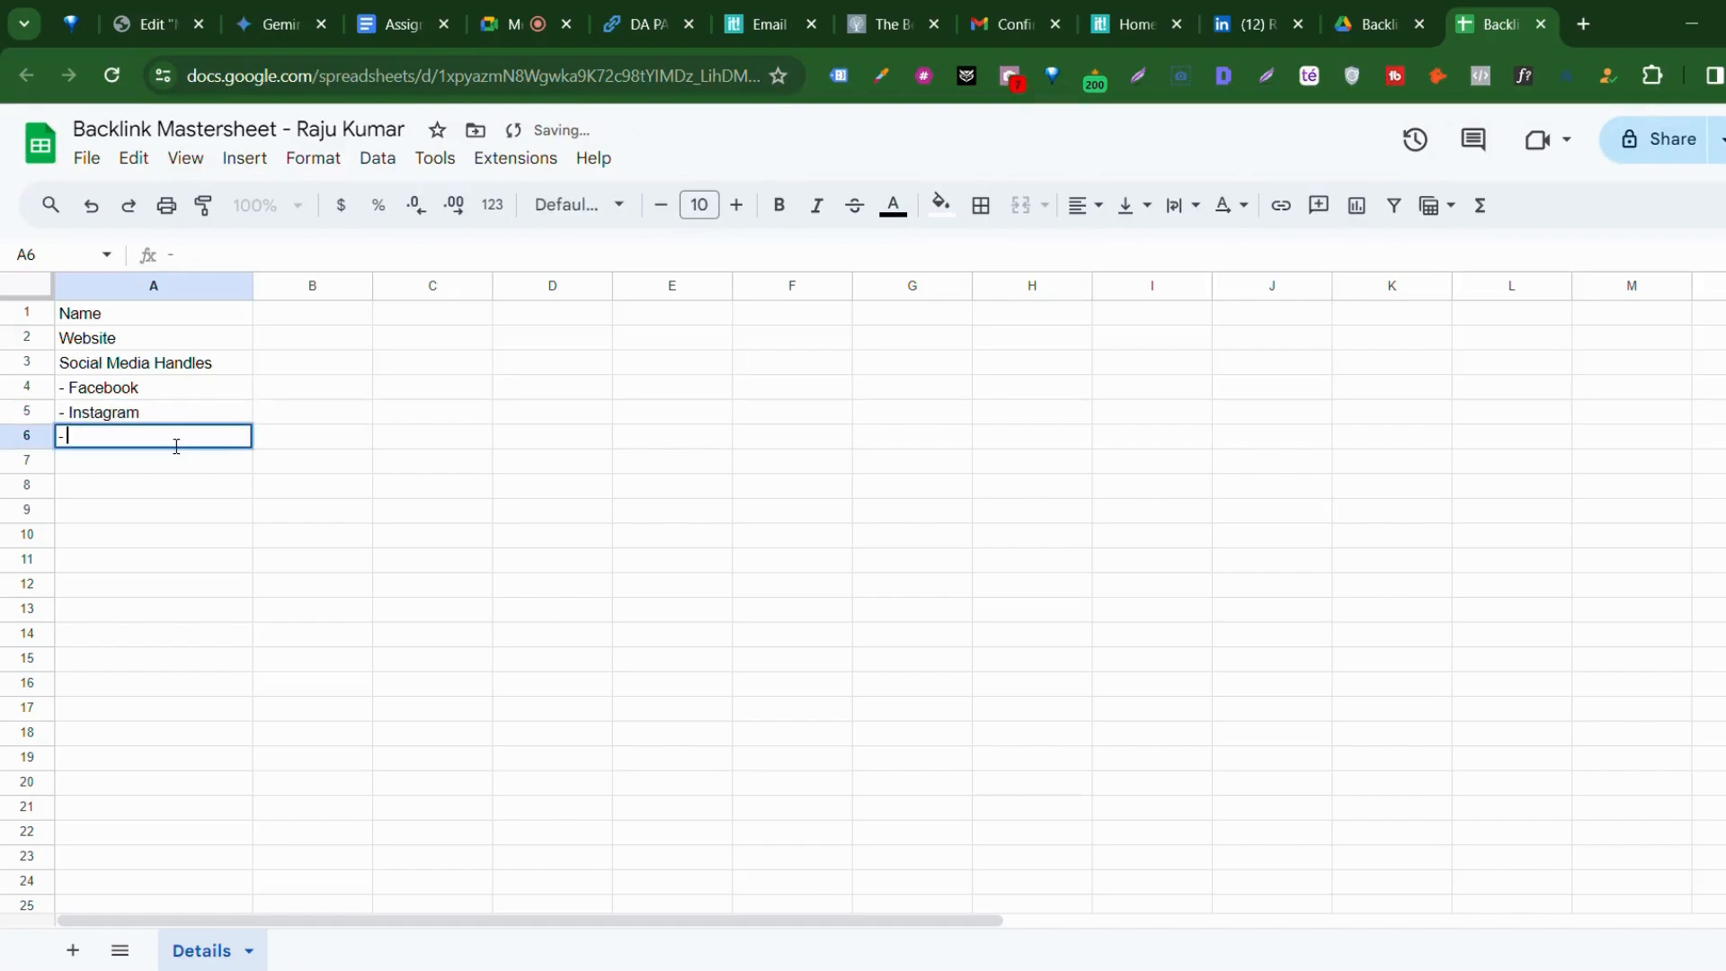
text( LinkedIn)
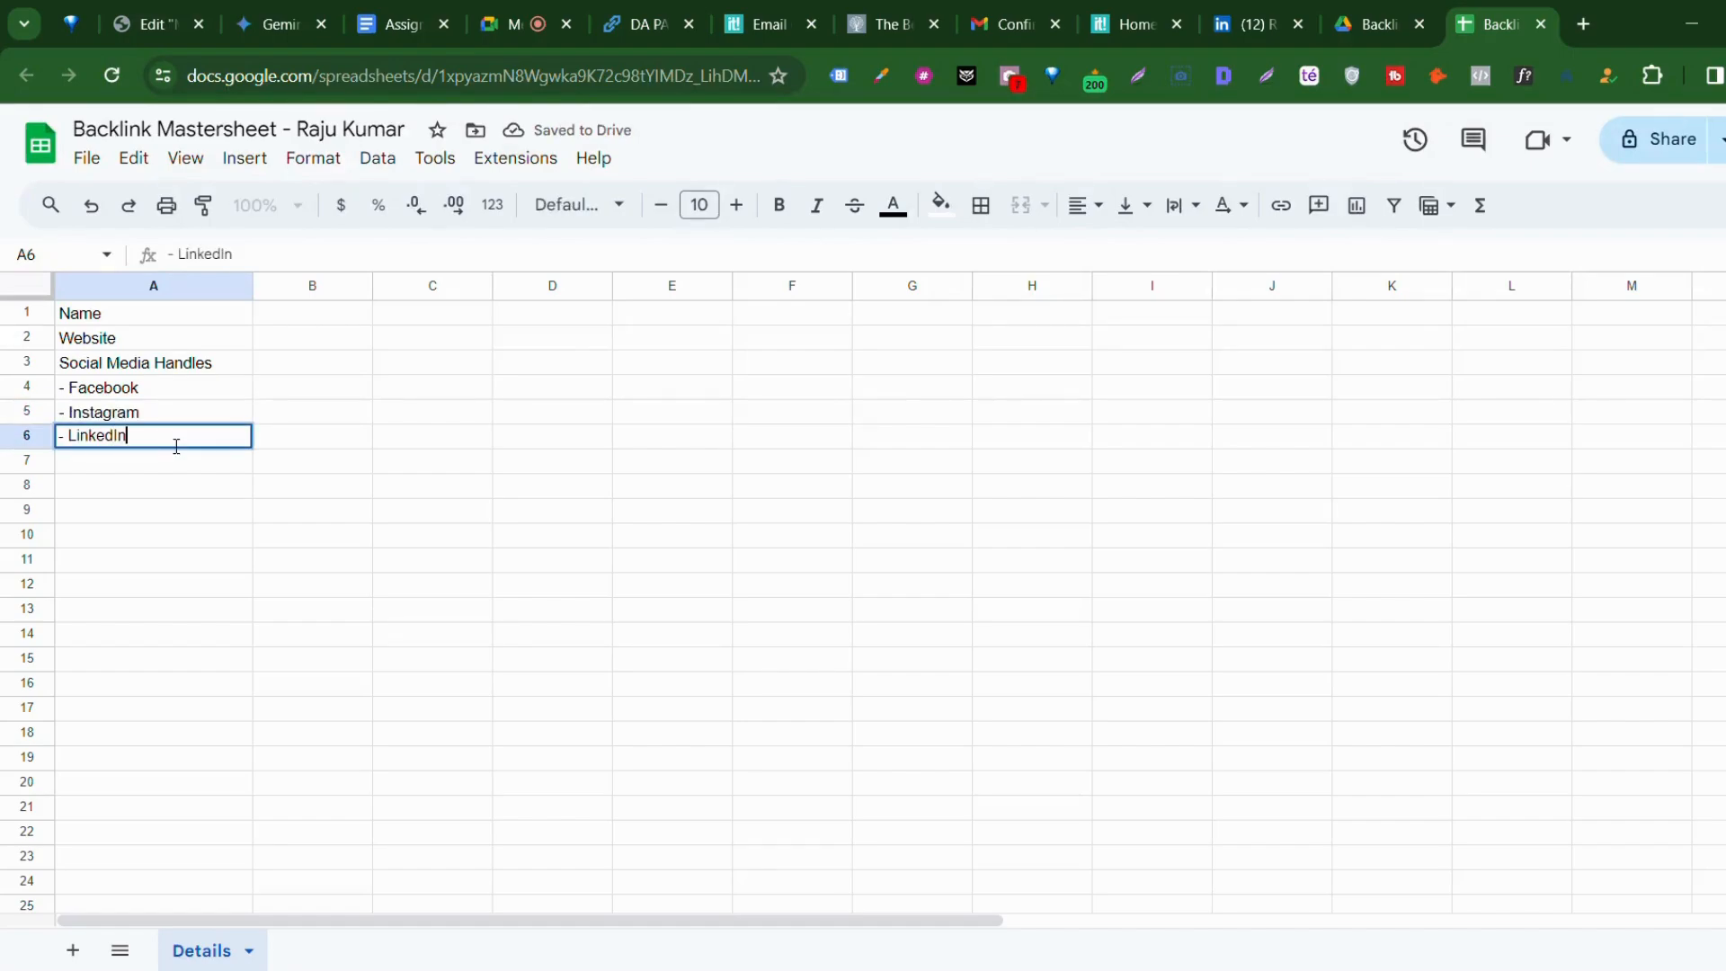
Step: Add the labels Bio, Gmail, Username, Password, Services and Prices in A7:A12
click(176, 474)
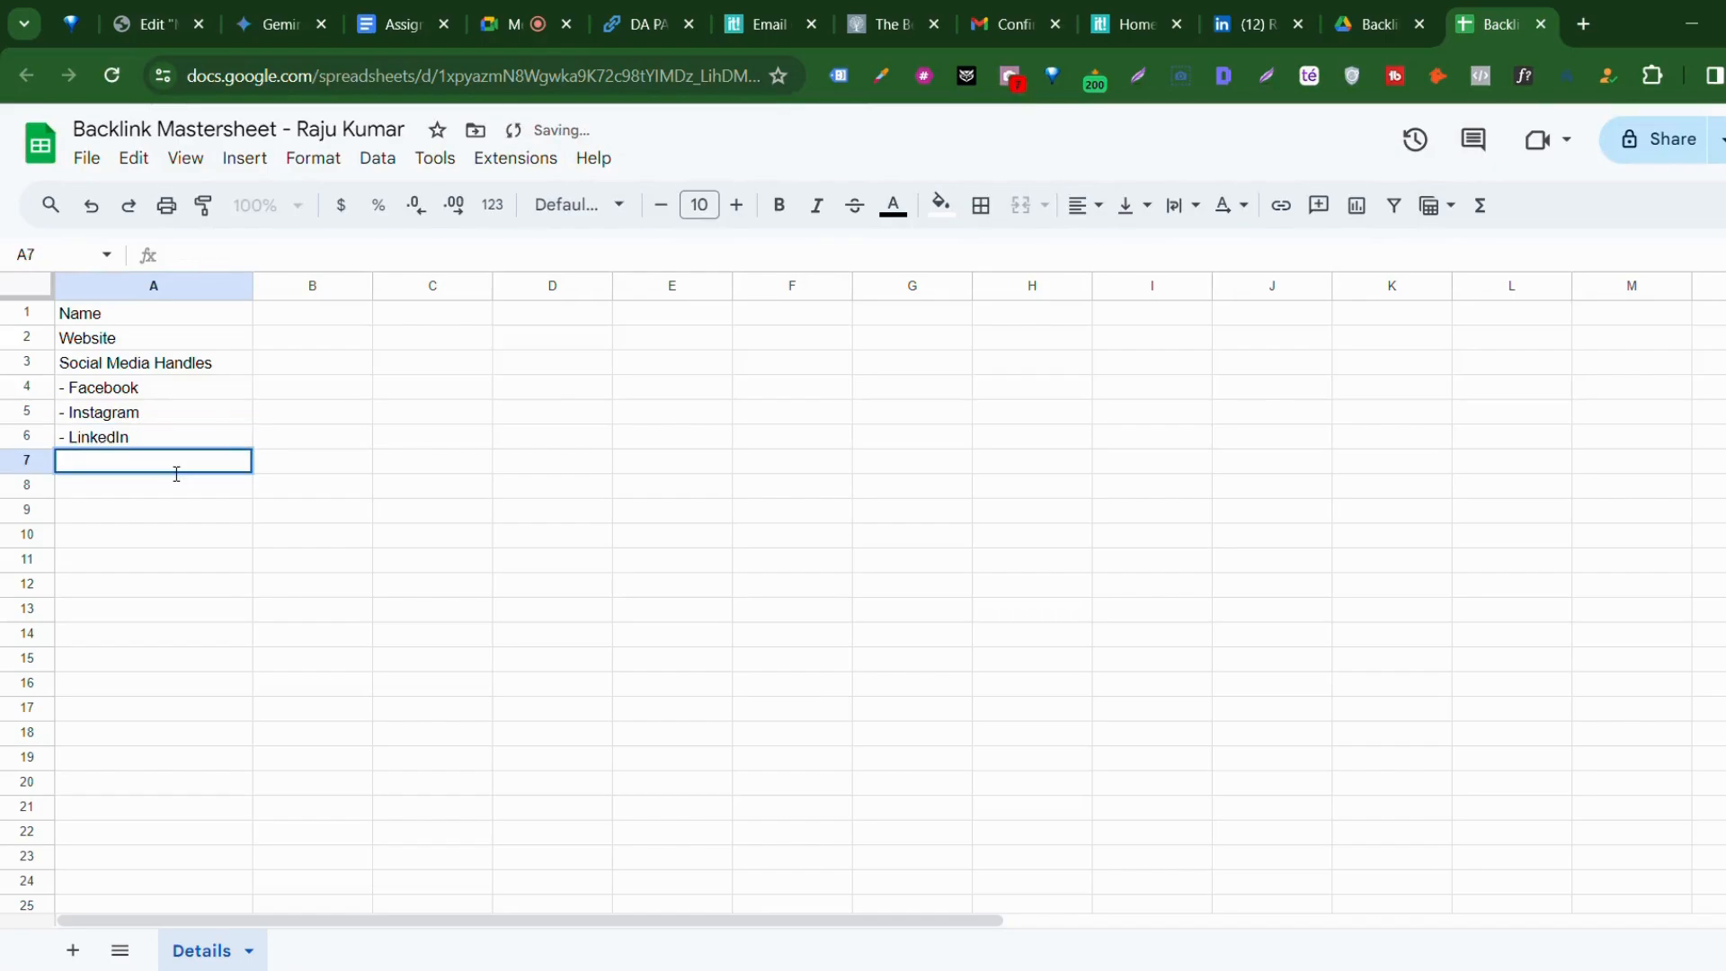
text(Bio)
click(168, 493)
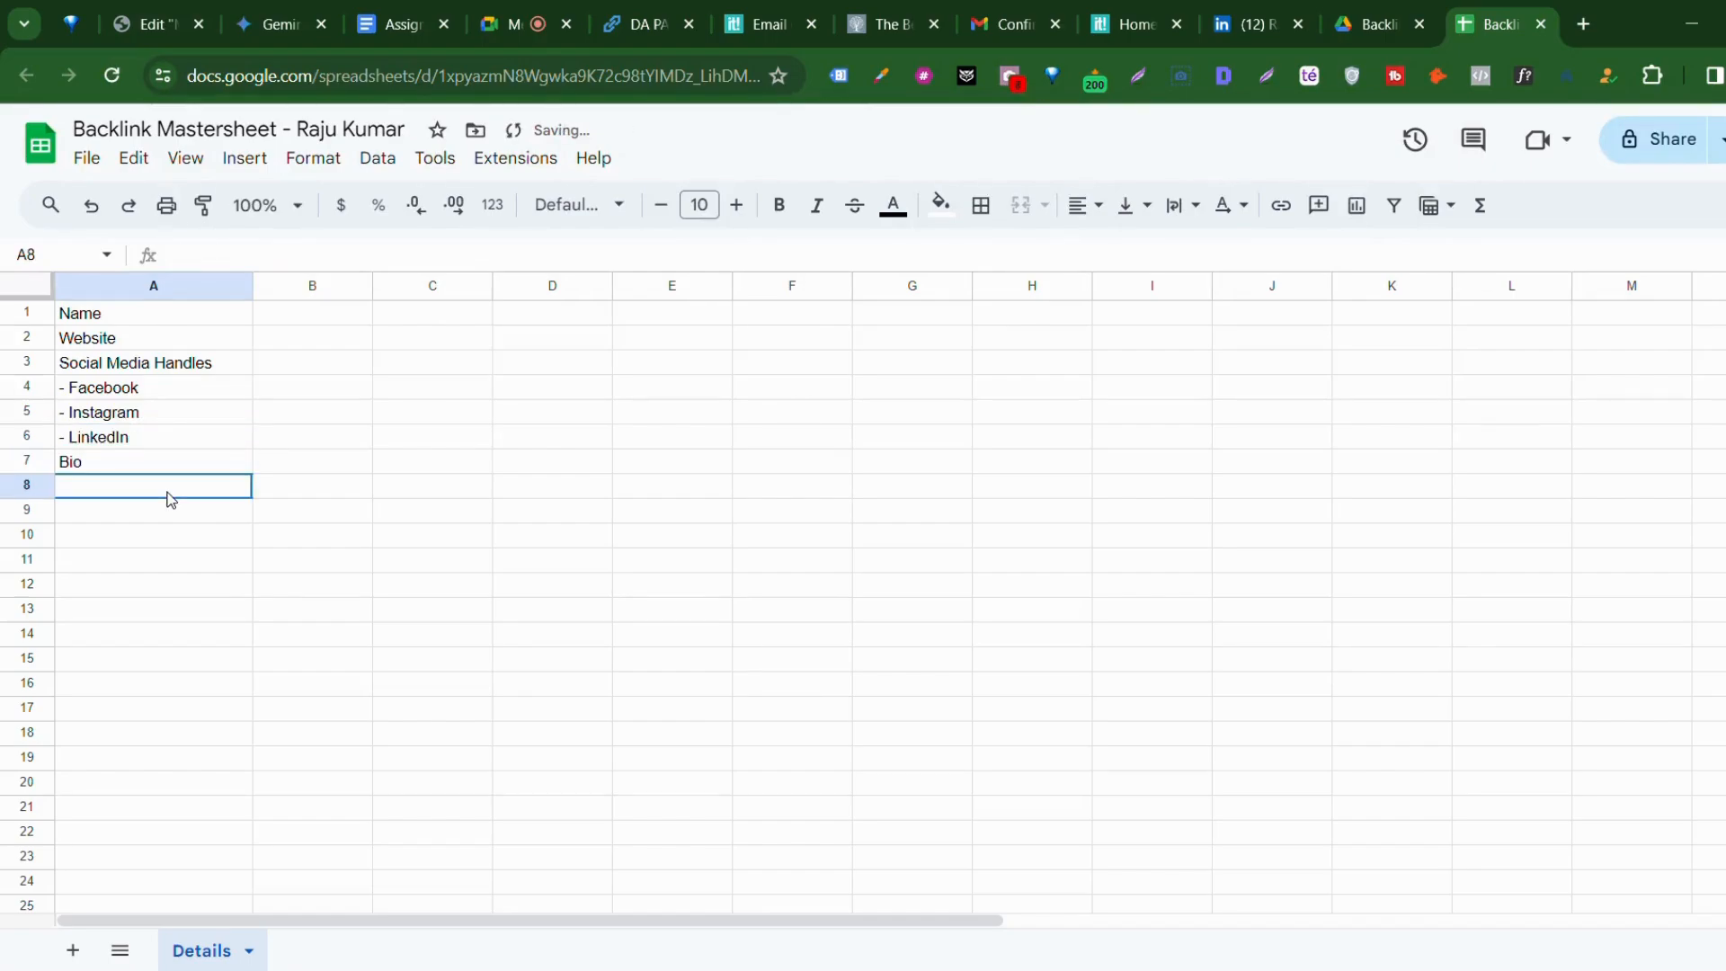
double_click(174, 500)
text(Gmail)
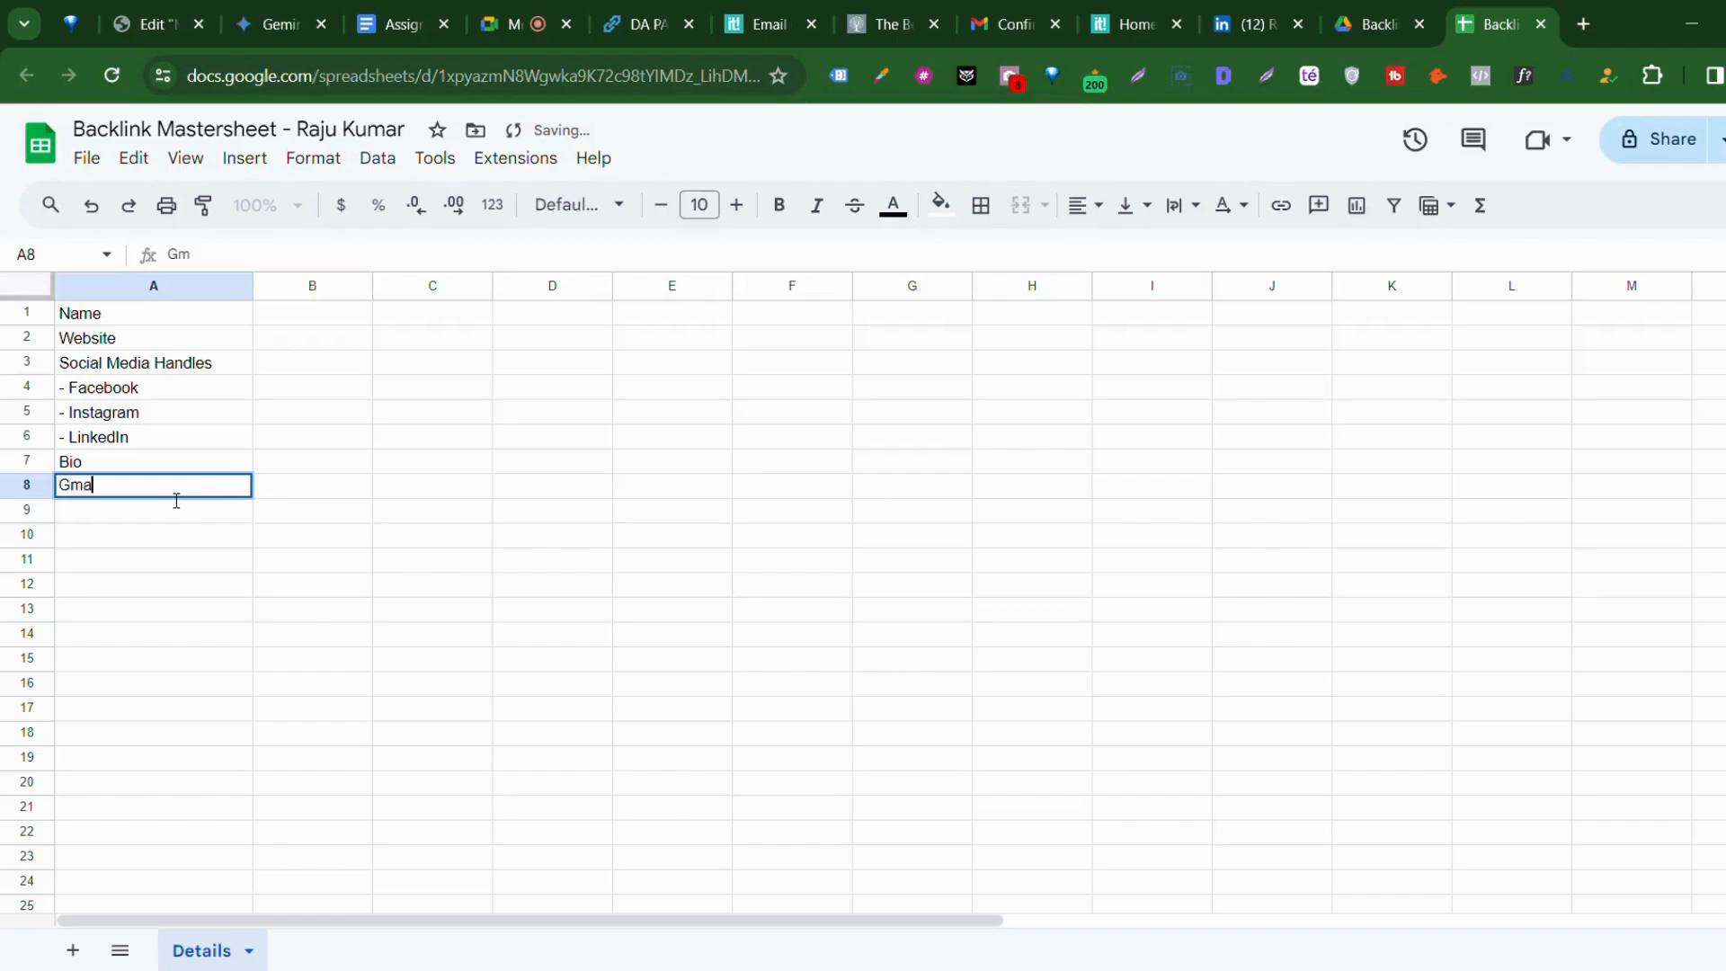
click(170, 524)
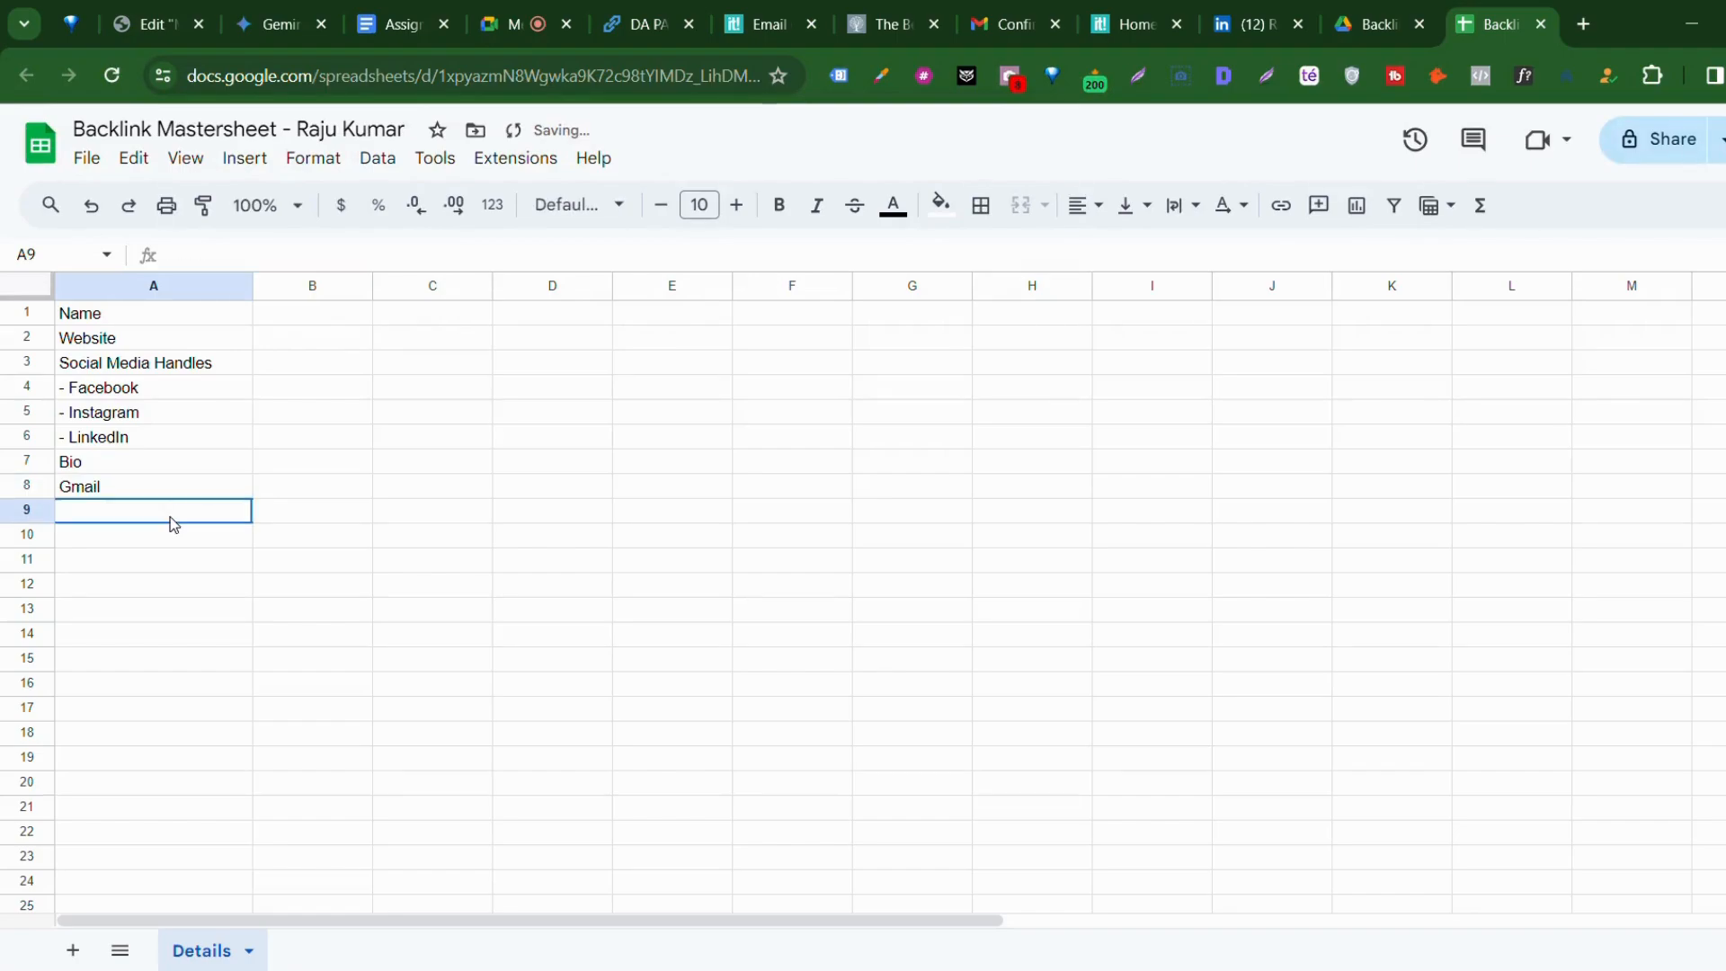
double_click(179, 525)
text(Username)
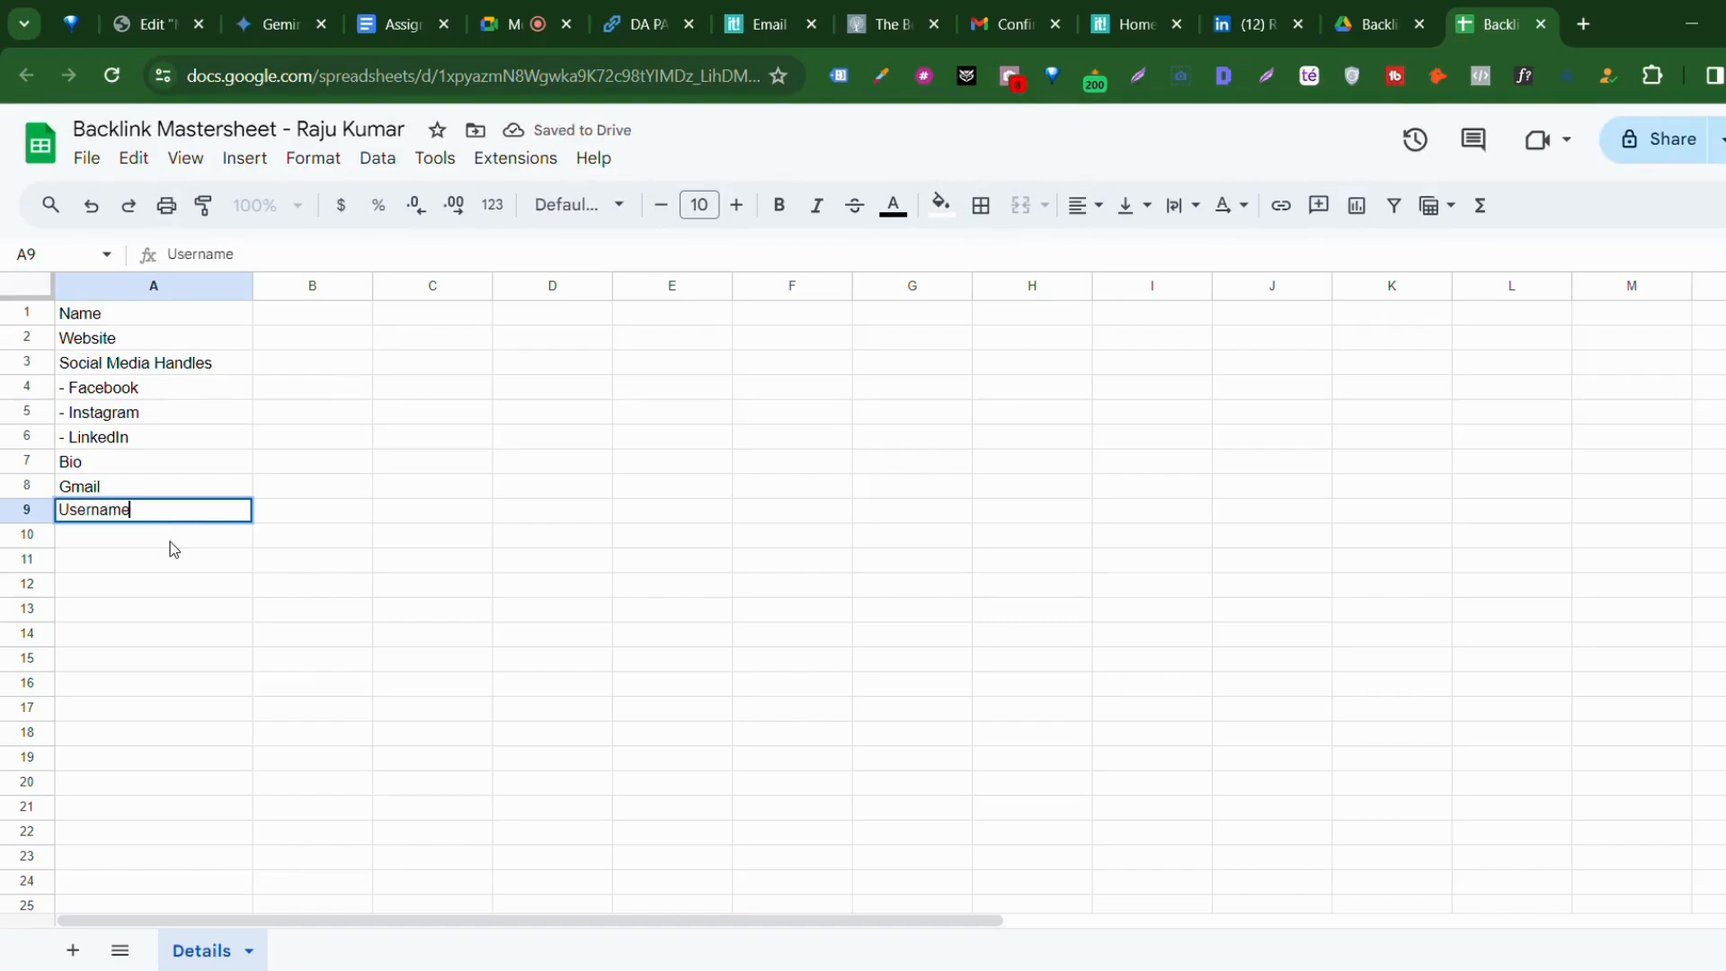
click(174, 538)
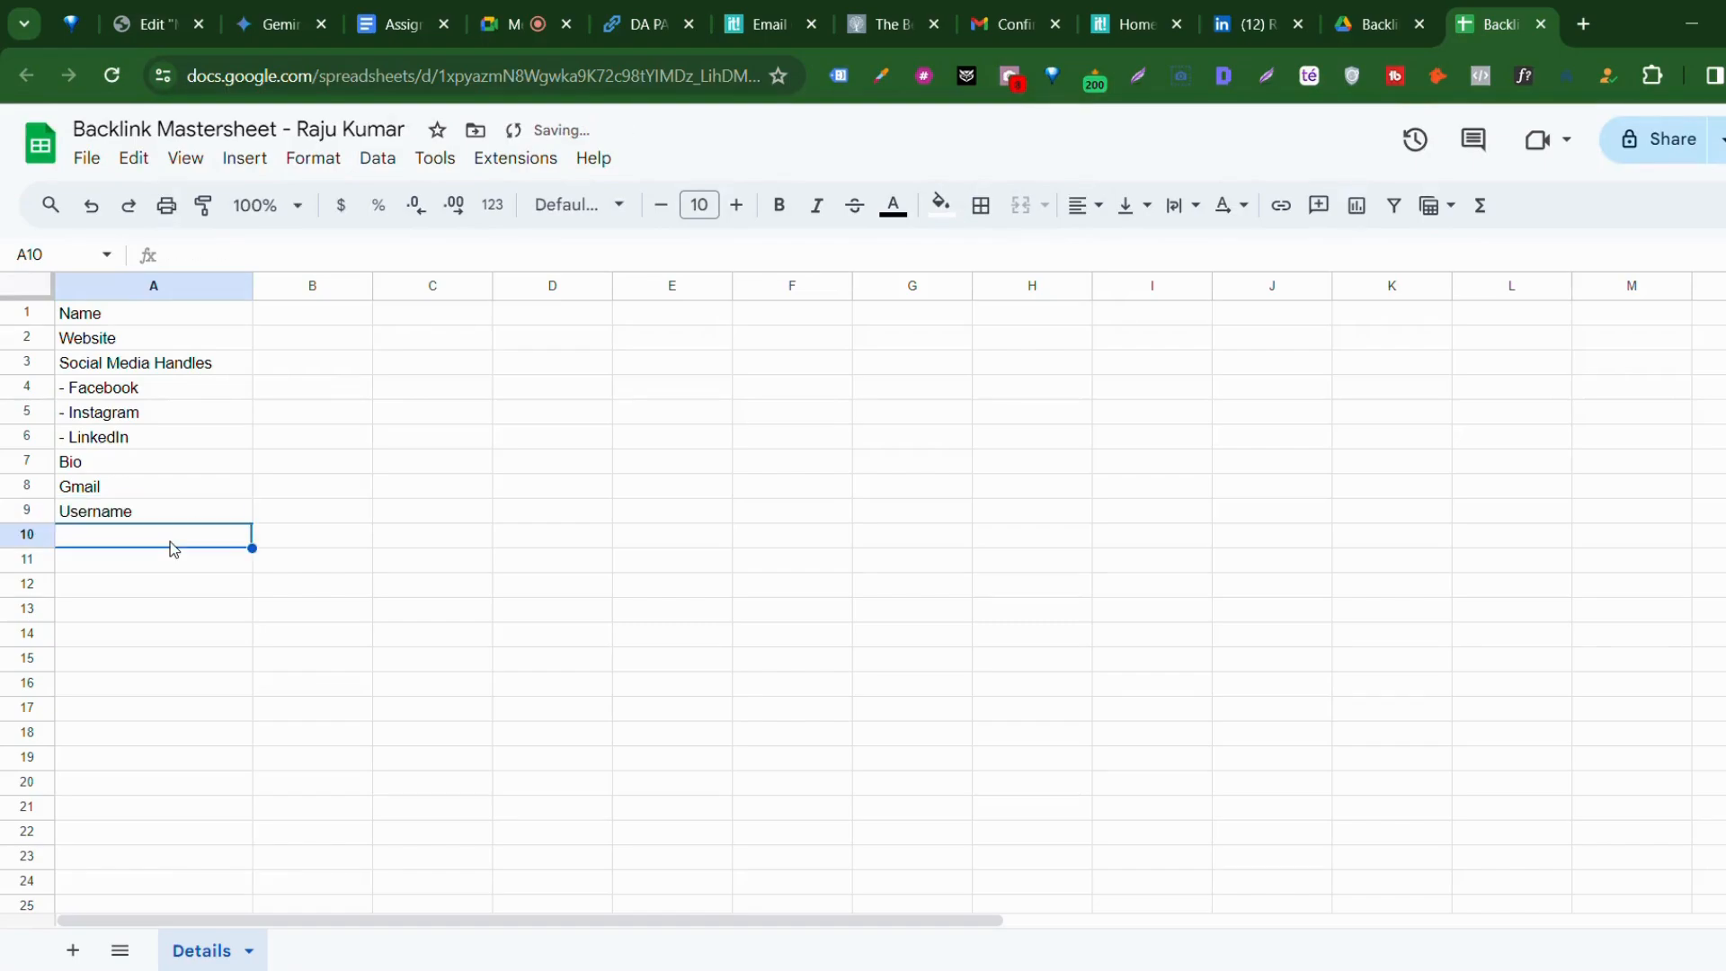
text(Password)
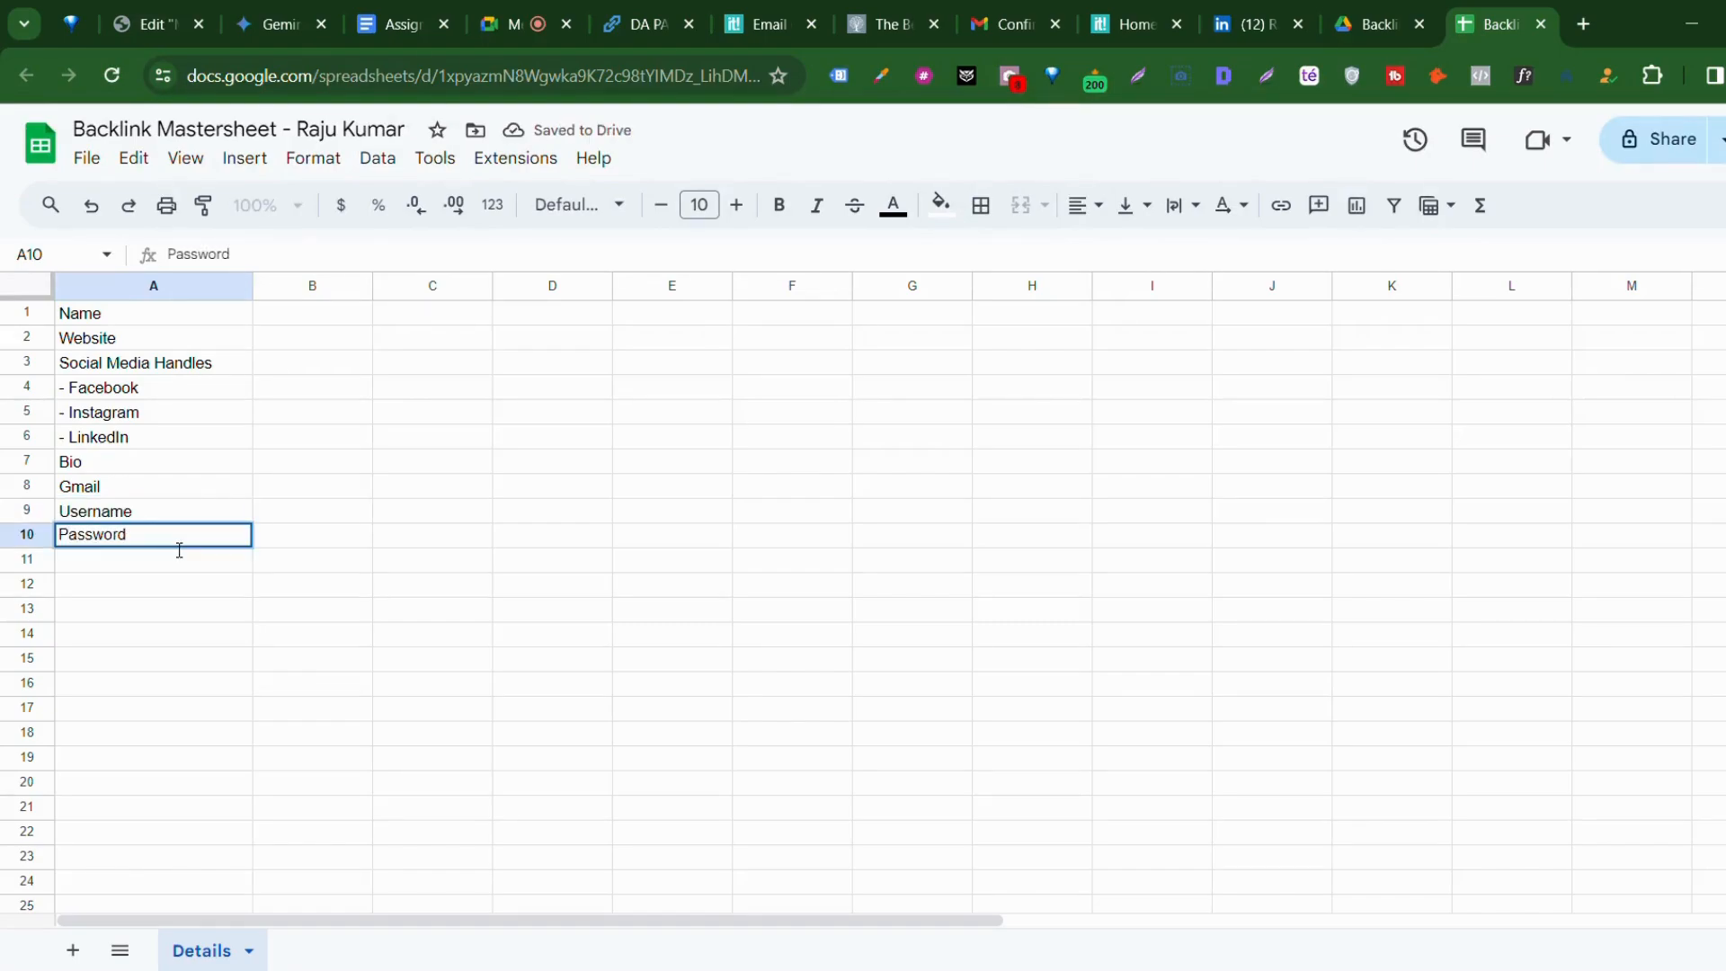
click(171, 570)
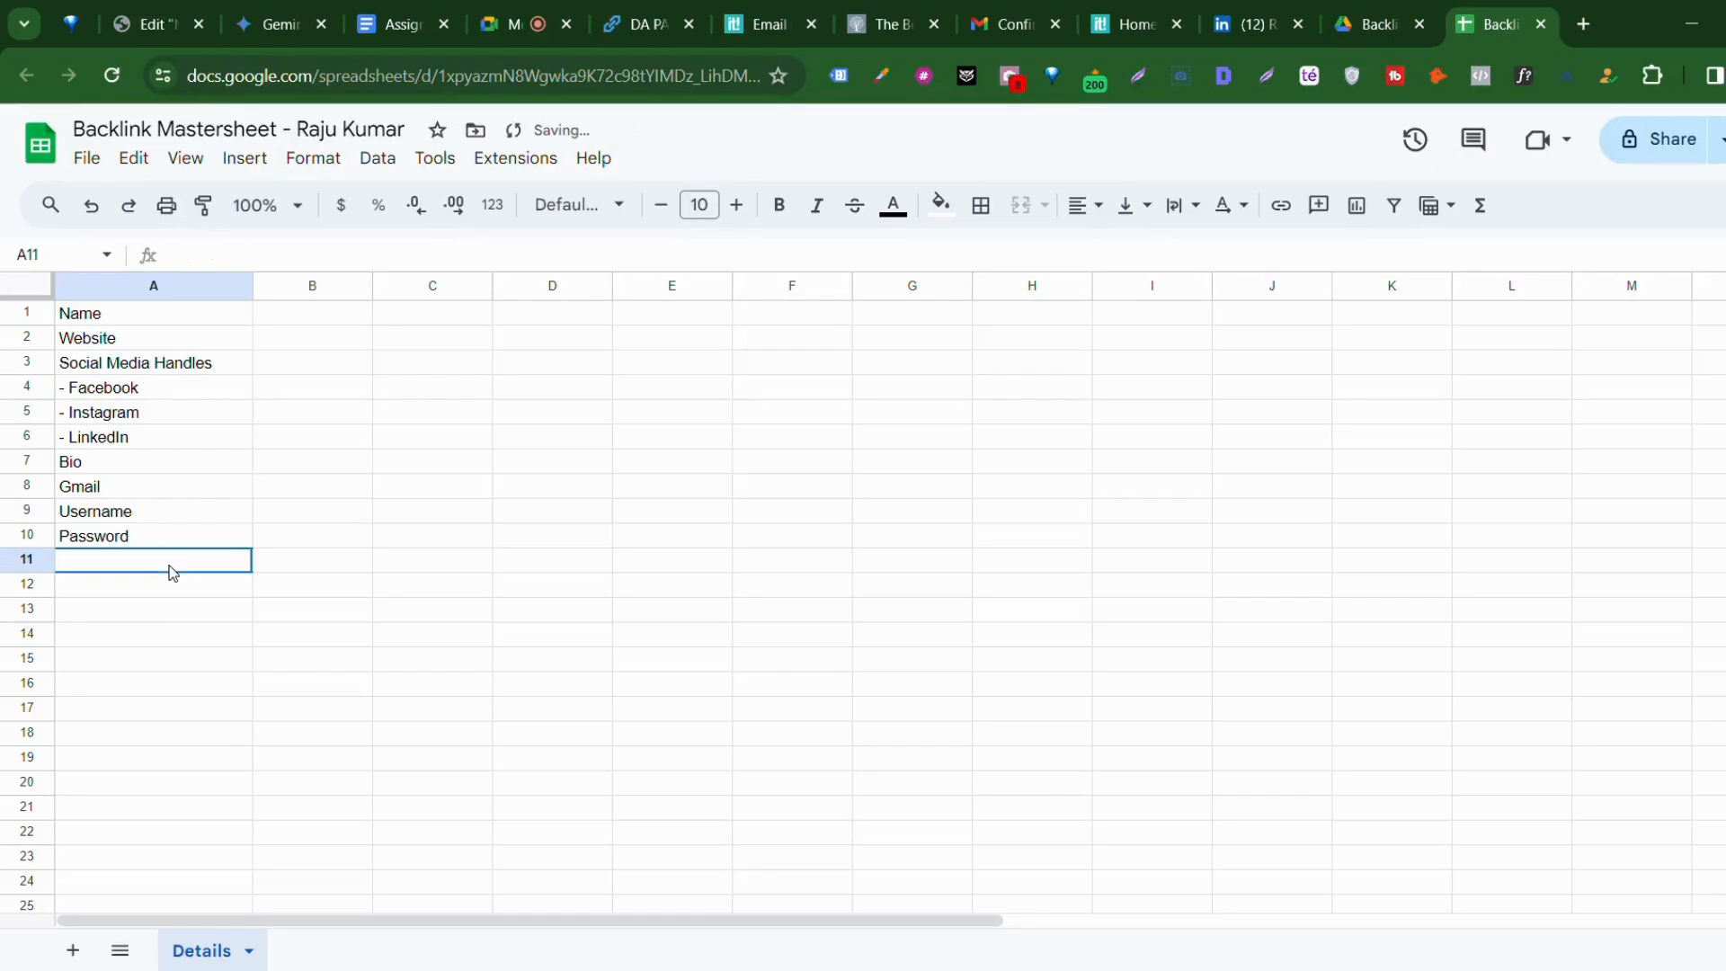
text(Services)
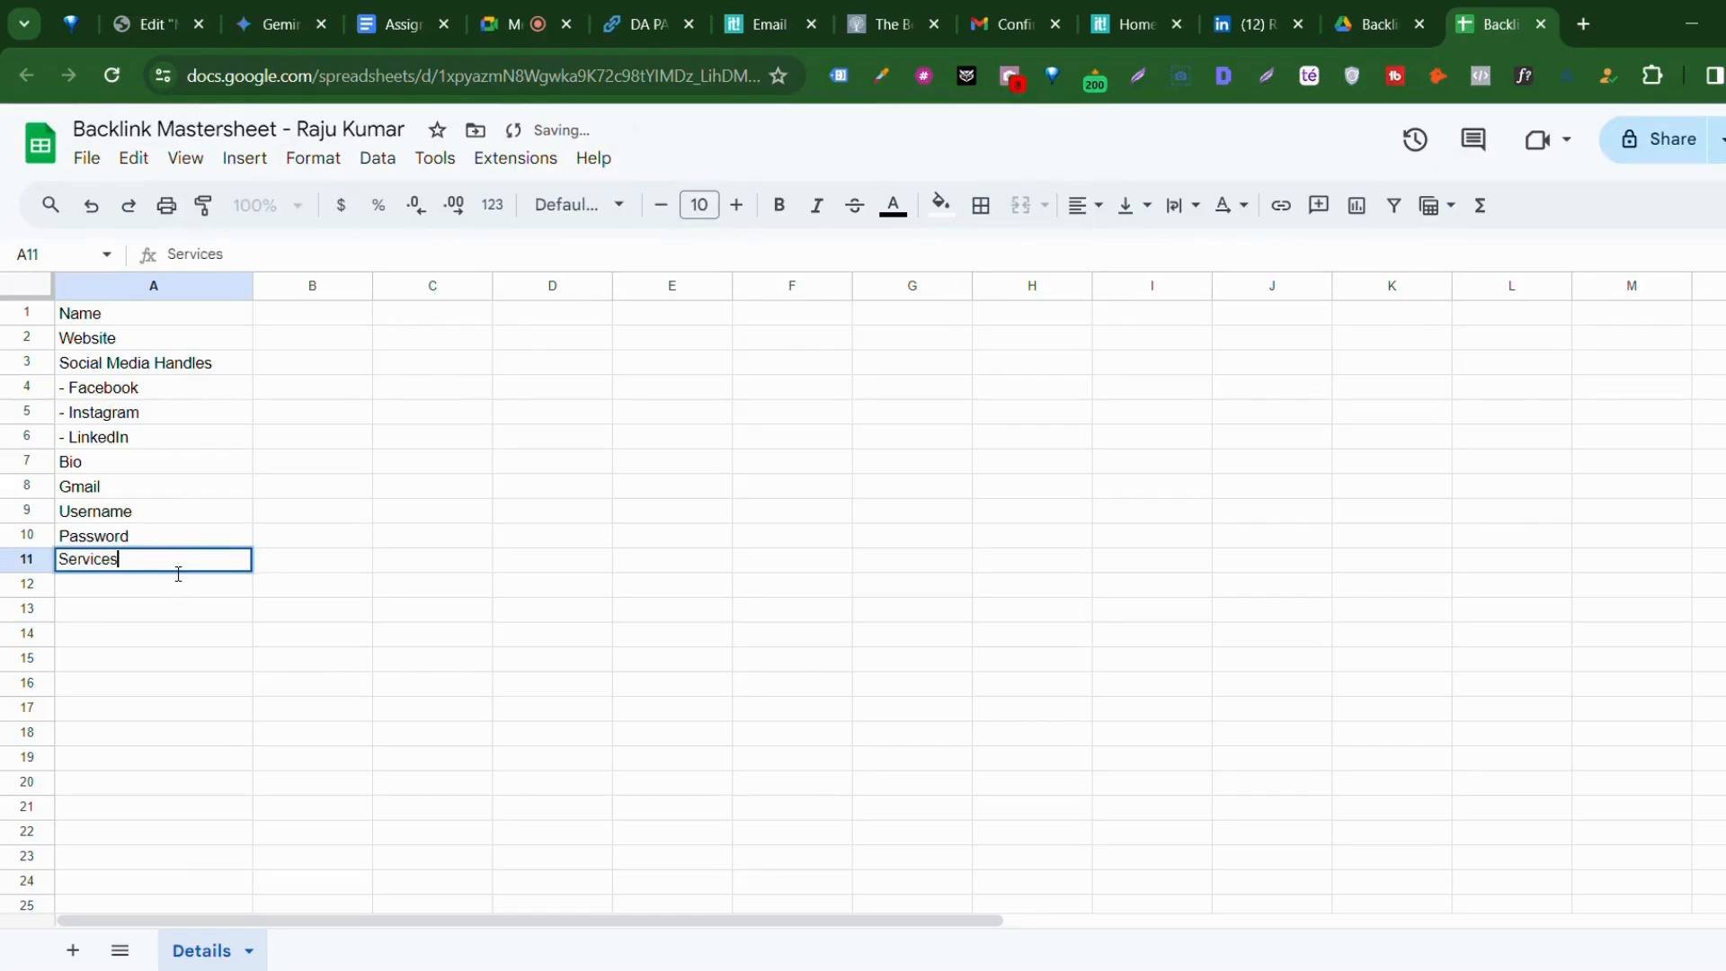
click(171, 585)
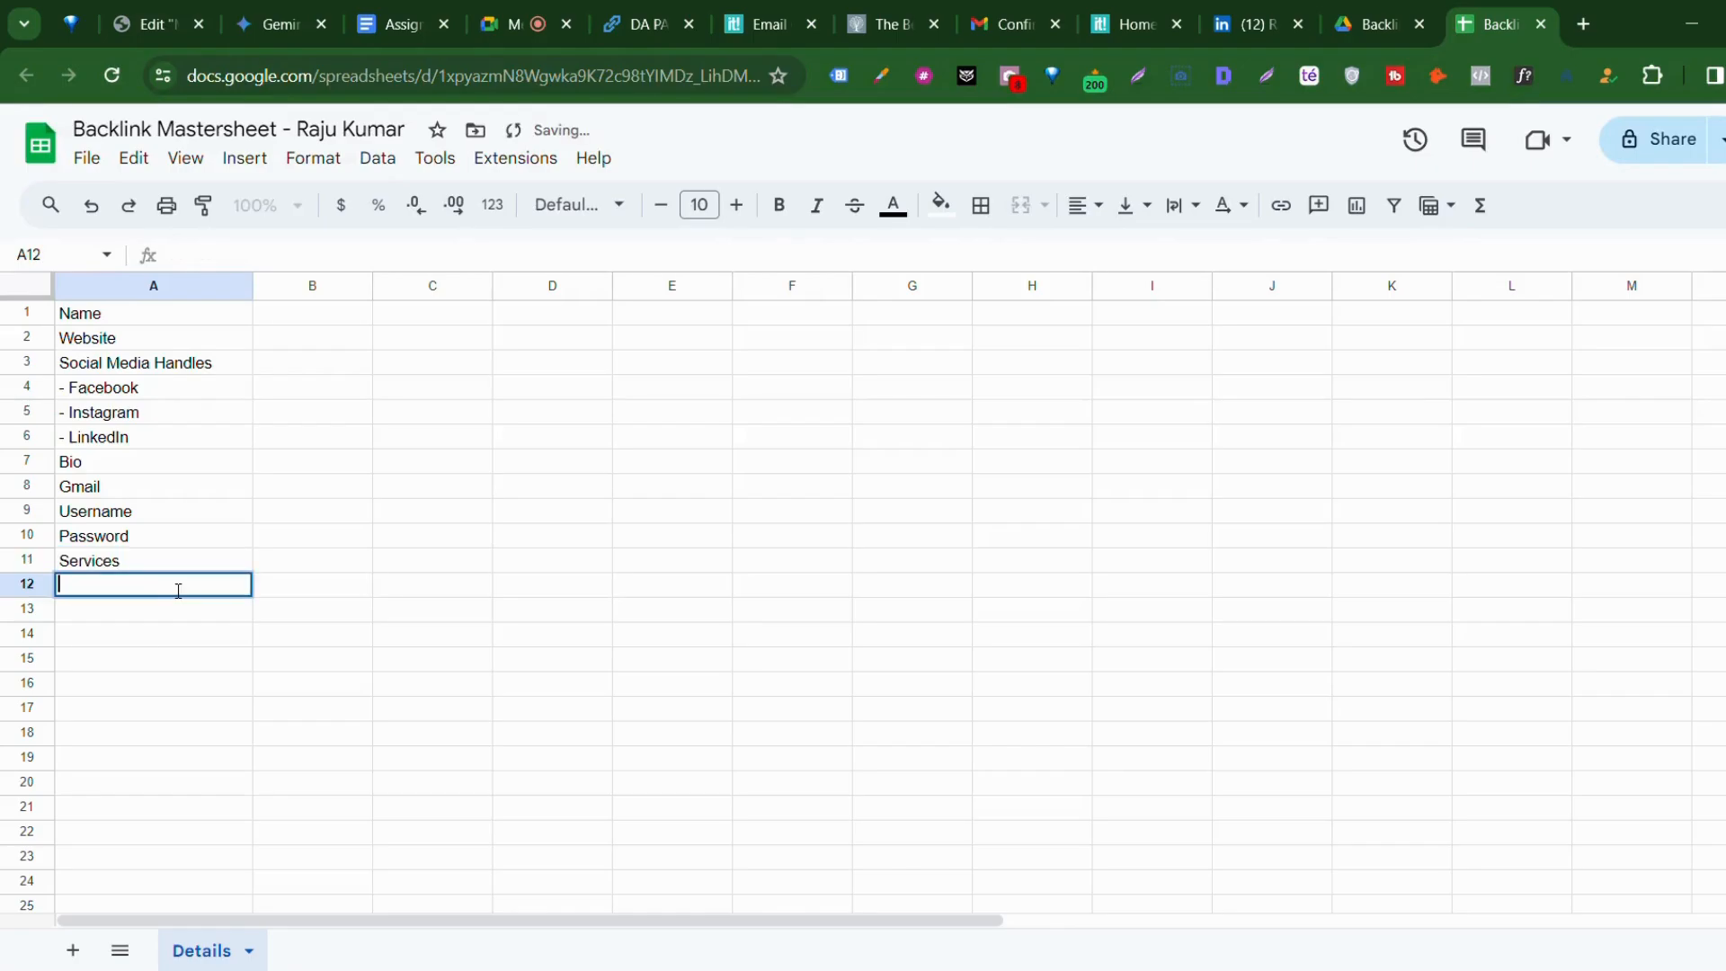
text(Prices)
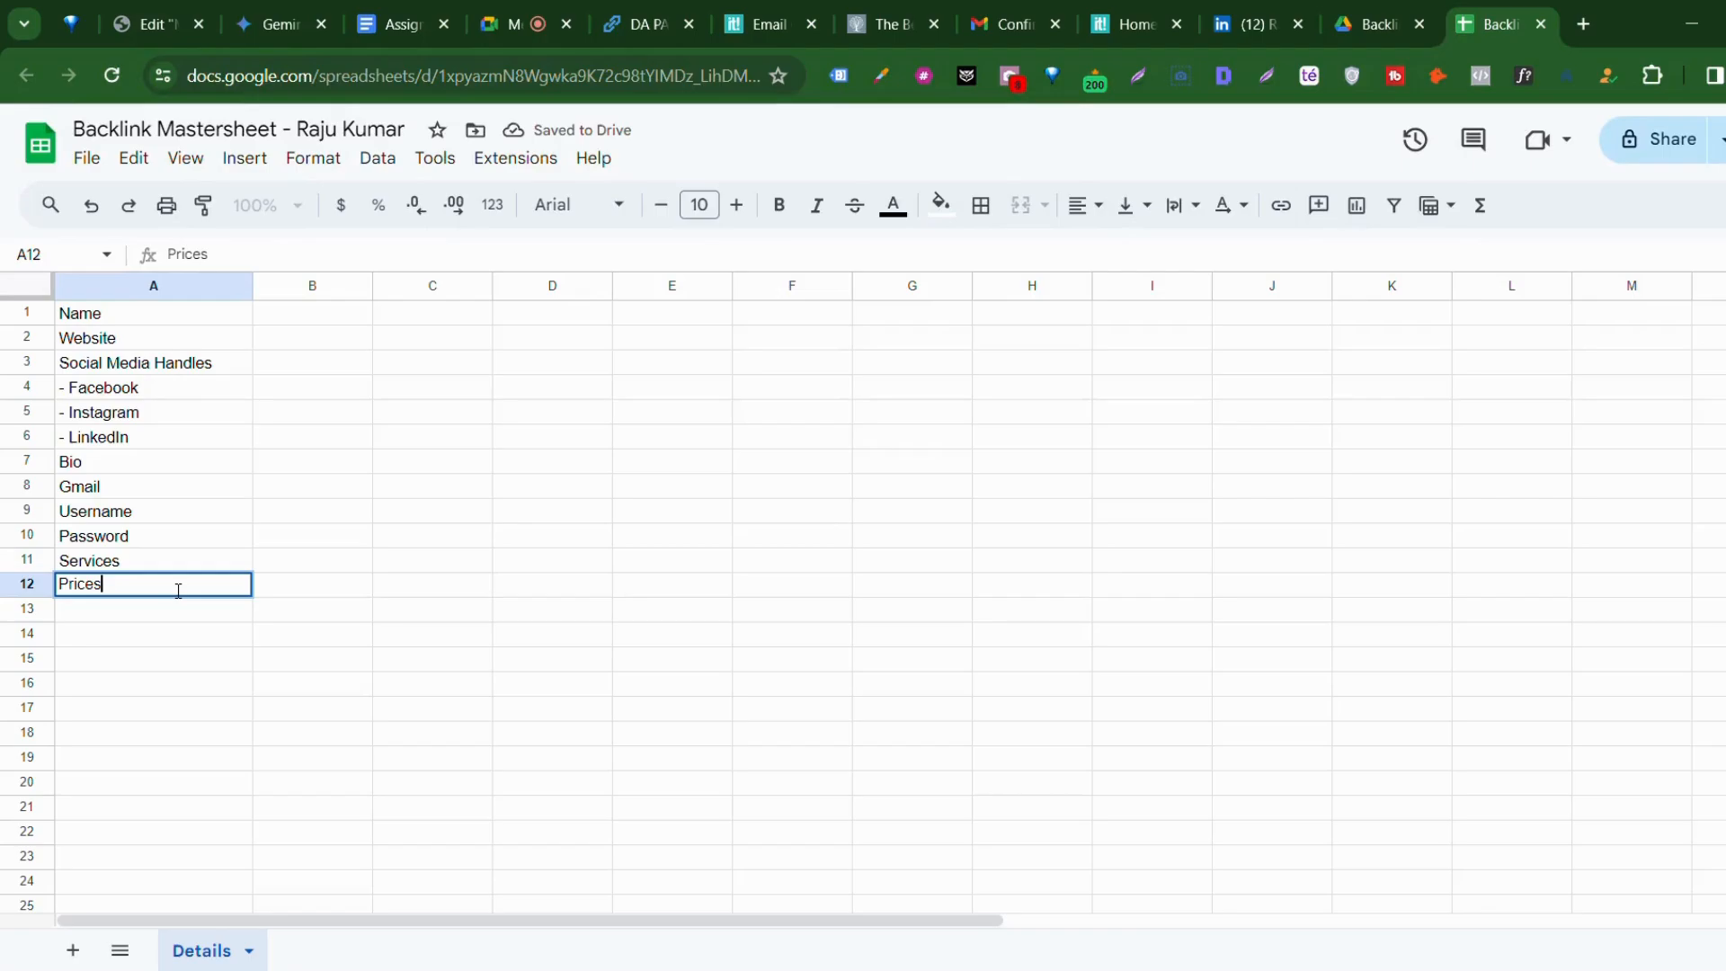
click(208, 657)
Step: Insert a new top row headed 'Details' above Name
click(27, 313)
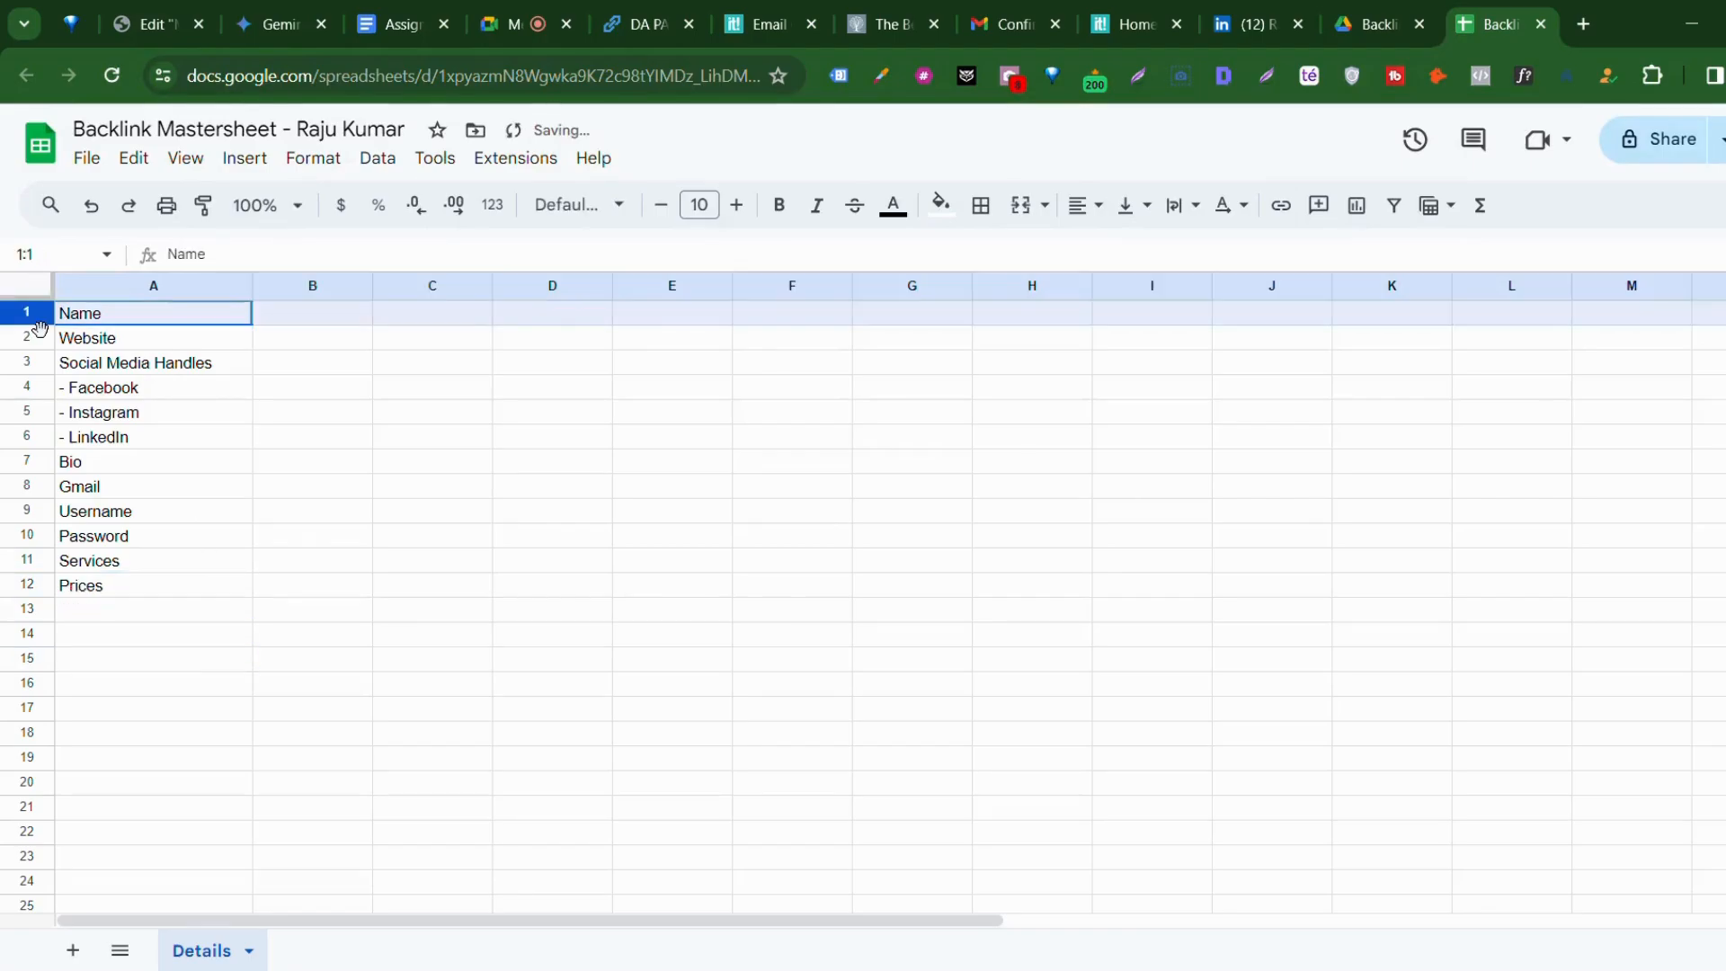
right_click(28, 317)
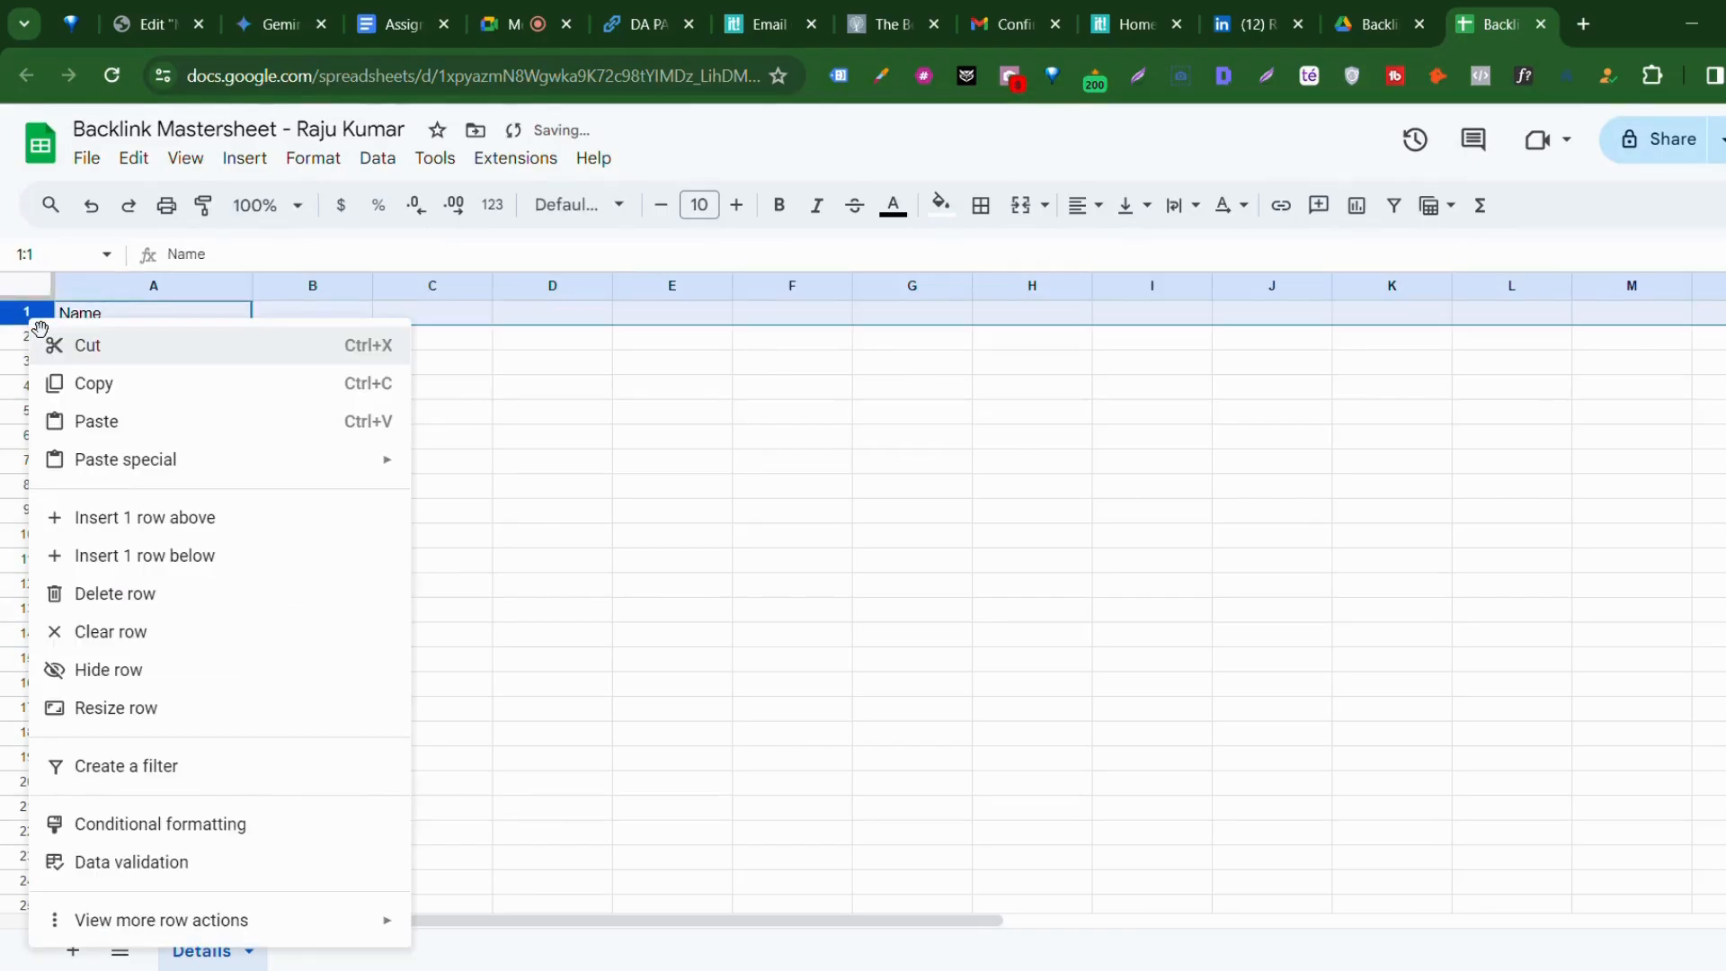
click(198, 520)
click(157, 320)
text(Details)
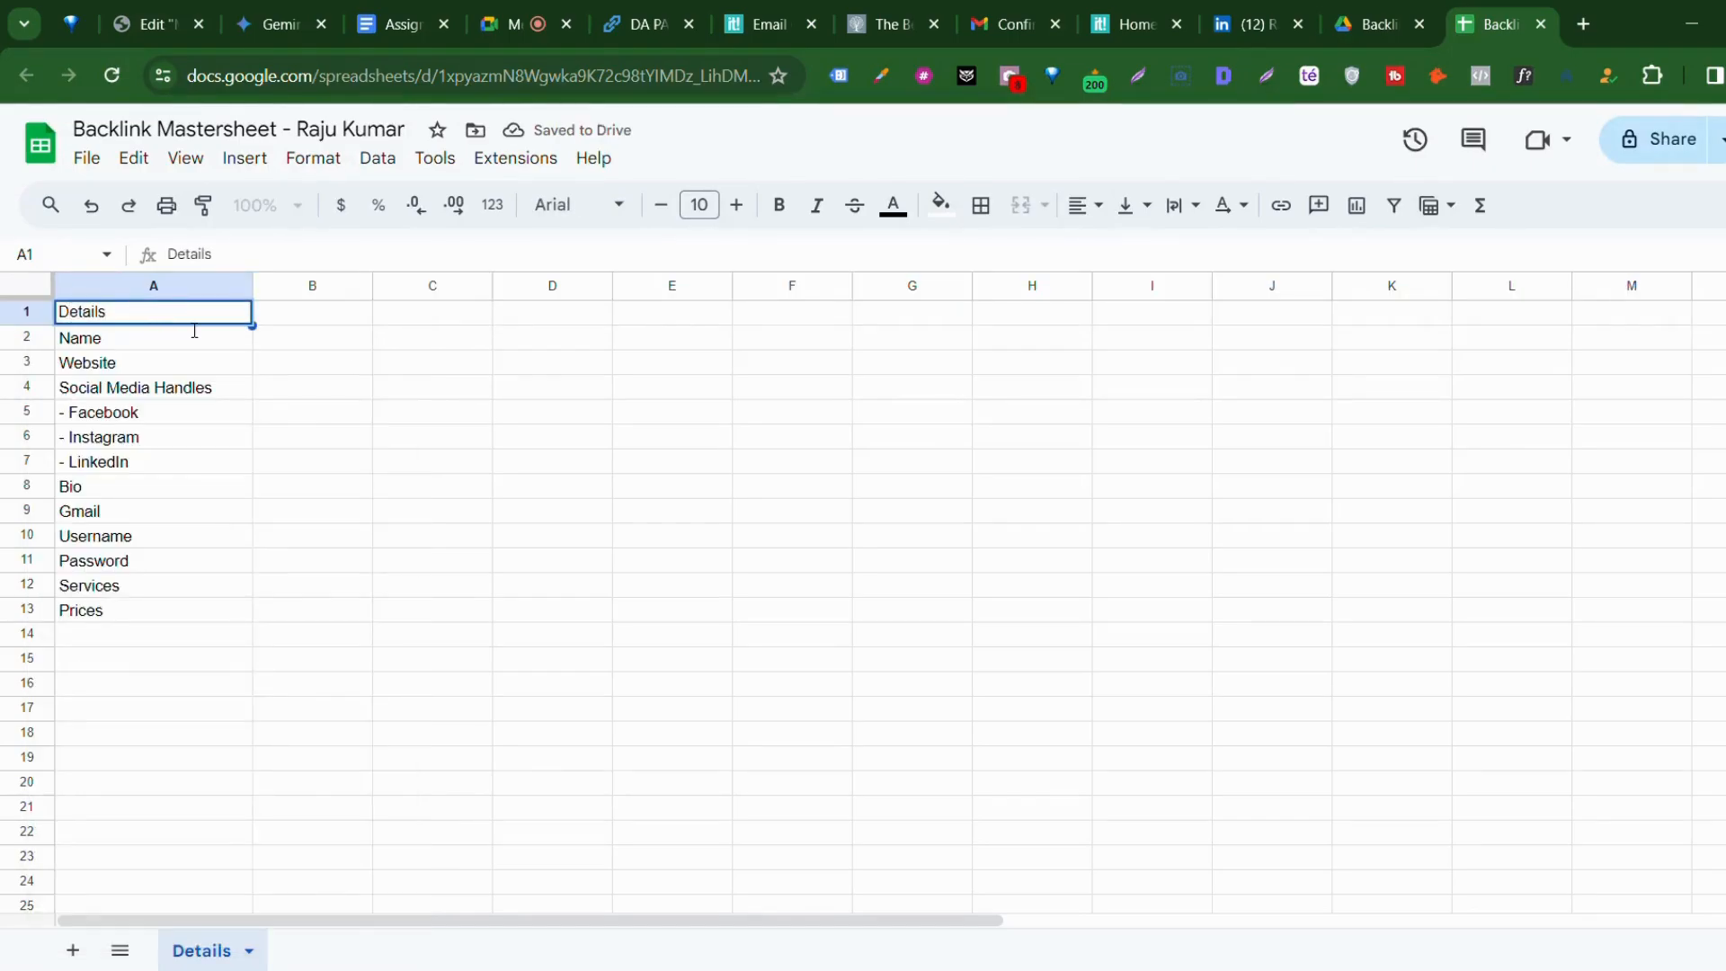
click(267, 370)
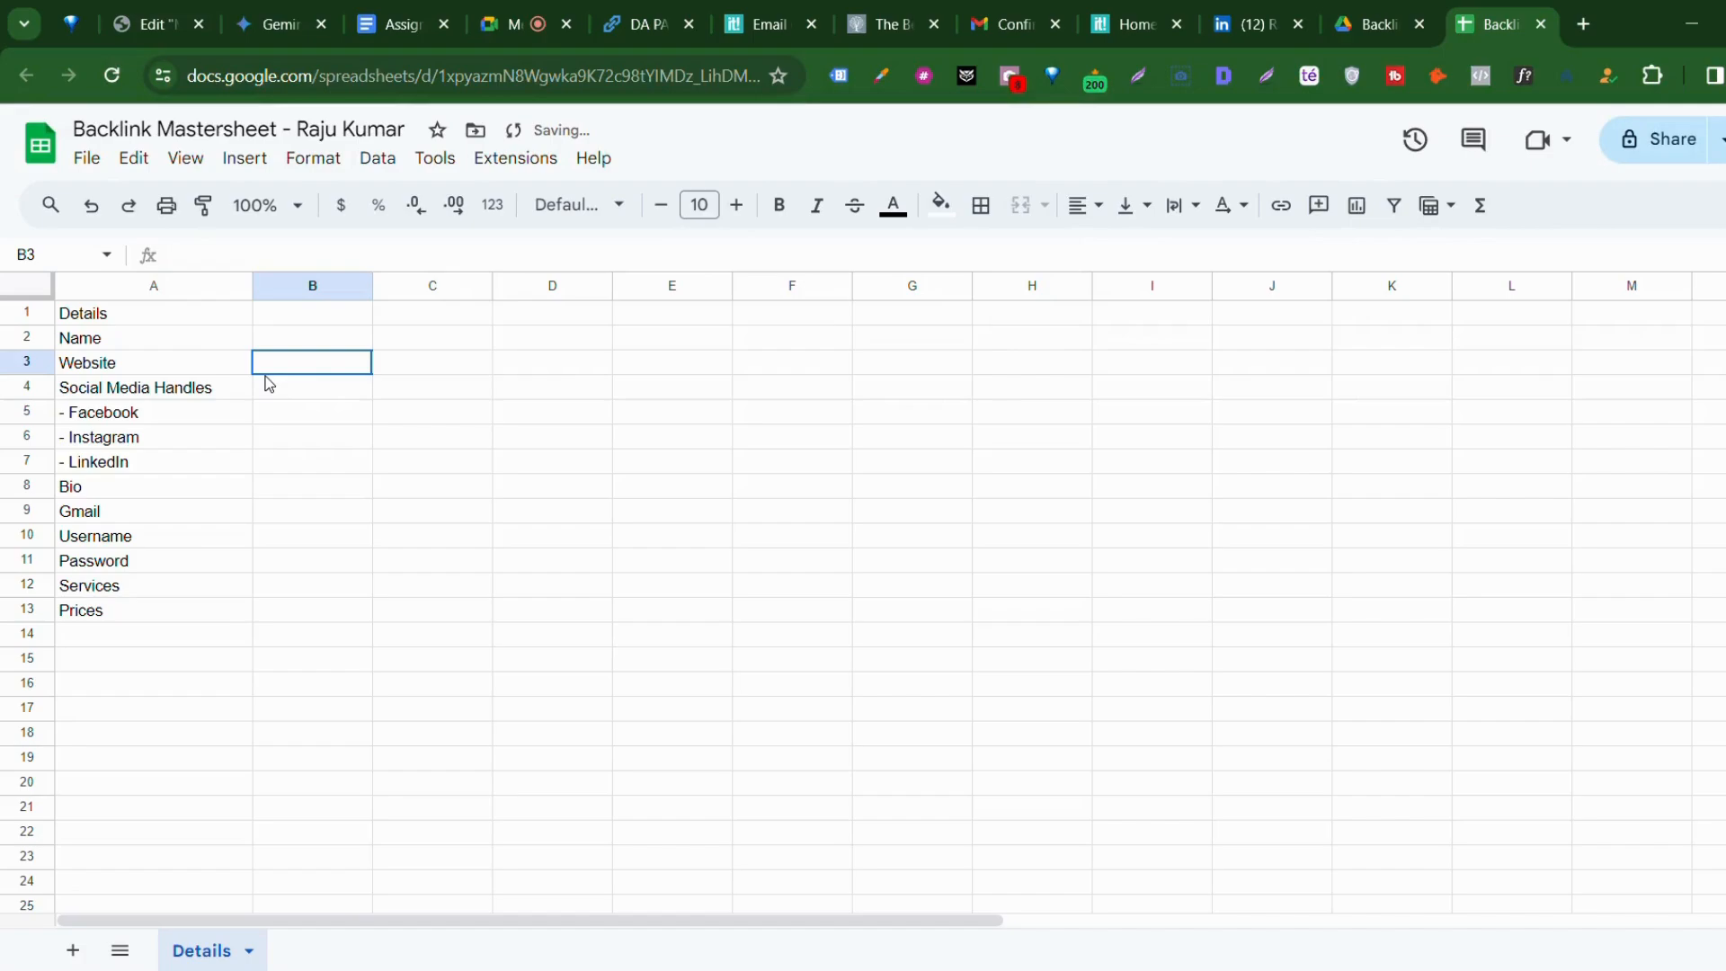
Step: Widen column B, give A1:B13 all borders, and start entering the profile owner's name in B2
click(207, 314)
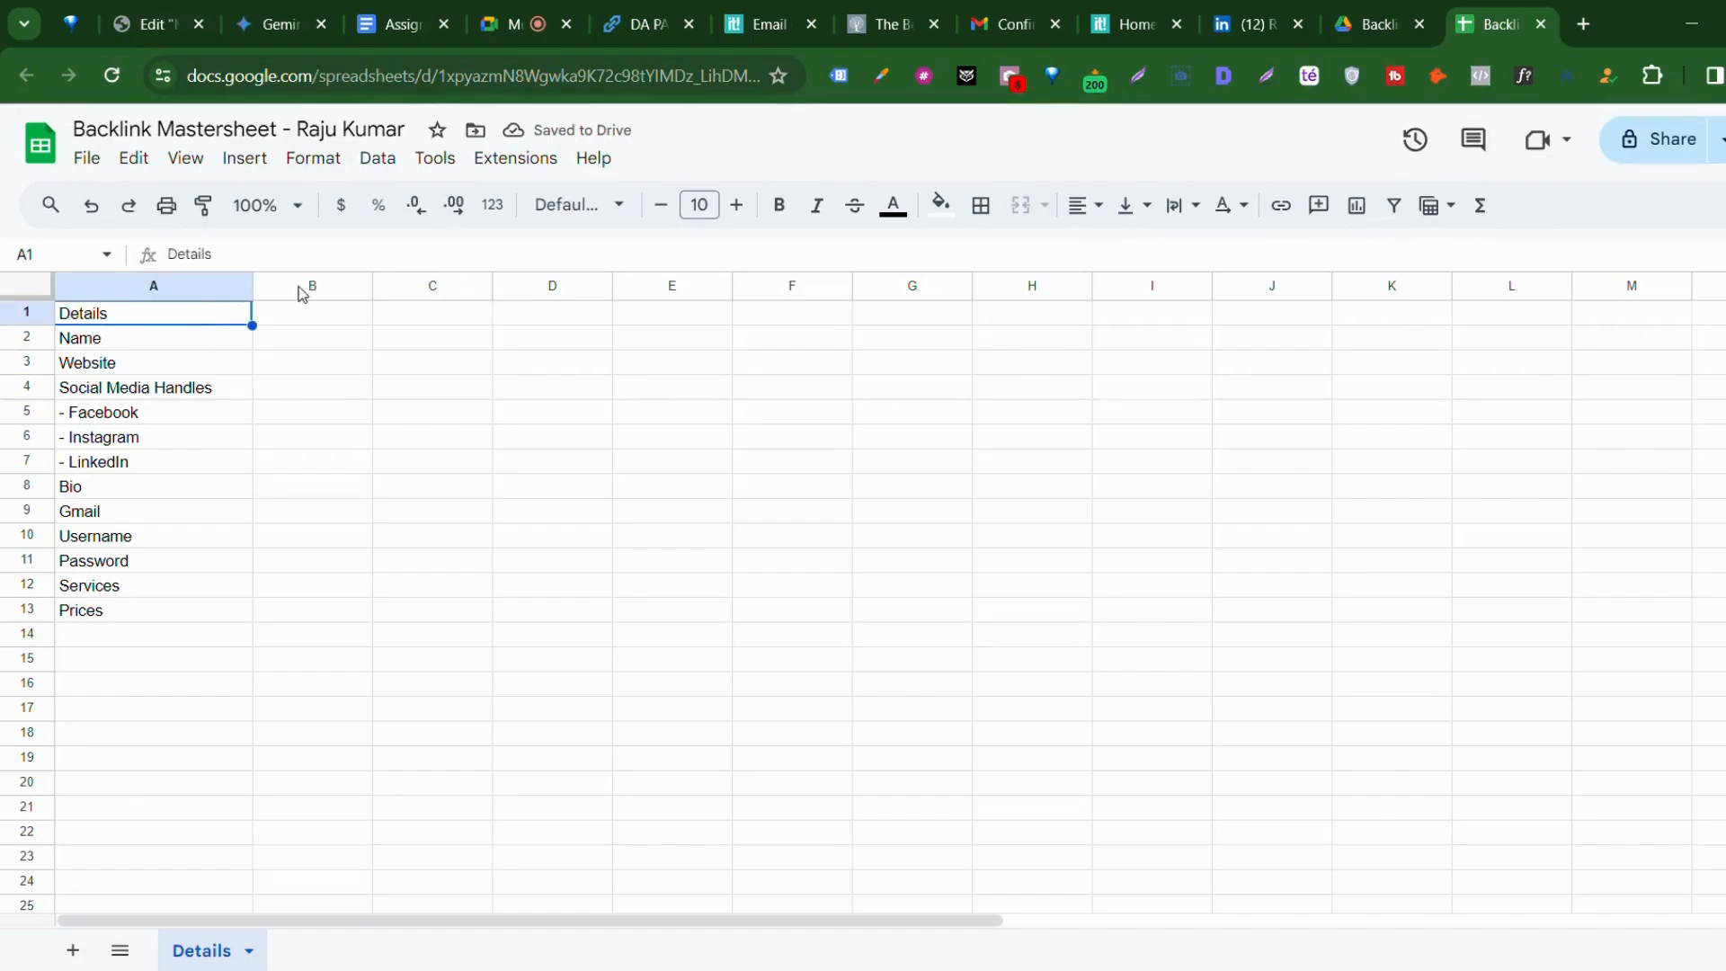
drag(374, 283, 838, 282)
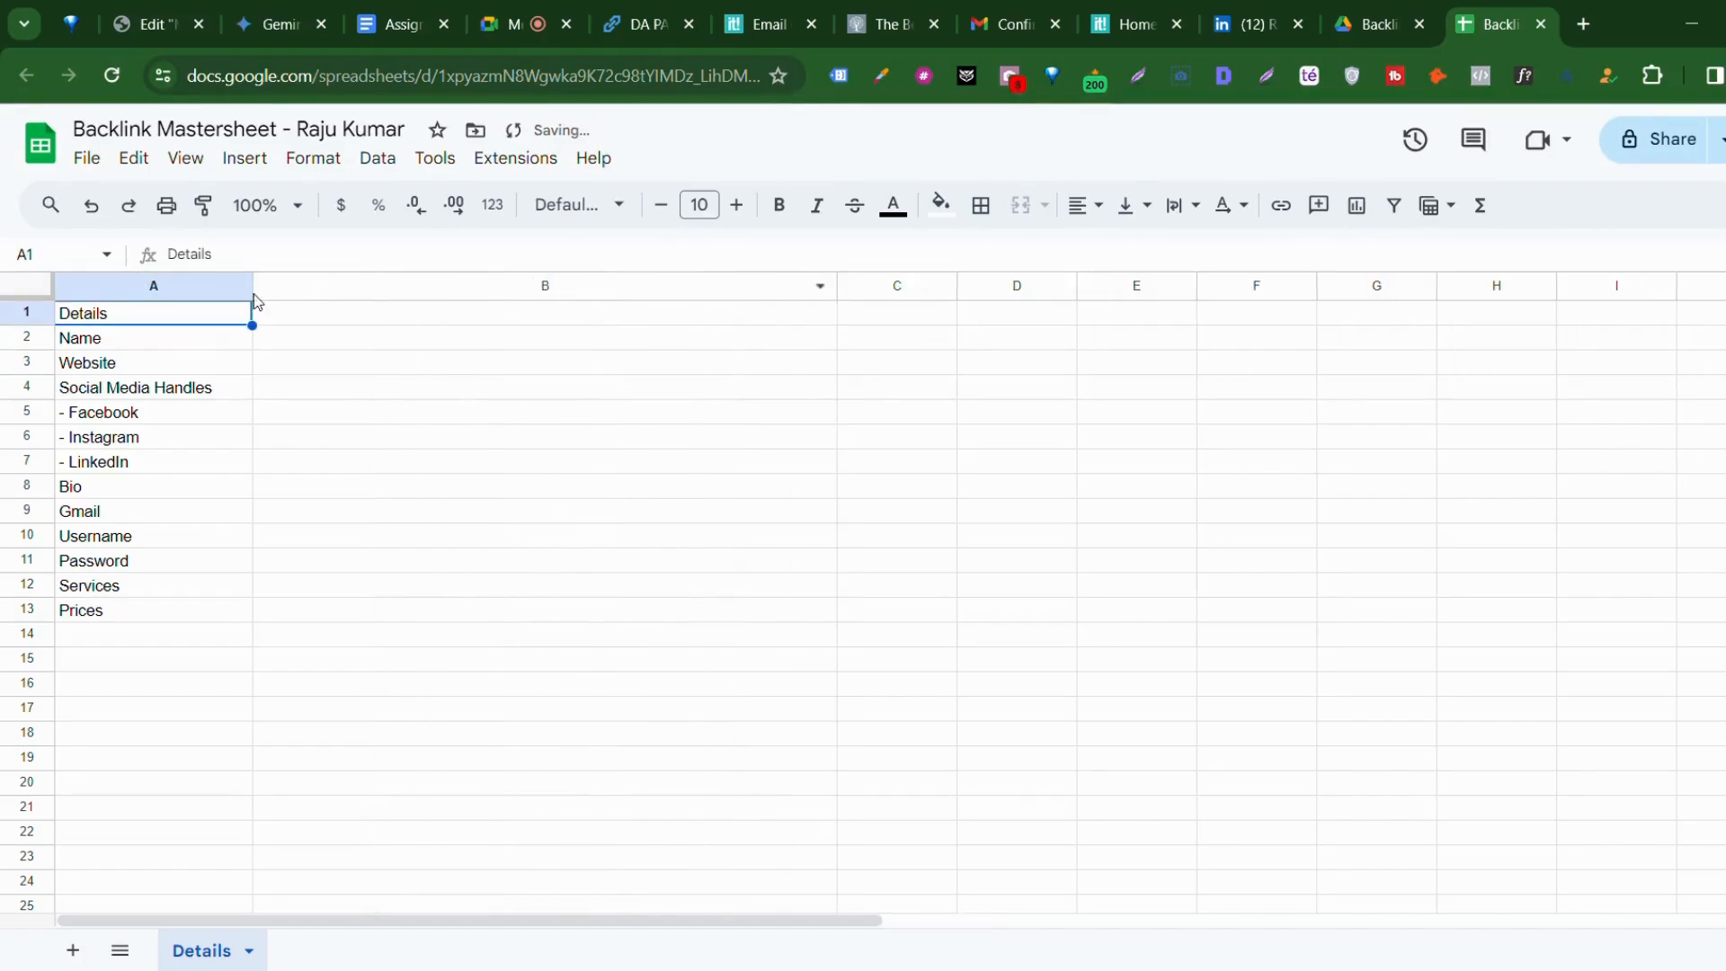
drag(180, 314, 547, 617)
click(981, 207)
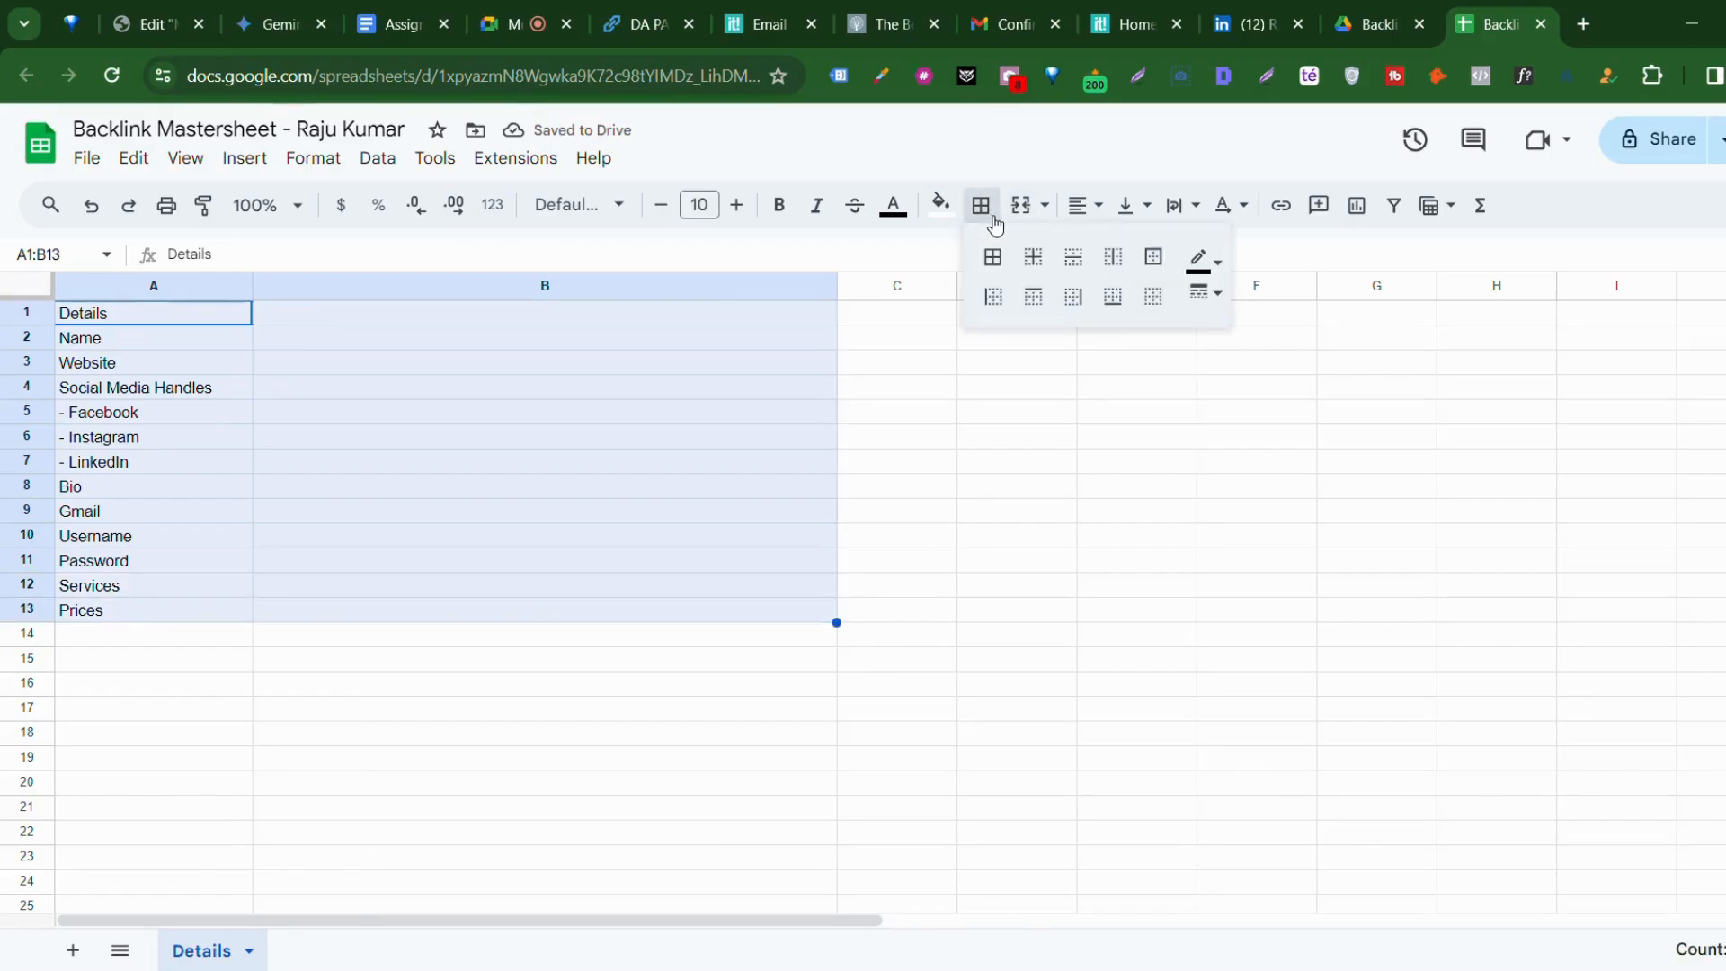
click(992, 257)
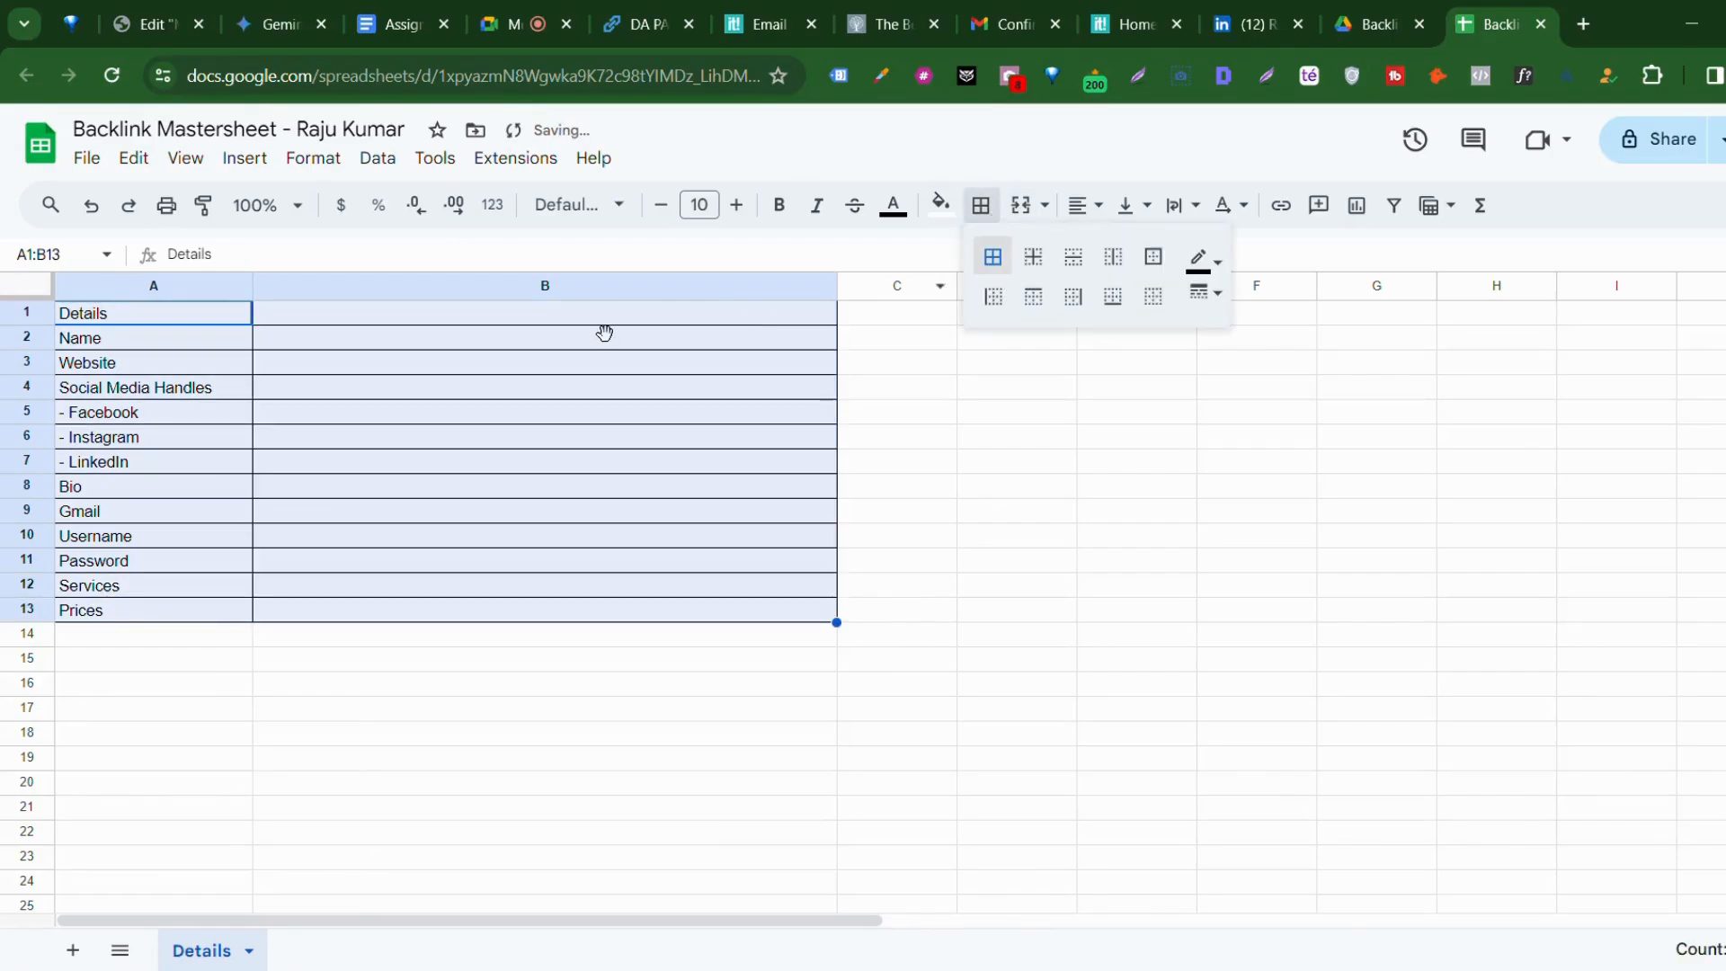
click(417, 337)
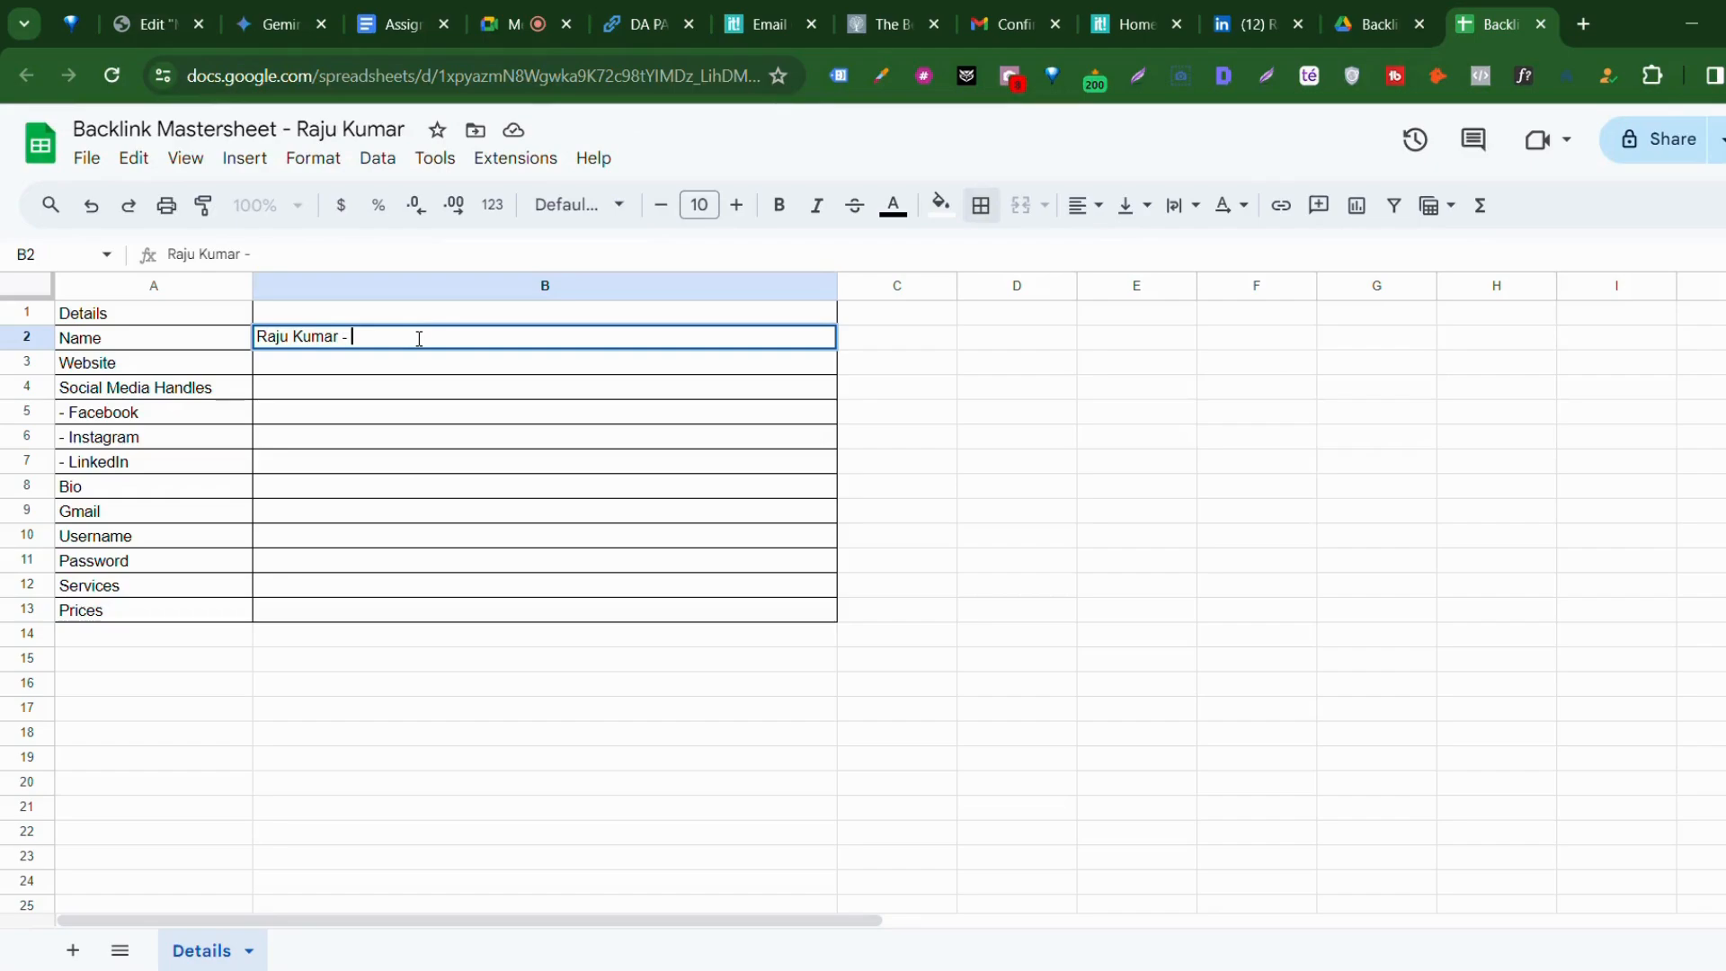
text( Digital marketing Trainer)
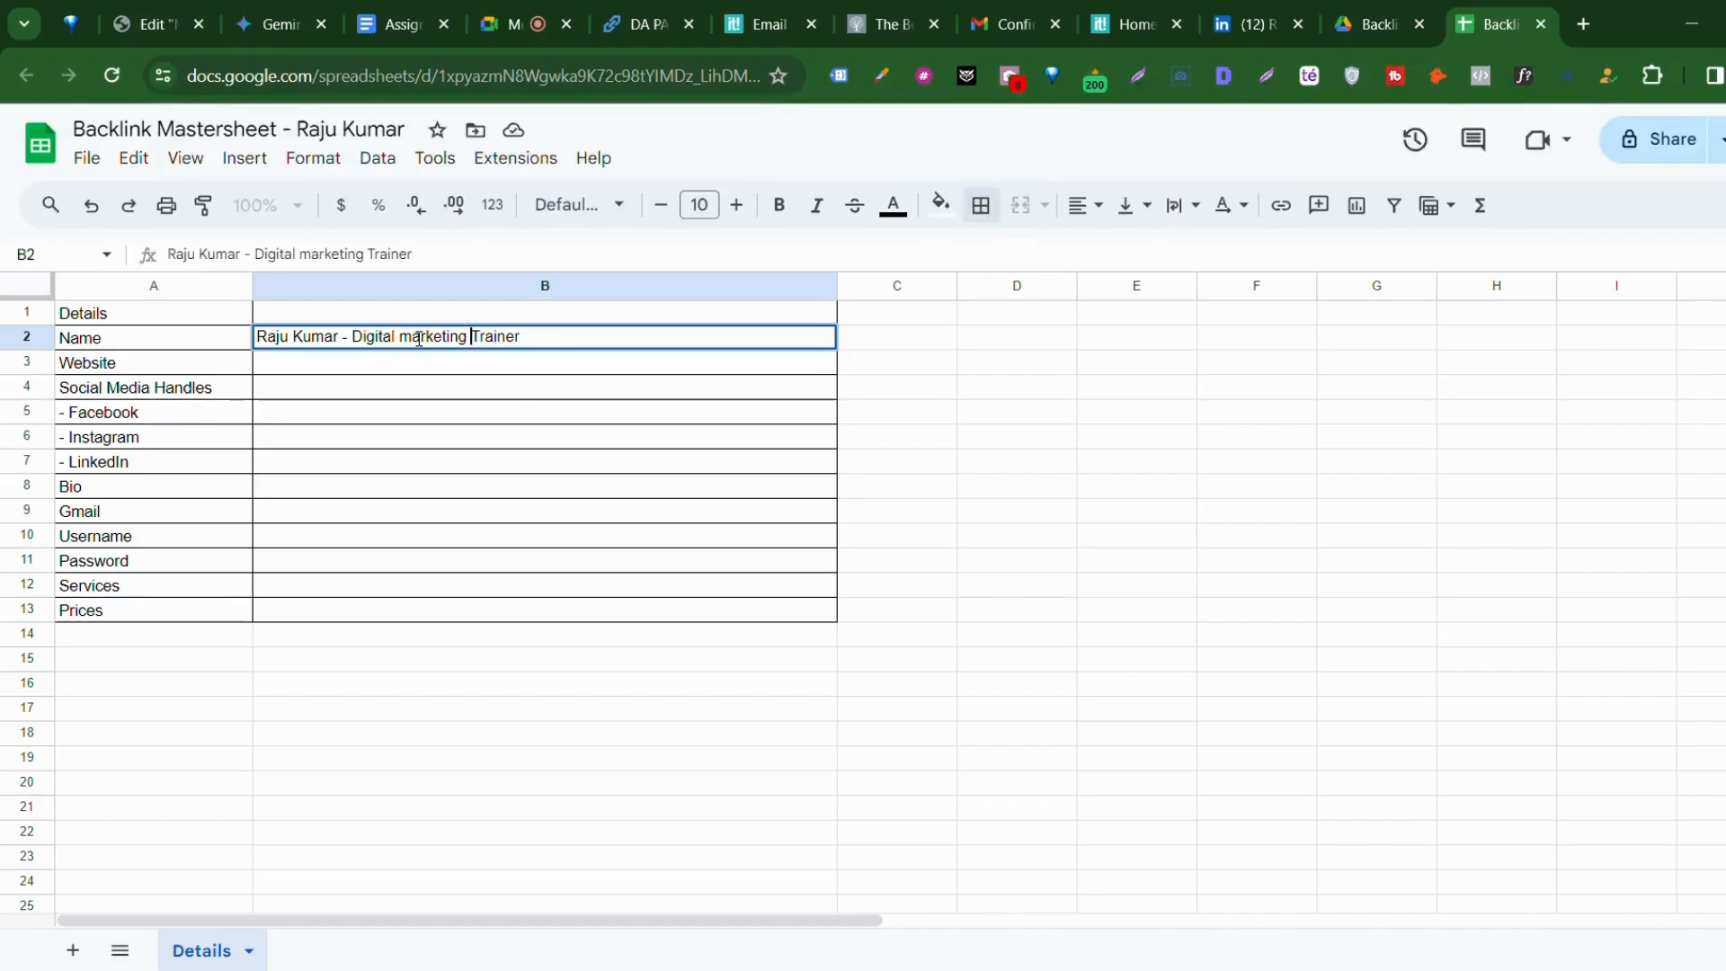
Step: Correct B2 so the name is followed by '- Best Digital Marketing Trainer'
click(419, 339)
key(Left)
key(BackSpace)
text(M)
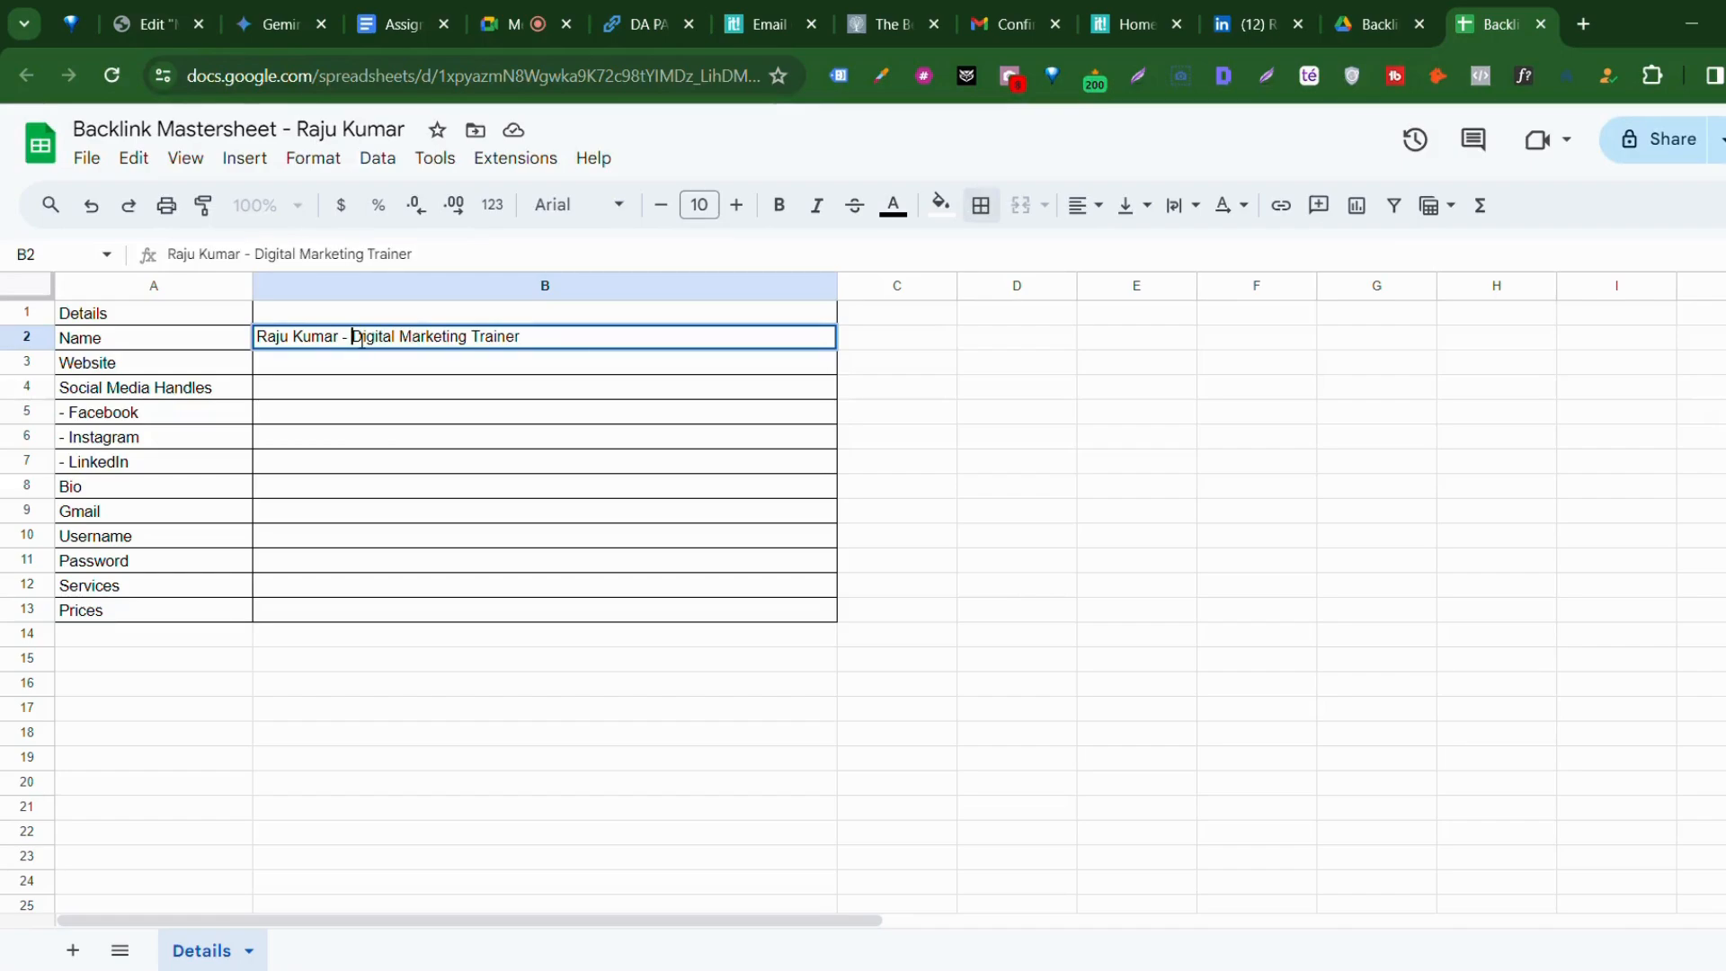
text(Best)
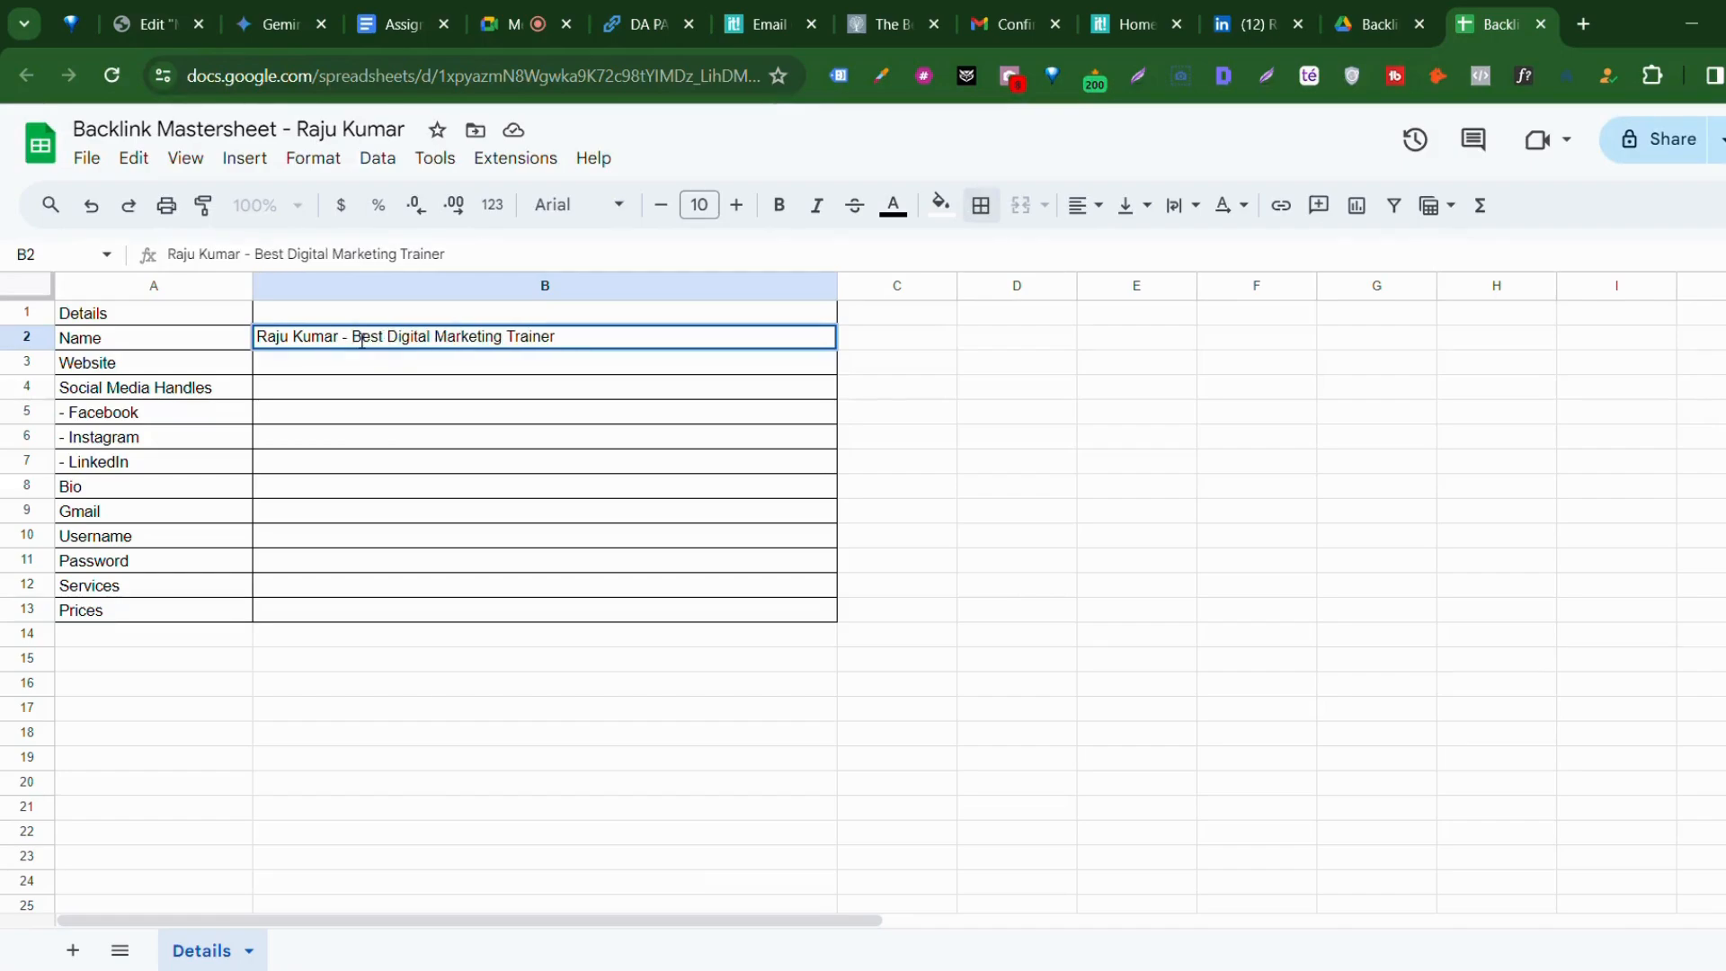
click(400, 364)
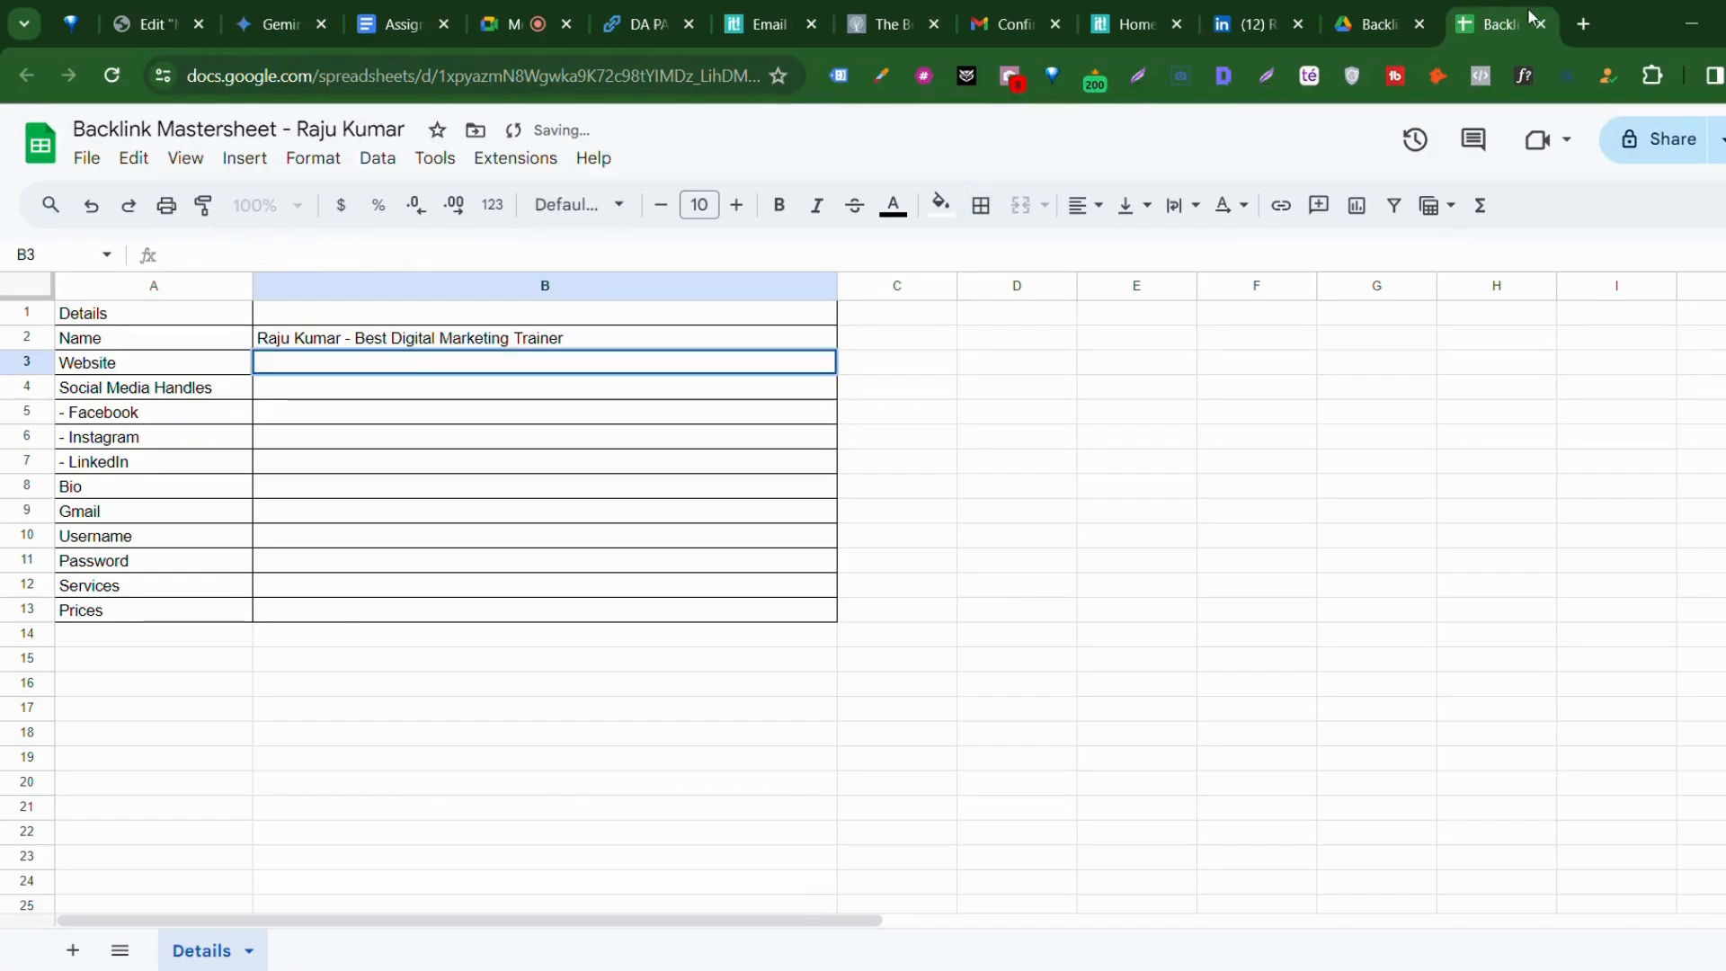
click(1581, 24)
Step: Paste the blog website address into B3
text(s)
key(BackSpace)
key(BackSpace)
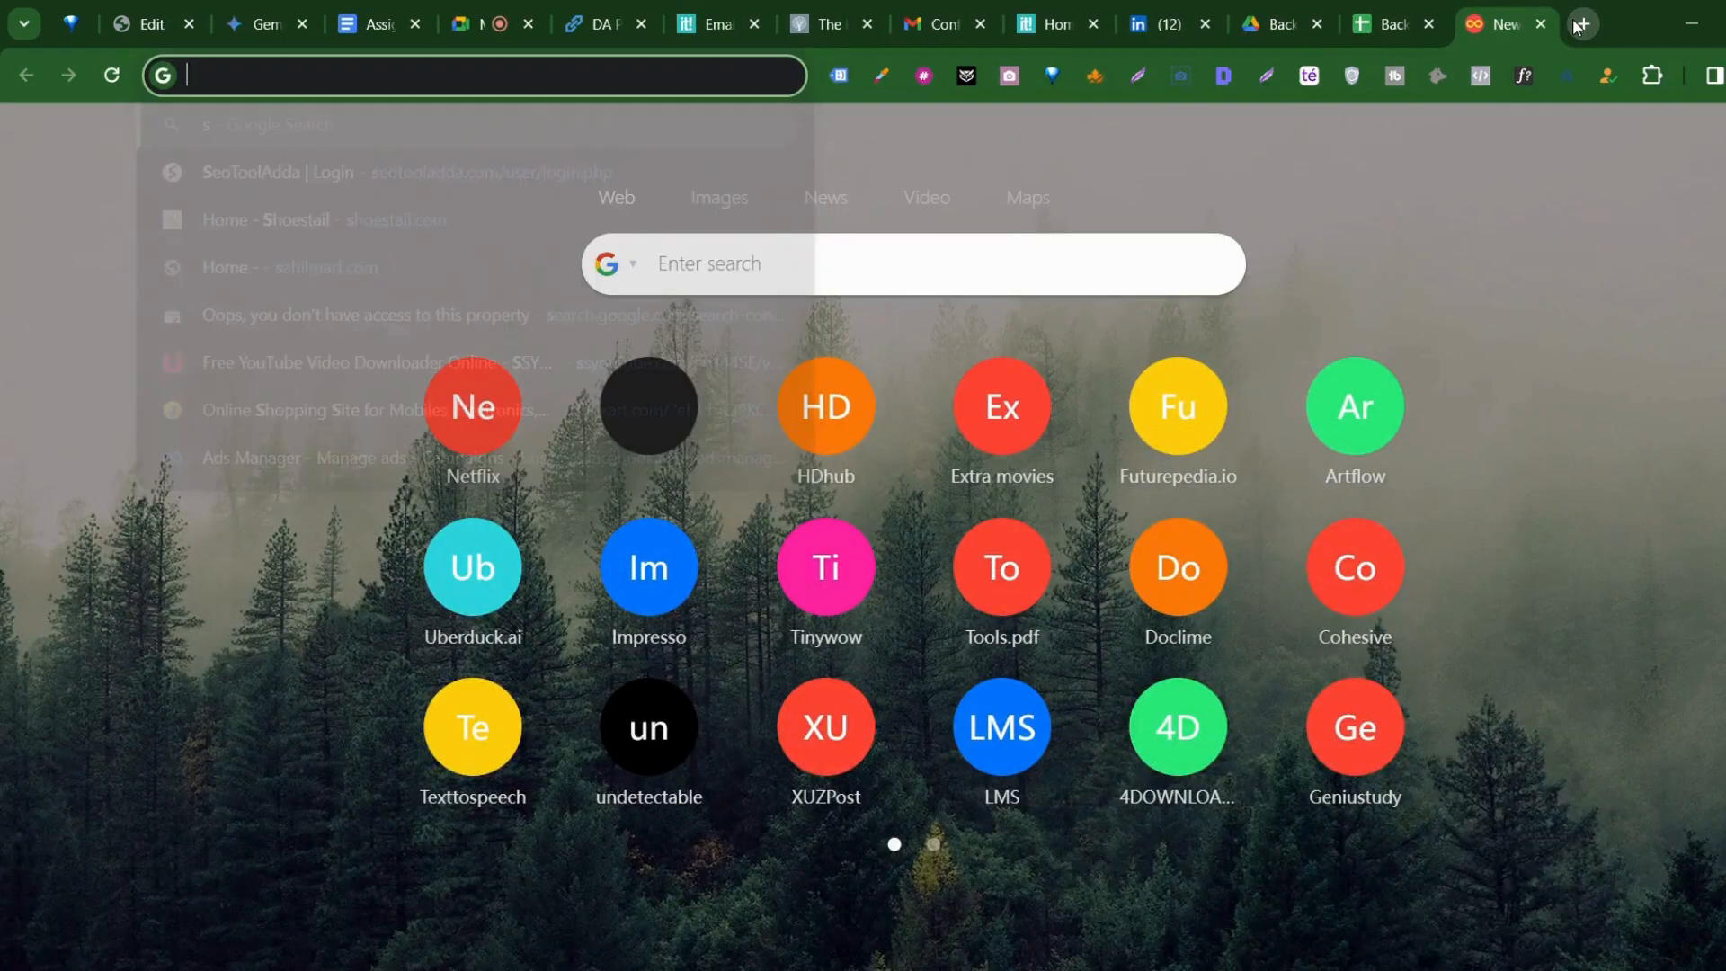
text(as)
key(ctrl+a)
key(ctrl+c)
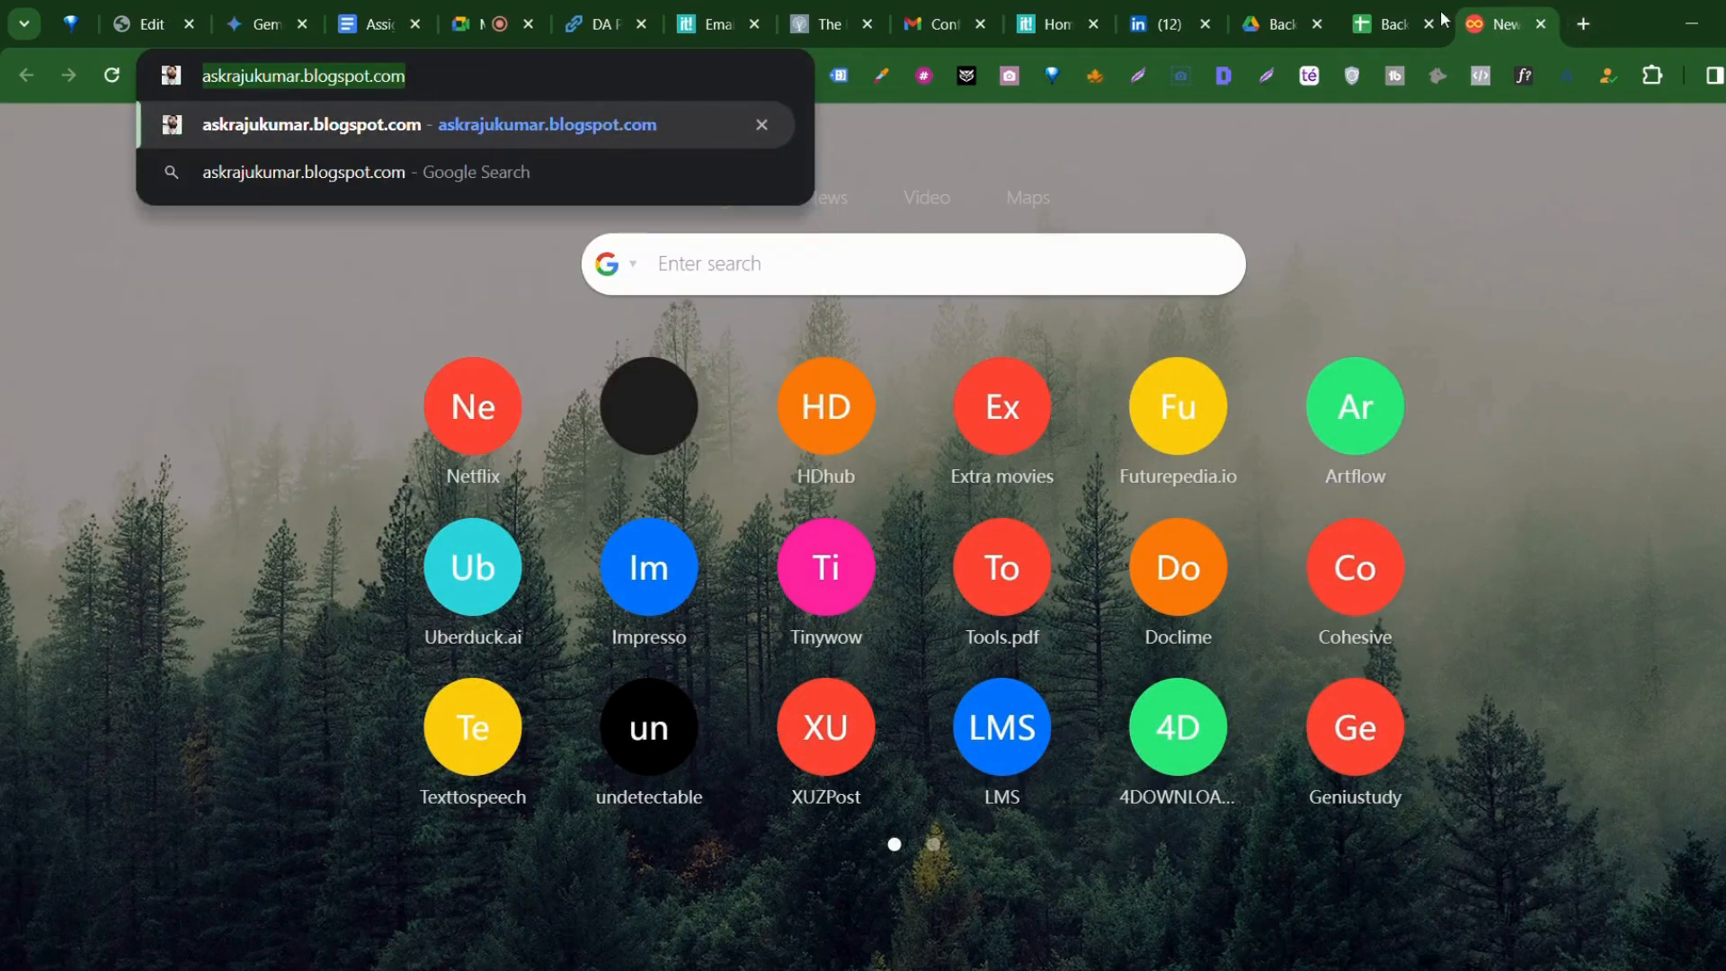
click(1394, 24)
text(a)
key(BackSpace)
key(ctrl+v)
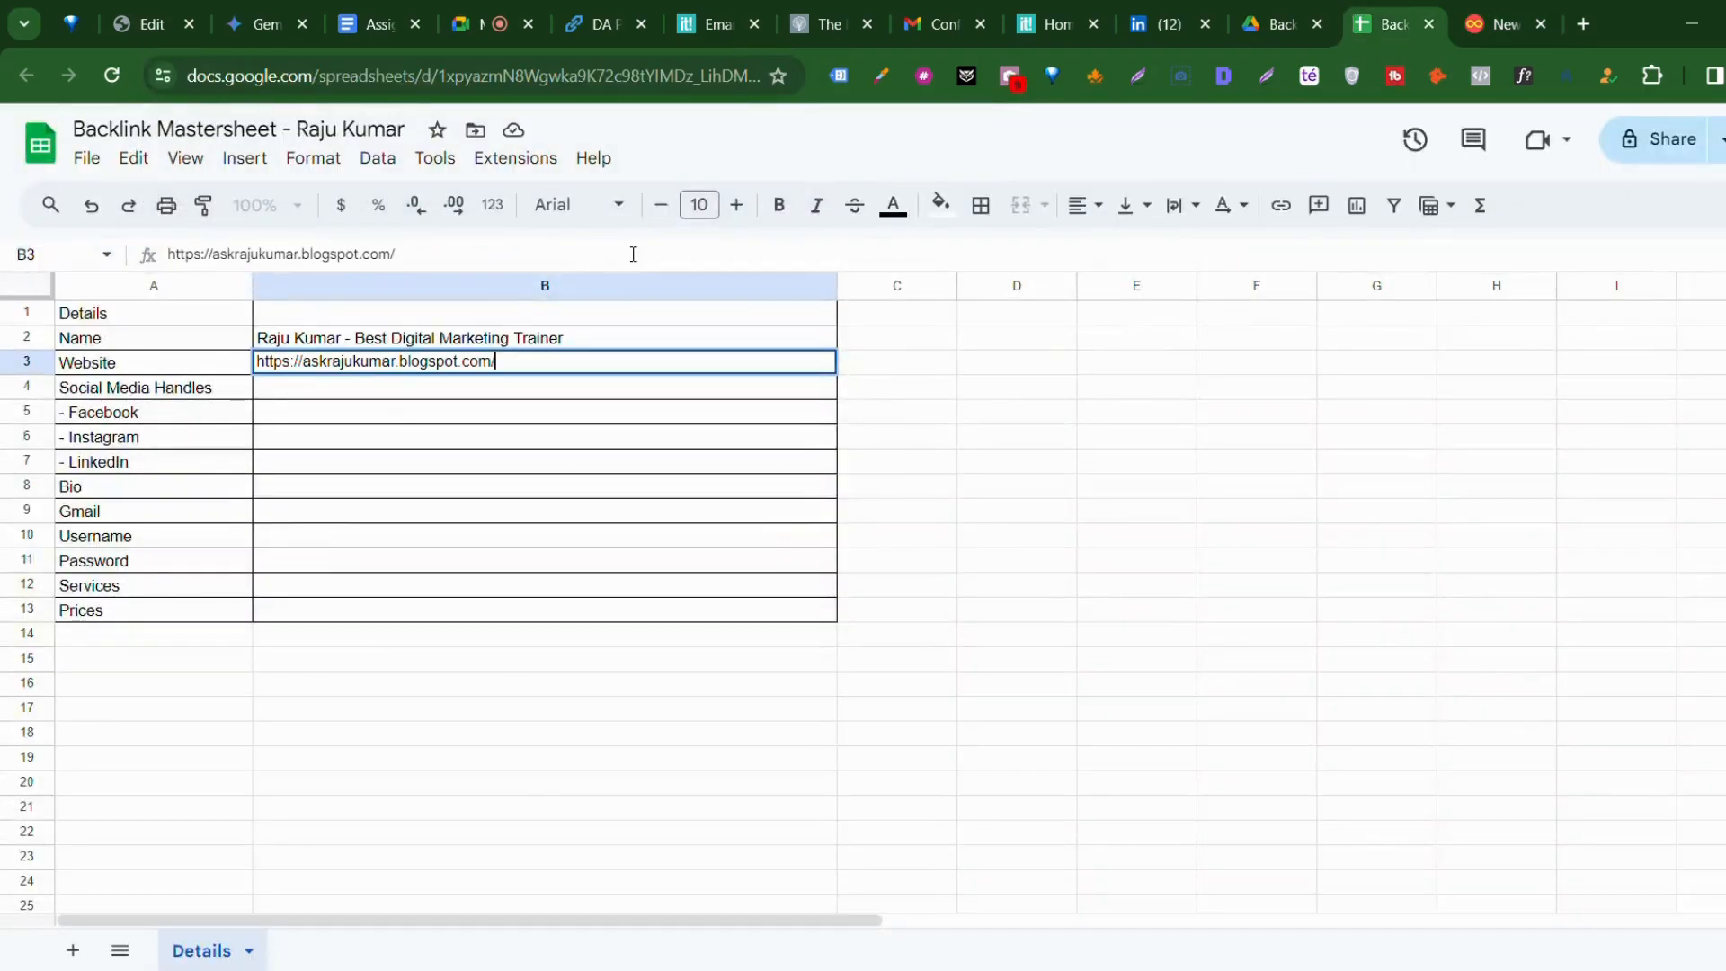
Step: Copy the Facebook profile link from facebook.com into B5
drag(381, 396, 388, 416)
click(389, 416)
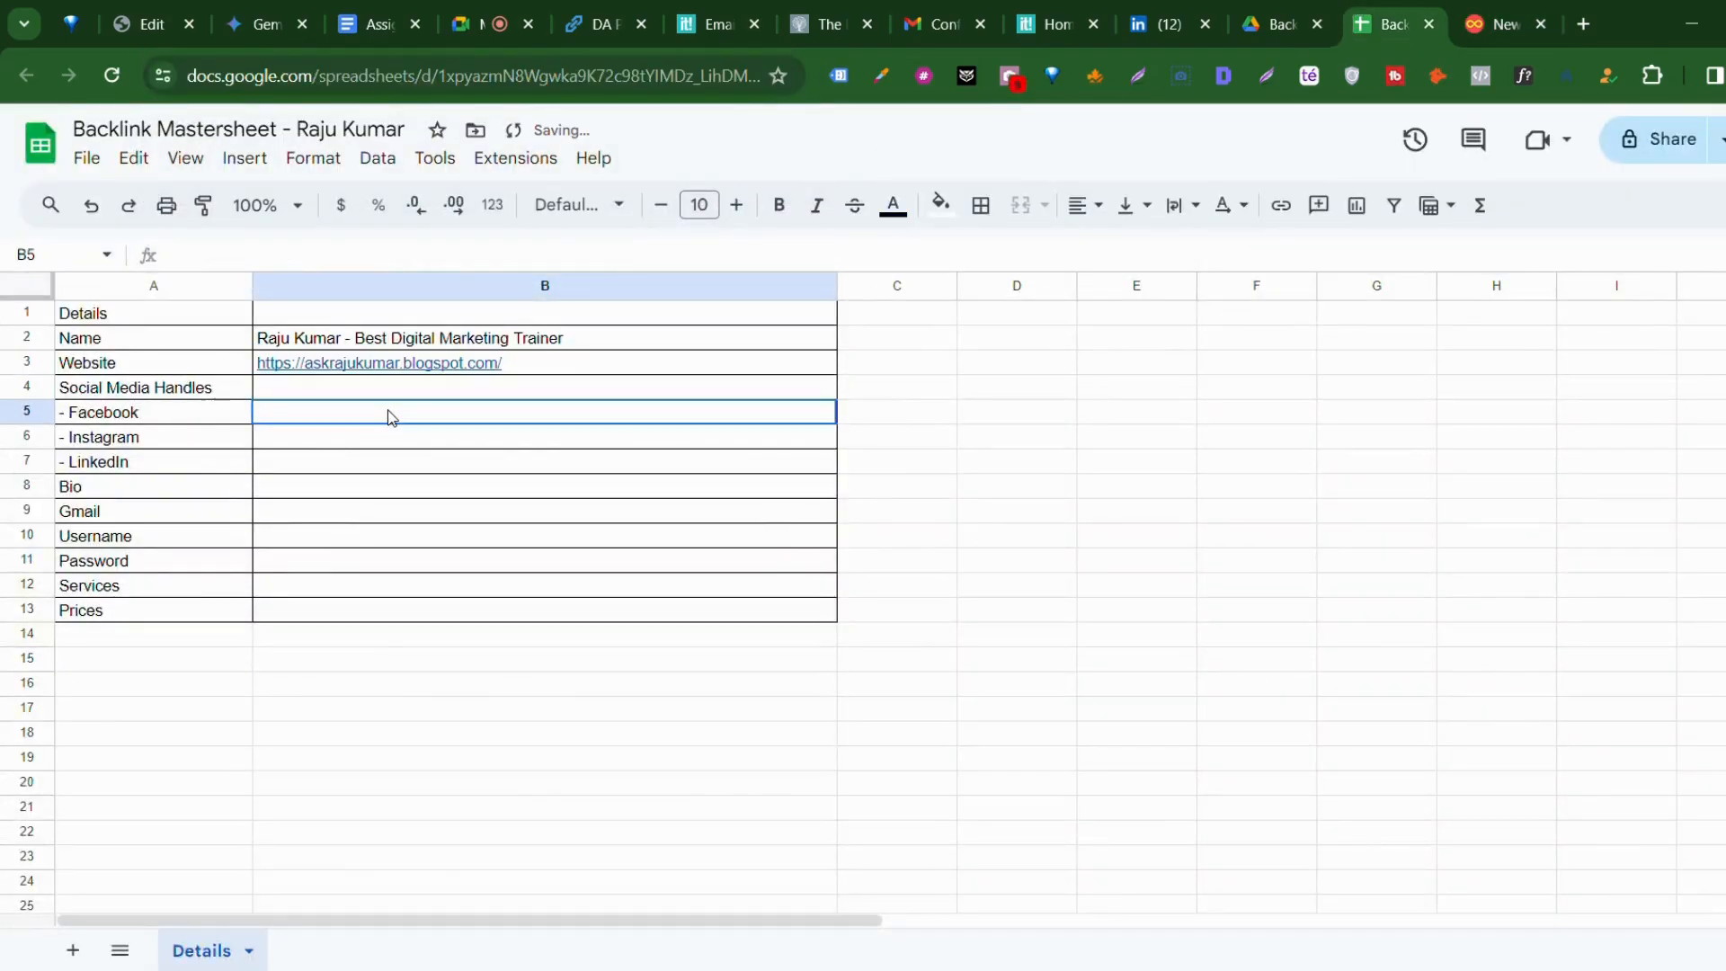
click(1491, 18)
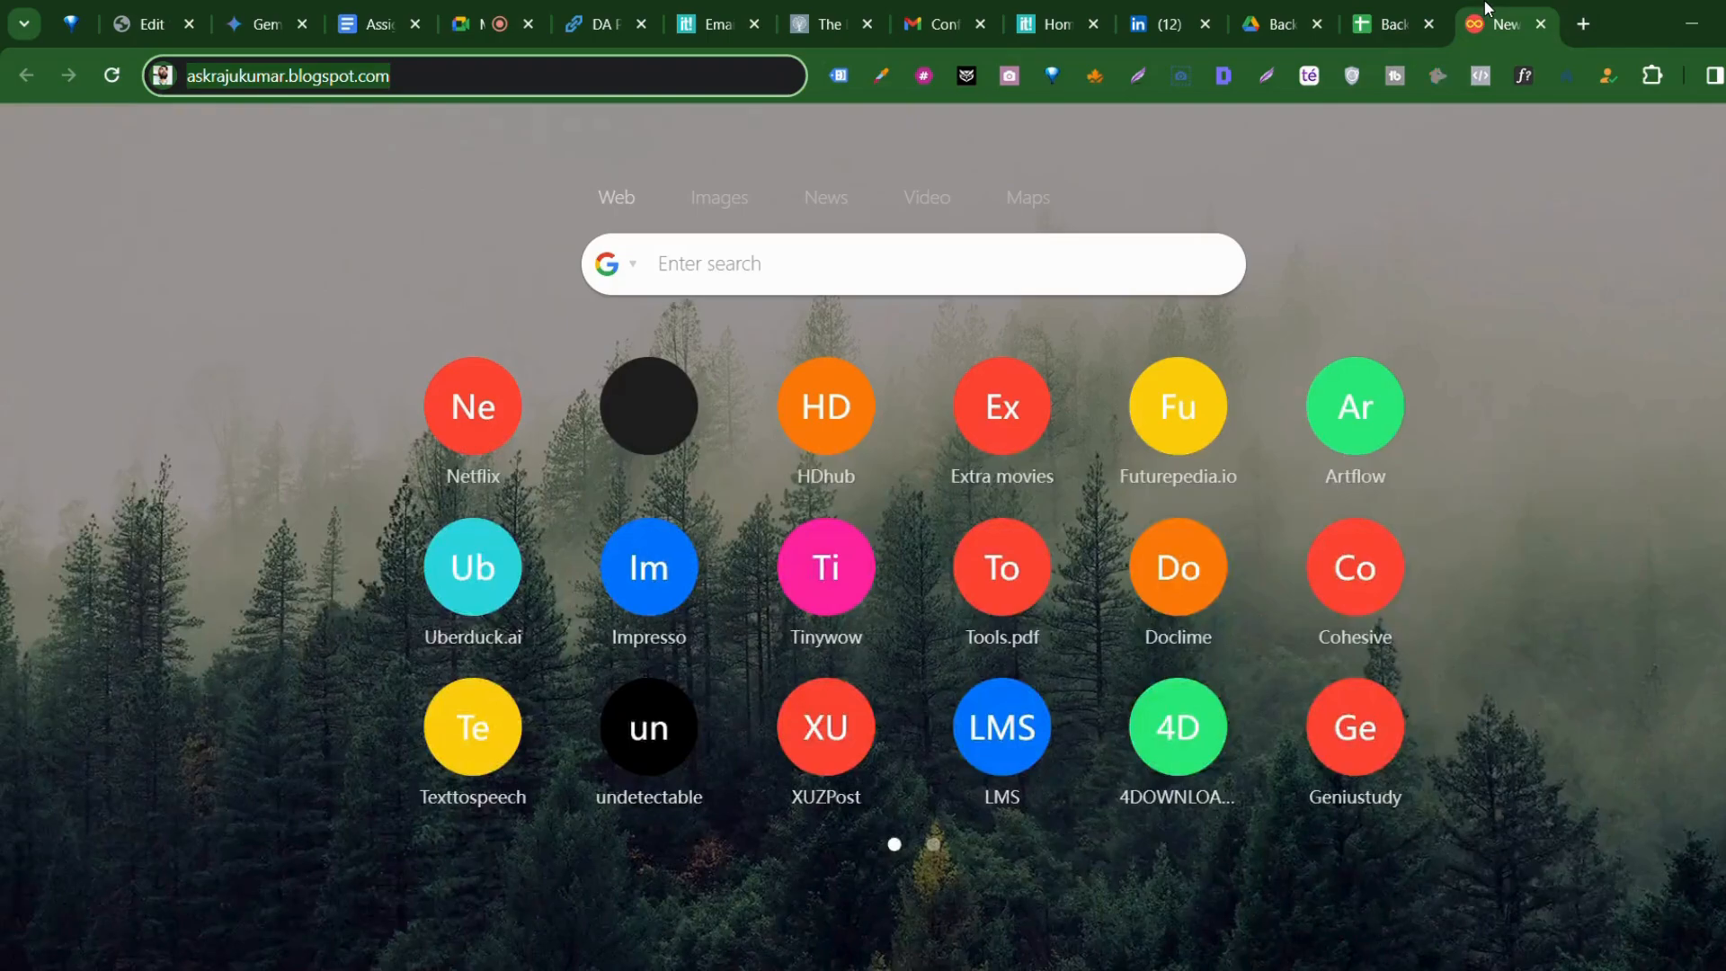
text(facebook.com)
key(Return)
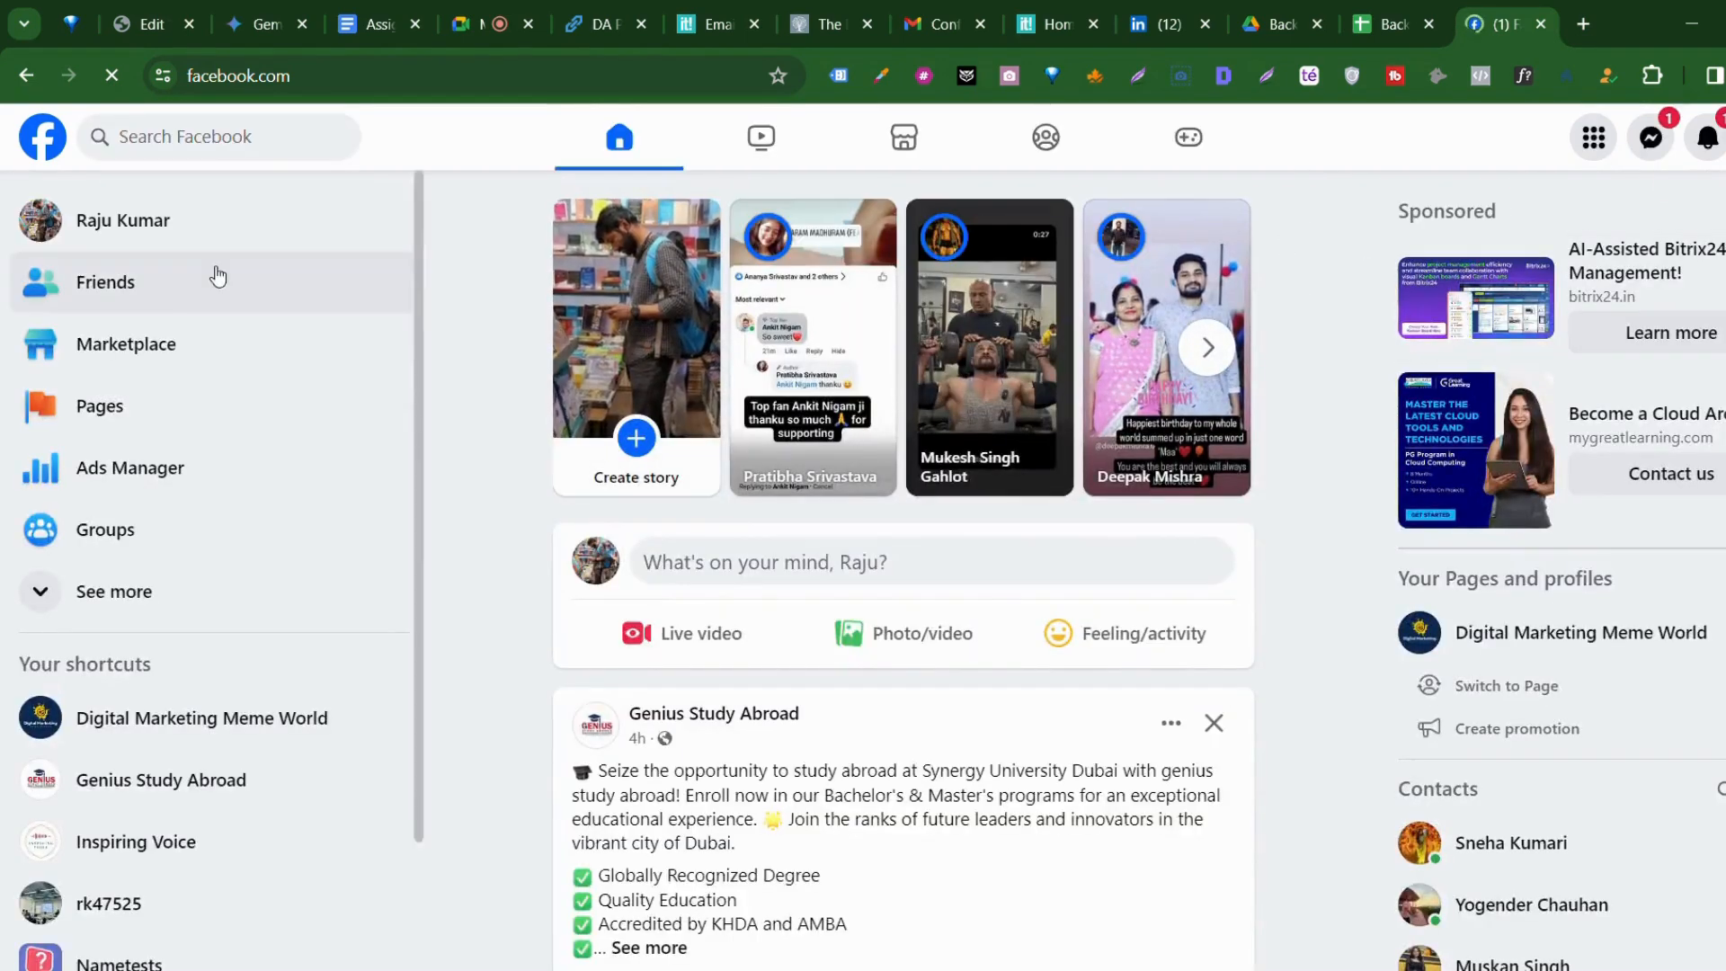
click(174, 219)
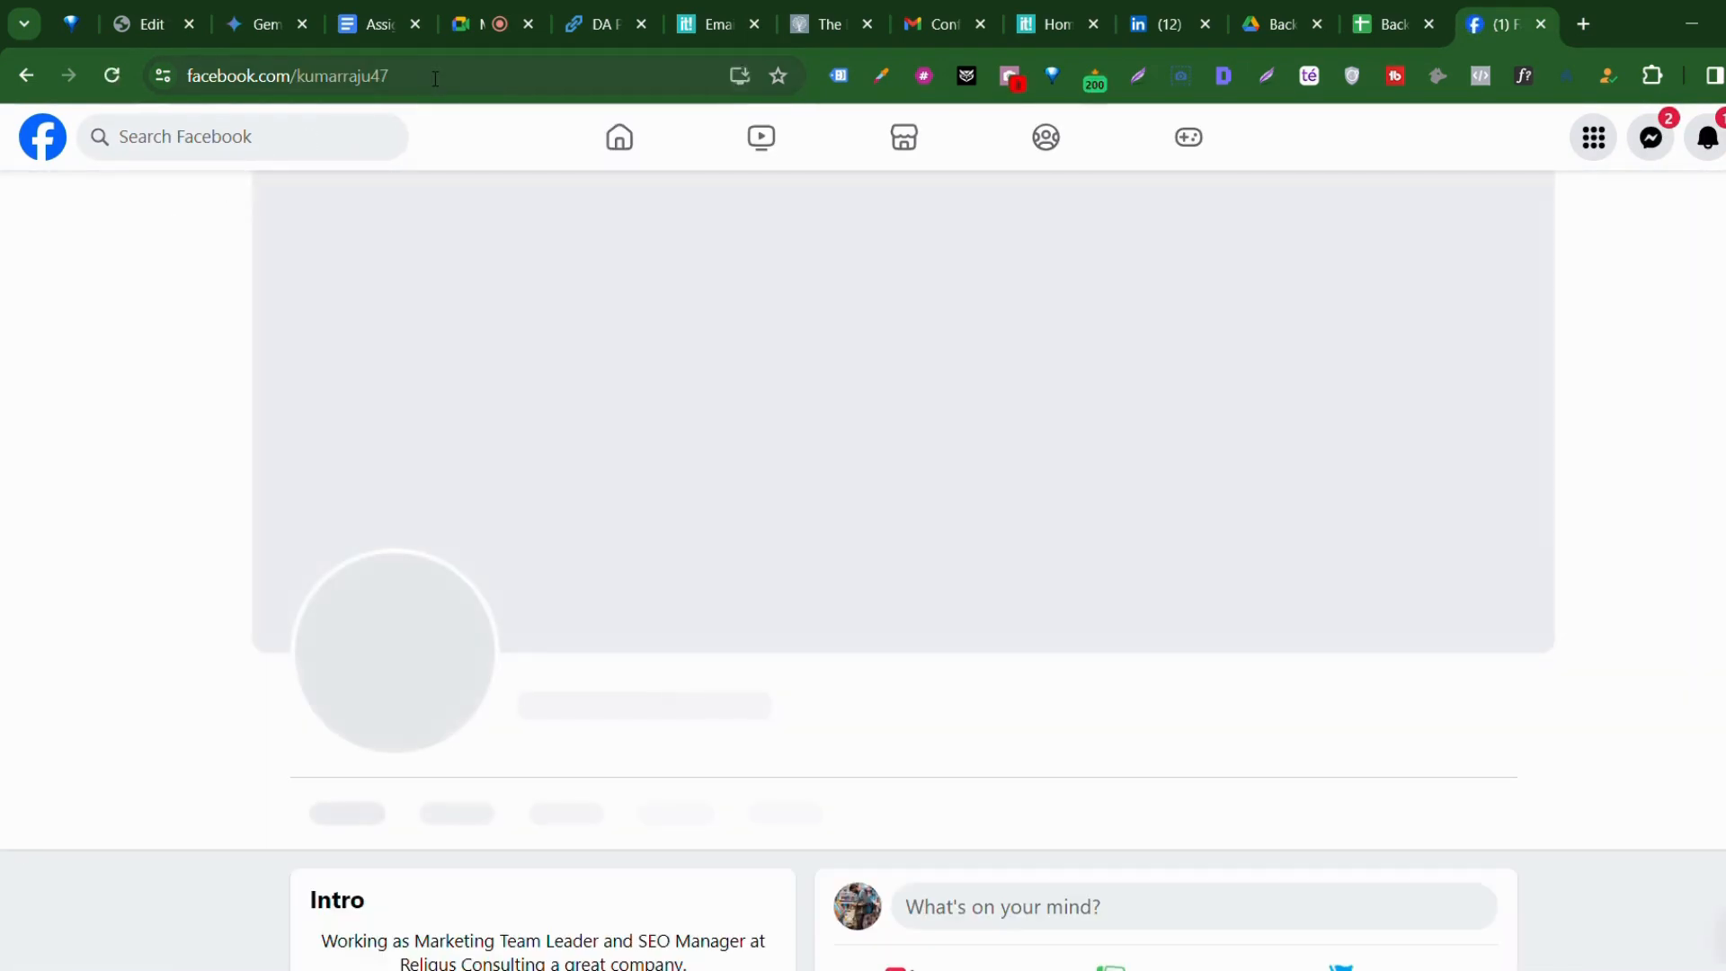
click(435, 79)
key(ctrl+c)
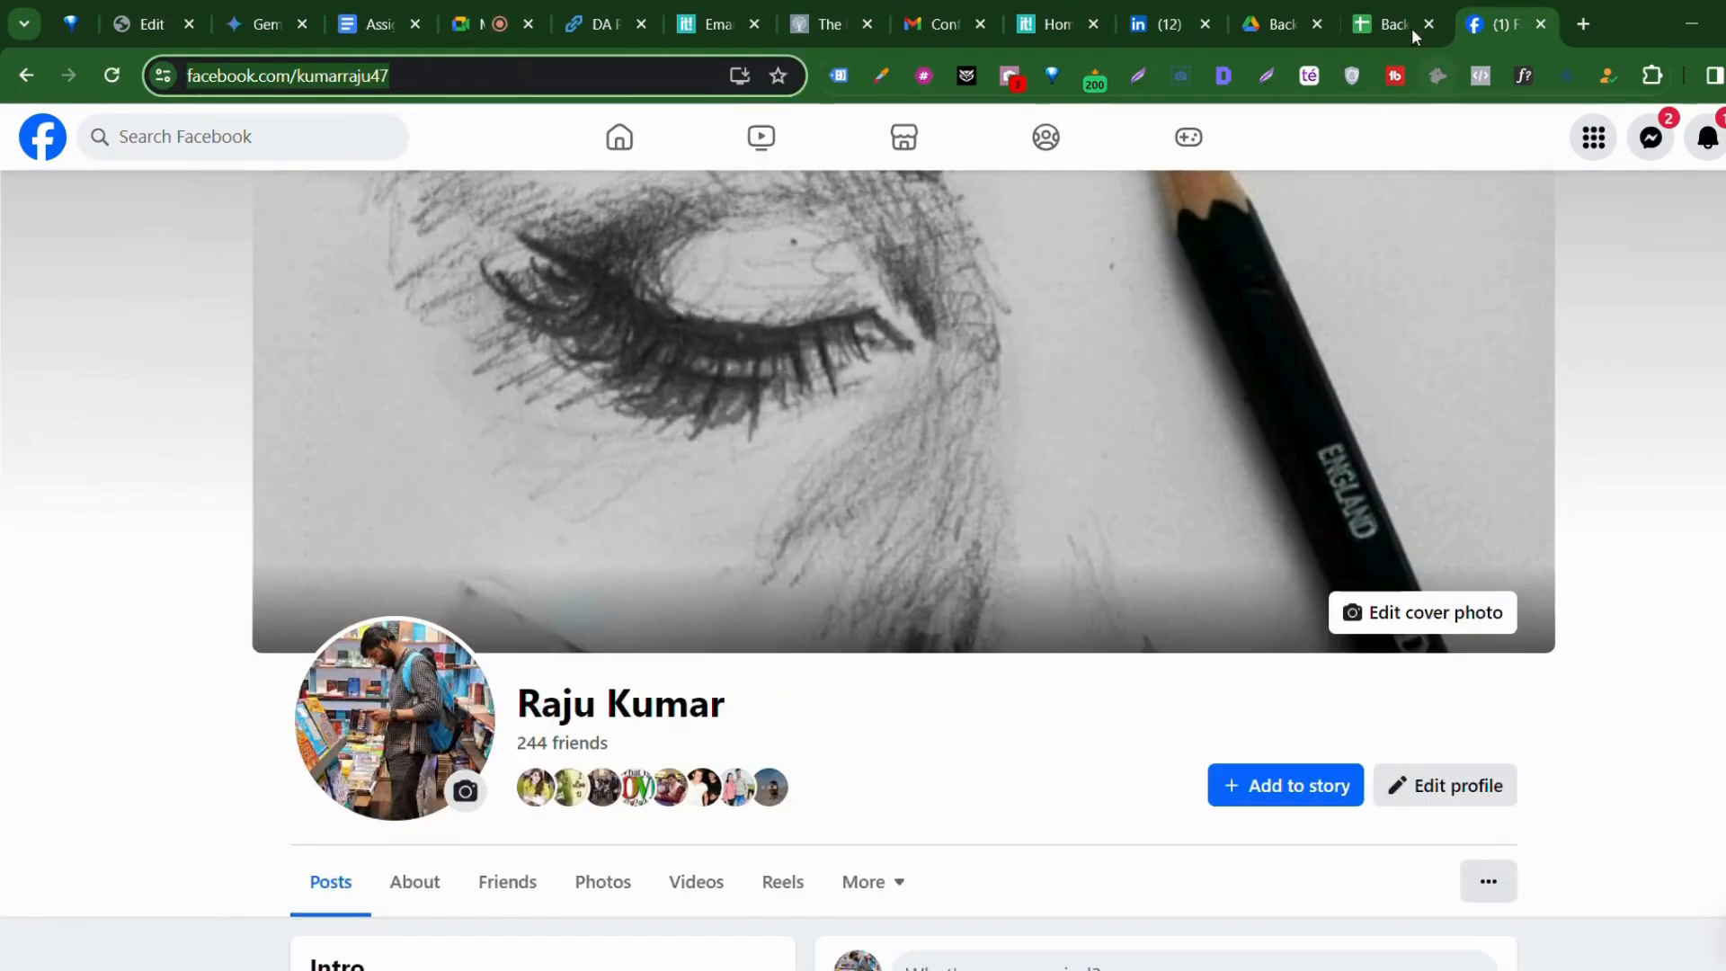
click(1414, 36)
key(ctrl+v)
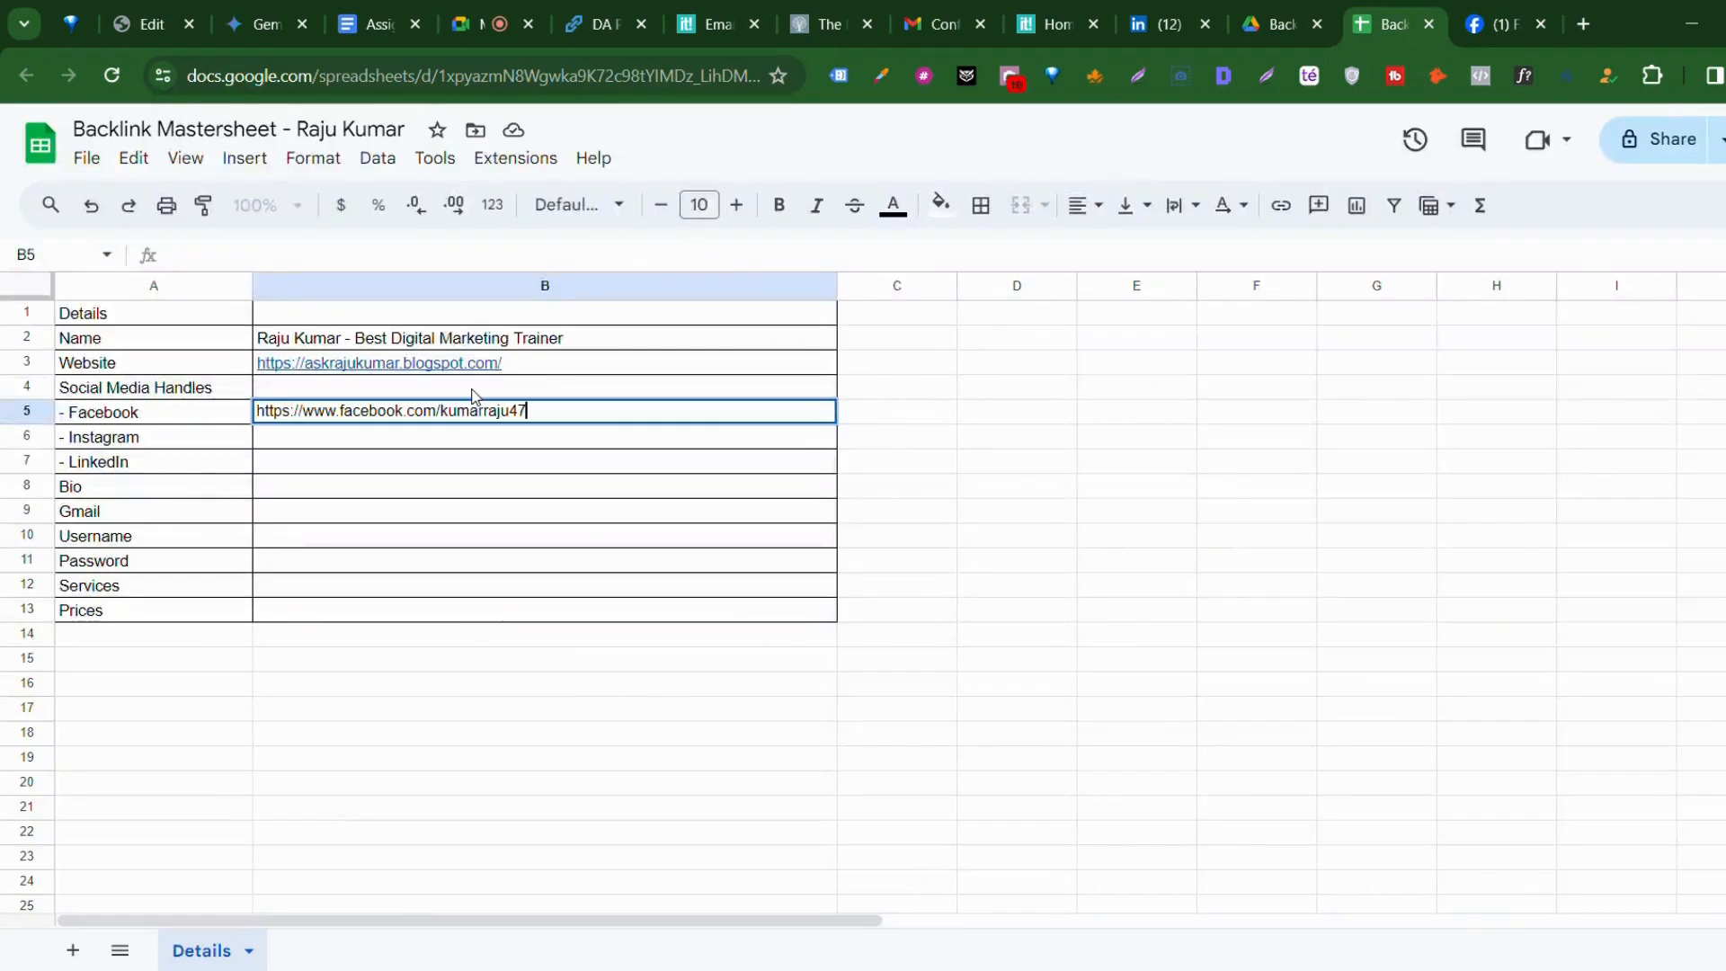
Step: Copy the Instagram profile link from instagram.com into B6
click(1511, 26)
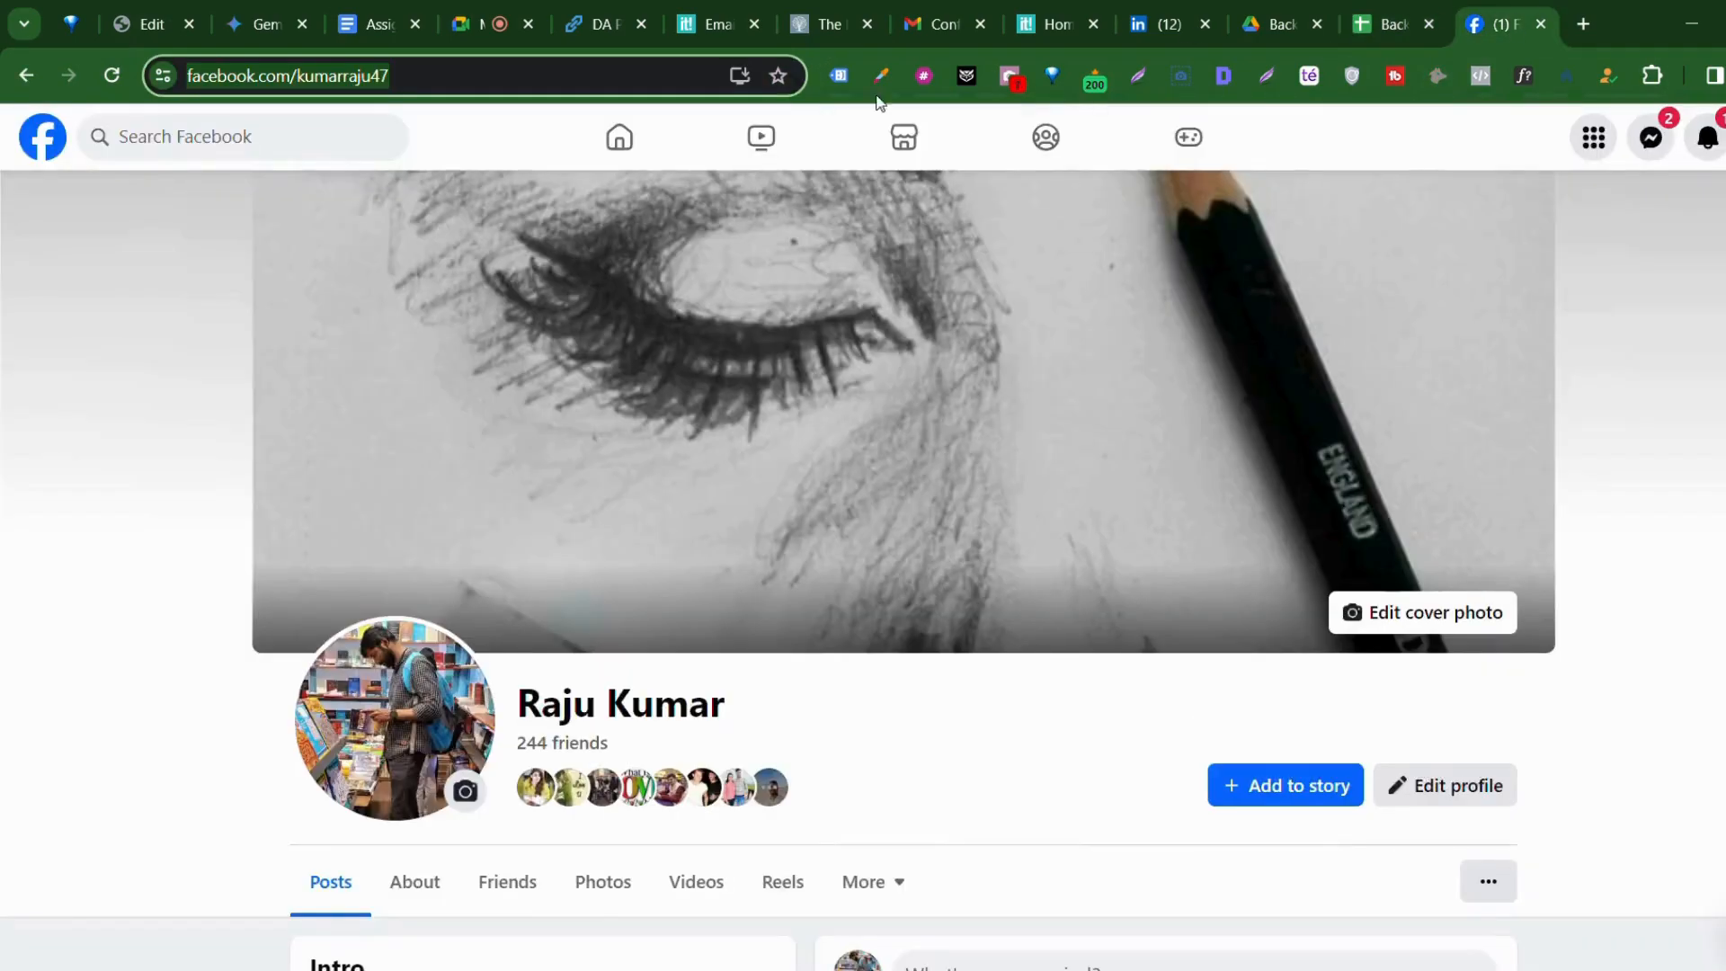
text(instagram.com)
key(Return)
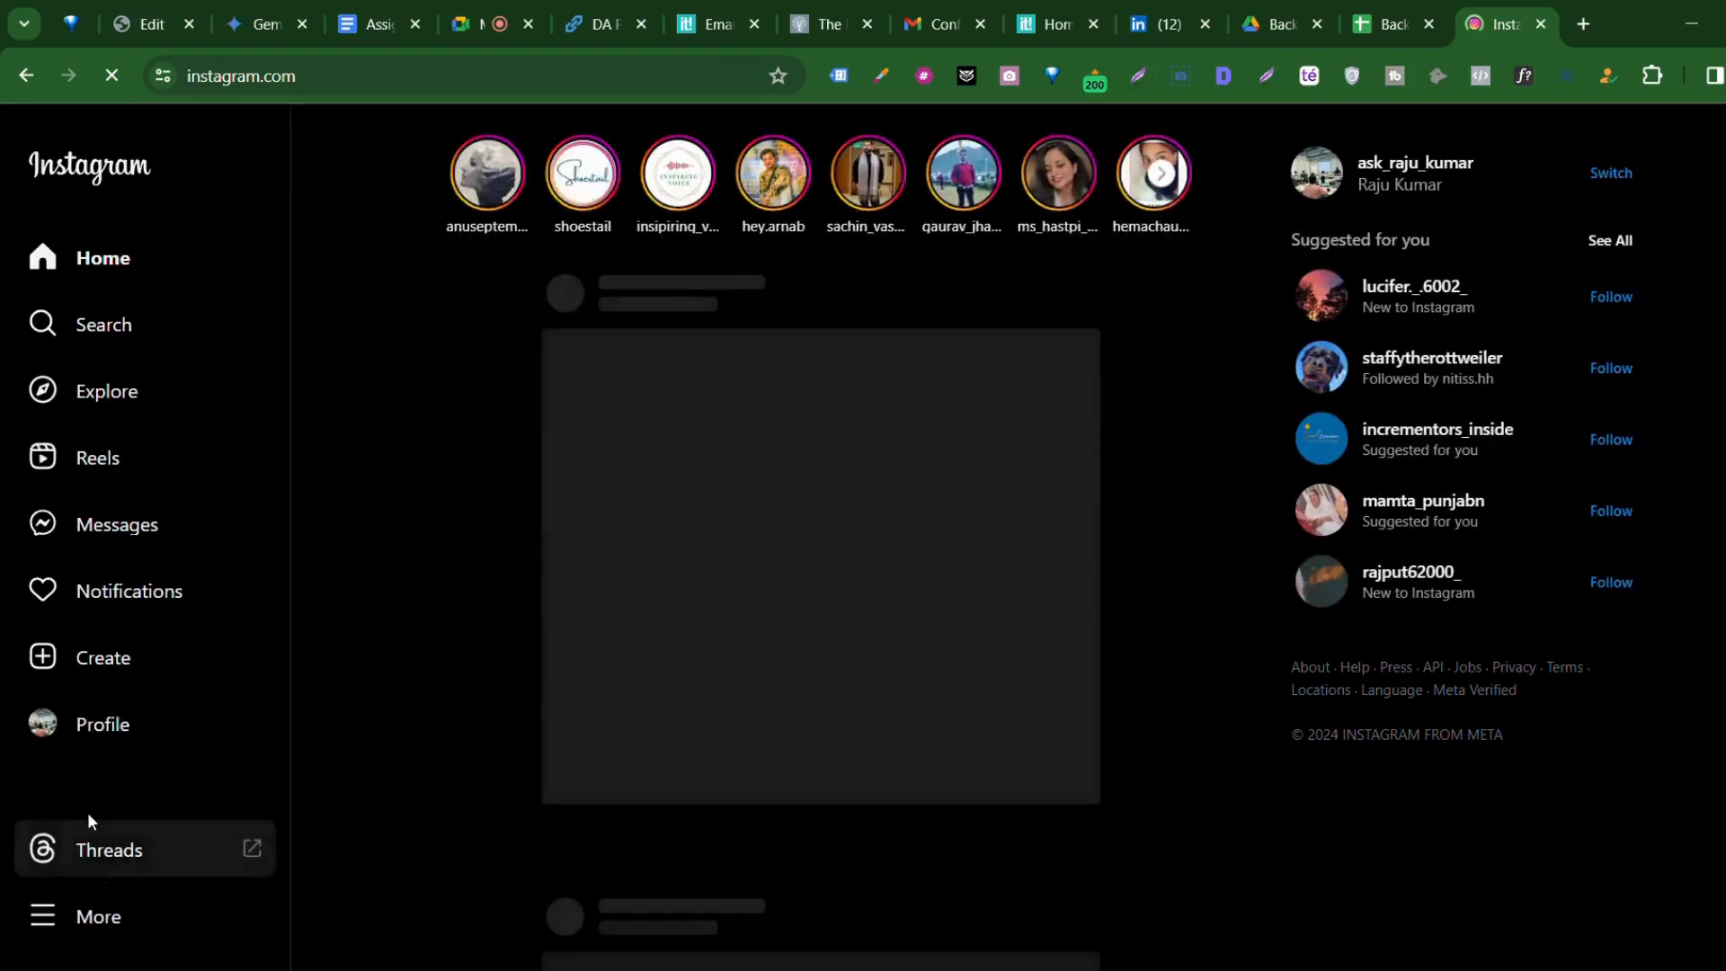
click(115, 719)
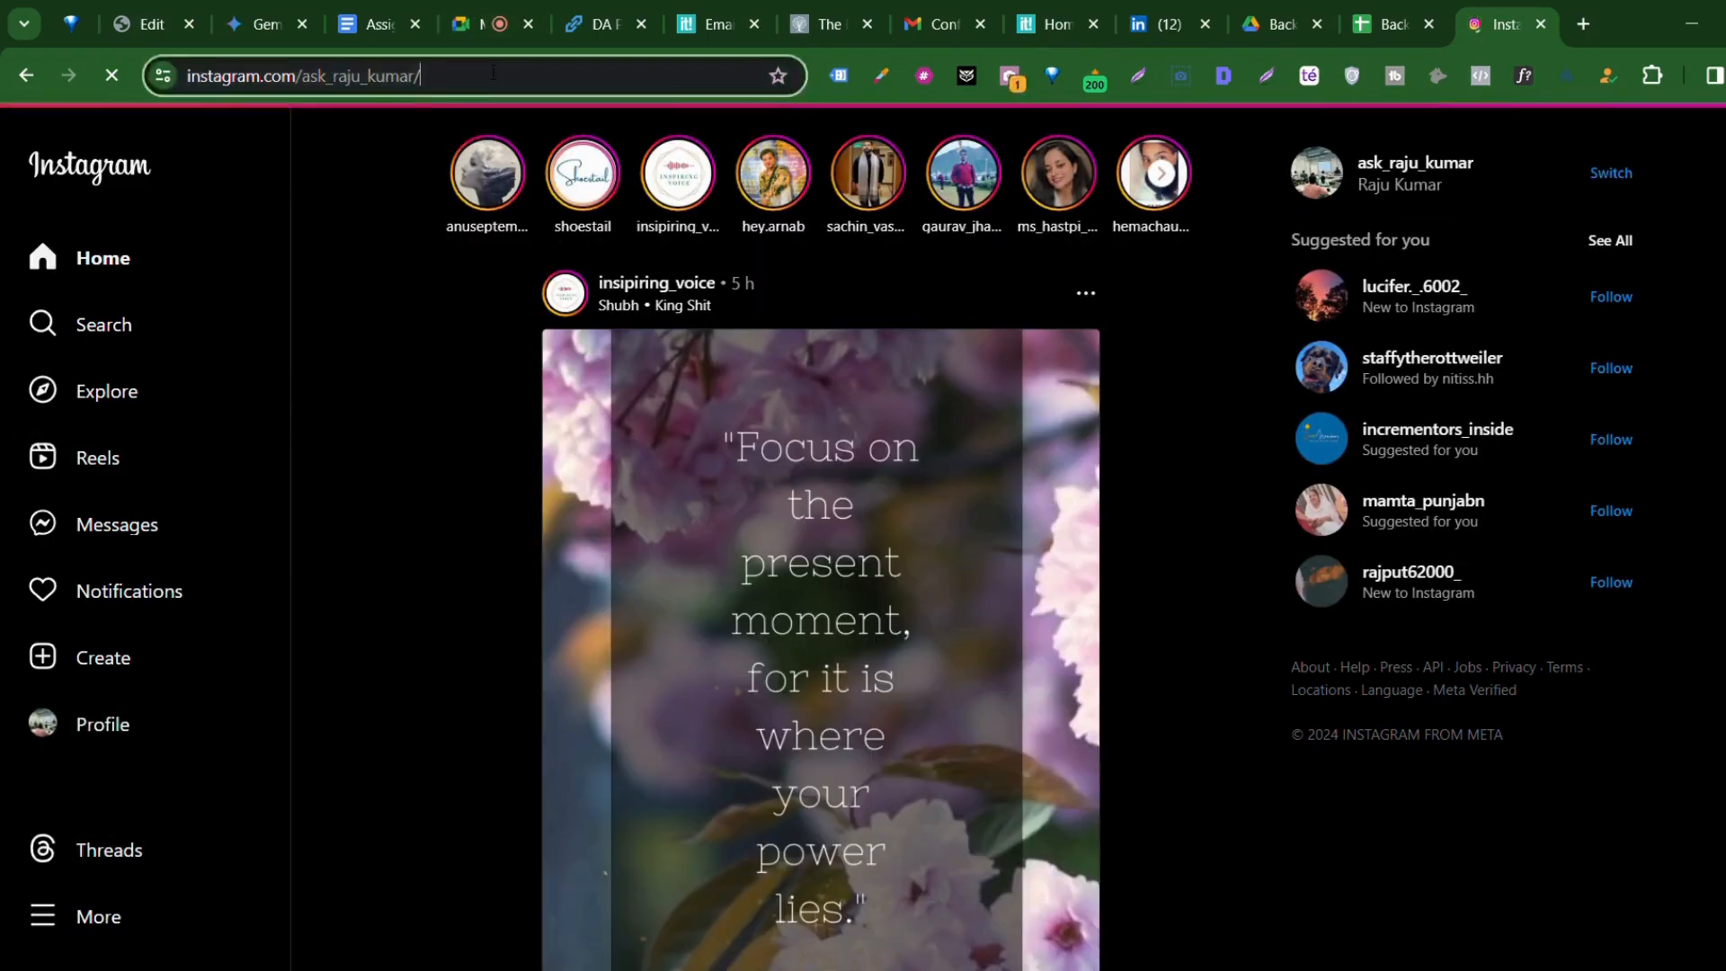
click(1416, 11)
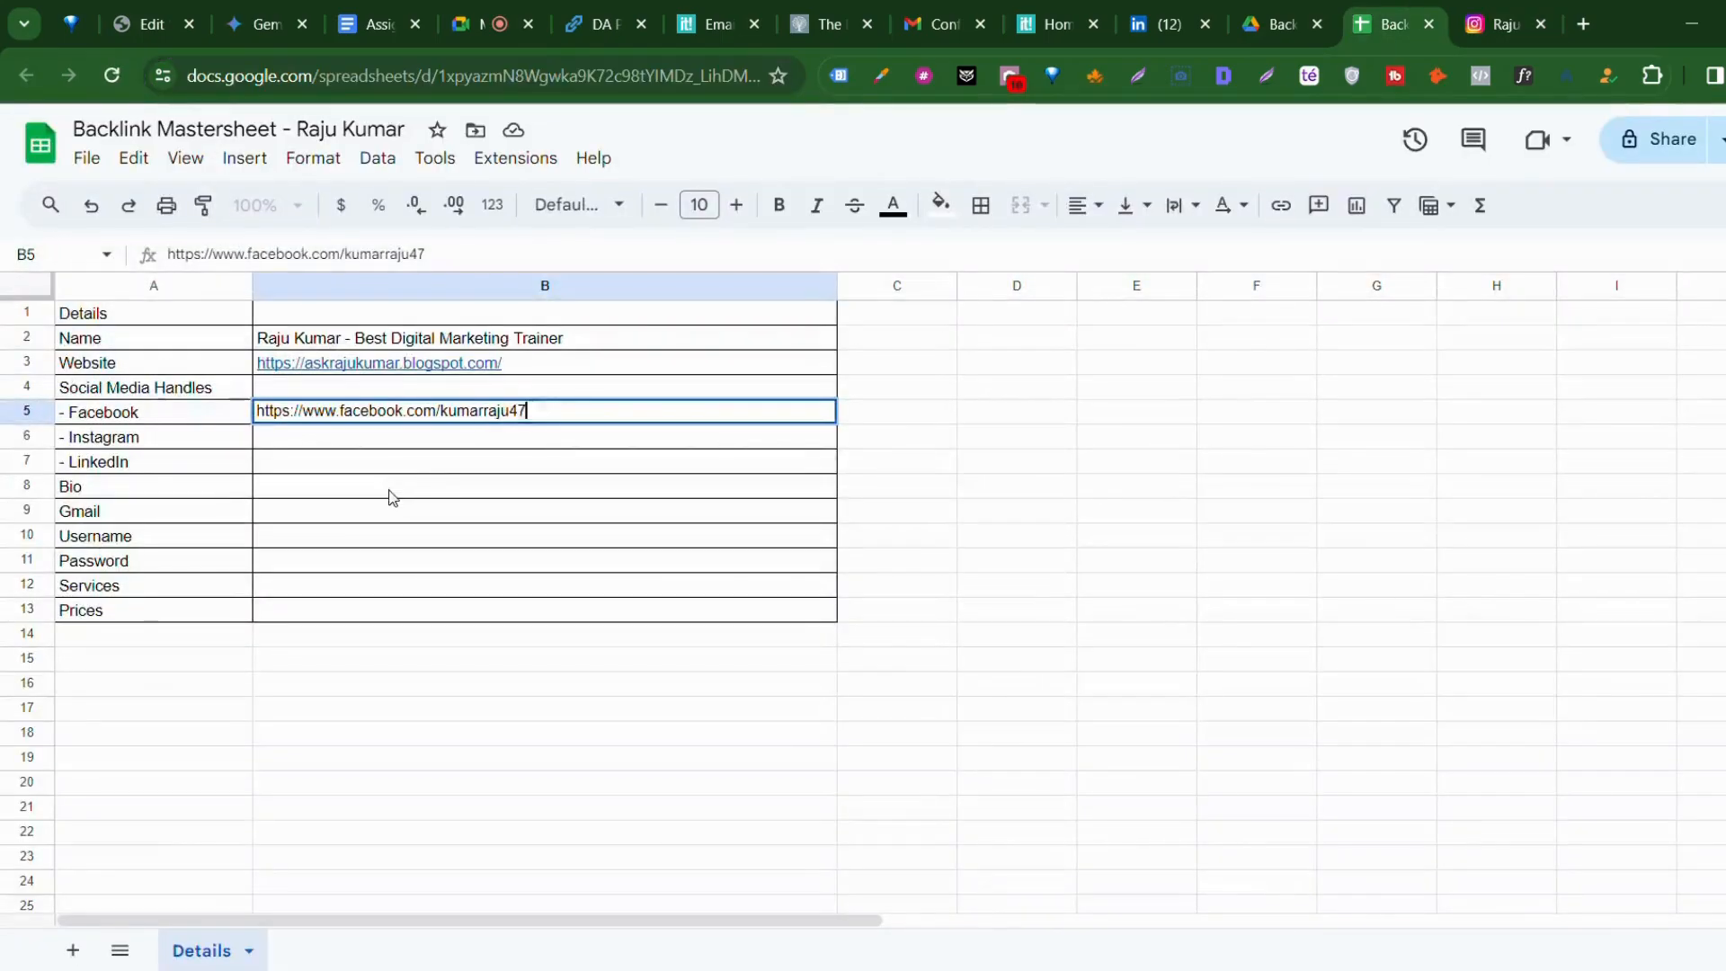
double_click(477, 439)
text(https://www.instagram.com/ask_raju_kumar/)
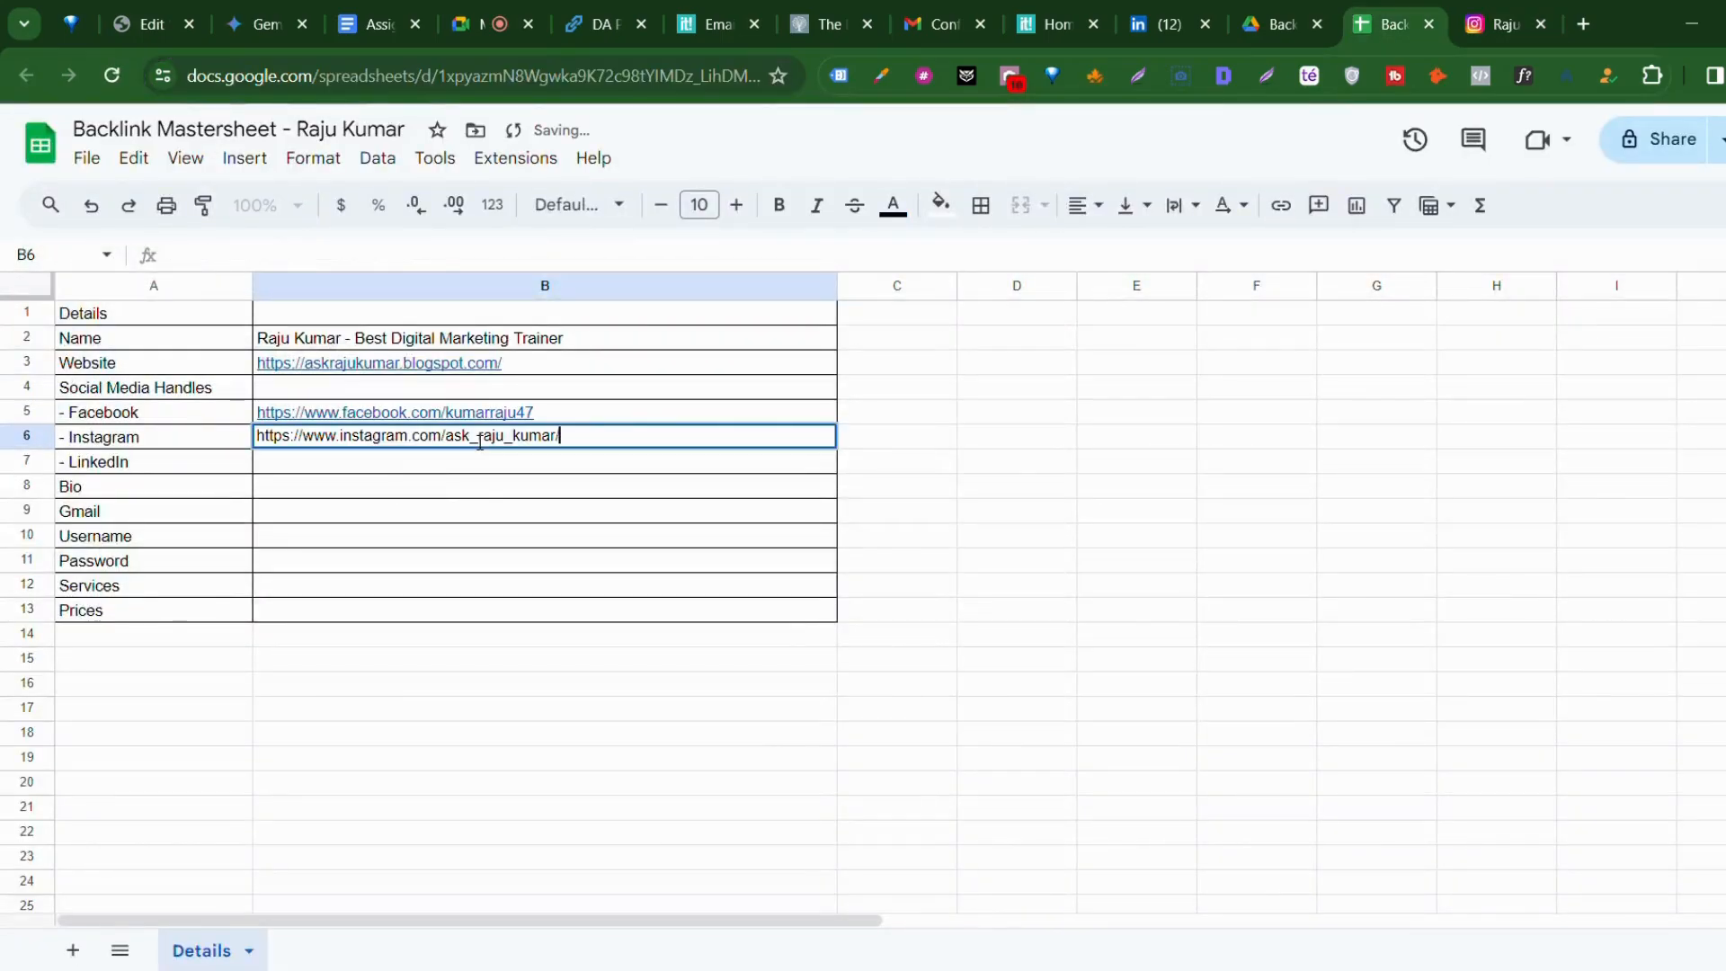
click(469, 485)
Step: Load the LinkedIn profile and paste its link into B7
click(1495, 11)
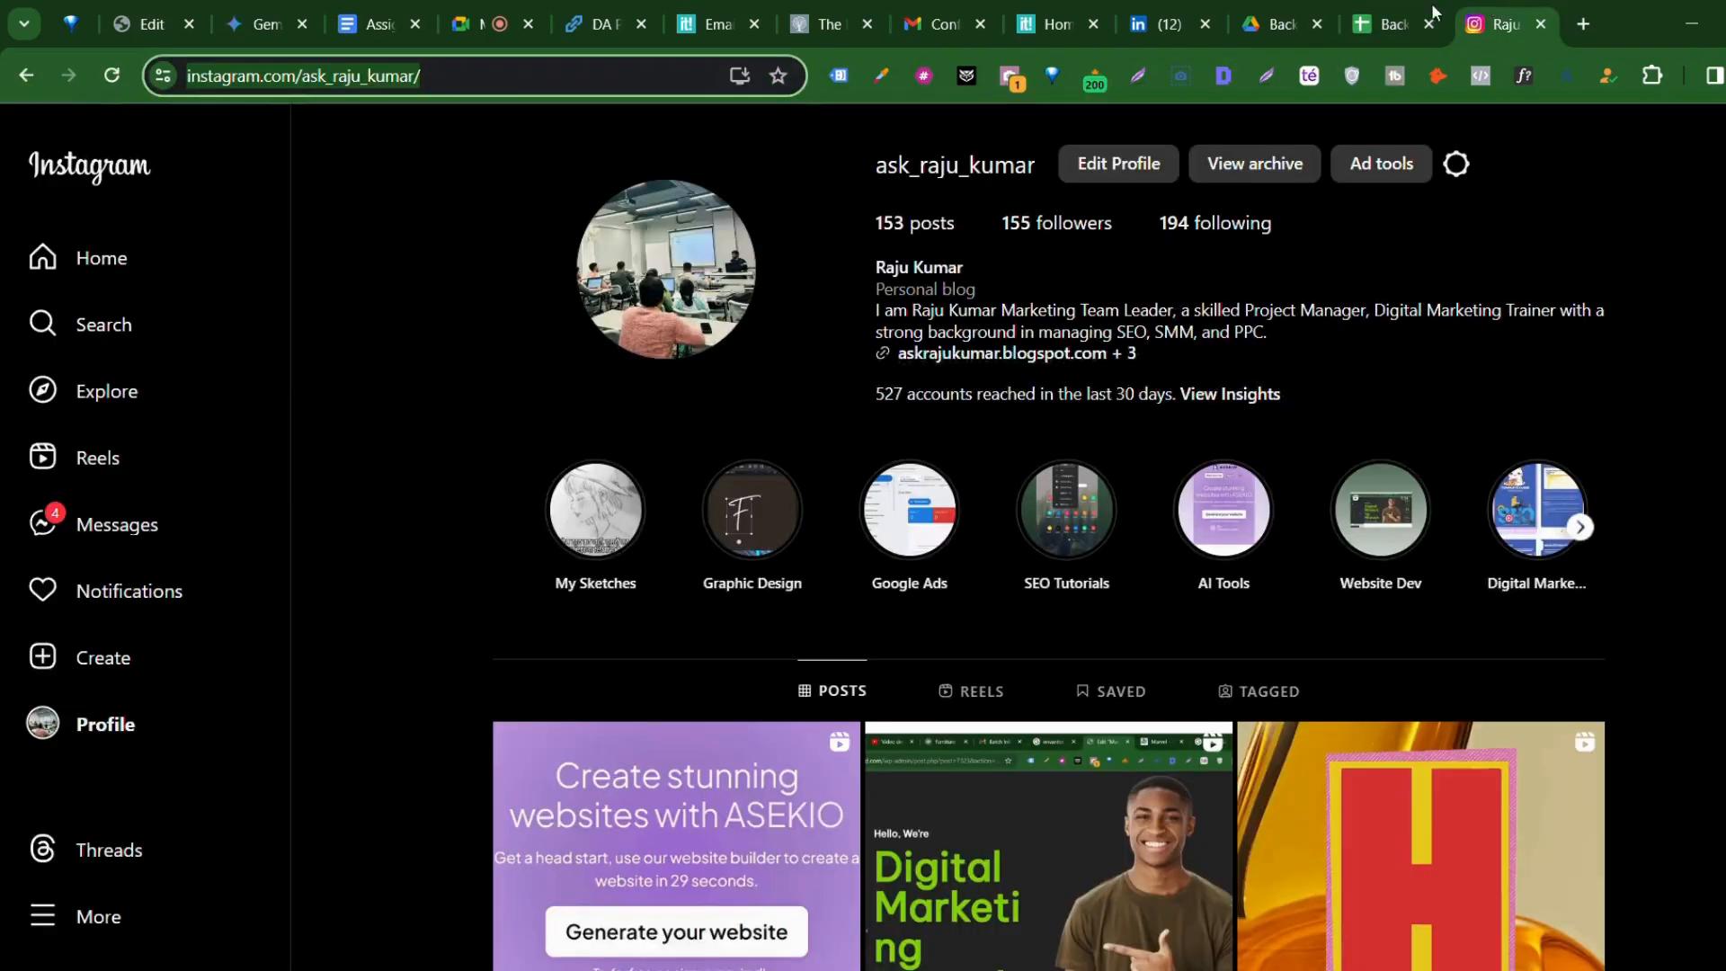
key(ctrl+l)
key(BackSpace)
text(linkedin.com/in/raju-kumar-559634233/)
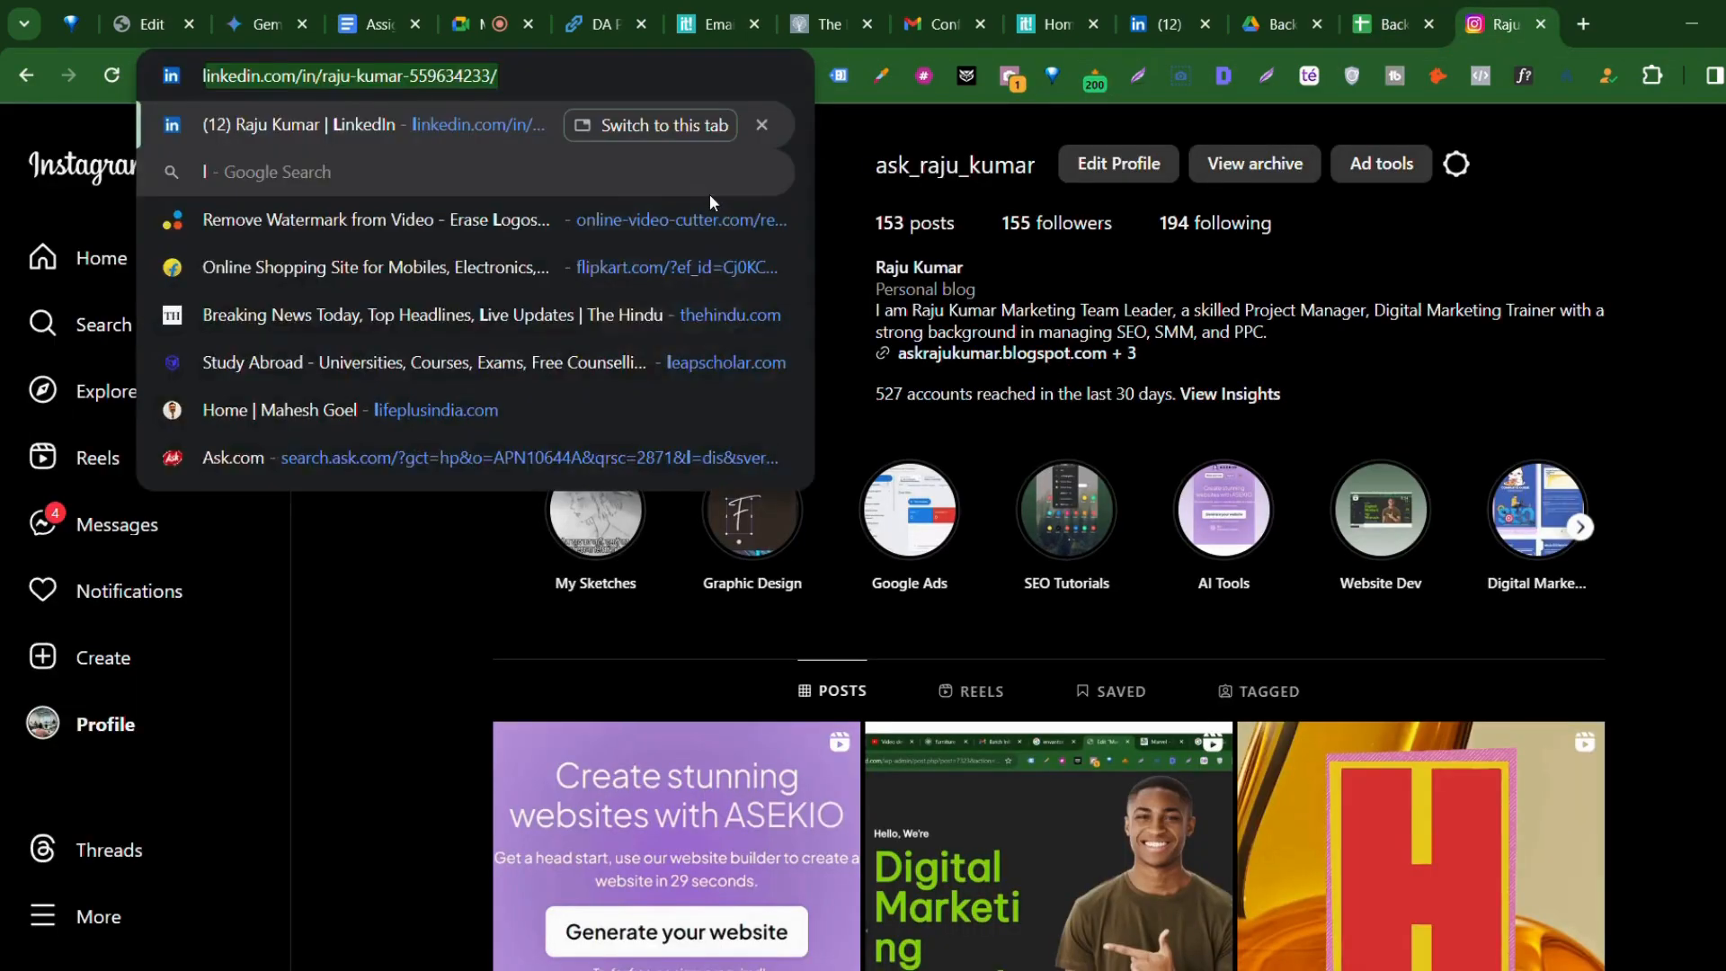
key(Return)
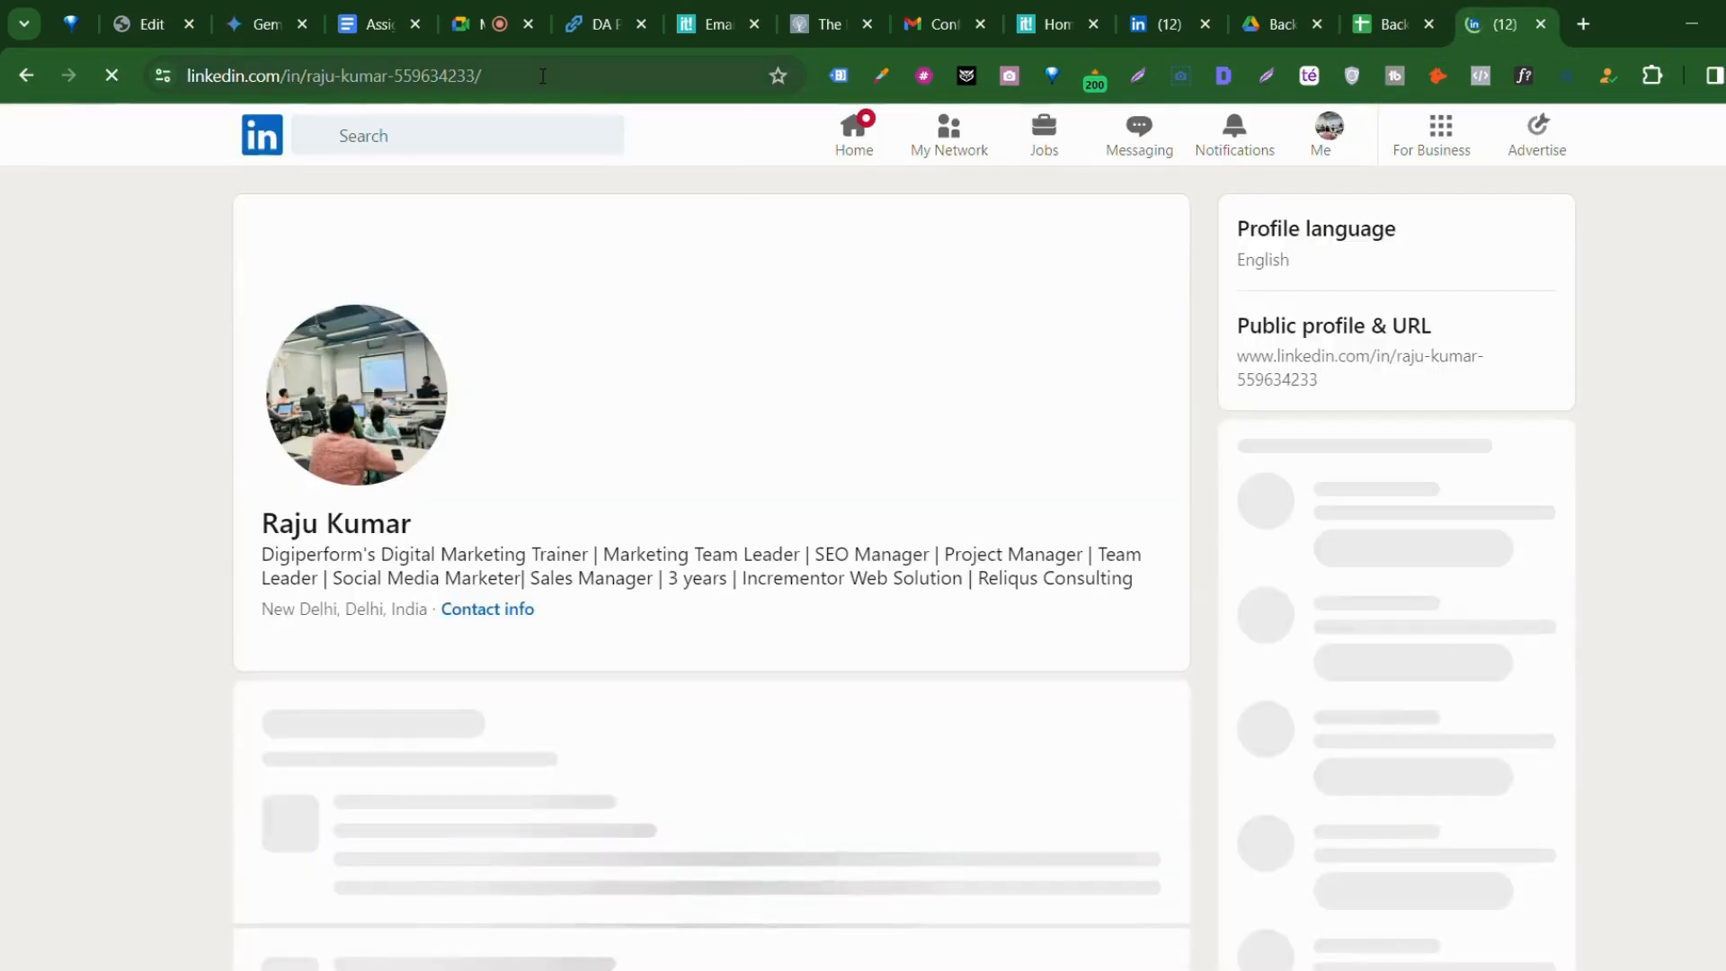
click(539, 76)
key(ctrl+c)
click(1410, 10)
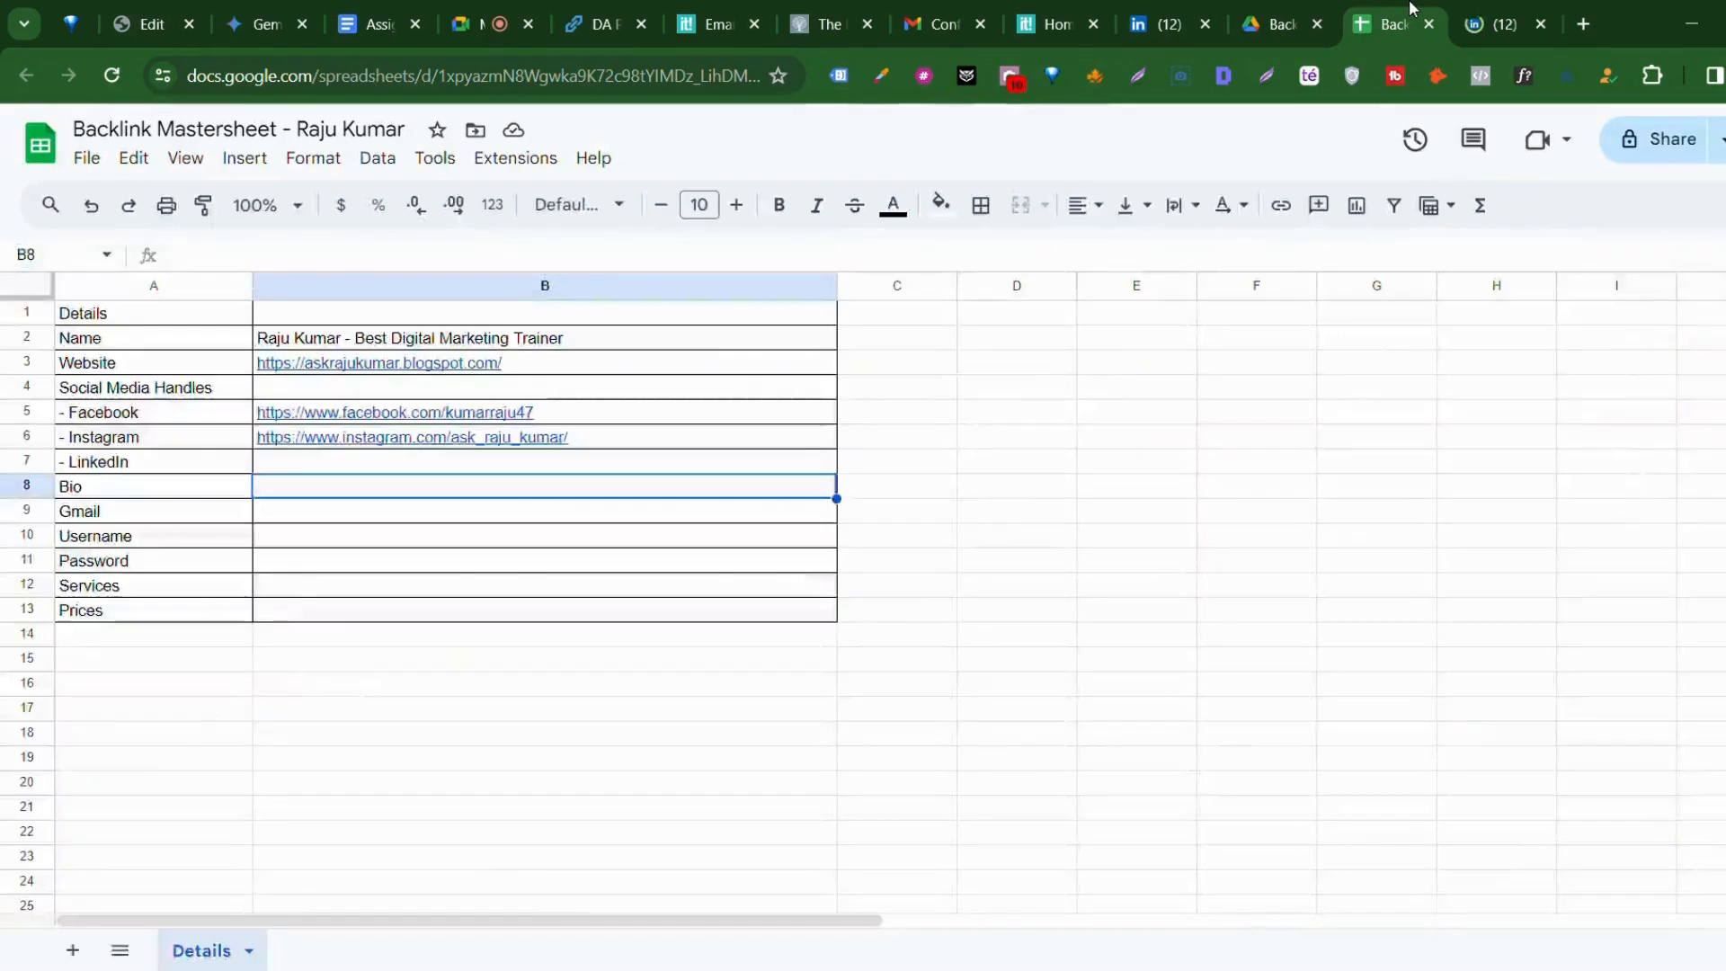
click(624, 460)
key(ctrl+v)
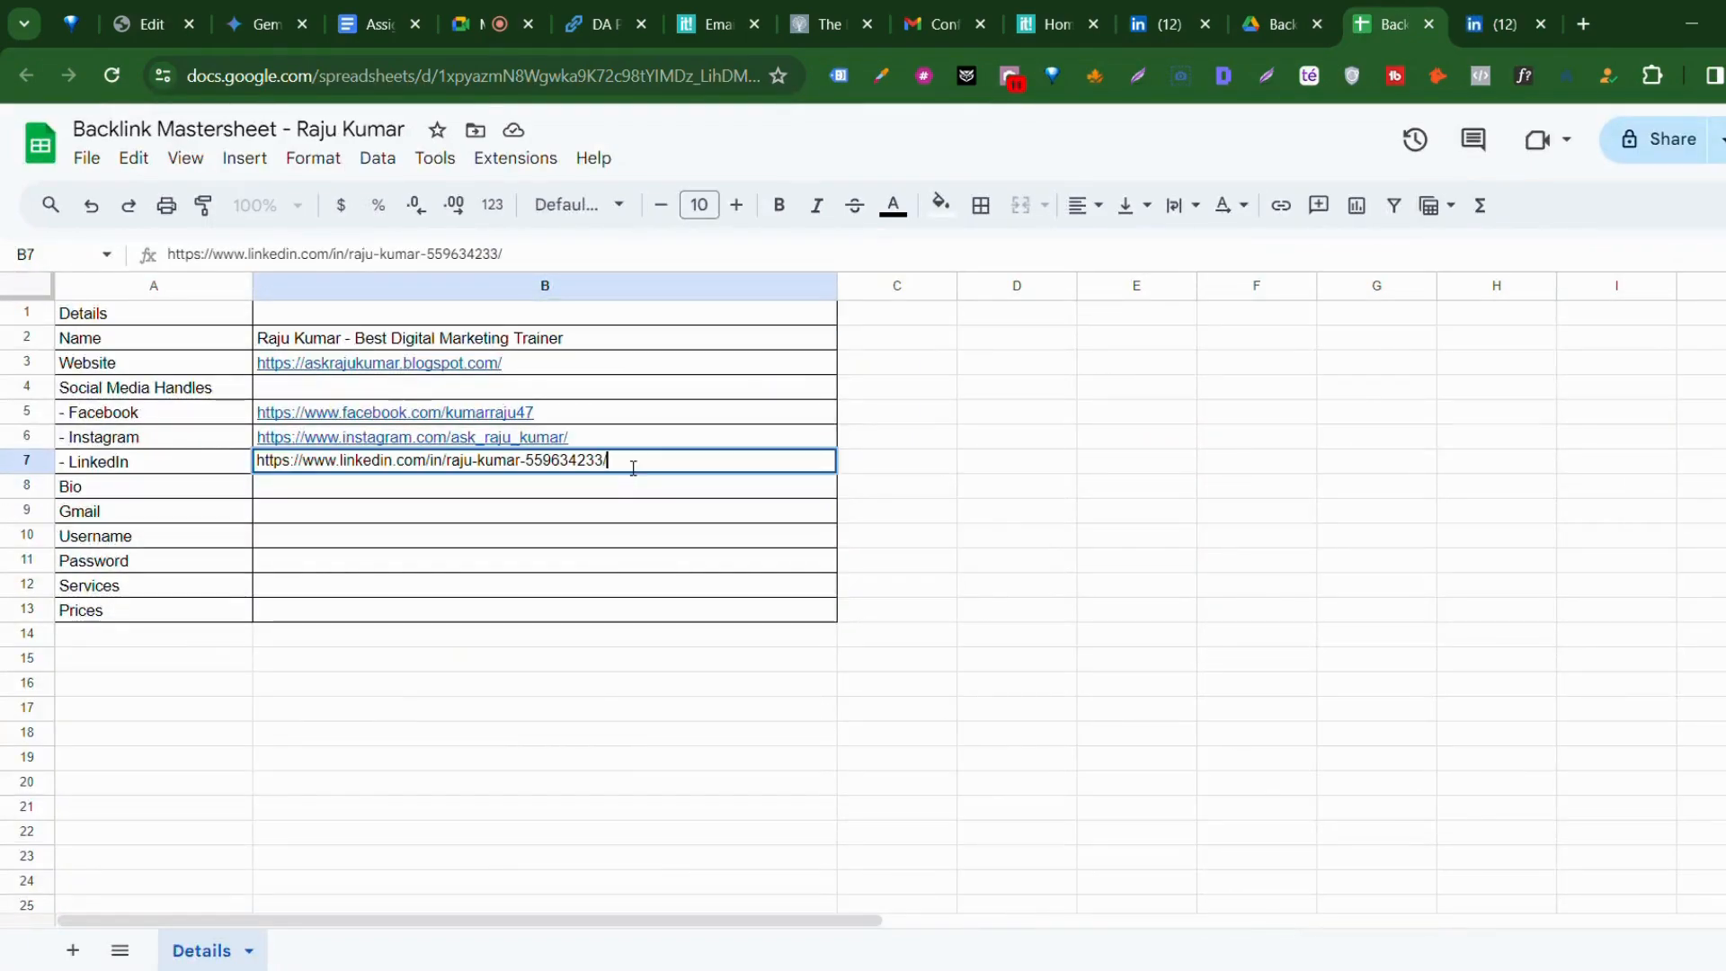
double_click(604, 489)
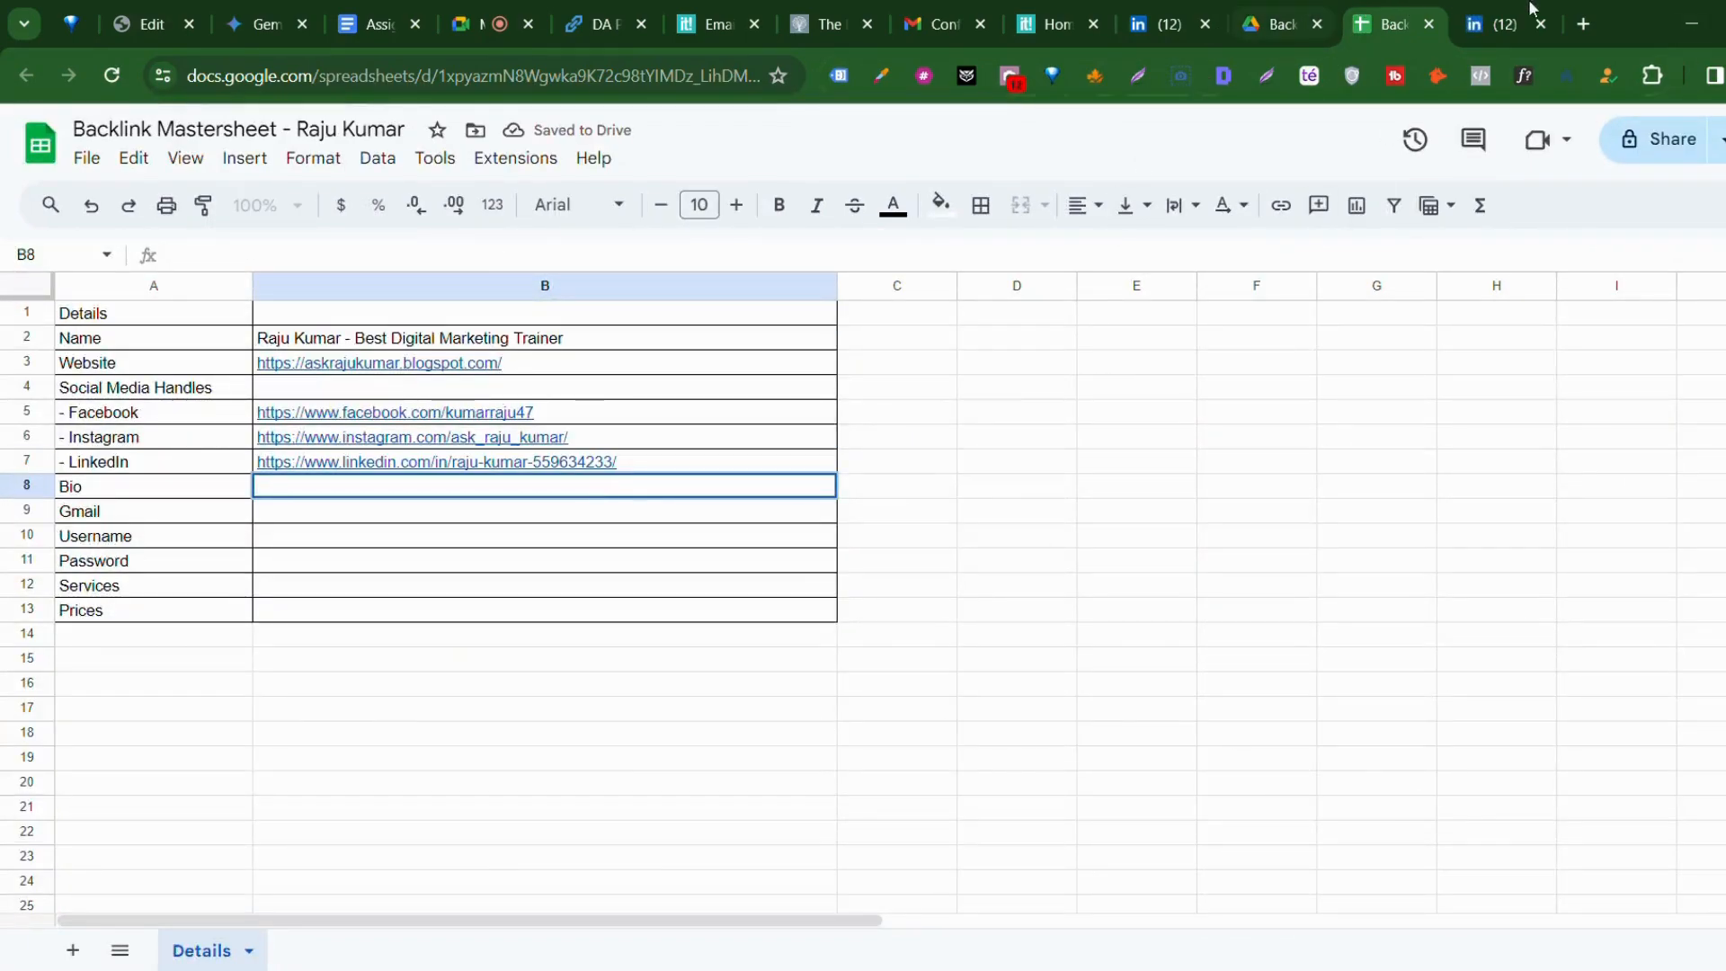
click(1499, 24)
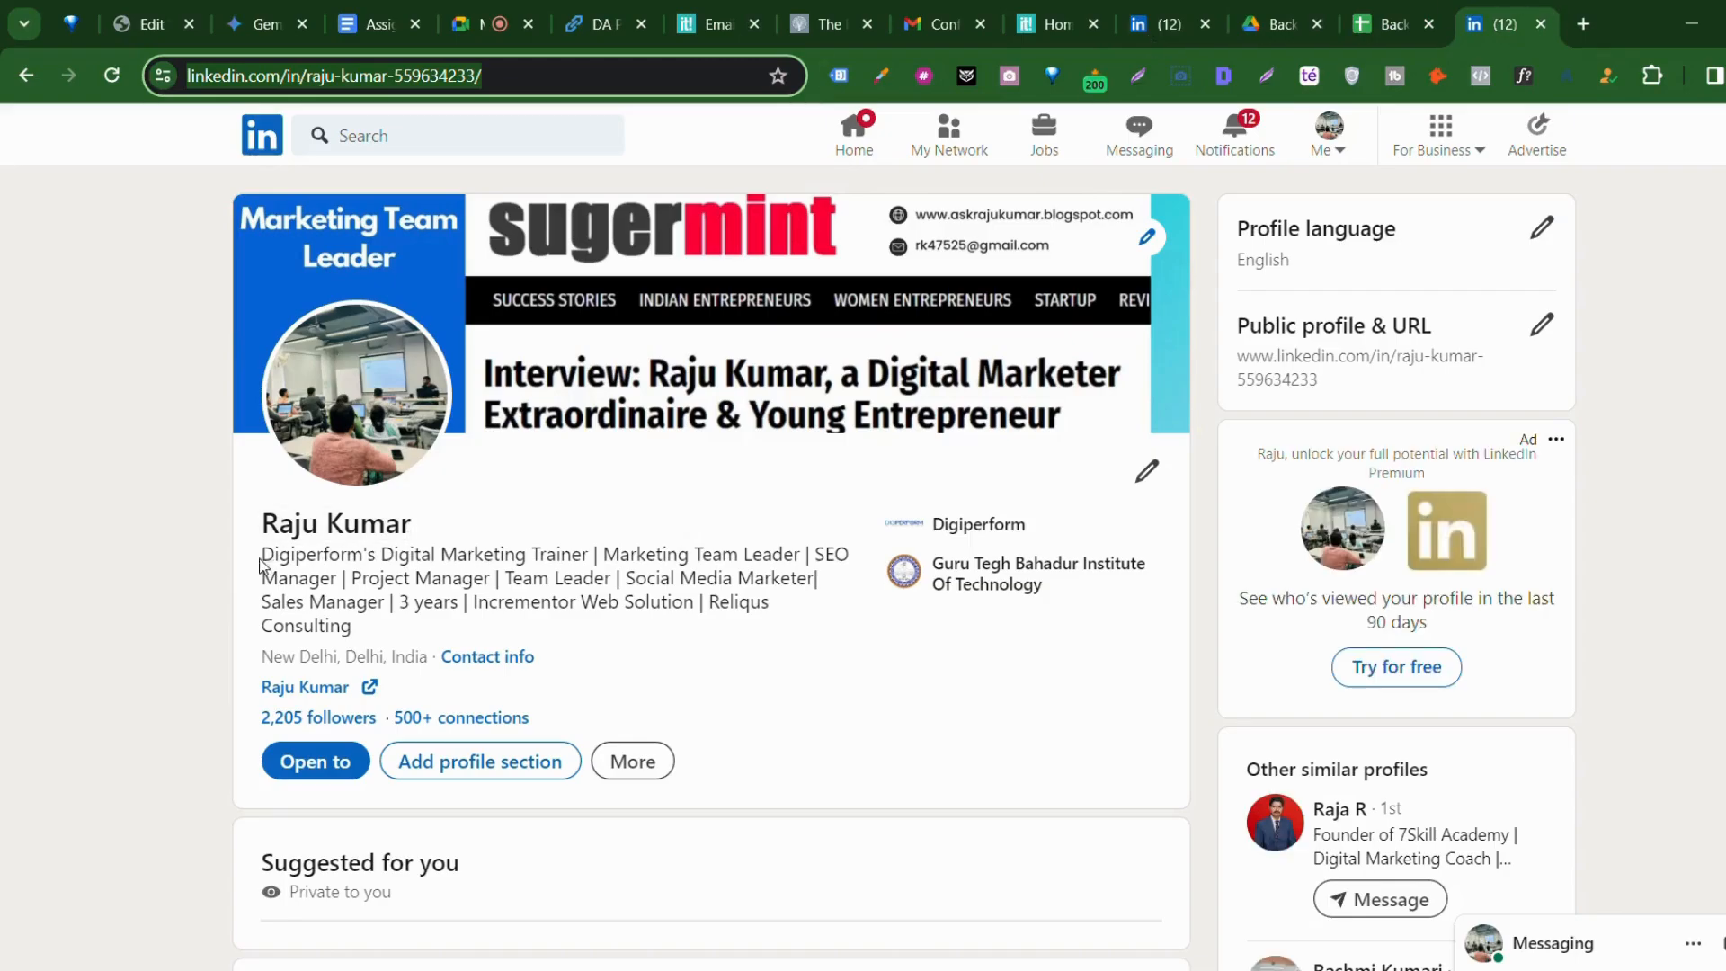
Step: Take the bio from the LinkedIn headline, then enter the account username and password in B10 and B11
drag(261, 555, 369, 618)
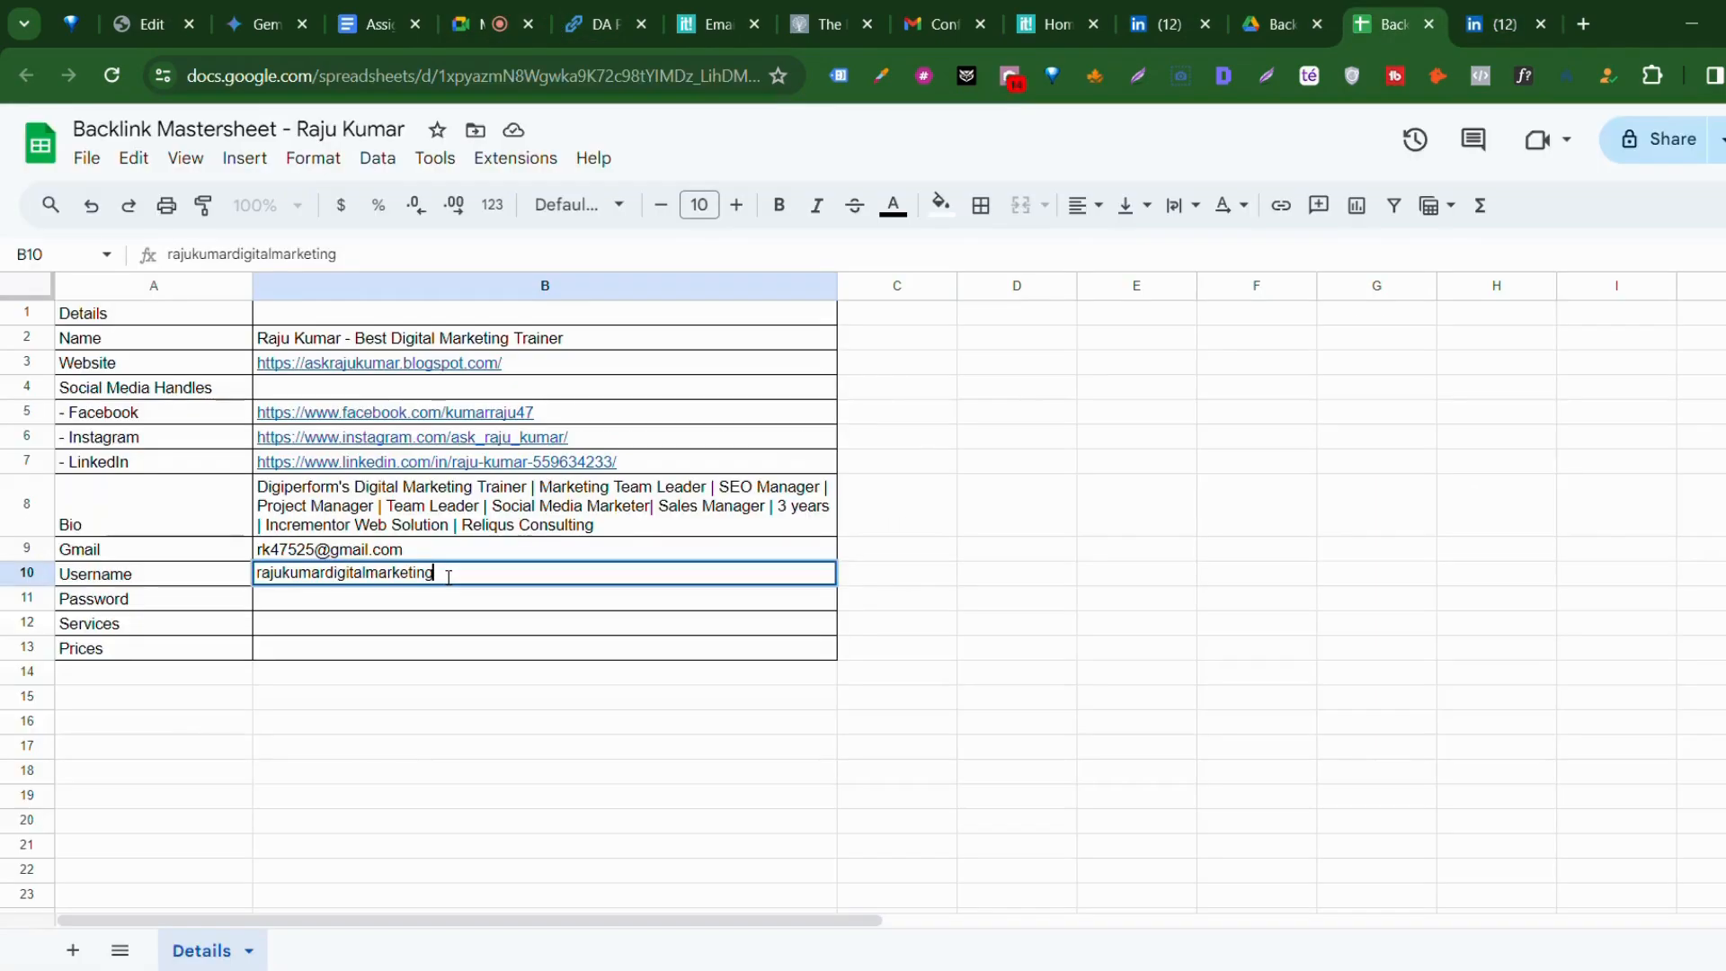
key(ctrl+a)
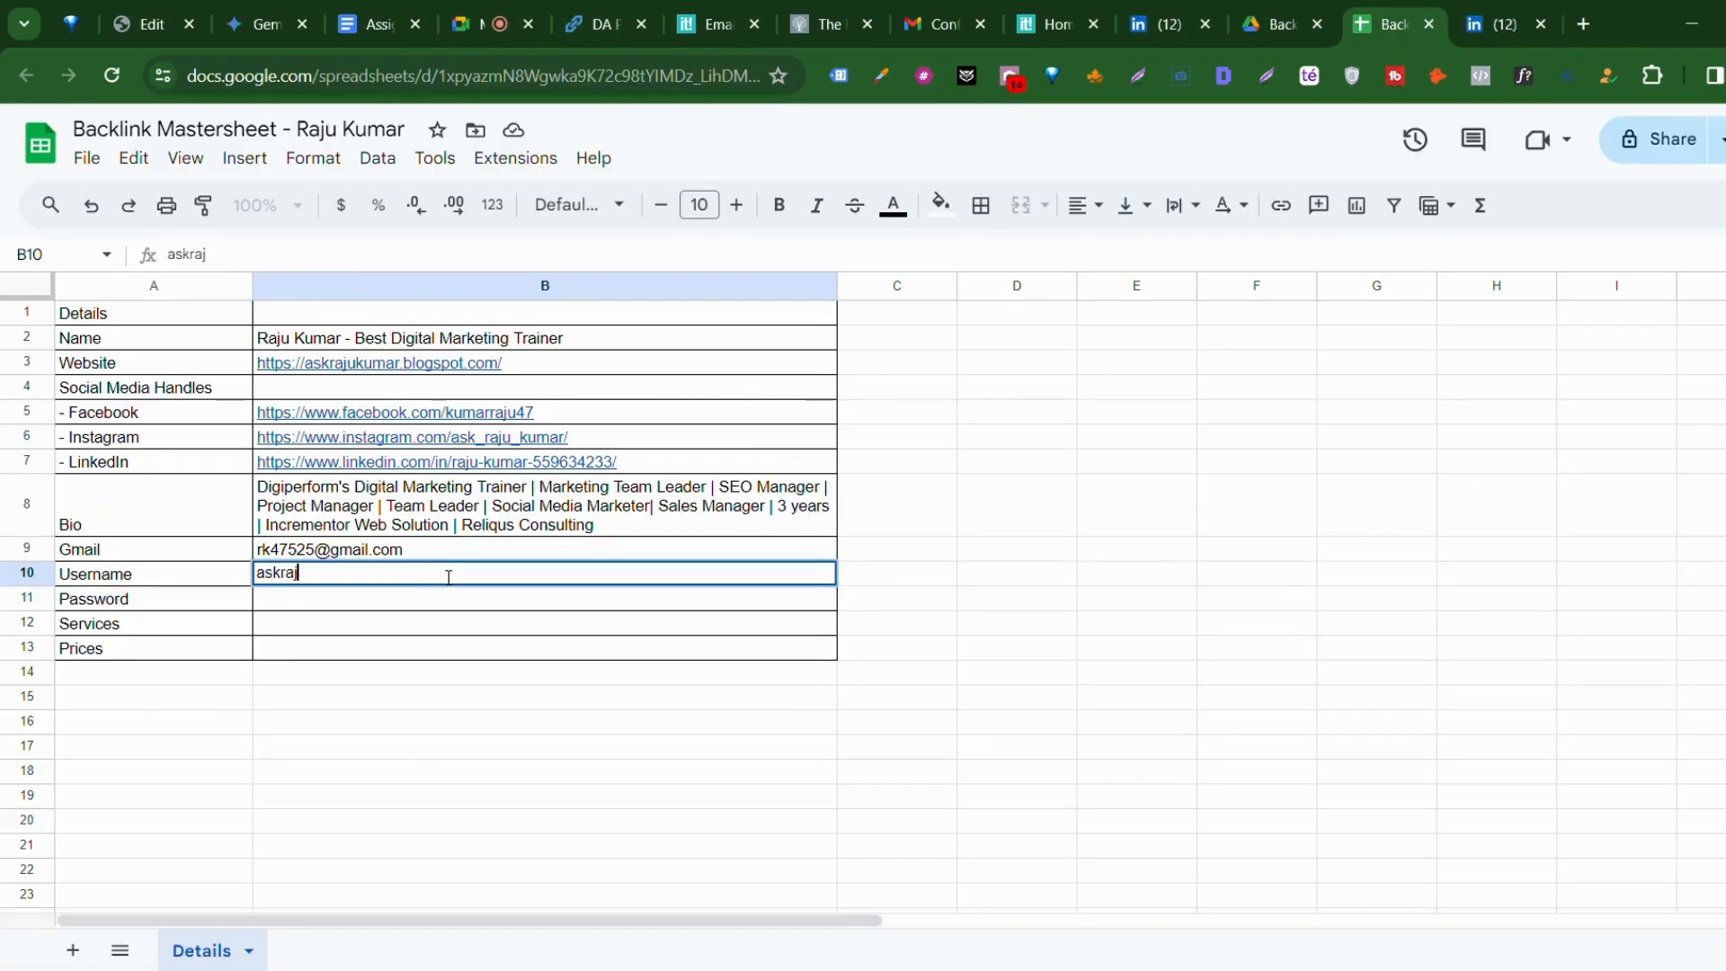
click(441, 603)
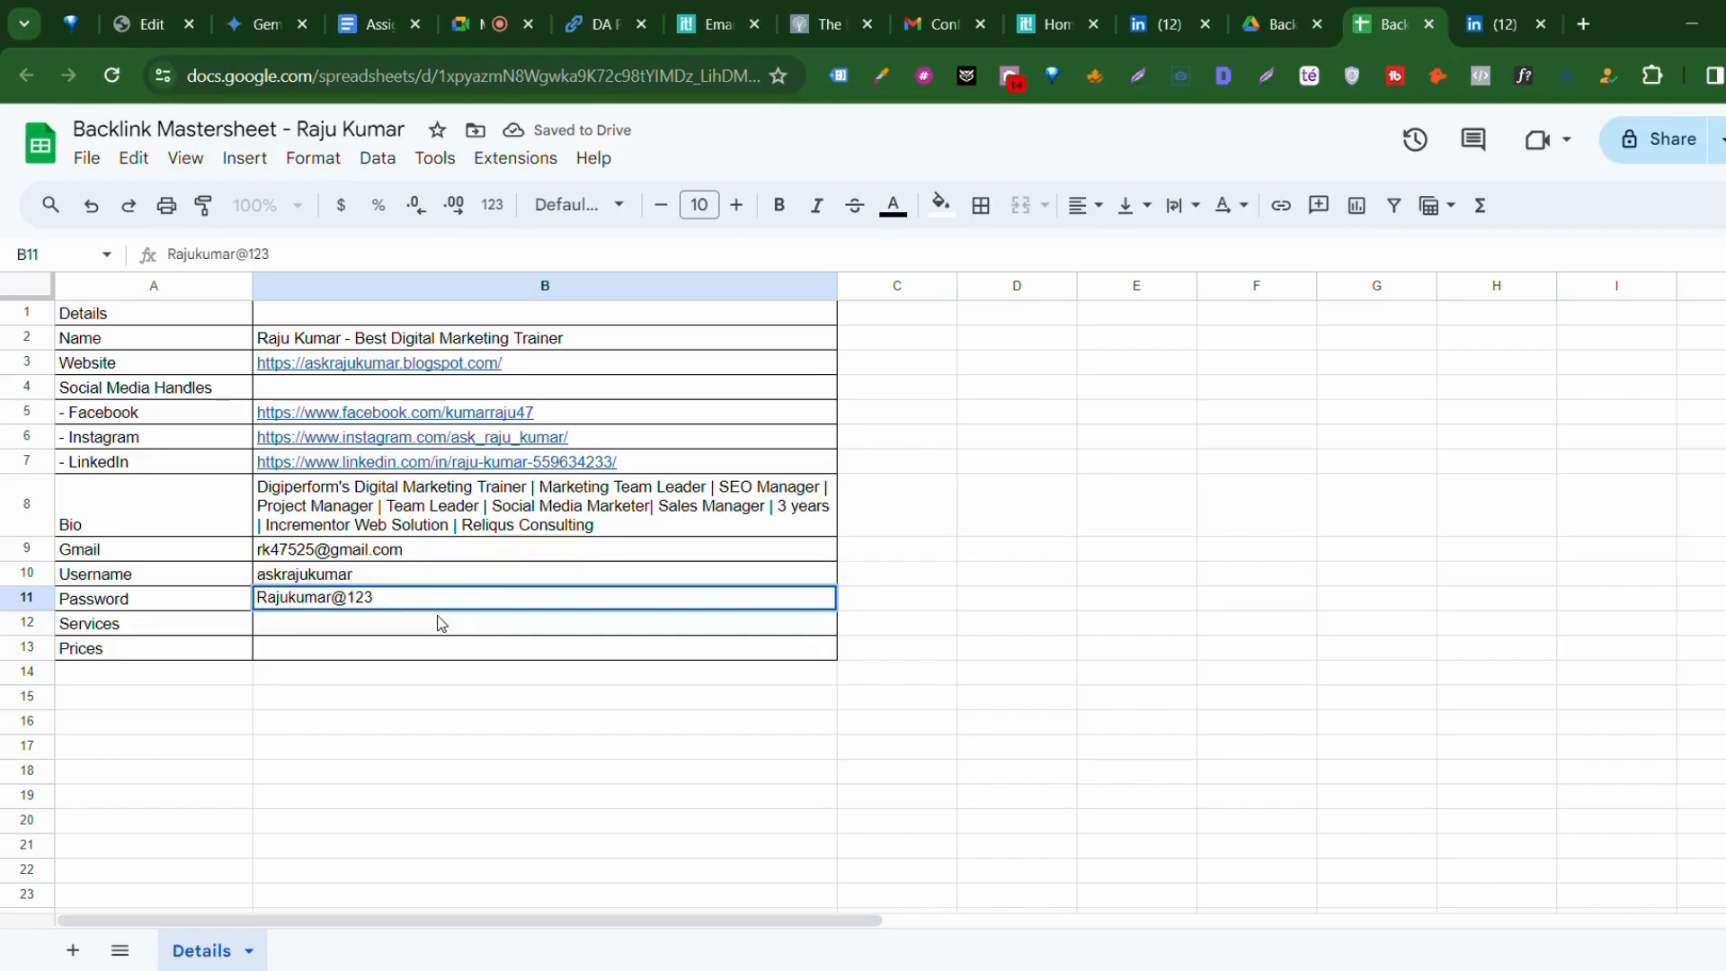
click(440, 623)
text(Digita)
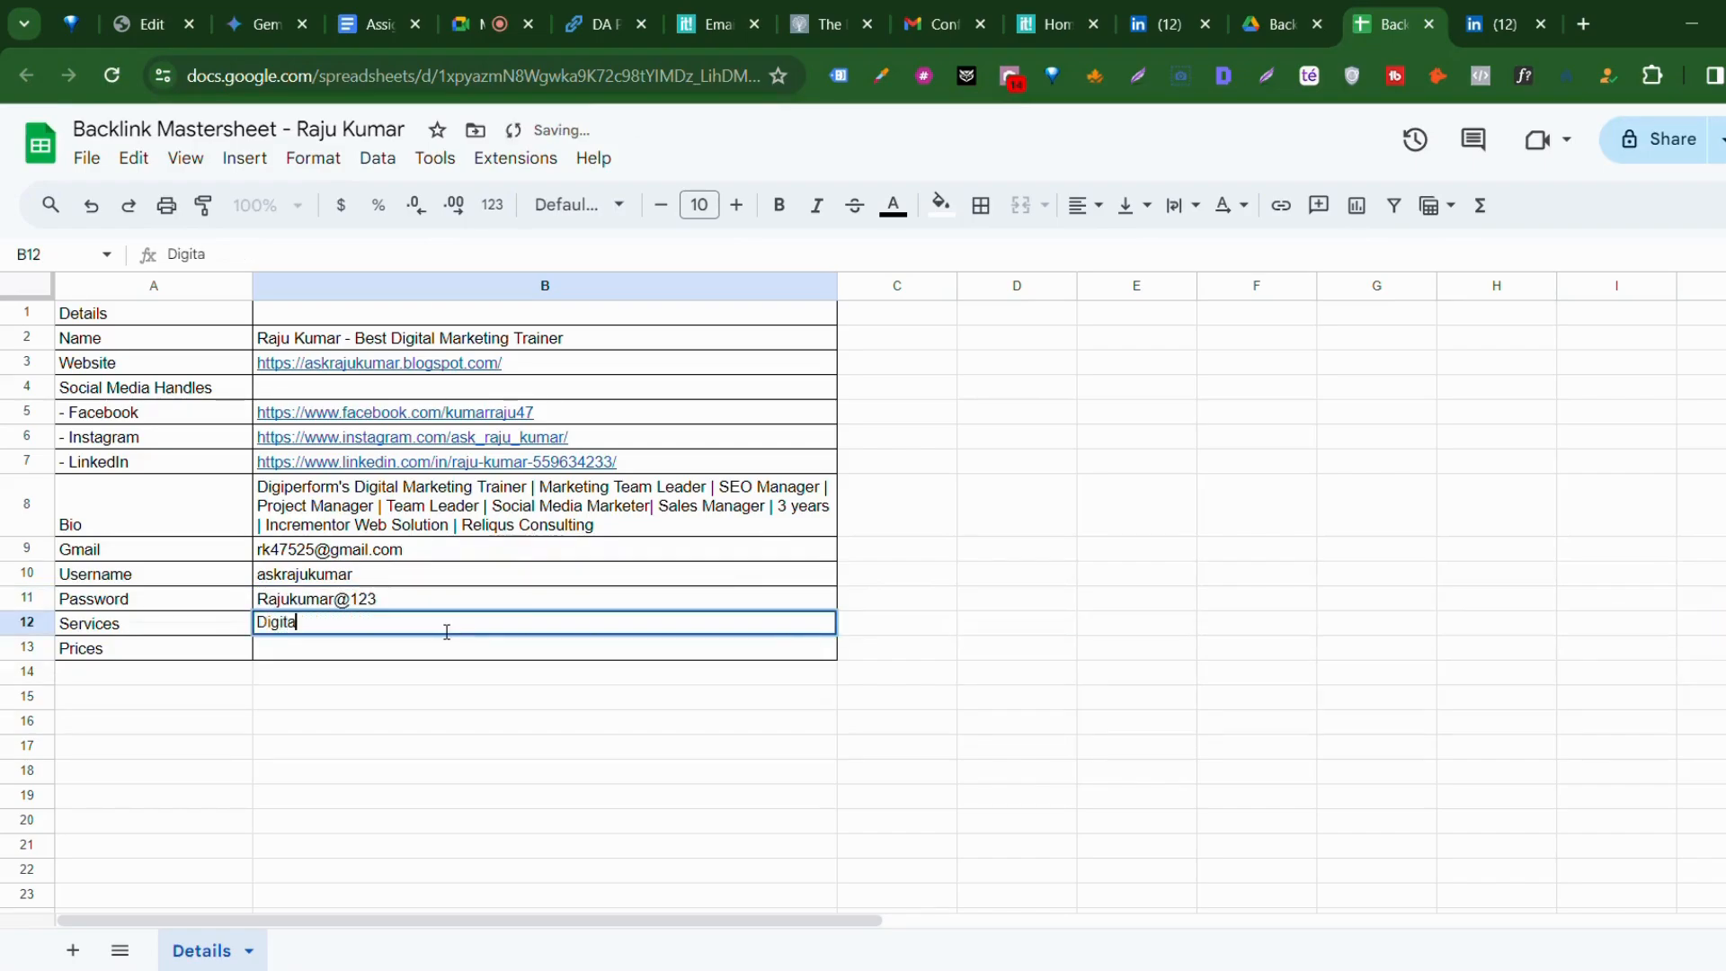
text(l Markt)
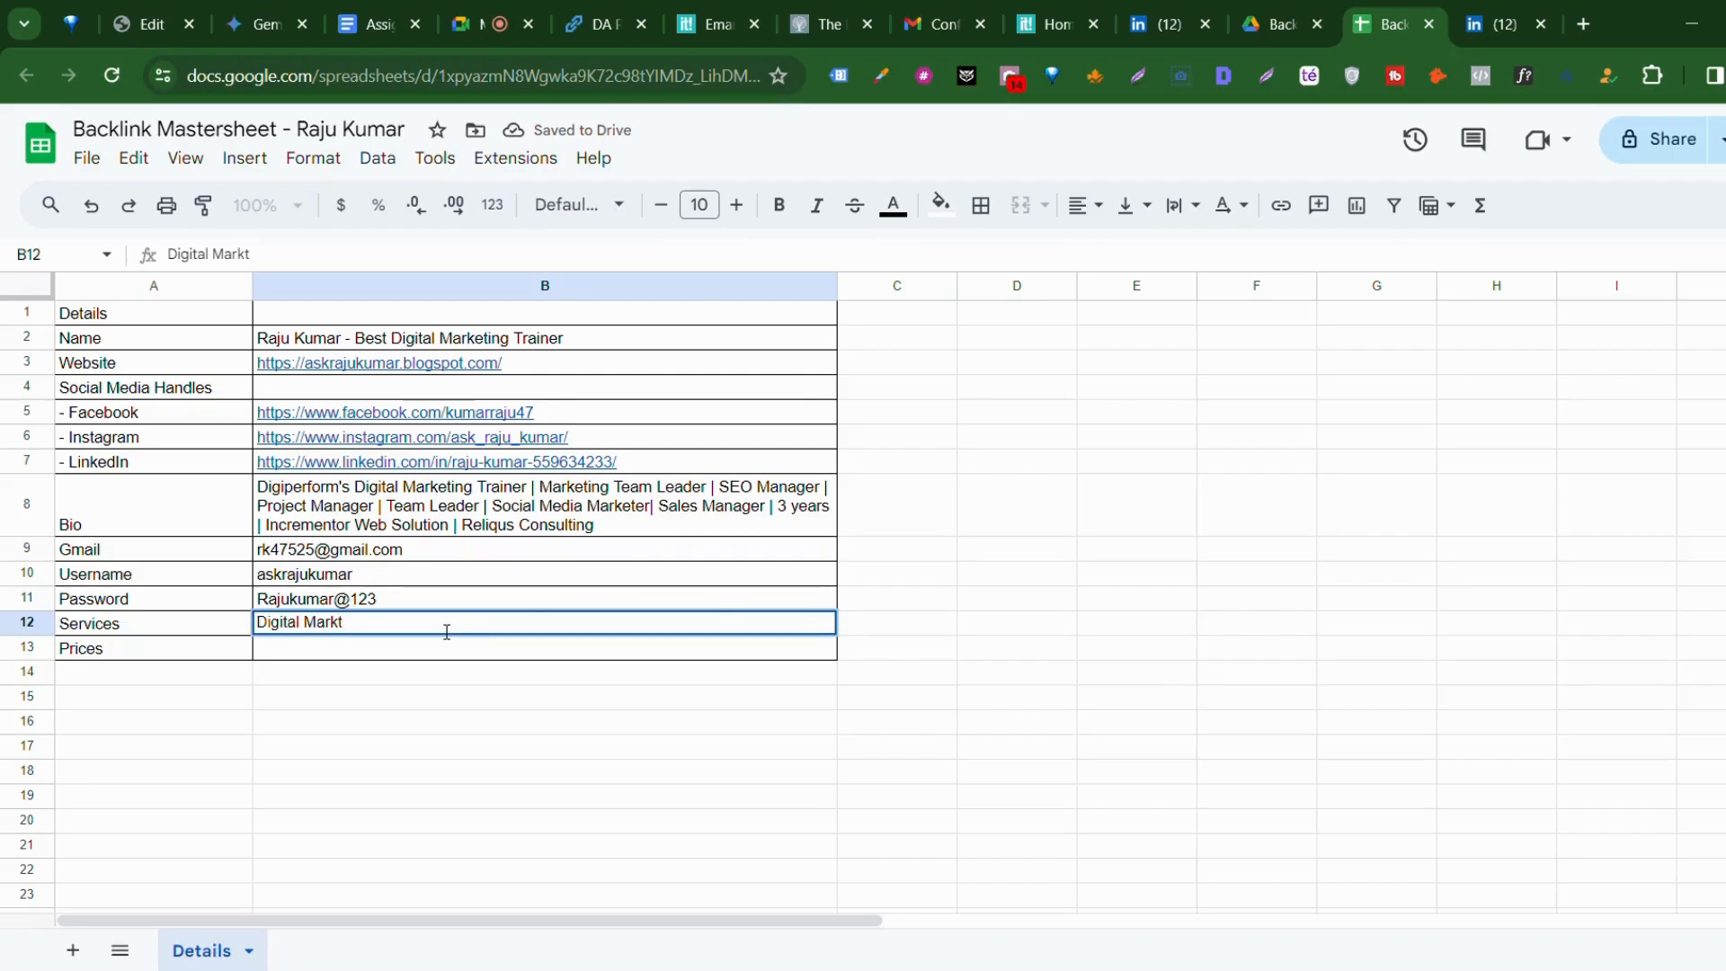
Step: Finish B12 as 'Digital Marketing Training, SEO Services, Google Ads Services, Facebook/Instagram Ads, Social Media Marketing'
key(BackSpace)
text(eting Course)
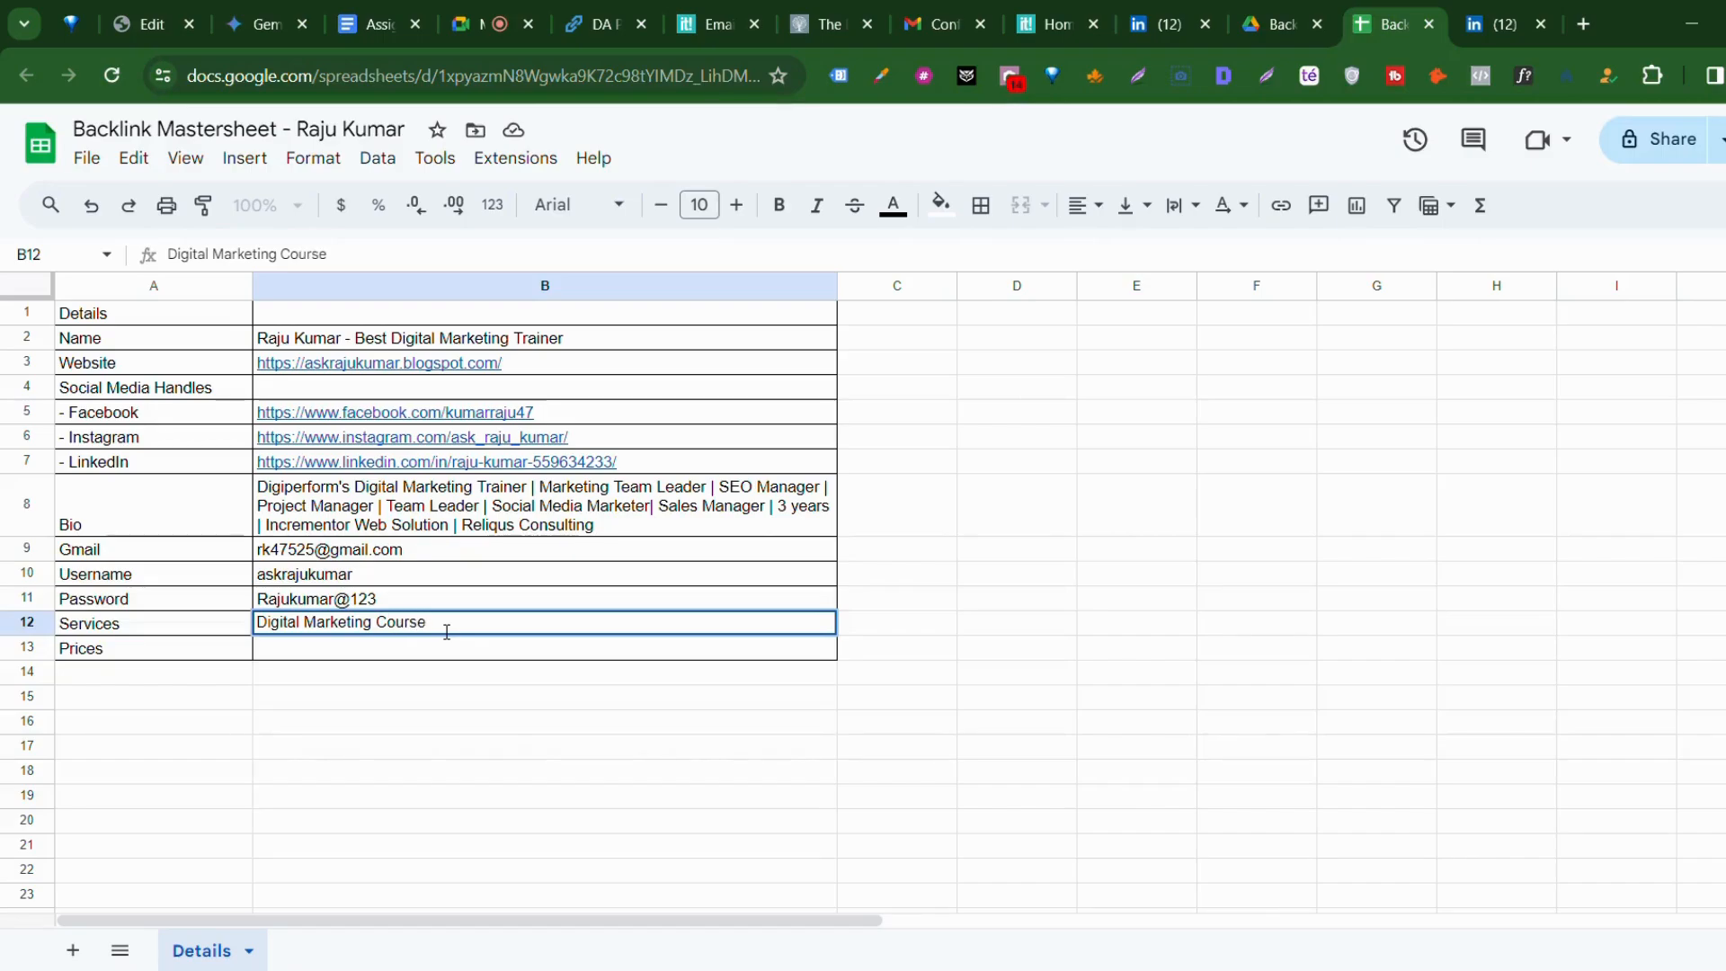
key(BackSpace)
key(BackSpace)
key(BackSpace)
key(BackSpace)
key(BackSpace)
key(BackSpace)
text(Train)
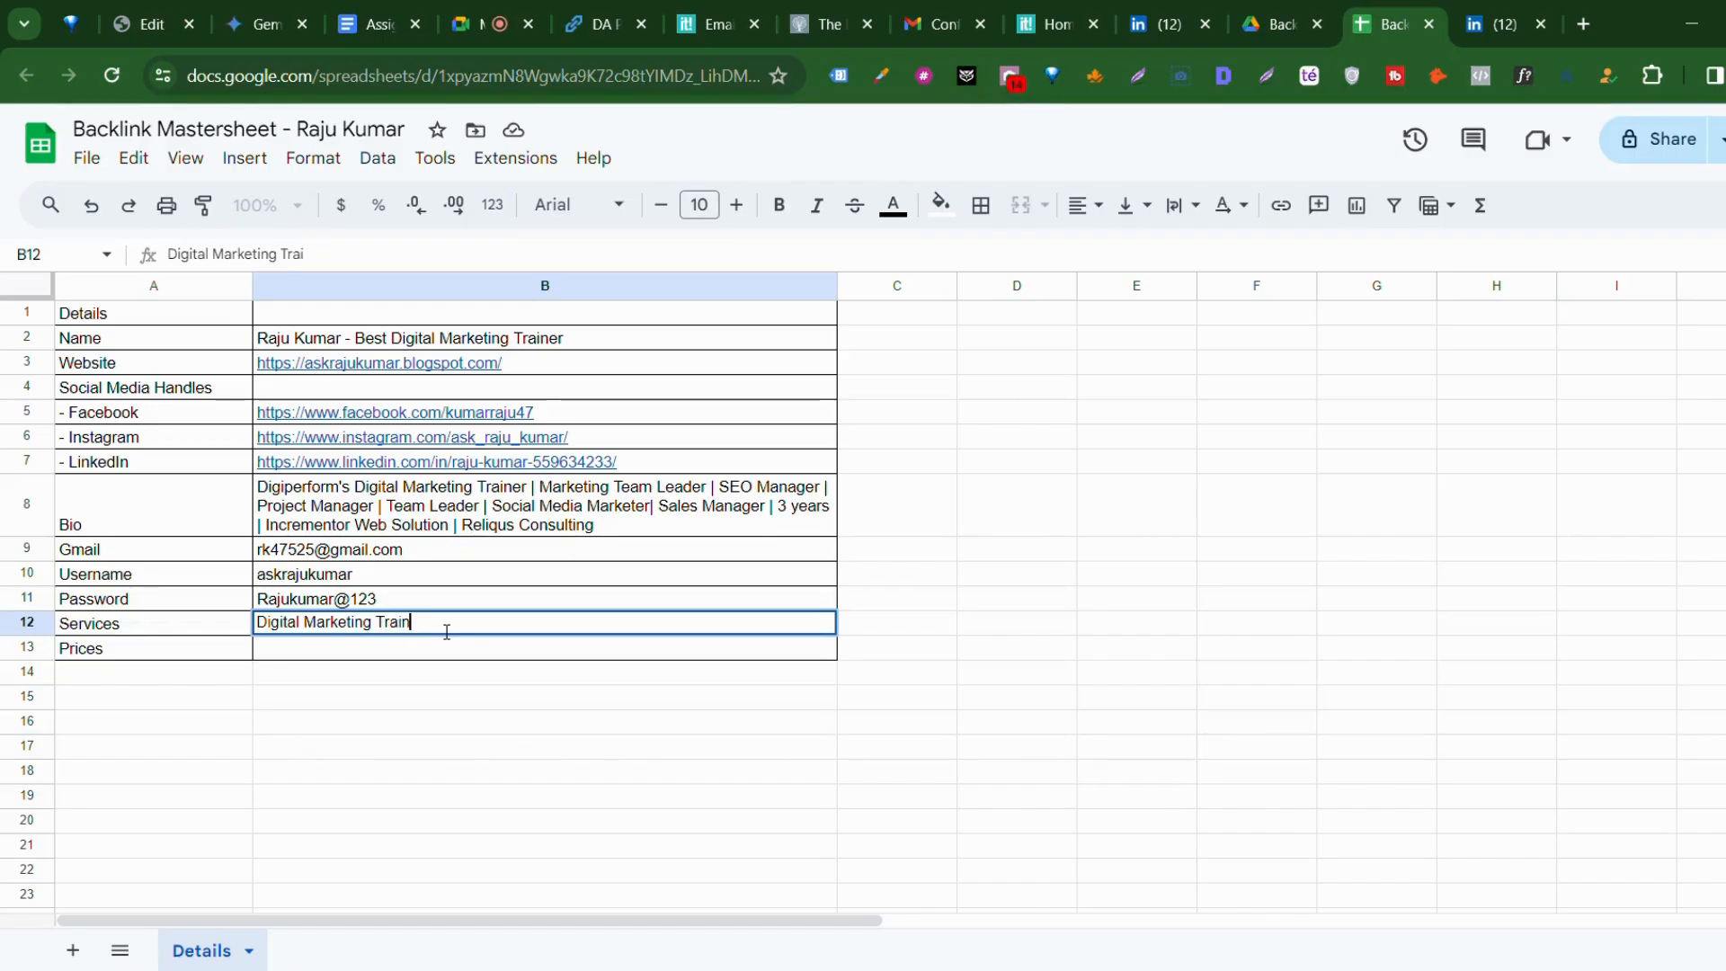
text(ing, SEO, )
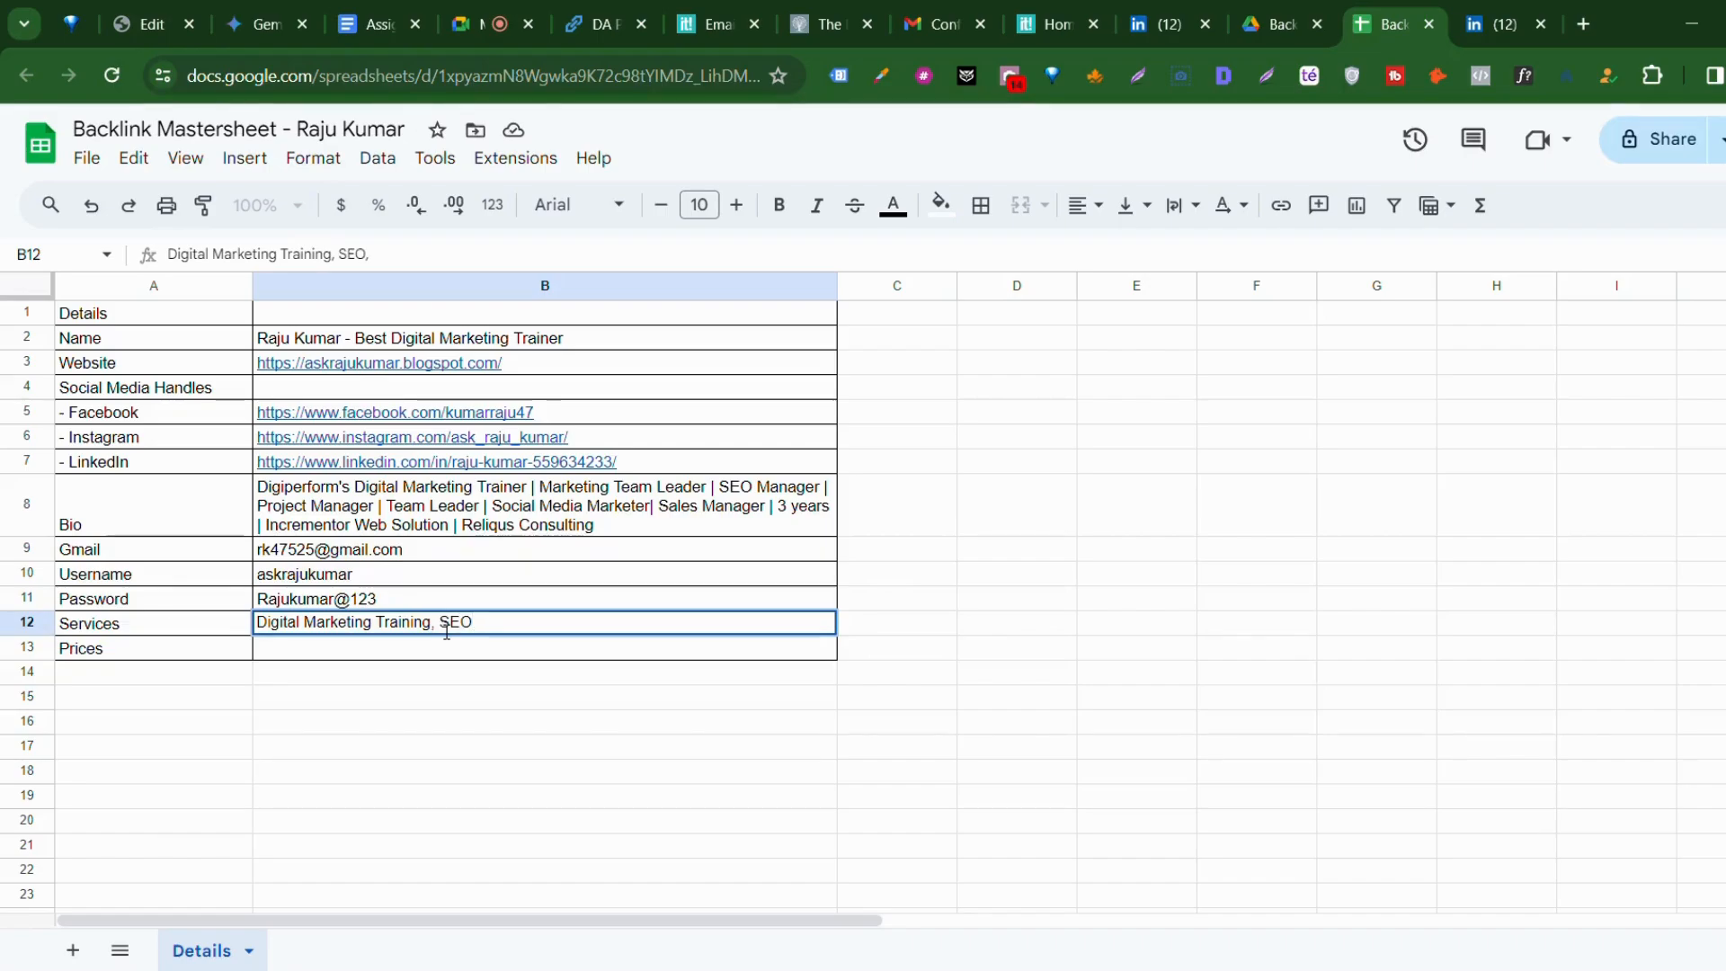
text(O Services)
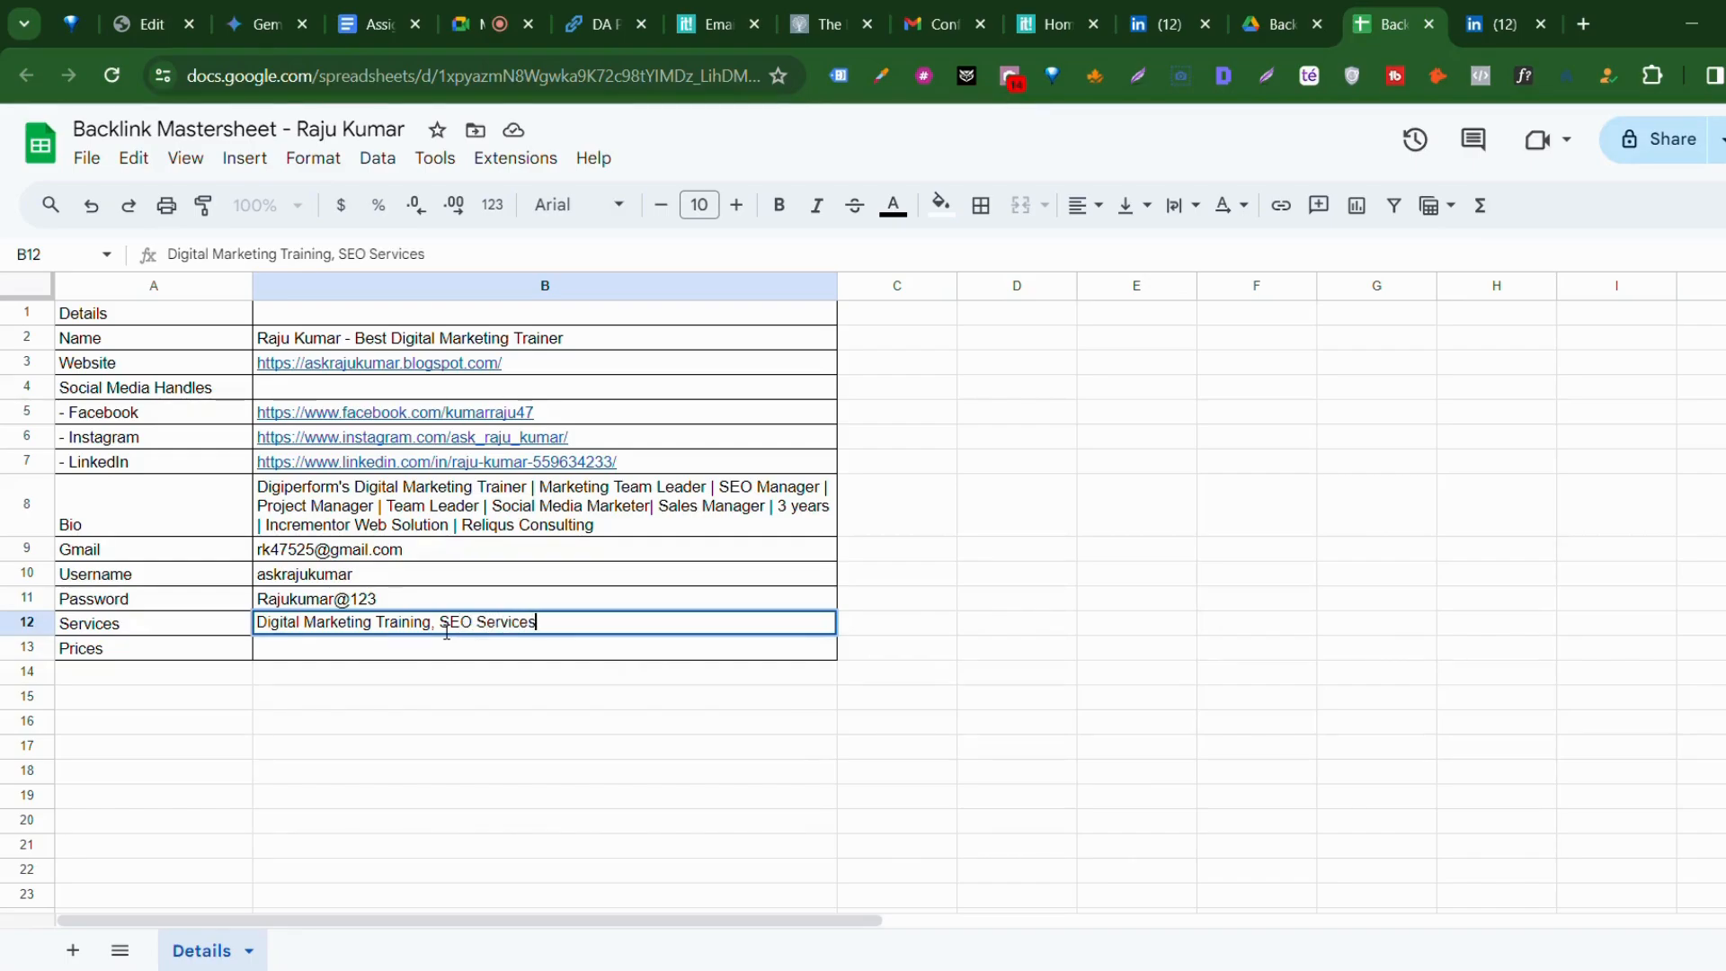
text(, Google Ads Service)
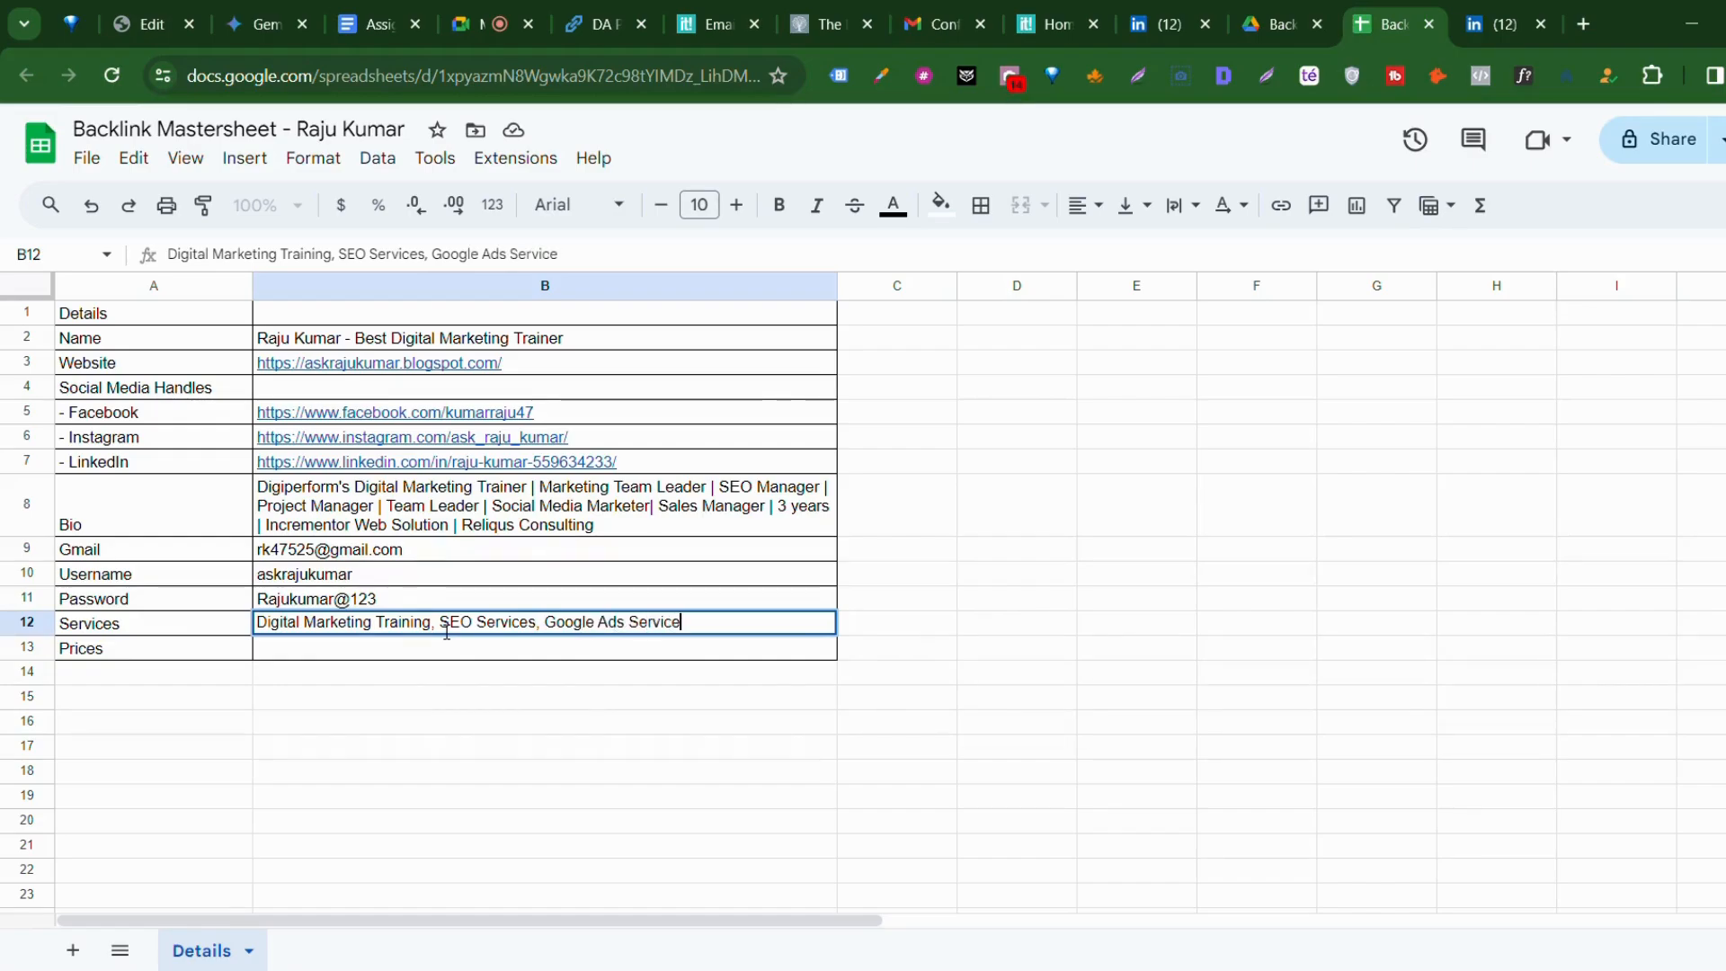
text(s, Facebook/)
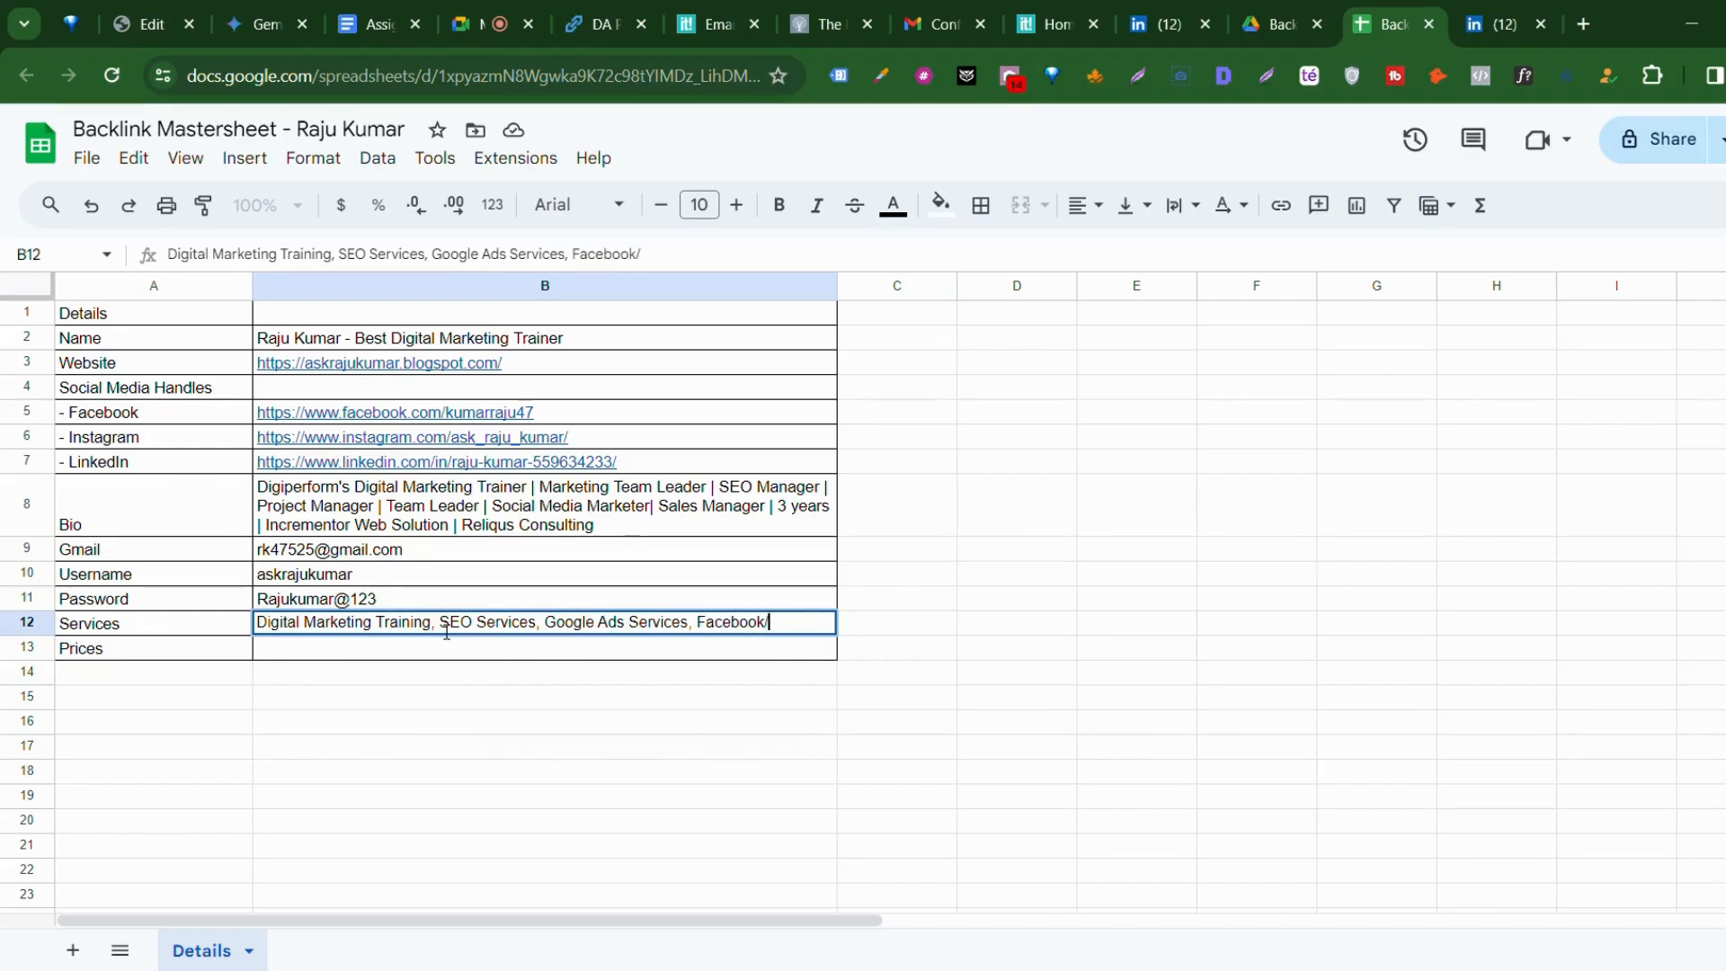
text(Instagram Ad)
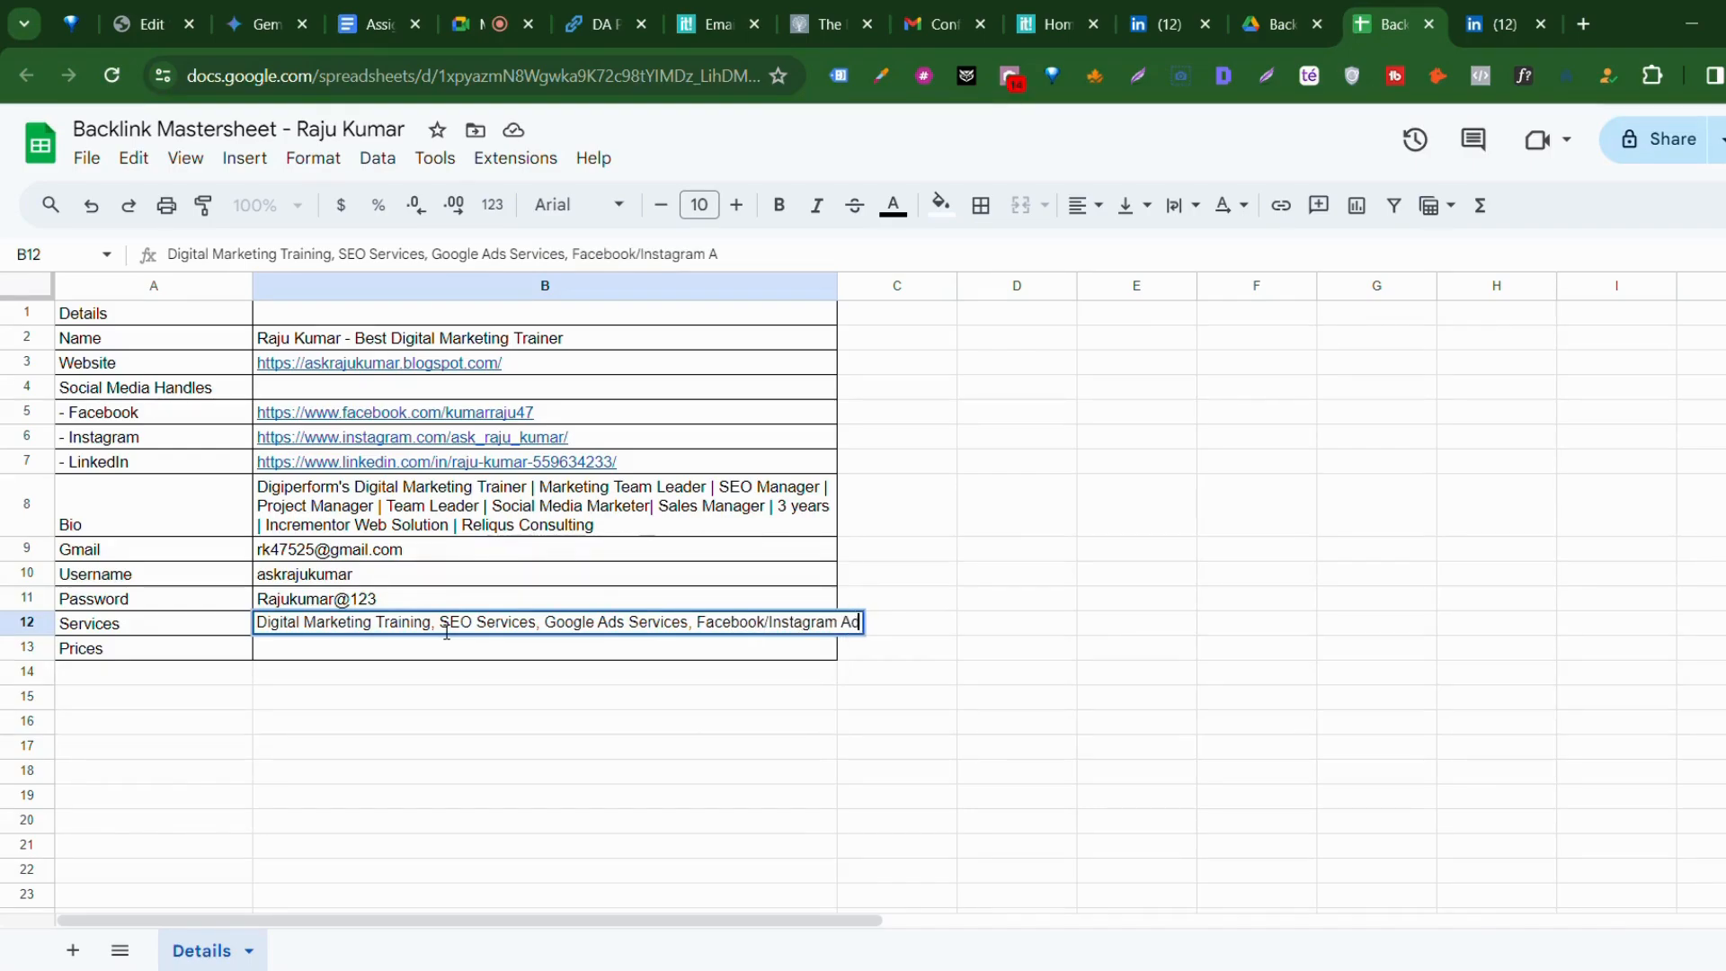
text(s,)
text( Social MEd)
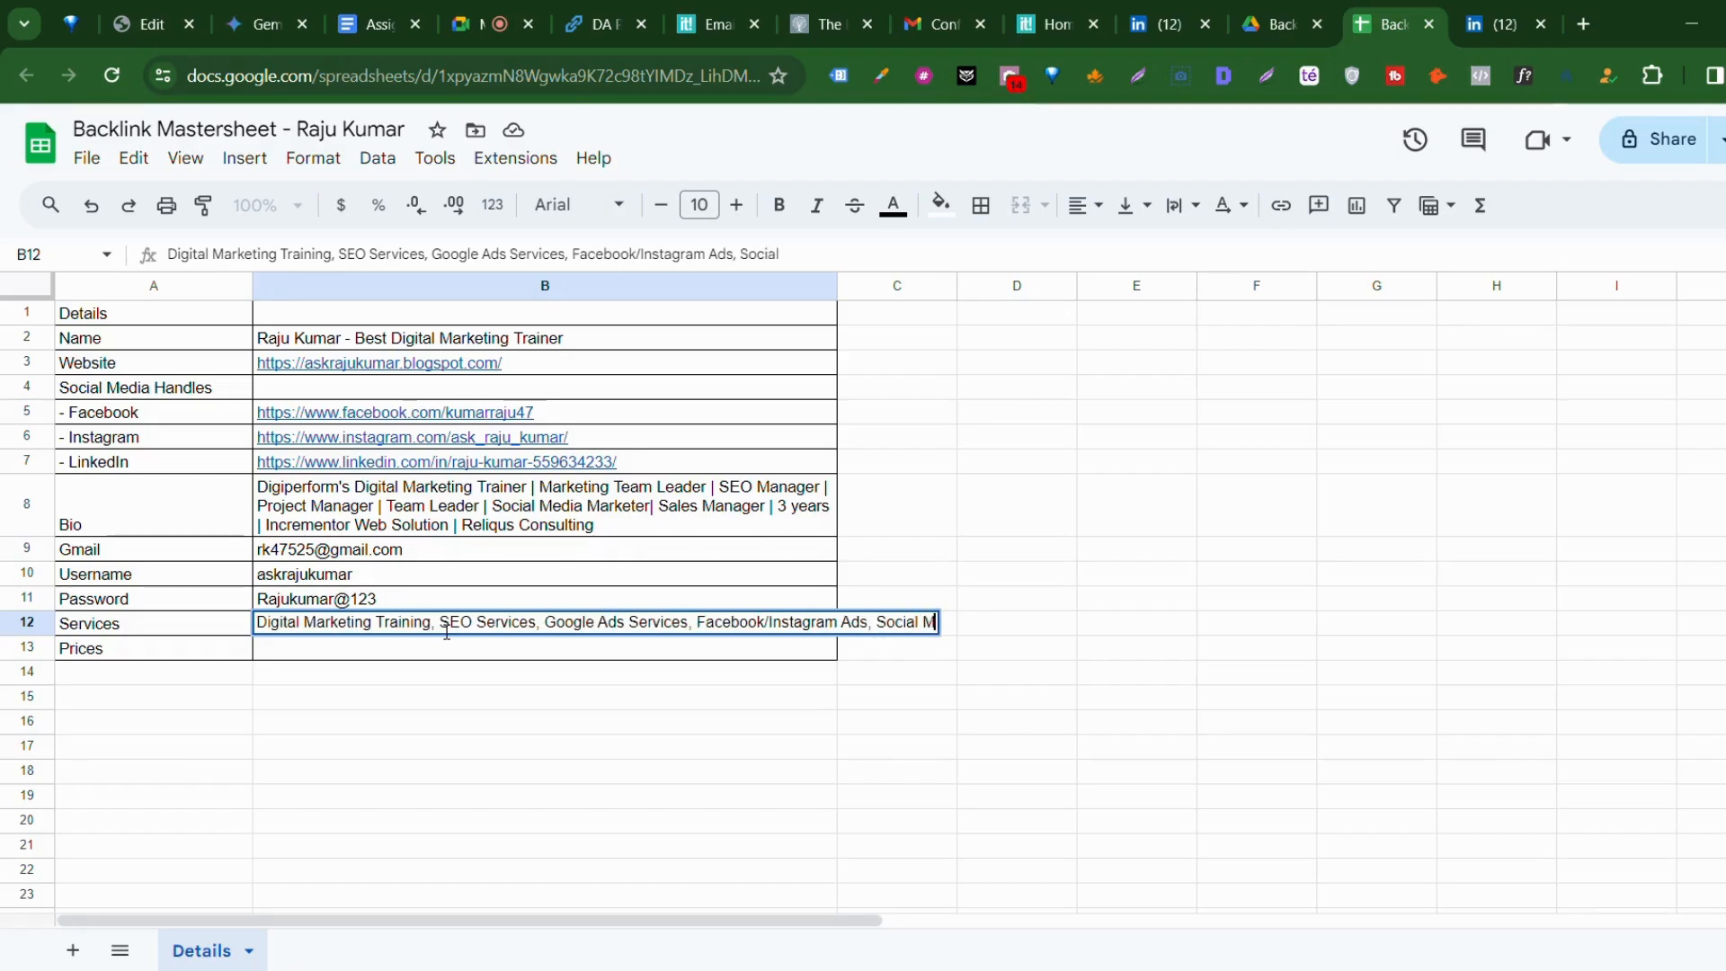
key(BackSpace)
key(BackSpace)
text(edia)
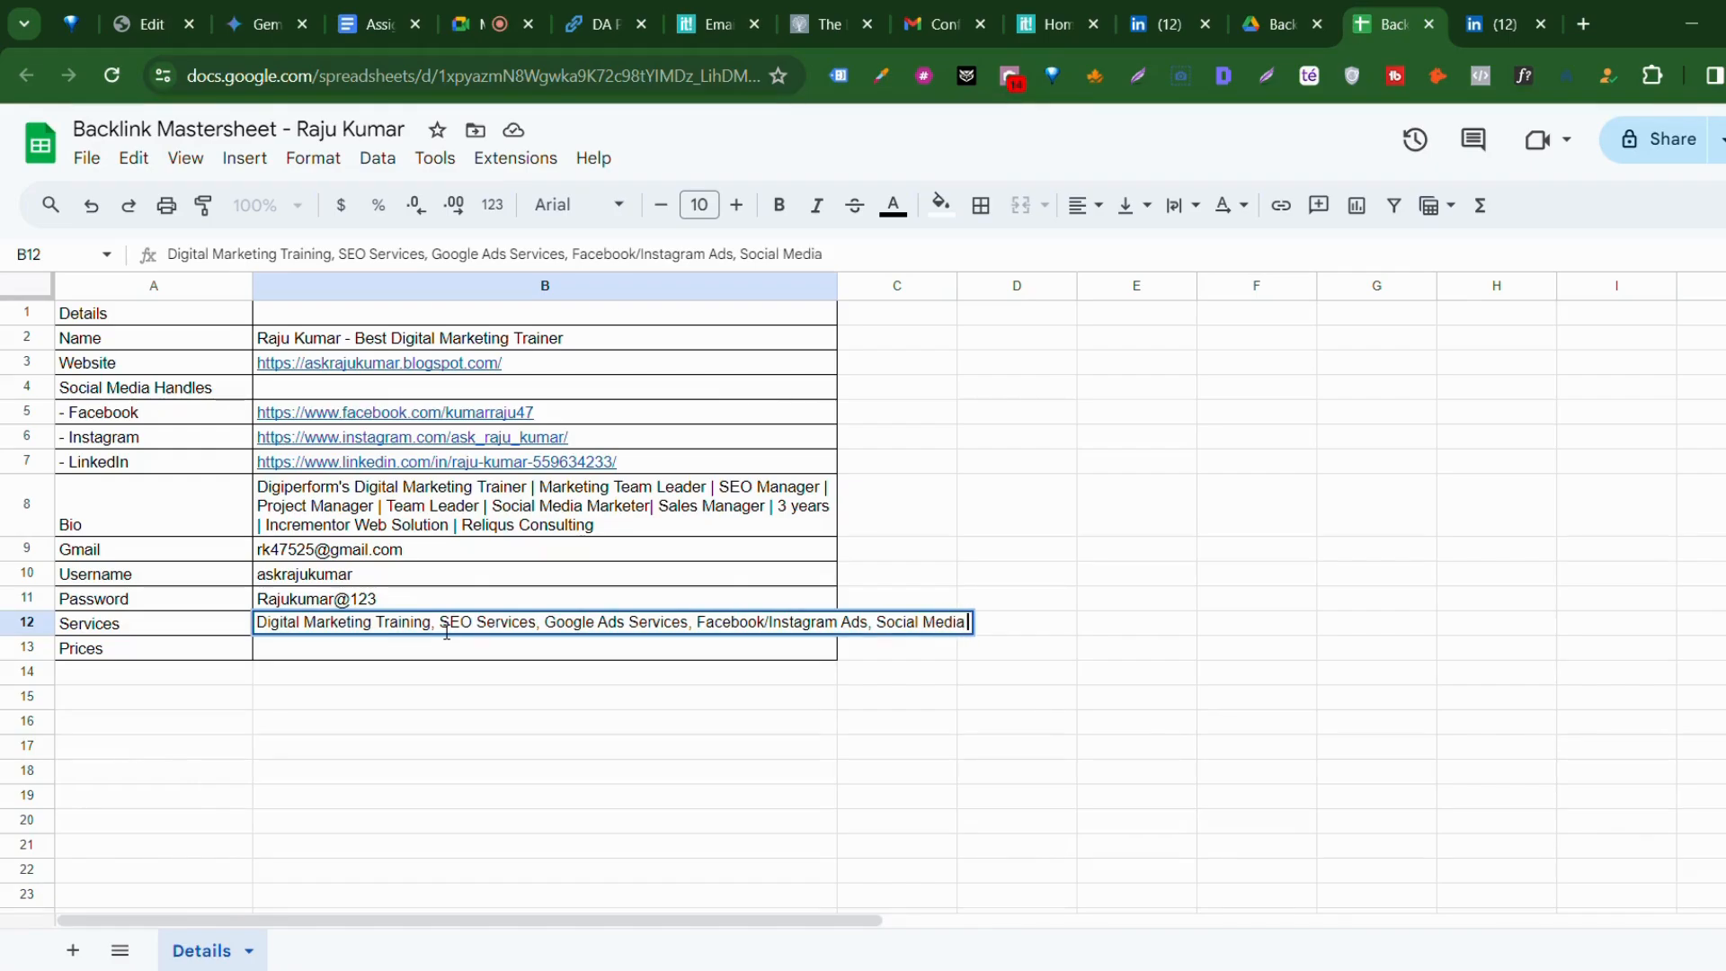
text( Marketing)
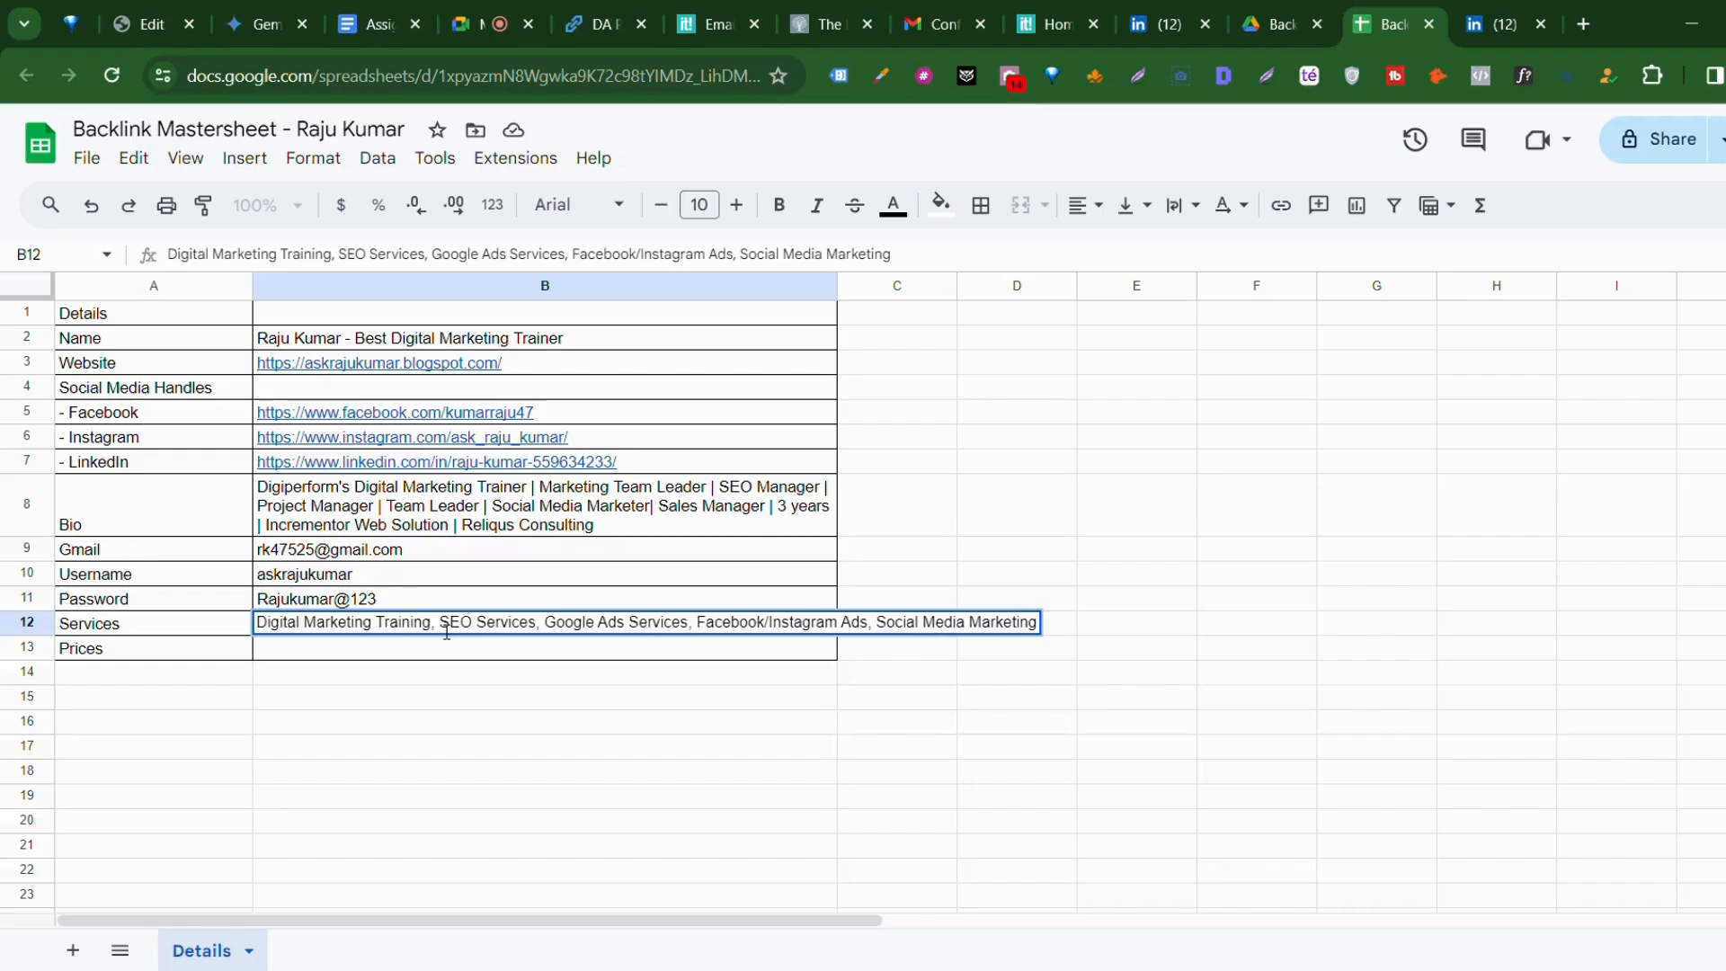
click(446, 701)
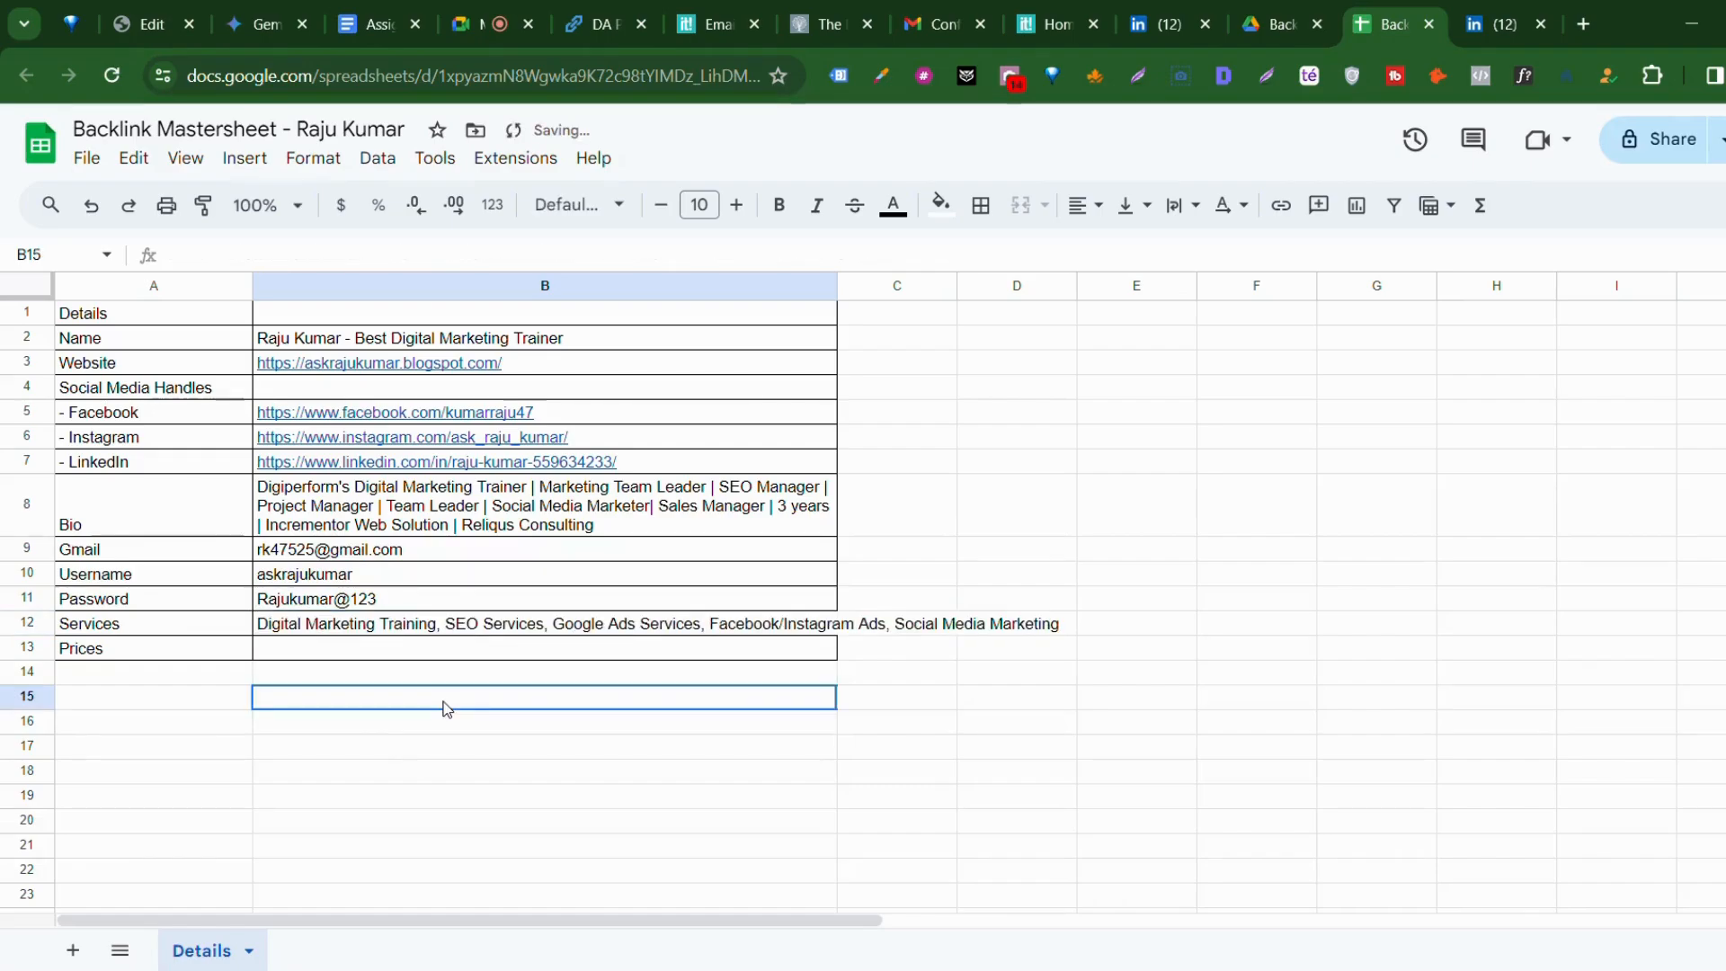
Step: Wrap the Services cell text, append Branding to it, and add a new blank sheet
click(529, 632)
click(1182, 206)
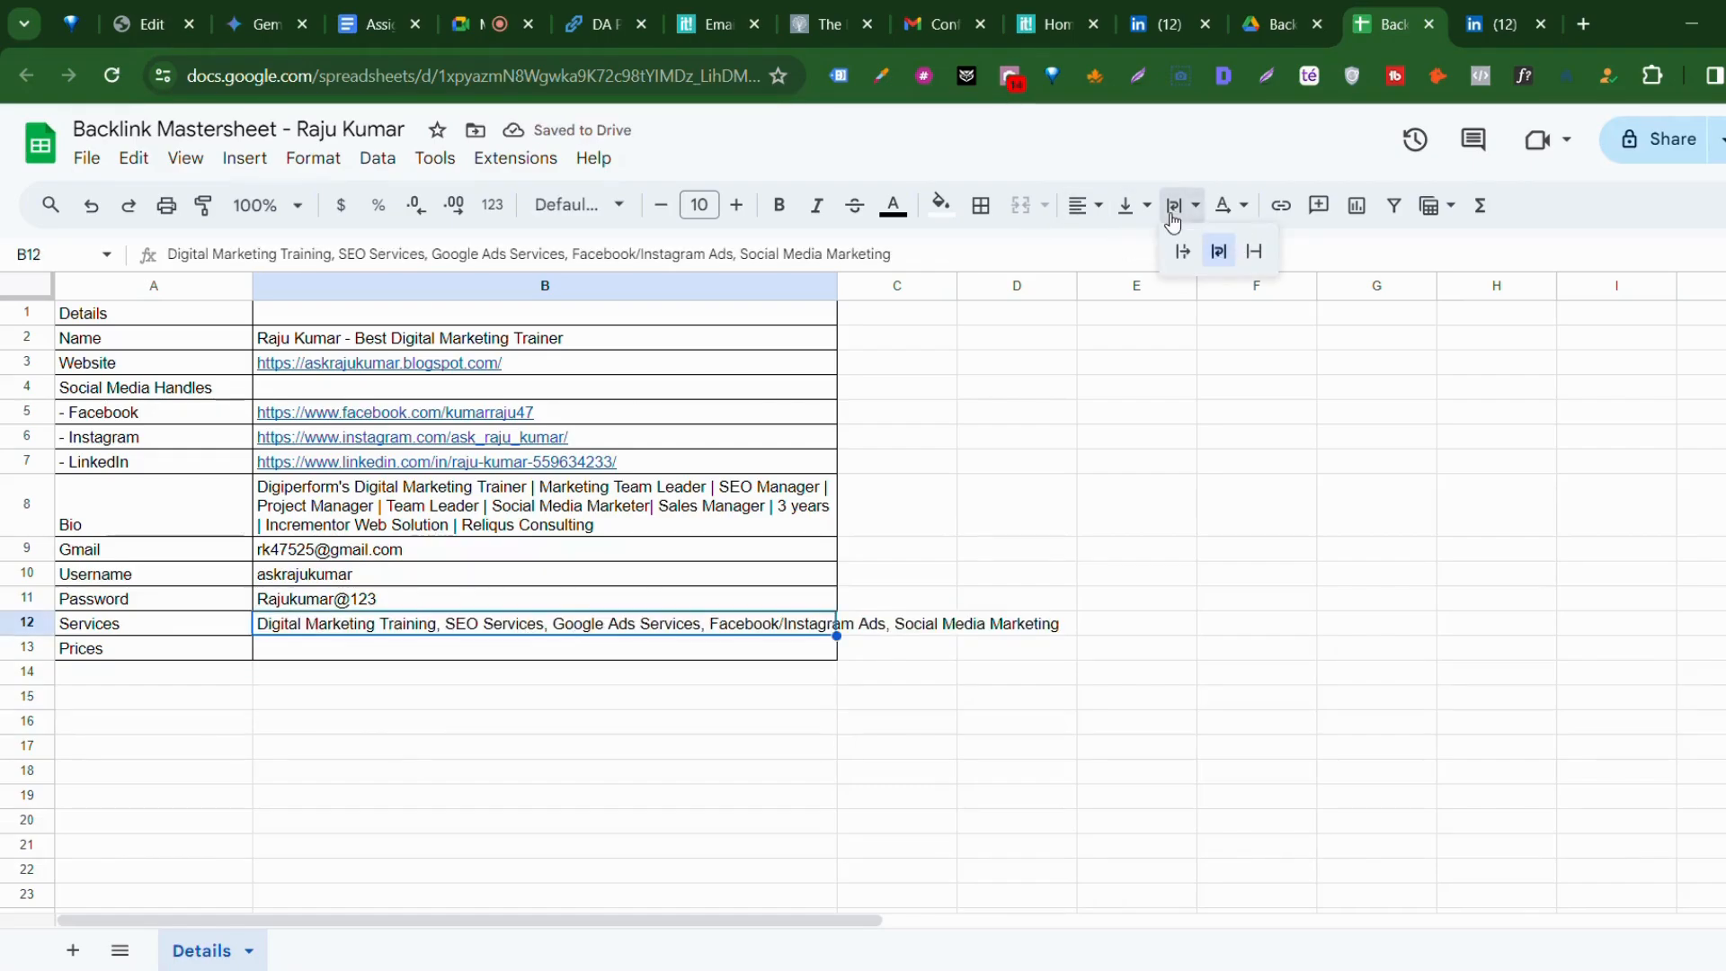
click(1219, 251)
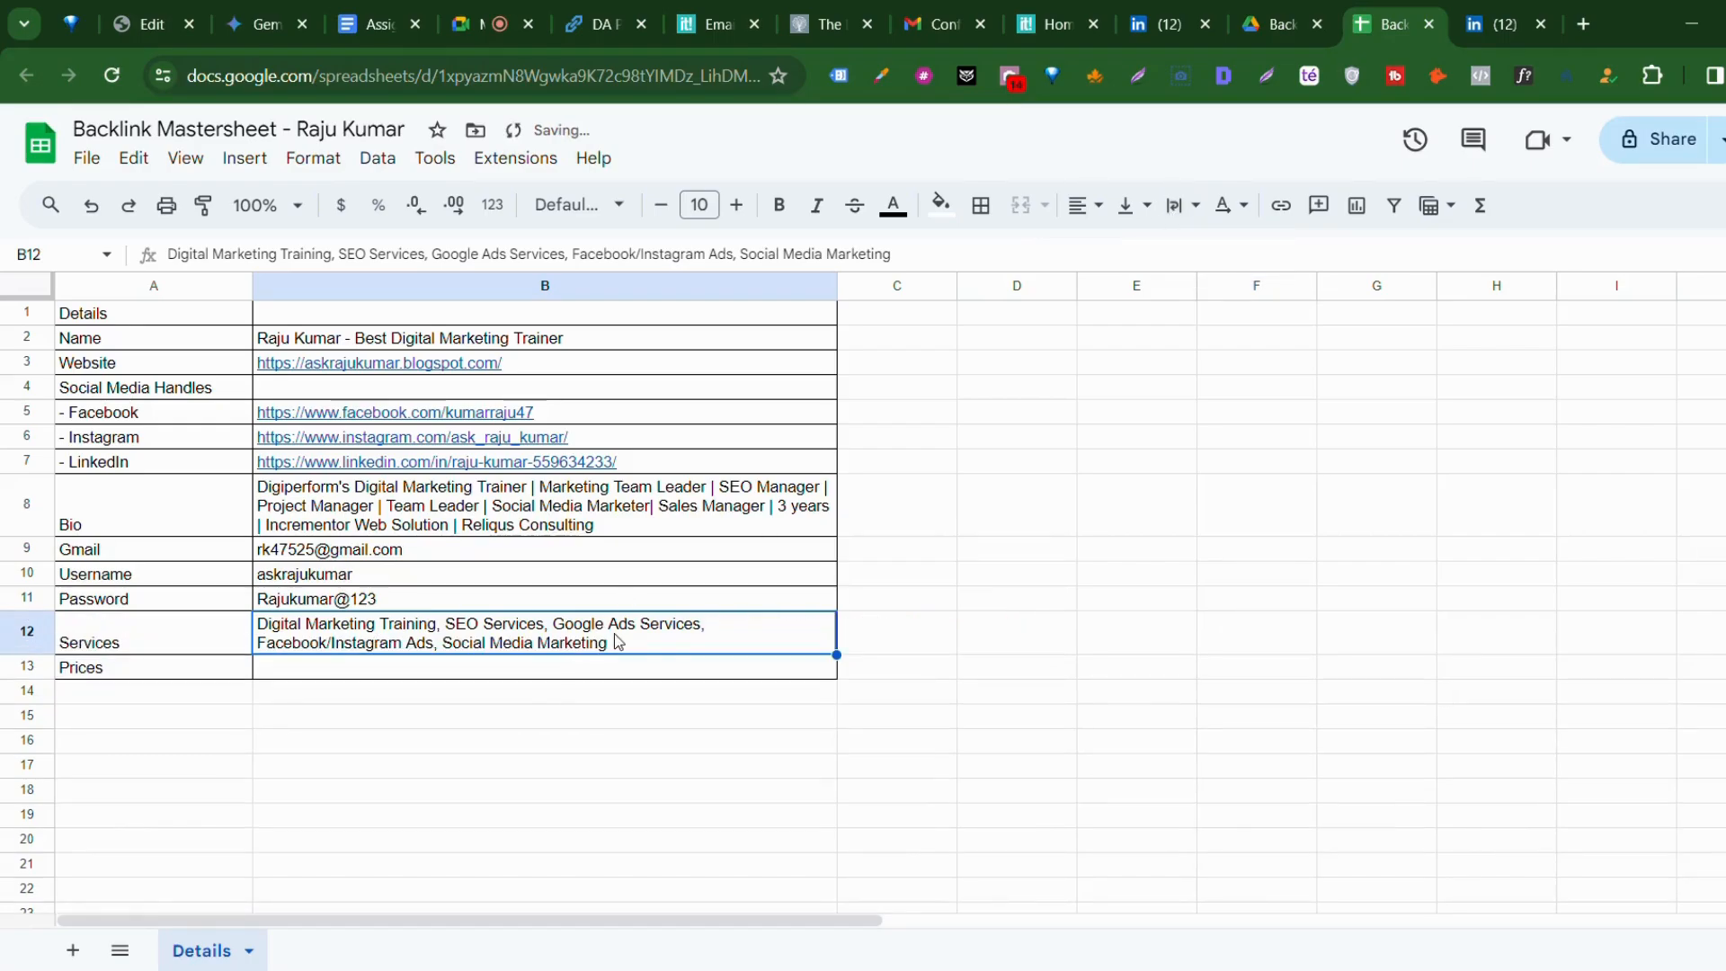
double_click(679, 647)
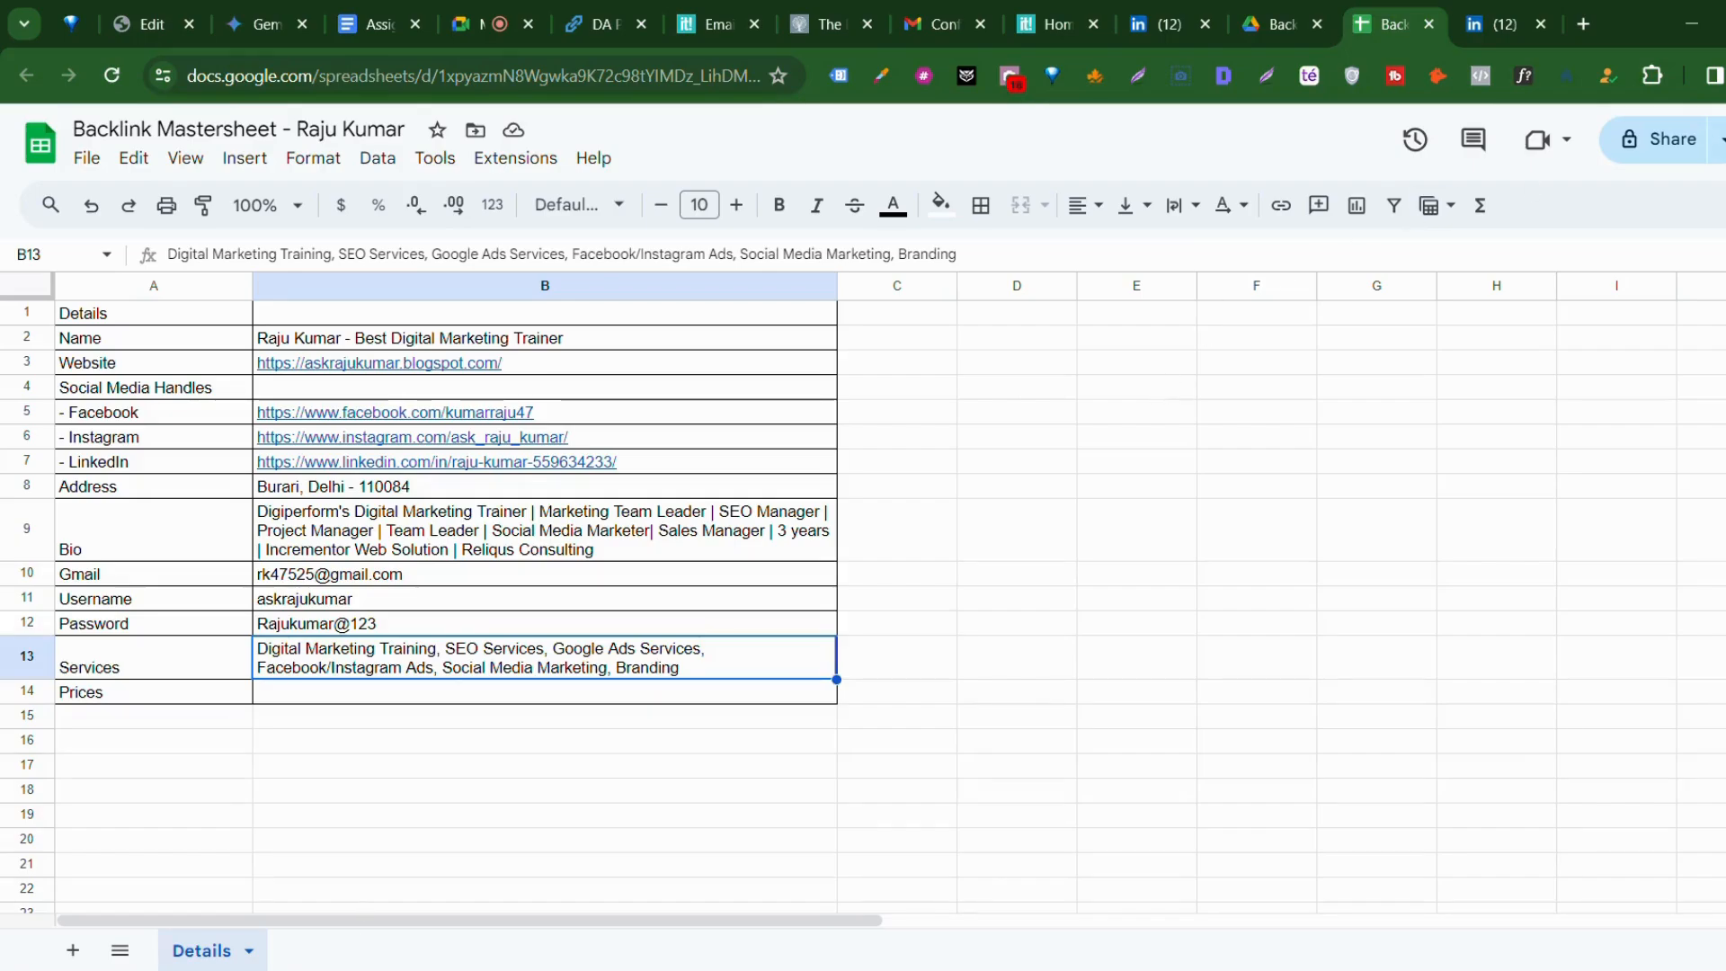
click(73, 951)
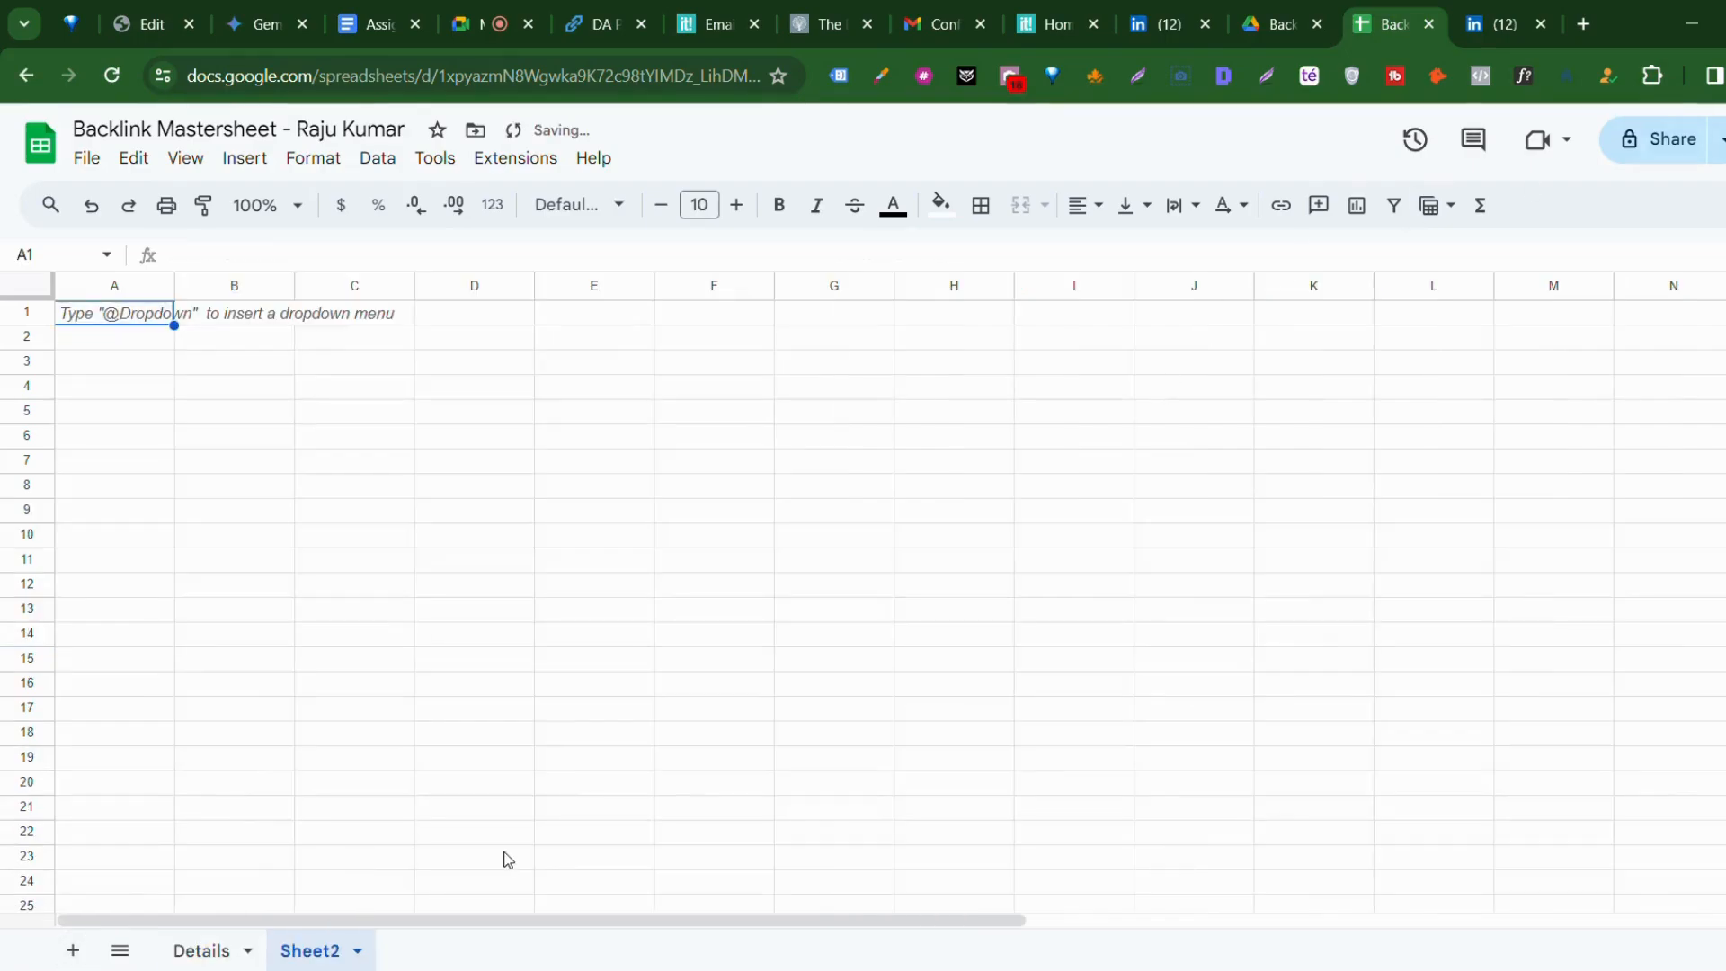
Step: Rename the new sheet 'Profile Creation' and add headers SNO, Websites URLs and Gmail
double_click(302, 954)
text(Prof)
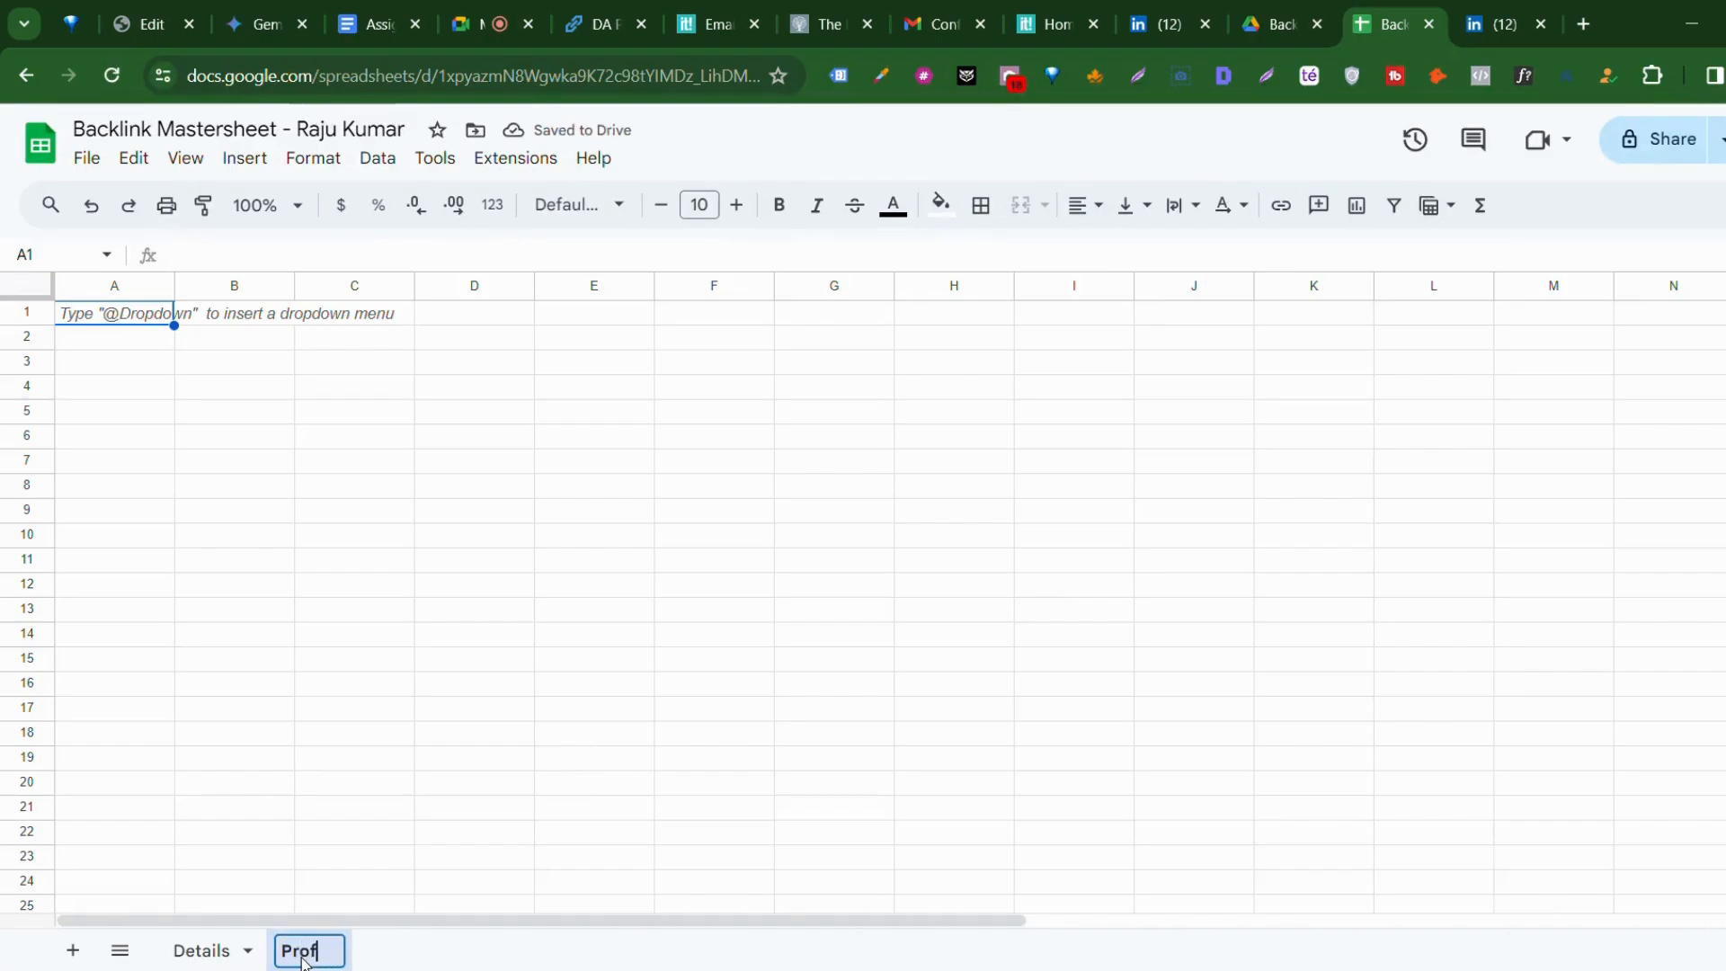
text(ile Creati)
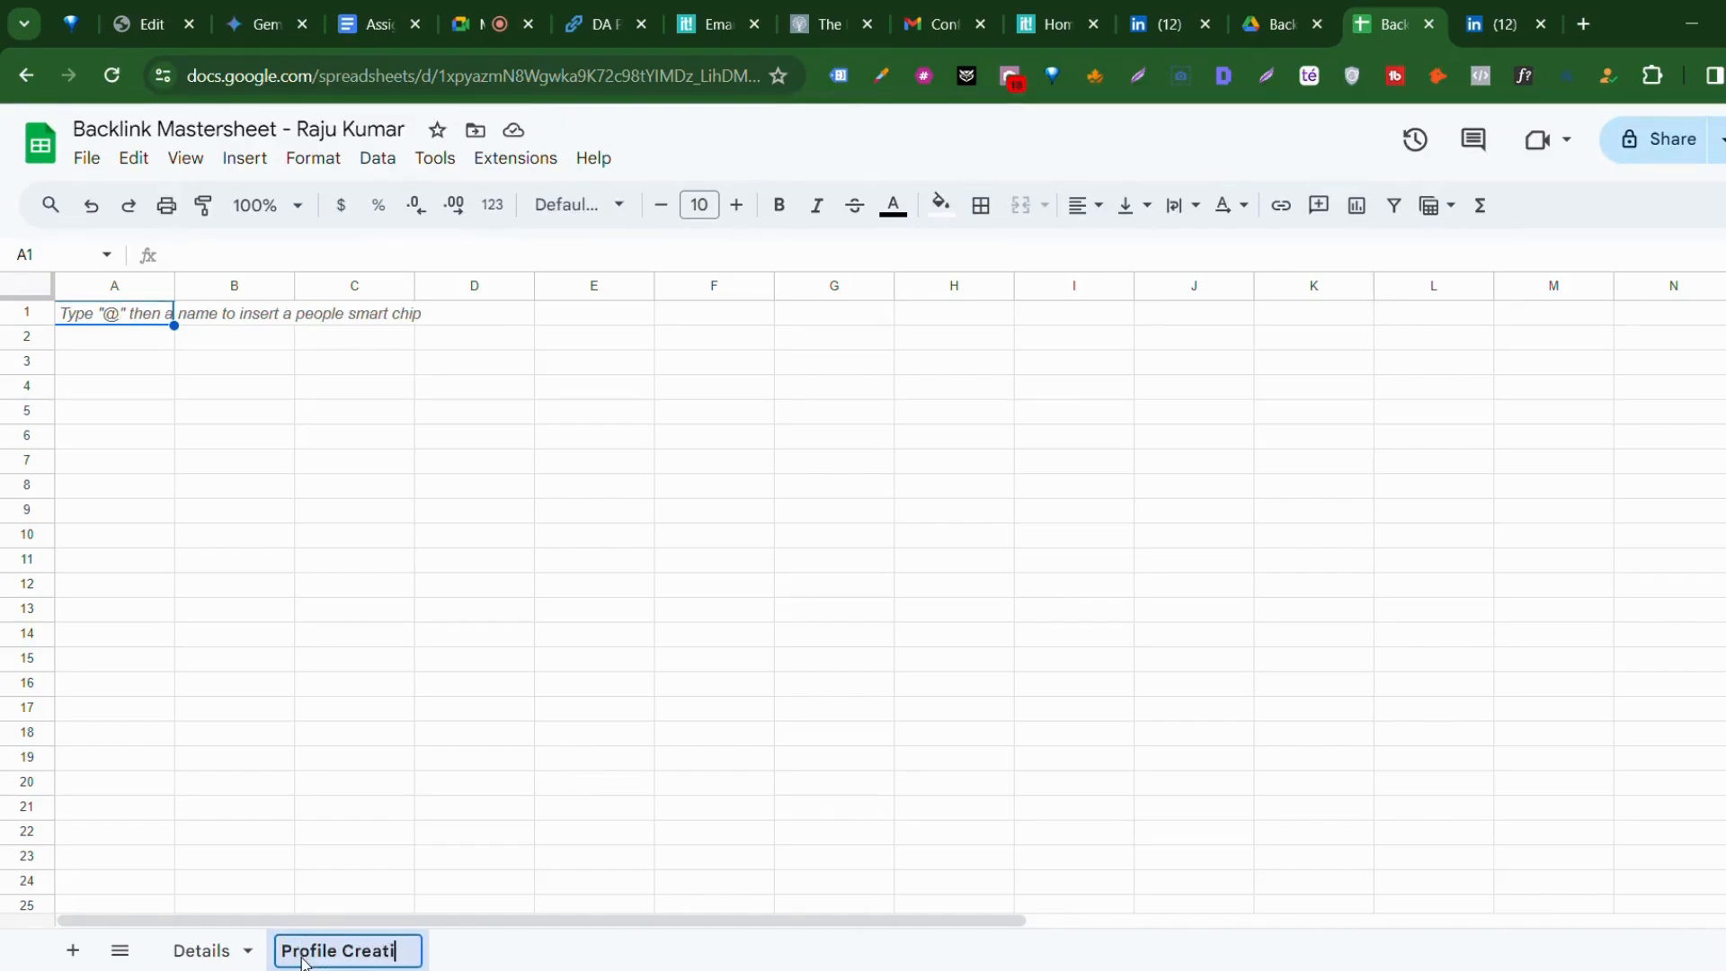
text(on)
click(365, 832)
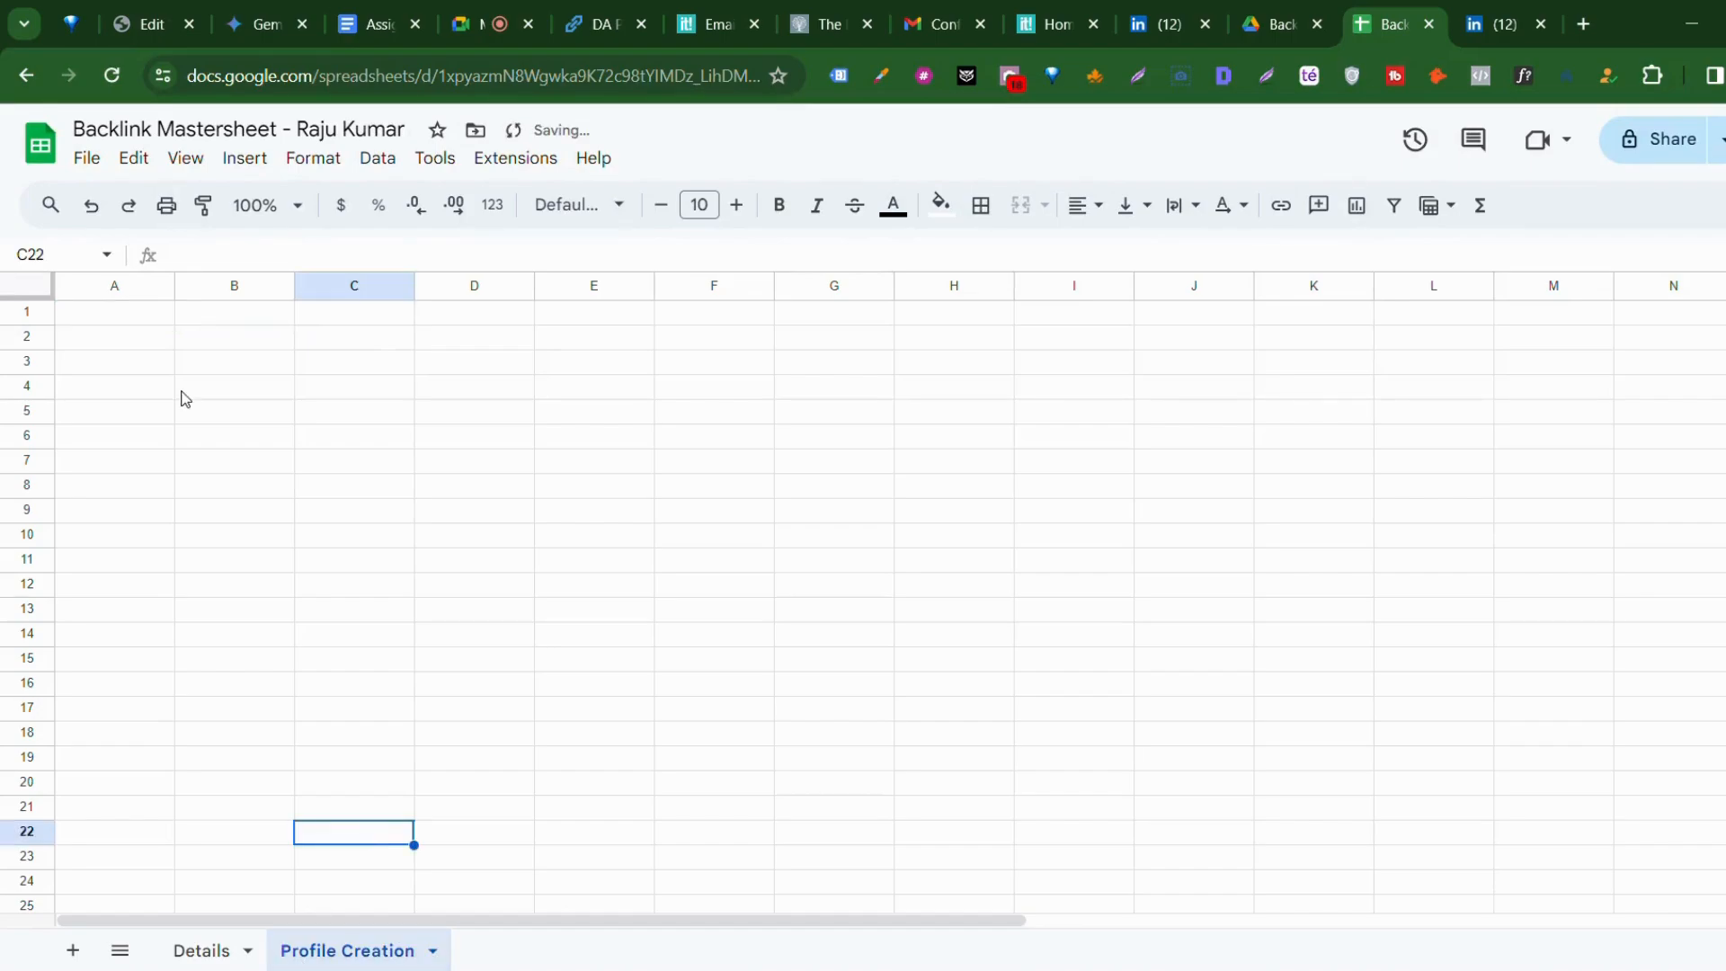
click(146, 321)
text(SNO)
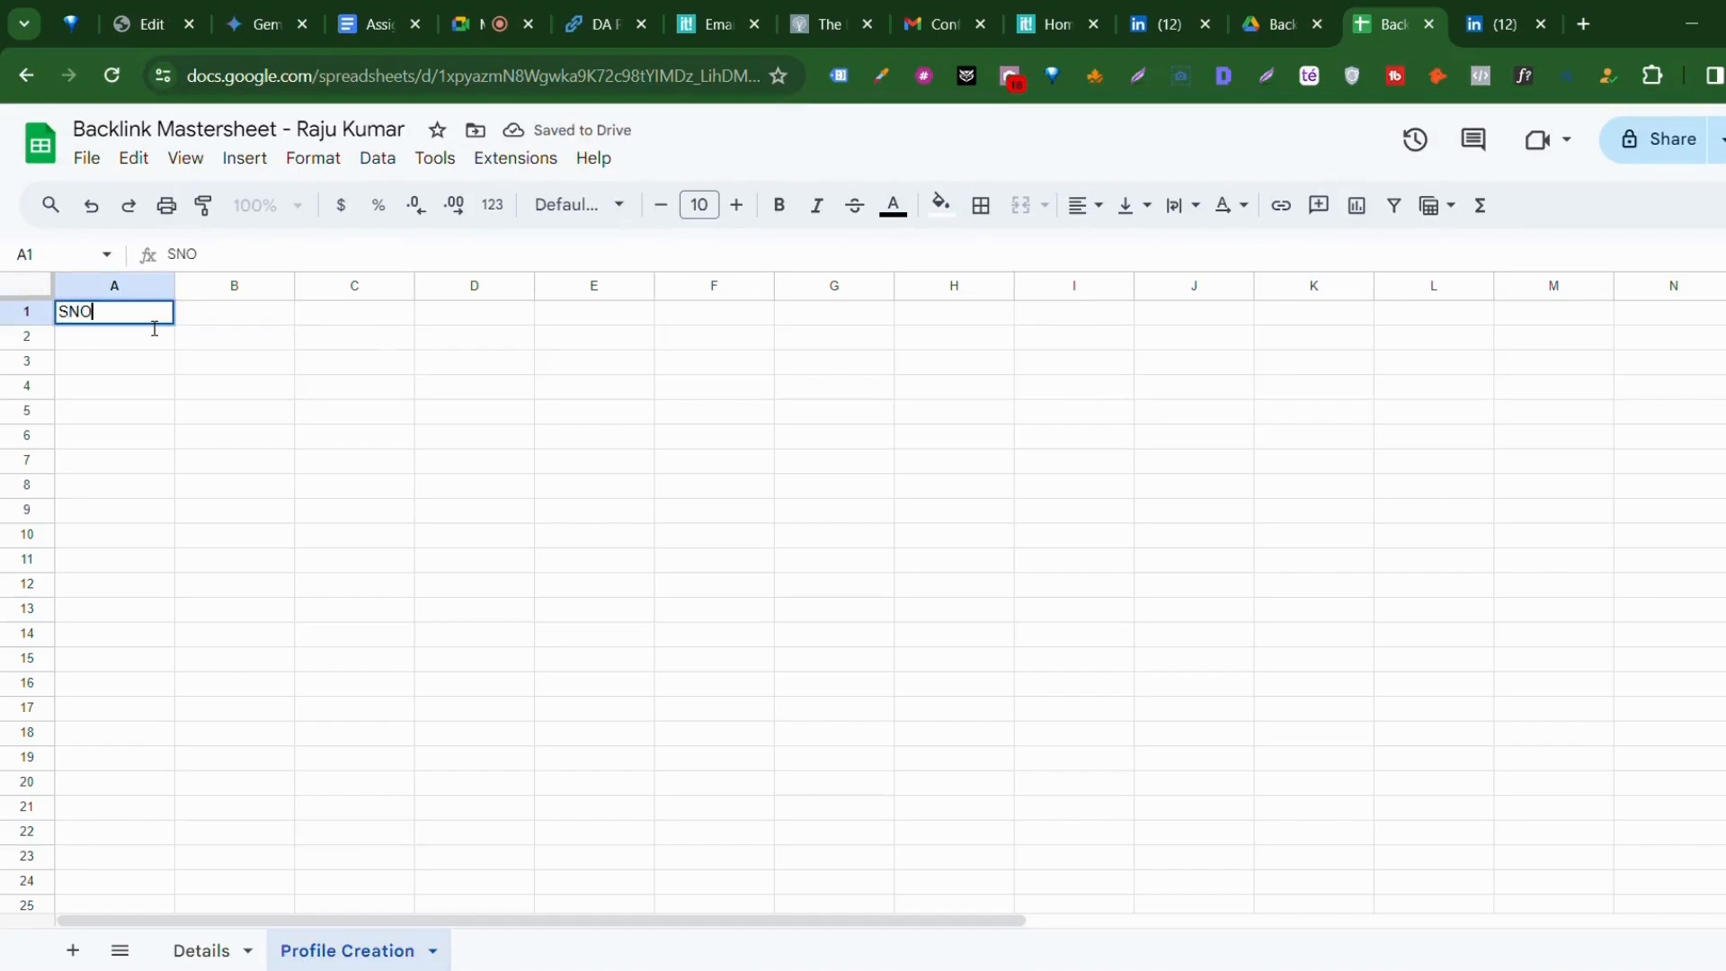
click(232, 318)
text(Websit)
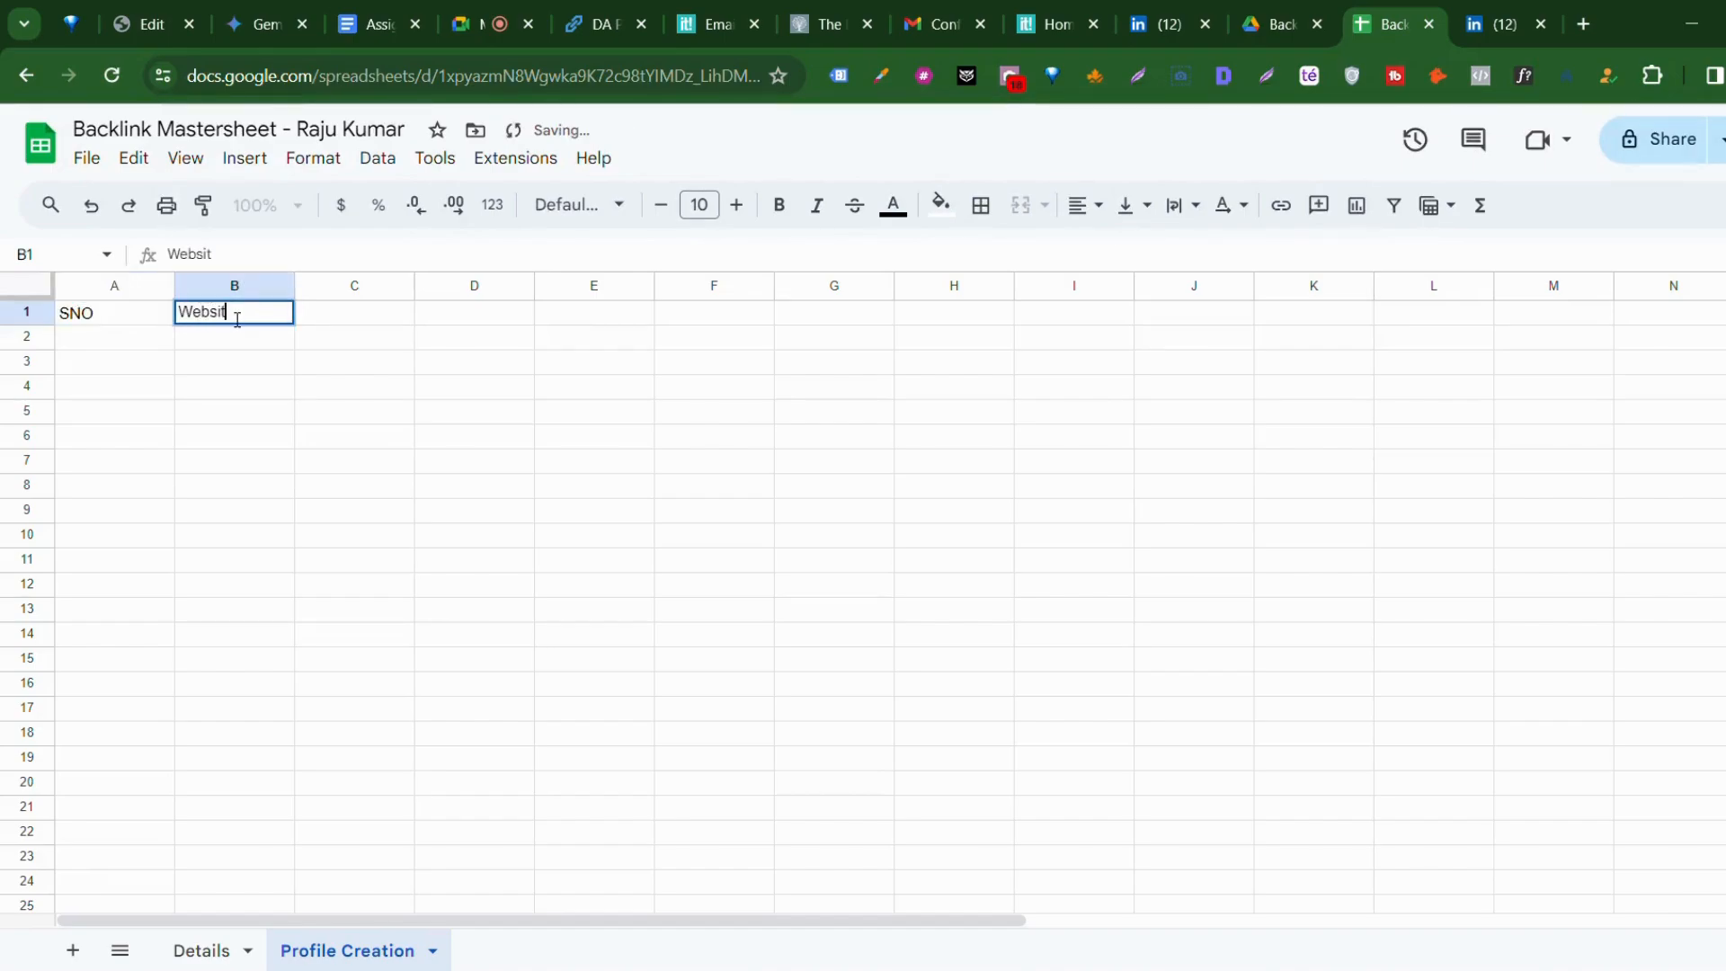
text(es URLs)
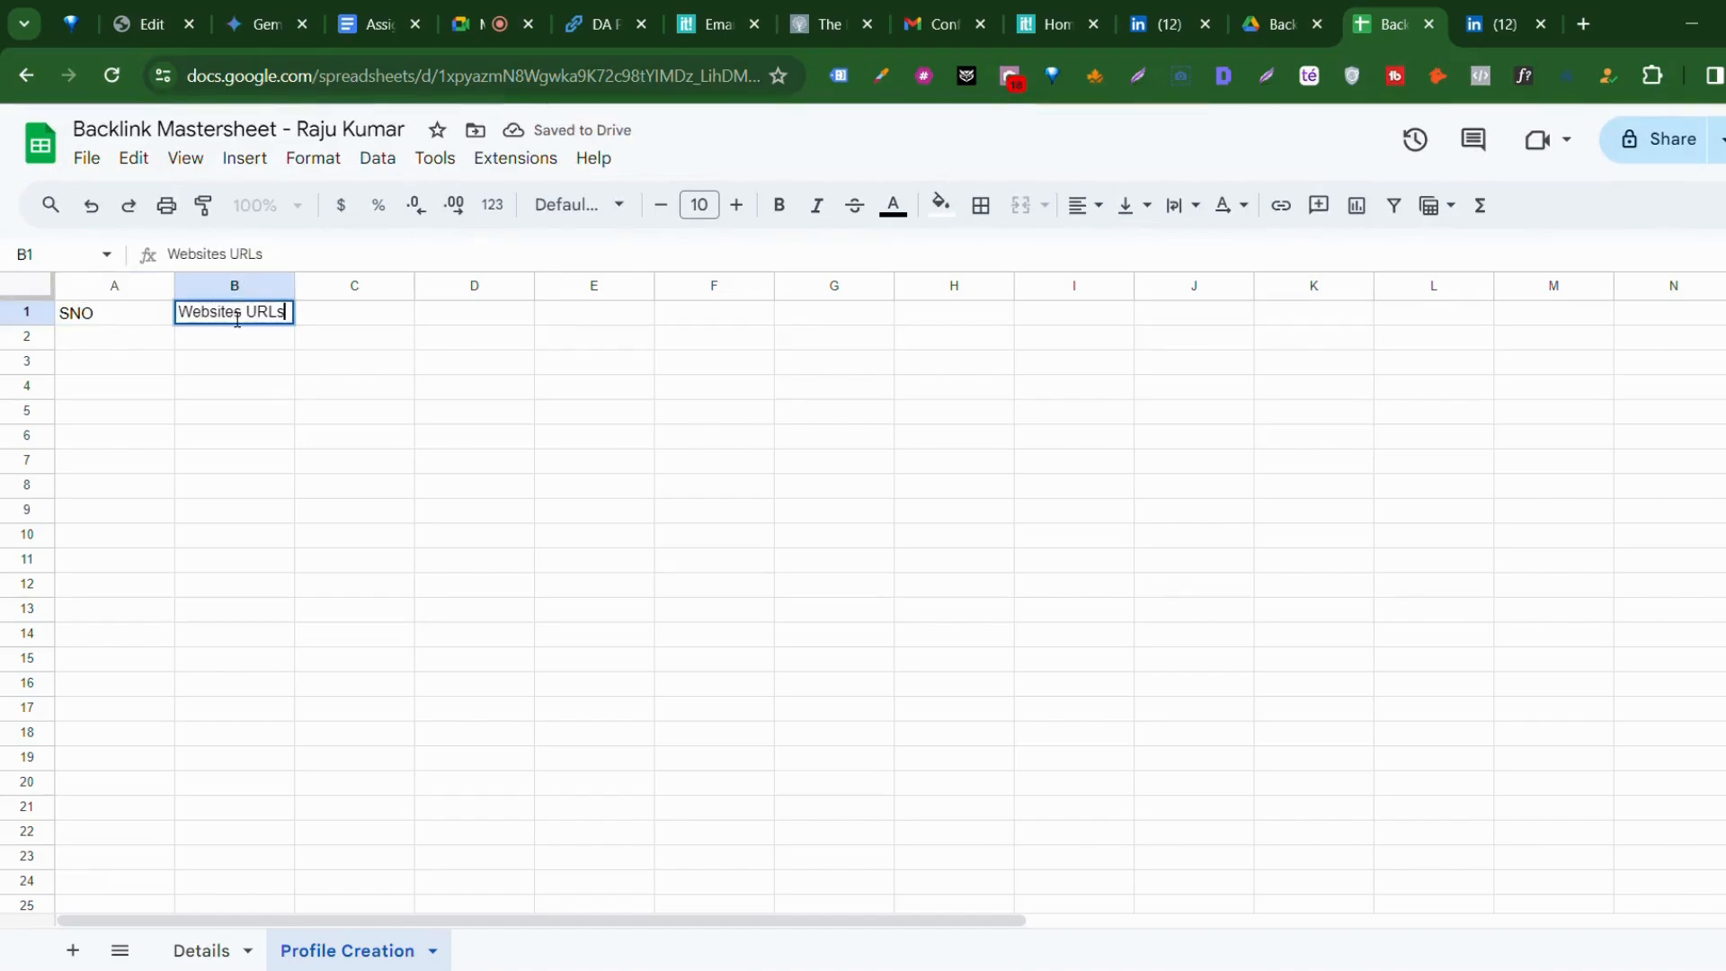
click(397, 315)
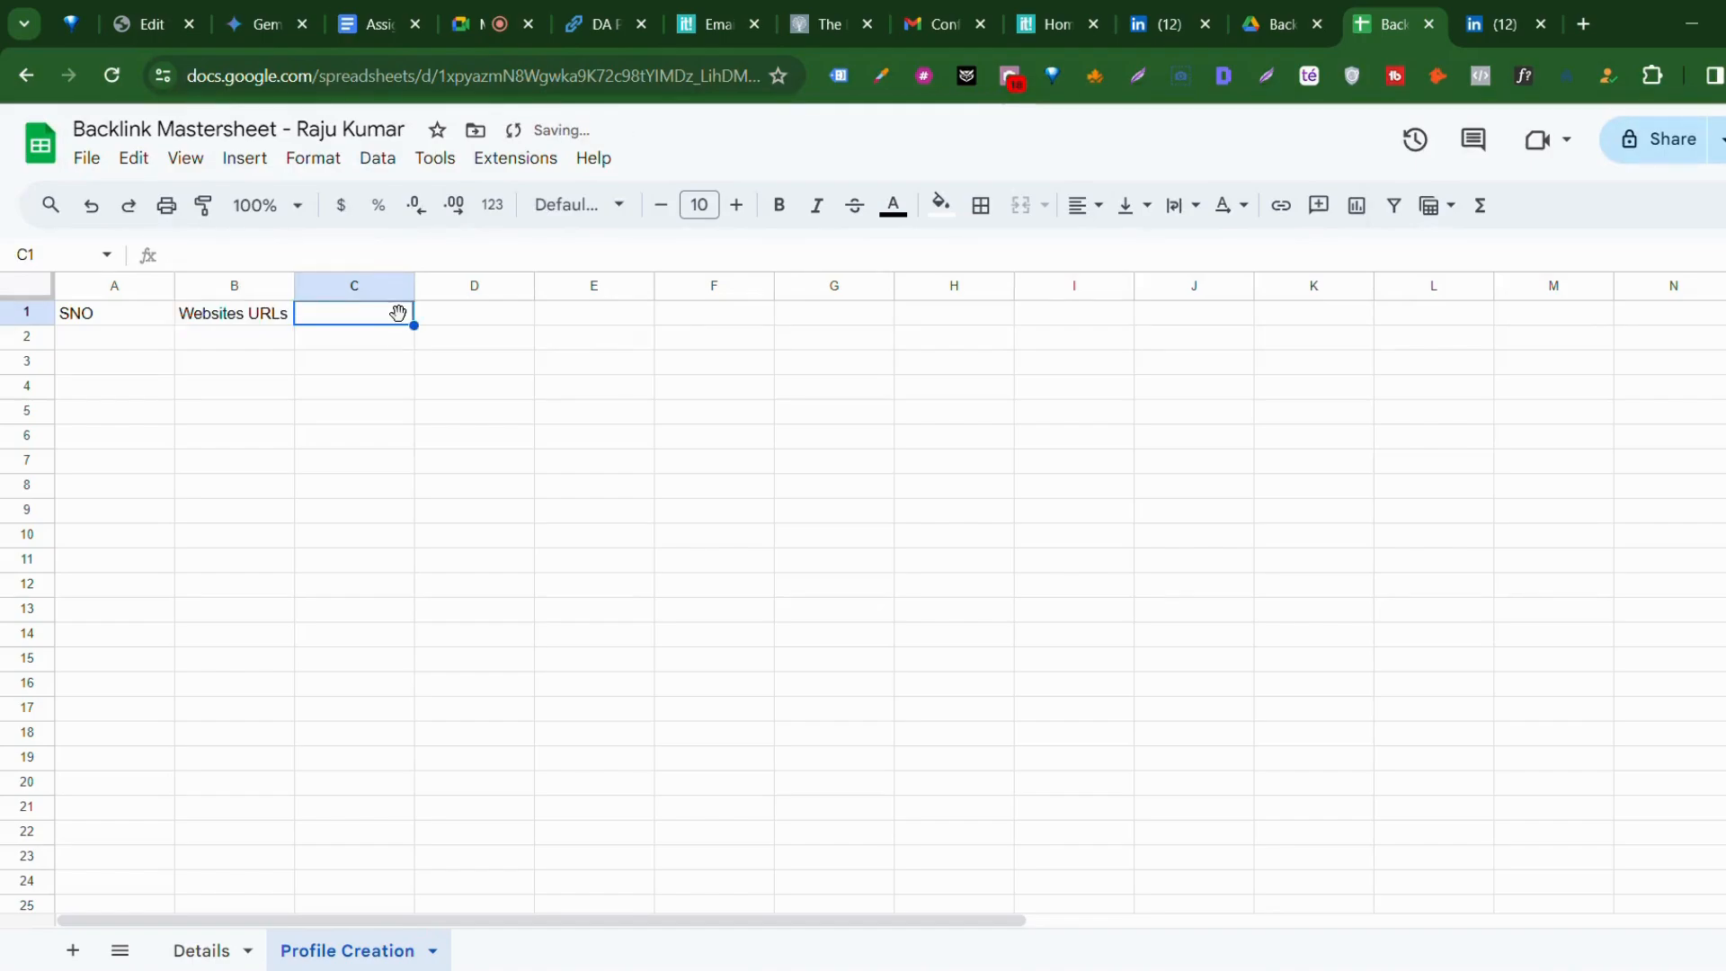
text(Gmail)
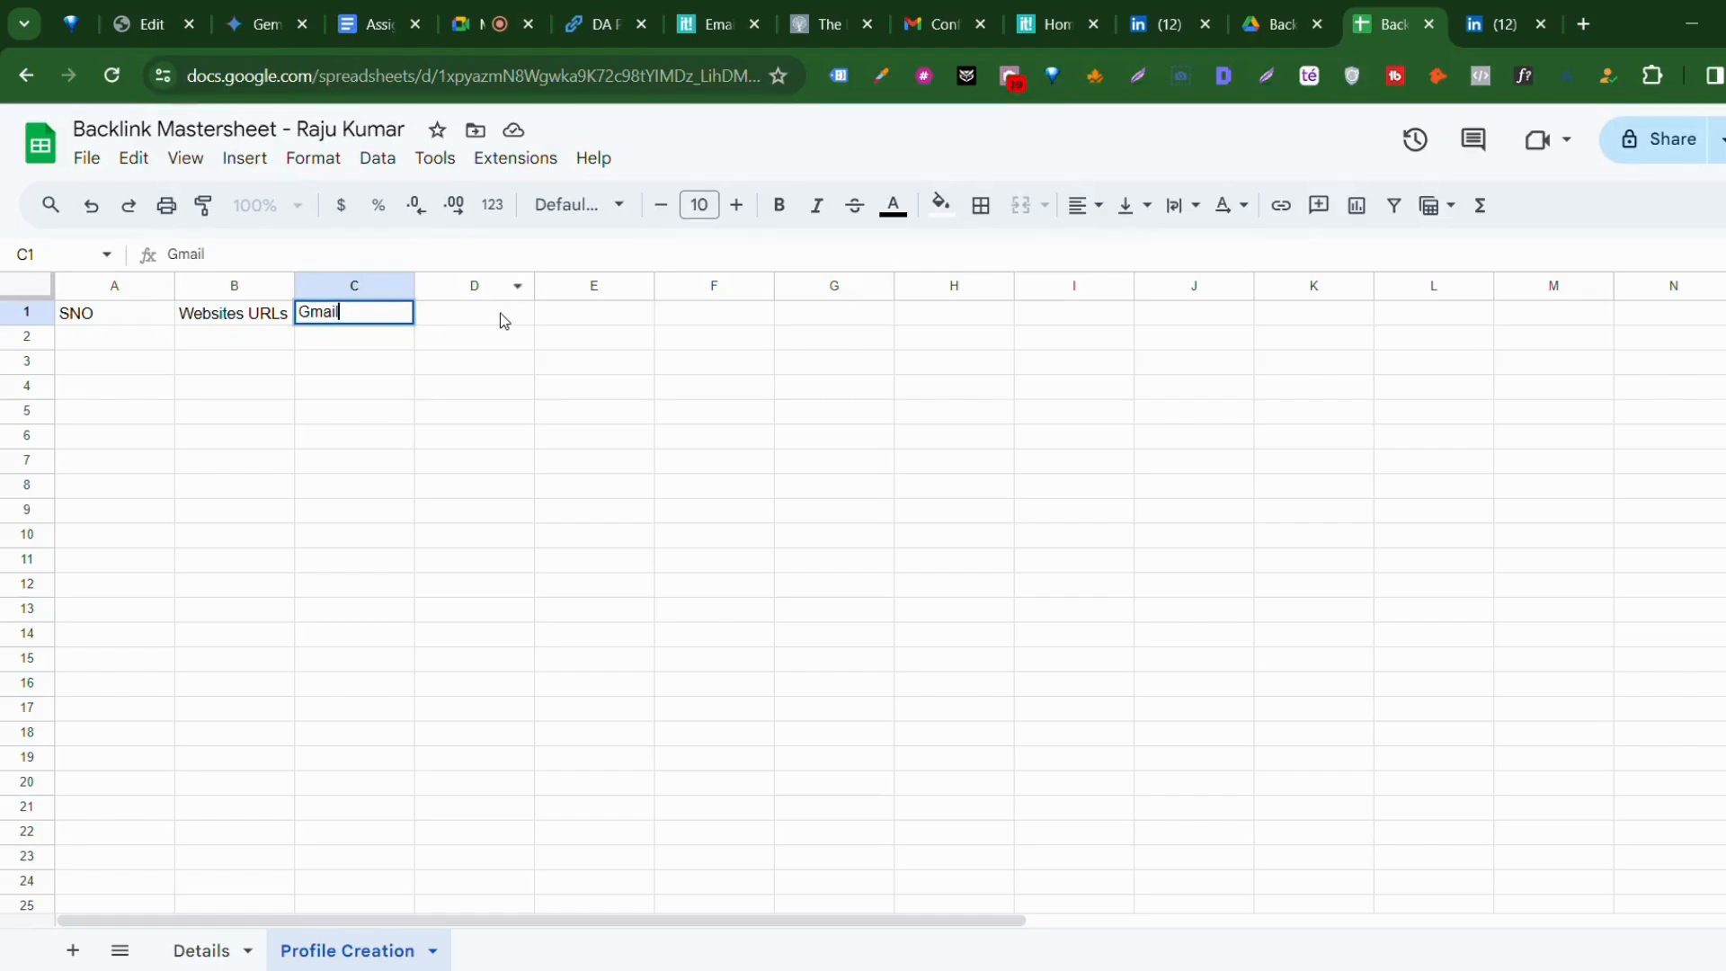
click(505, 321)
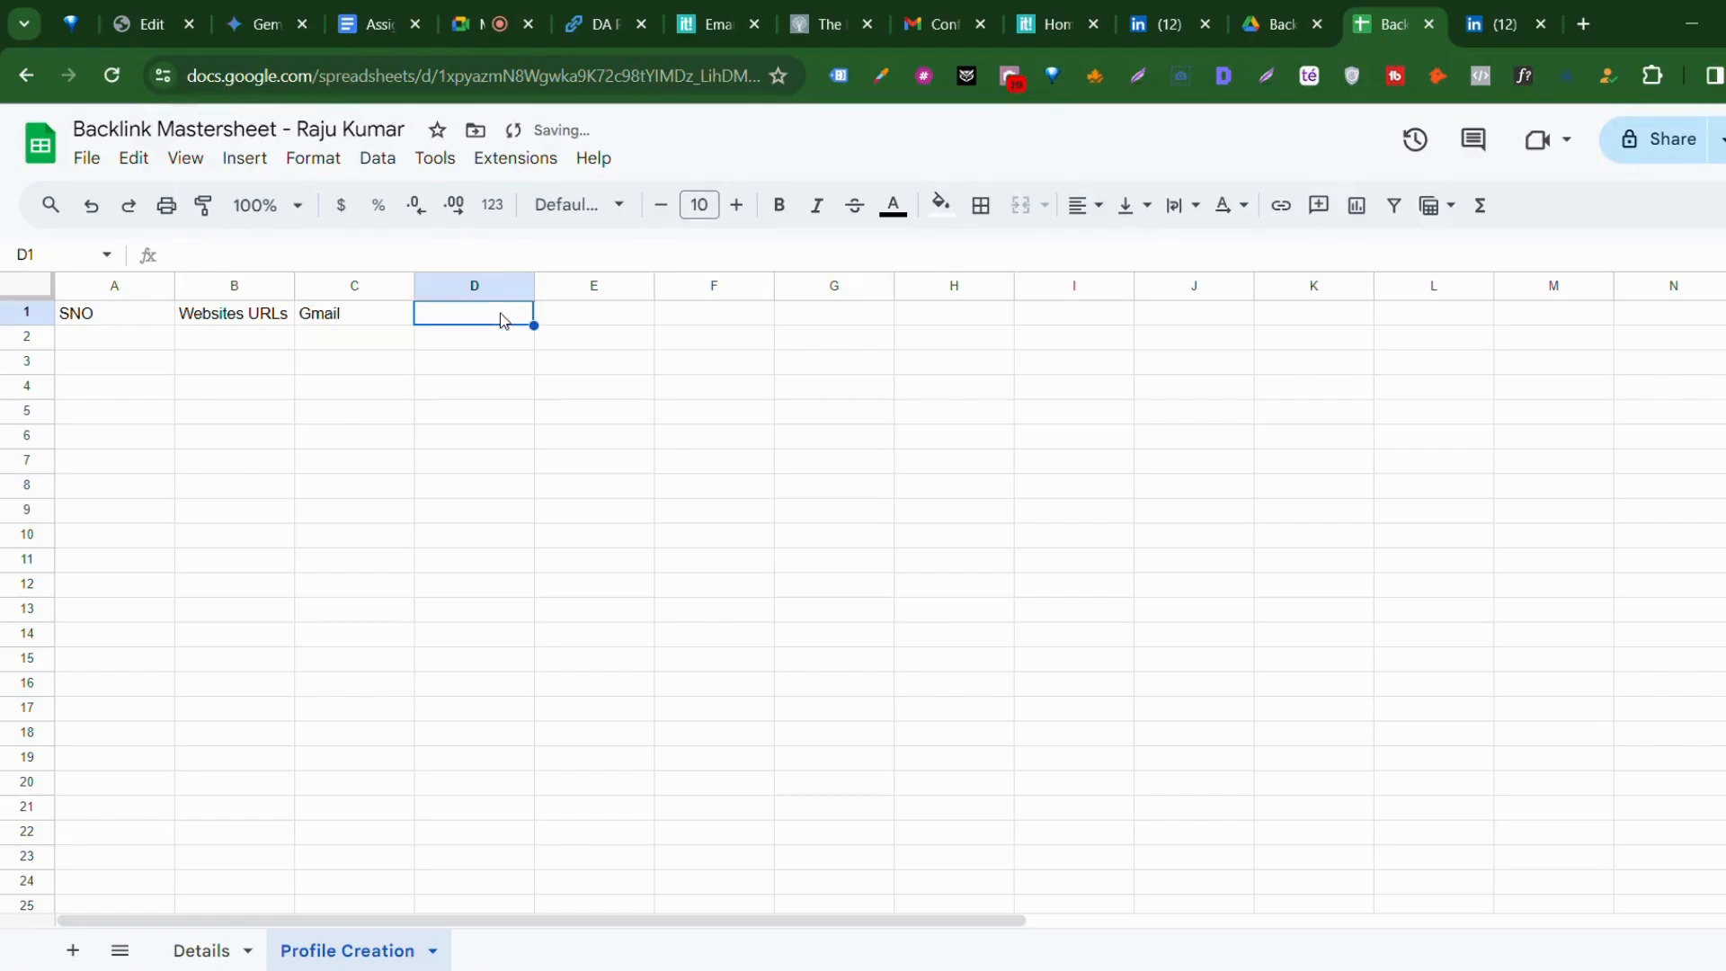
Step: Add the headers Username, Password and Title in D1:F1
double_click(507, 321)
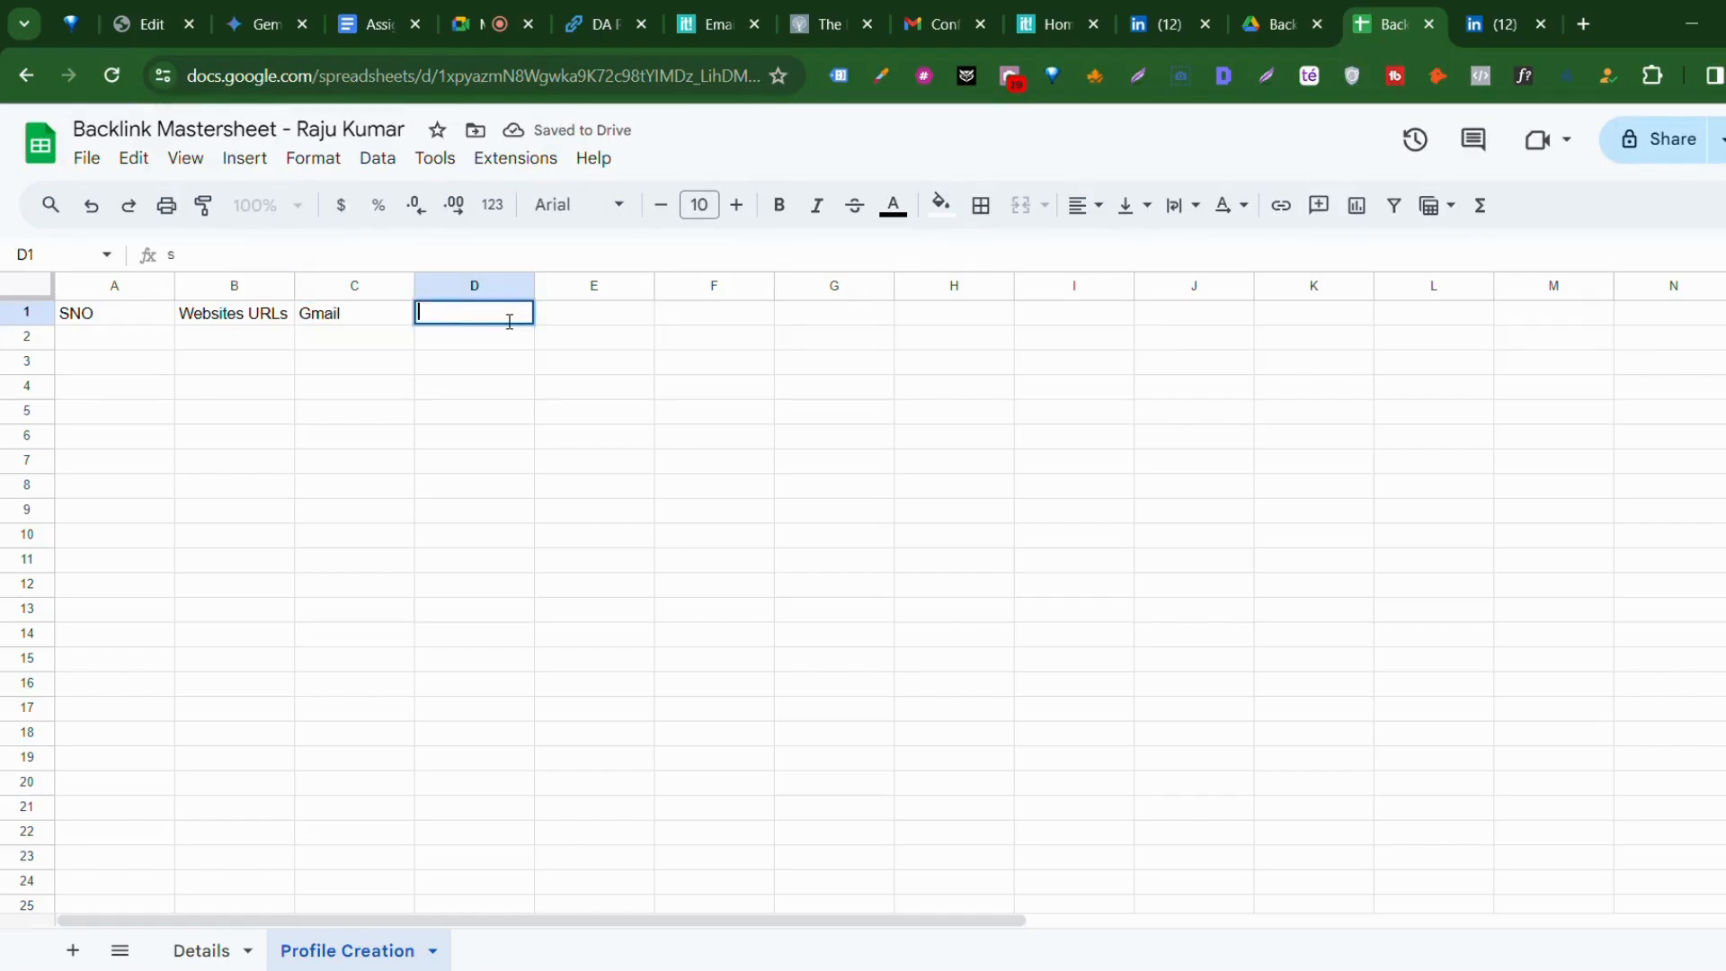
text(Username)
click(580, 320)
text(Pass)
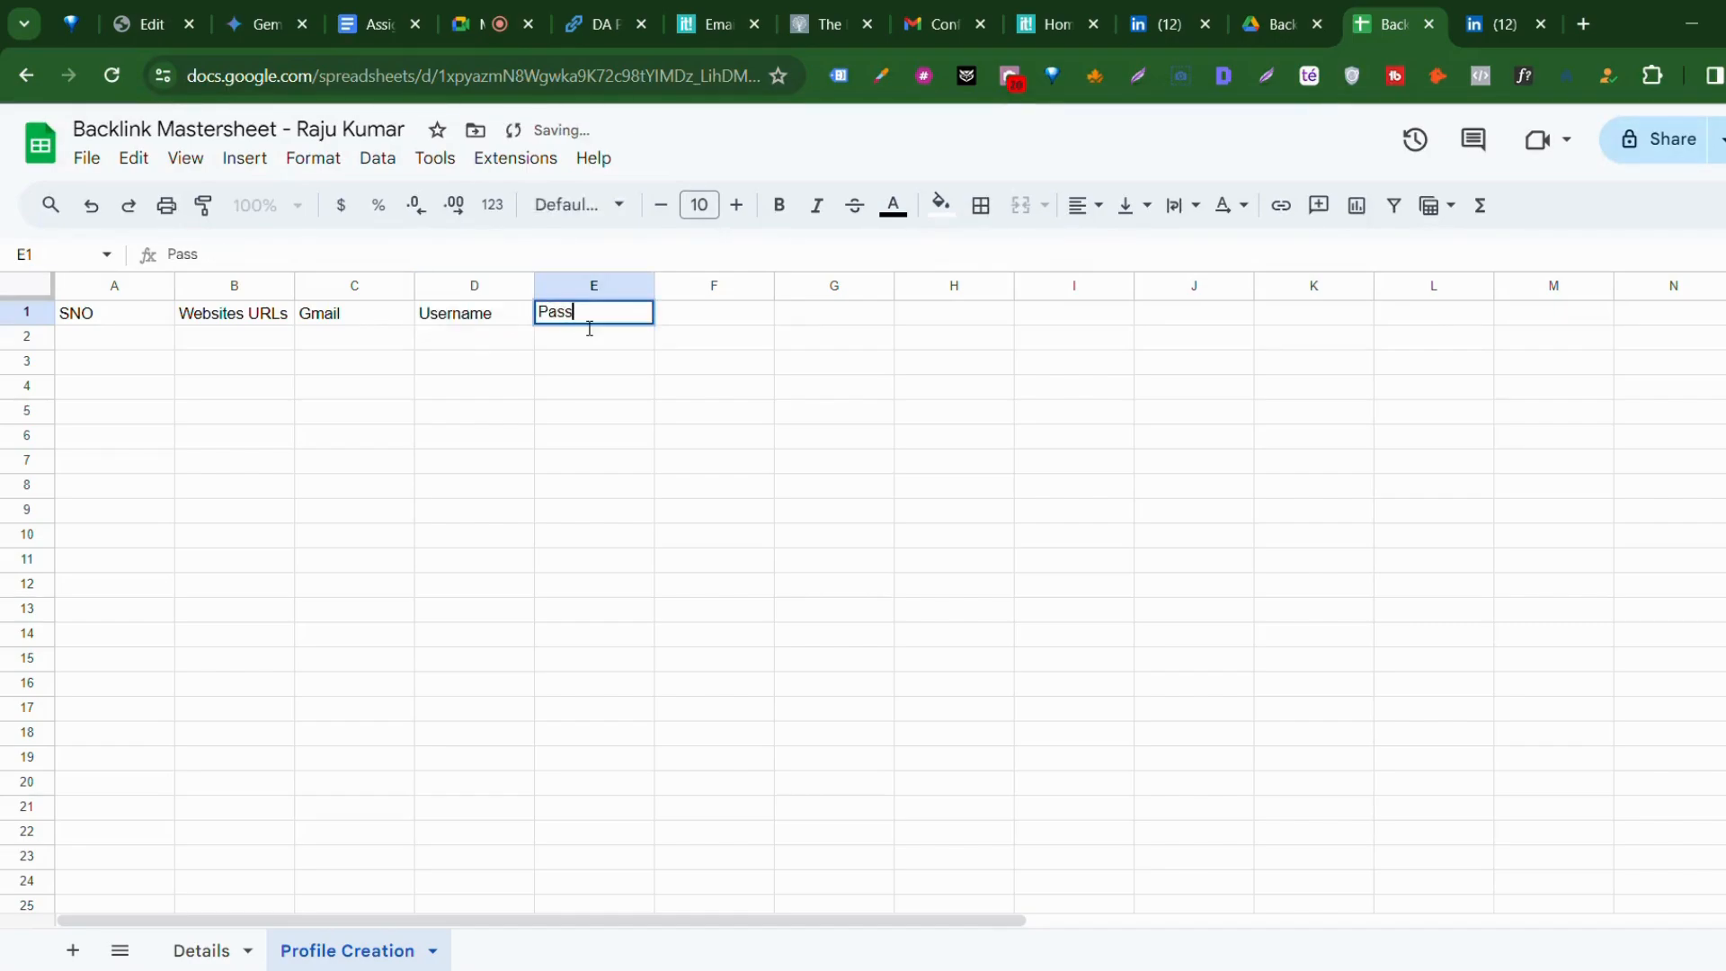
text(wr)
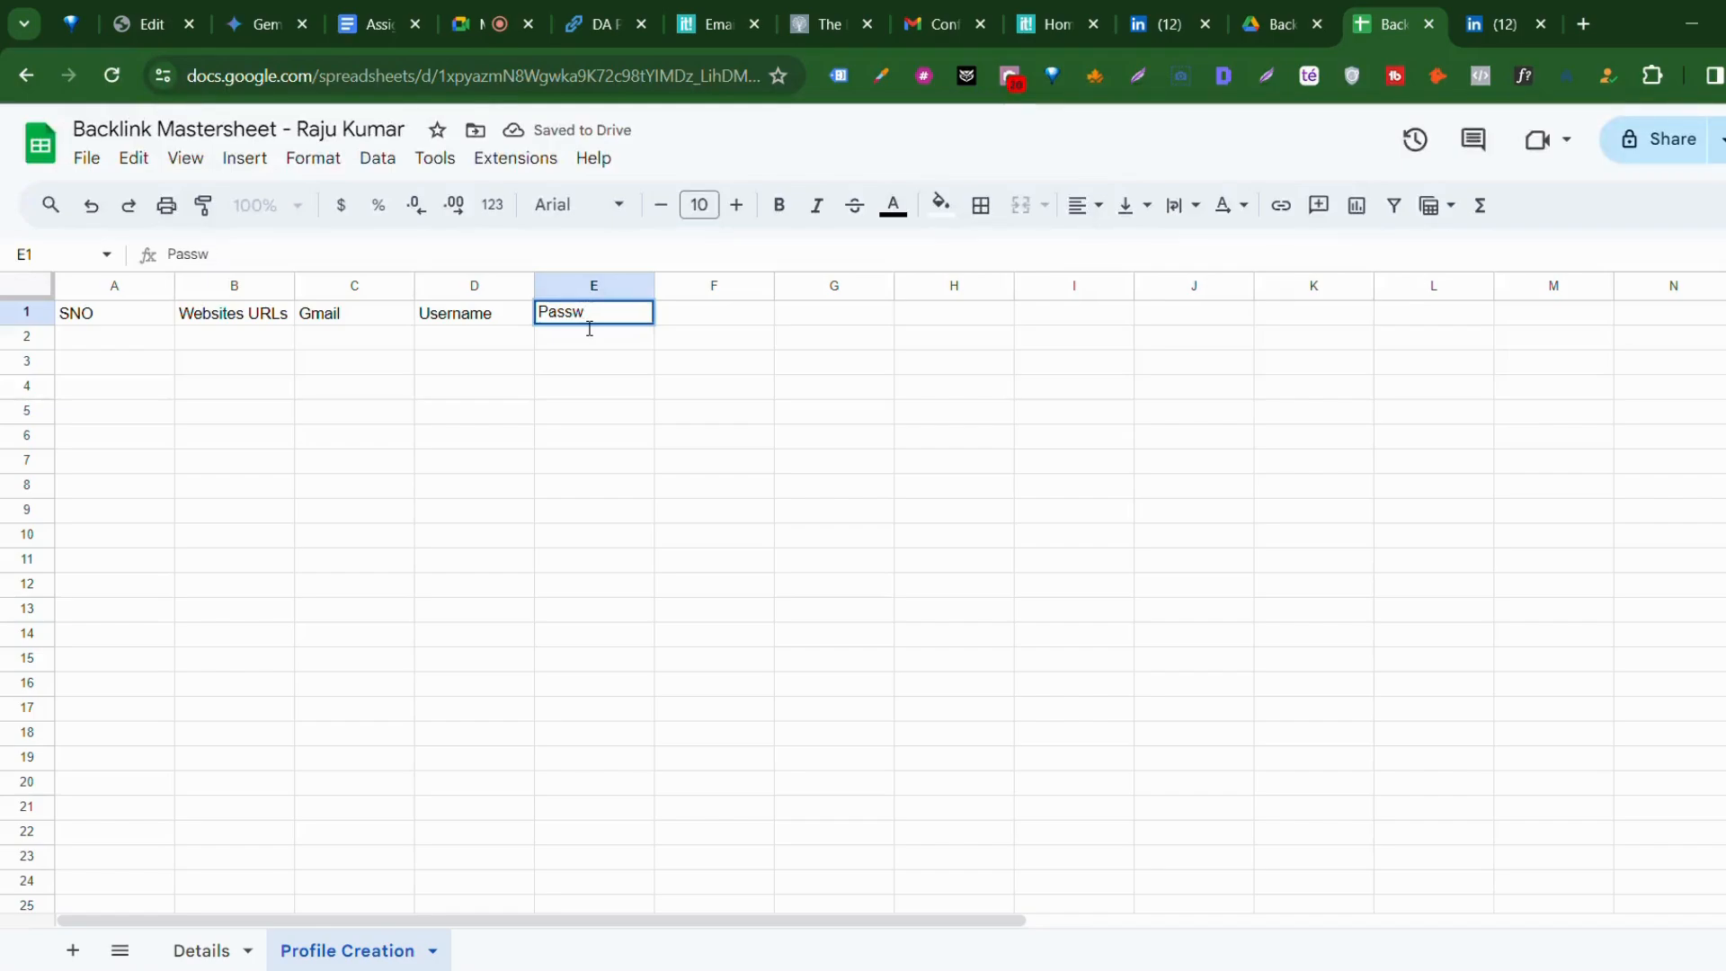
click(708, 320)
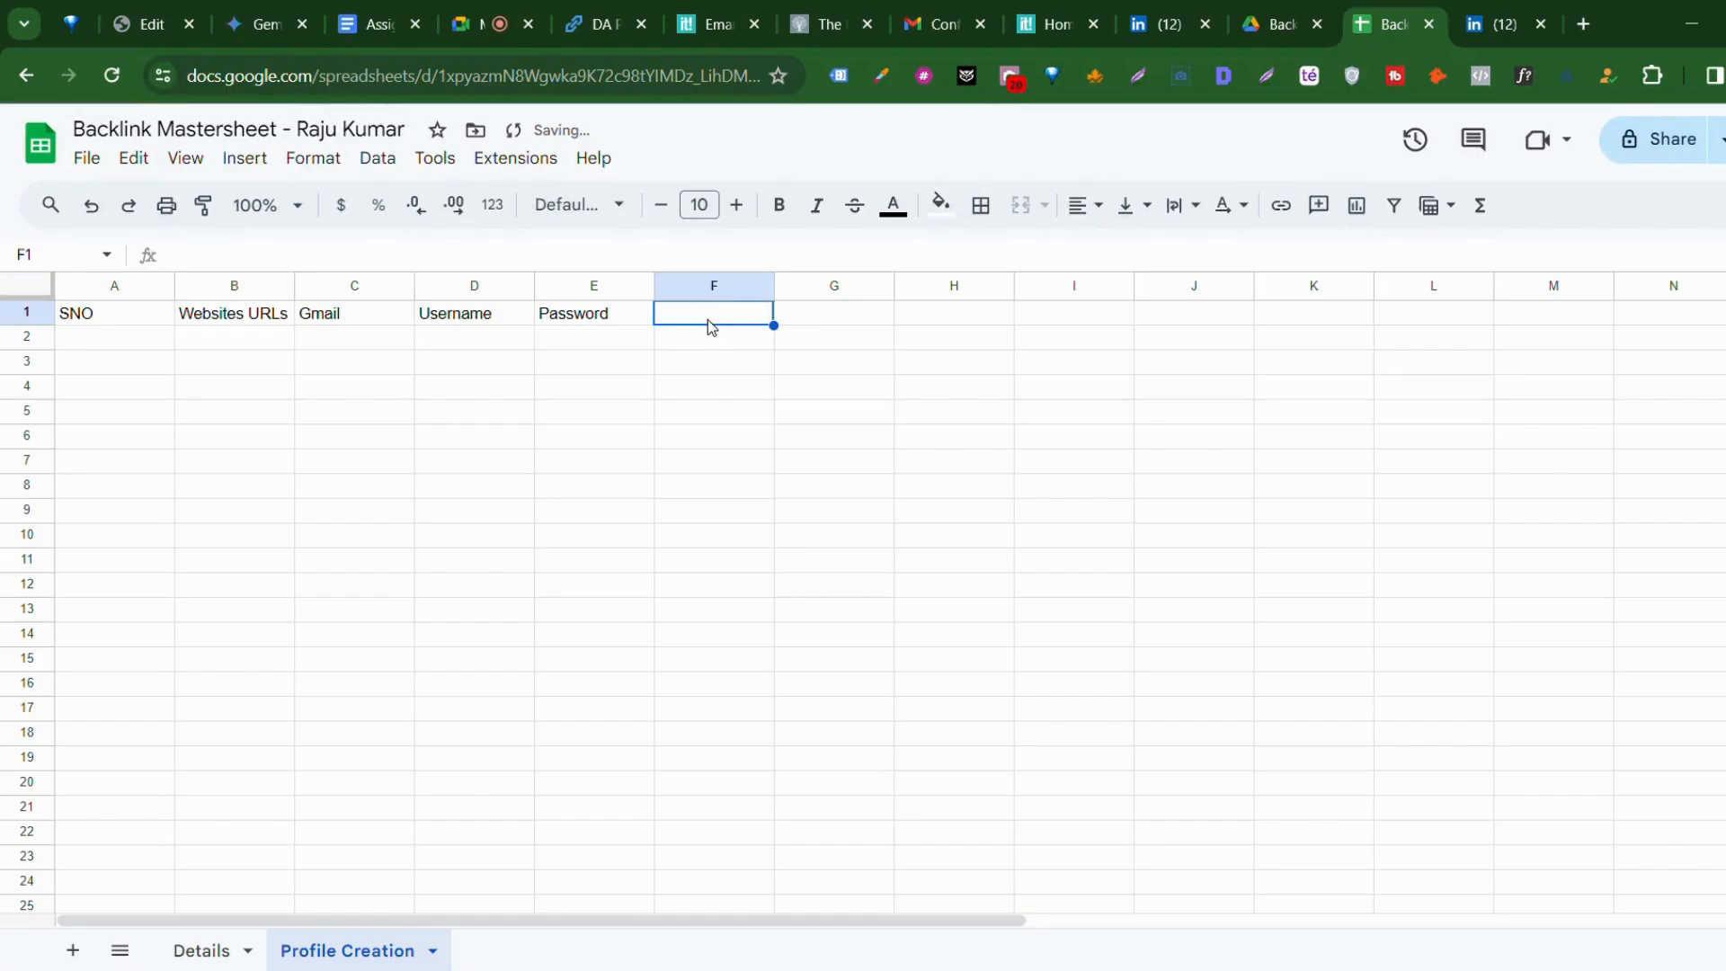
text(Title)
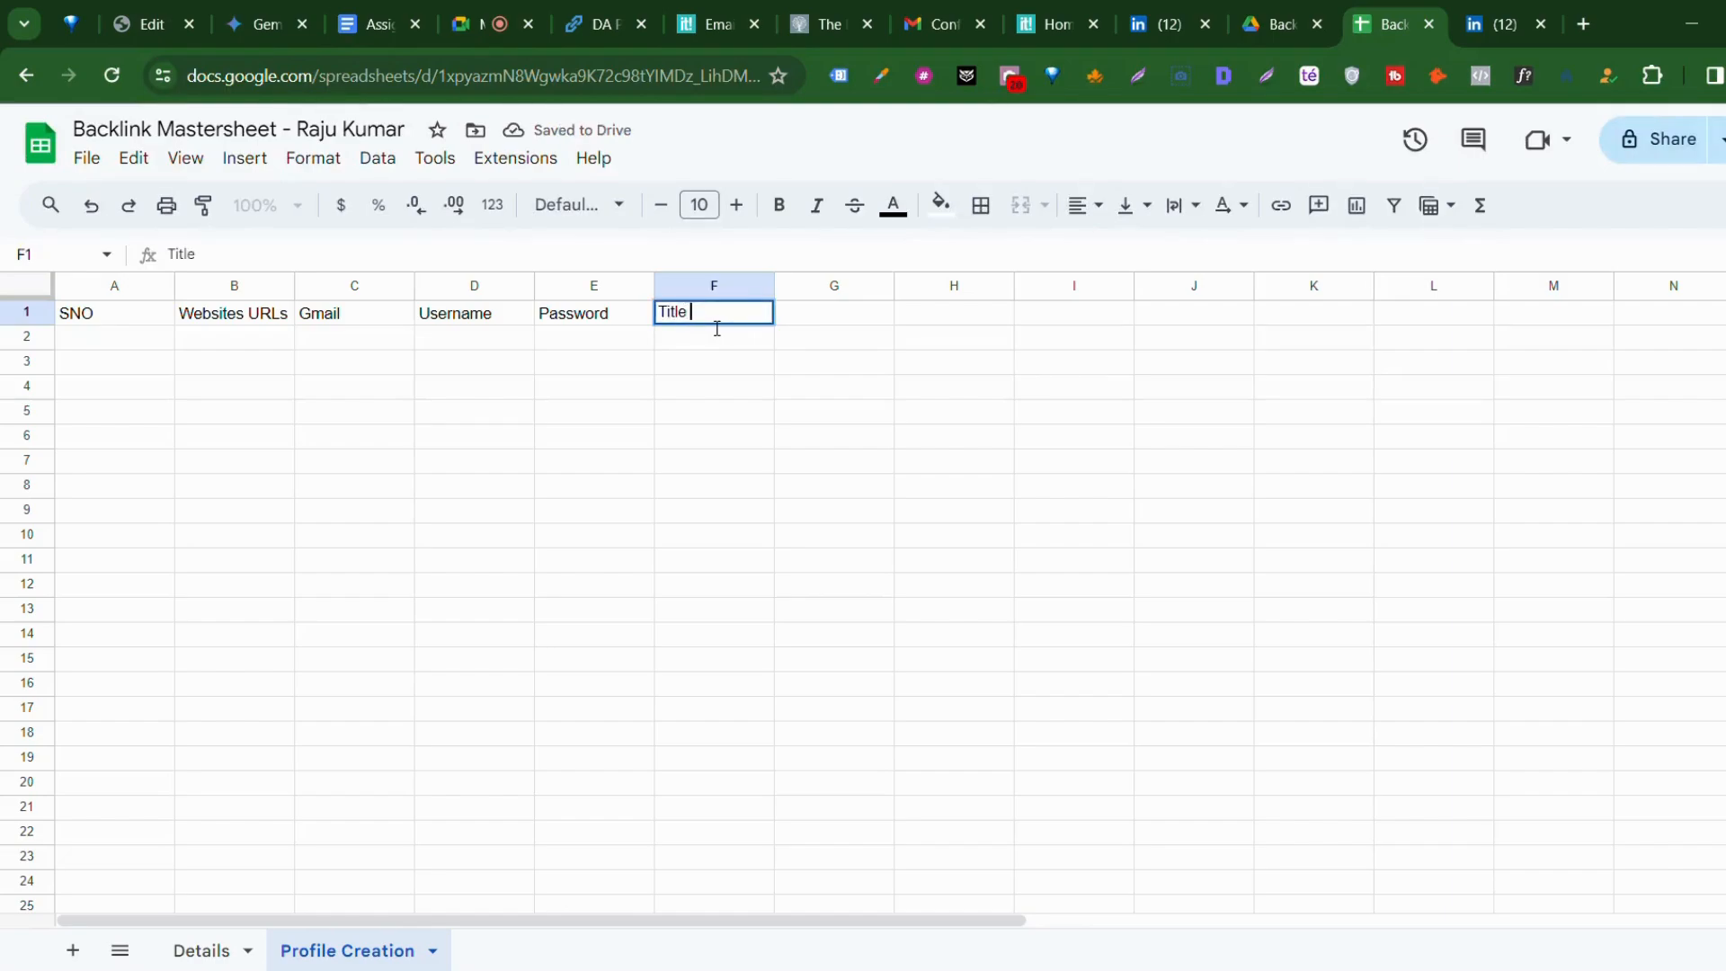
click(836, 319)
Step: Head G1 to I1 with Bio, Backlinks and Status
text(DEs)
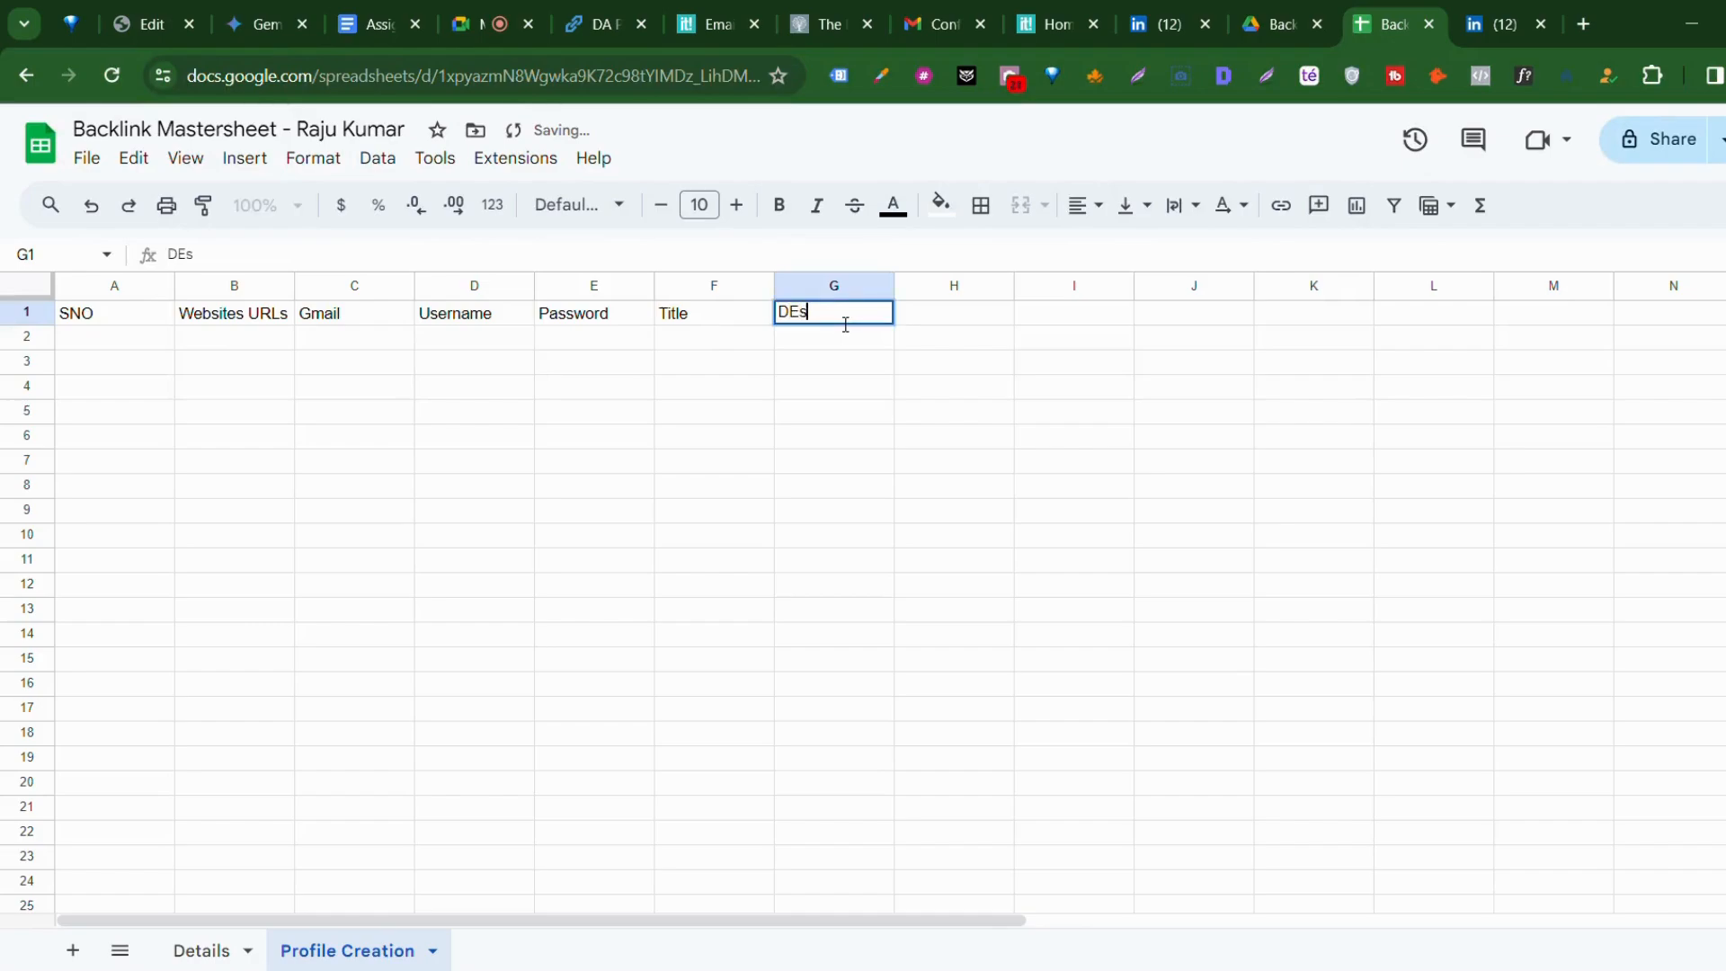
text(escri)
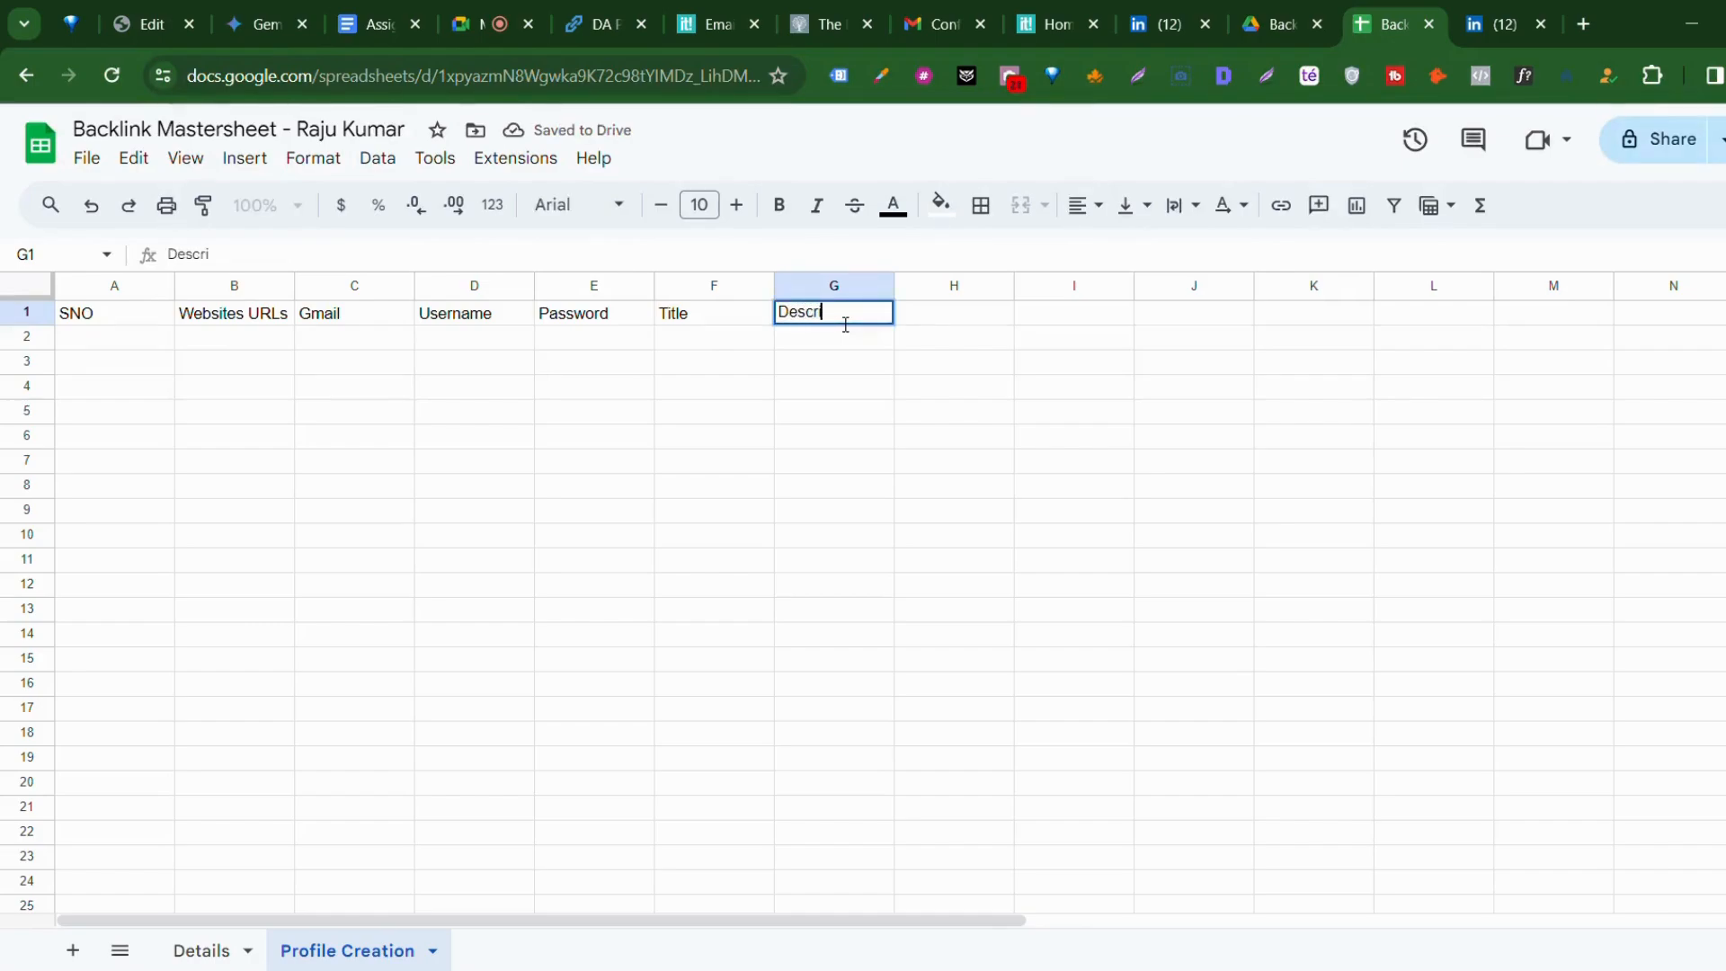
text(ption)
key(ctrl+a)
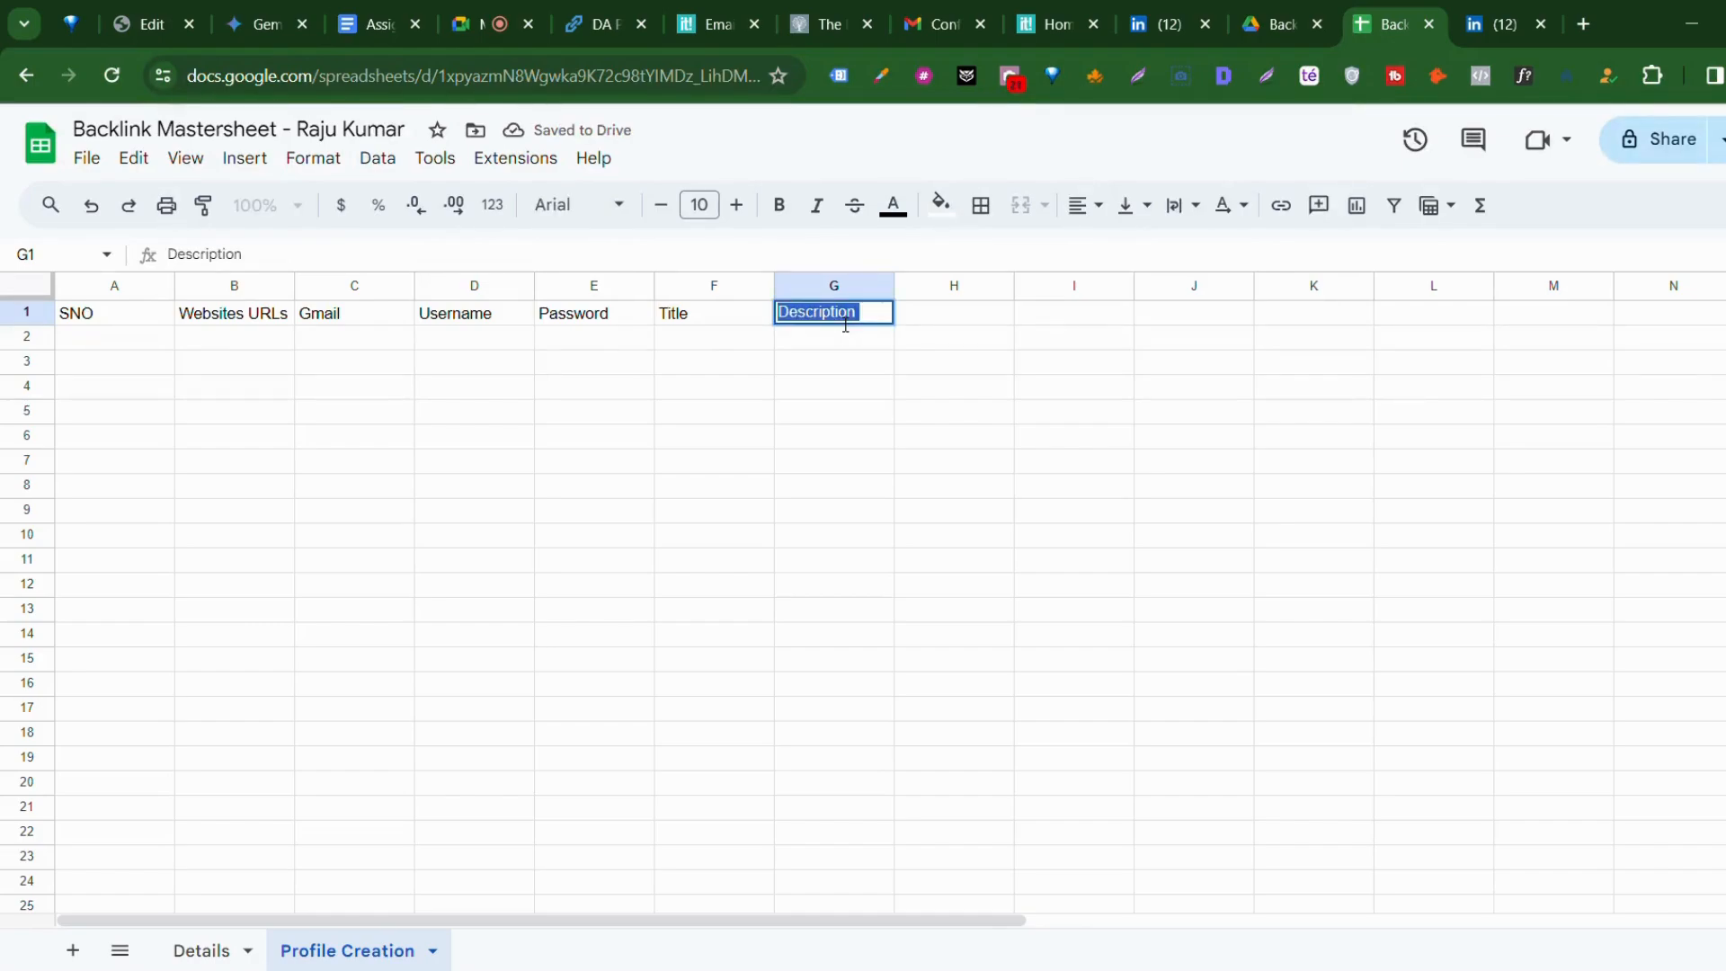
text(BIO)
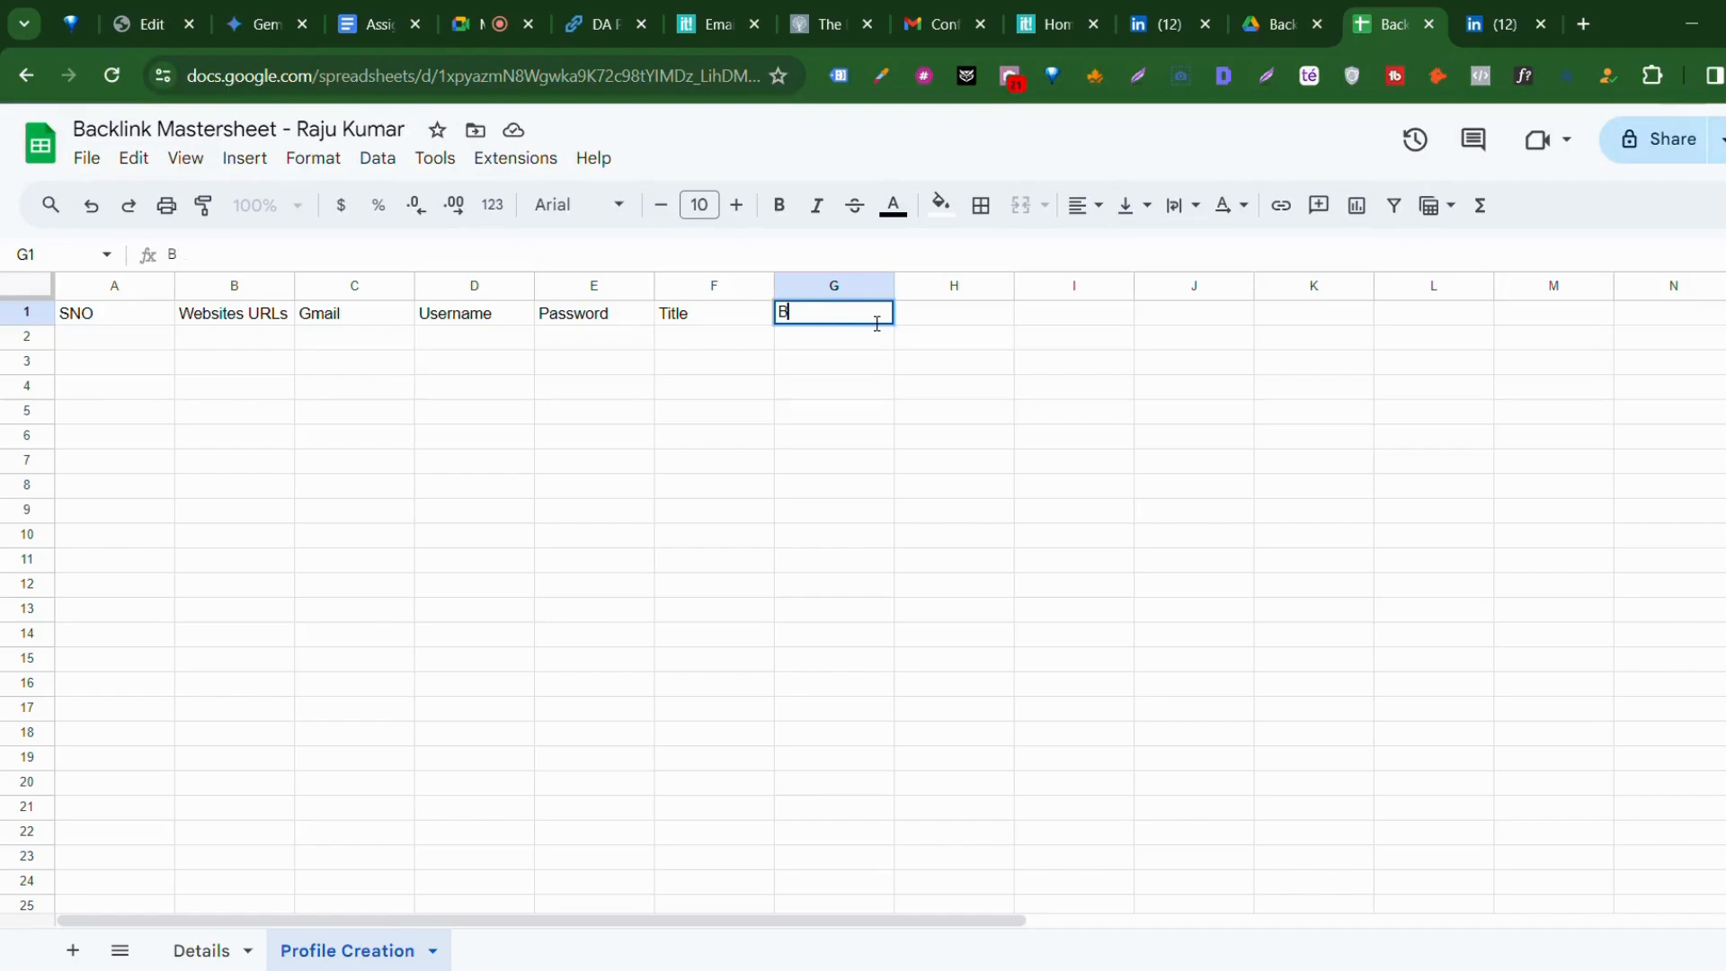
click(947, 311)
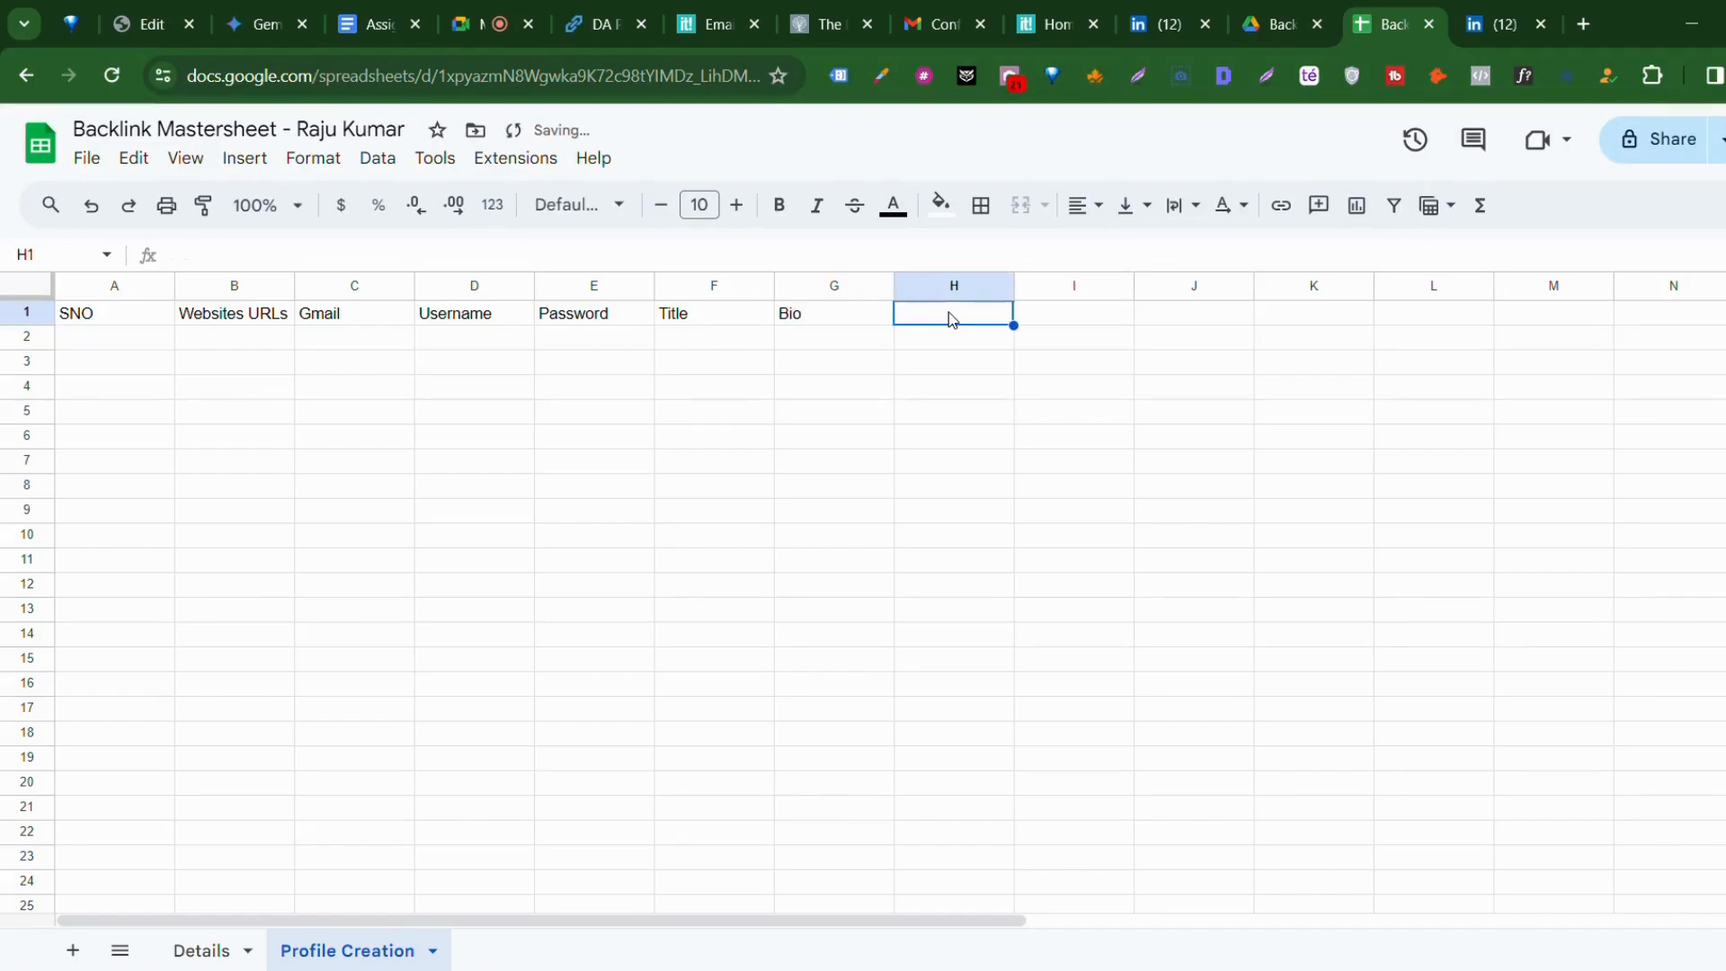
text(Bac)
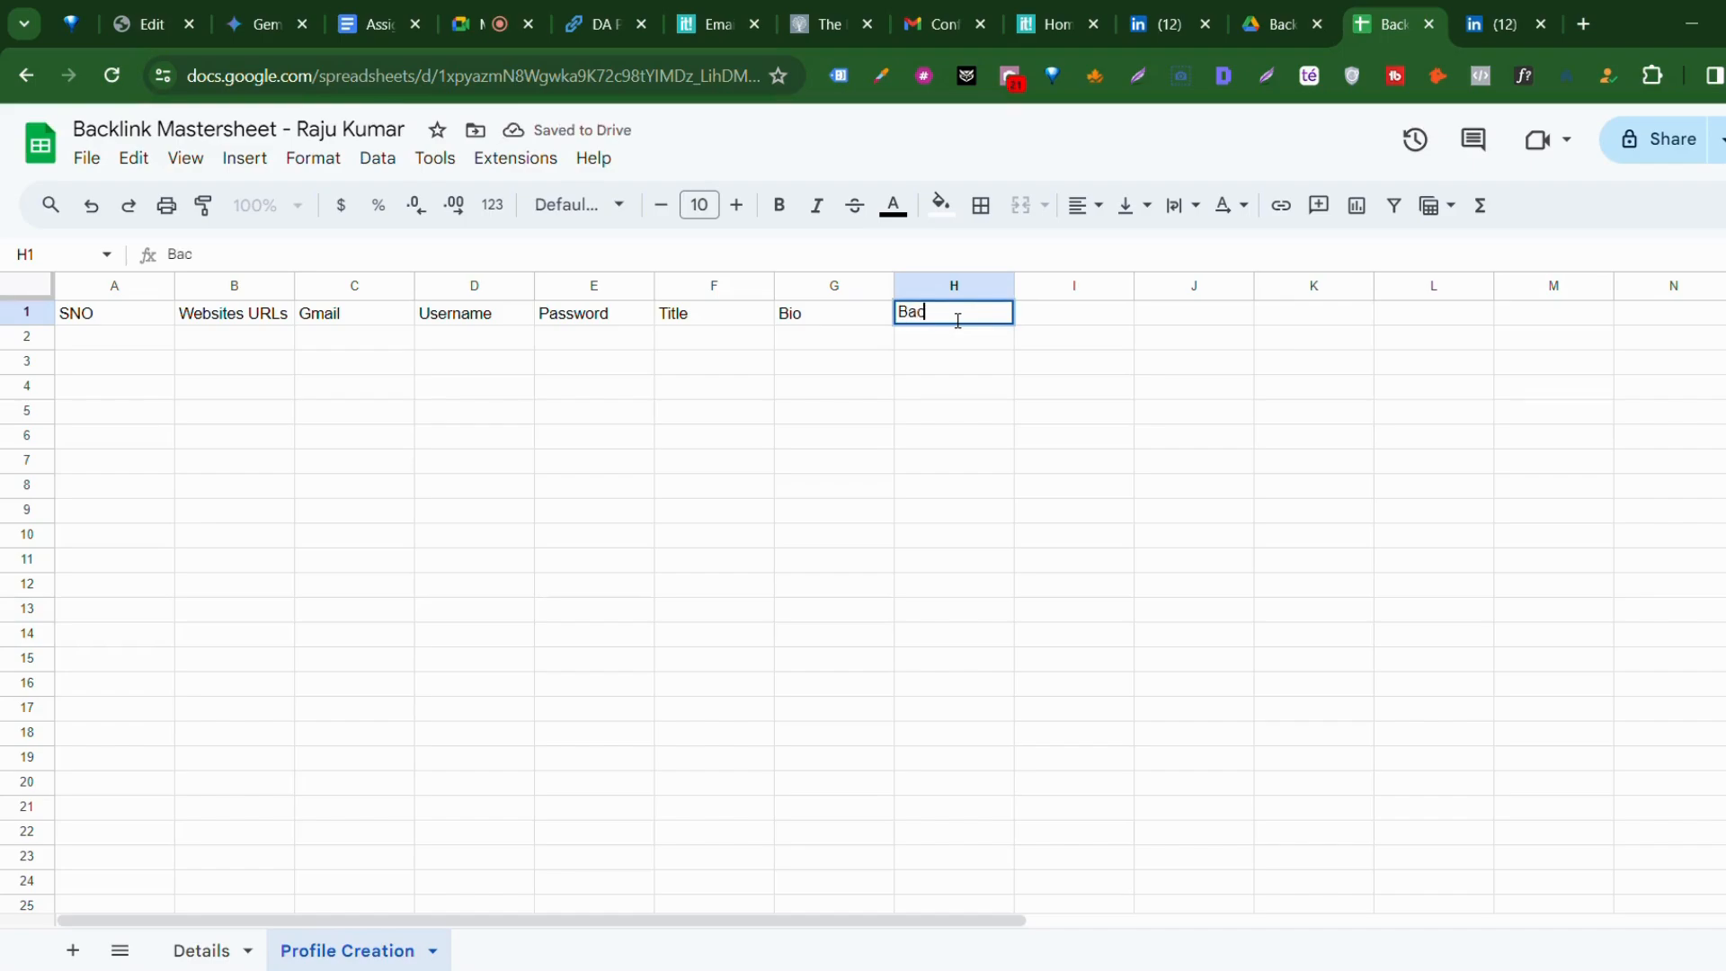
text(klinks)
click(1061, 321)
text(S)
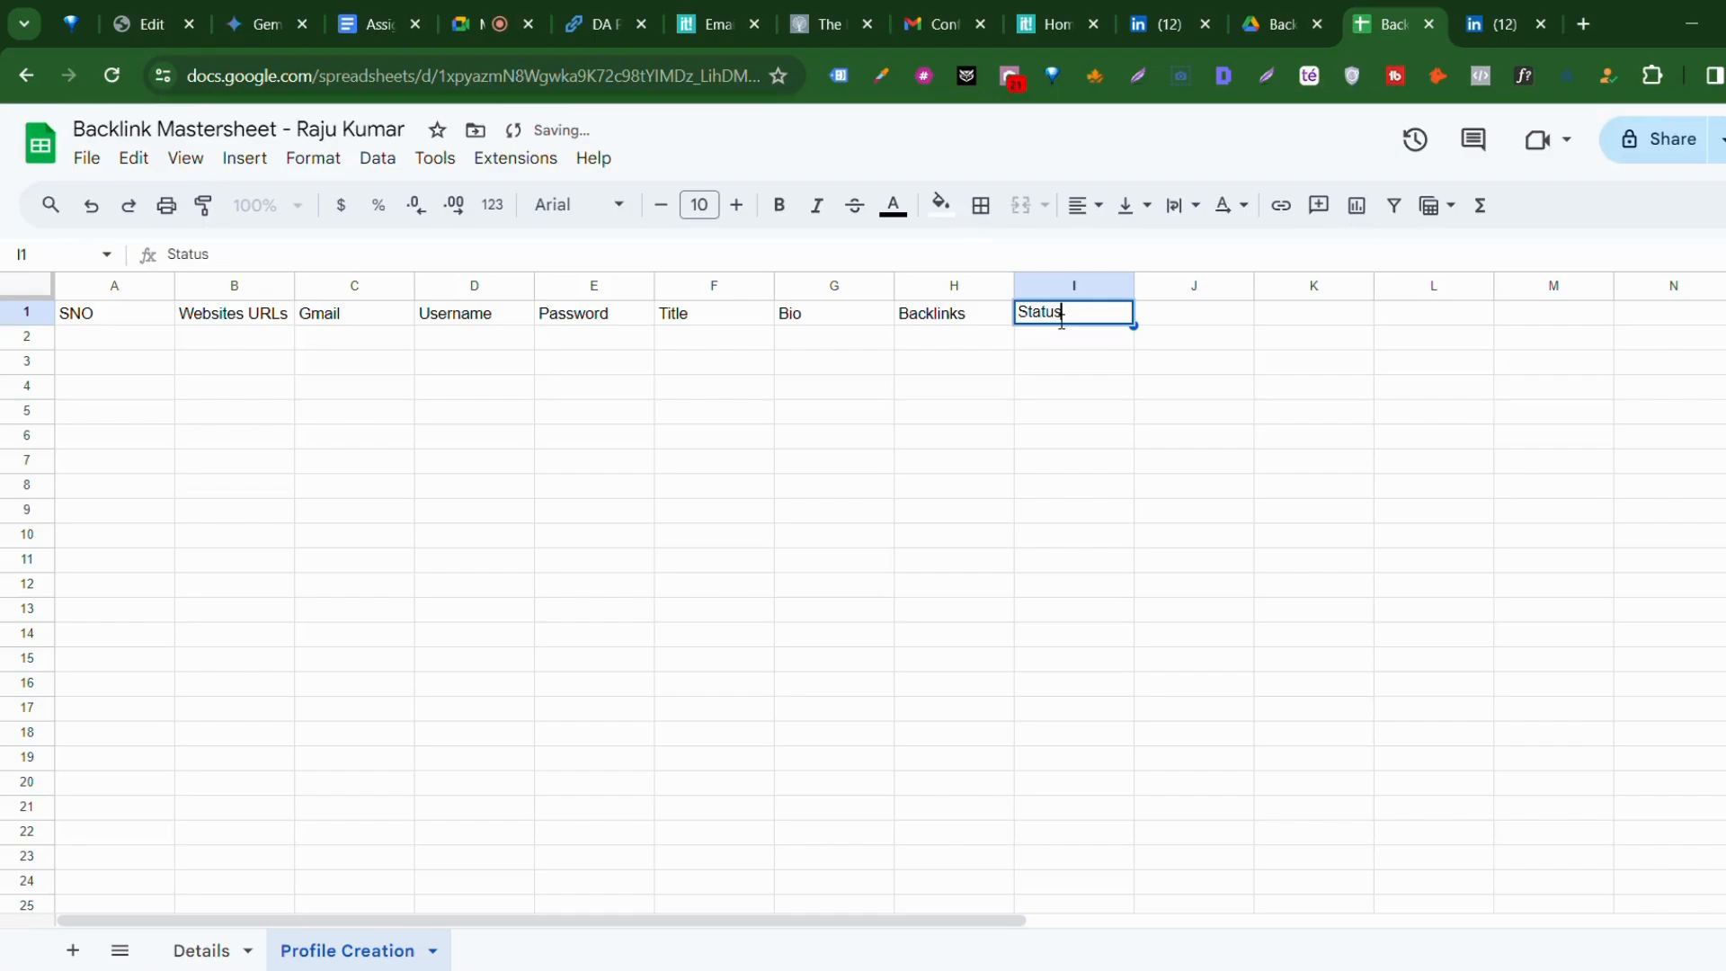
text(tatus)
click(818, 439)
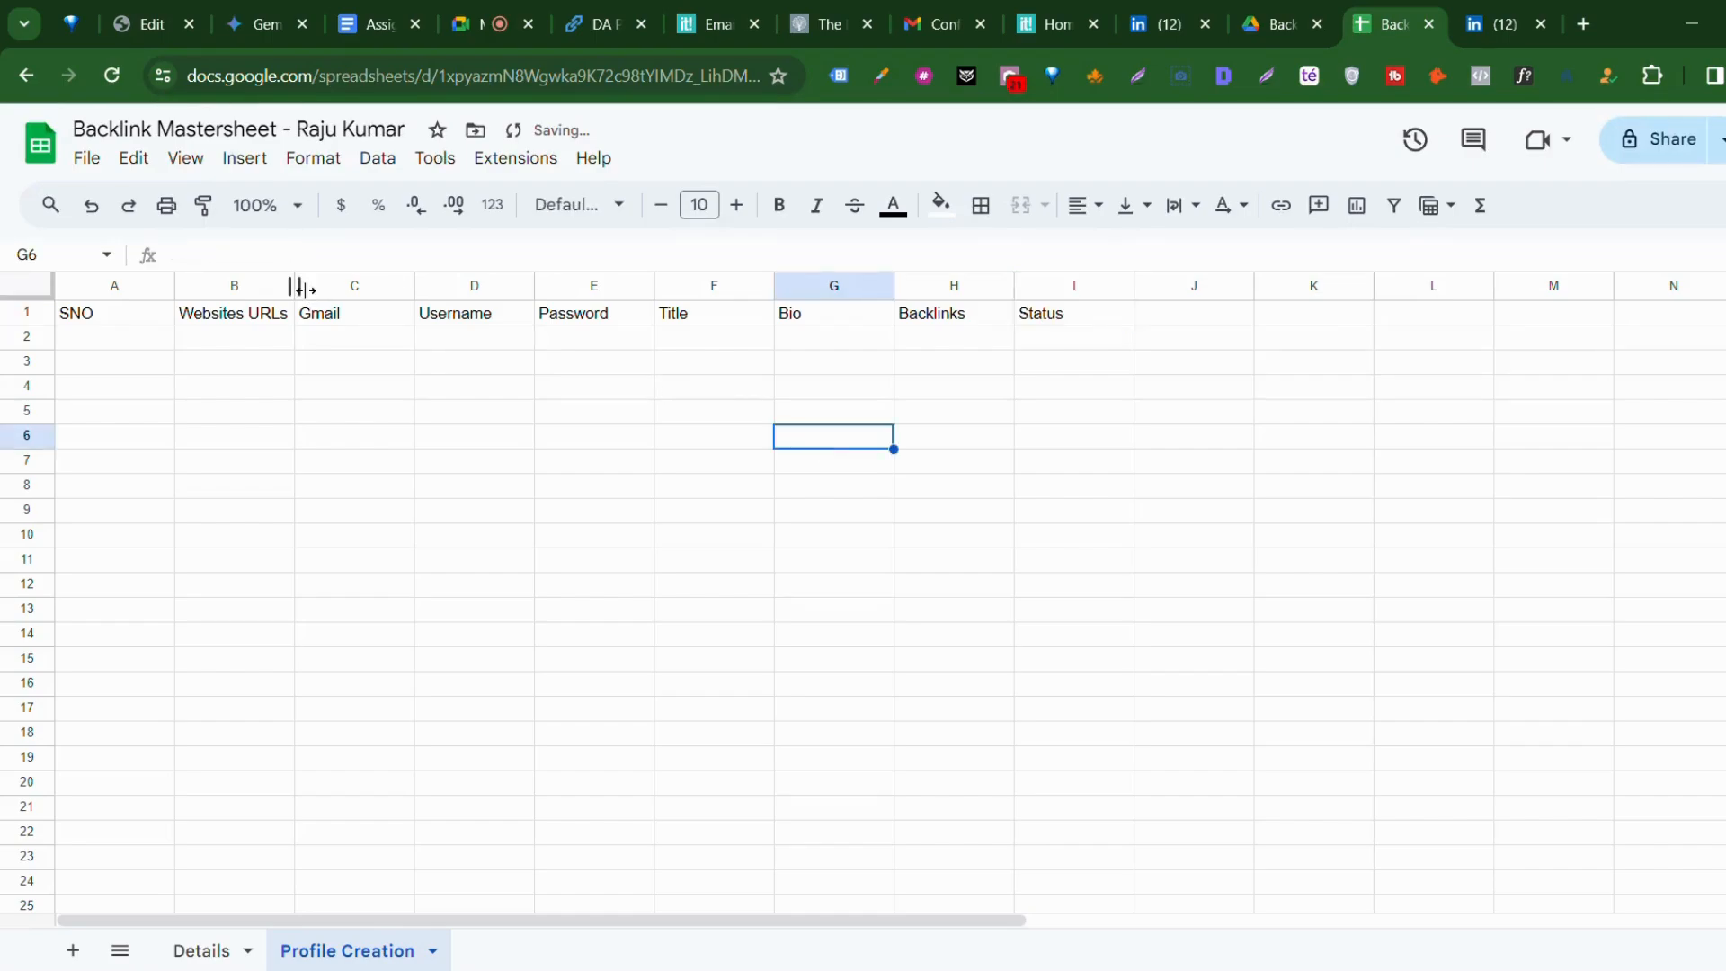
Step: Widen the Websites URLs column B and narrow the SNO column A
drag(296, 286, 516, 286)
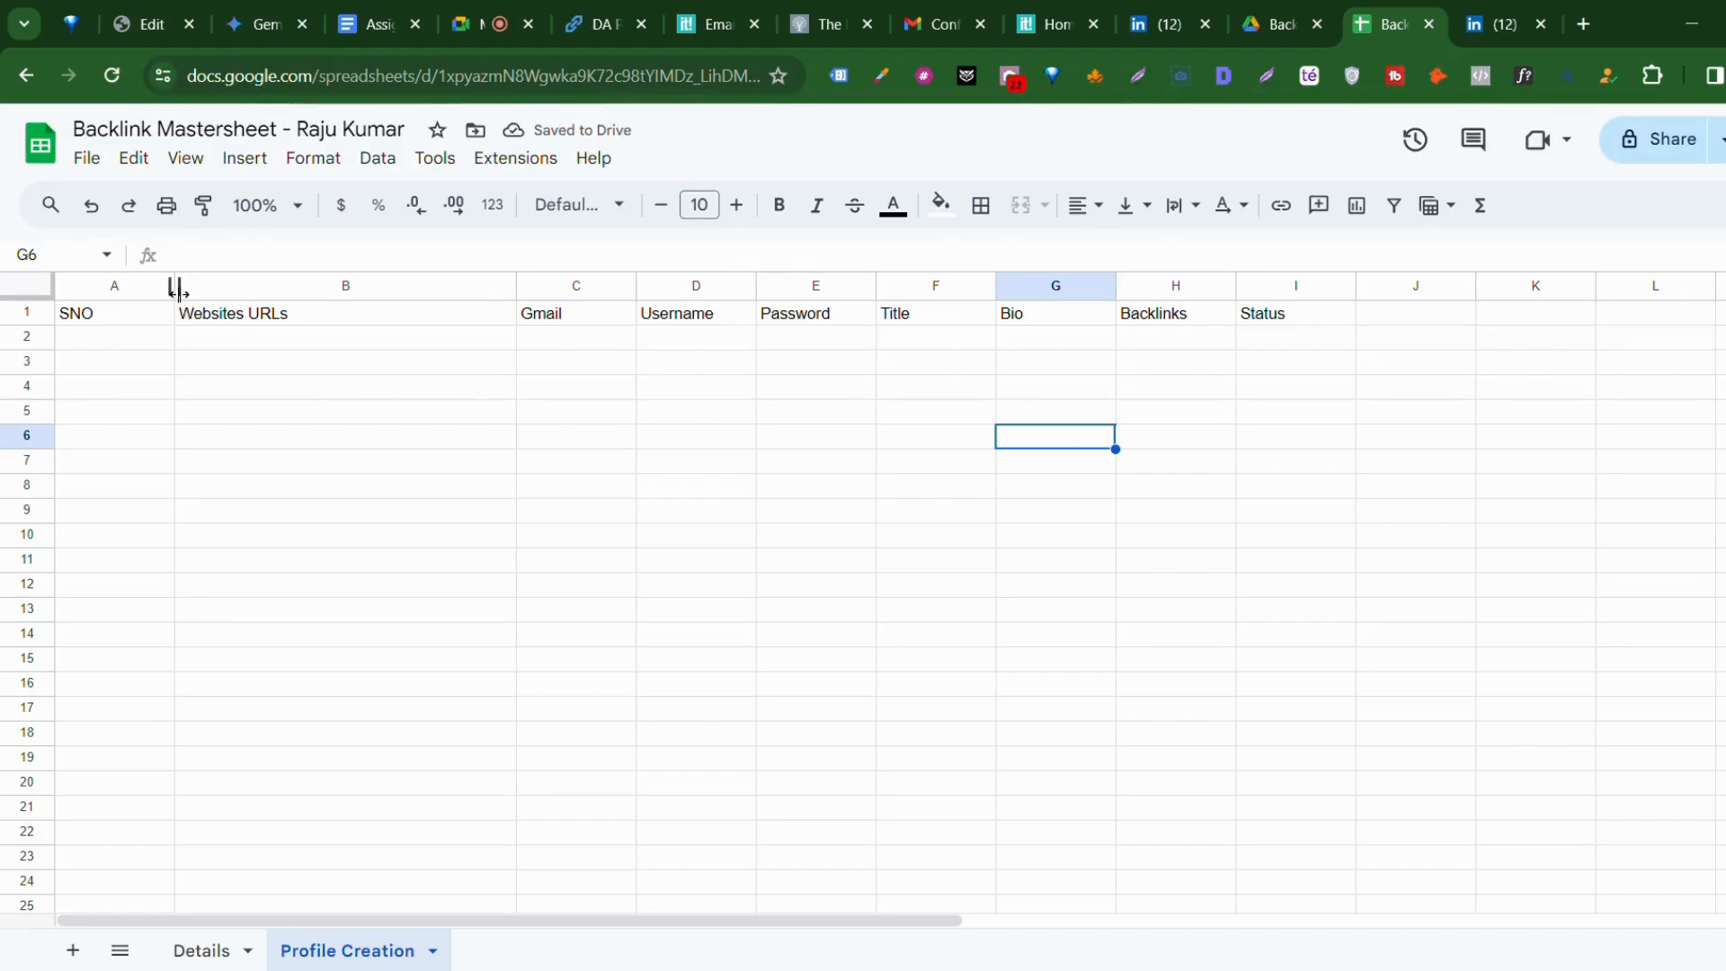
drag(177, 288, 119, 286)
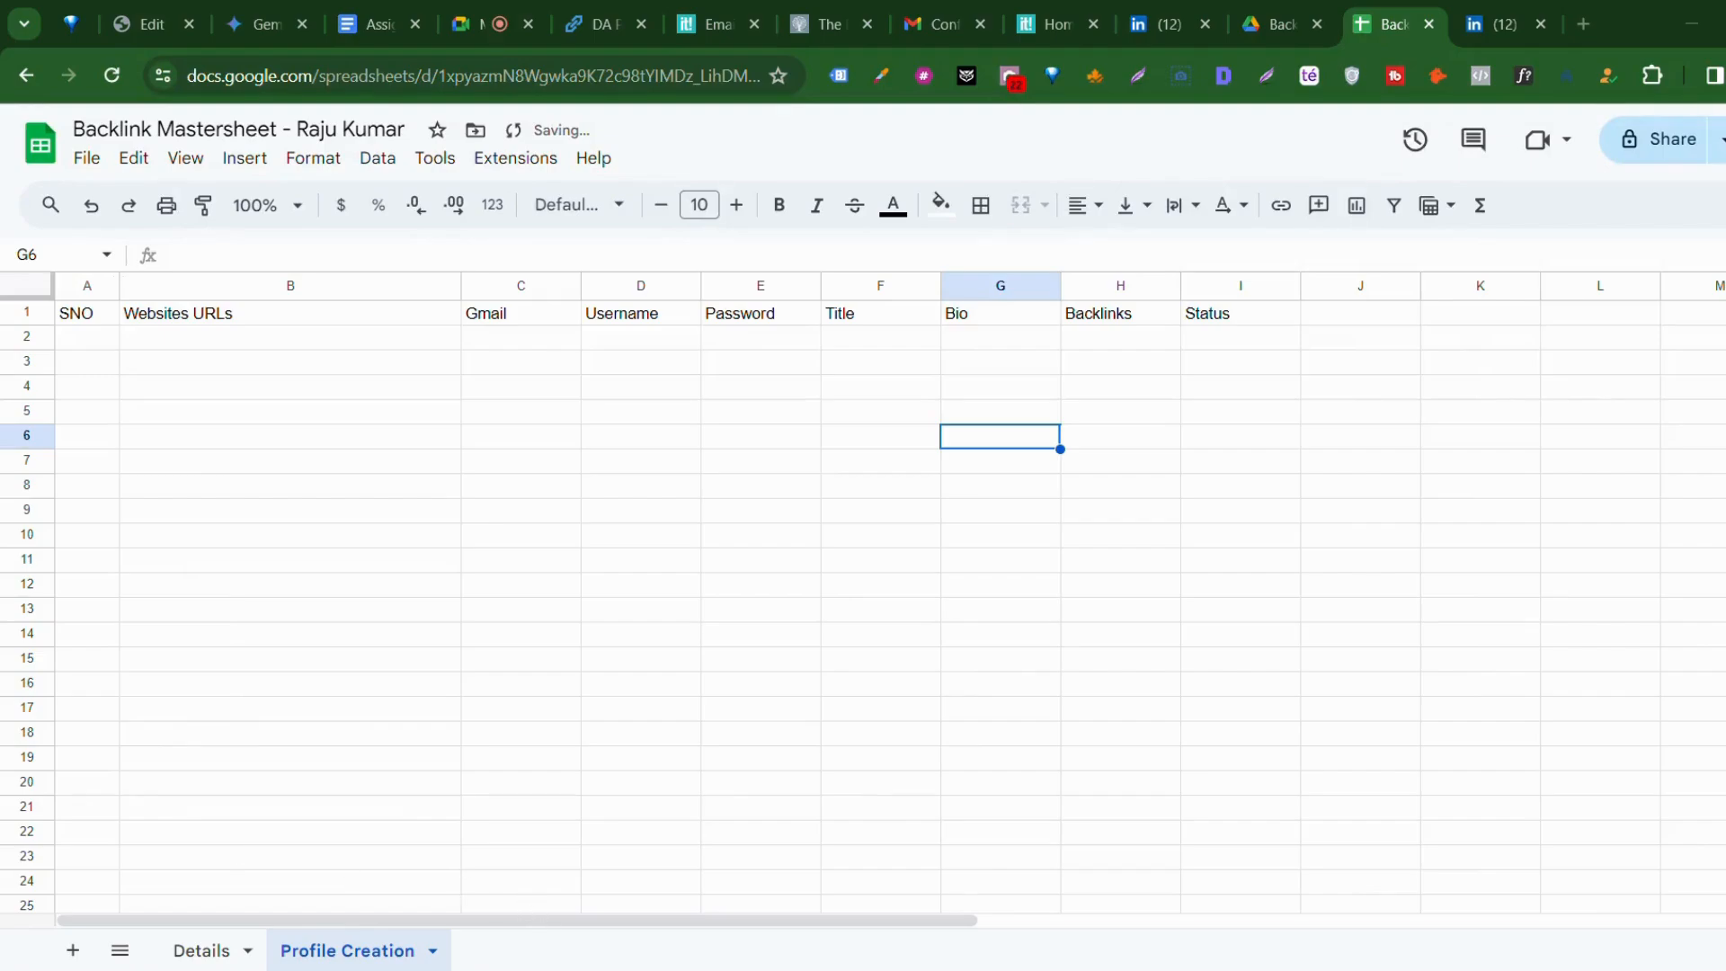
Step: Paste the 17 website URLs into B2 and enter serial numbers 1–4 in A2:A5
click(275, 341)
text(https://medium.com/ https://in.pinterest.com/ https://www.quora.com/ https://www.blogger.com/ https://www.reddit.com/ https://substack.com/ https://vocal.media/ livejournal.com storeboard.com evernote.com tumblr.com mioola.com scoop.it notion.so anotepad.com list.ly padlet.com)
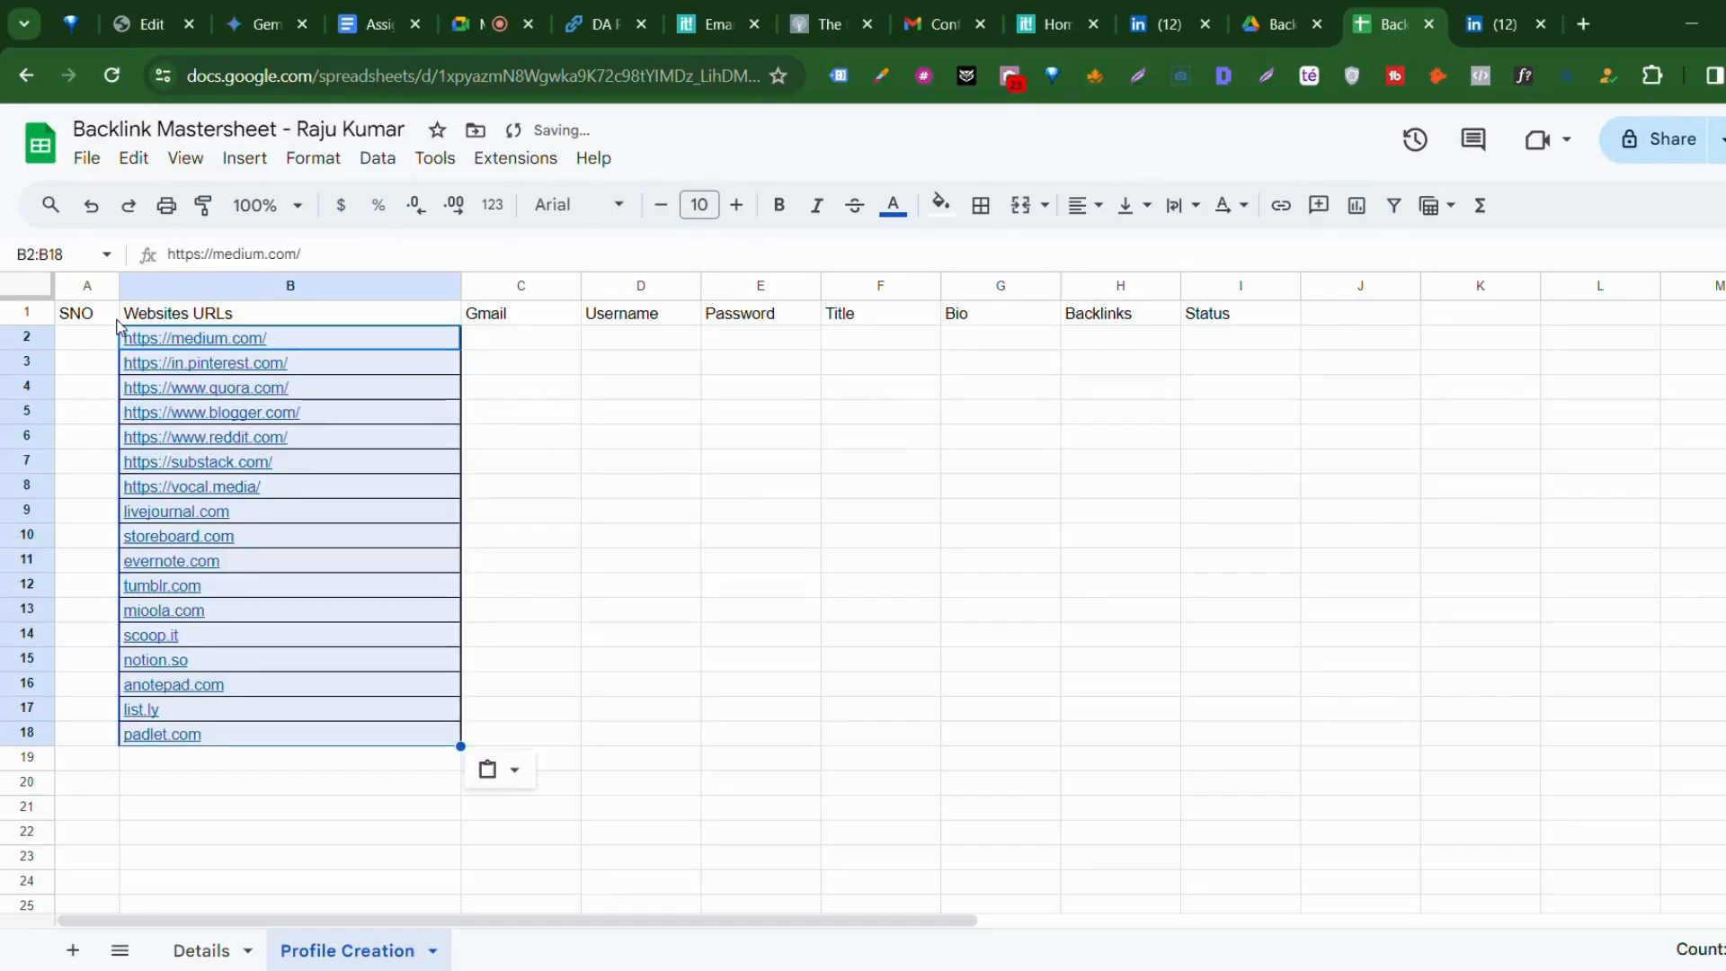
click(63, 337)
text(12)
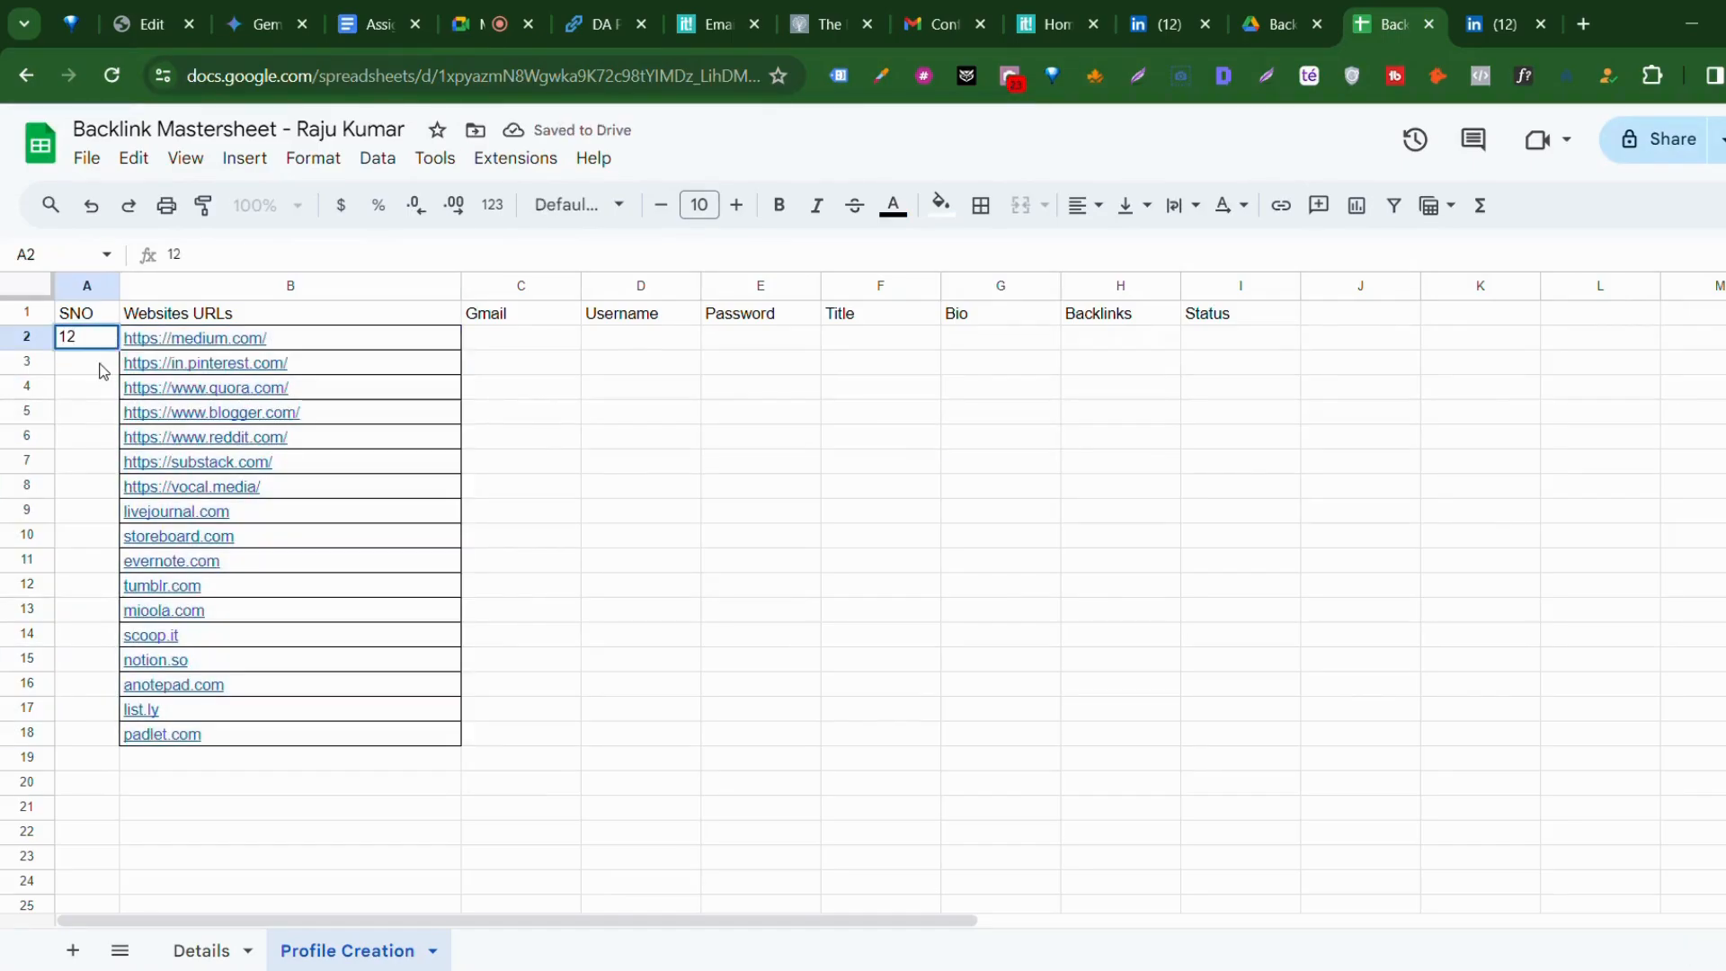
key(BackSpace)
key(Return)
text(2)
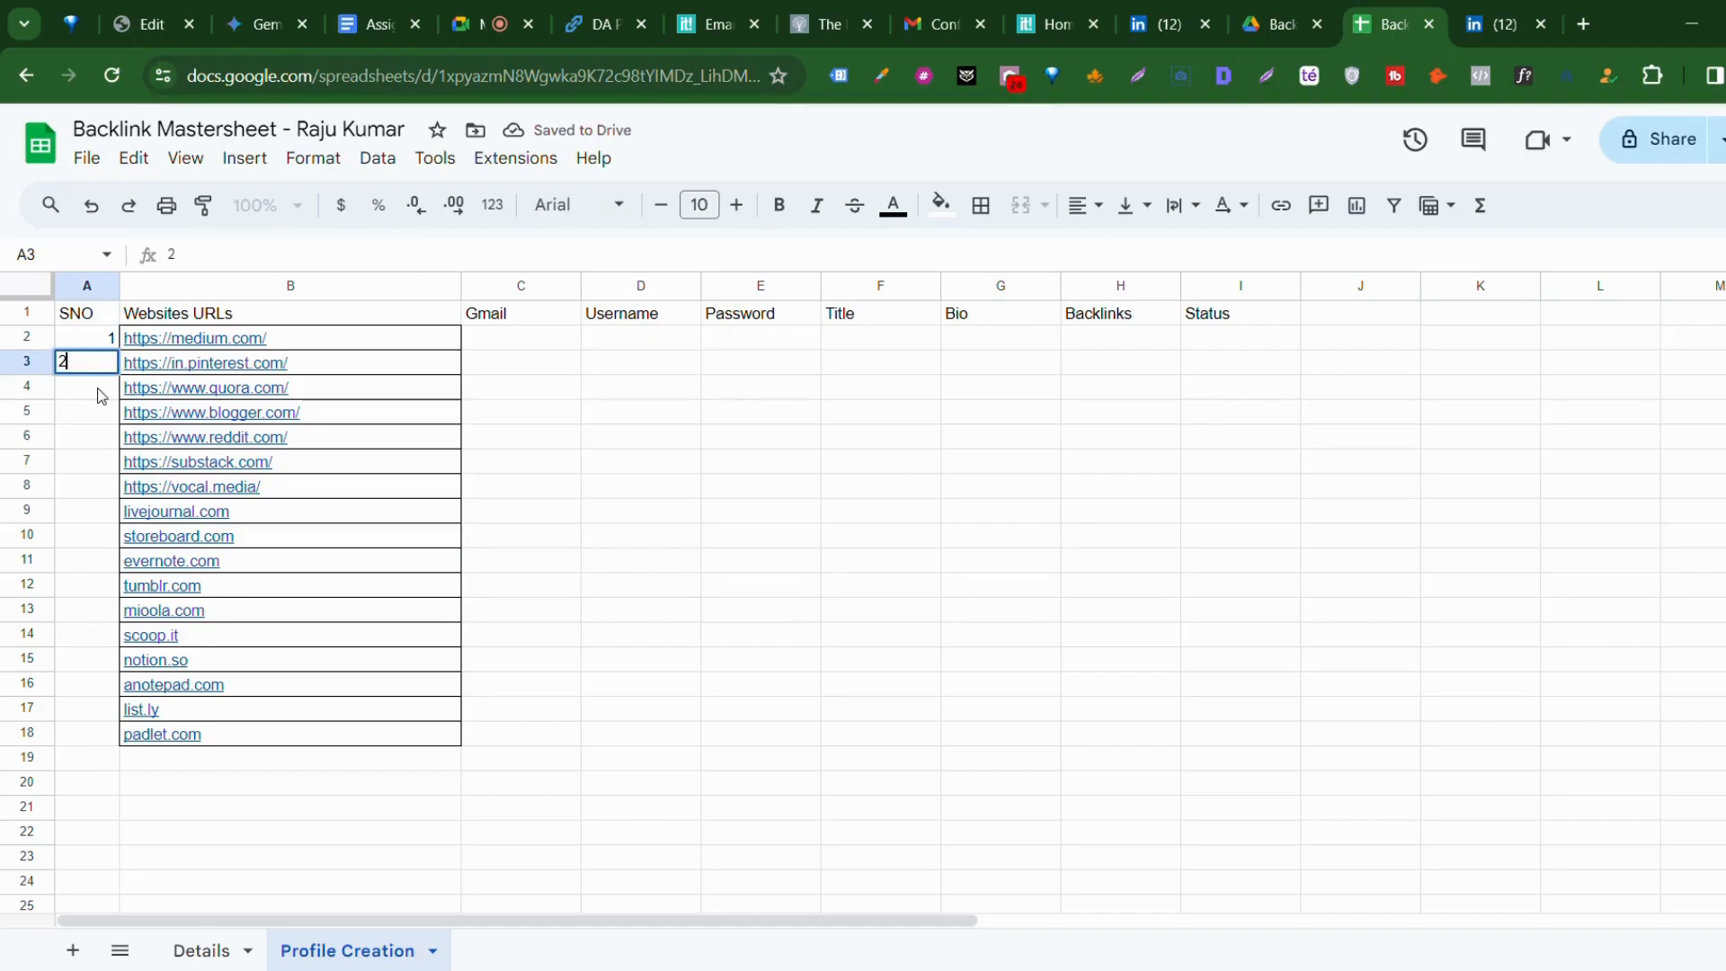
key(Return)
text(3)
key(Return)
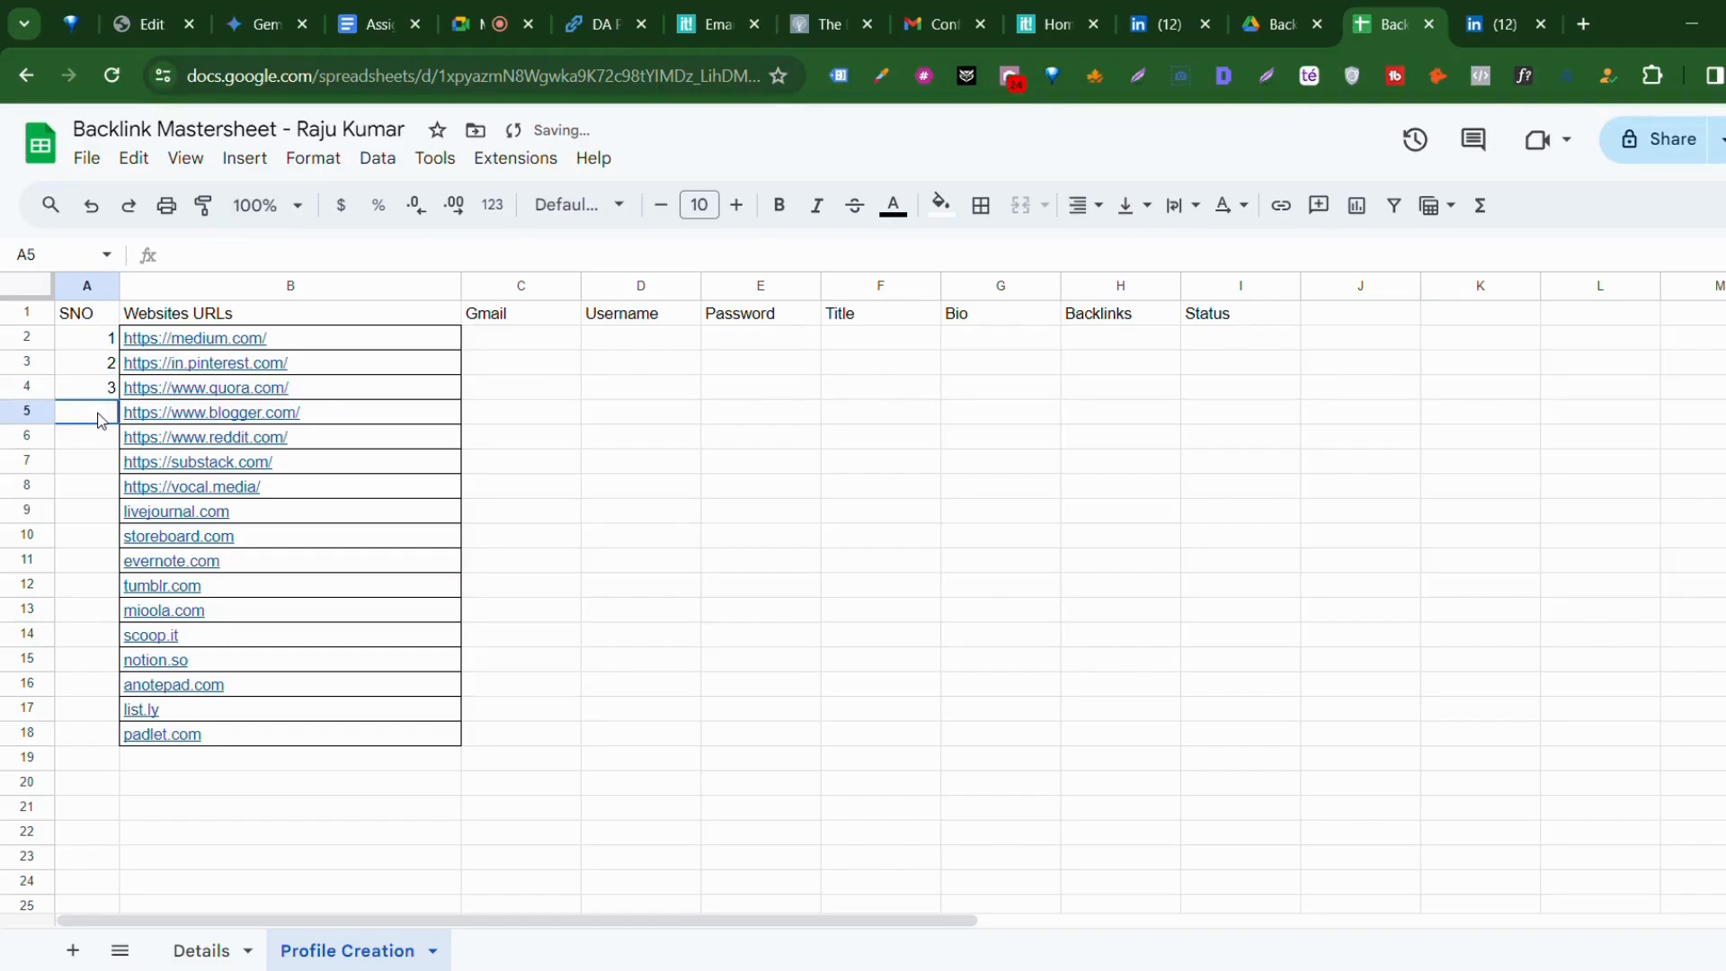
text(4)
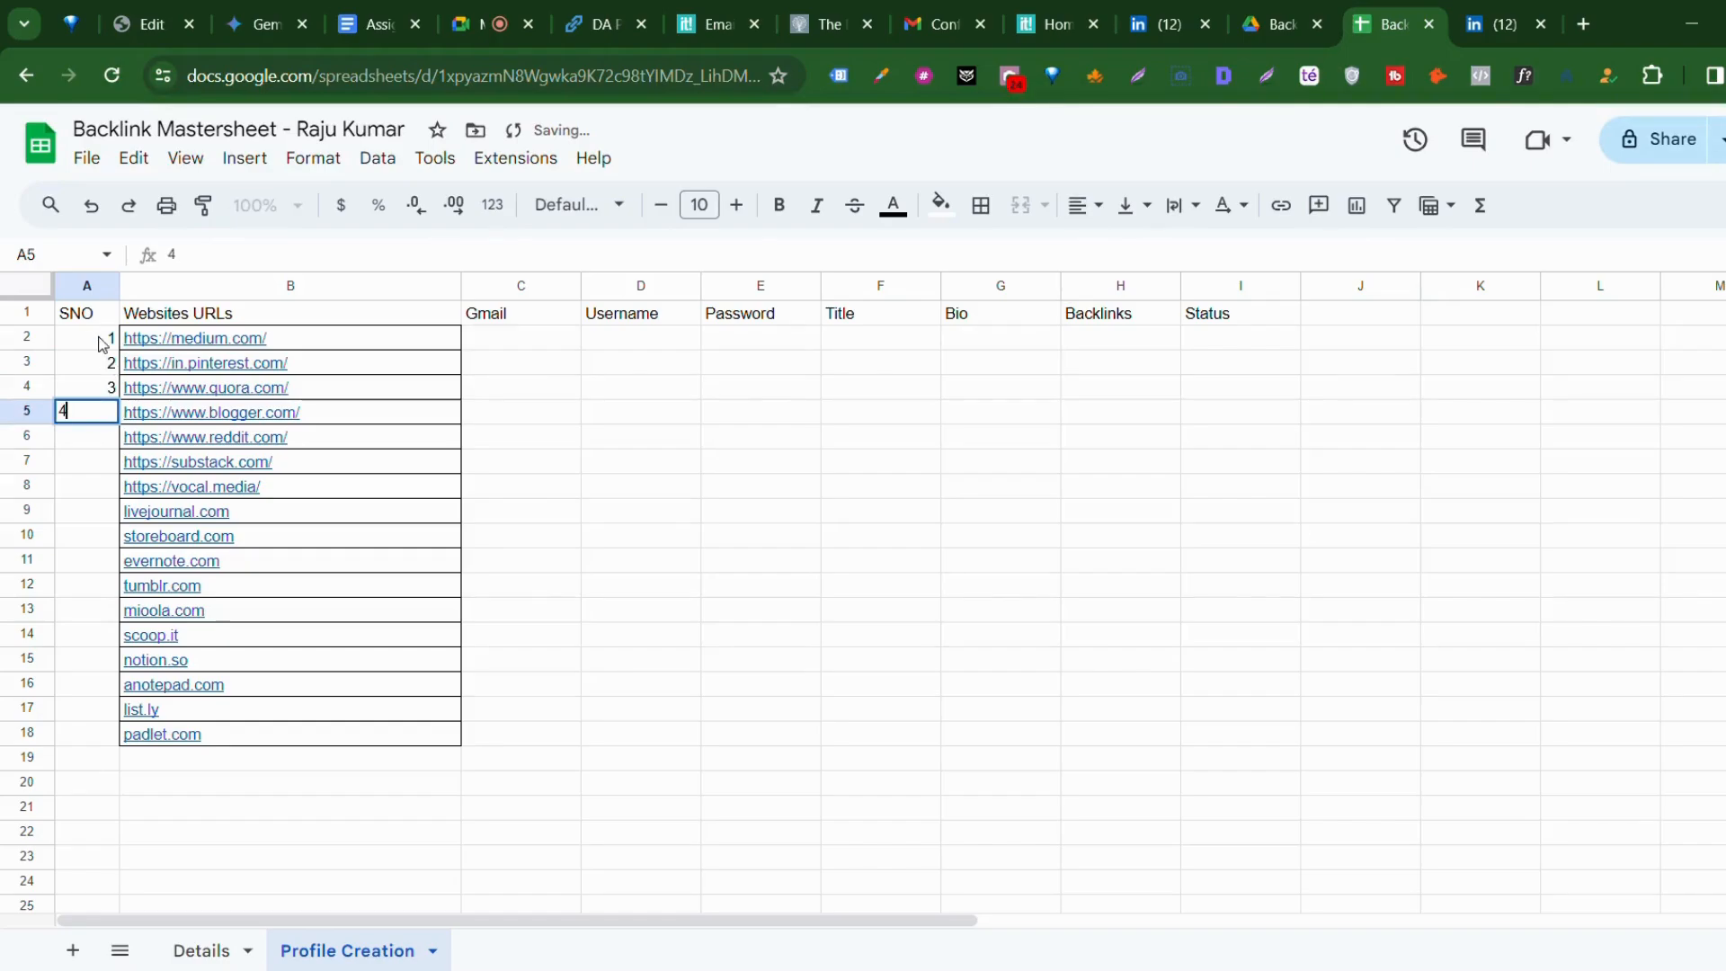
Step: Fill the SNO numbering down to 17 in row 18 and centre-align column A
drag(103, 339, 104, 412)
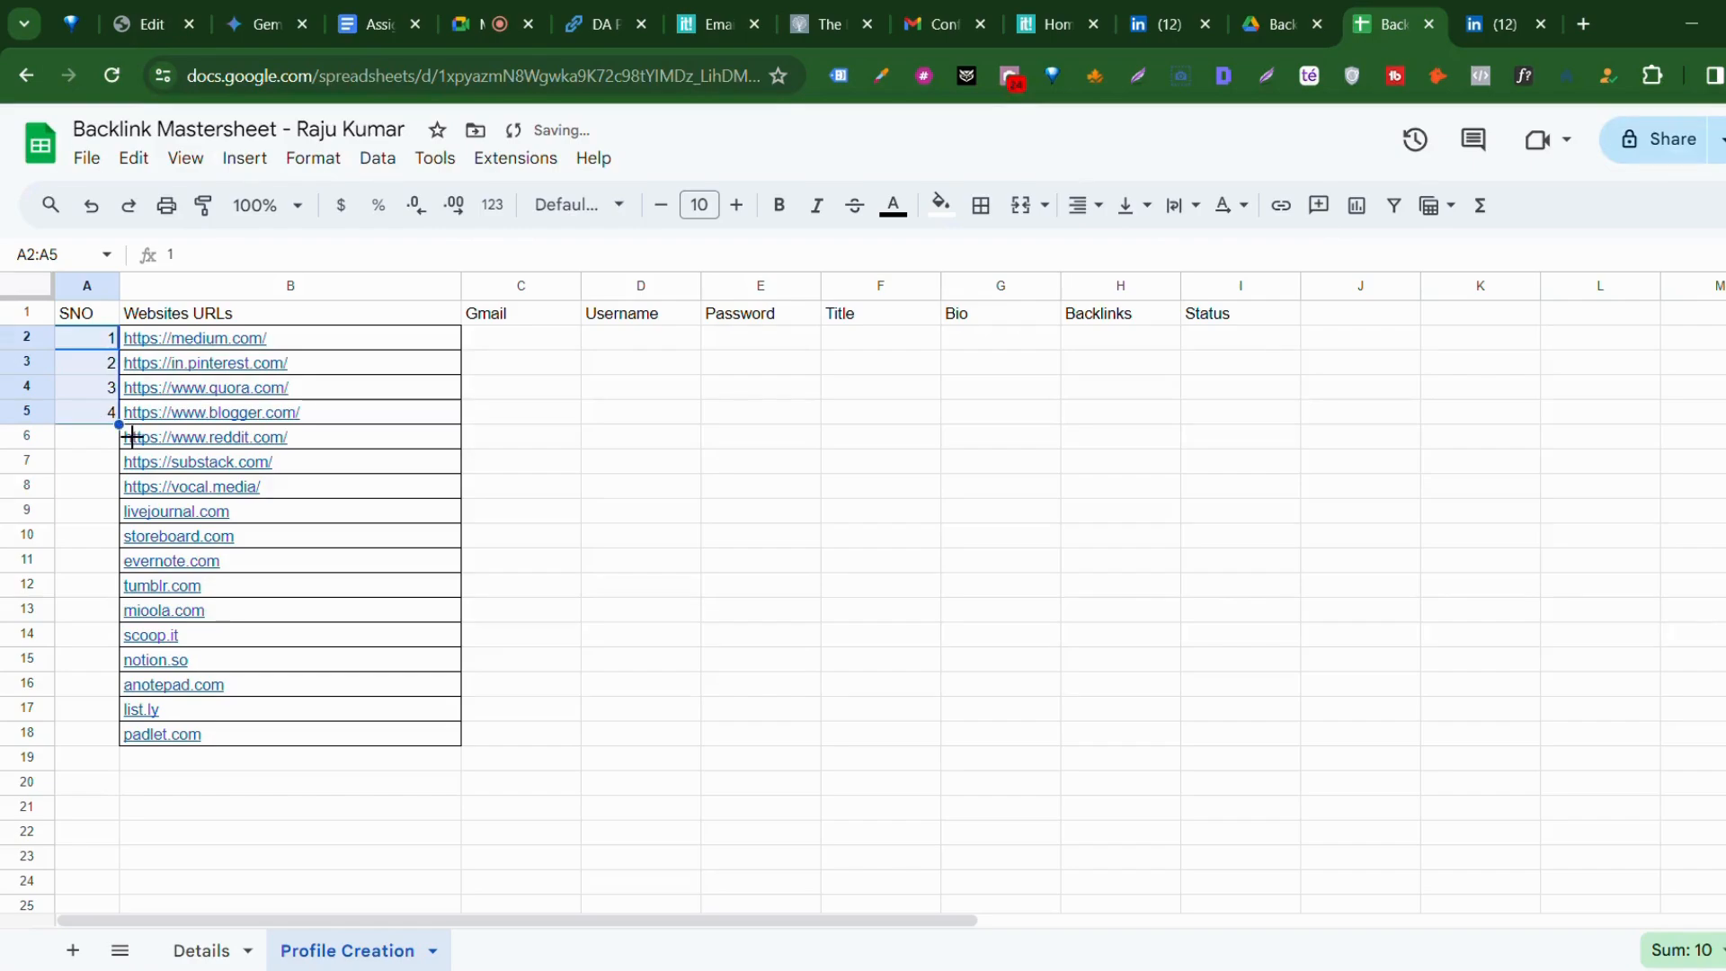
double_click(133, 436)
click(67, 281)
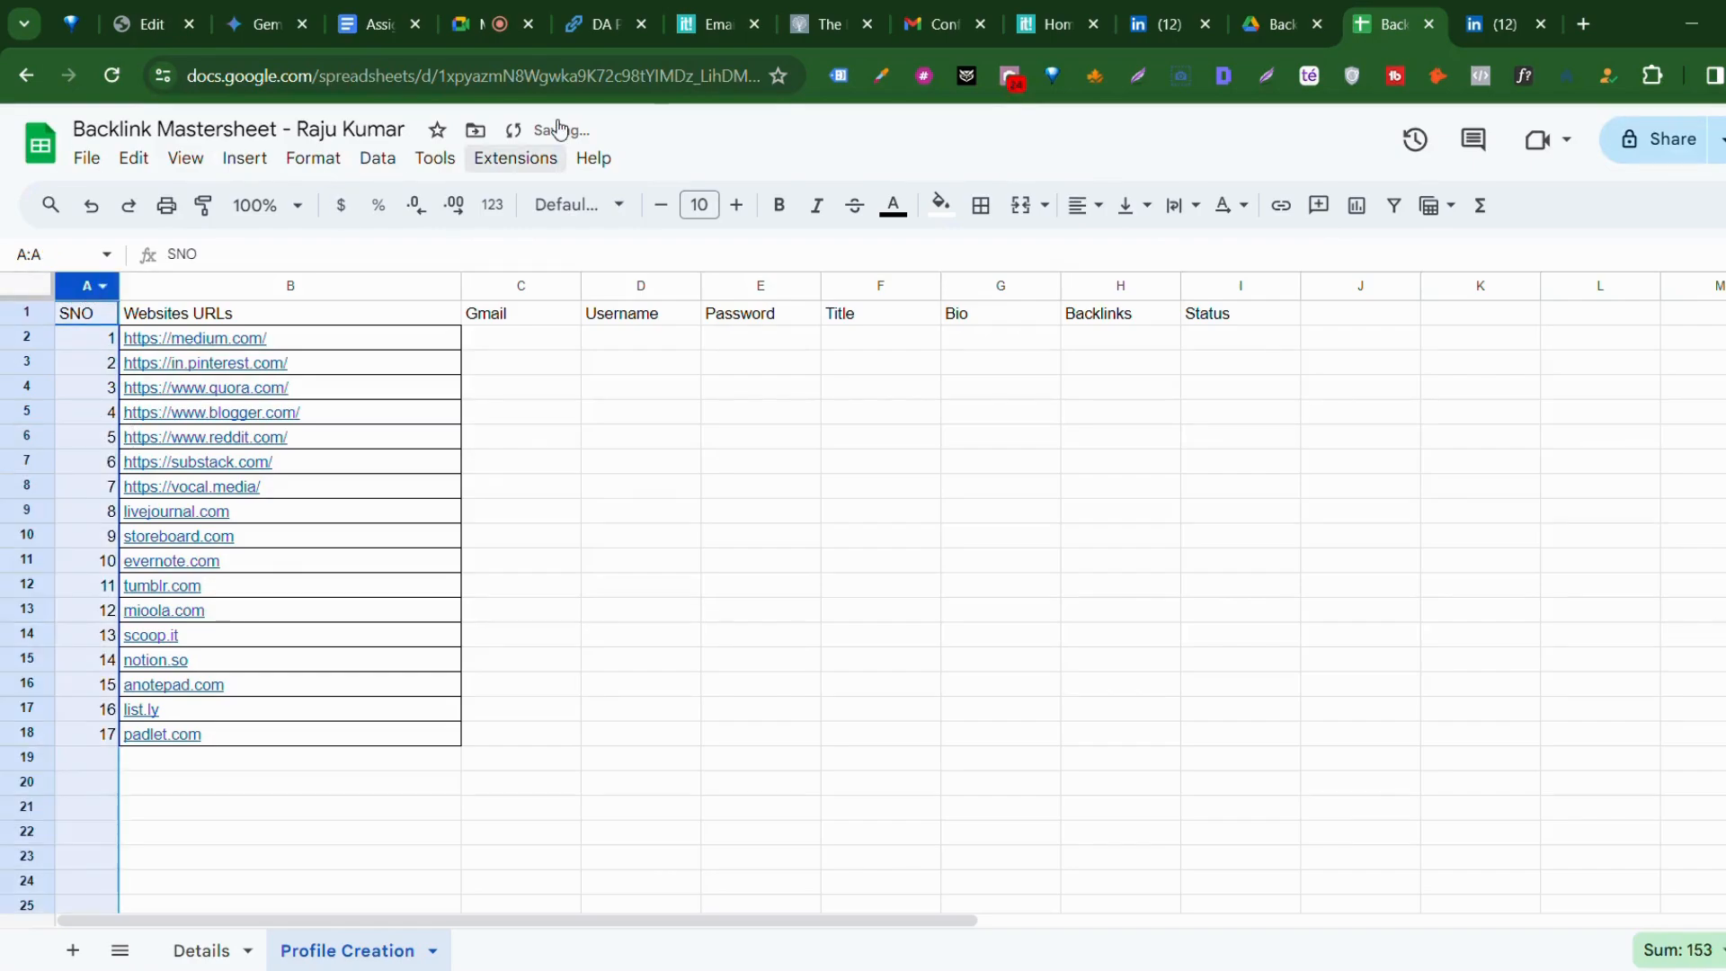
click(1090, 205)
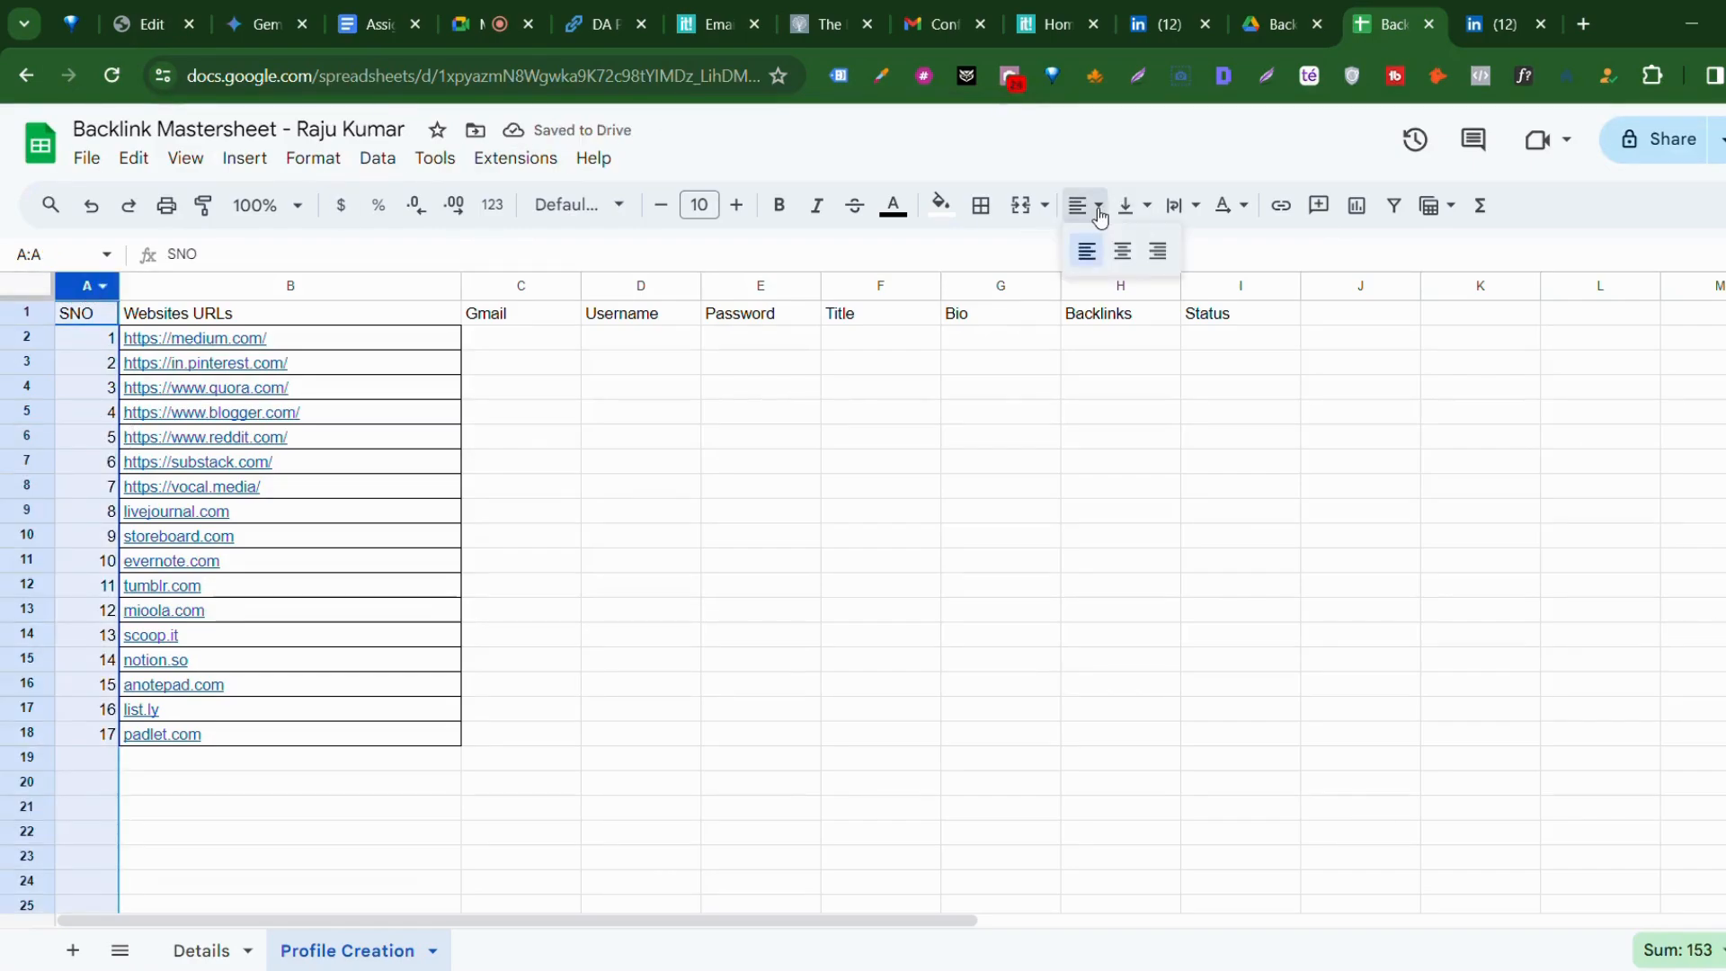
click(1139, 257)
drag(90, 316, 1215, 739)
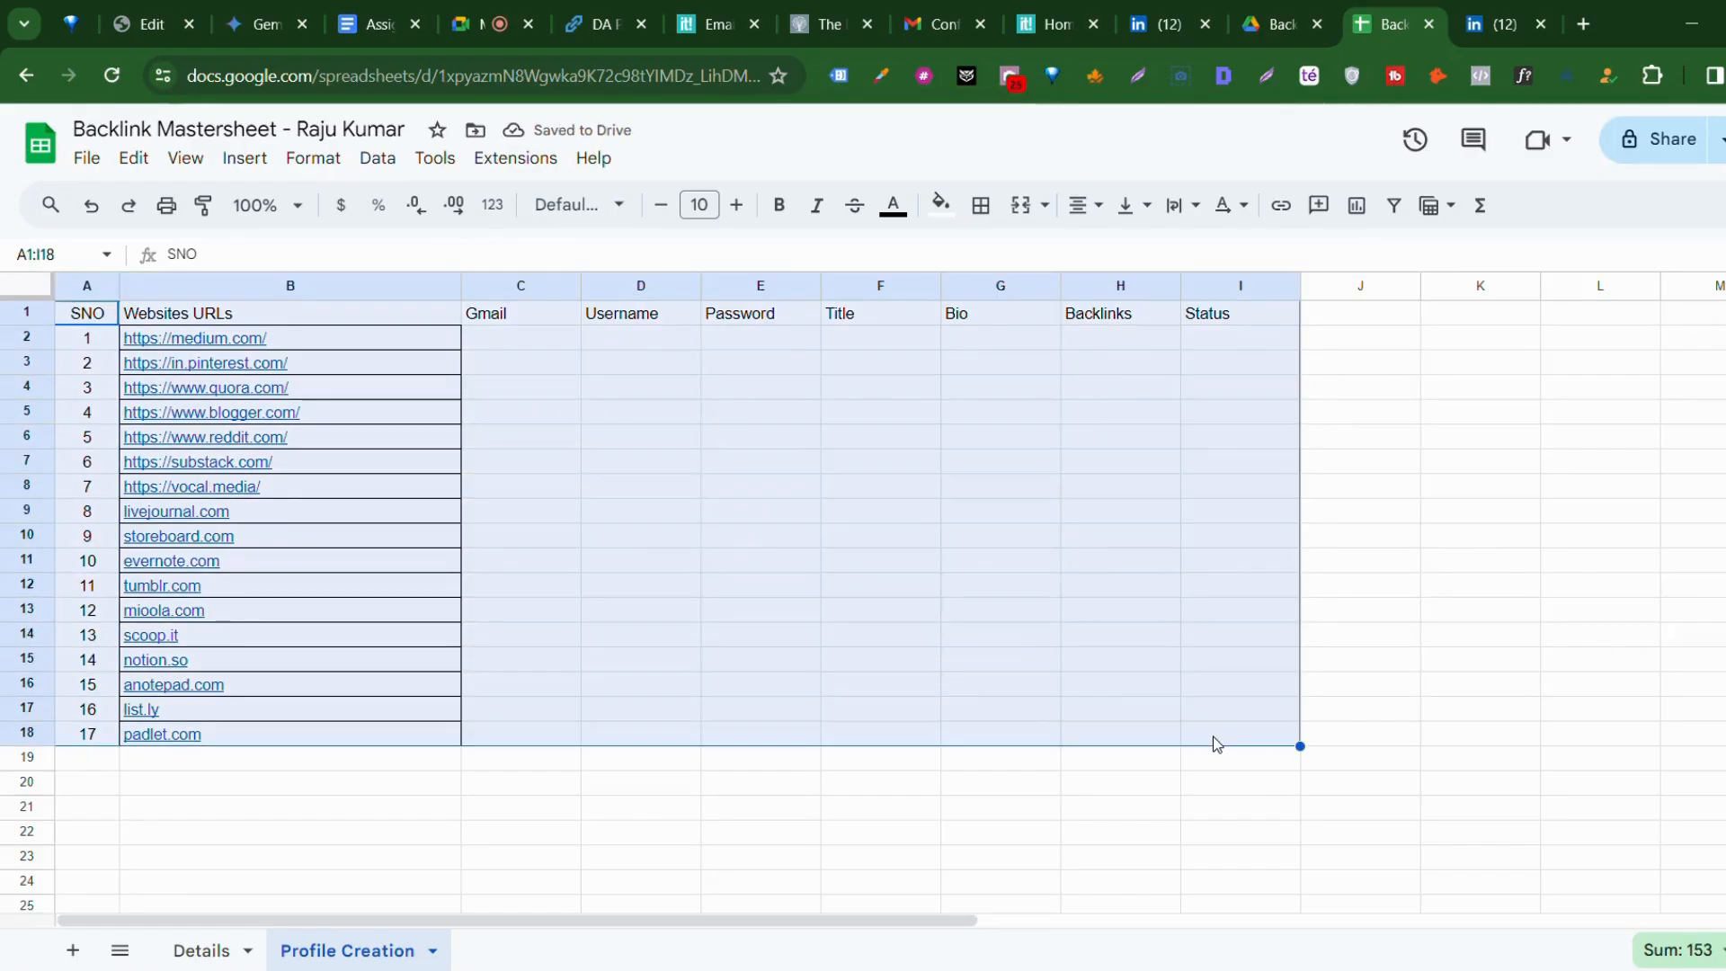
Step: Apply All borders to every cell of the A1:I18 table
click(981, 206)
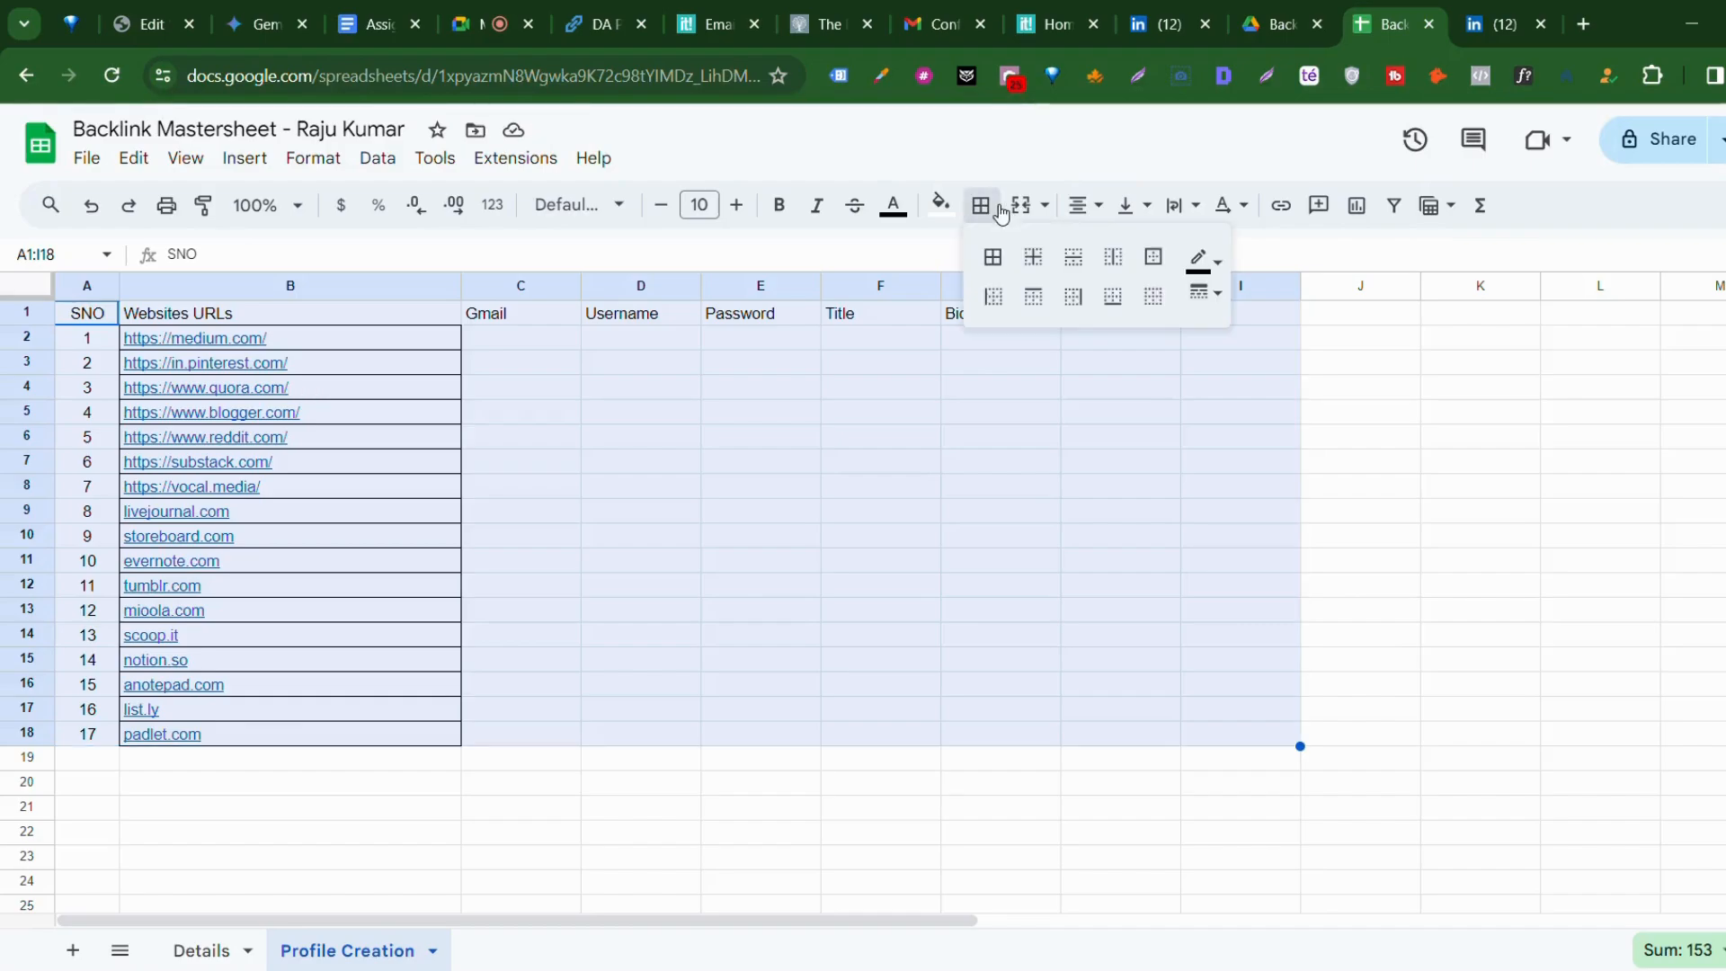
click(992, 257)
click(551, 520)
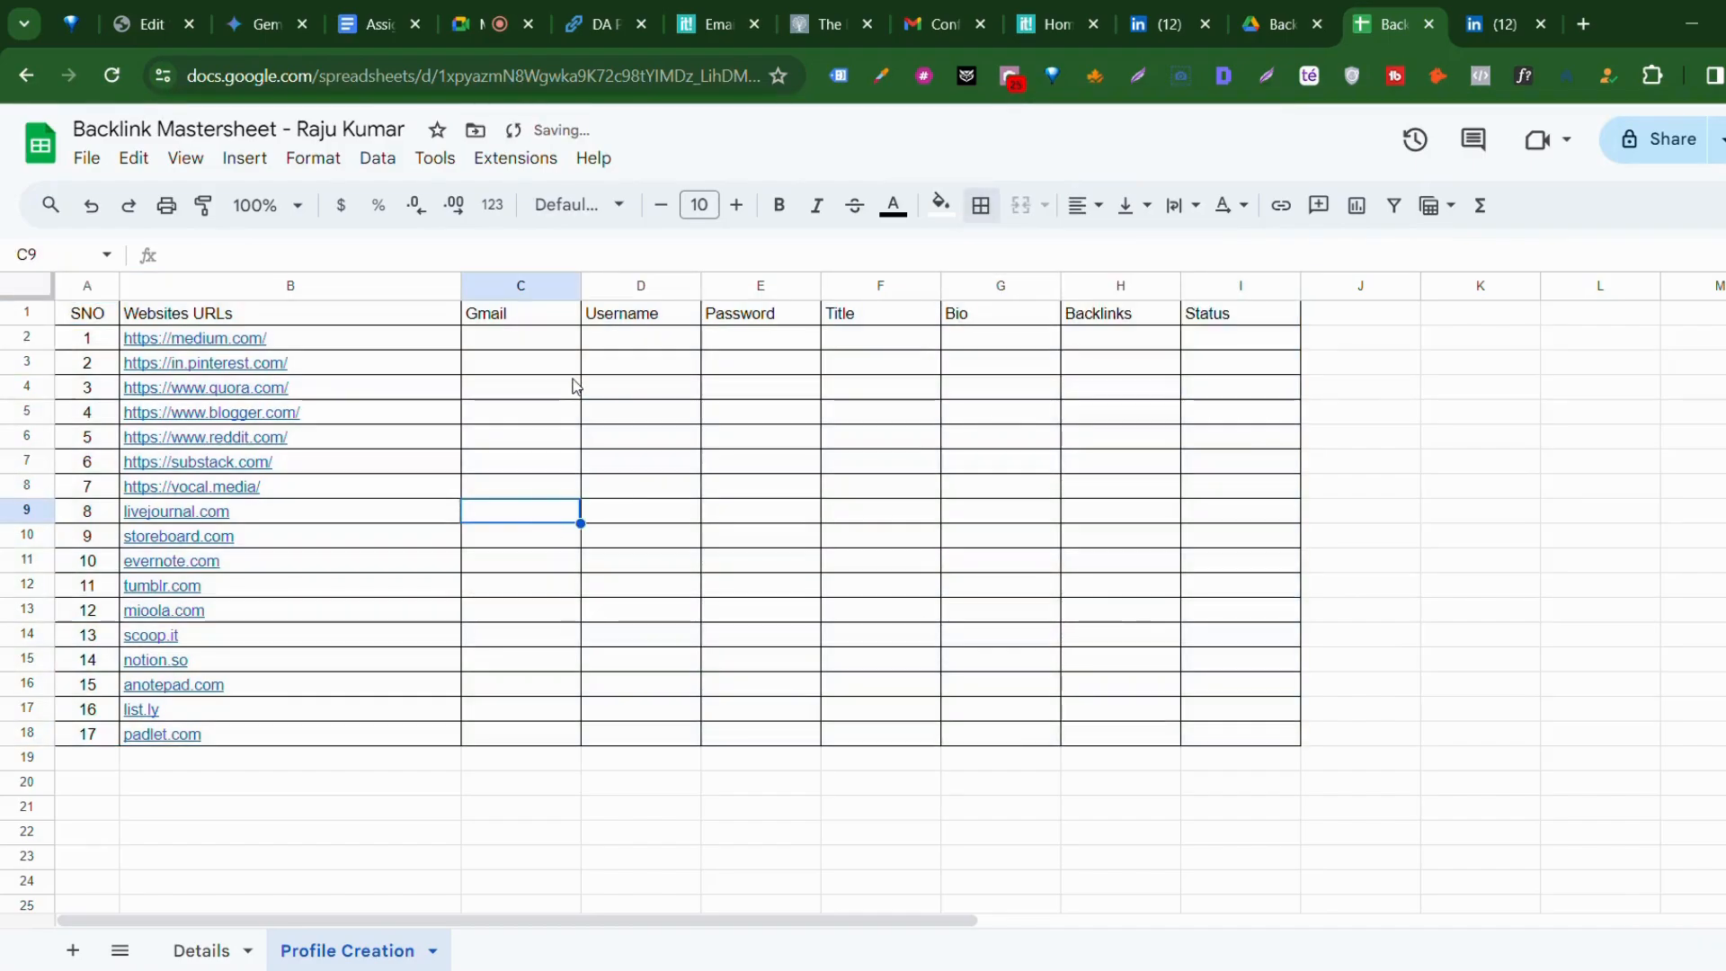
Step: Narrow the Websites URLs column B and widen the Gmail column C
drag(461, 285, 340, 298)
drag(229, 340, 254, 726)
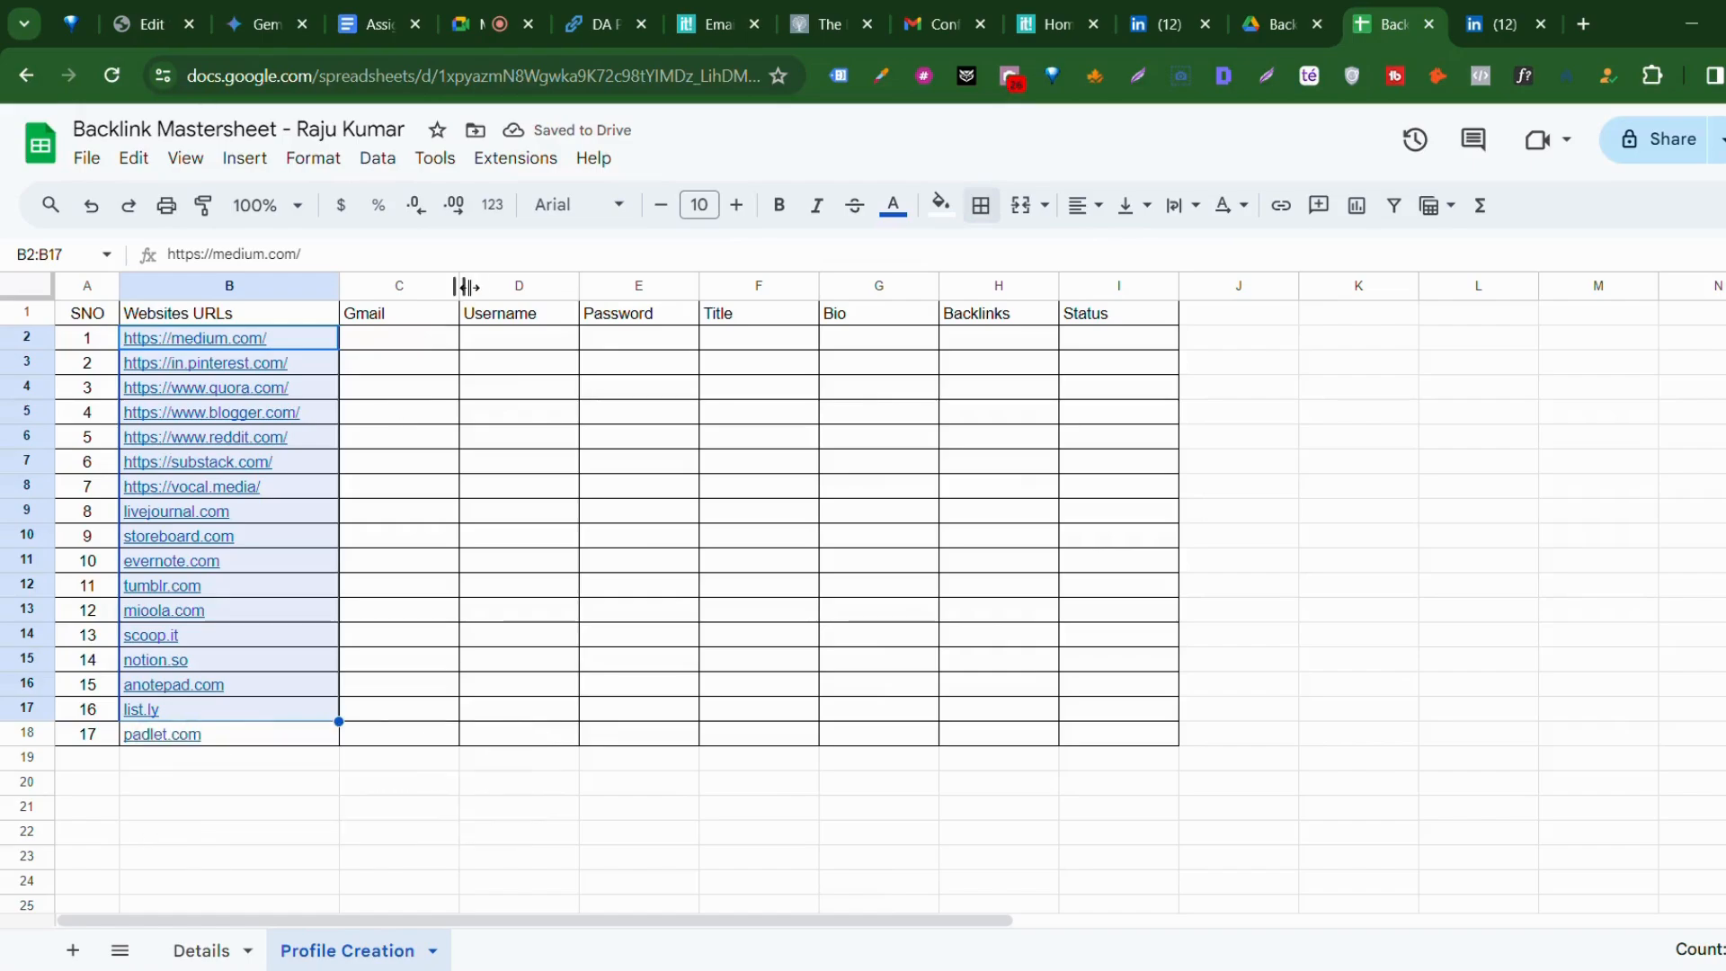
drag(461, 285, 540, 285)
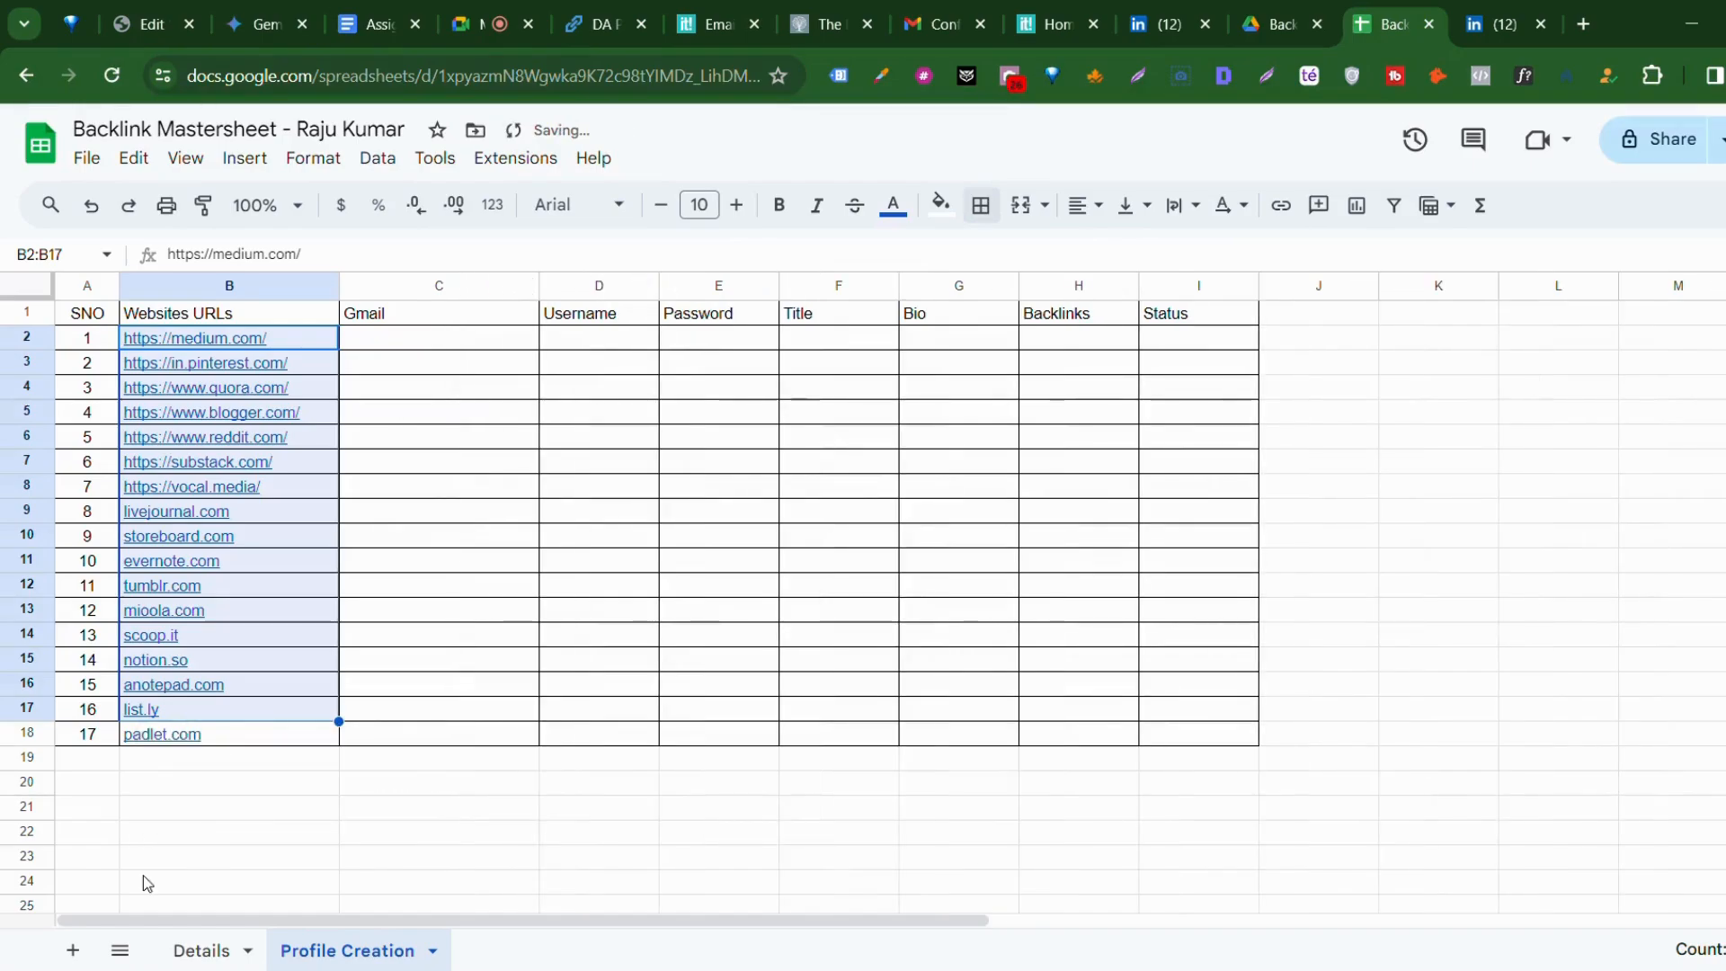
Step: Copy the Gmail address and username from Details into C2 and D2 of Profile Creation
click(172, 942)
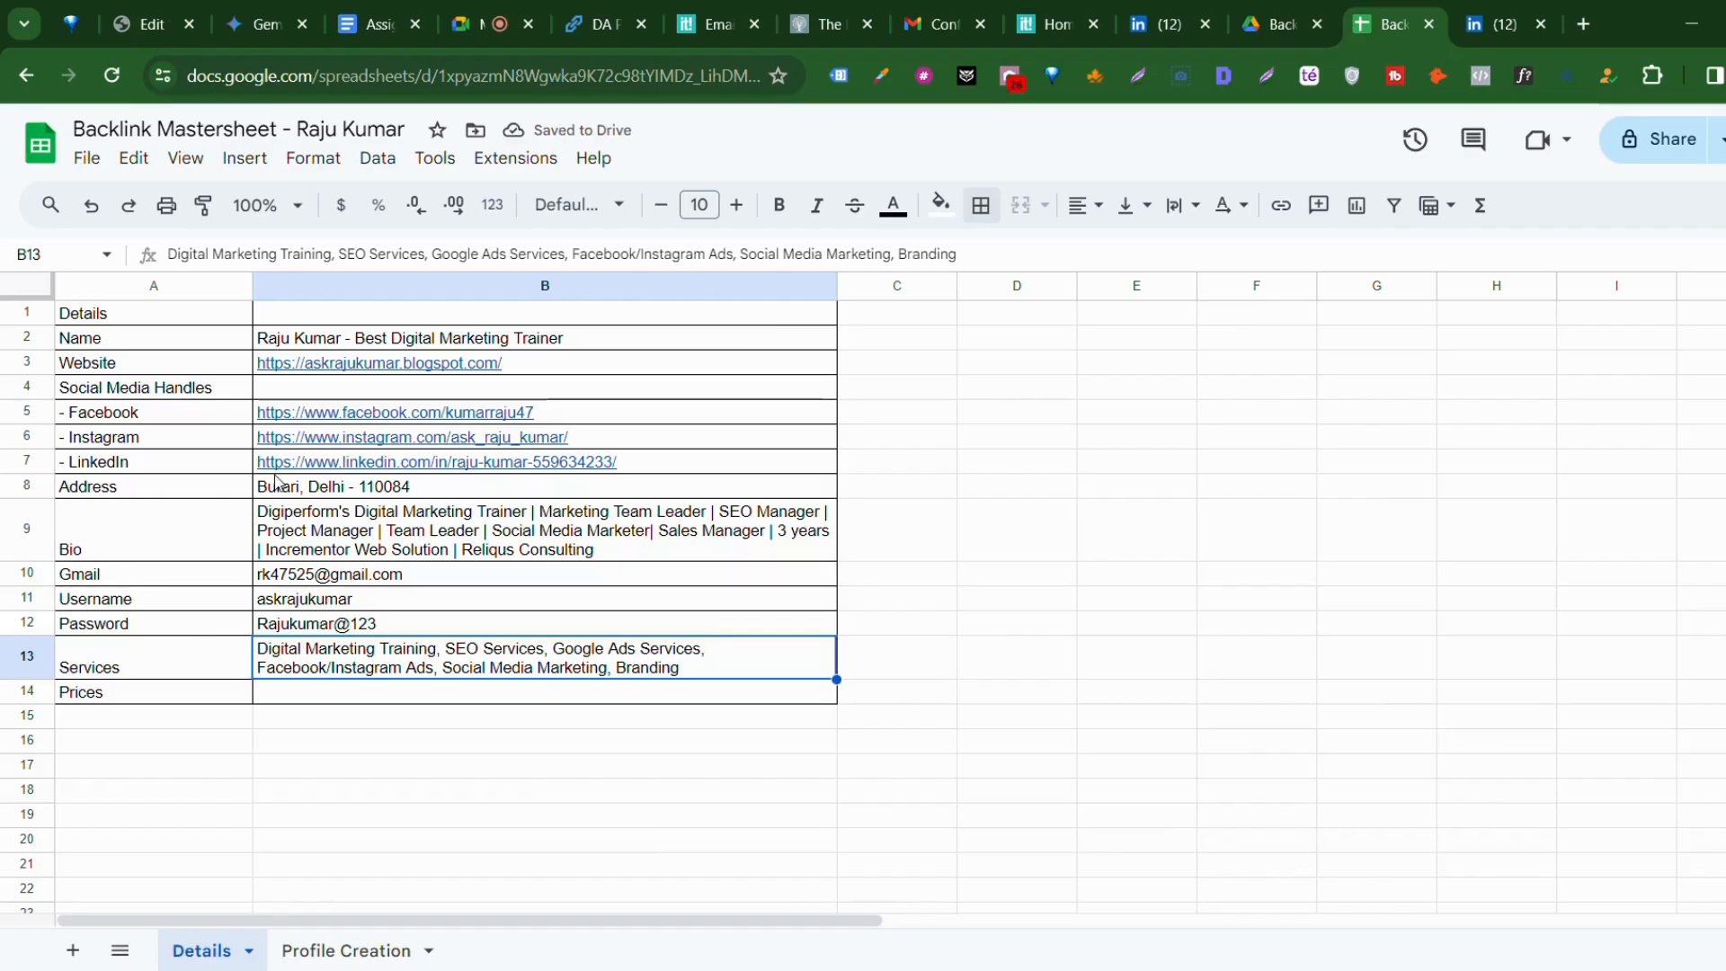
click(340, 567)
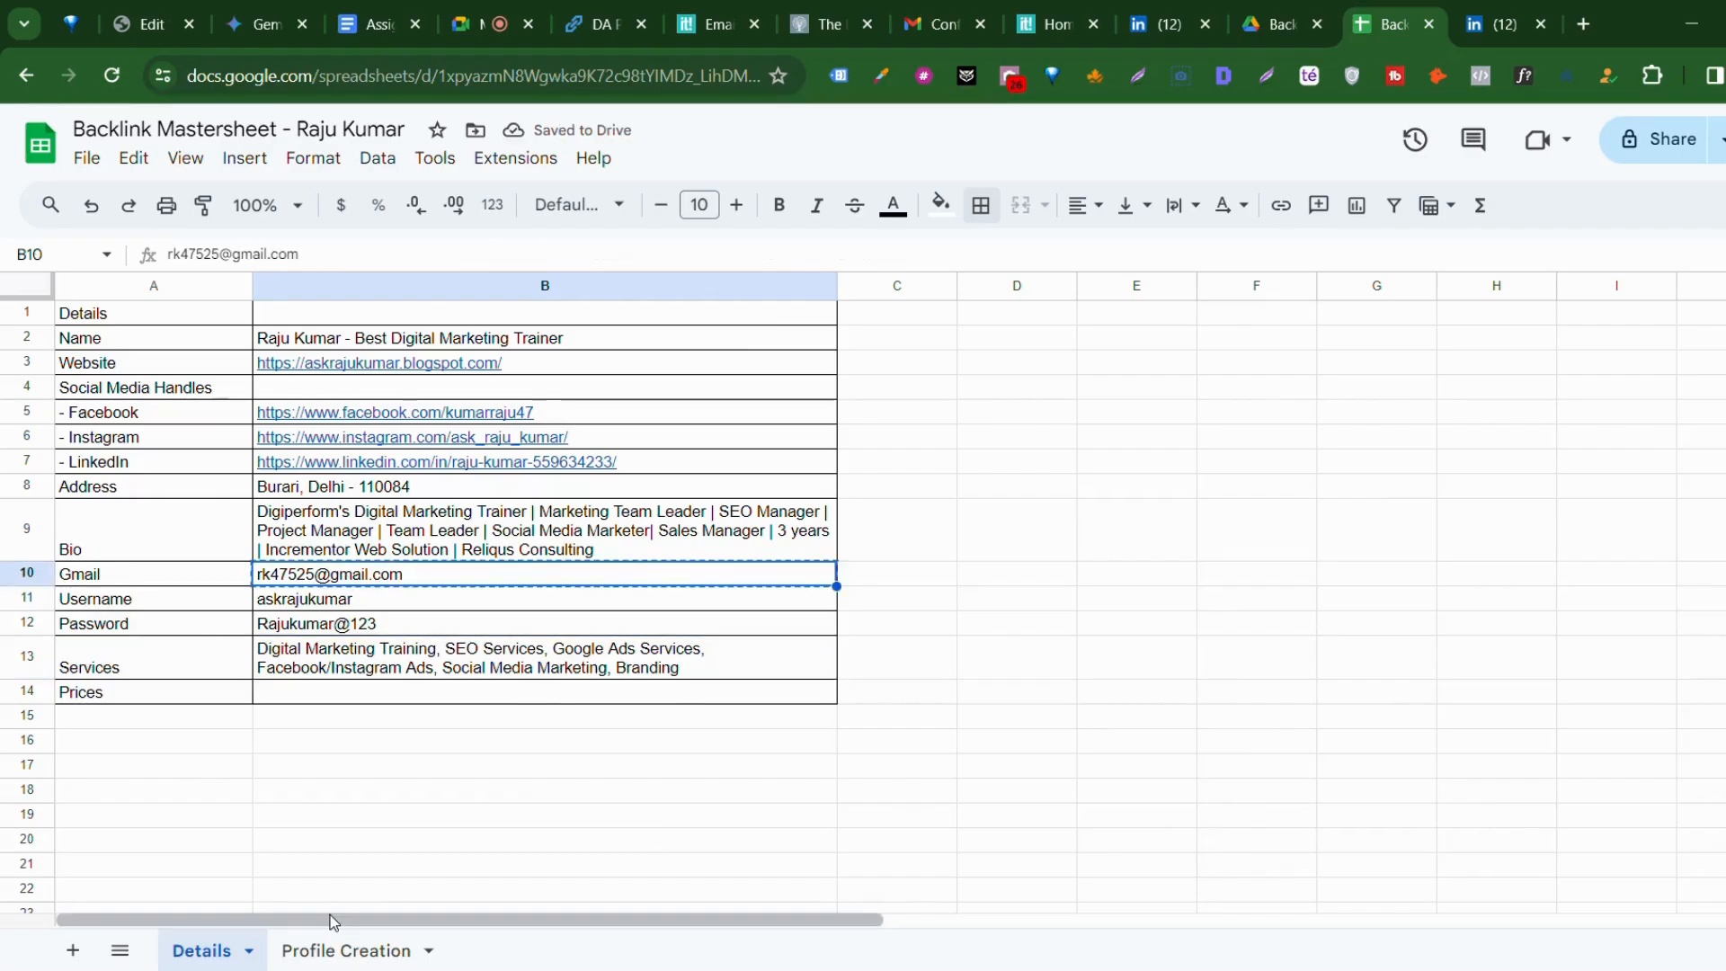
click(332, 953)
click(446, 344)
key(ctrl+v)
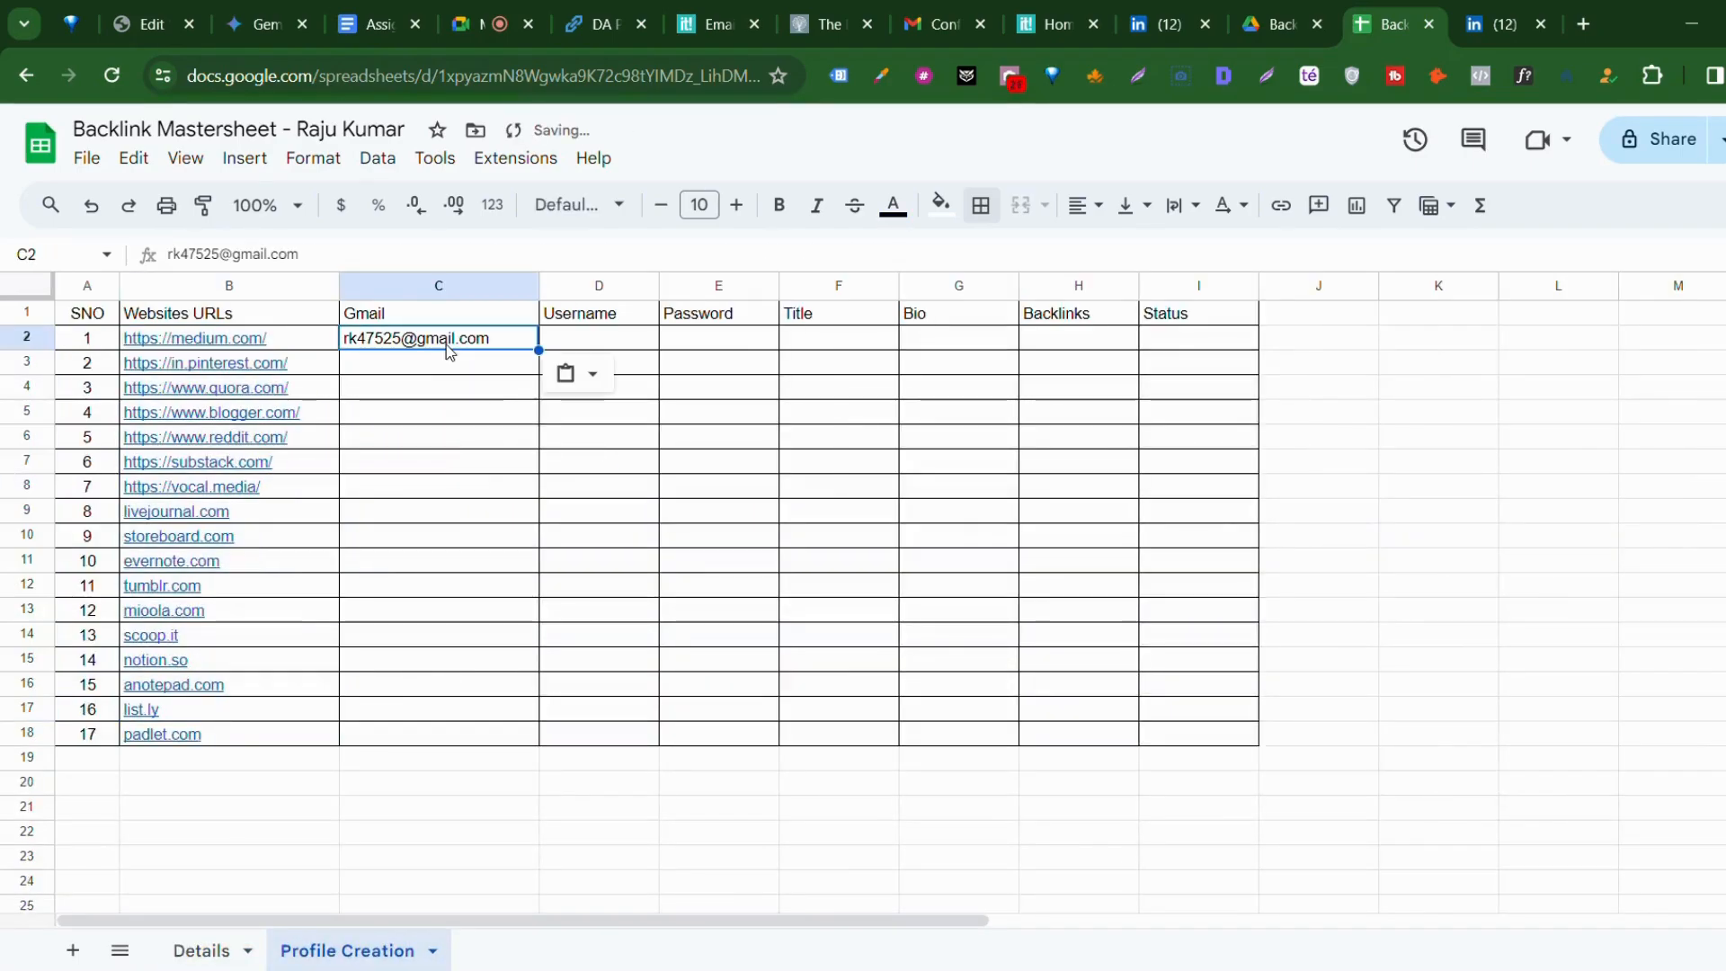
click(201, 950)
click(297, 606)
key(ctrl+c)
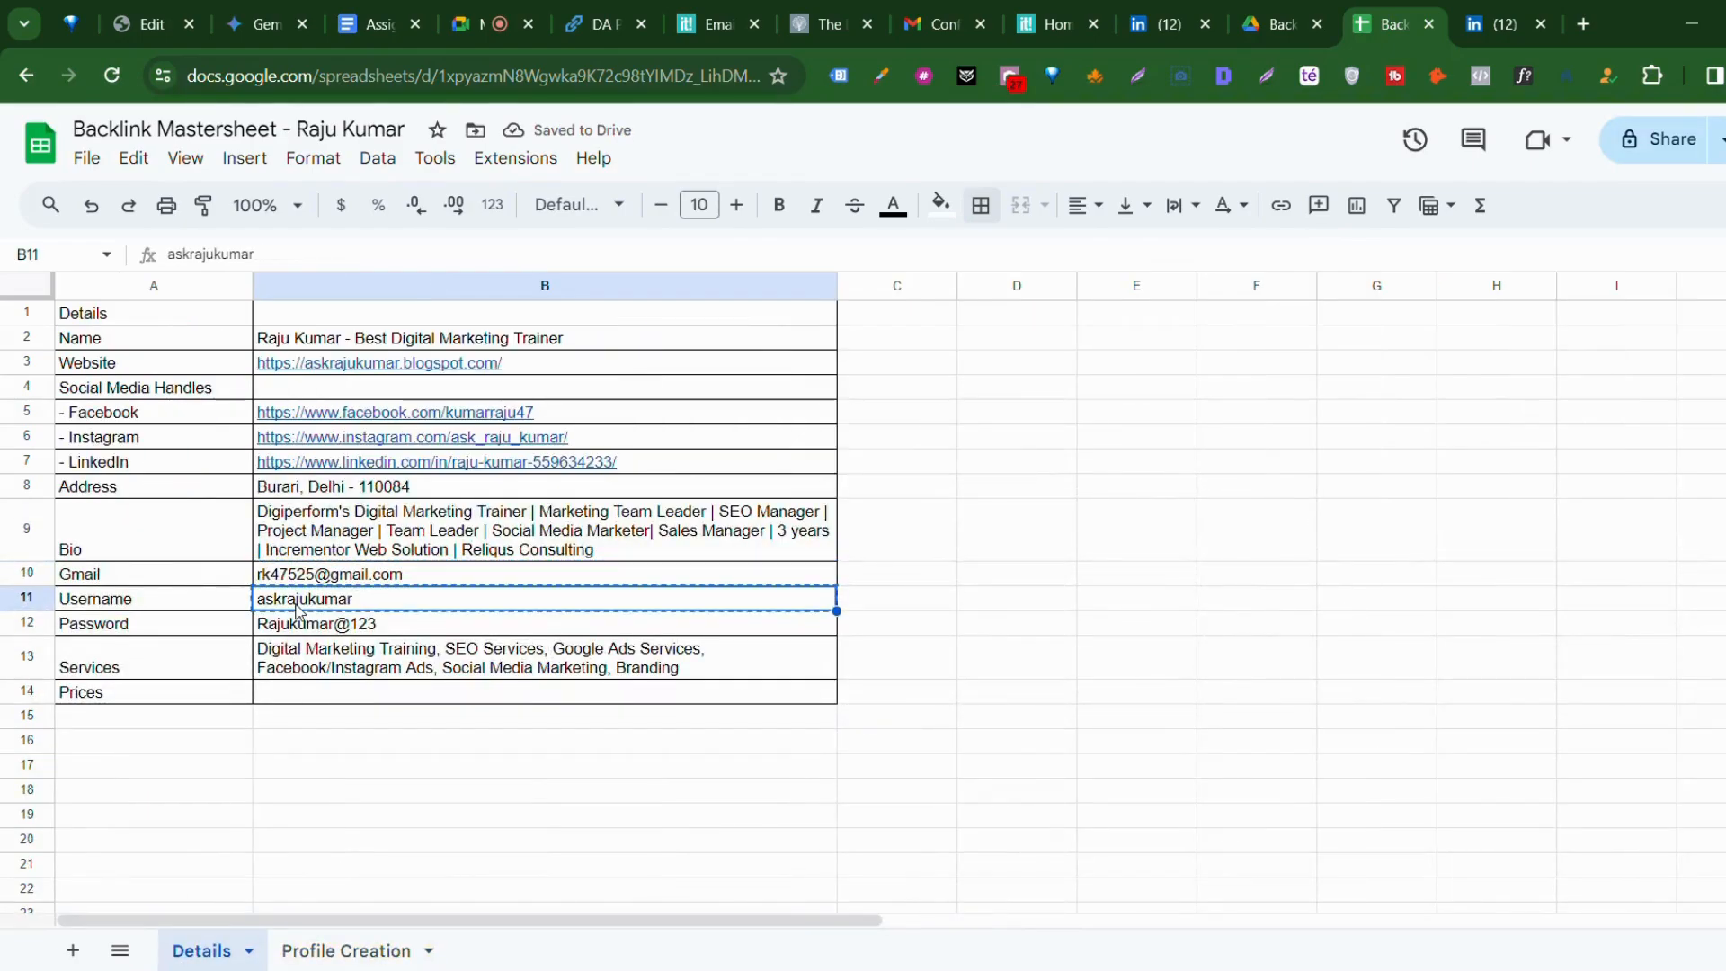
click(374, 945)
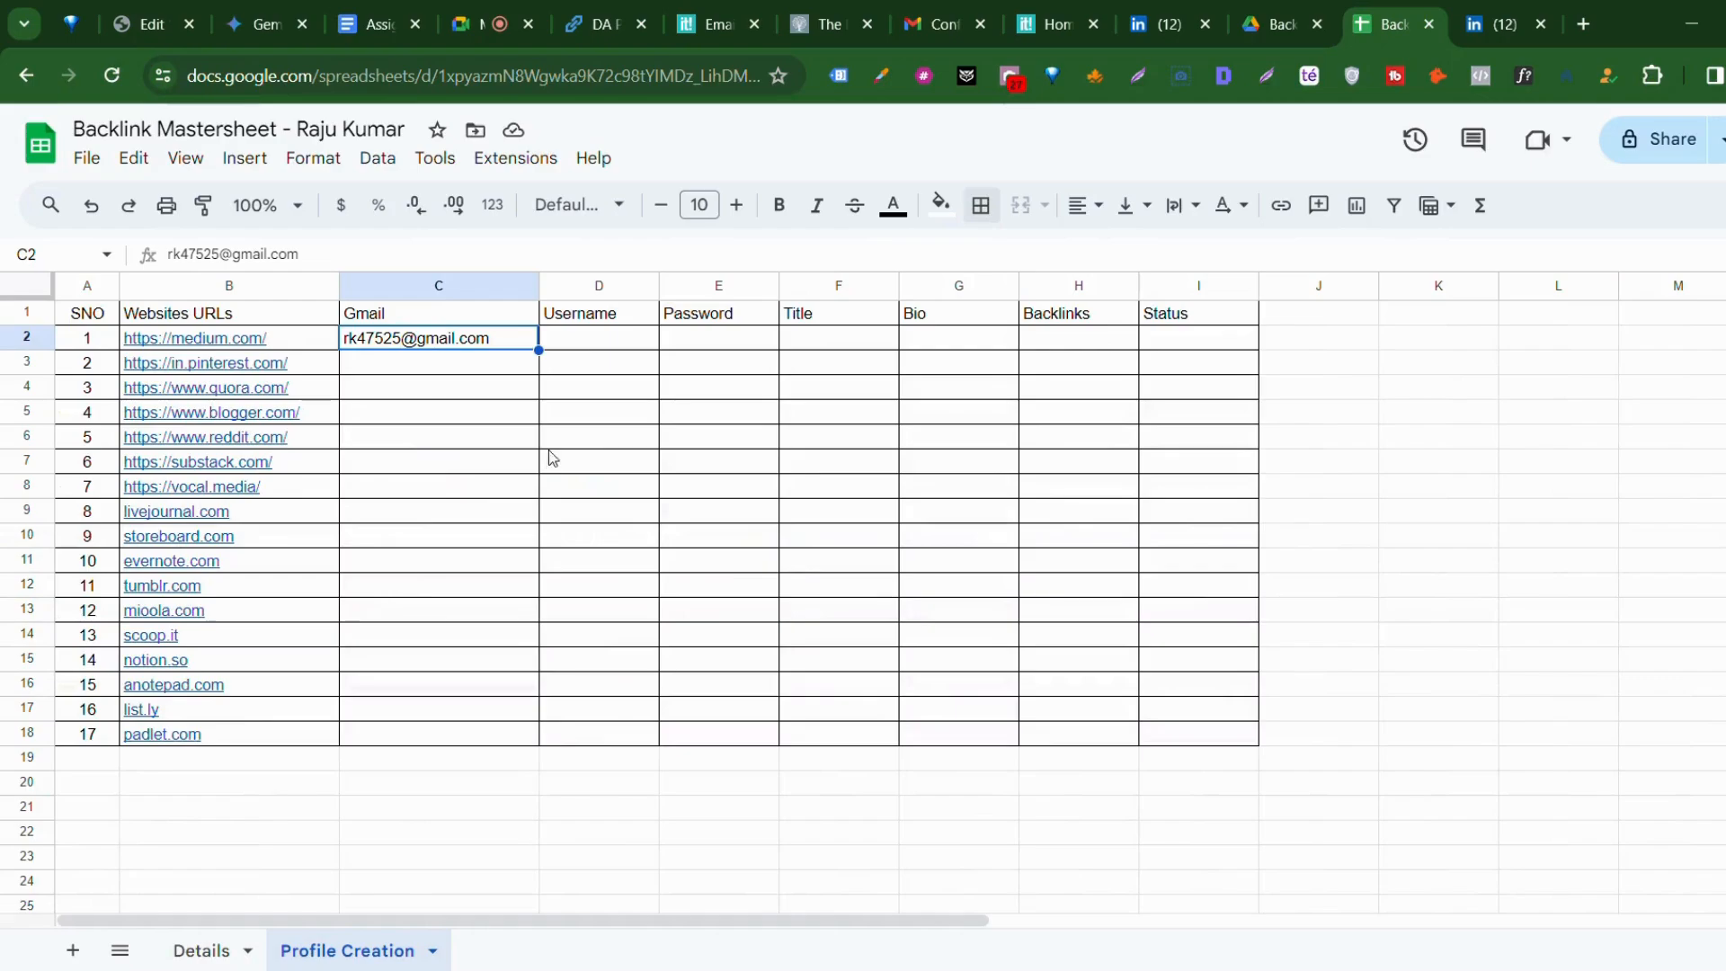
click(593, 350)
key(ctrl+v)
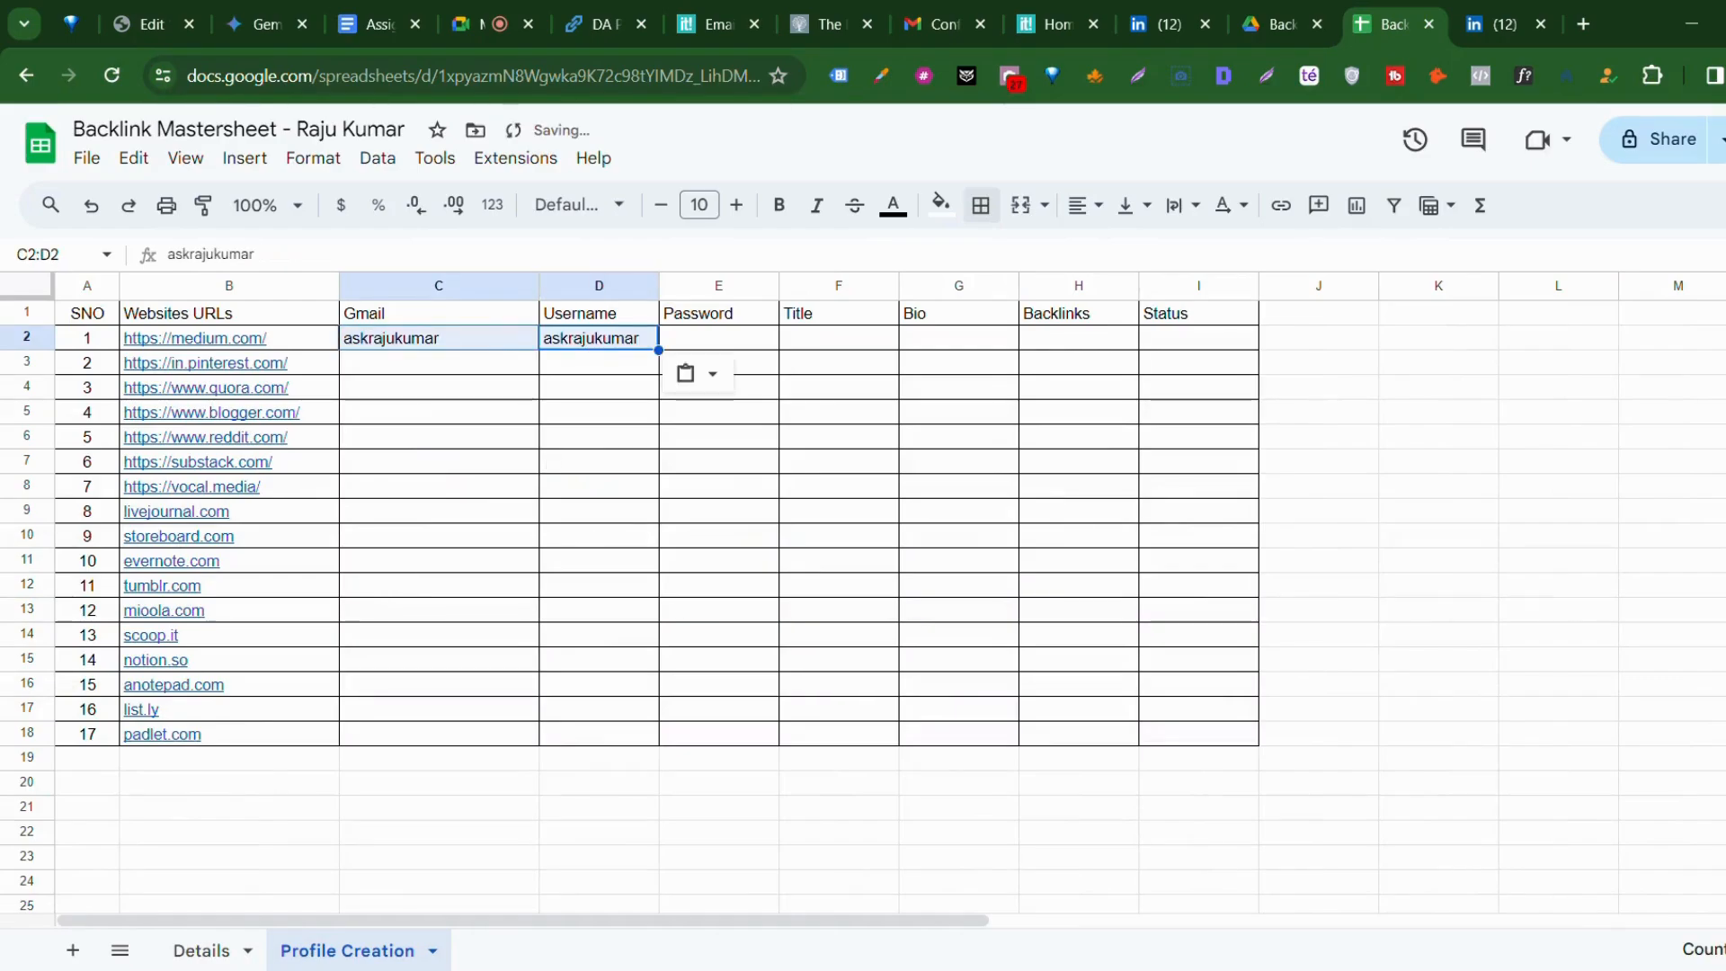
Step: Copy the account password from Details B12 into E2 and widen column E
click(199, 954)
shift+click(316, 628)
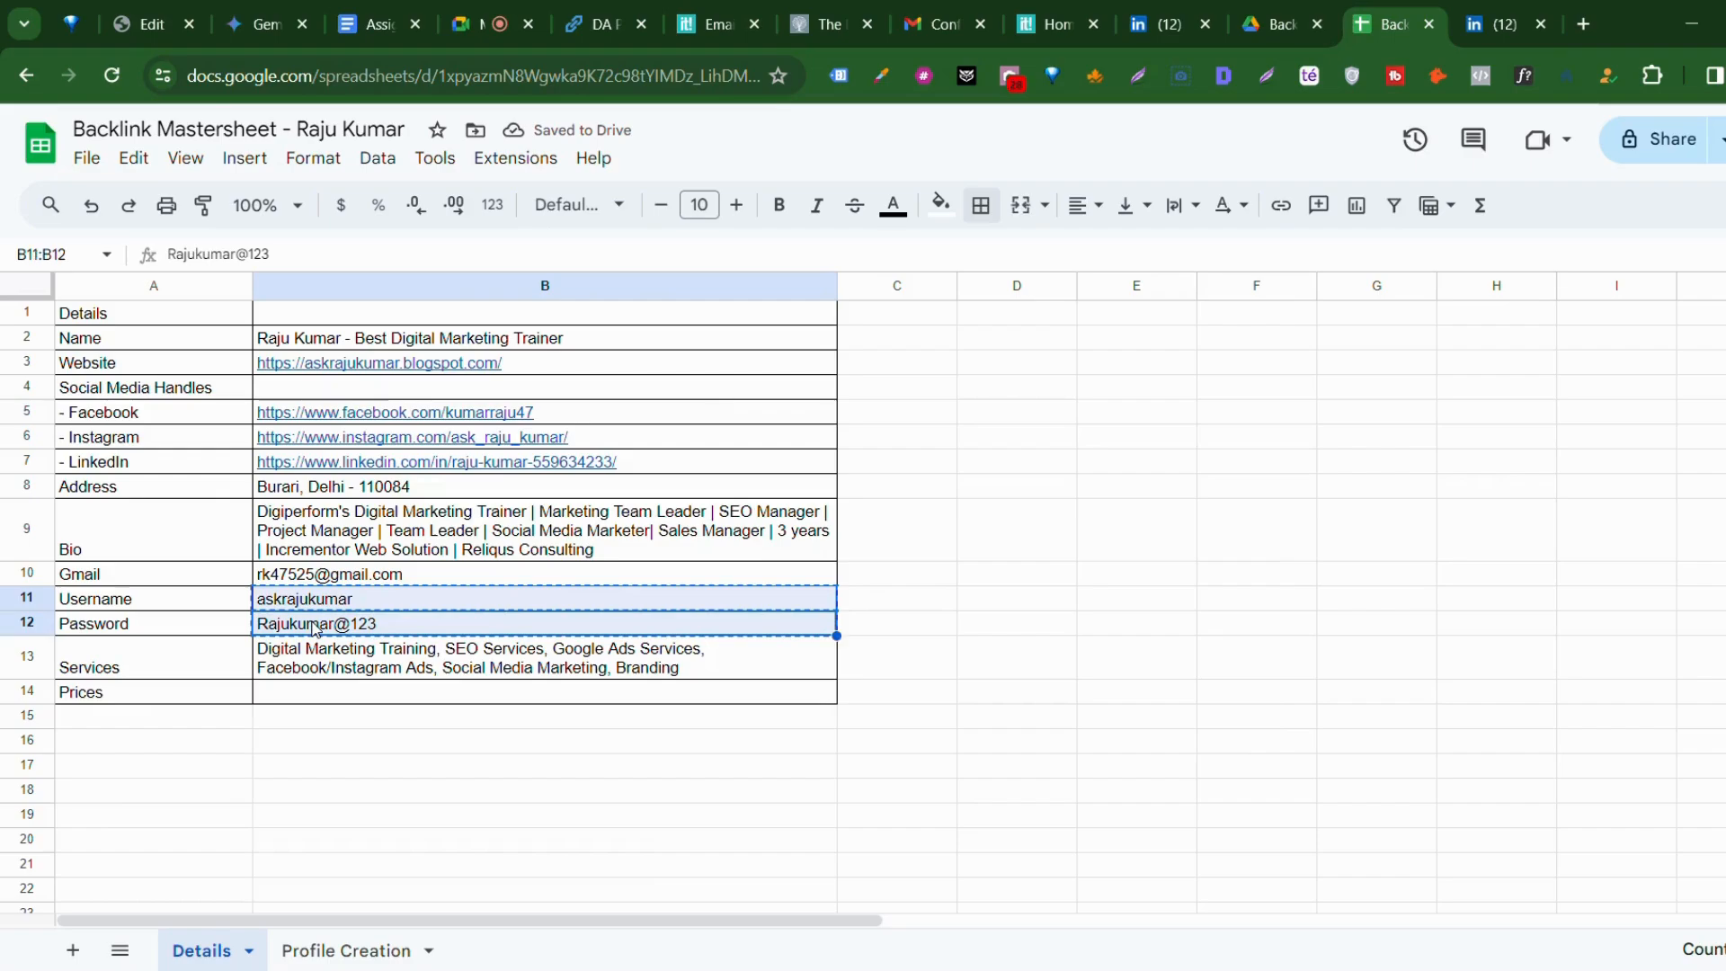
click(406, 629)
key(ctrl+c)
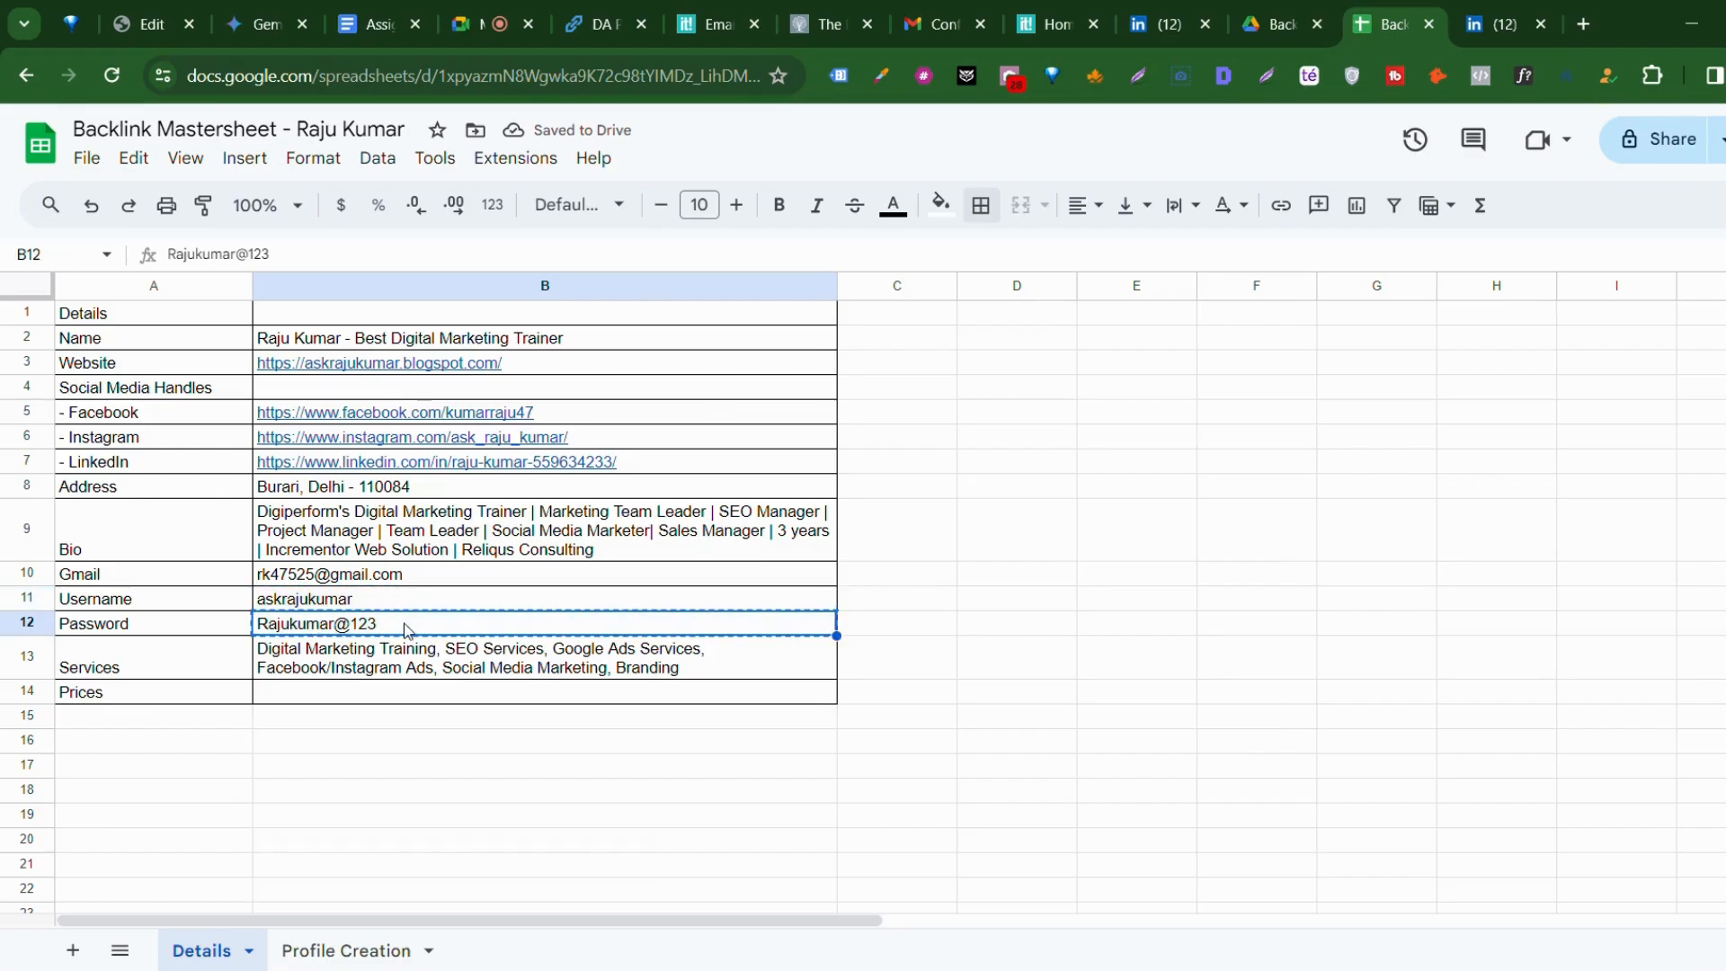
click(341, 944)
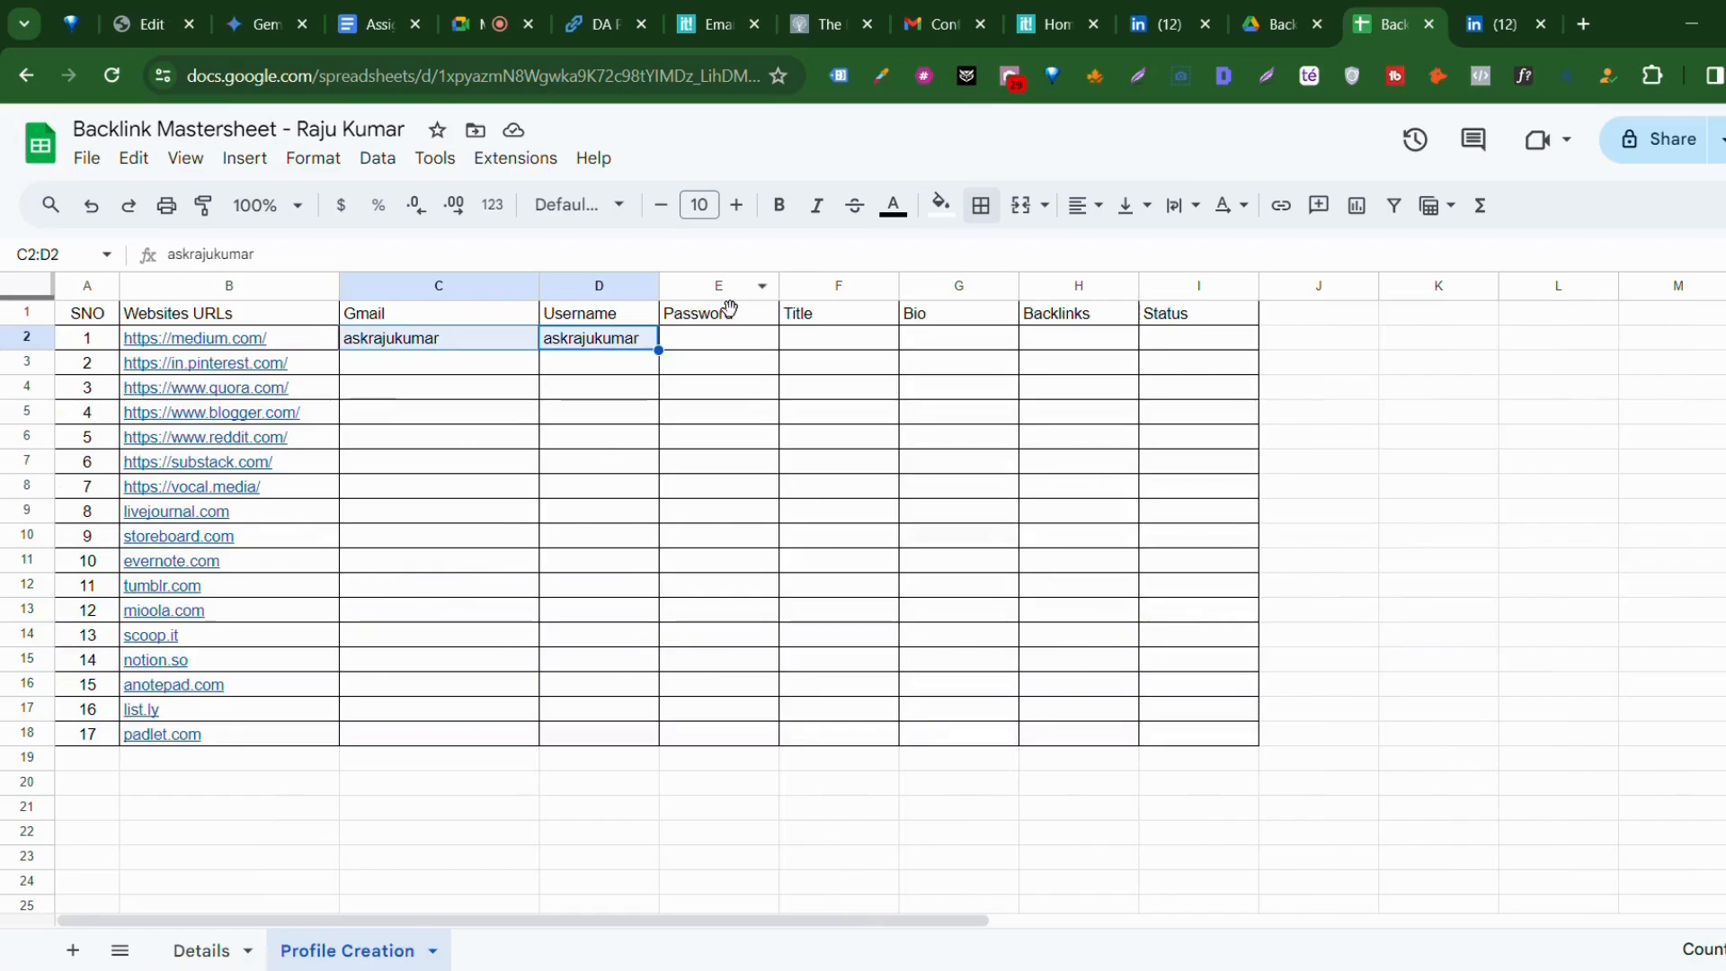
click(719, 339)
key(ctrl+v)
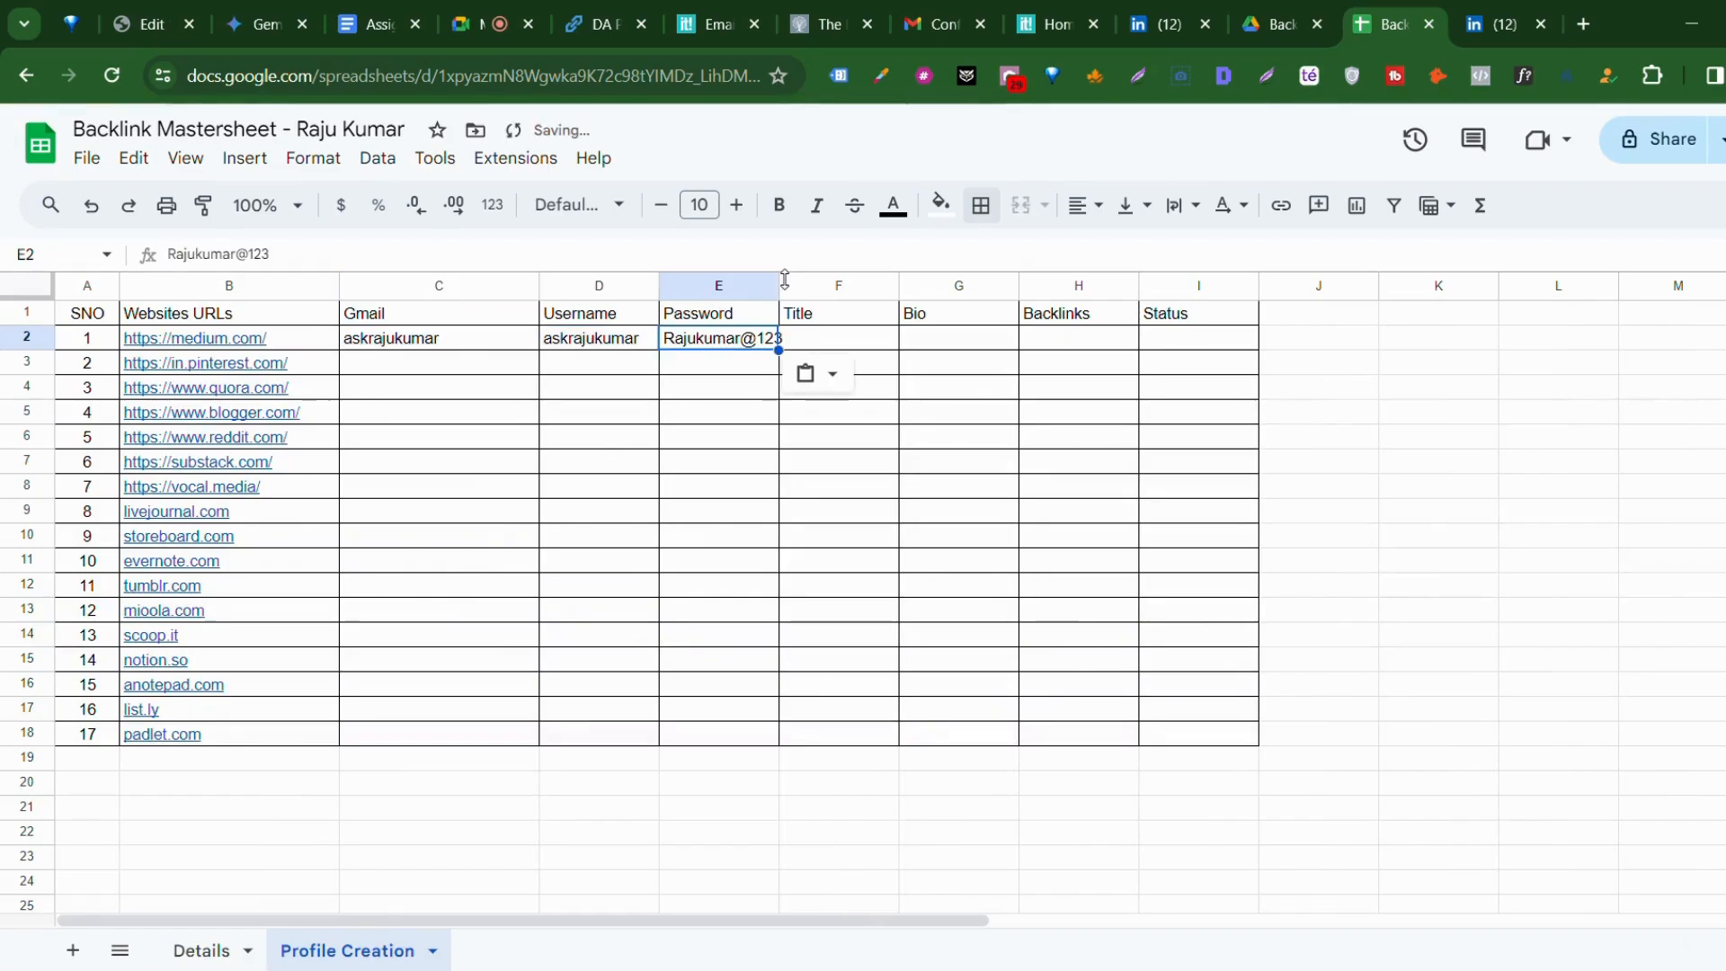
drag(785, 279, 834, 280)
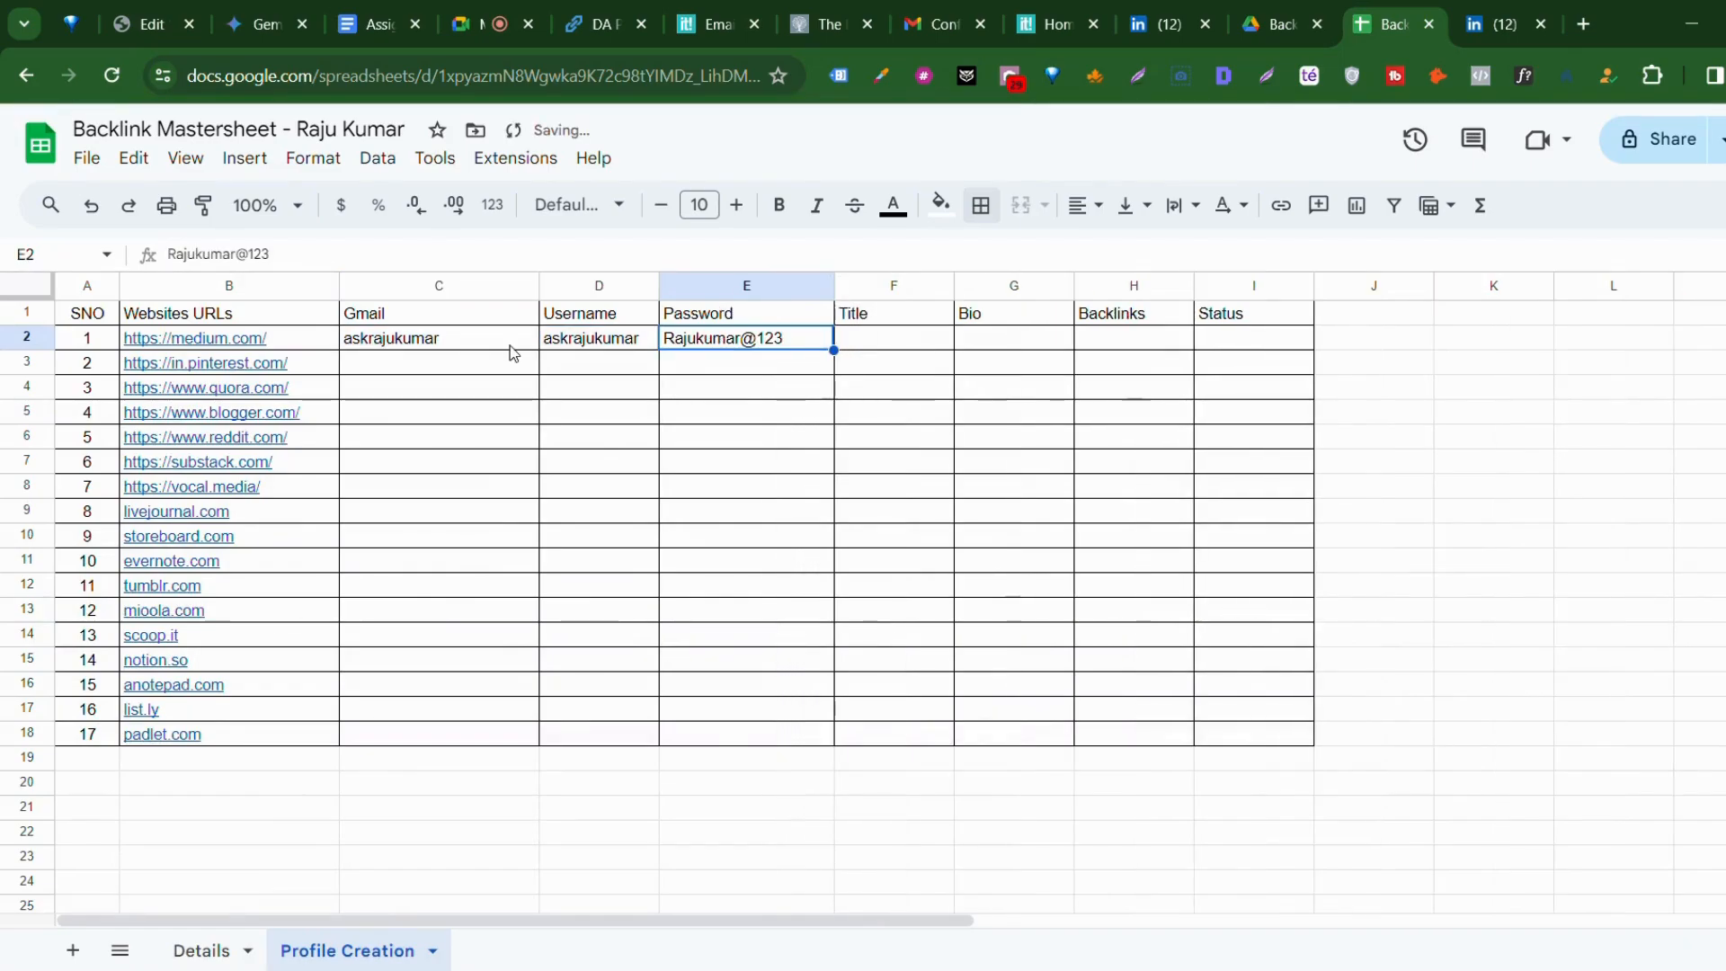
Step: Fill the credentials down to row 18, repeating the same password in E3:E18
drag(455, 339, 732, 342)
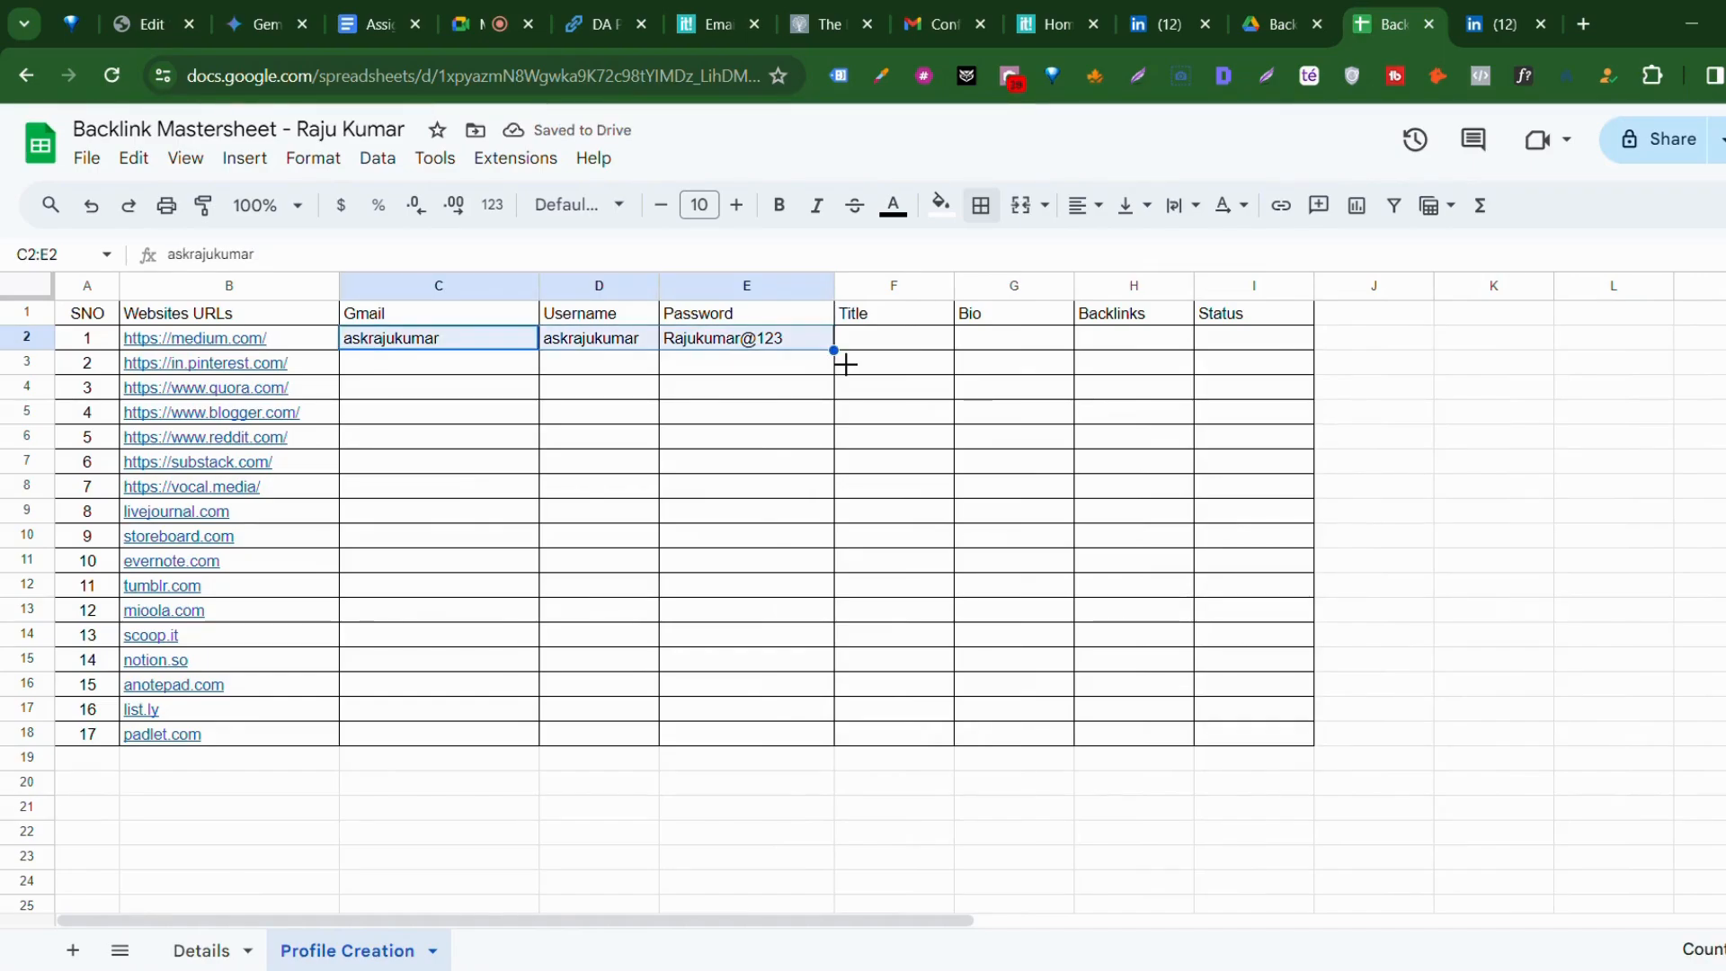
drag(845, 363, 797, 738)
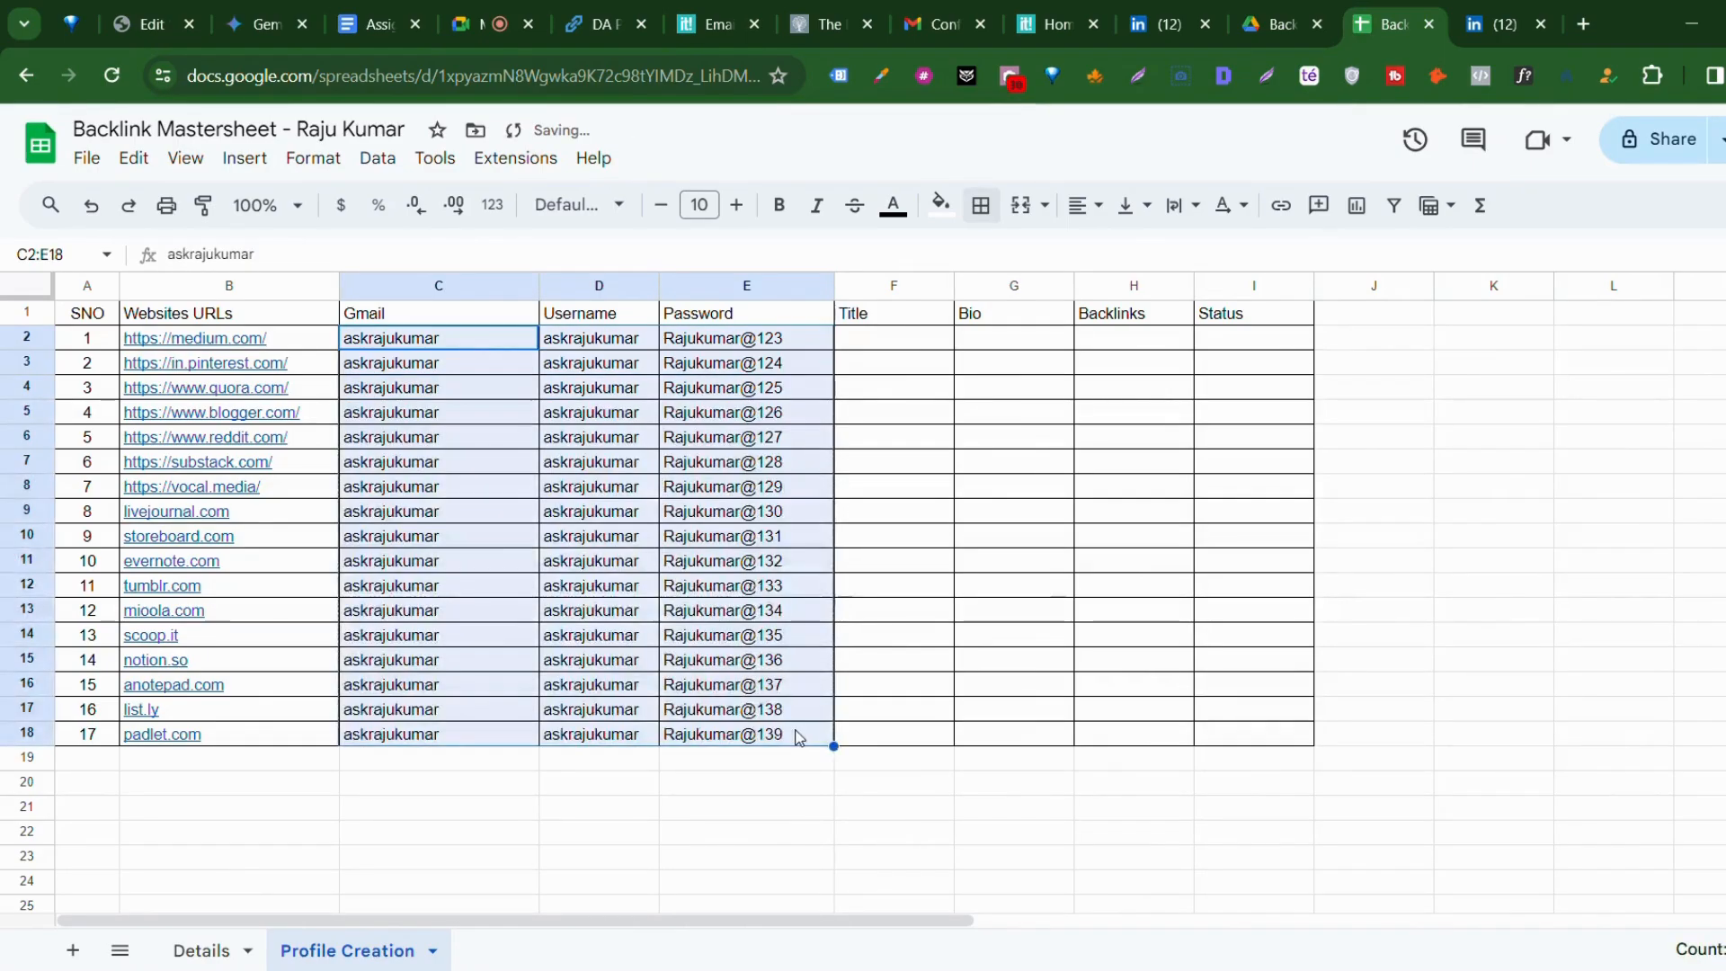
click(779, 346)
key(ctrl+c)
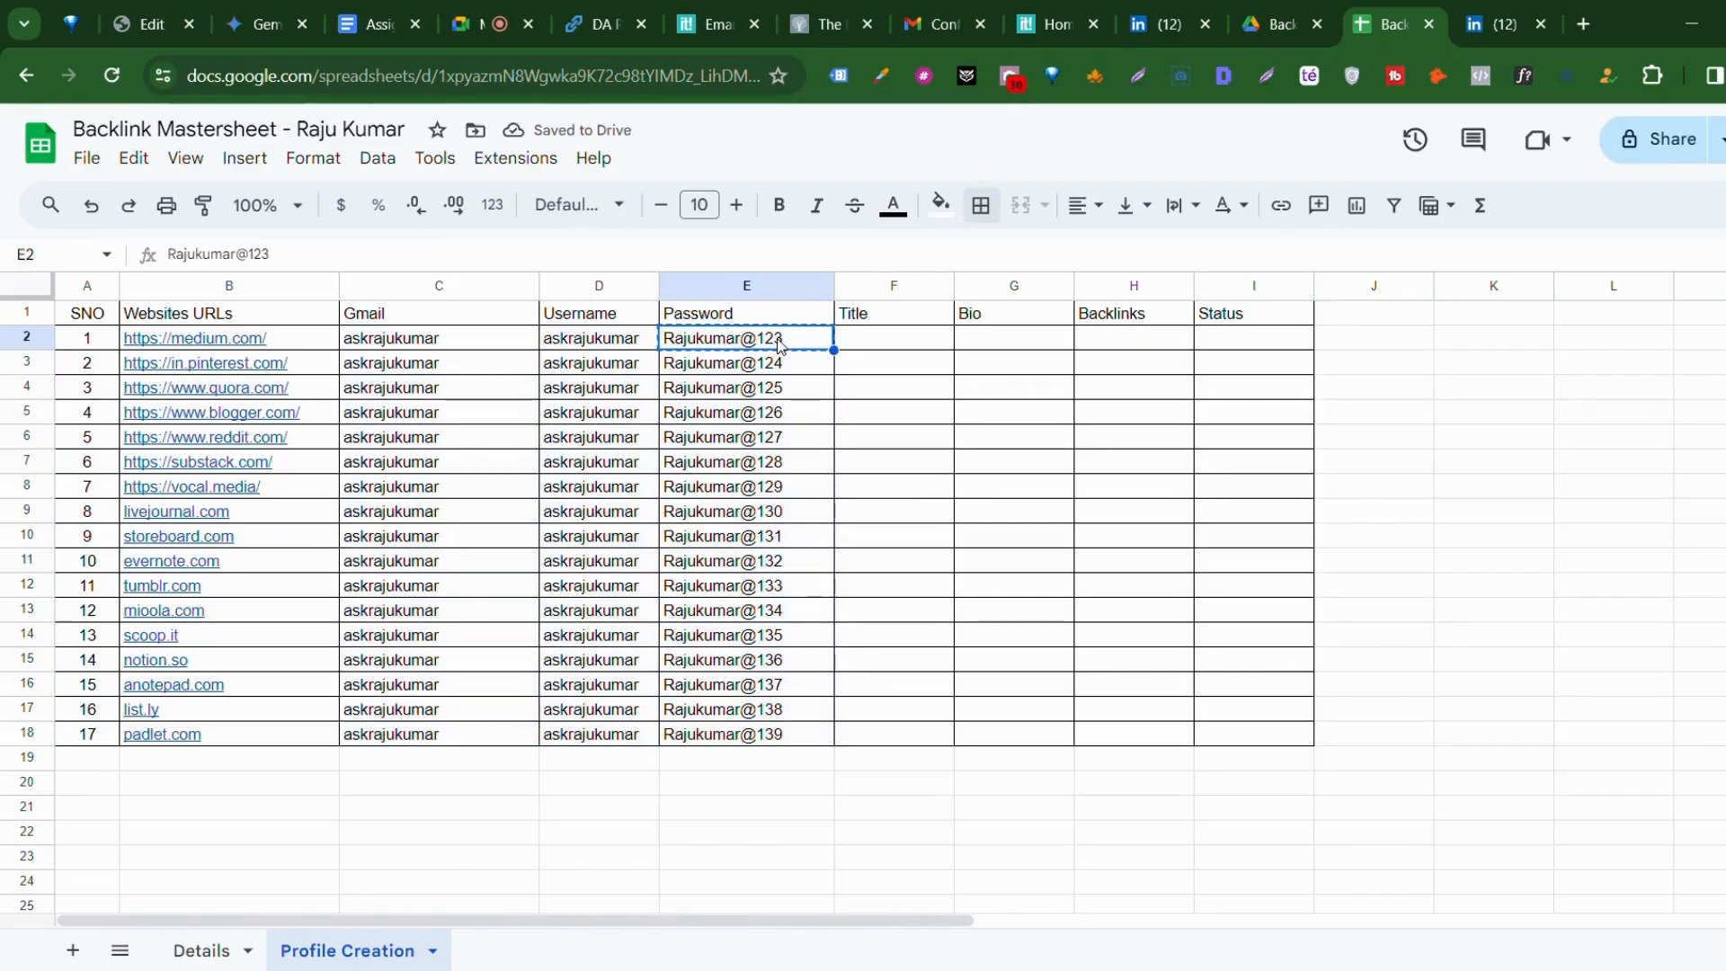
drag(783, 368, 766, 737)
key(ctrl+v)
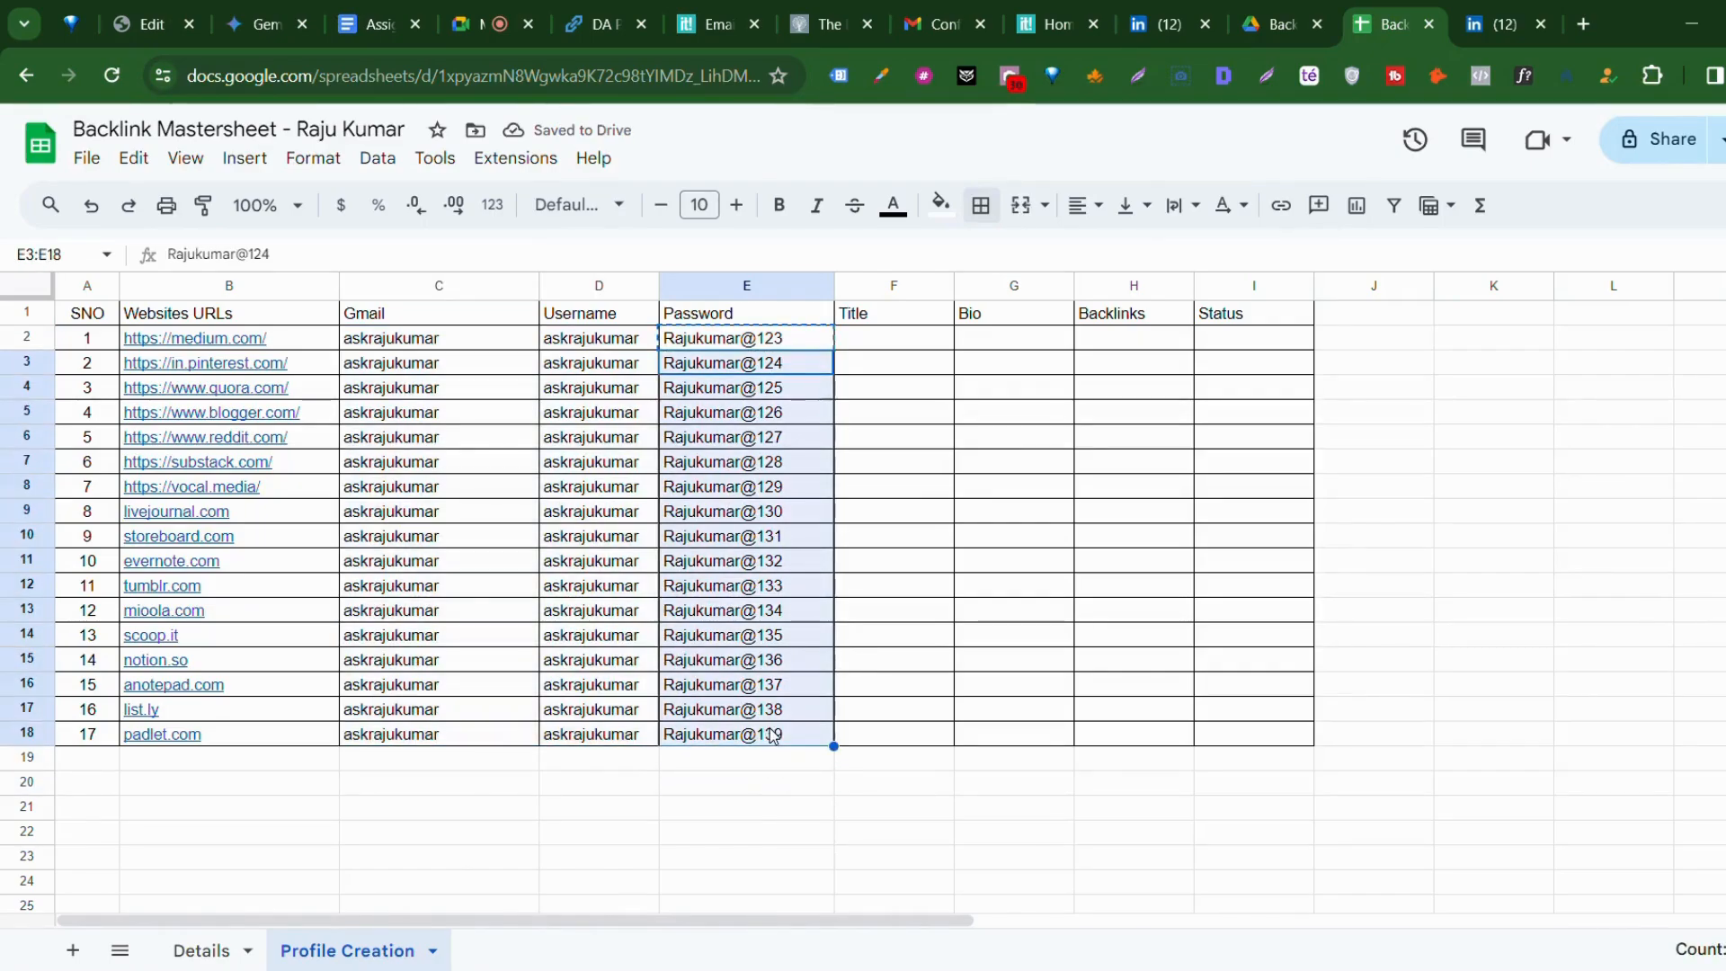
click(774, 783)
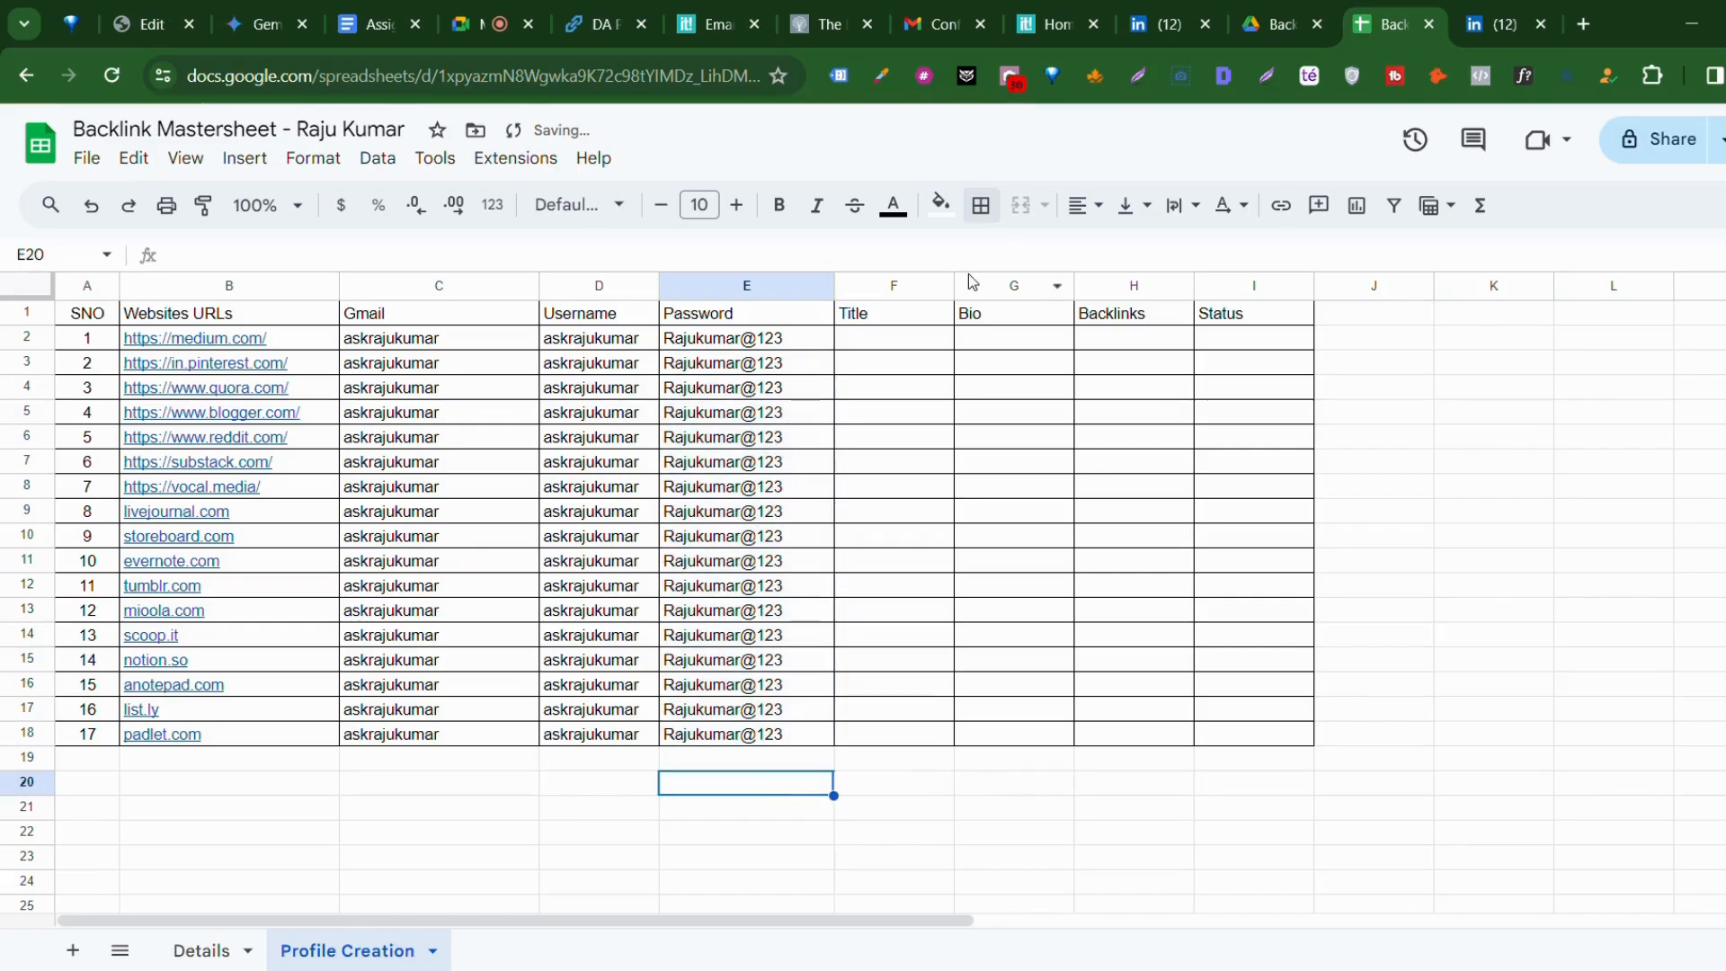
drag(955, 286, 1189, 282)
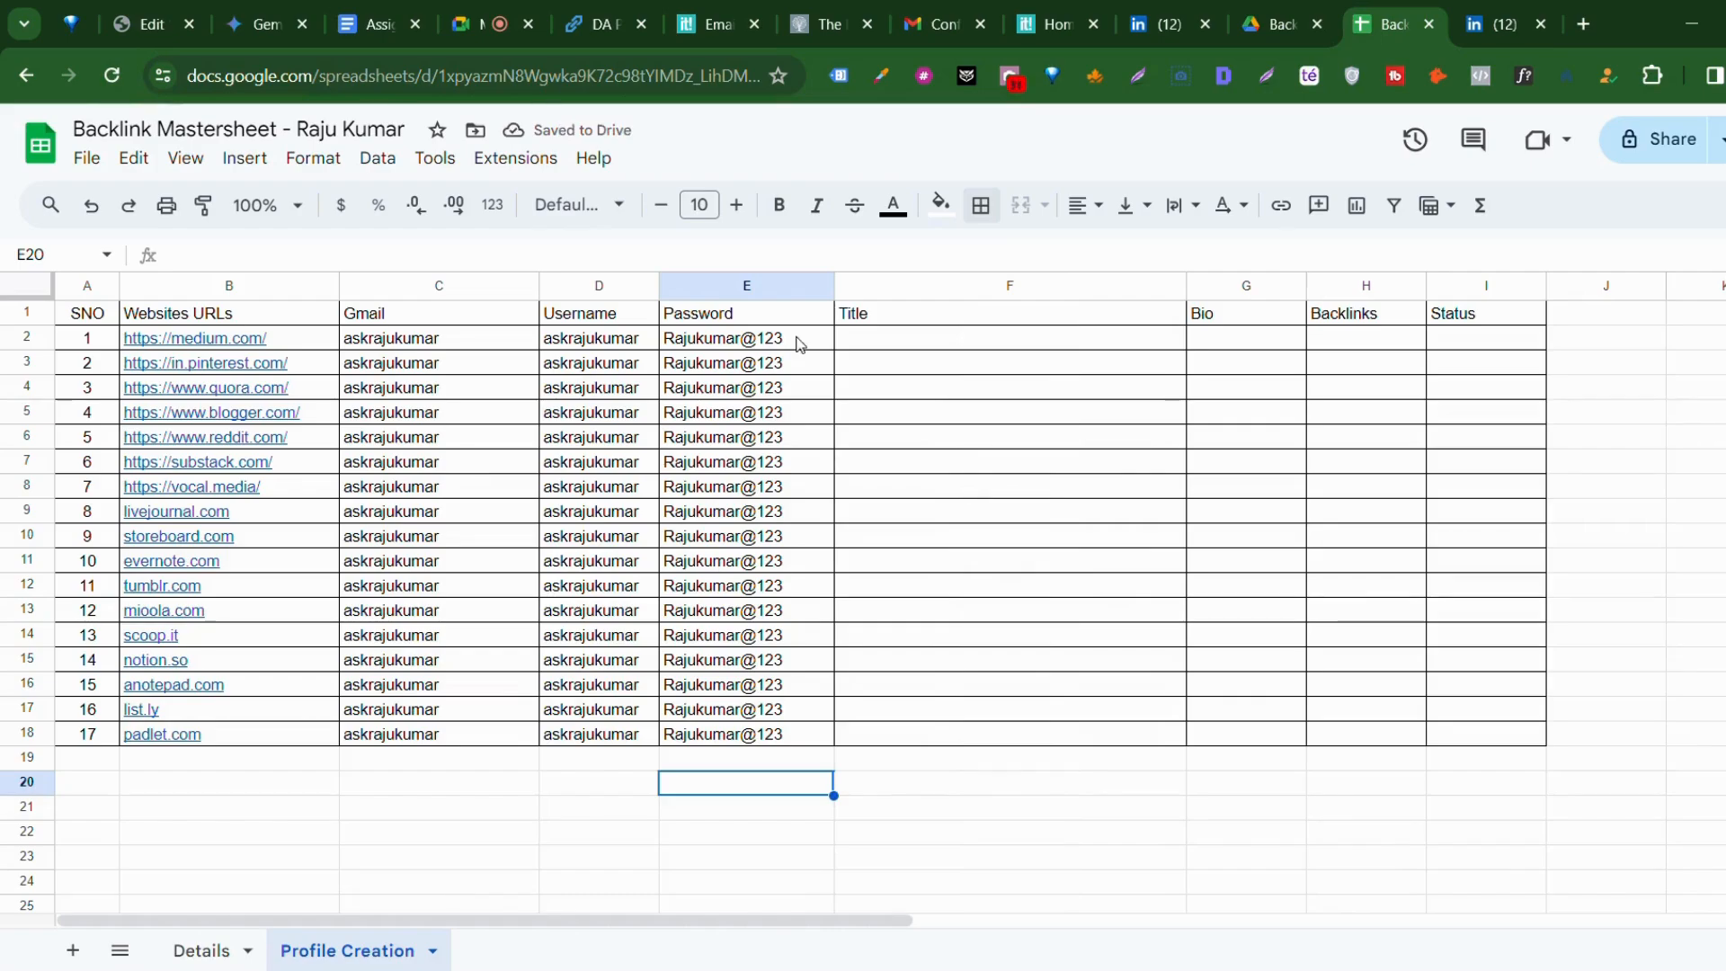
Step: Paste the Details headline into F2, append 'in Delhi NCR', and fill it down to row 18
click(201, 950)
click(476, 340)
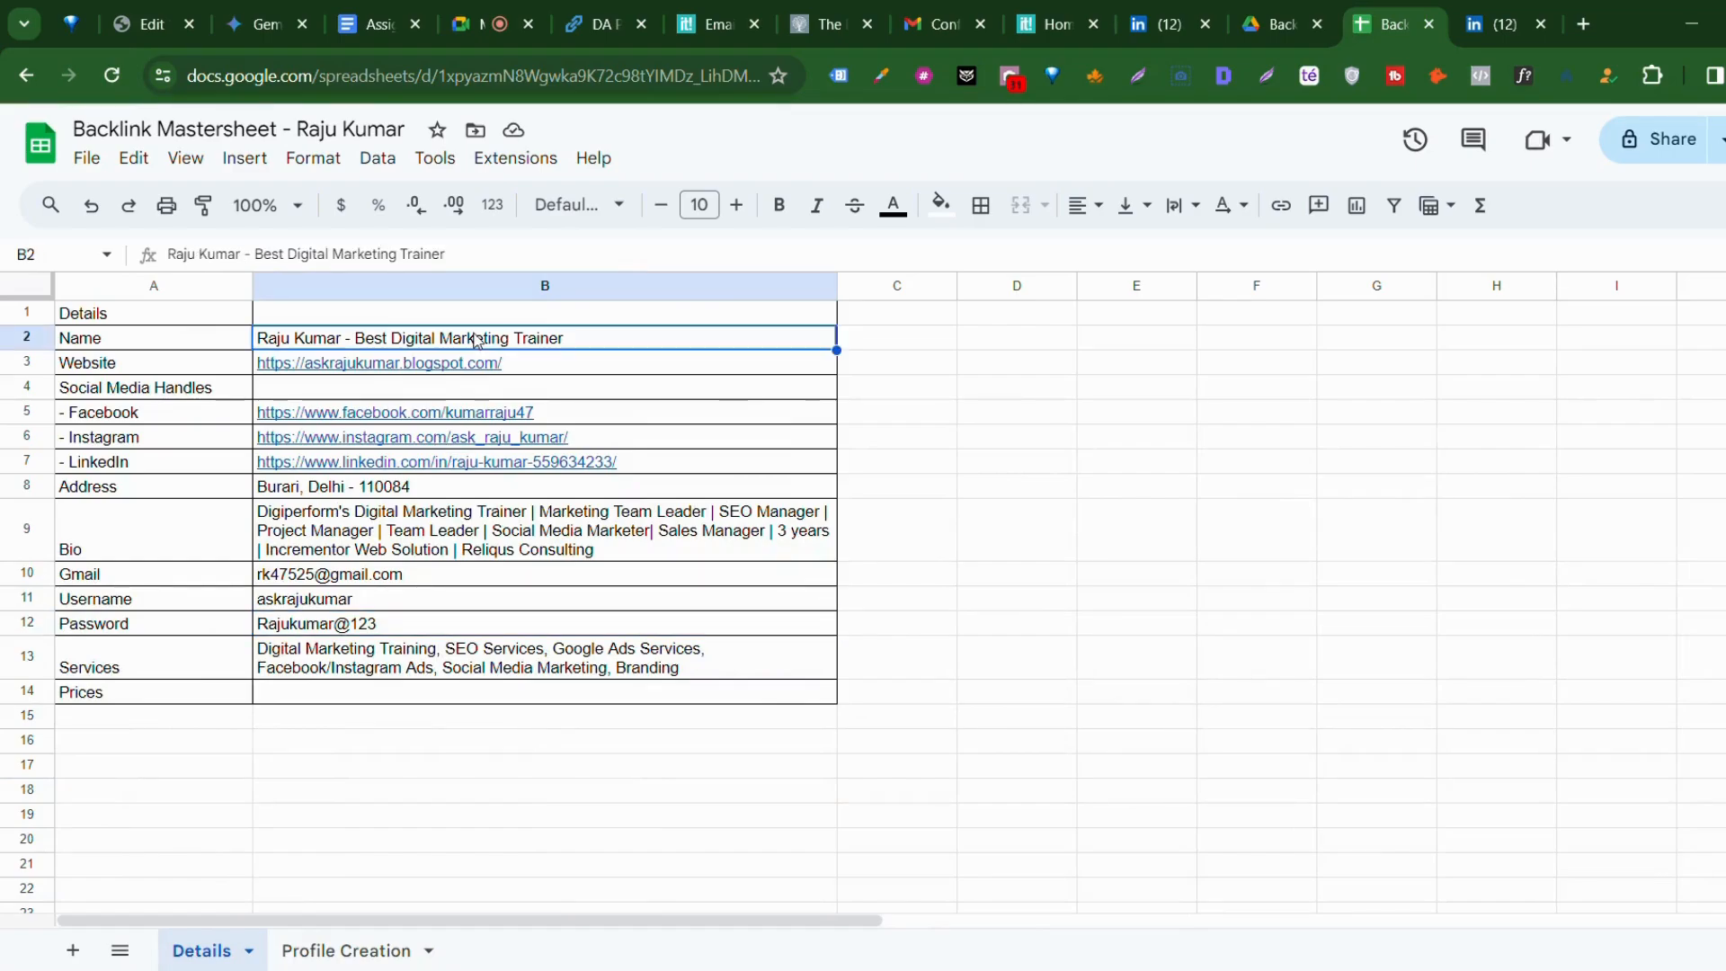
click(424, 948)
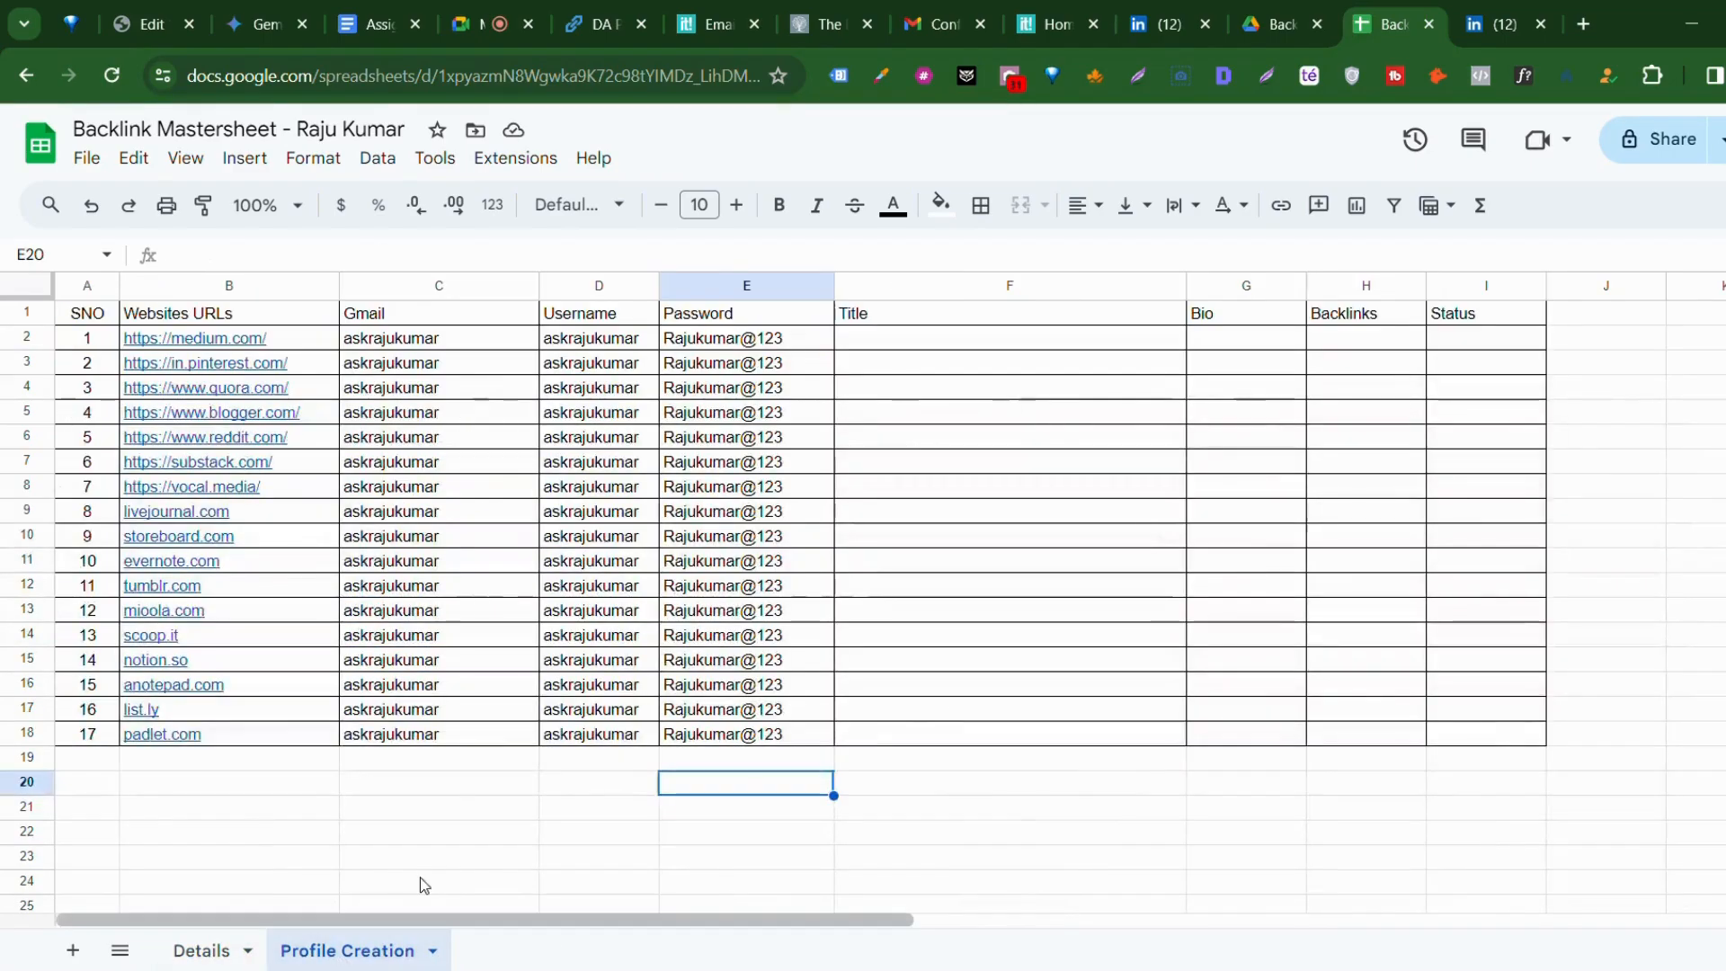
double_click(1045, 338)
key(ctrl+v)
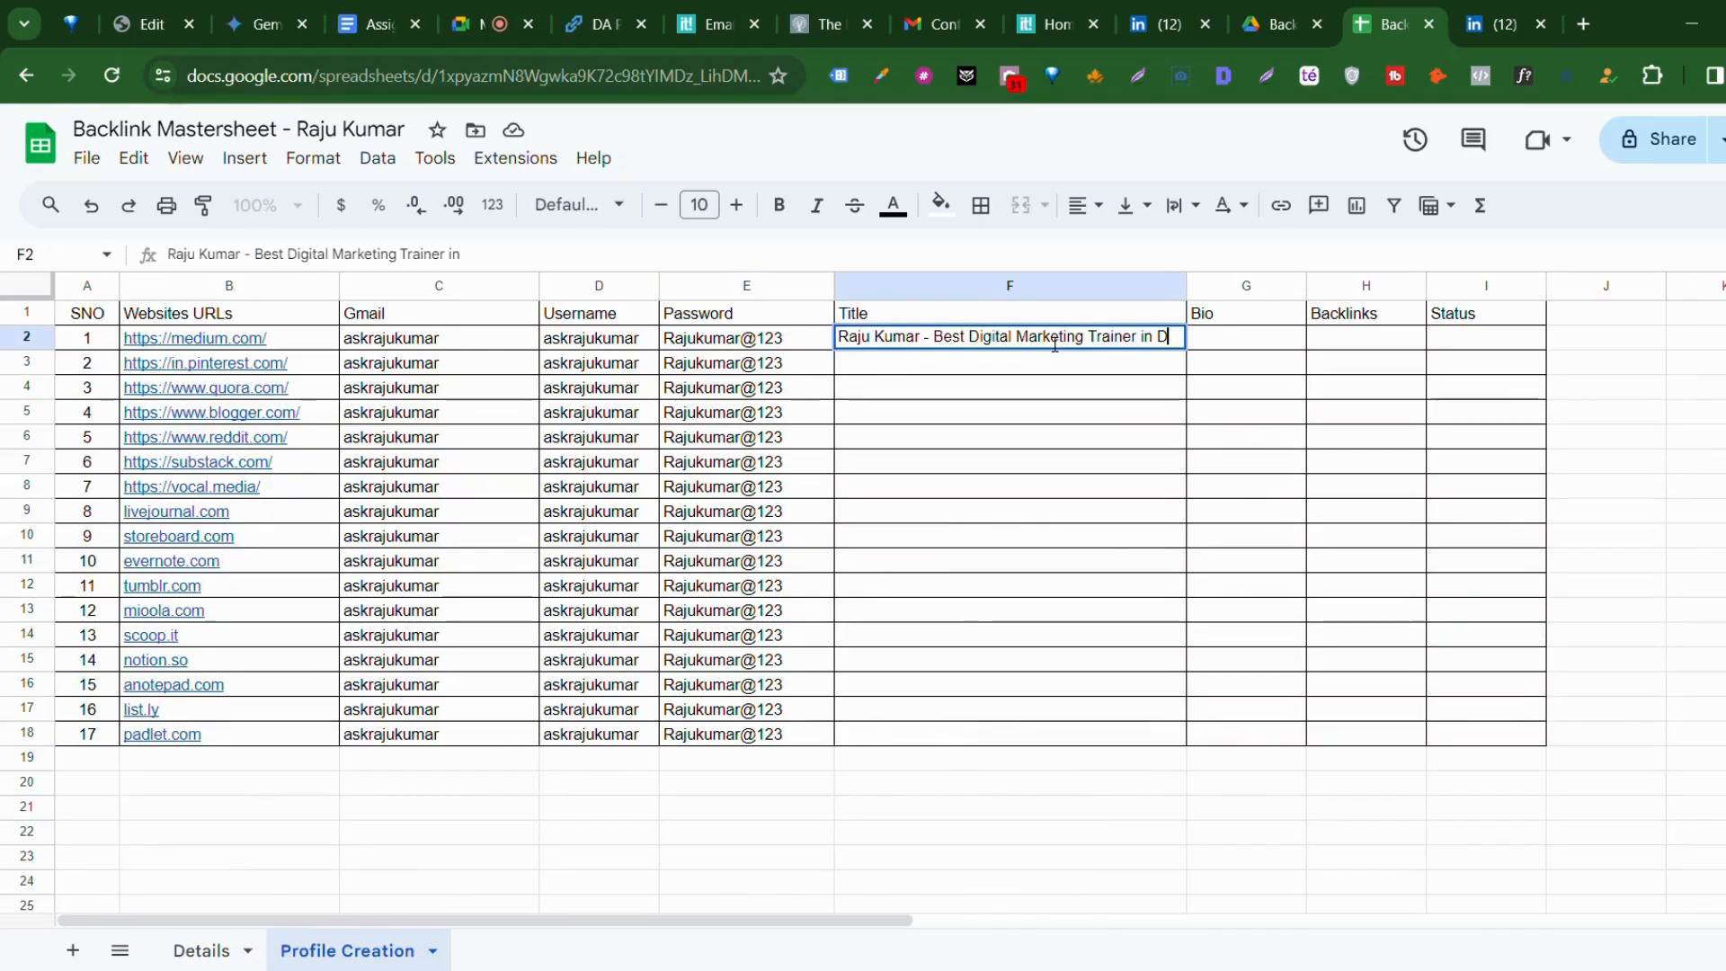
text(in Delhi NC)
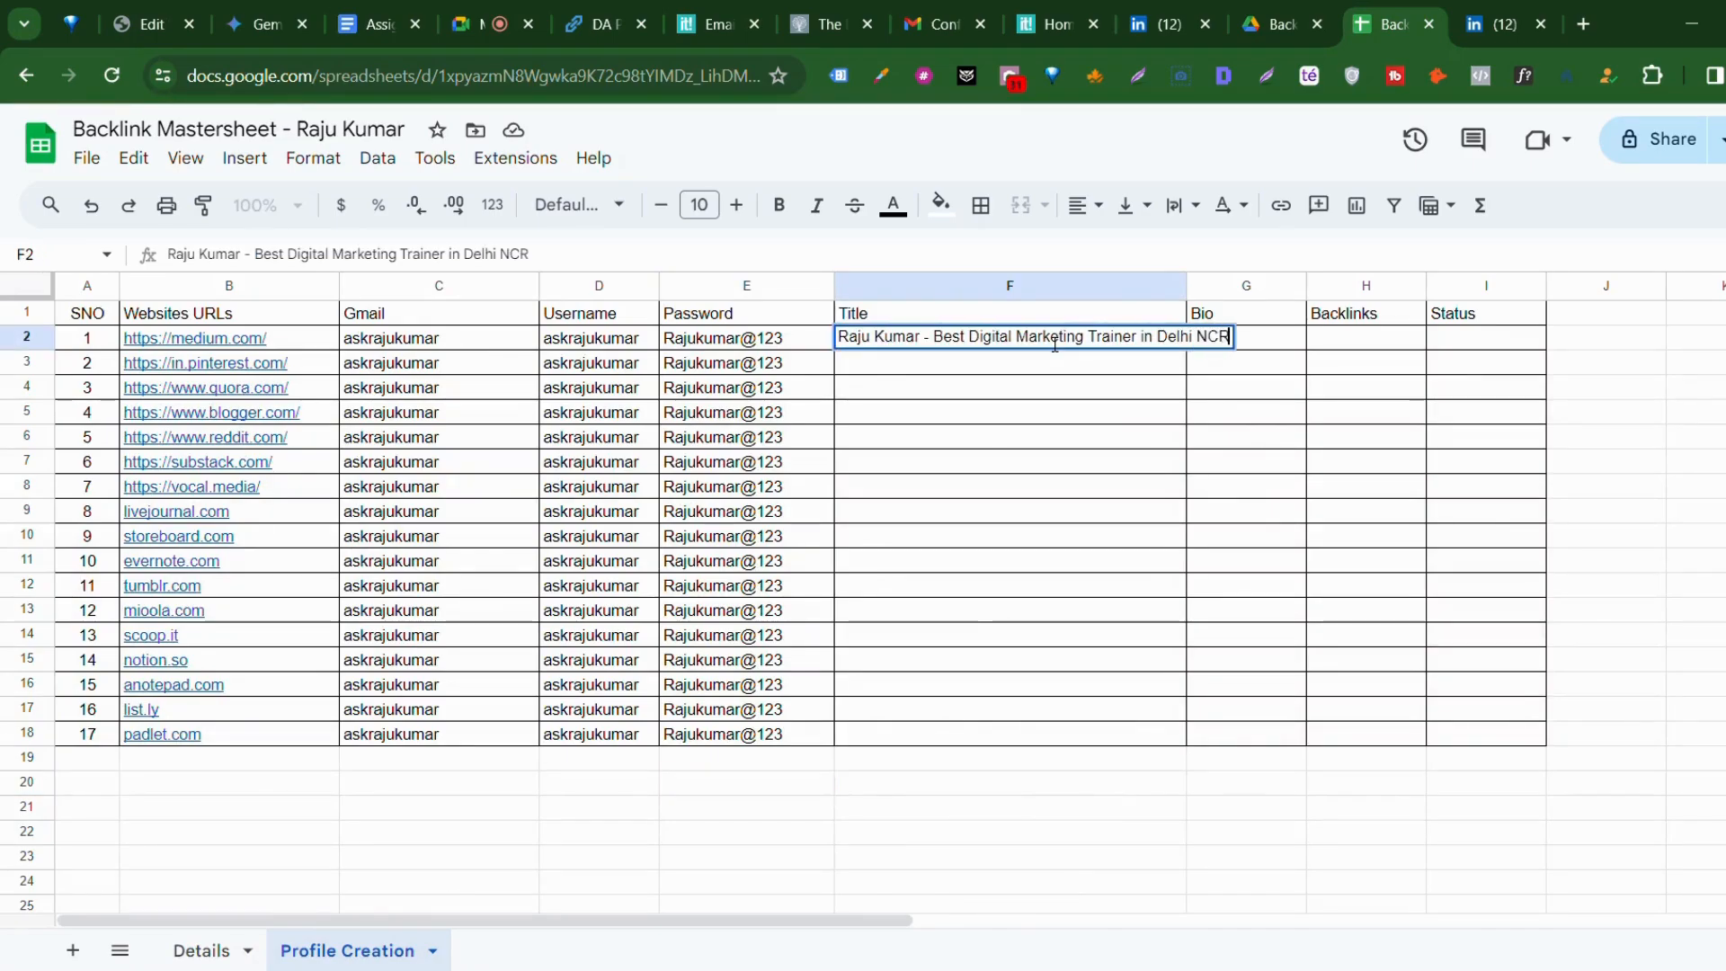
text(R)
drag(1187, 285, 1263, 286)
click(1210, 370)
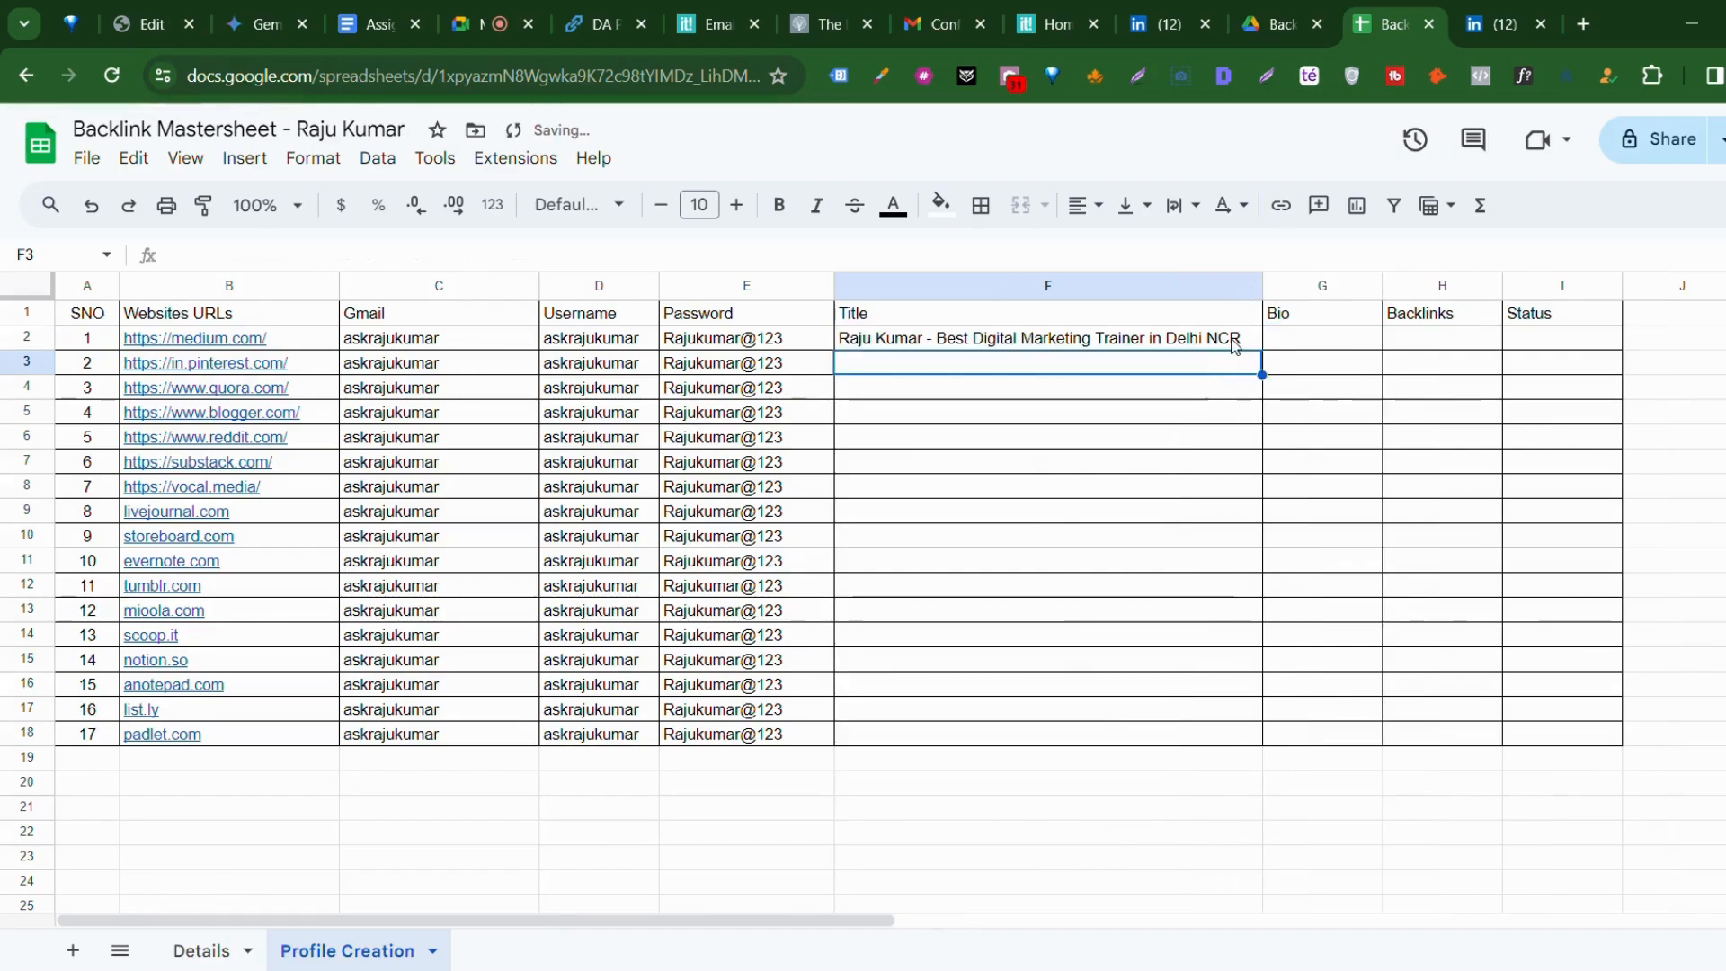
drag(1236, 346, 1240, 735)
Step: Paste the bio from Details B9 into Bio cell G2 as plain text
click(201, 950)
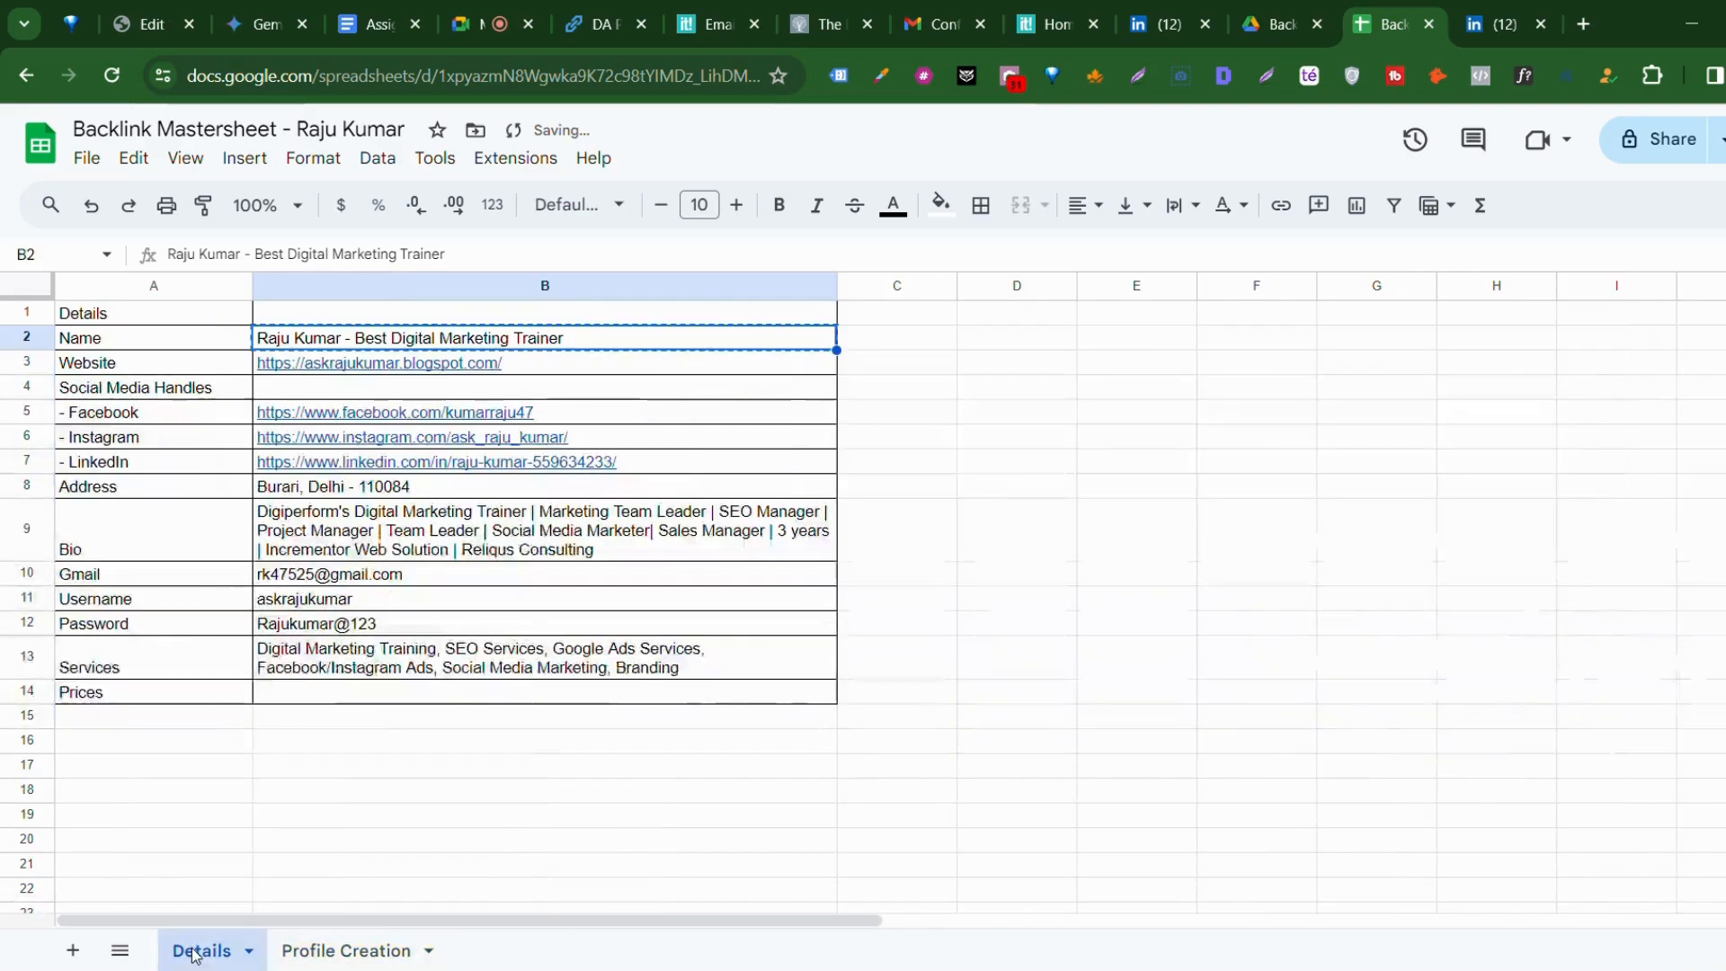
click(426, 520)
key(ctrl+c)
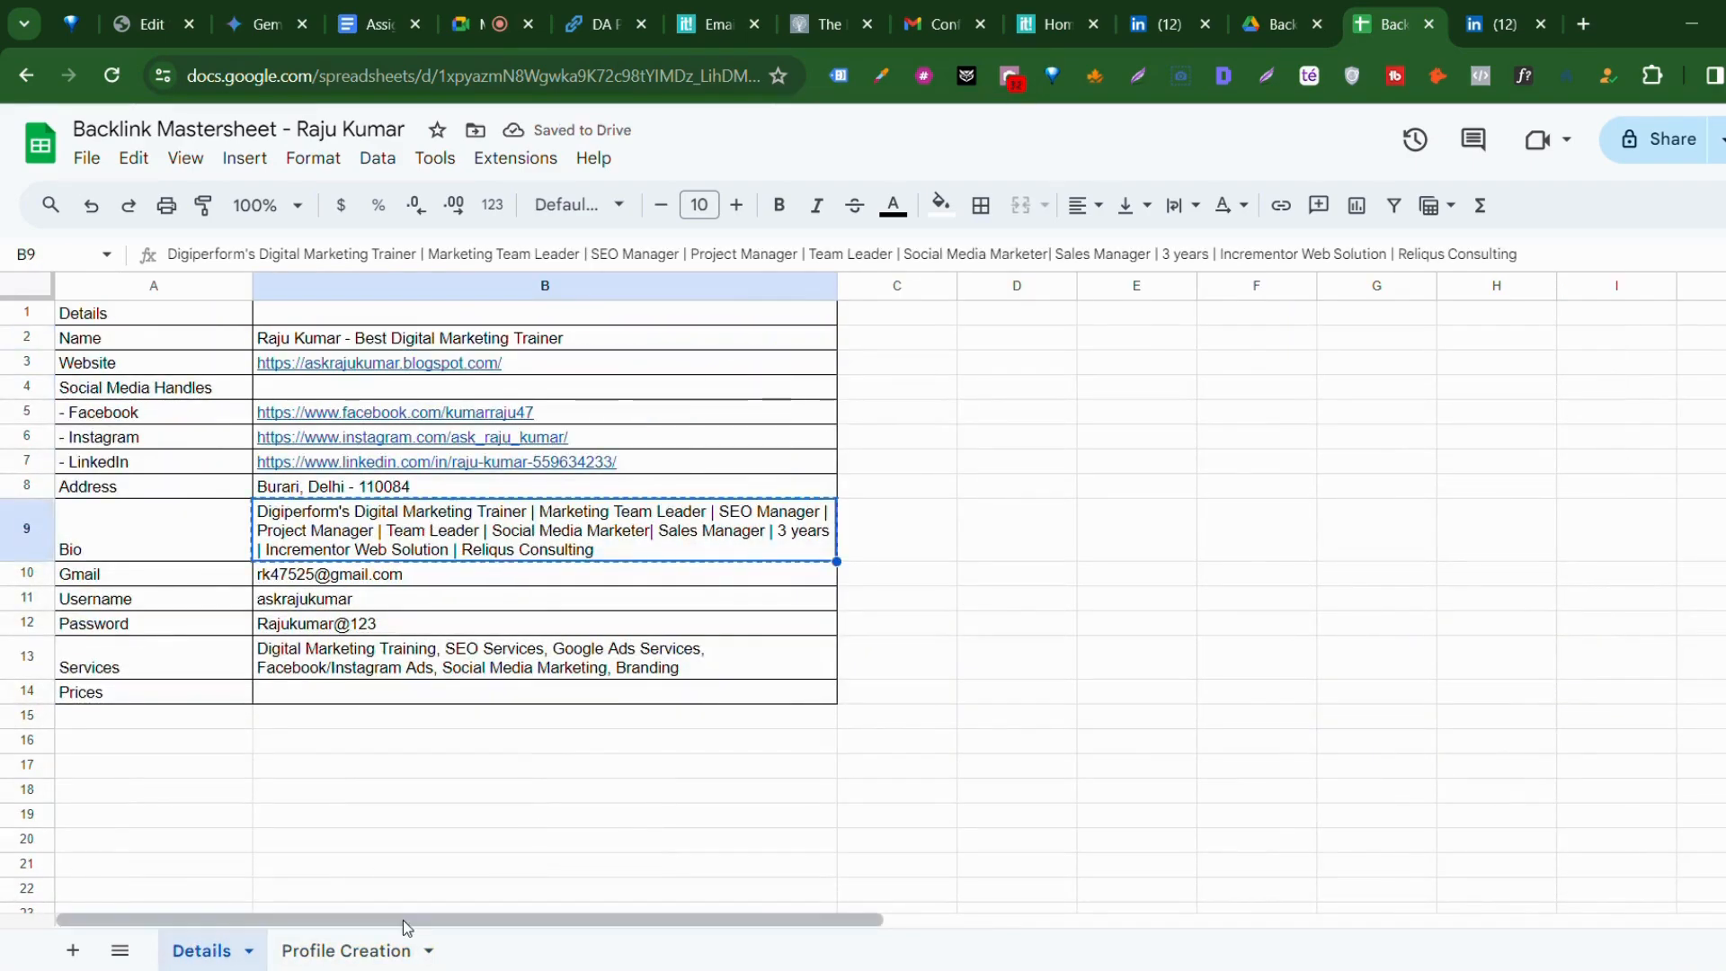
click(355, 950)
click(1357, 338)
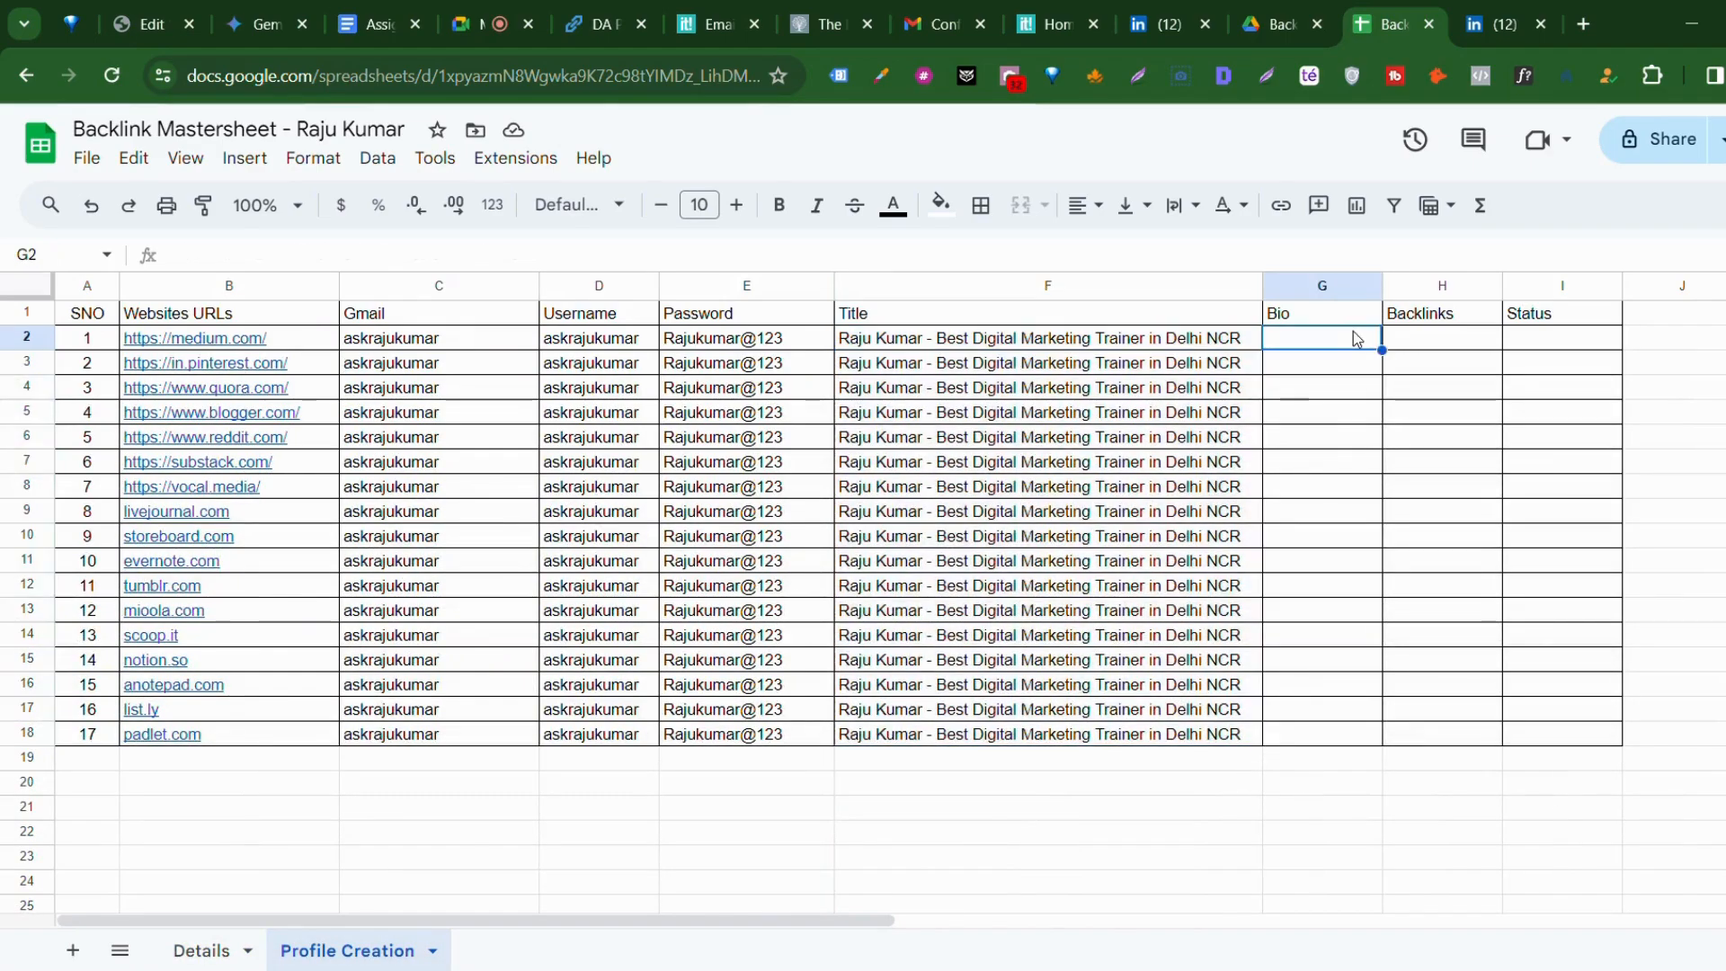
key(ctrl+v)
key(ctrl+z)
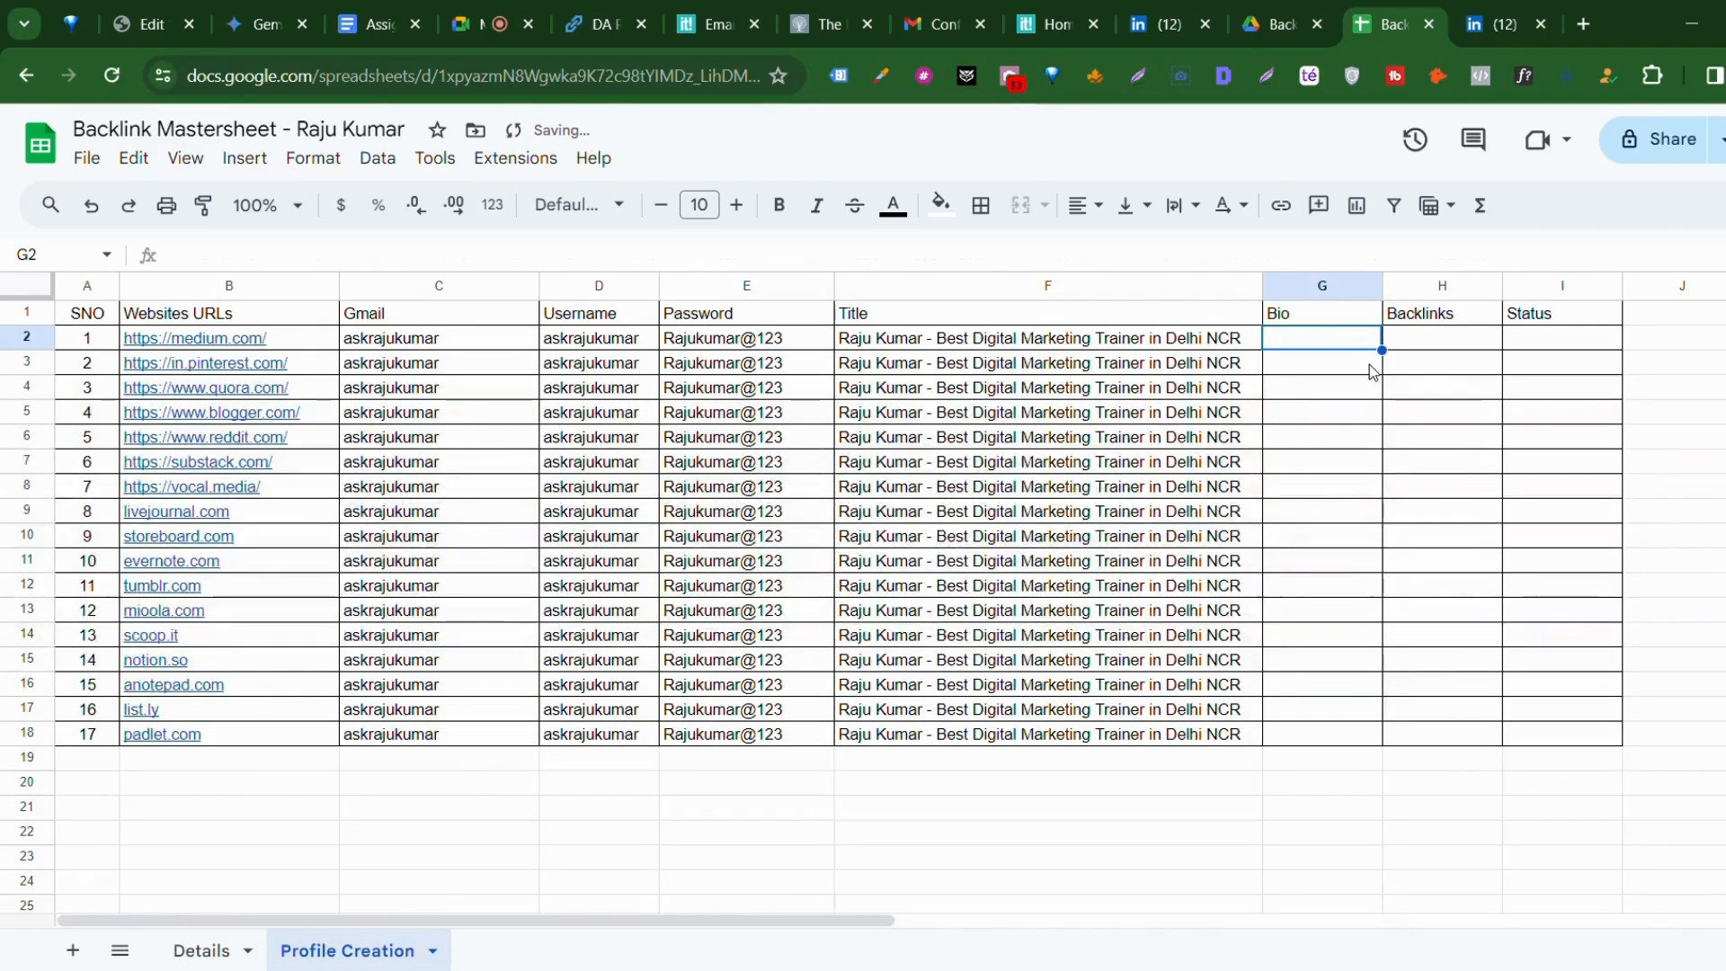
click(1368, 364)
double_click(1350, 340)
key(ctrl+v)
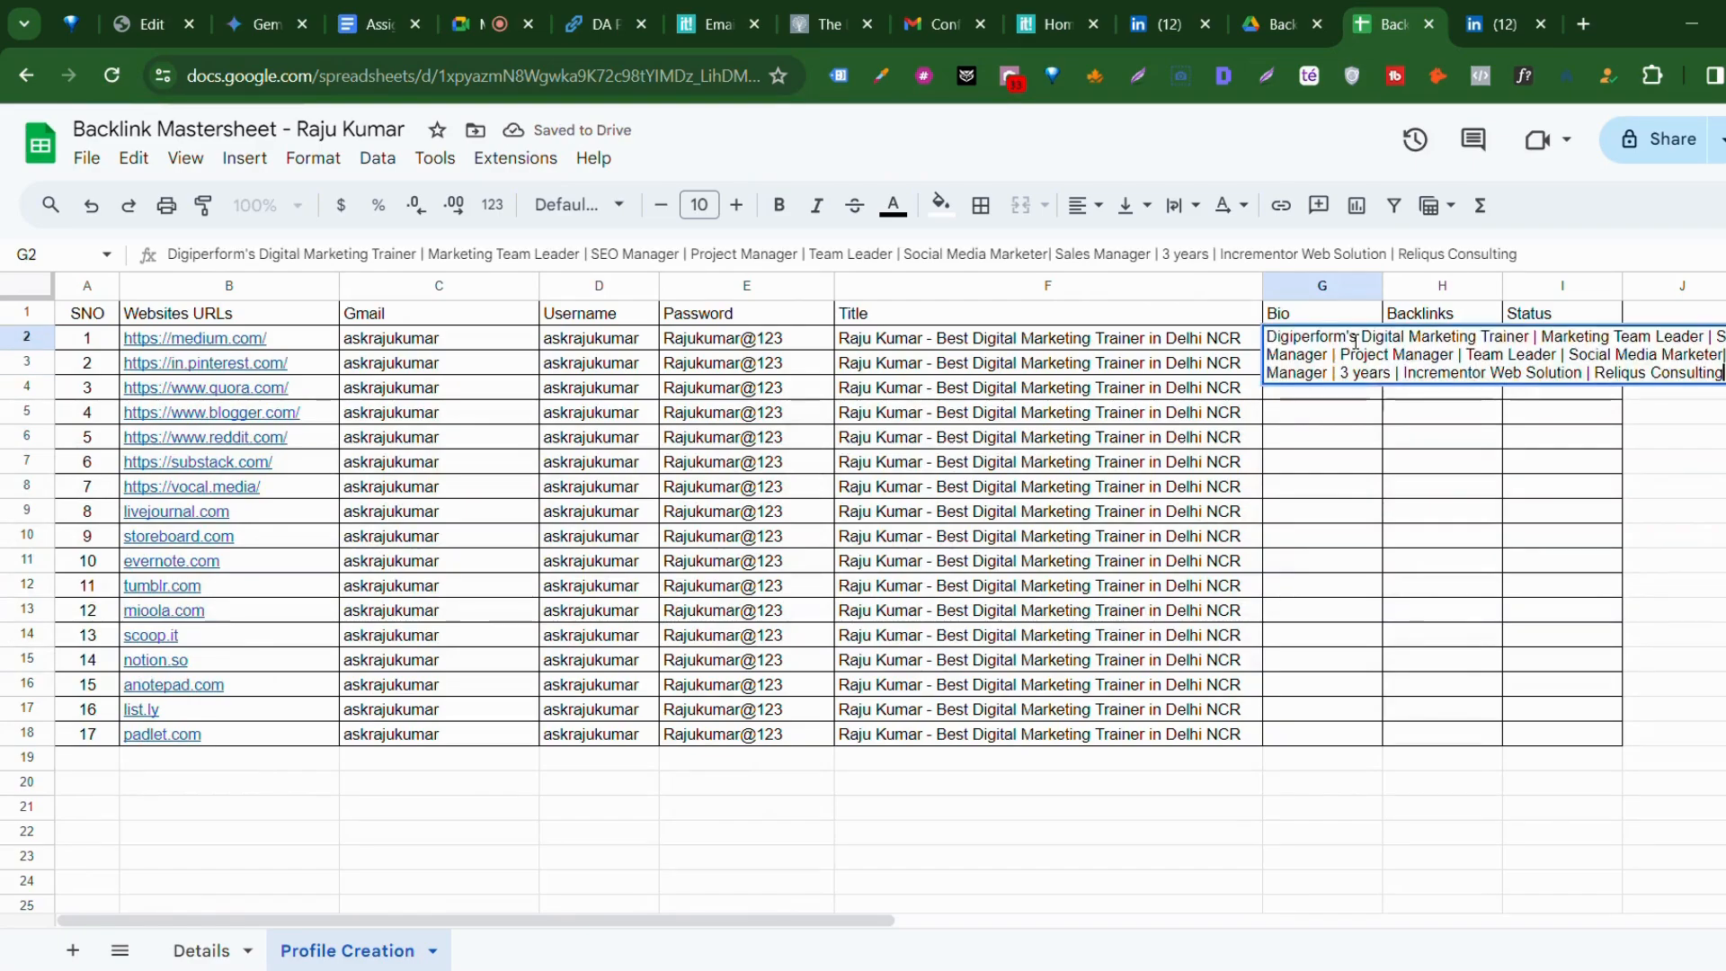
click(1541, 342)
click(1436, 440)
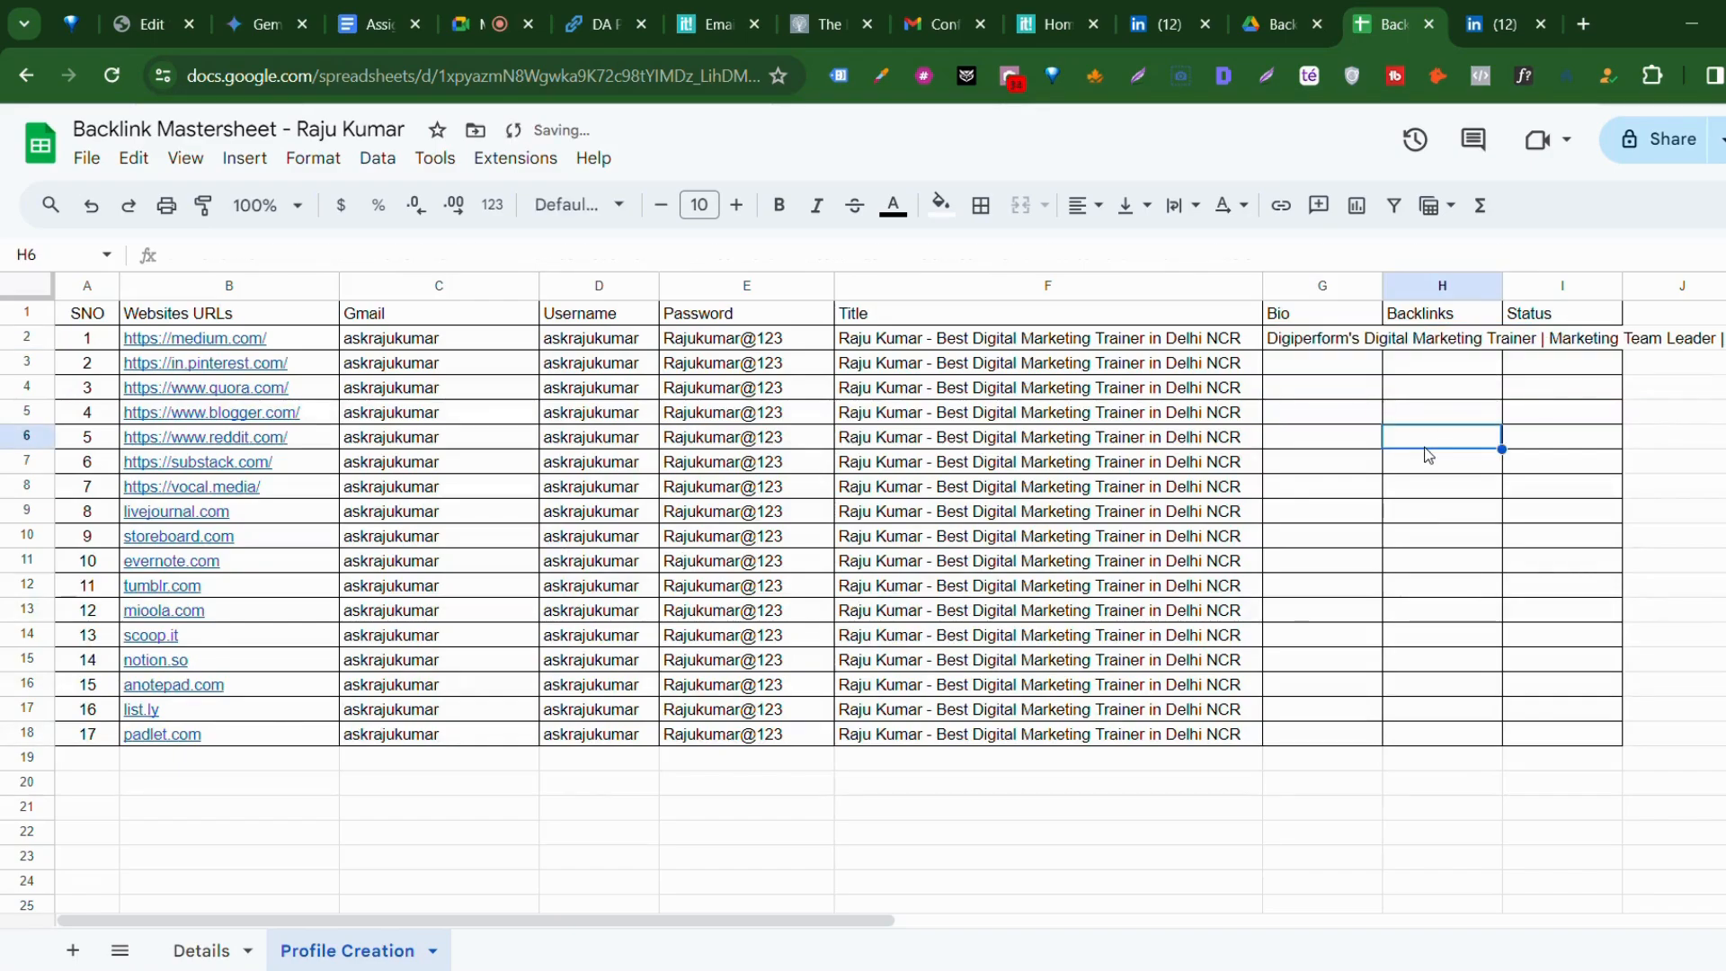
Step: Widen column G, fill the bio down to row 18, set wrapping to Clip, and narrow column C
drag(1393, 287, 1622, 289)
click(1502, 338)
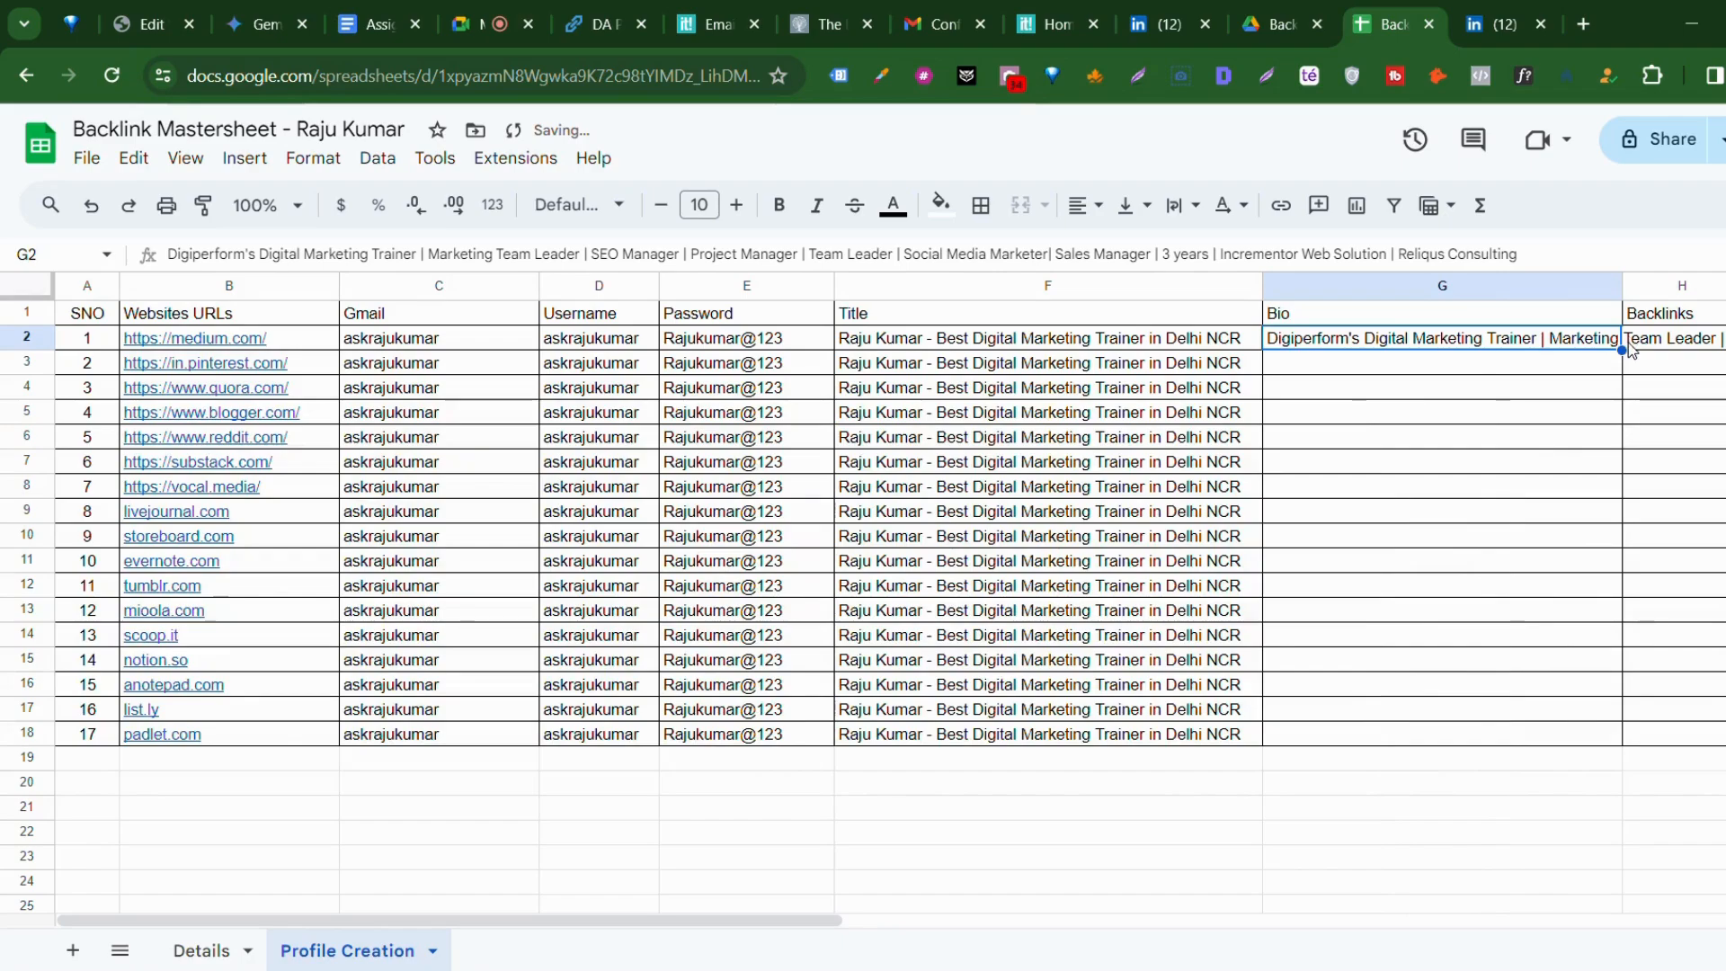
drag(1623, 349, 1618, 746)
click(1476, 287)
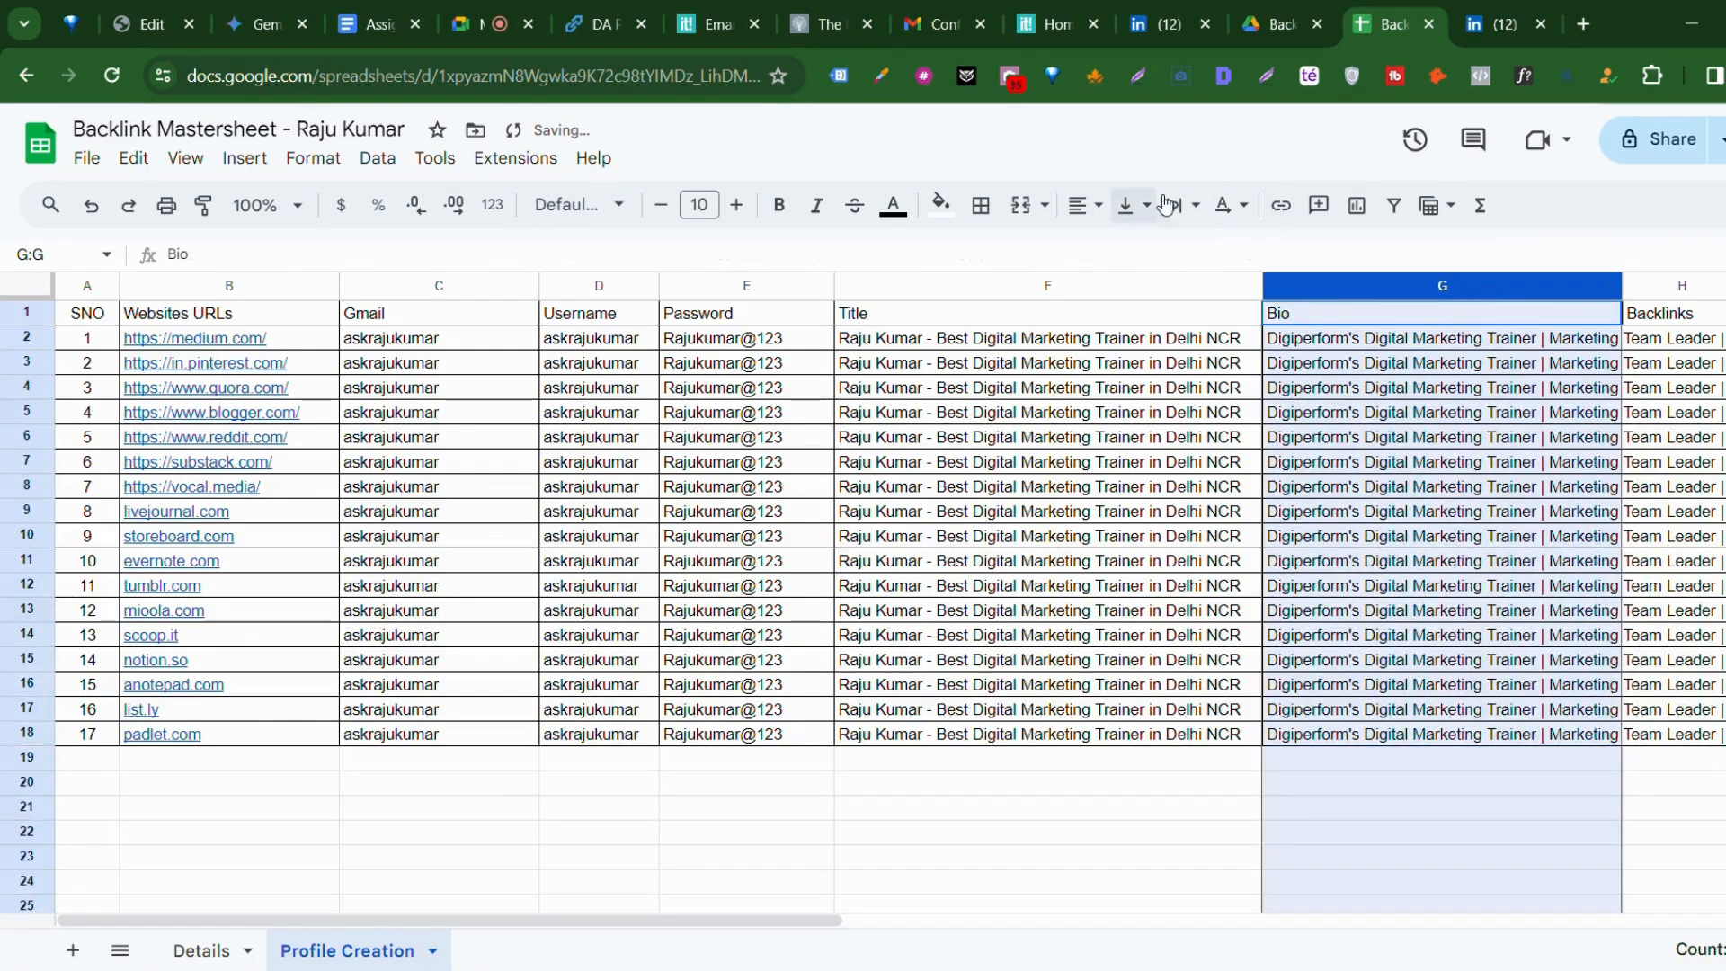
click(1183, 206)
click(1254, 251)
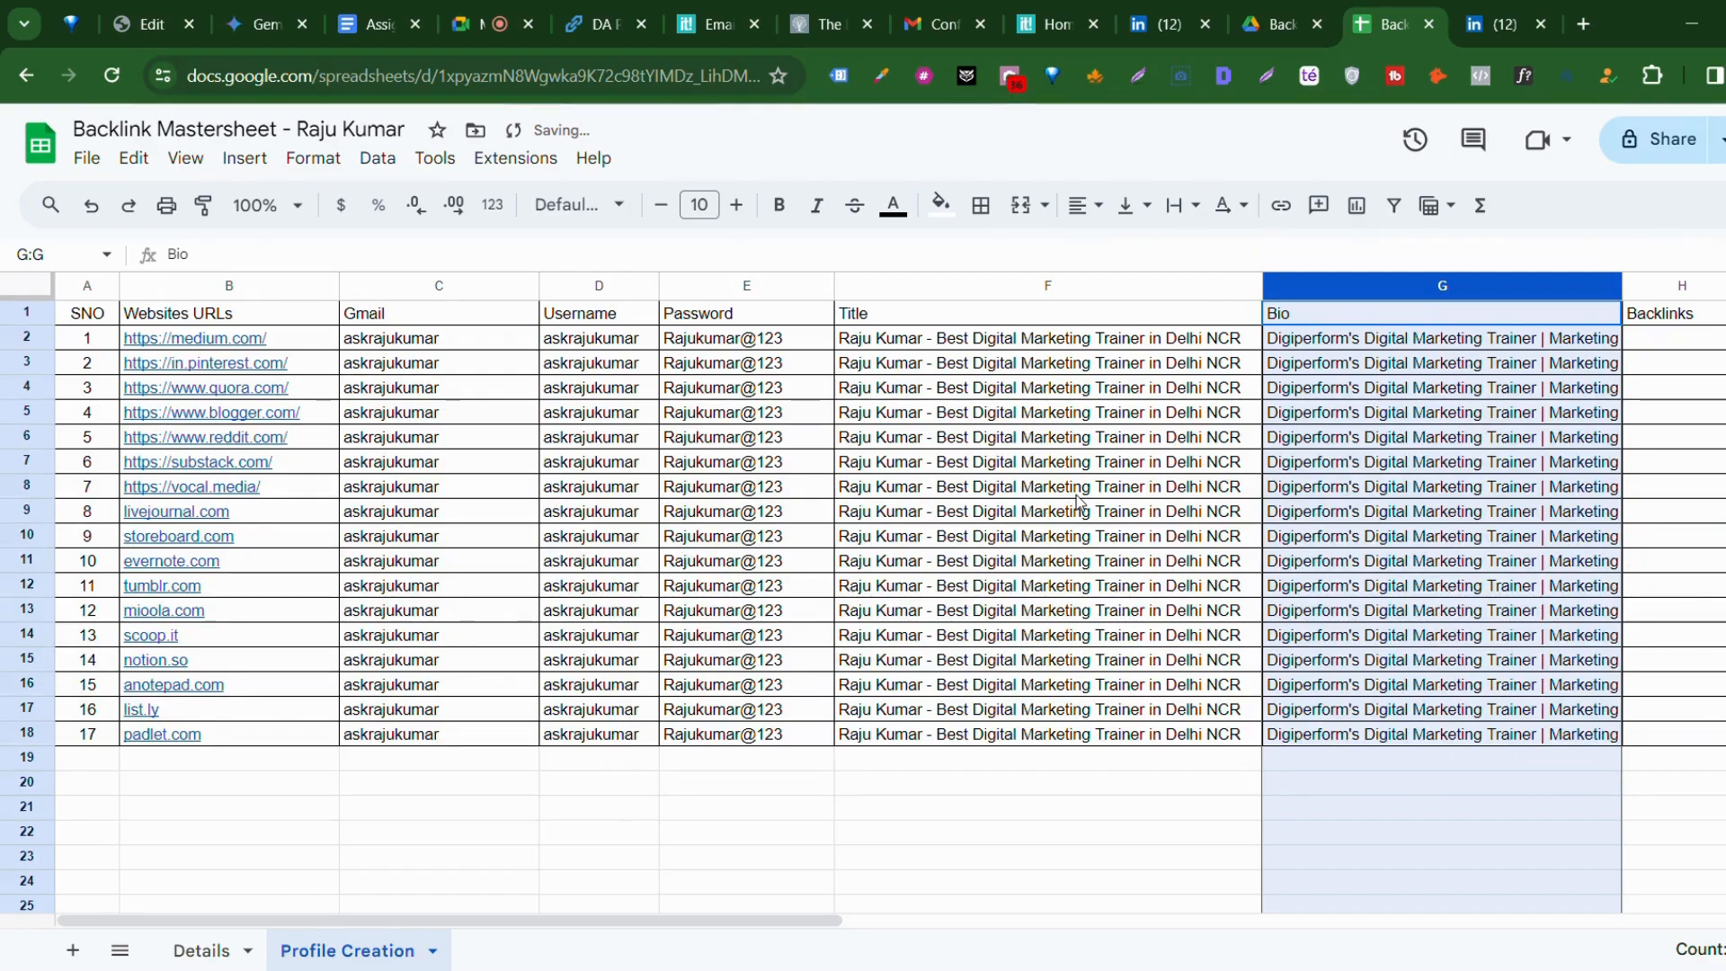
drag(539, 285, 463, 291)
Step: Enter the account's Gmail address in C2, fit column C, and fill it down to row 18
click(440, 341)
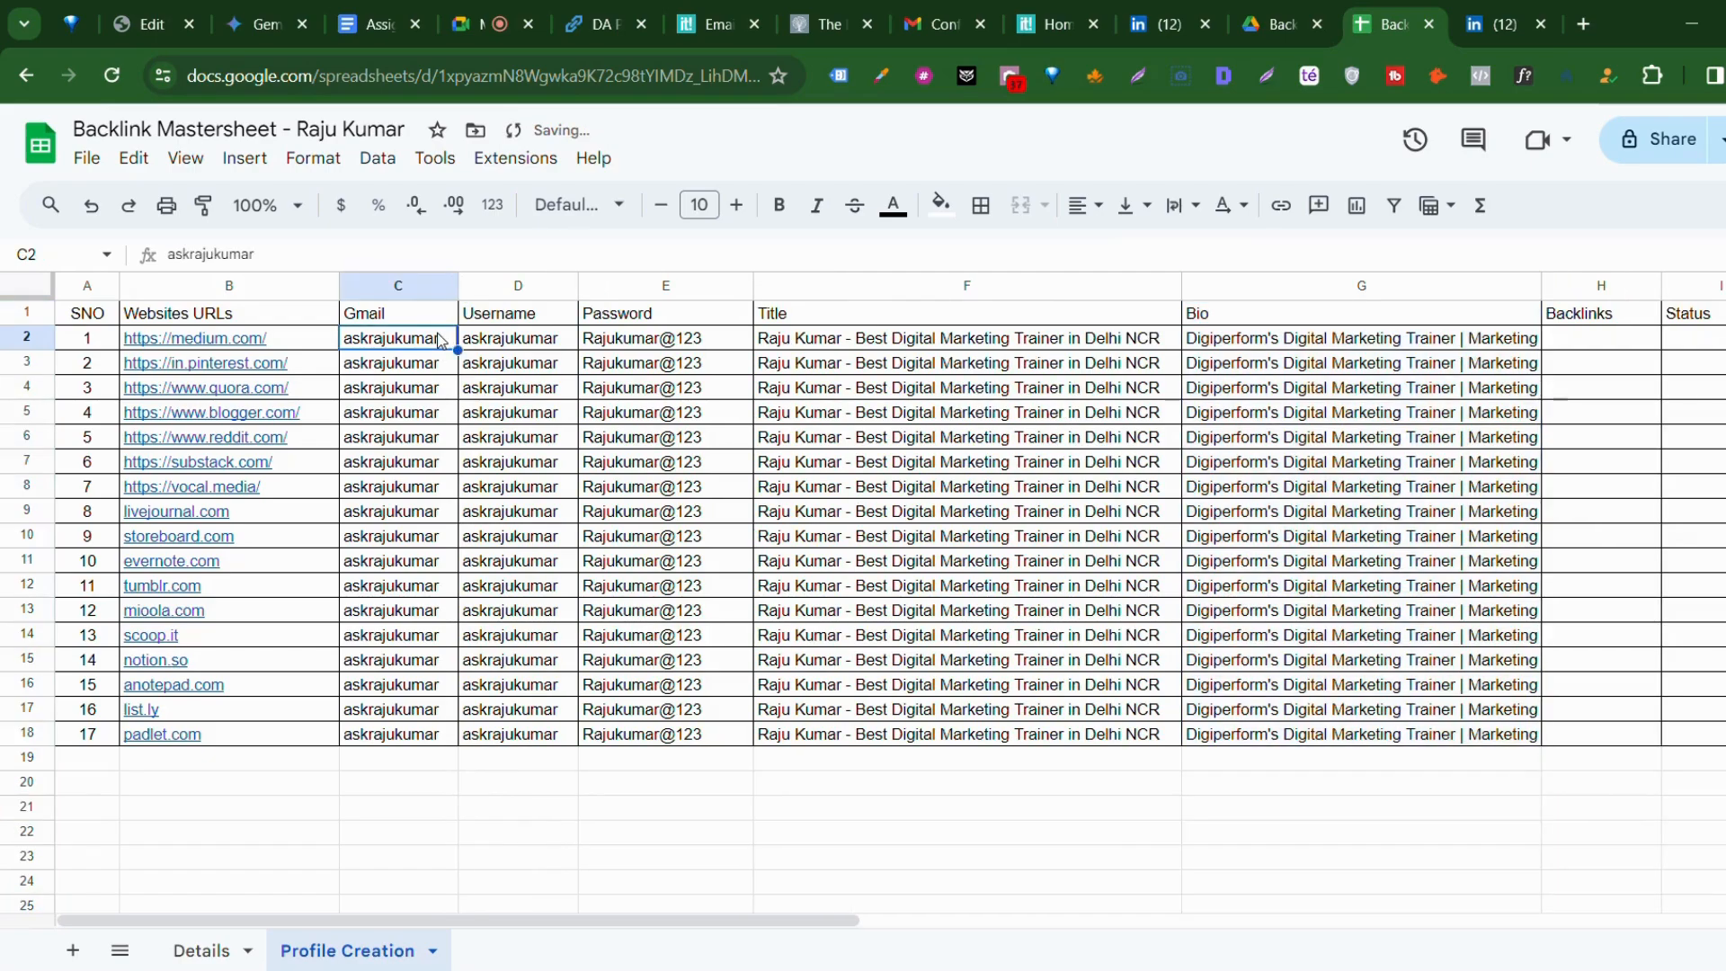
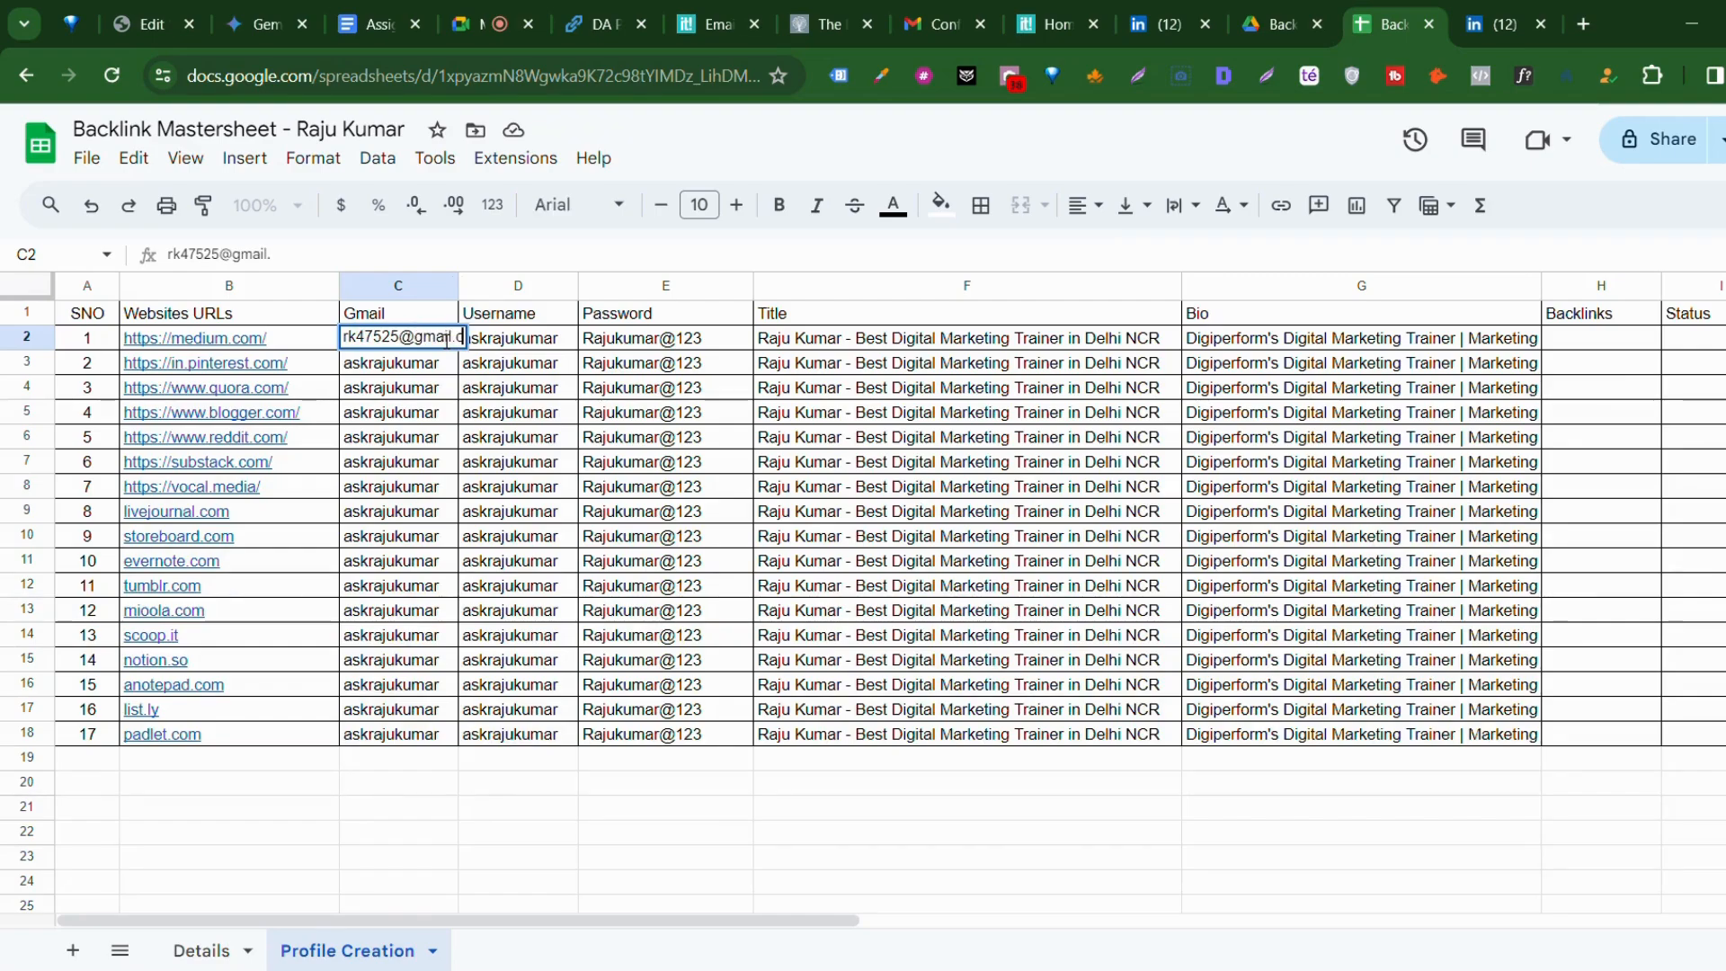
drag(461, 368, 528, 286)
click(510, 346)
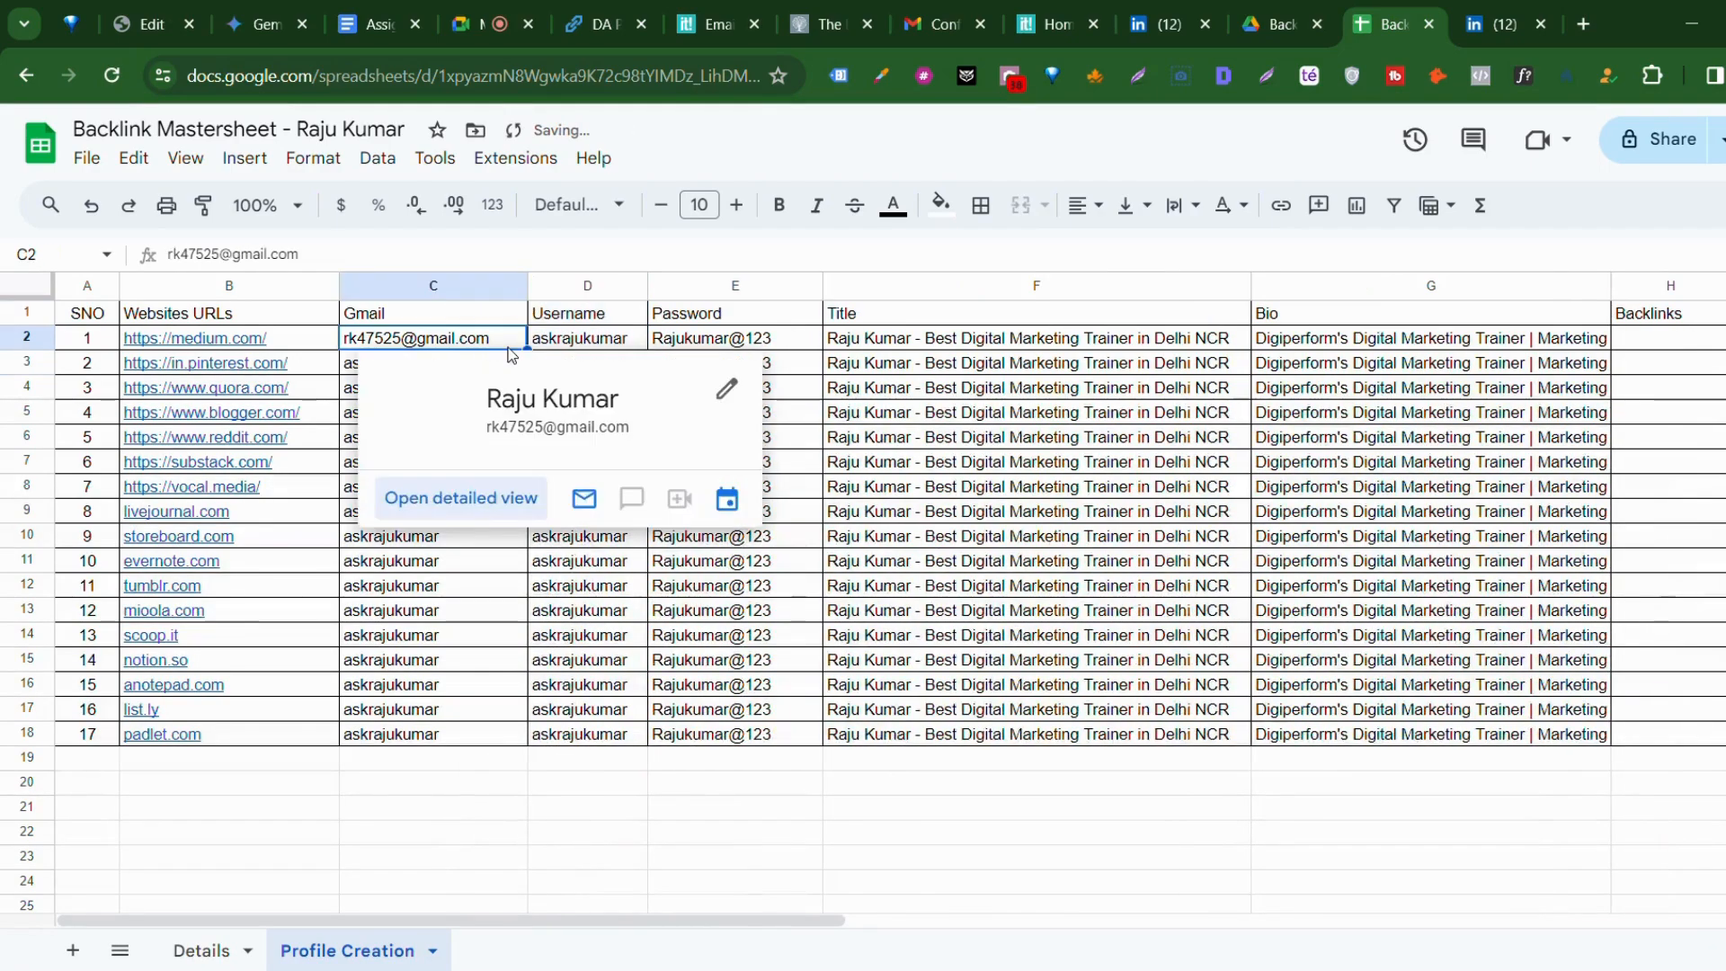
drag(526, 350, 529, 742)
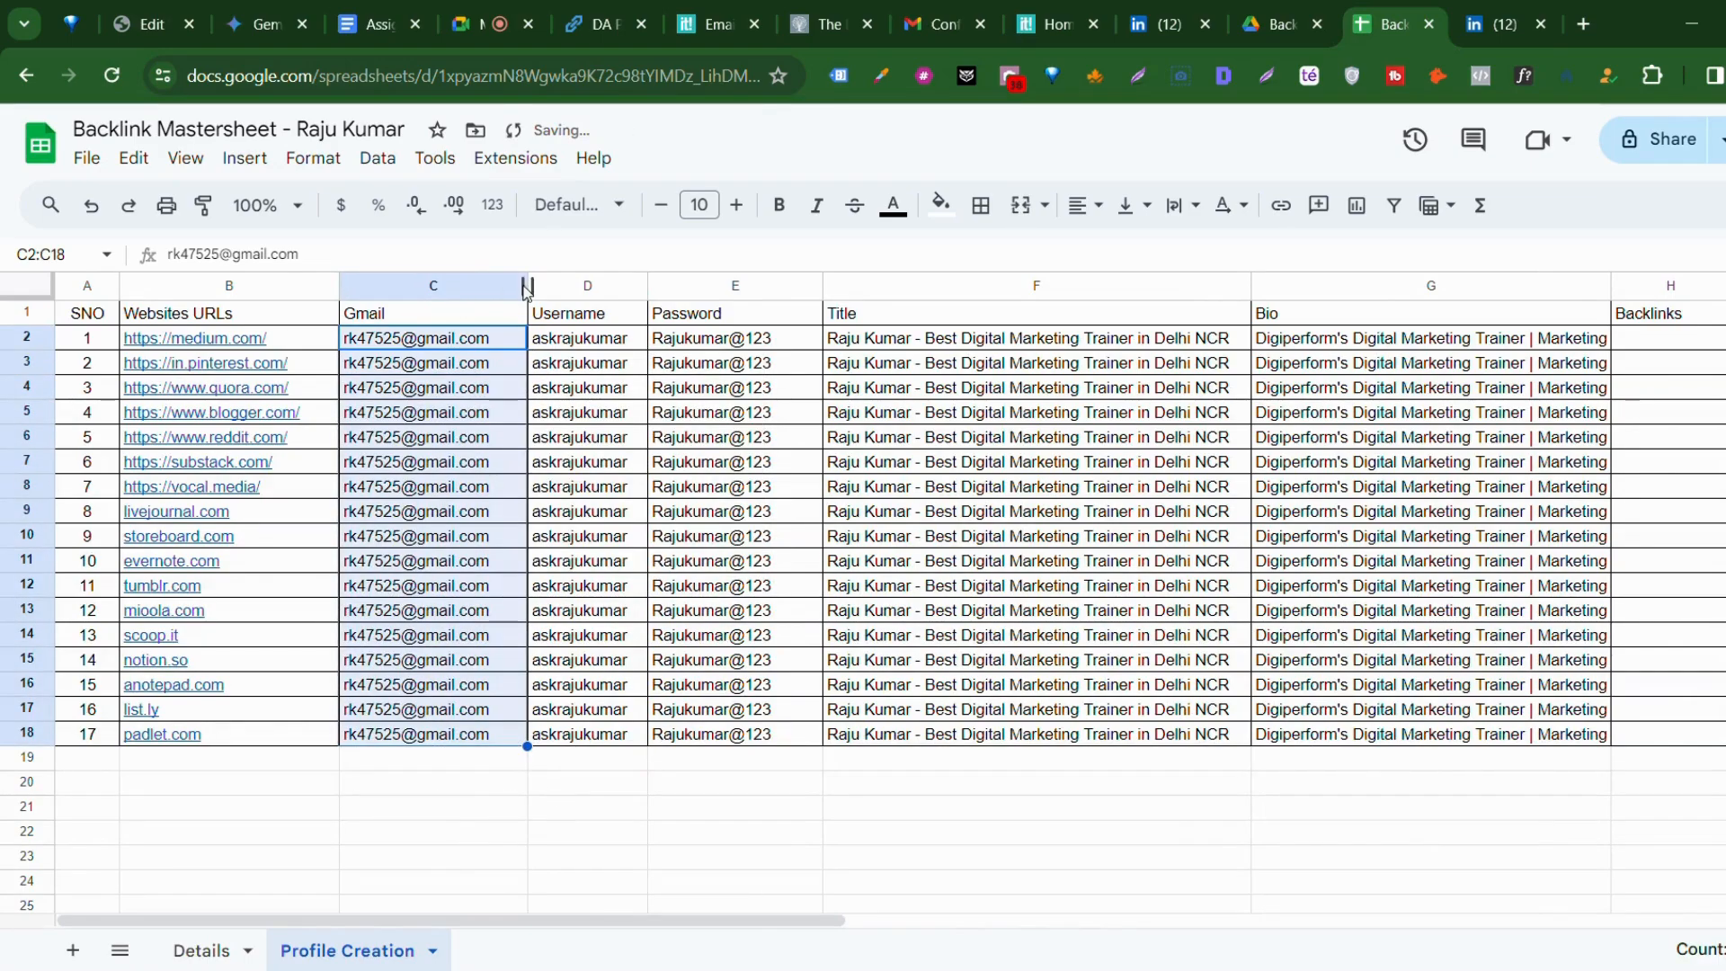
drag(527, 288, 505, 286)
click(659, 512)
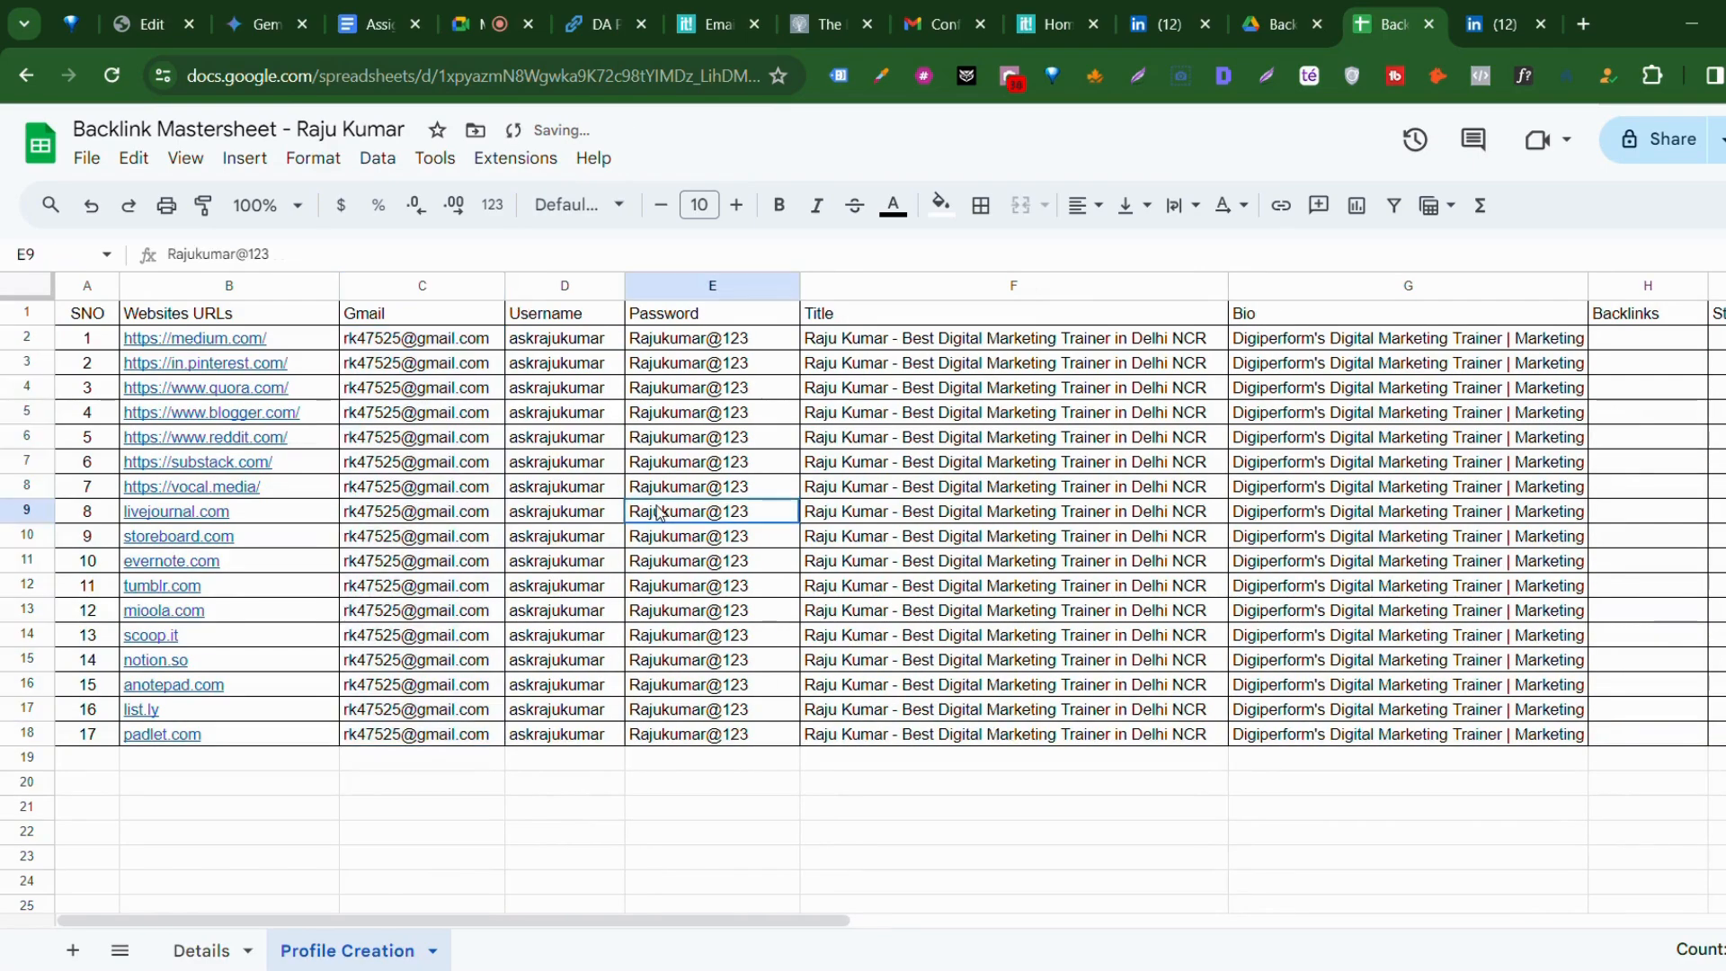
click(1172, 495)
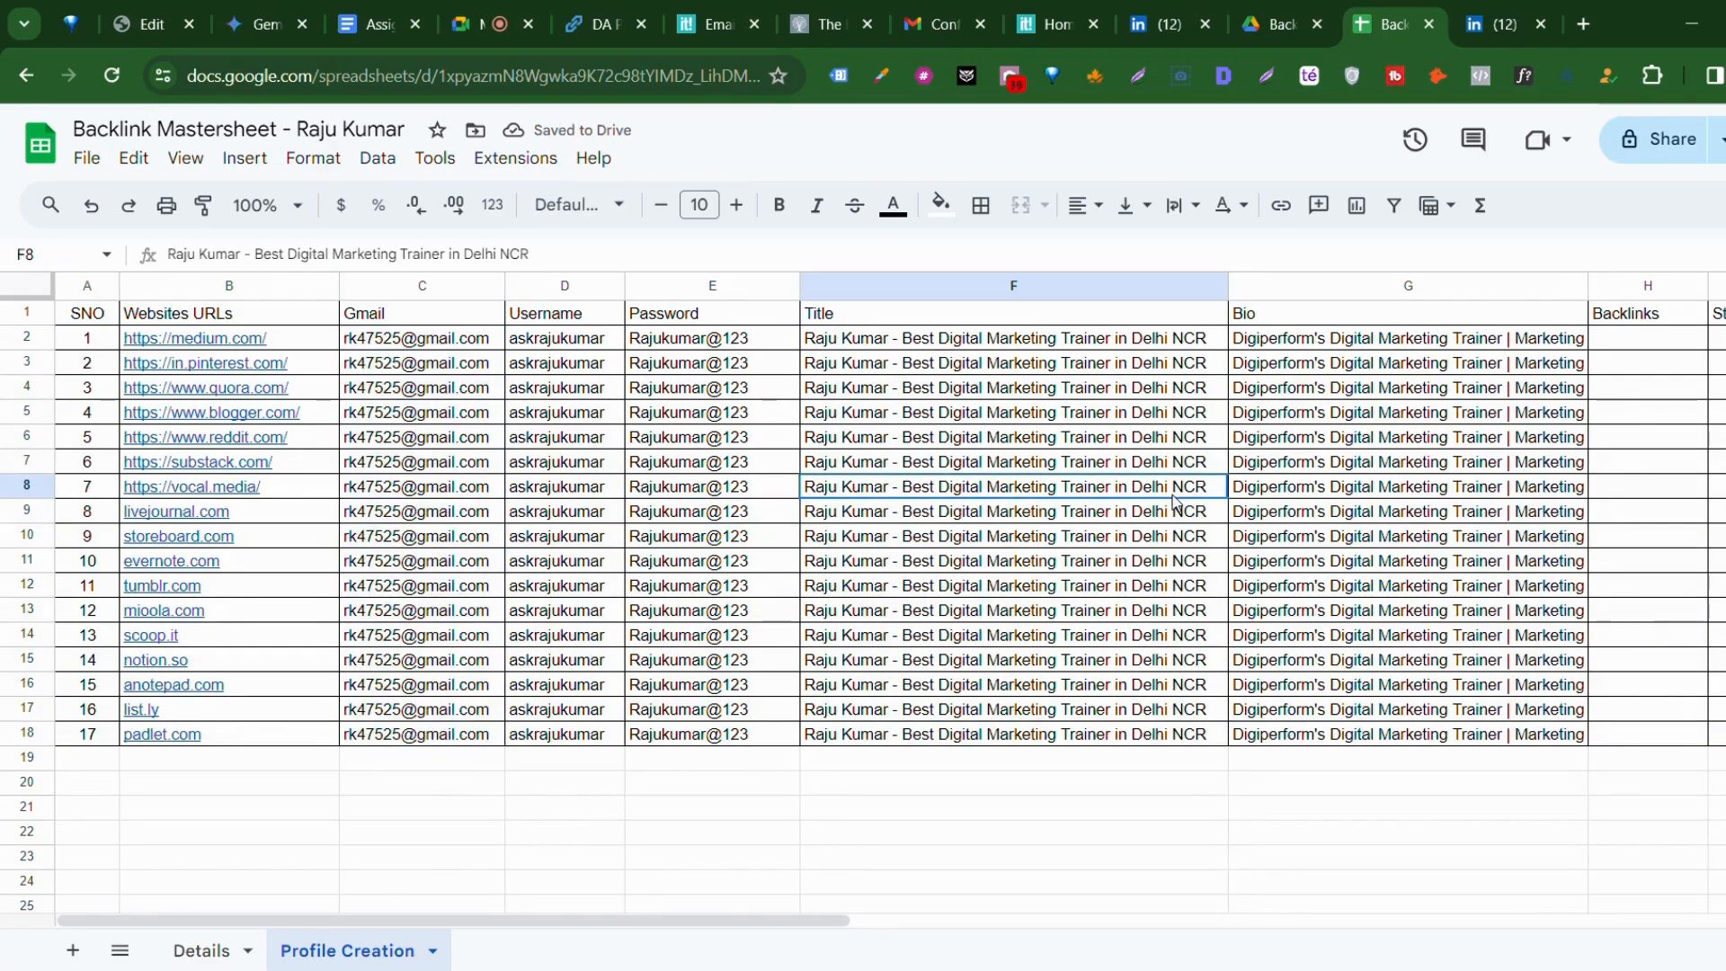
Step: Select the whole table and apply All borders to every cell
click(109, 320)
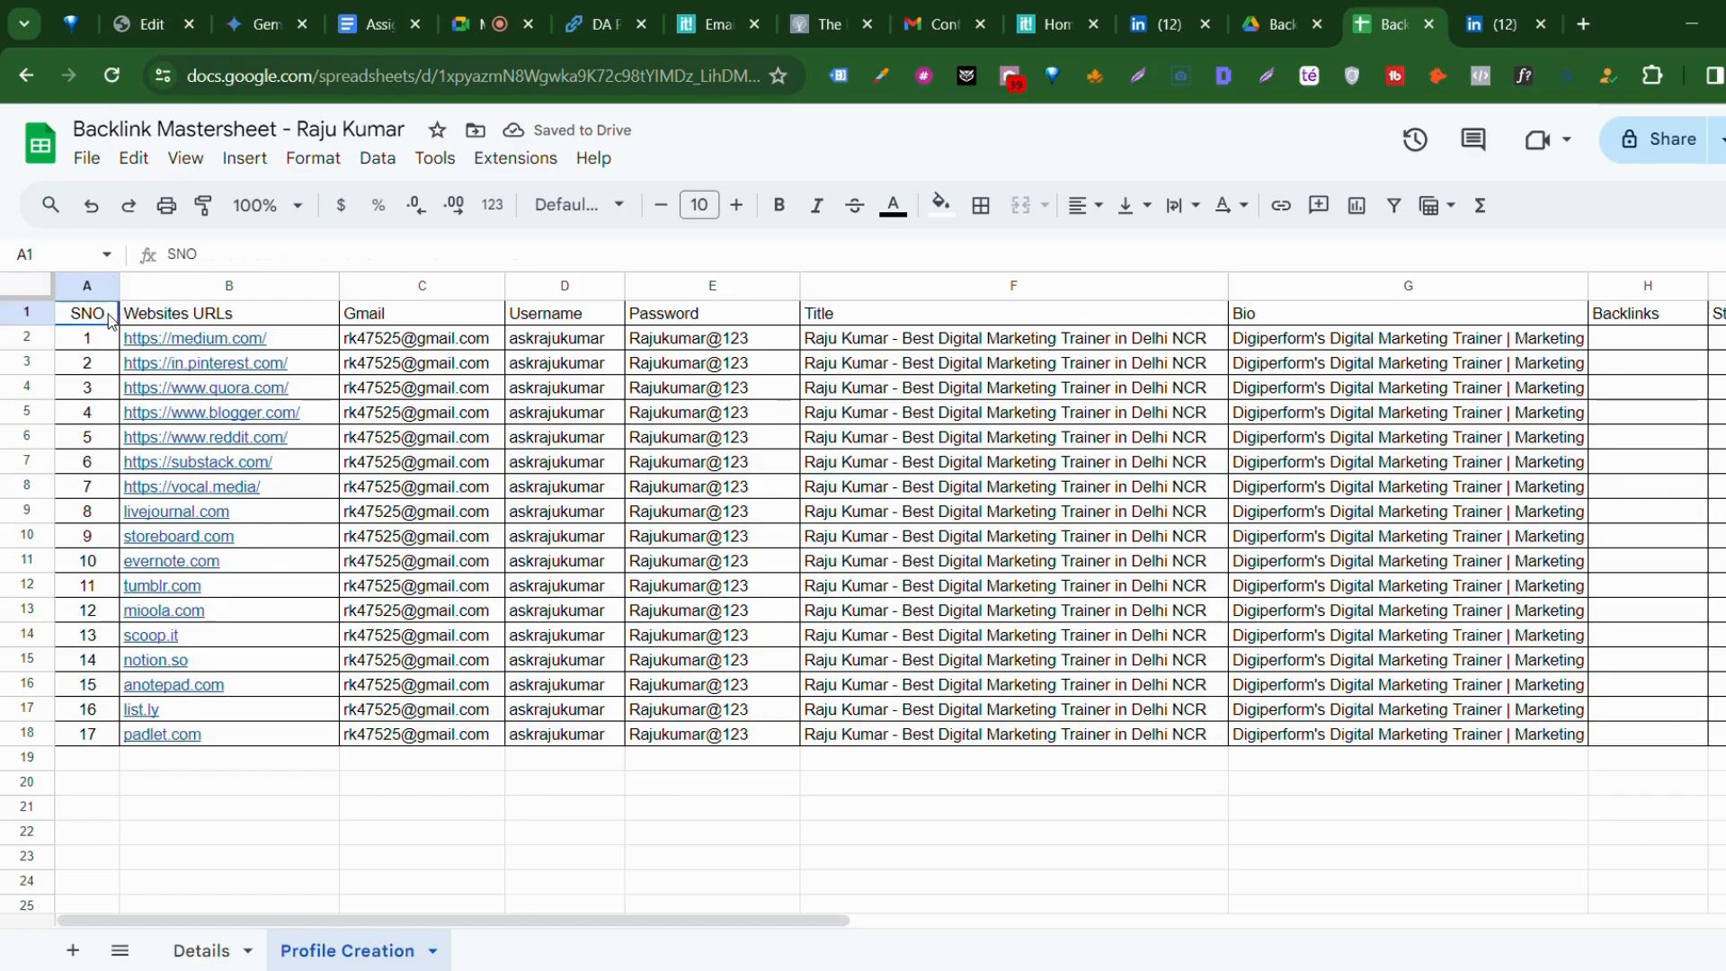
key(ctrl+a)
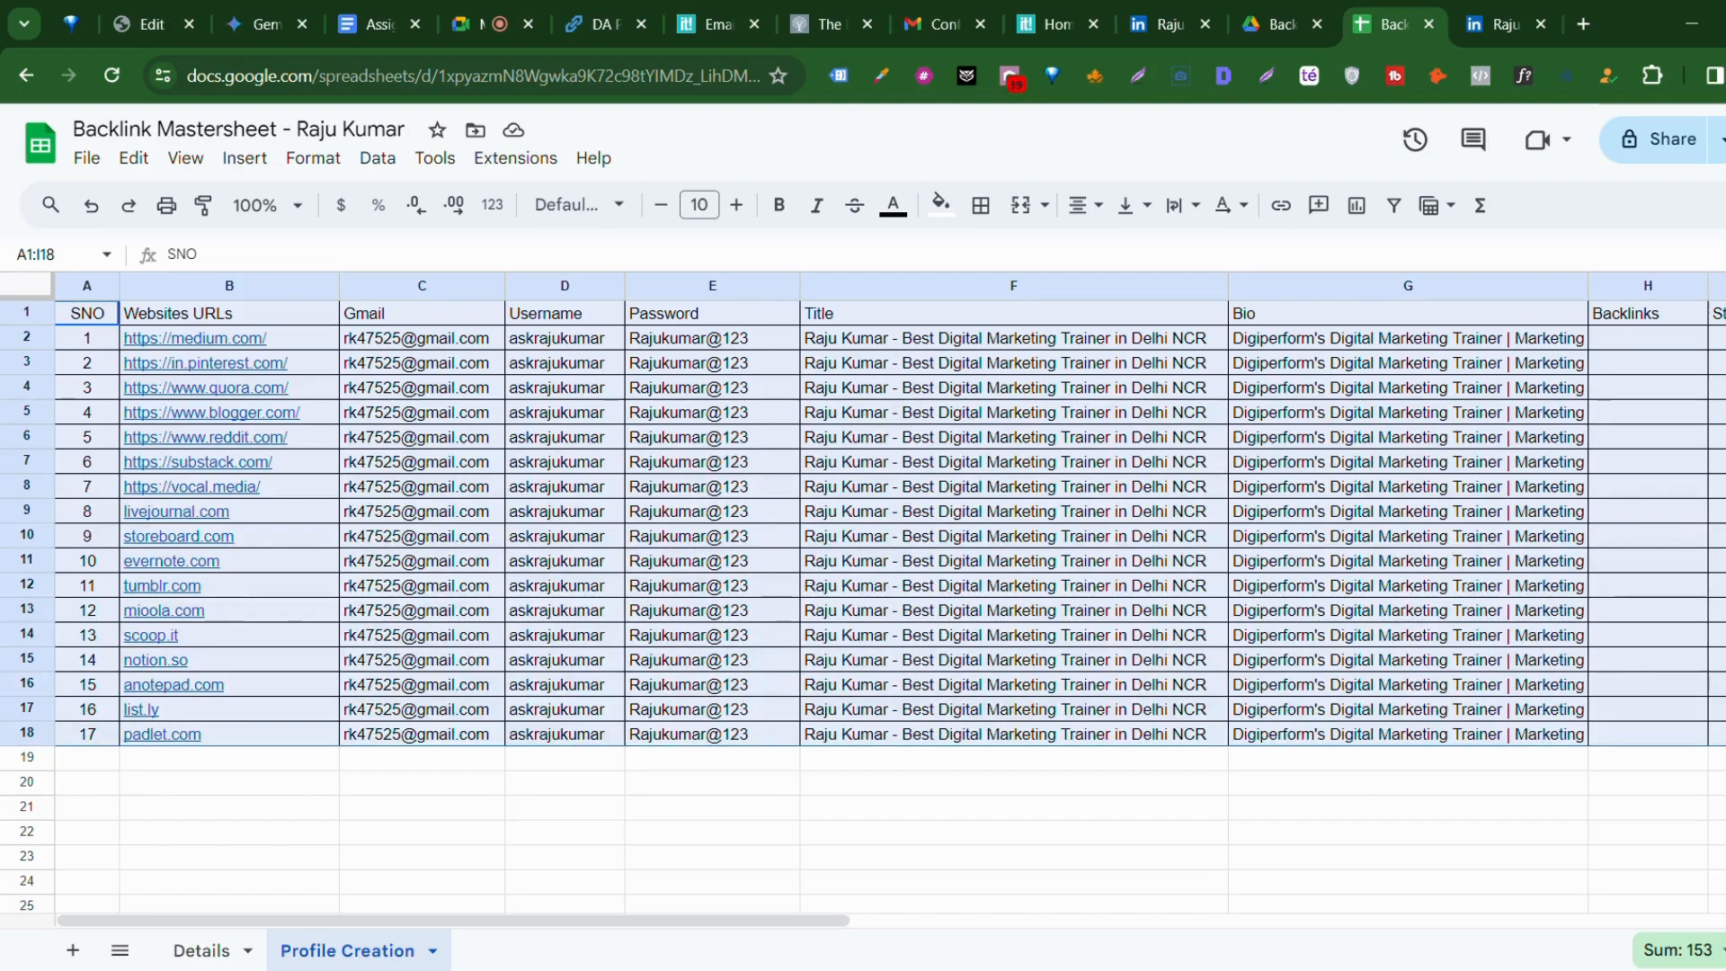
click(981, 205)
click(989, 261)
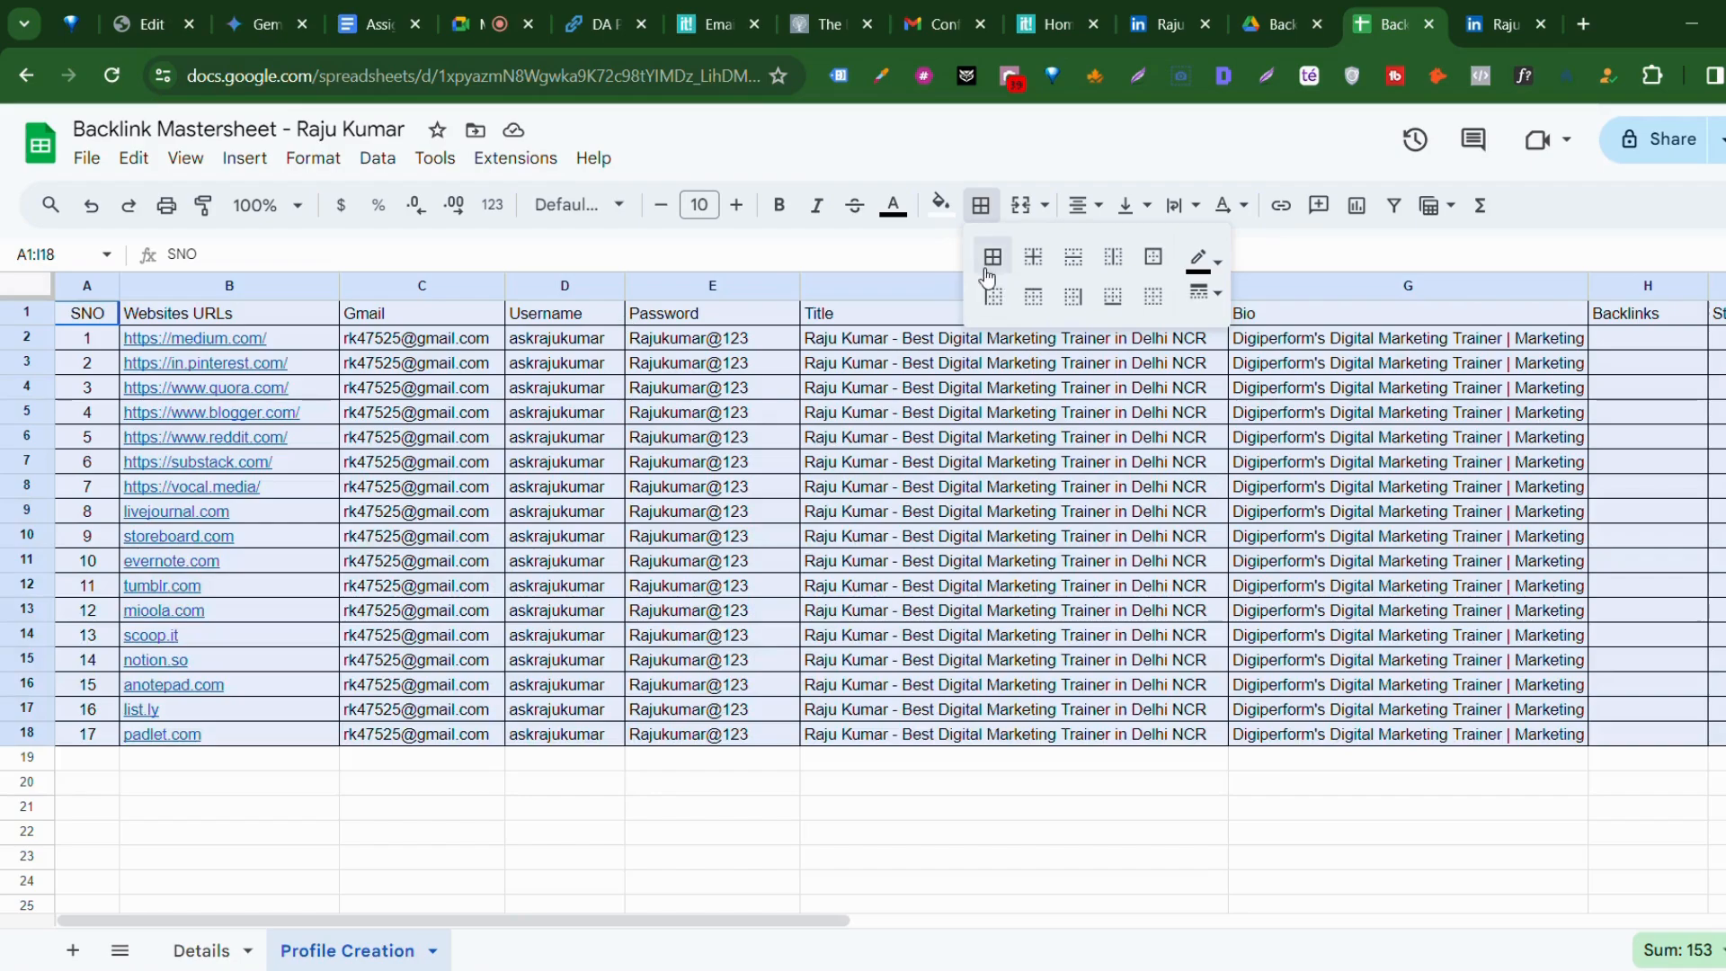
Step: Give the header row a blue fill with white text
drag(87, 313, 1713, 319)
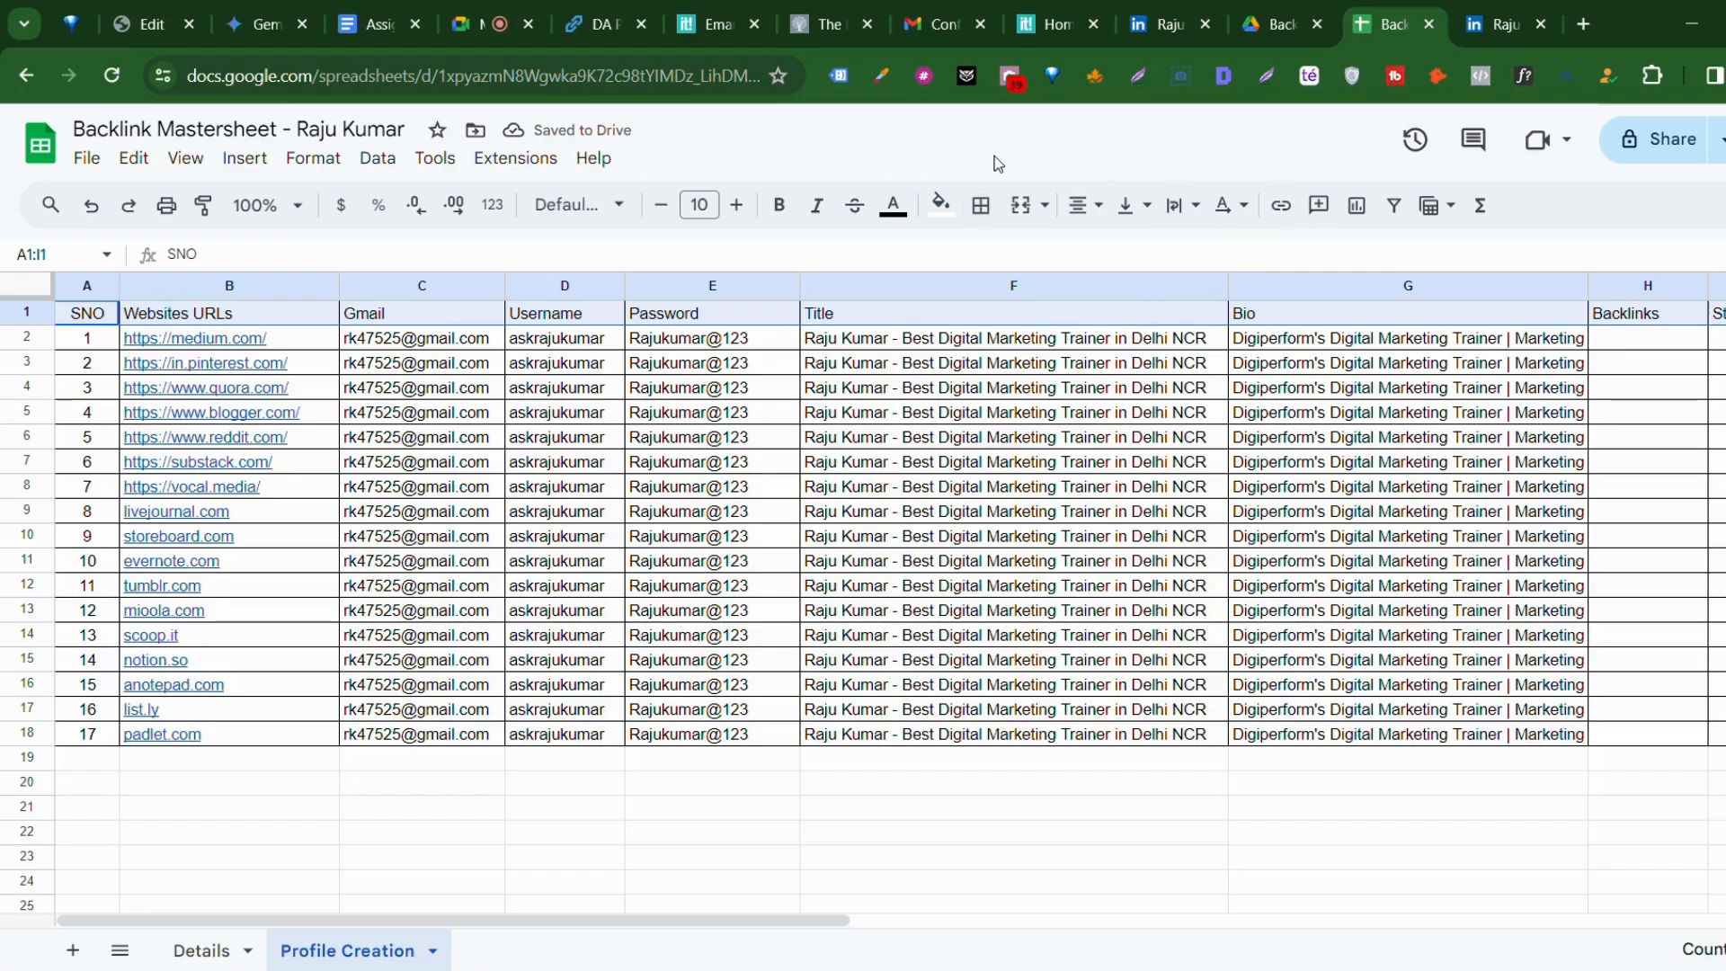
click(942, 205)
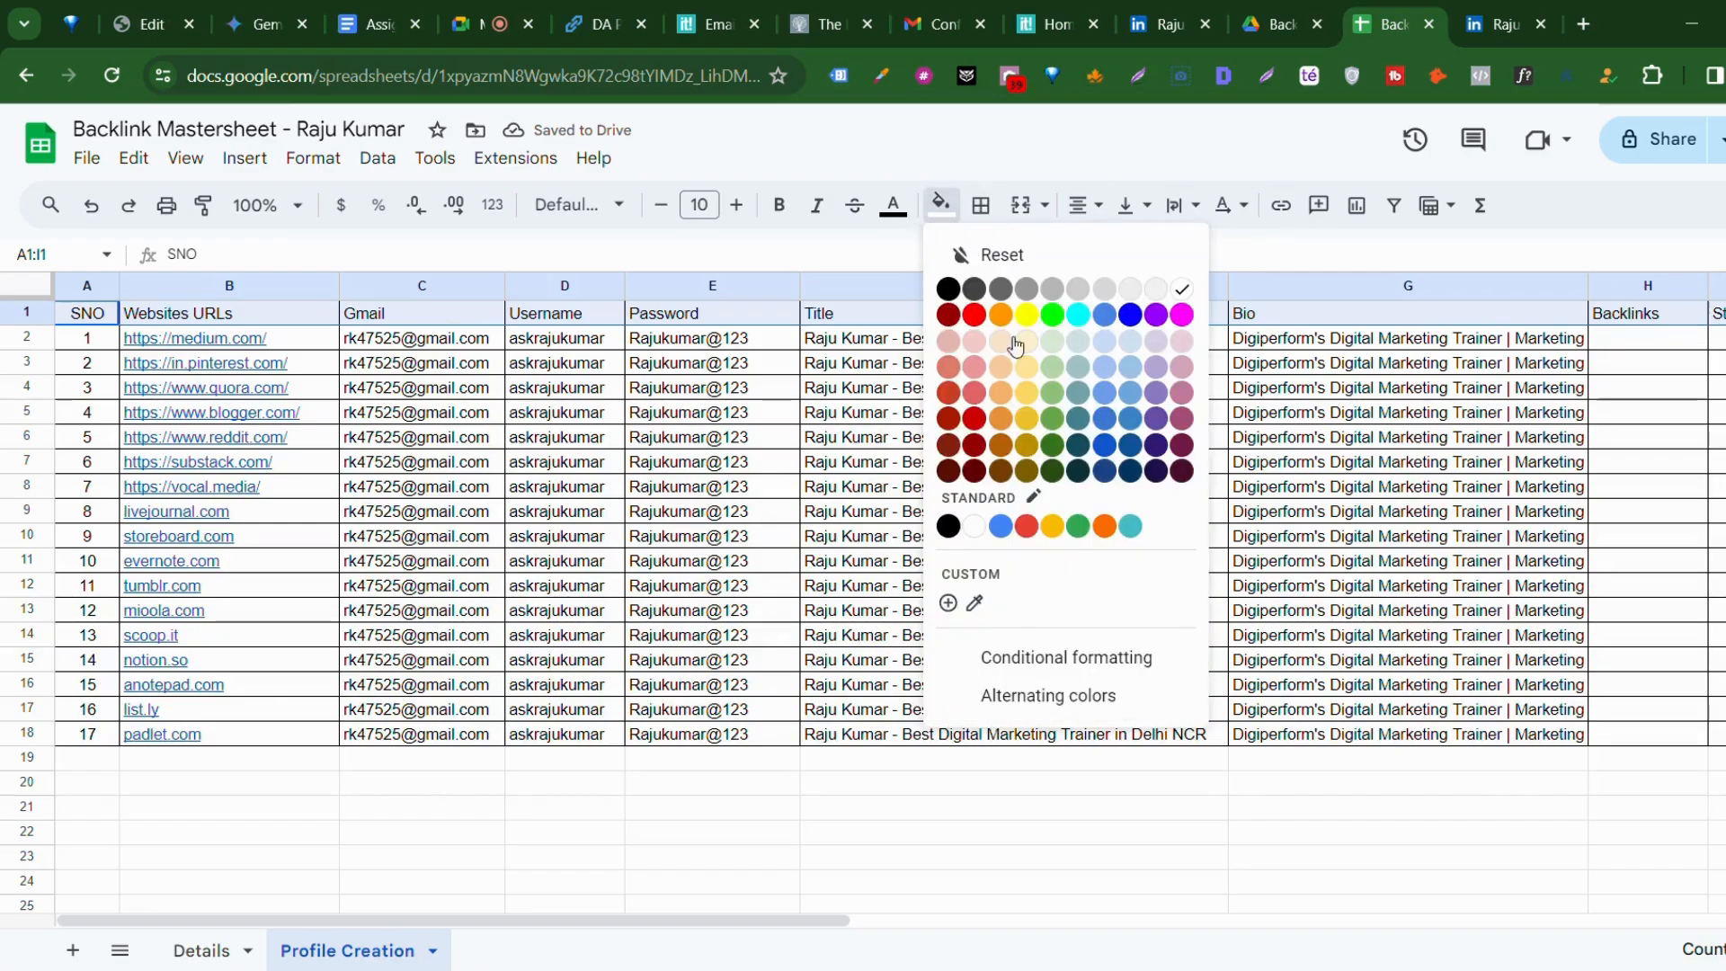
click(1115, 454)
click(893, 205)
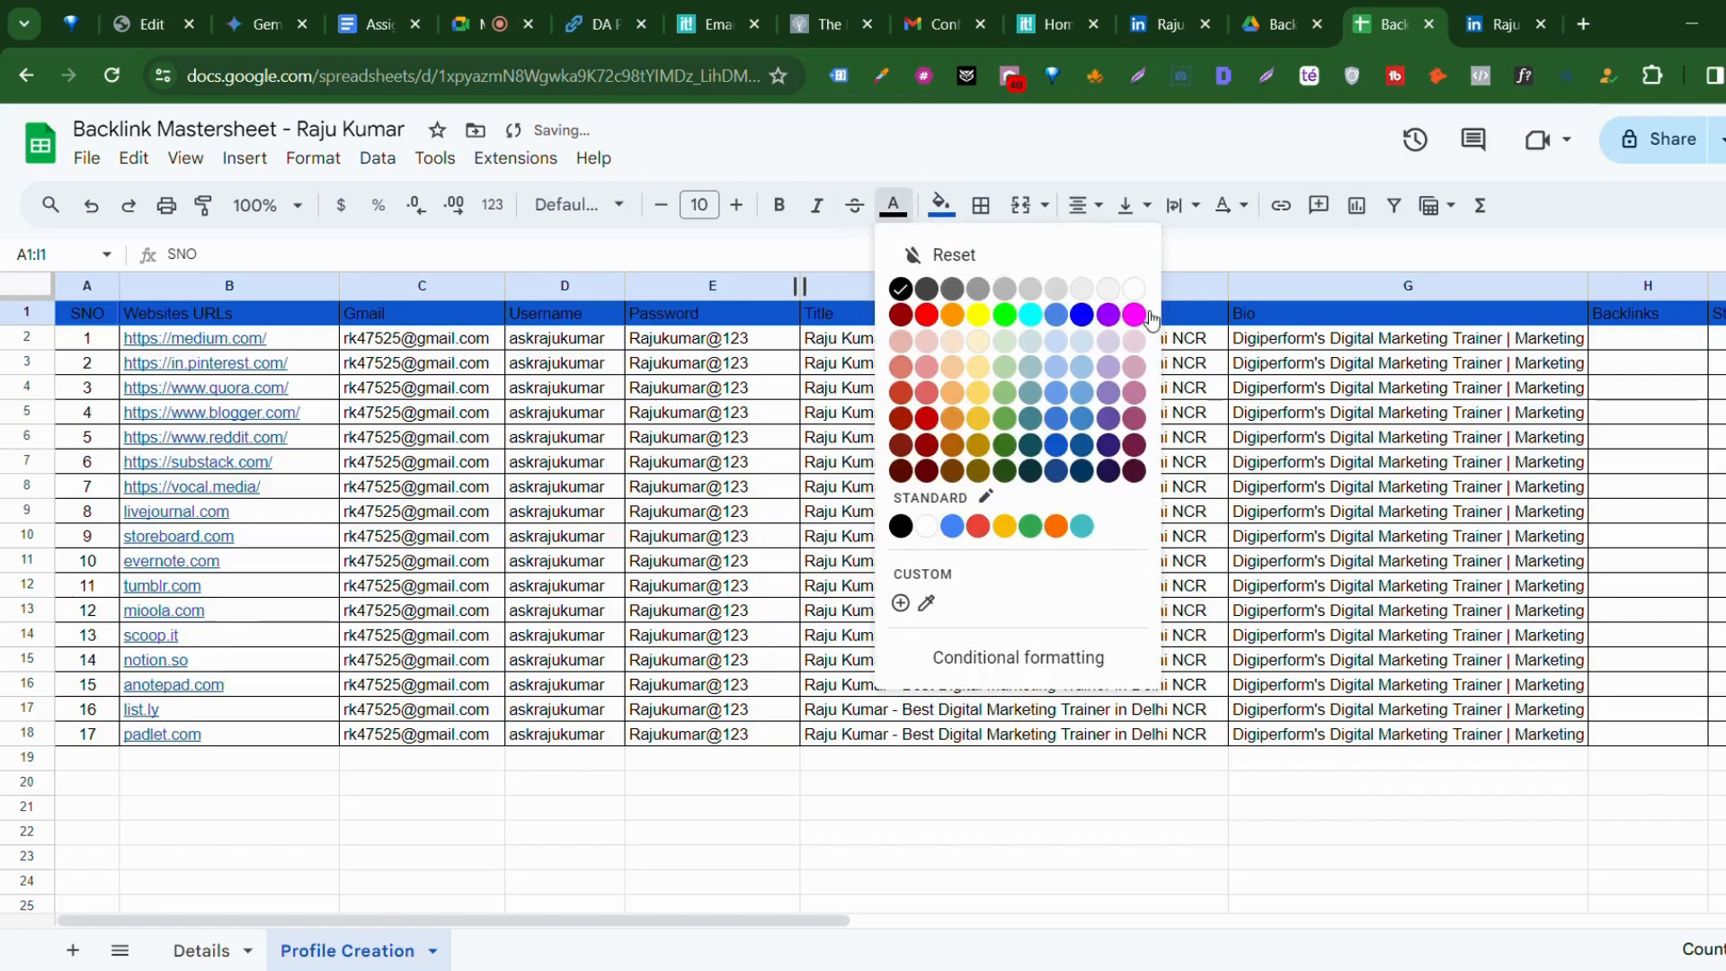
click(1134, 289)
click(1112, 440)
Step: Widen the Backlinks column H and select the scoop.it row's website cell
scroll(1112, 449, right, 3)
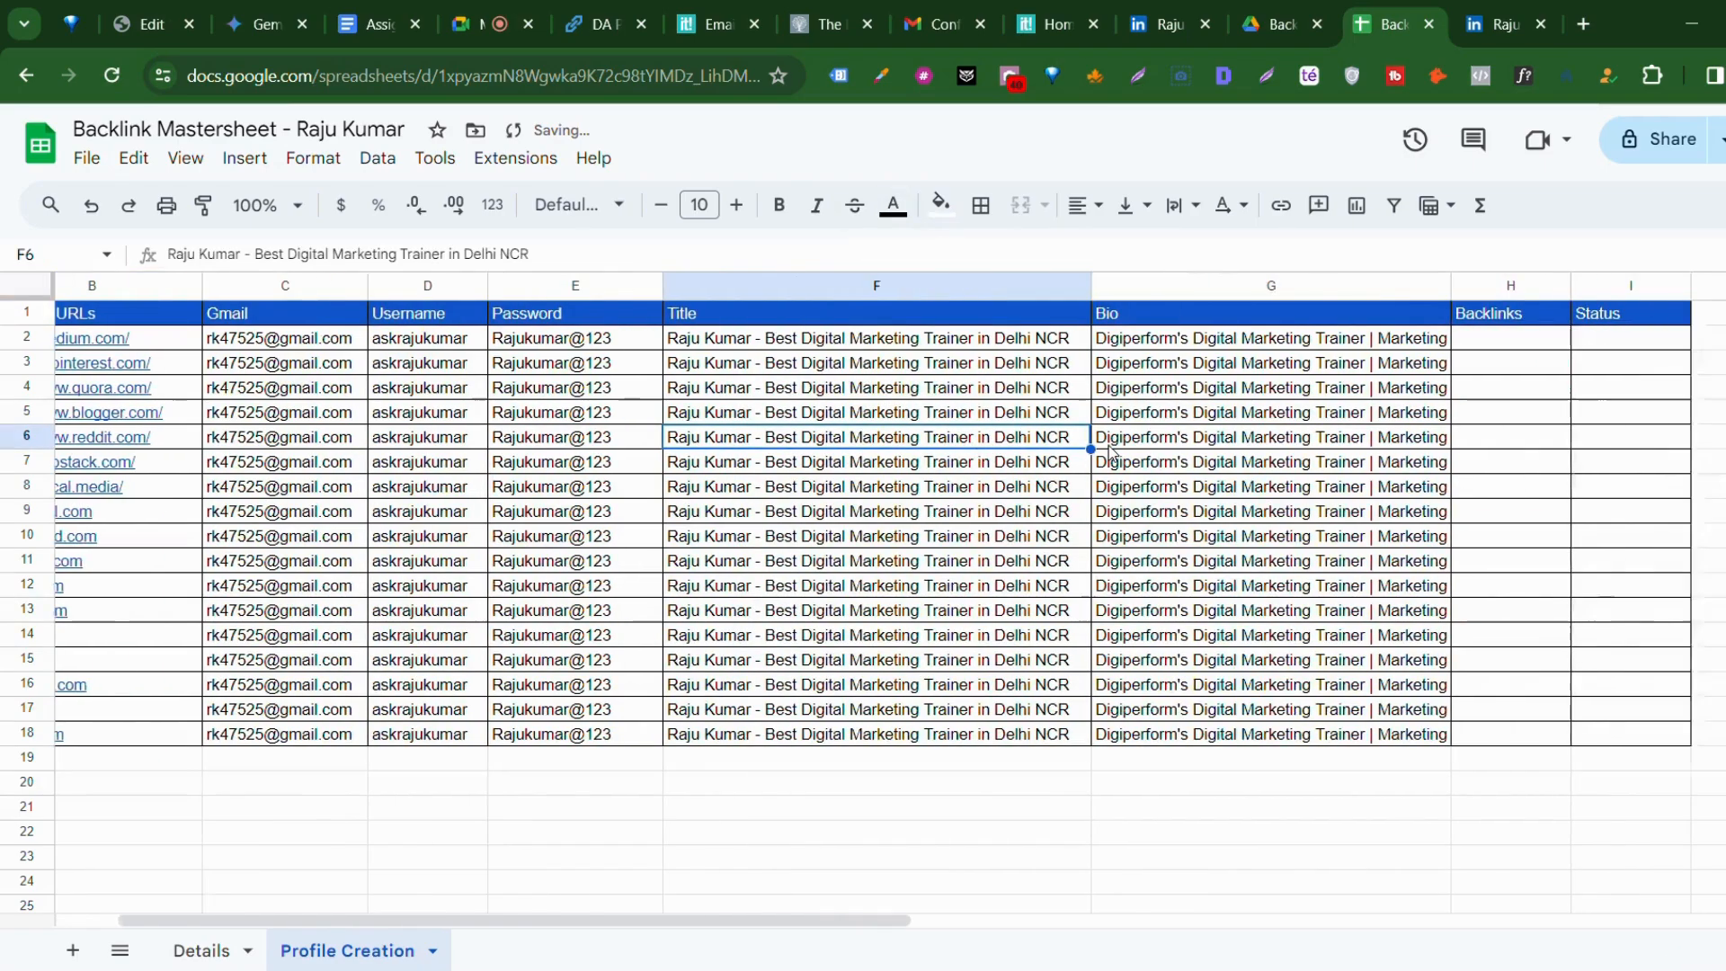
scroll(1169, 431, right, 1)
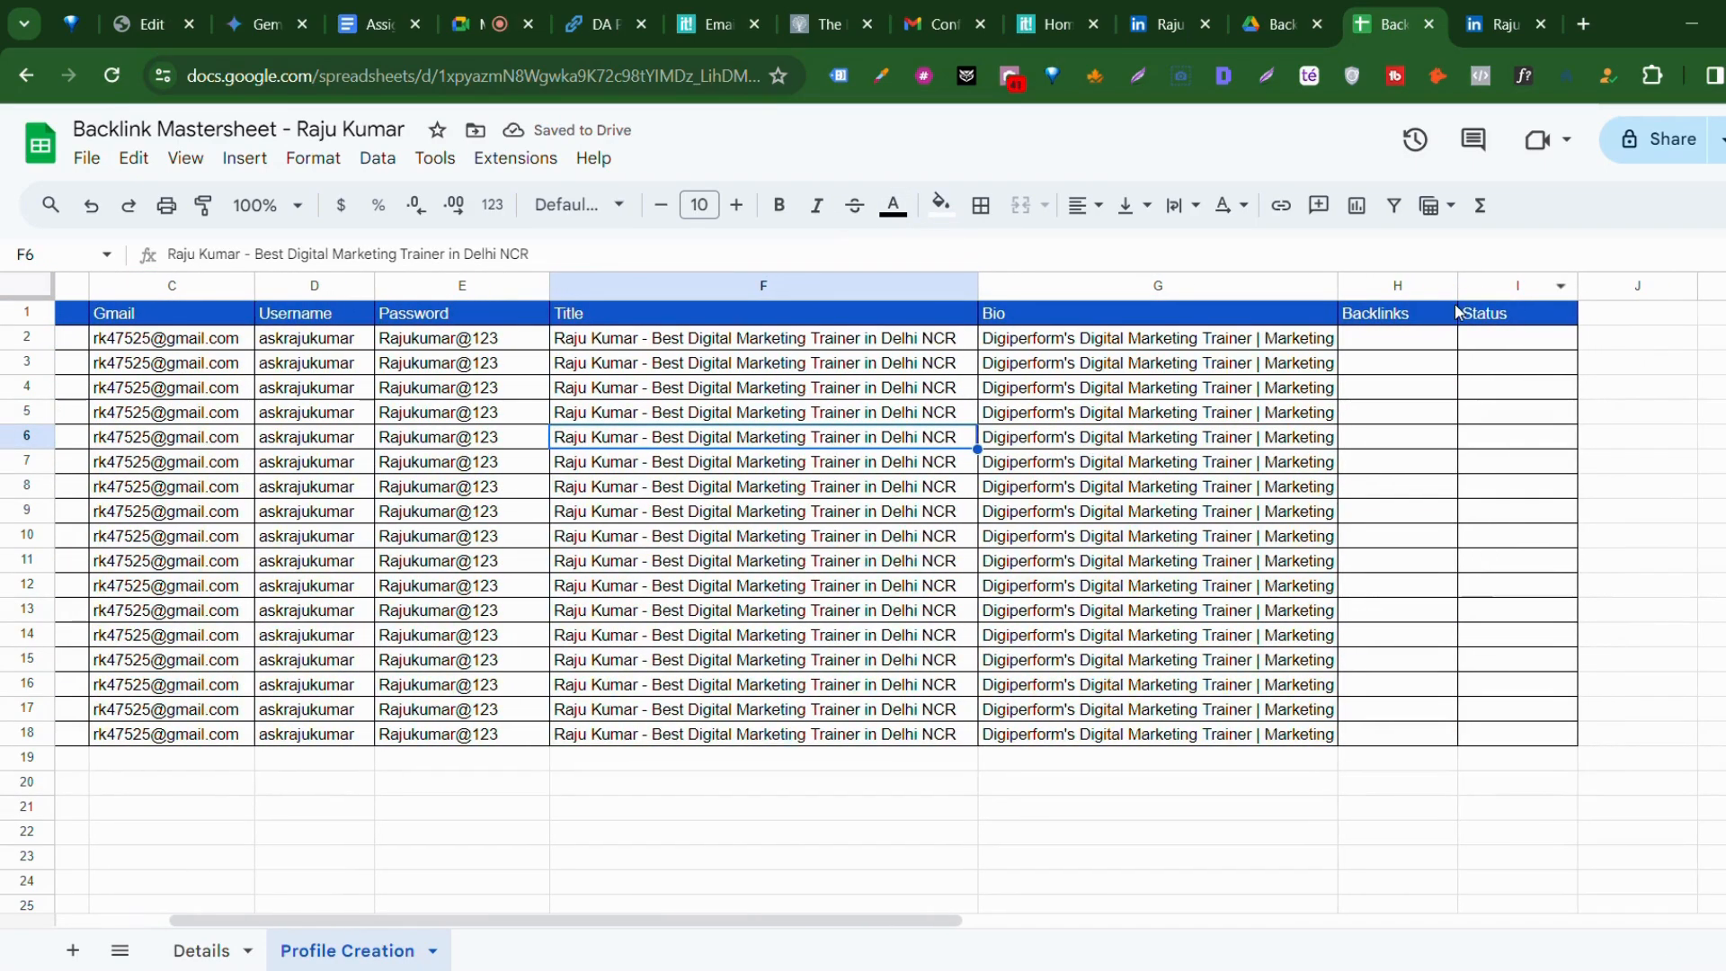
drag(1457, 288, 1637, 288)
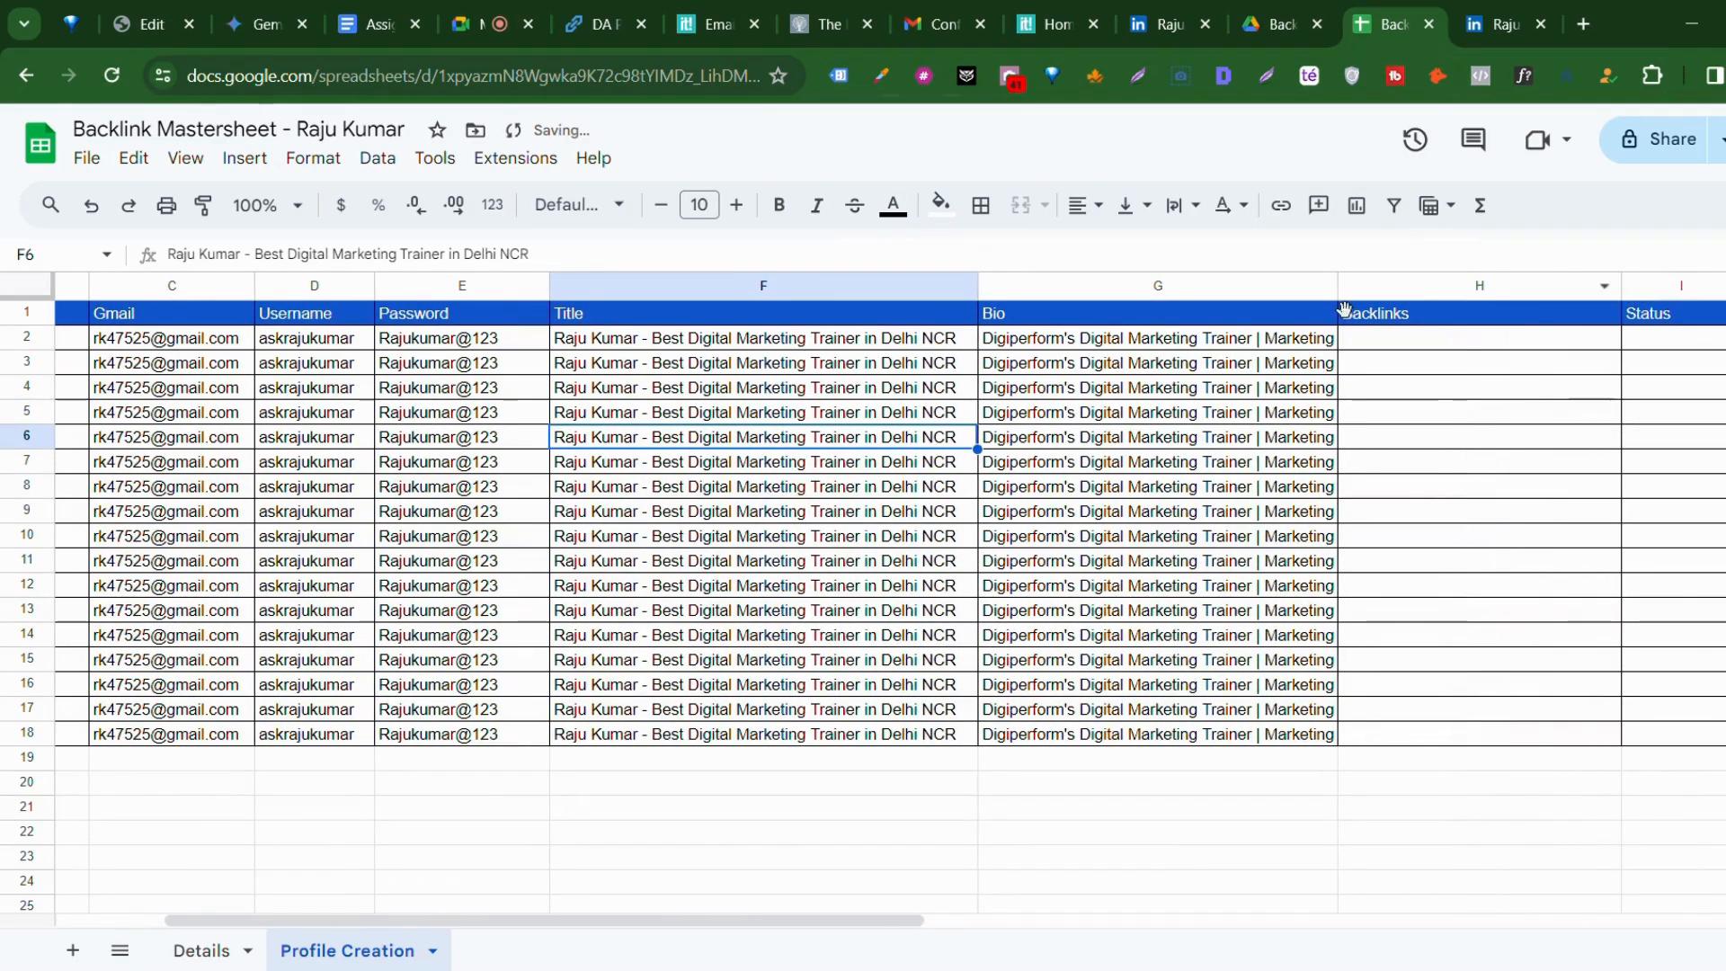
scroll(1294, 364, left, 5)
scroll(1293, 365, down, 1)
mouse_move(209, 573)
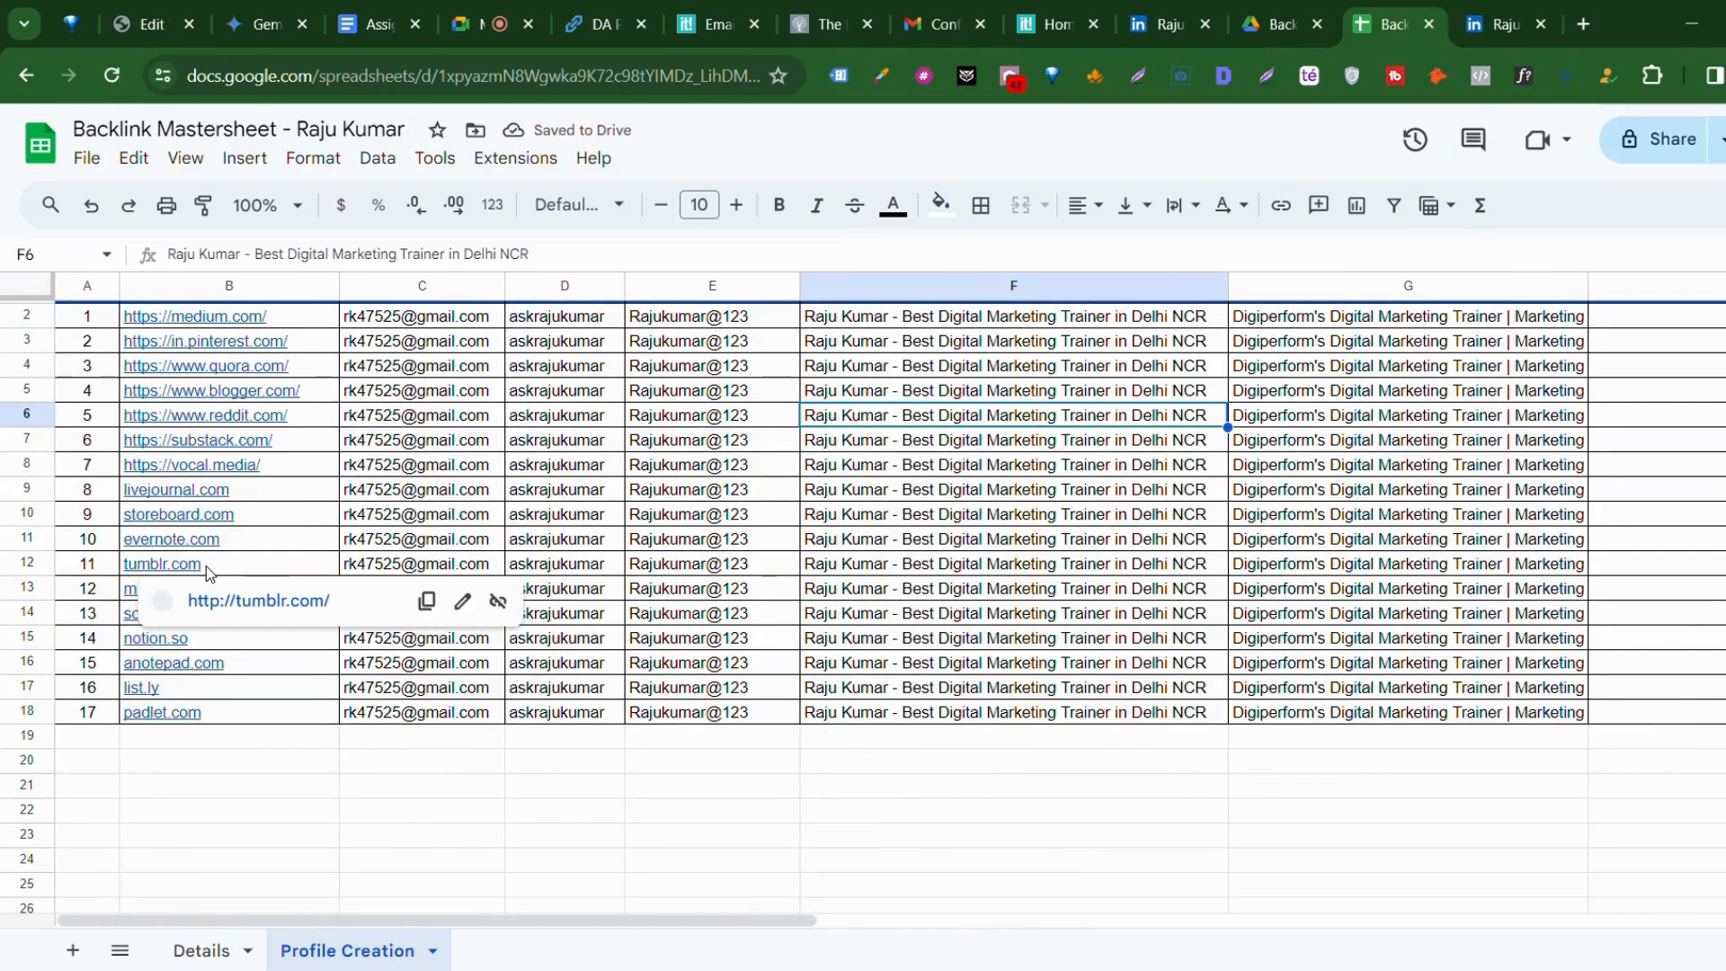
click(413, 514)
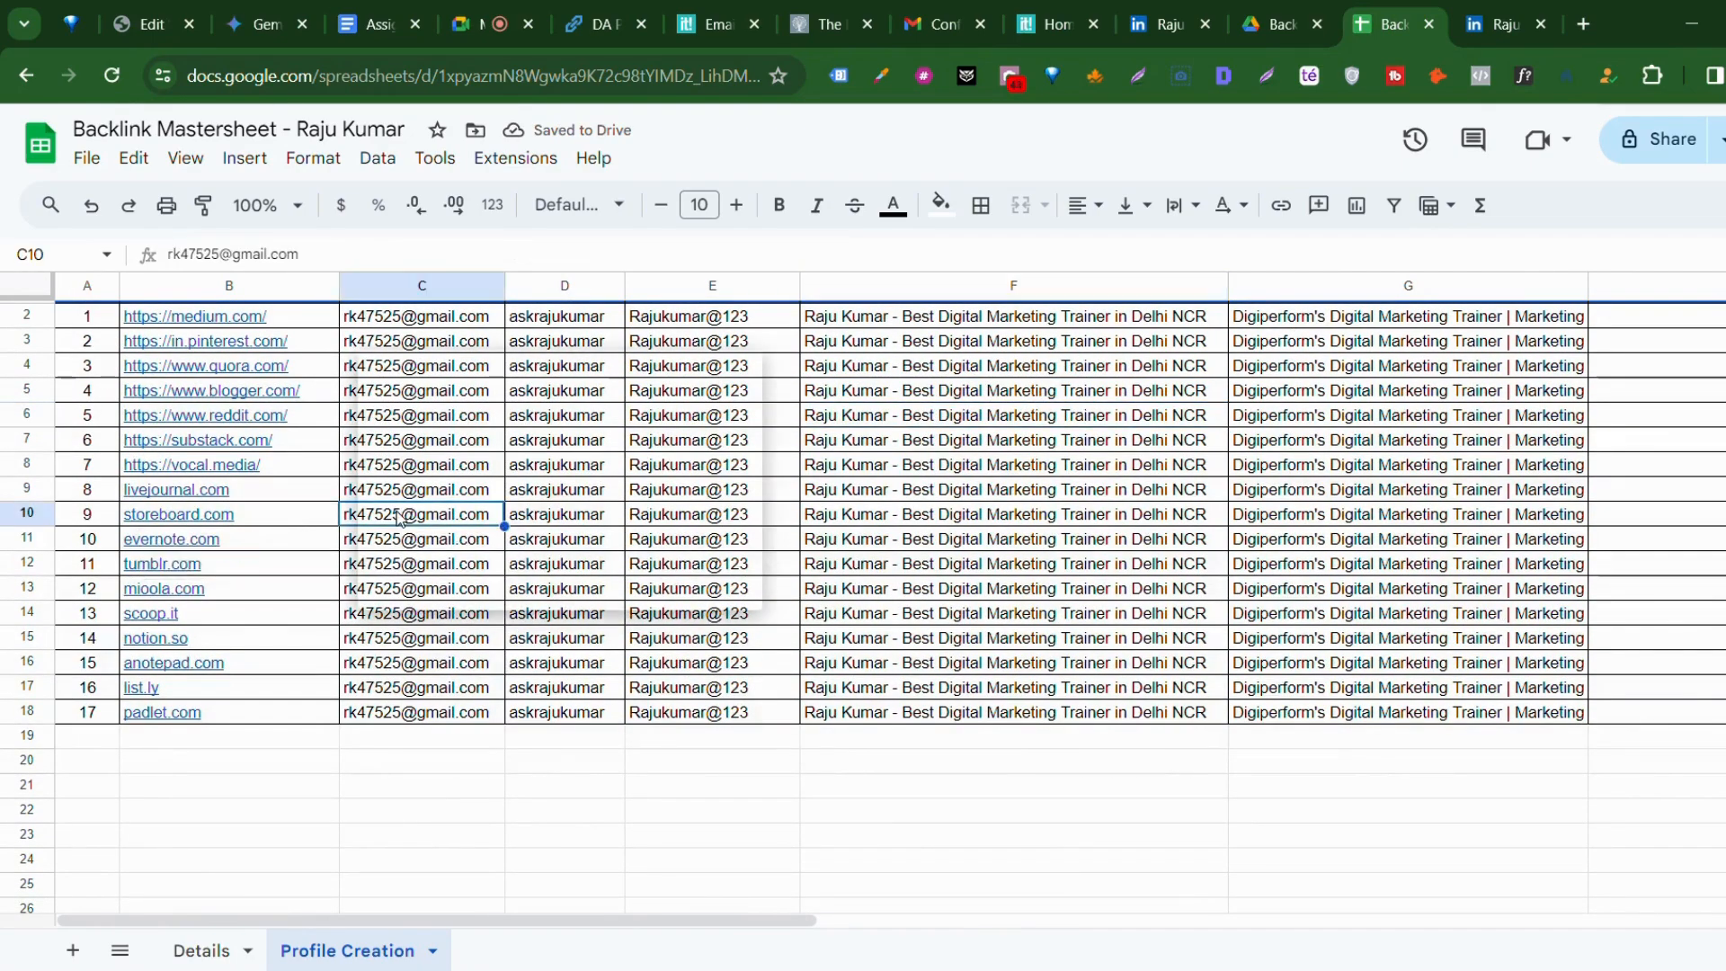
click(266, 620)
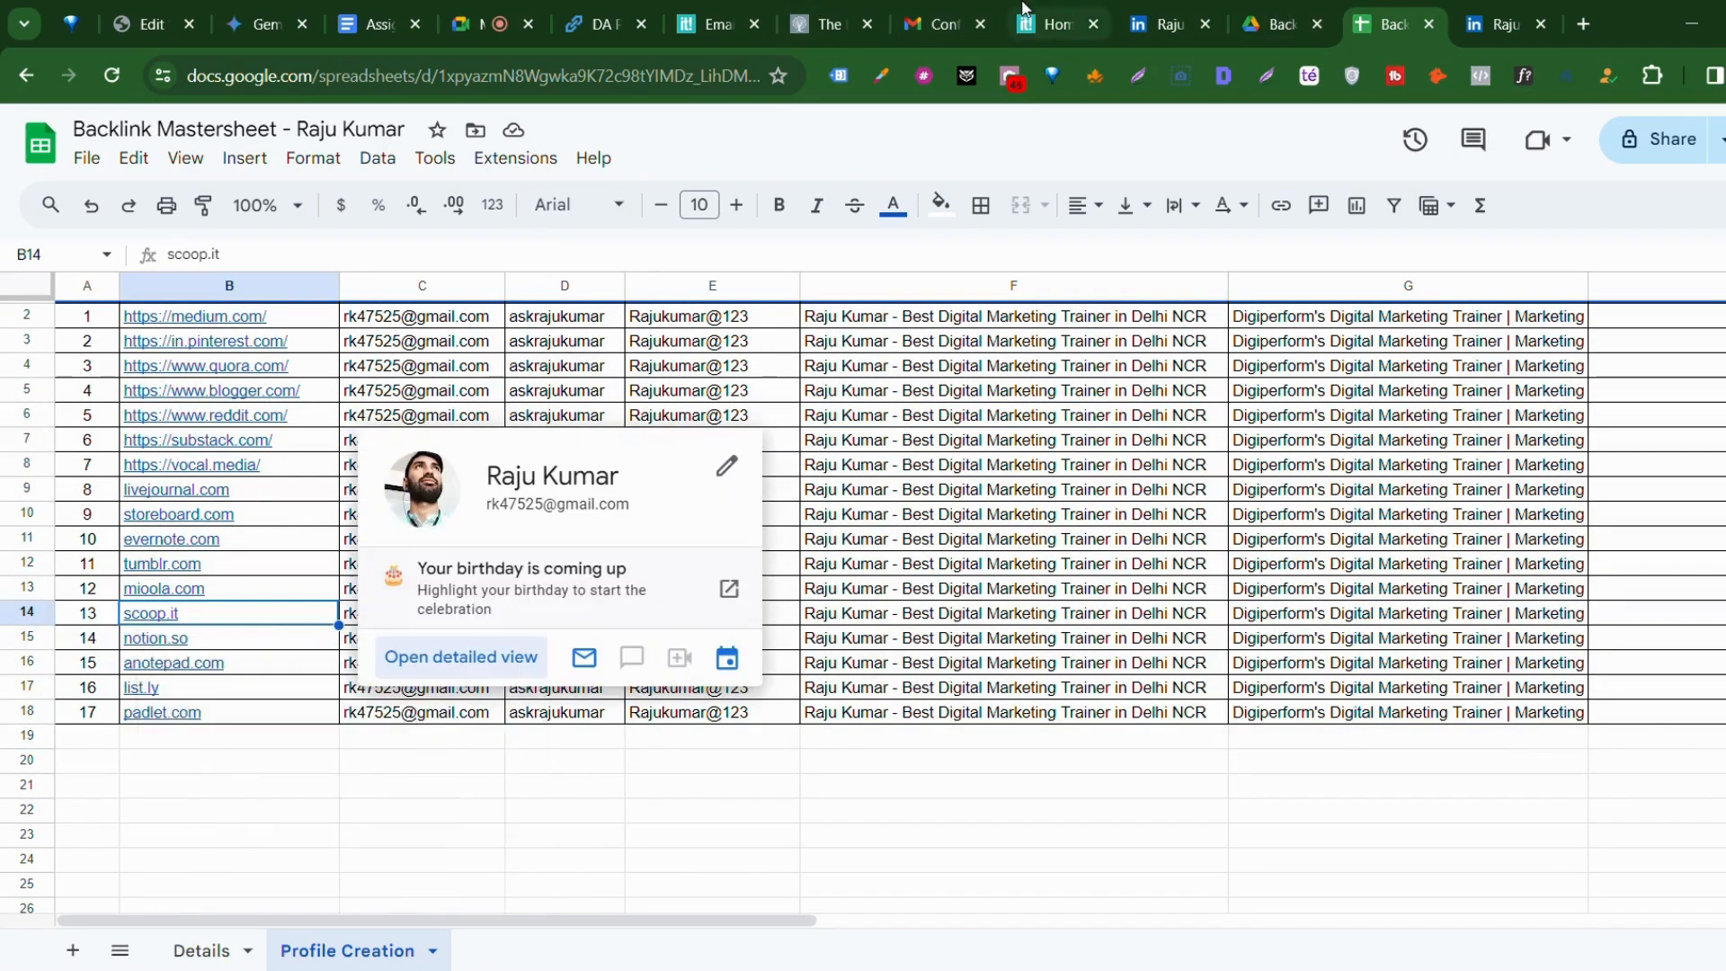
Step: Switch to the Scoop.it profile page and select its web address
click(1022, 11)
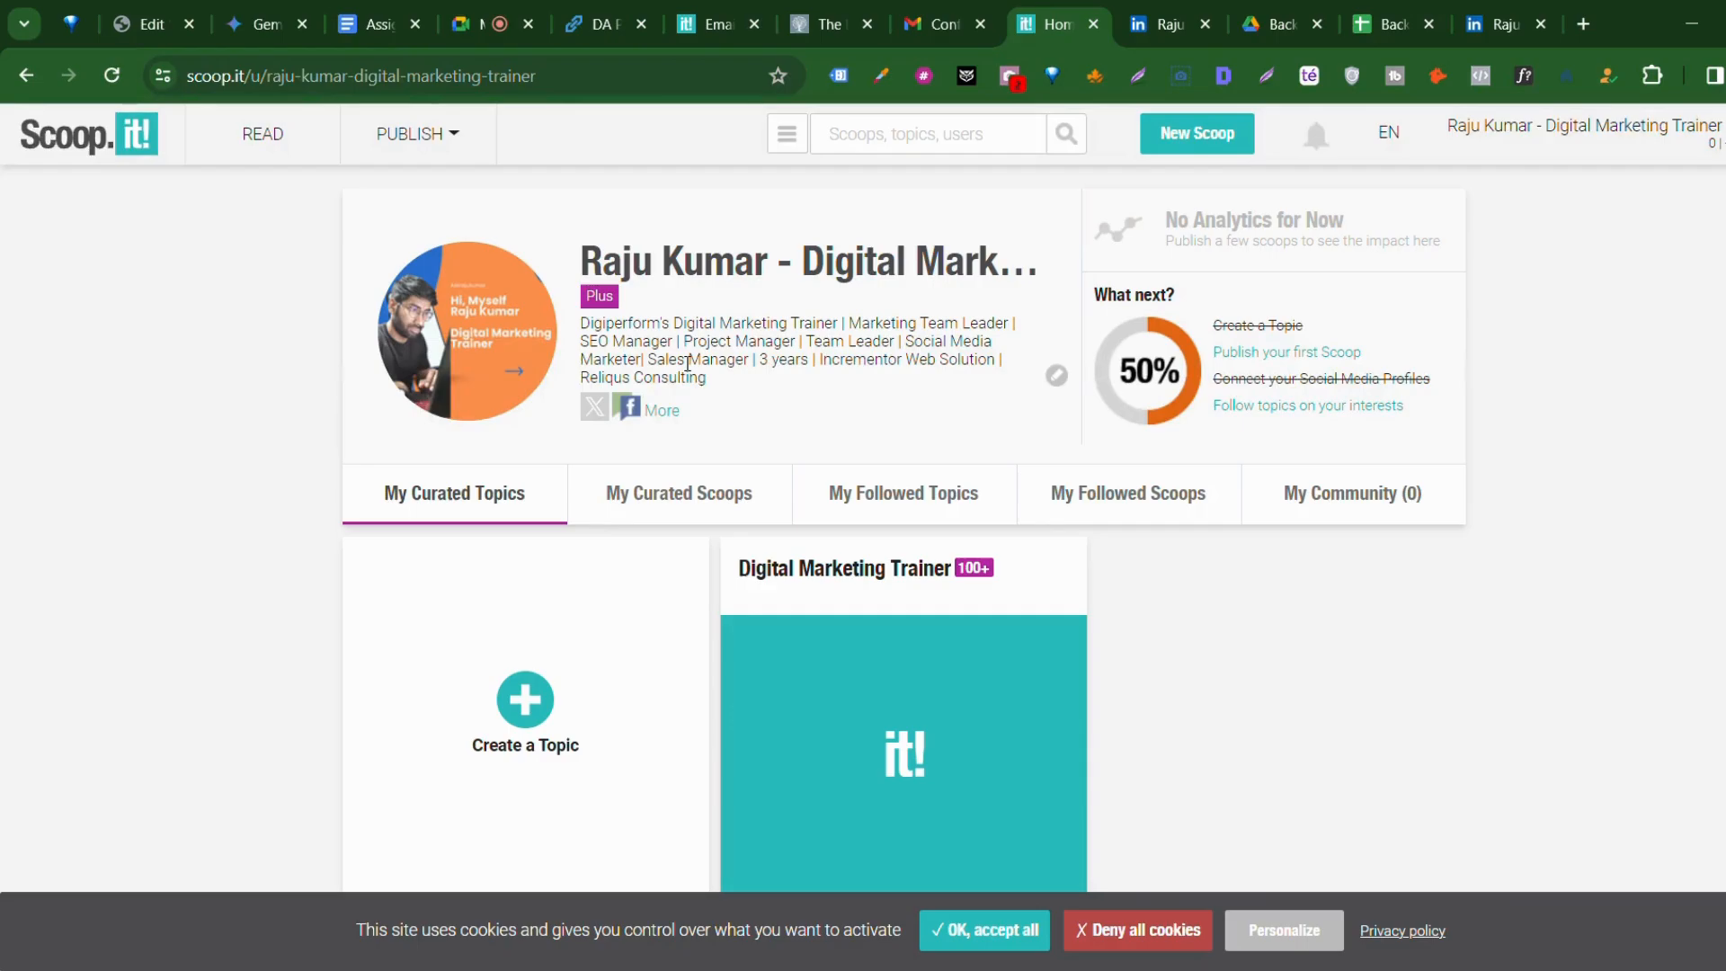
click(585, 78)
key(ctrl+c)
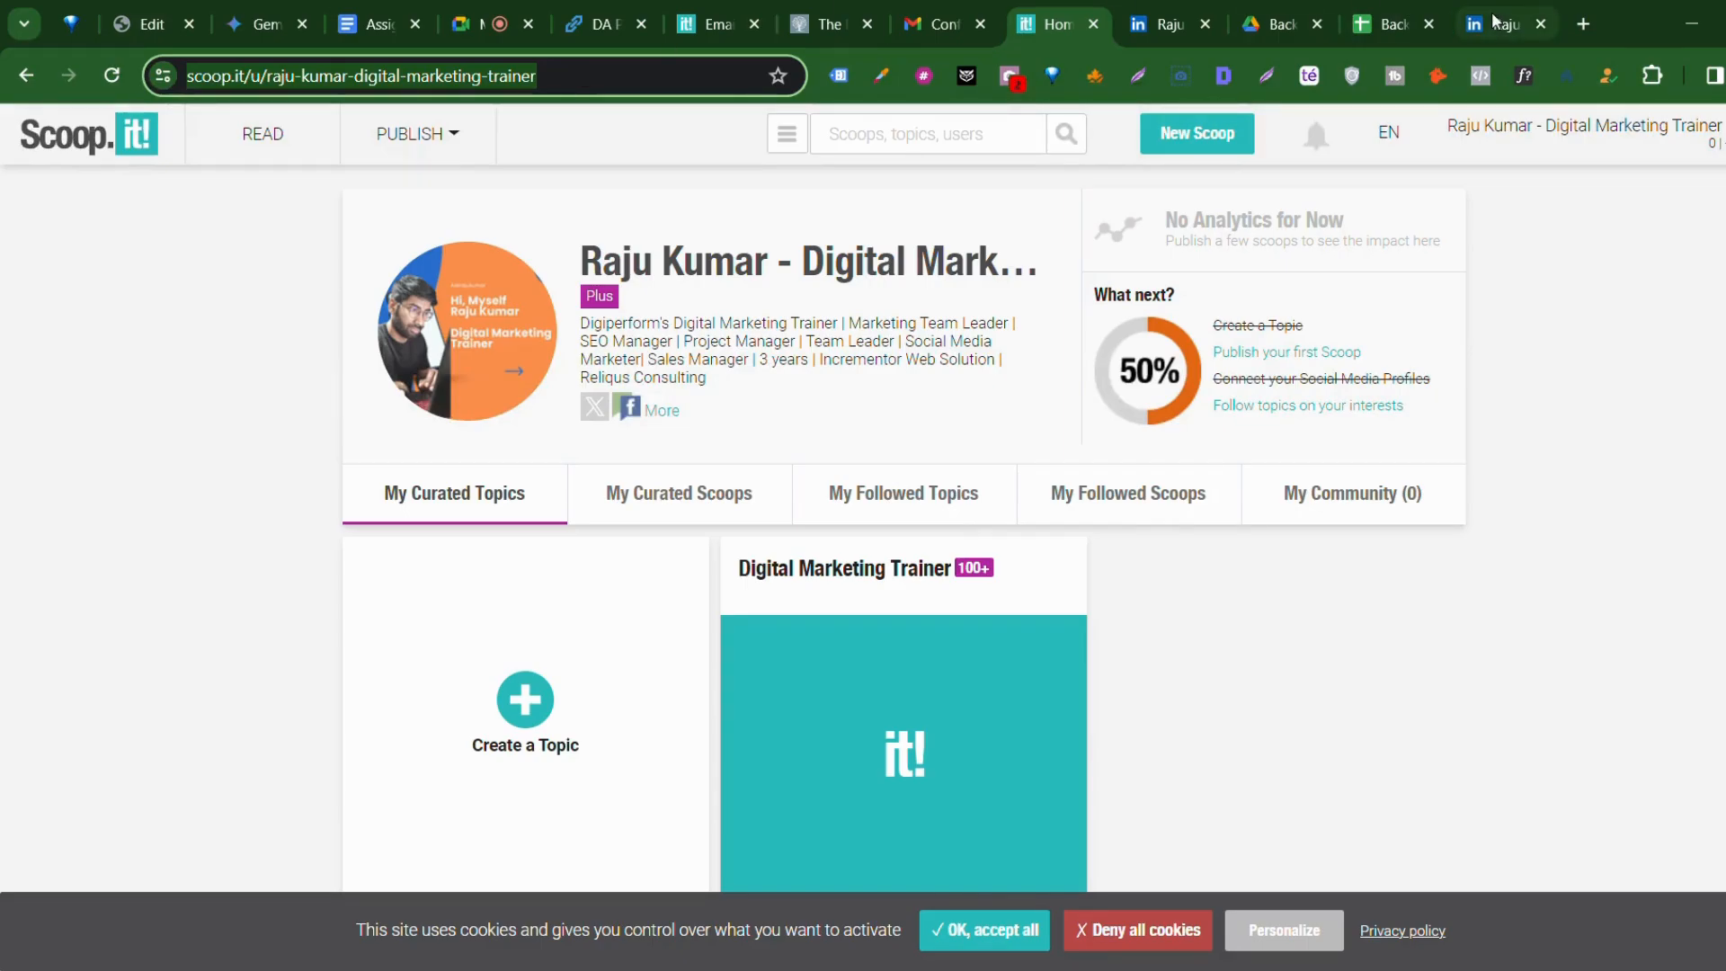
Step: Paste the Scoop.it profile link into H14, the scoop.it row's Backlinks cell
click(1394, 24)
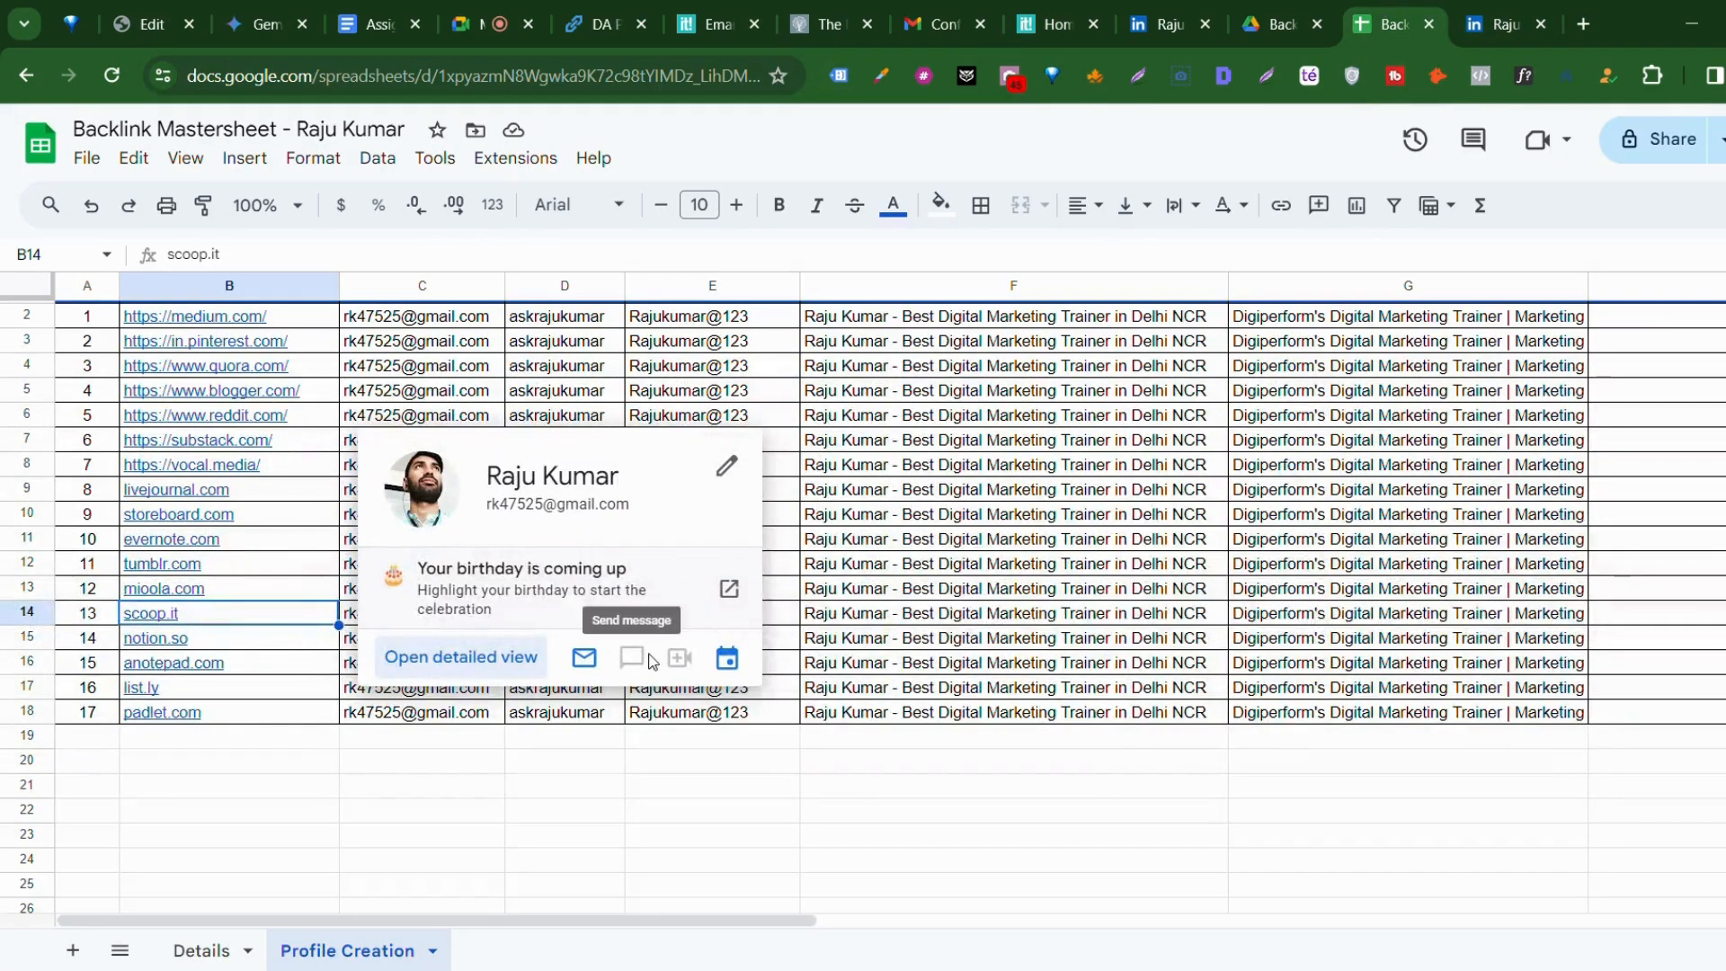
click(1660, 618)
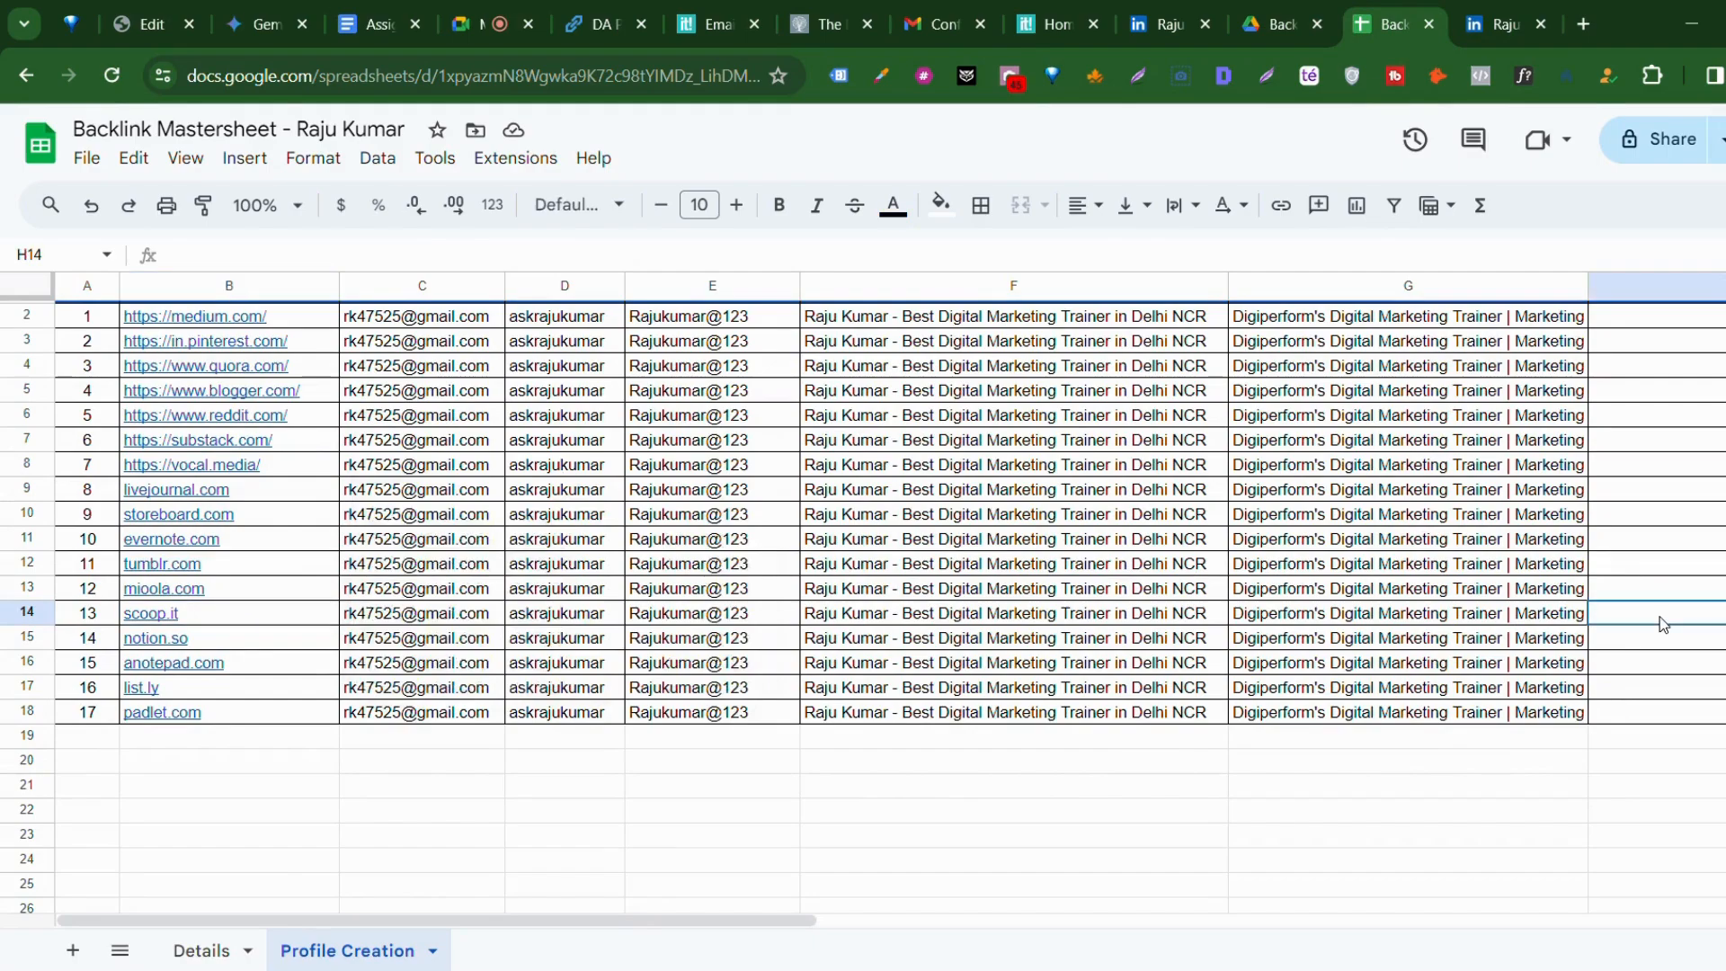
double_click(1660, 617)
key(ctrl+v)
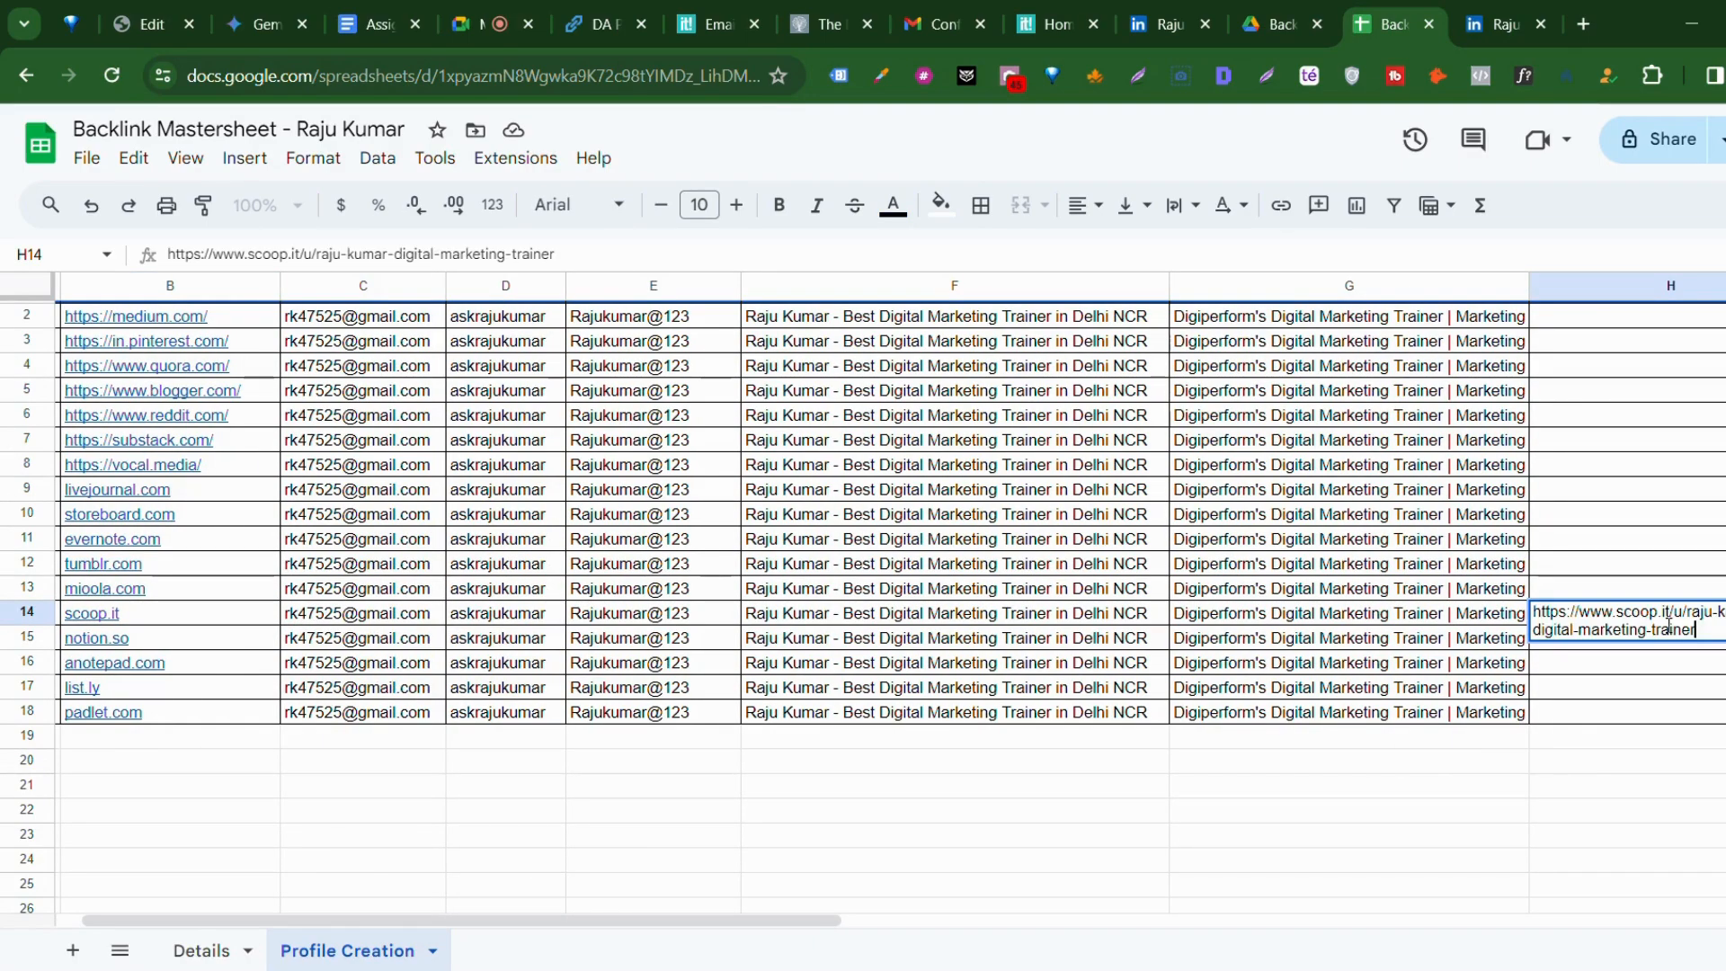
click(1527, 692)
scroll(1530, 629, right, 4)
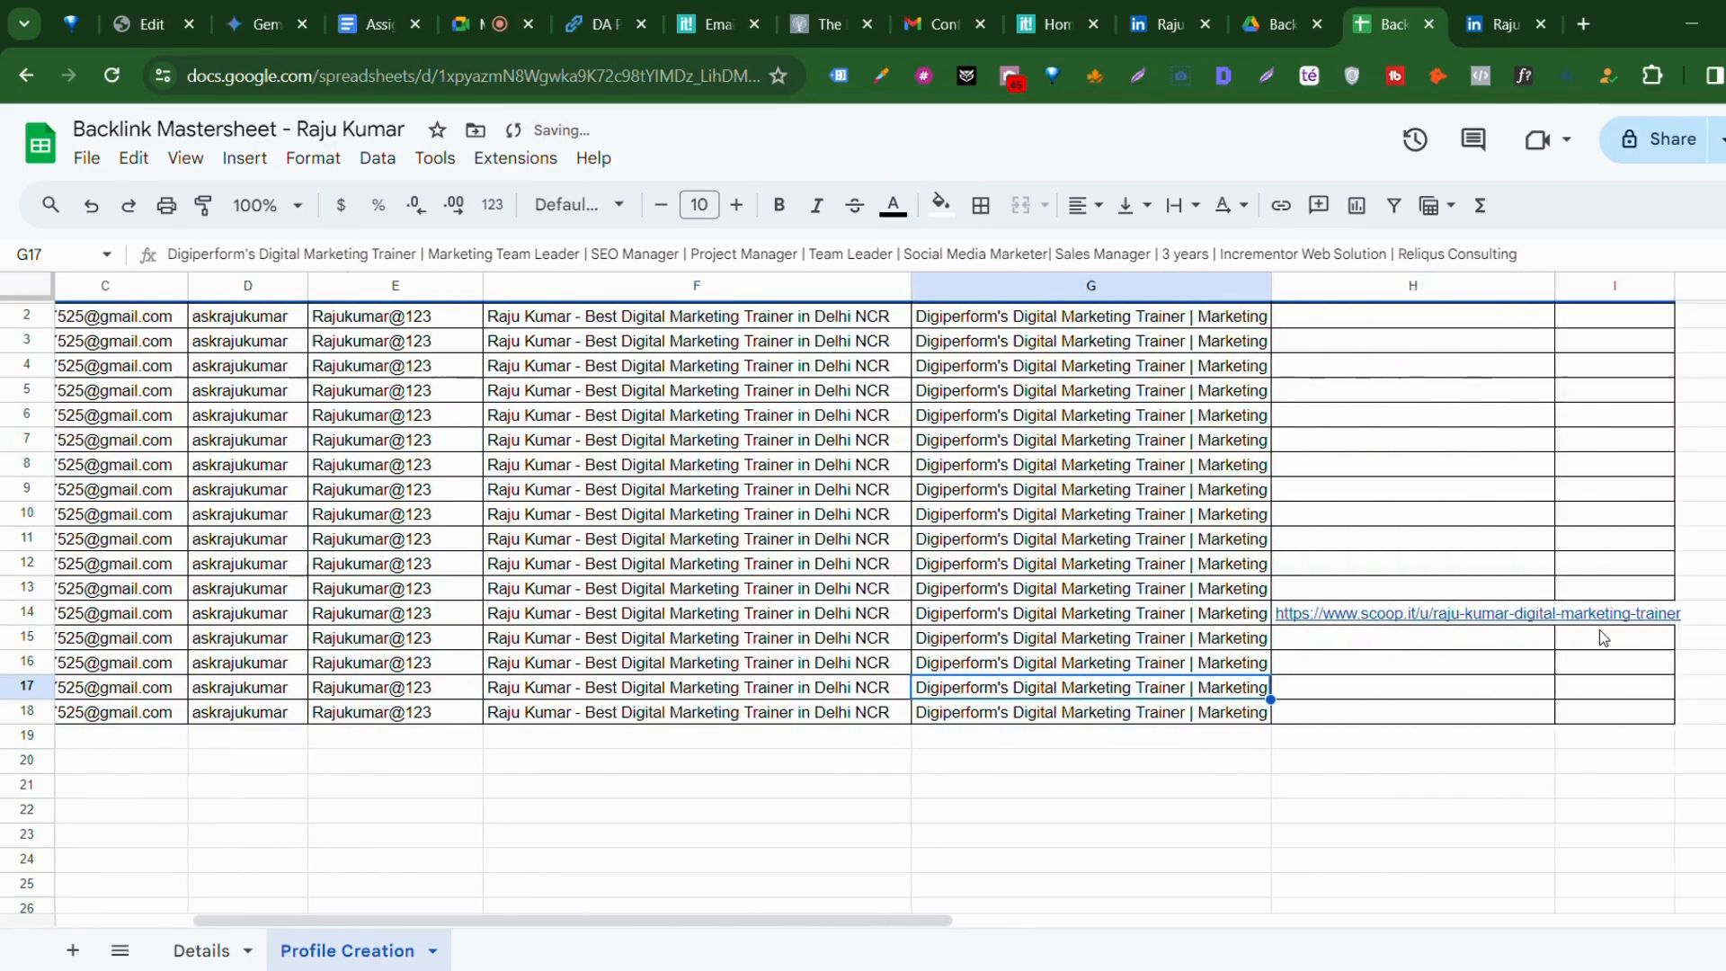
click(1289, 284)
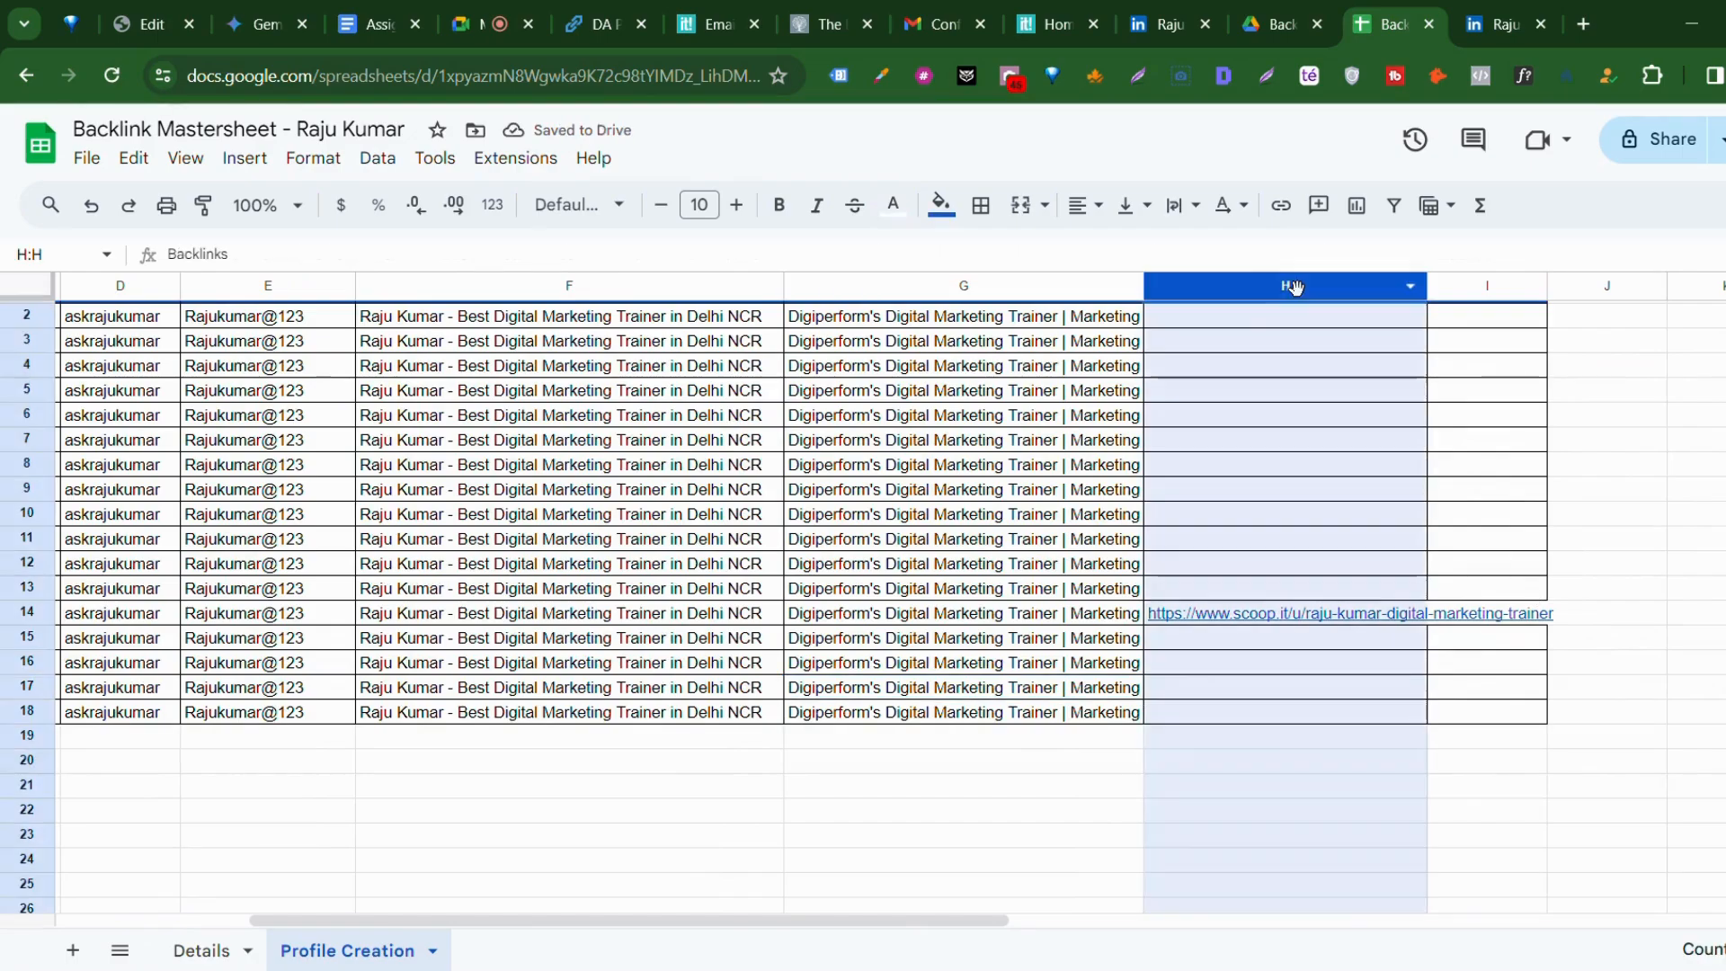
Step: Clip the Backlinks column and mark the scoop.it Status cell 'Live' with a green fill
click(1195, 208)
click(1253, 251)
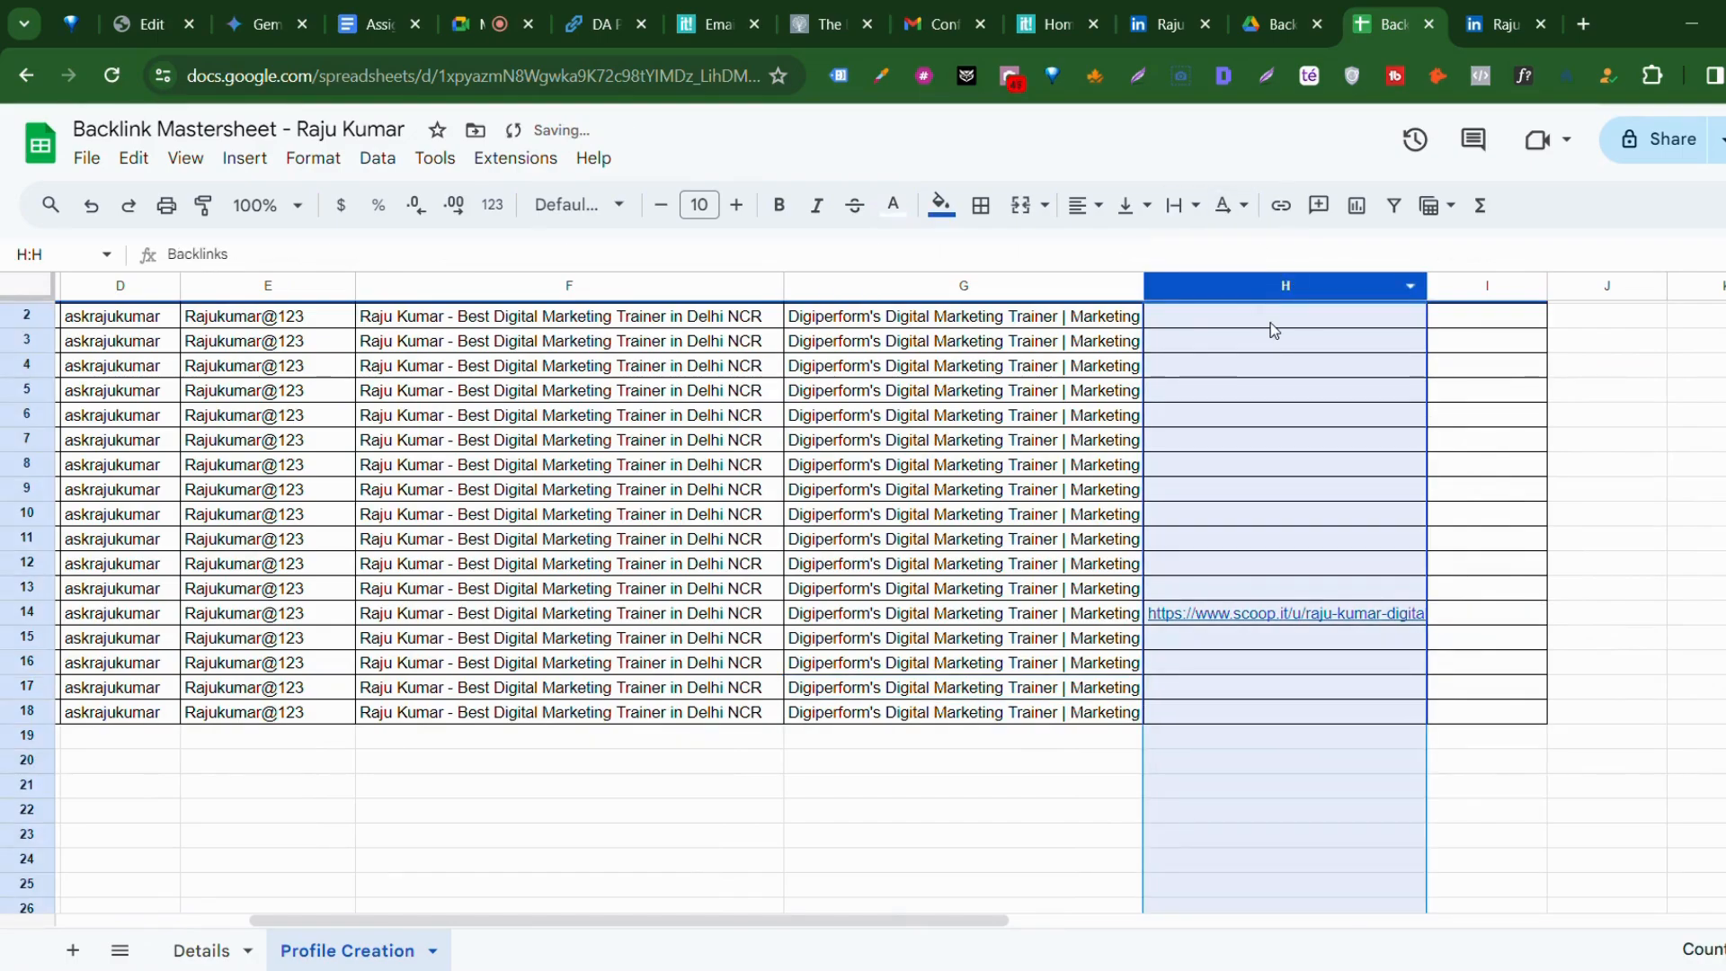
scroll(1355, 612, up, 1)
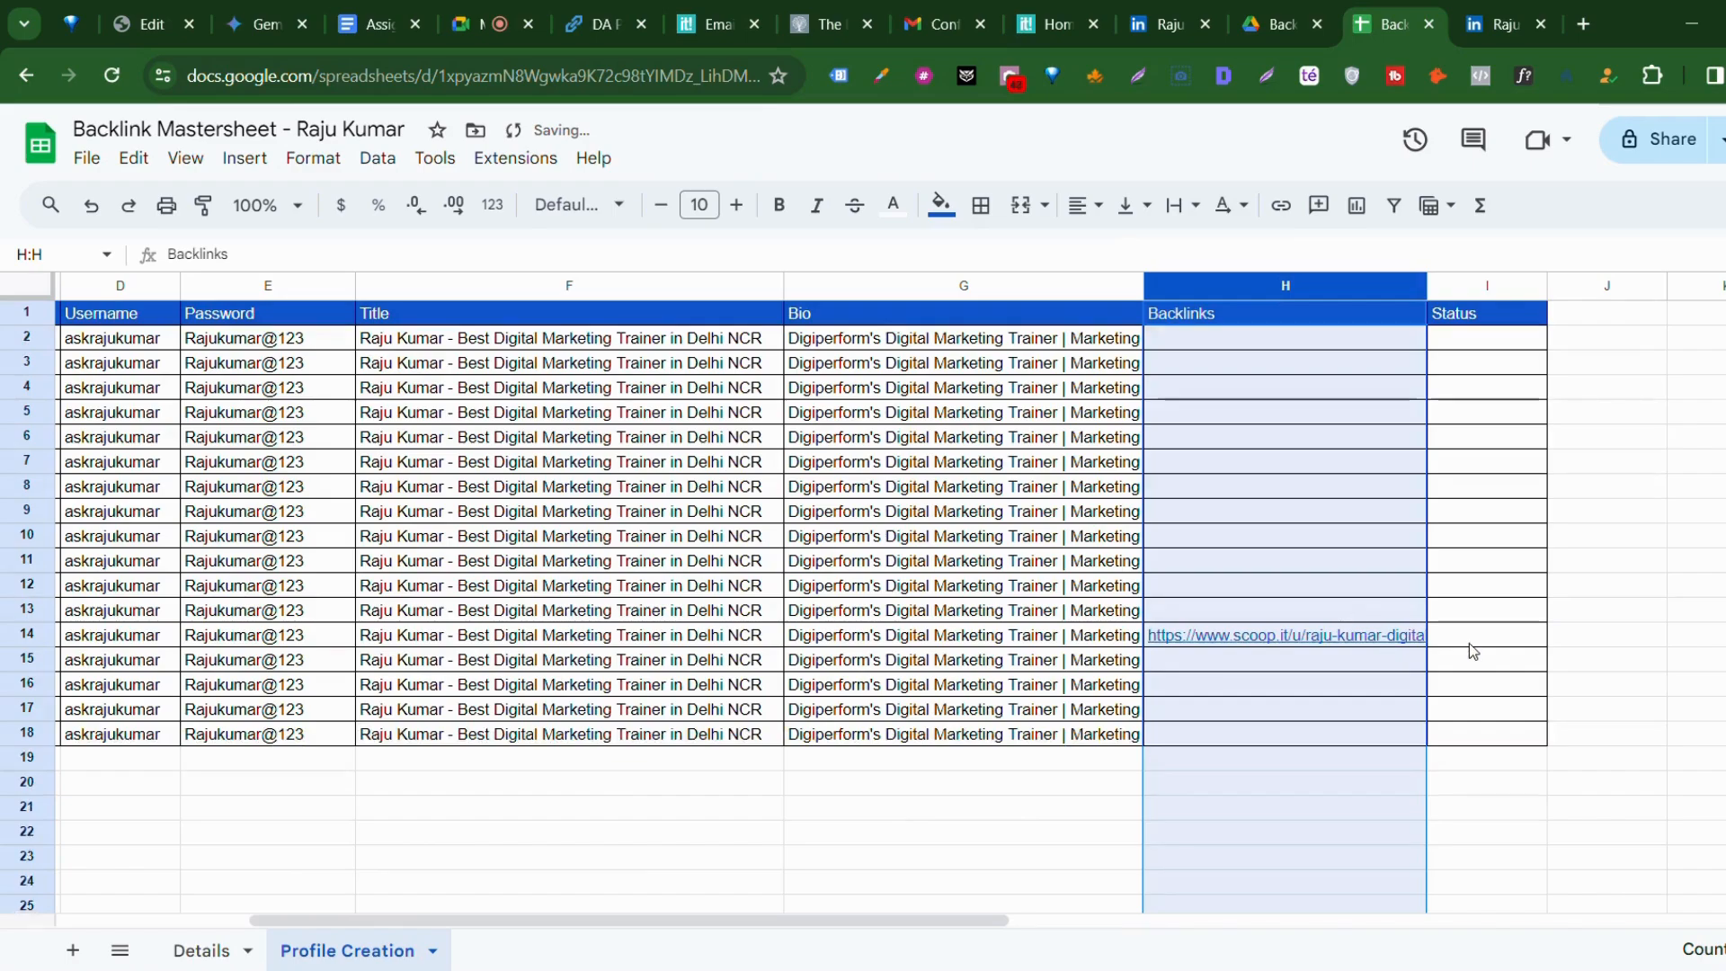
click(1475, 642)
text(Live)
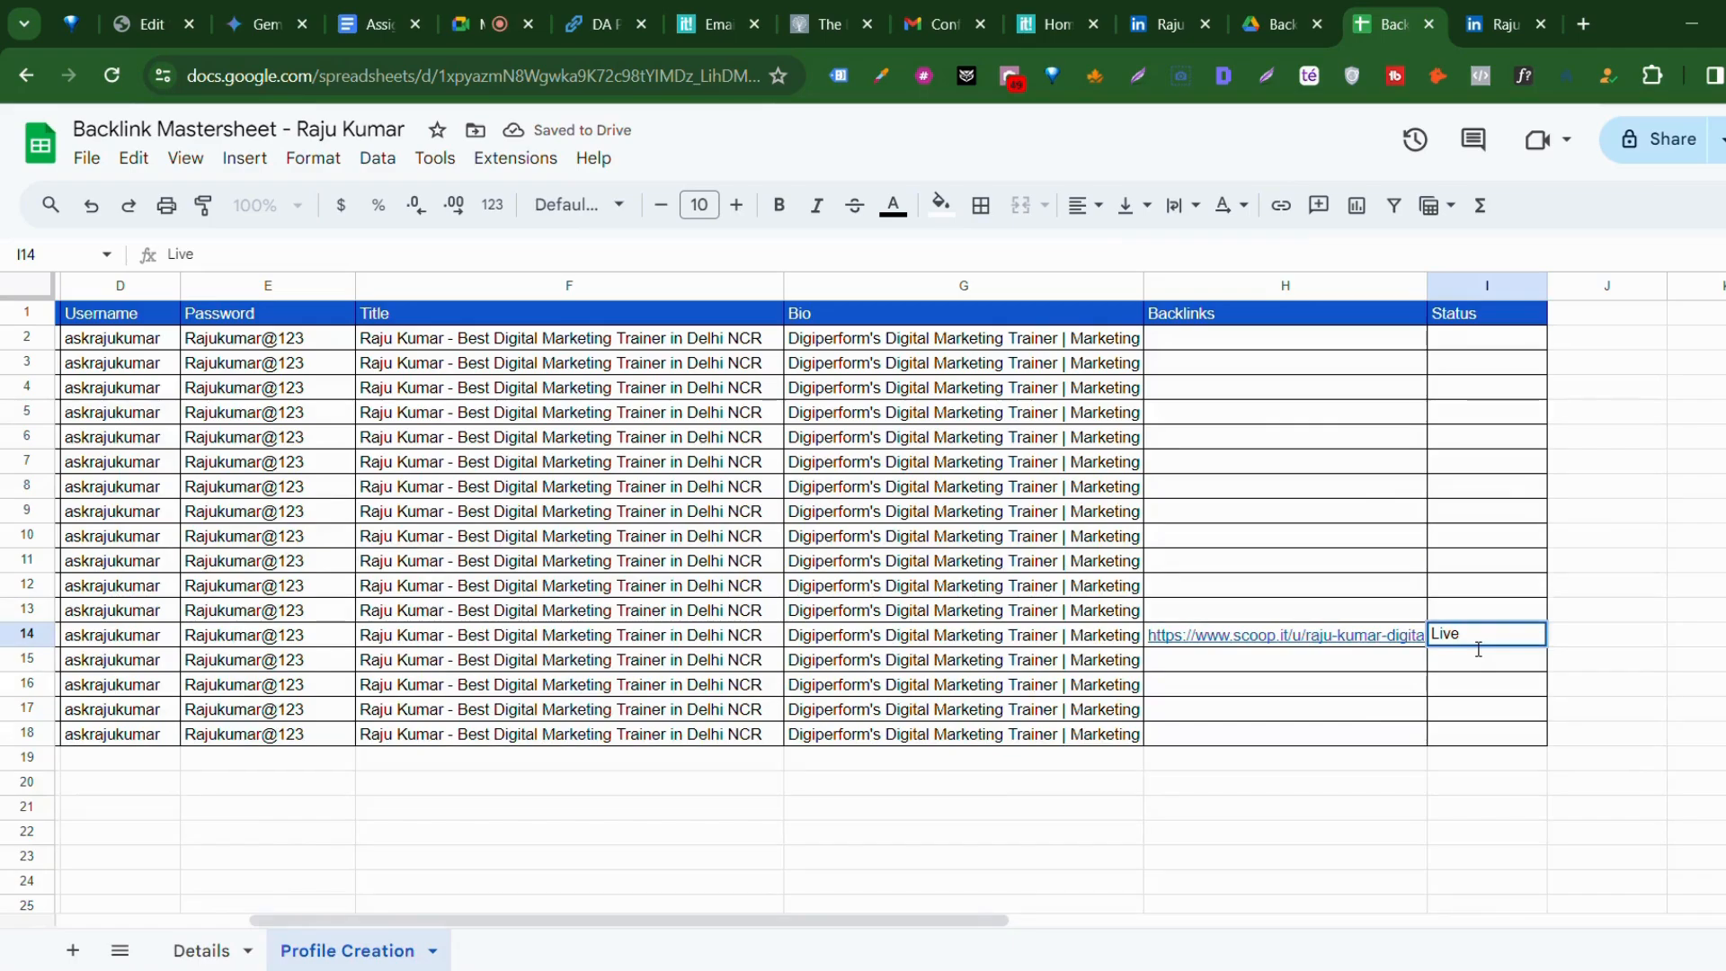
drag(1503, 679, 1487, 642)
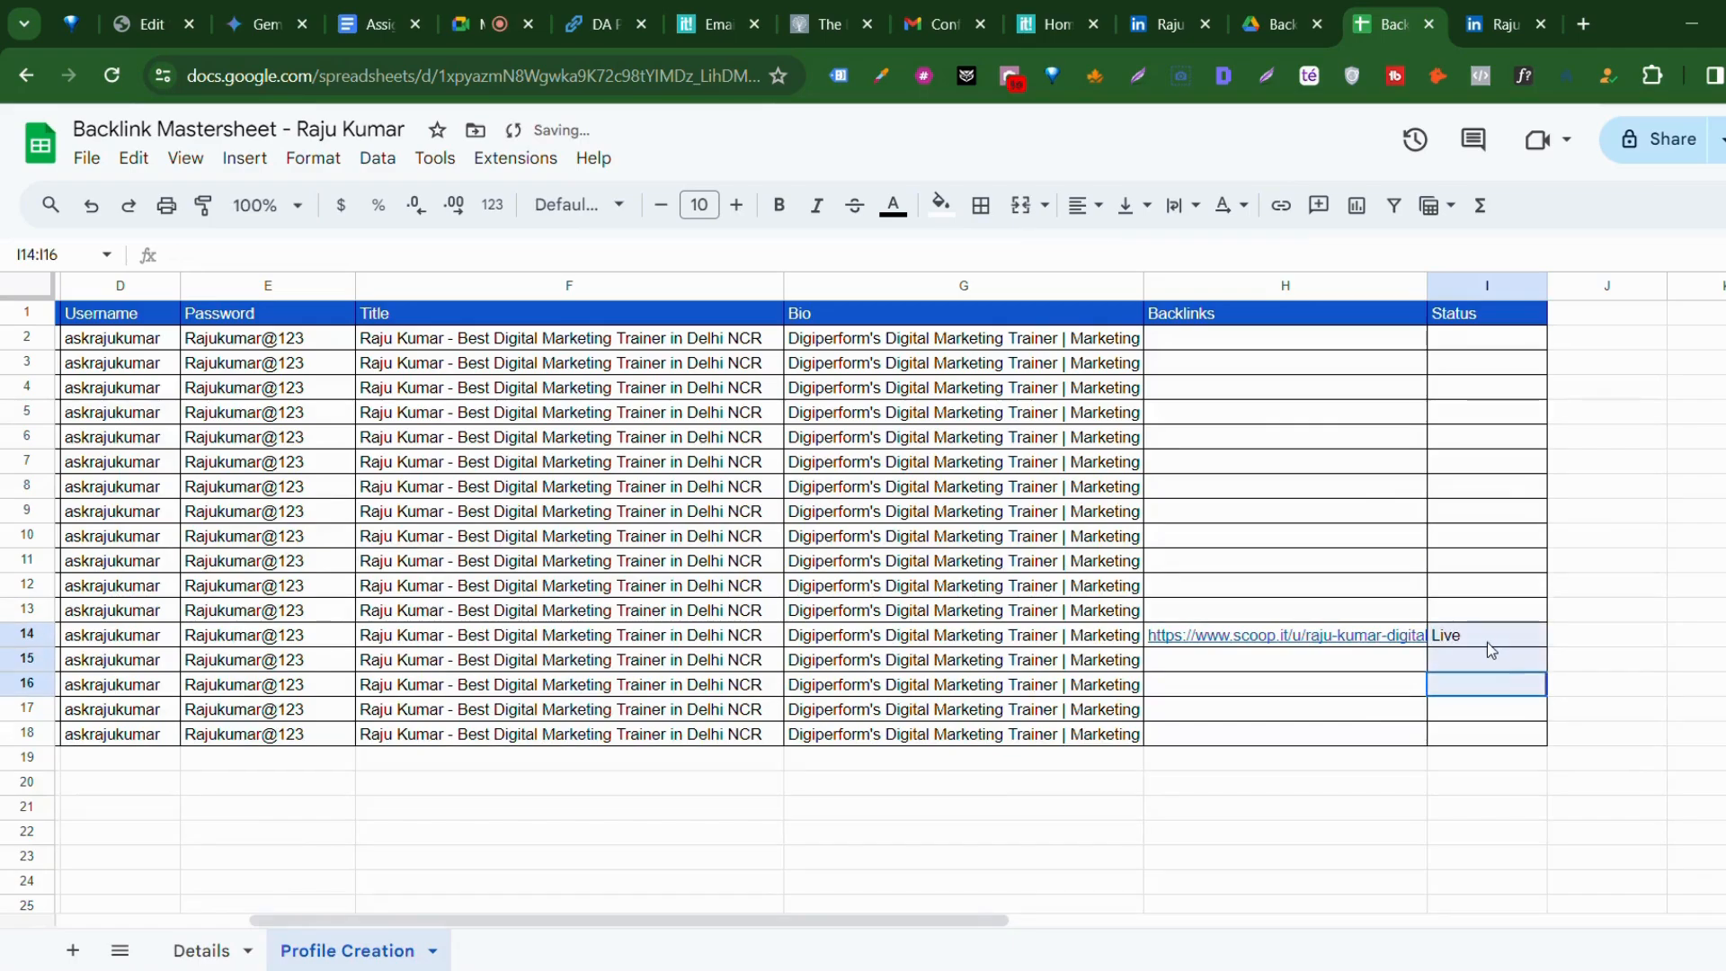
click(1487, 642)
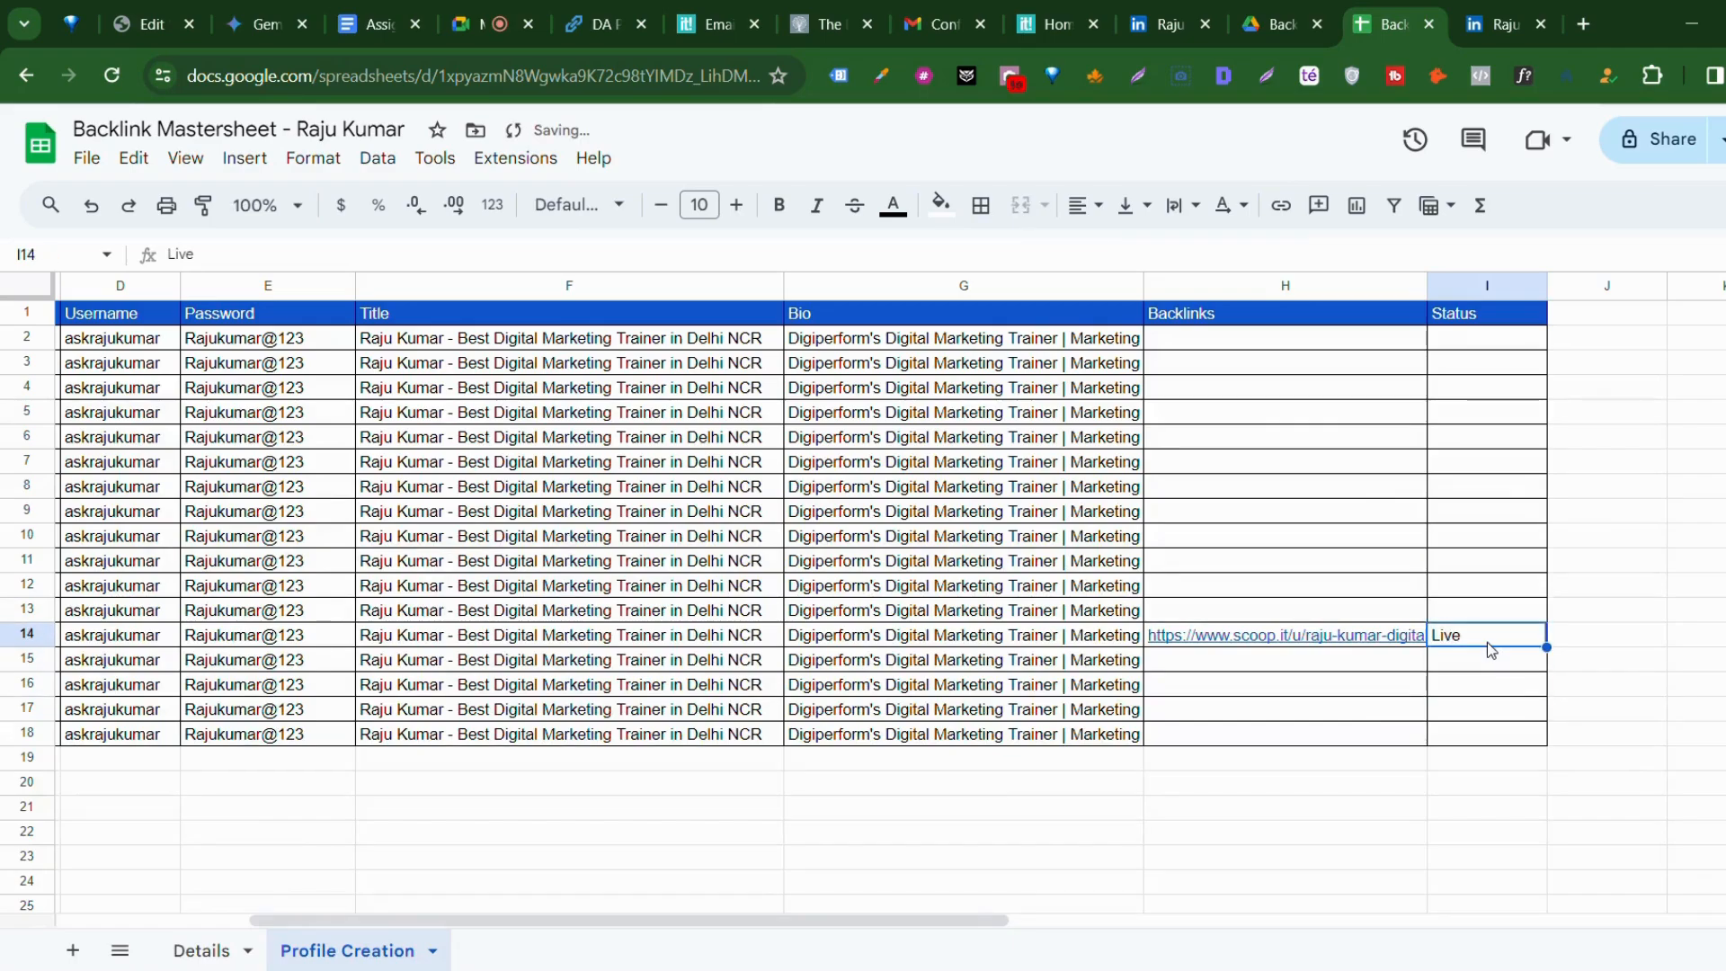
click(954, 207)
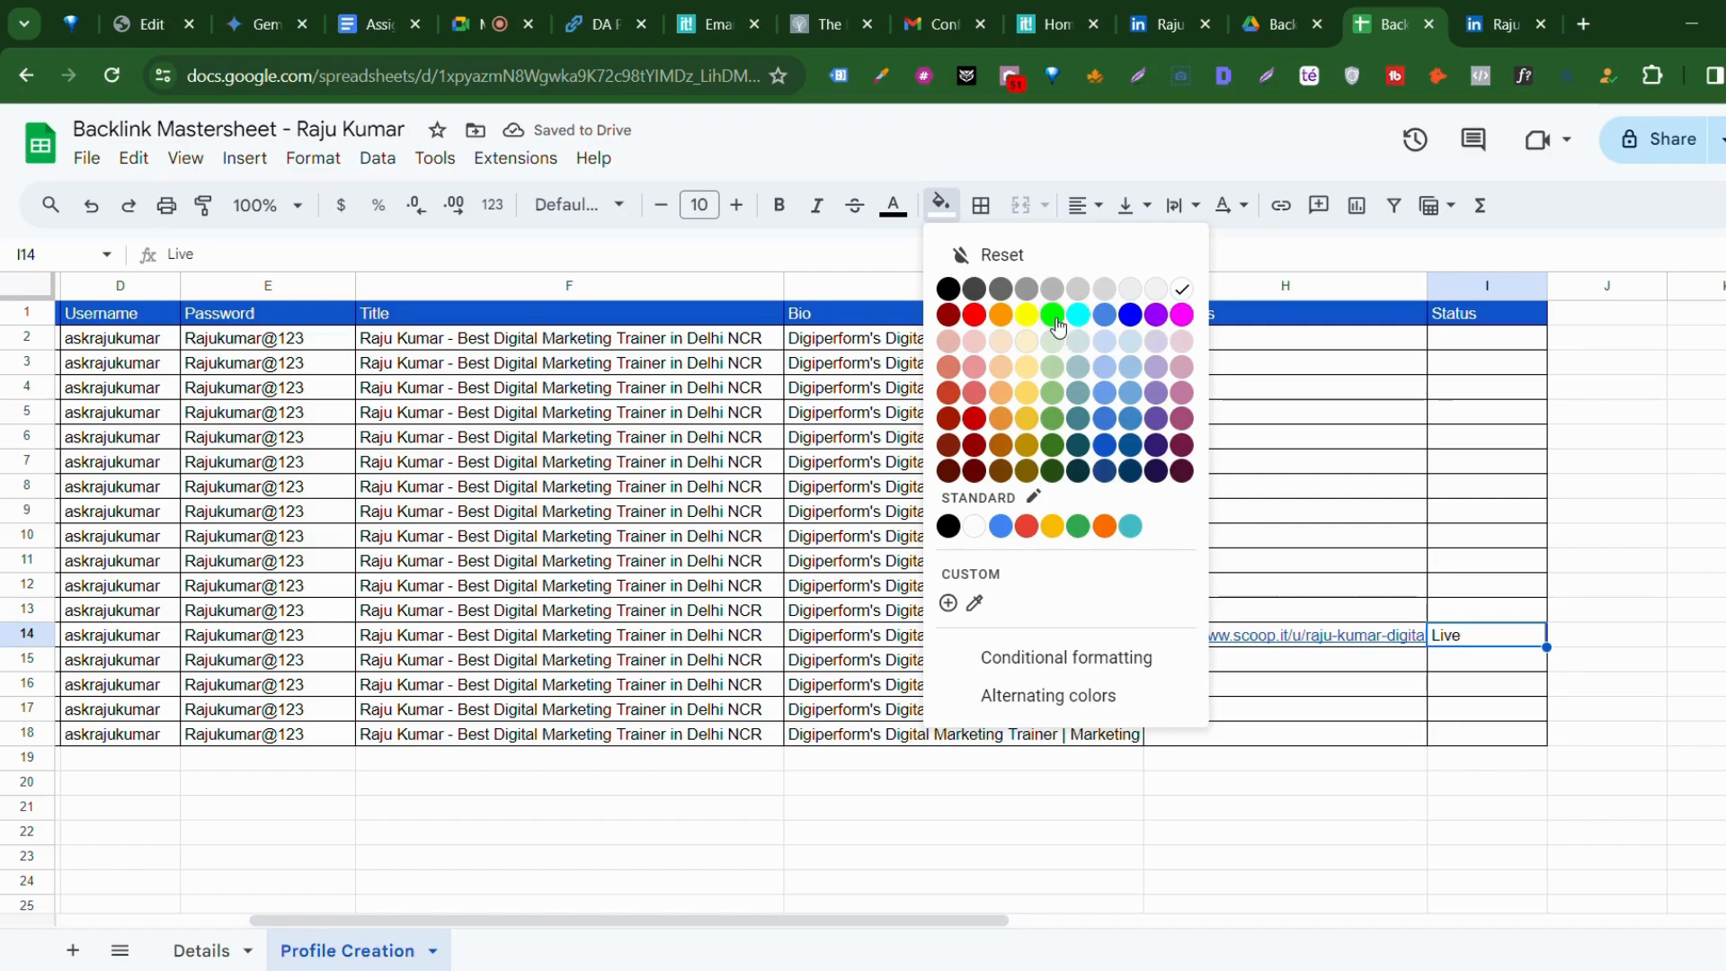
click(1052, 317)
Step: Centre the Status column, copy the medium.com link, and open a new browser tab
click(1487, 285)
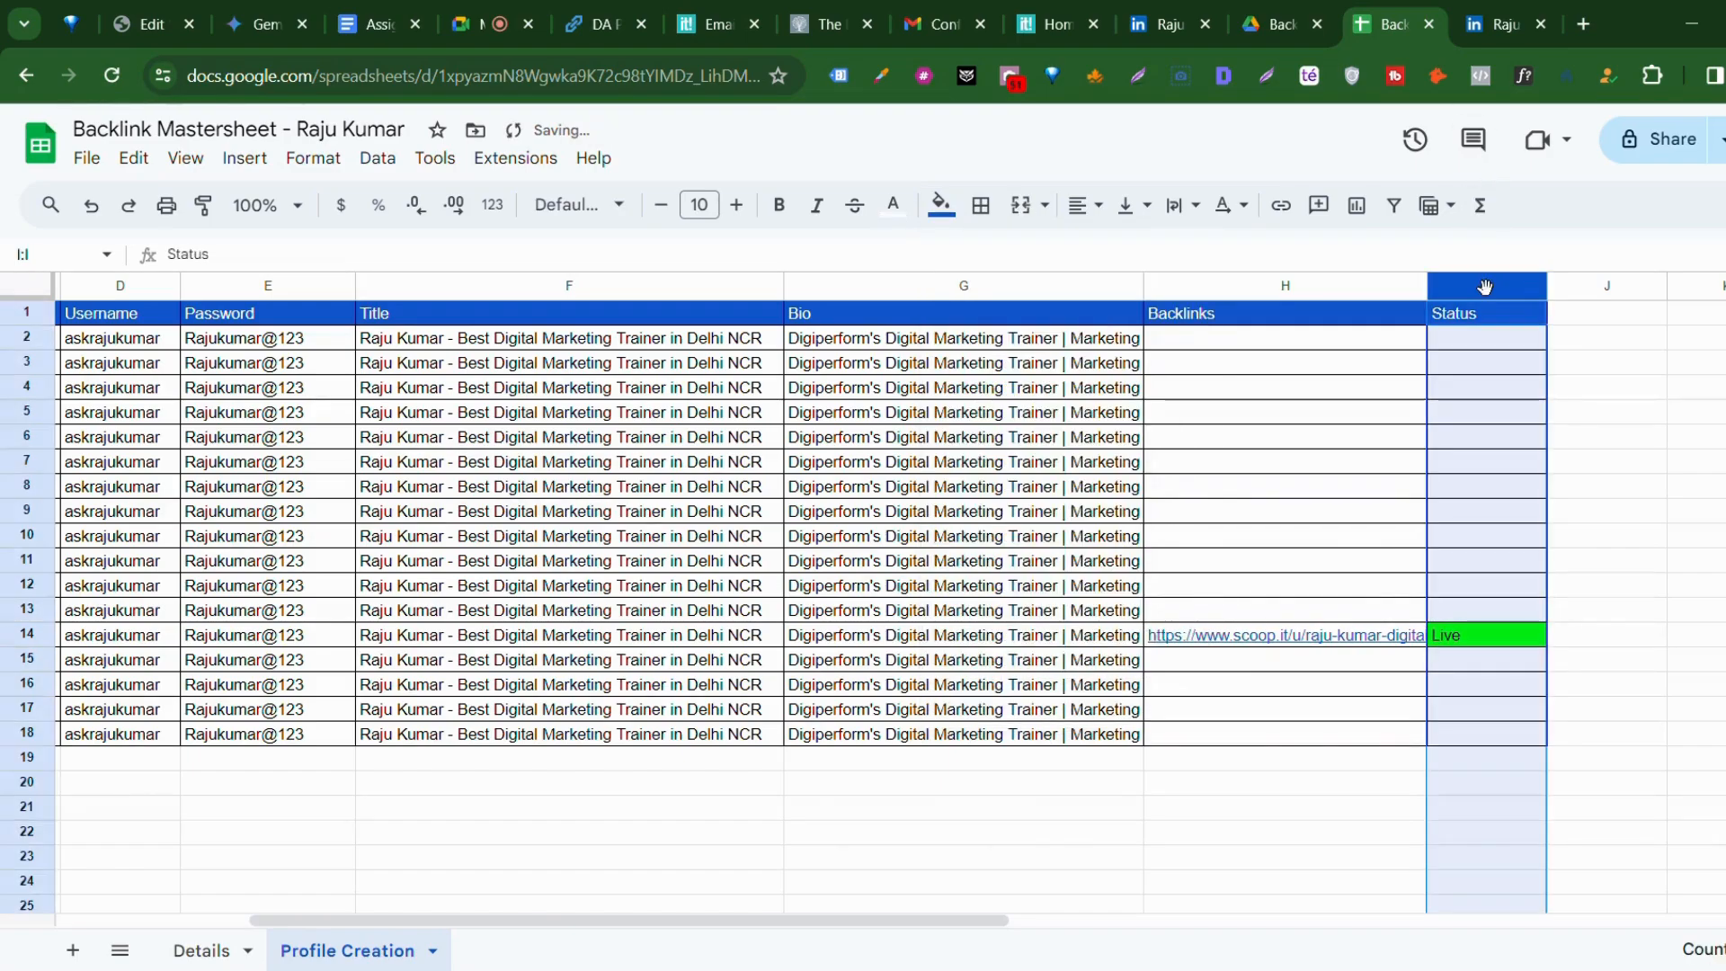
click(1085, 205)
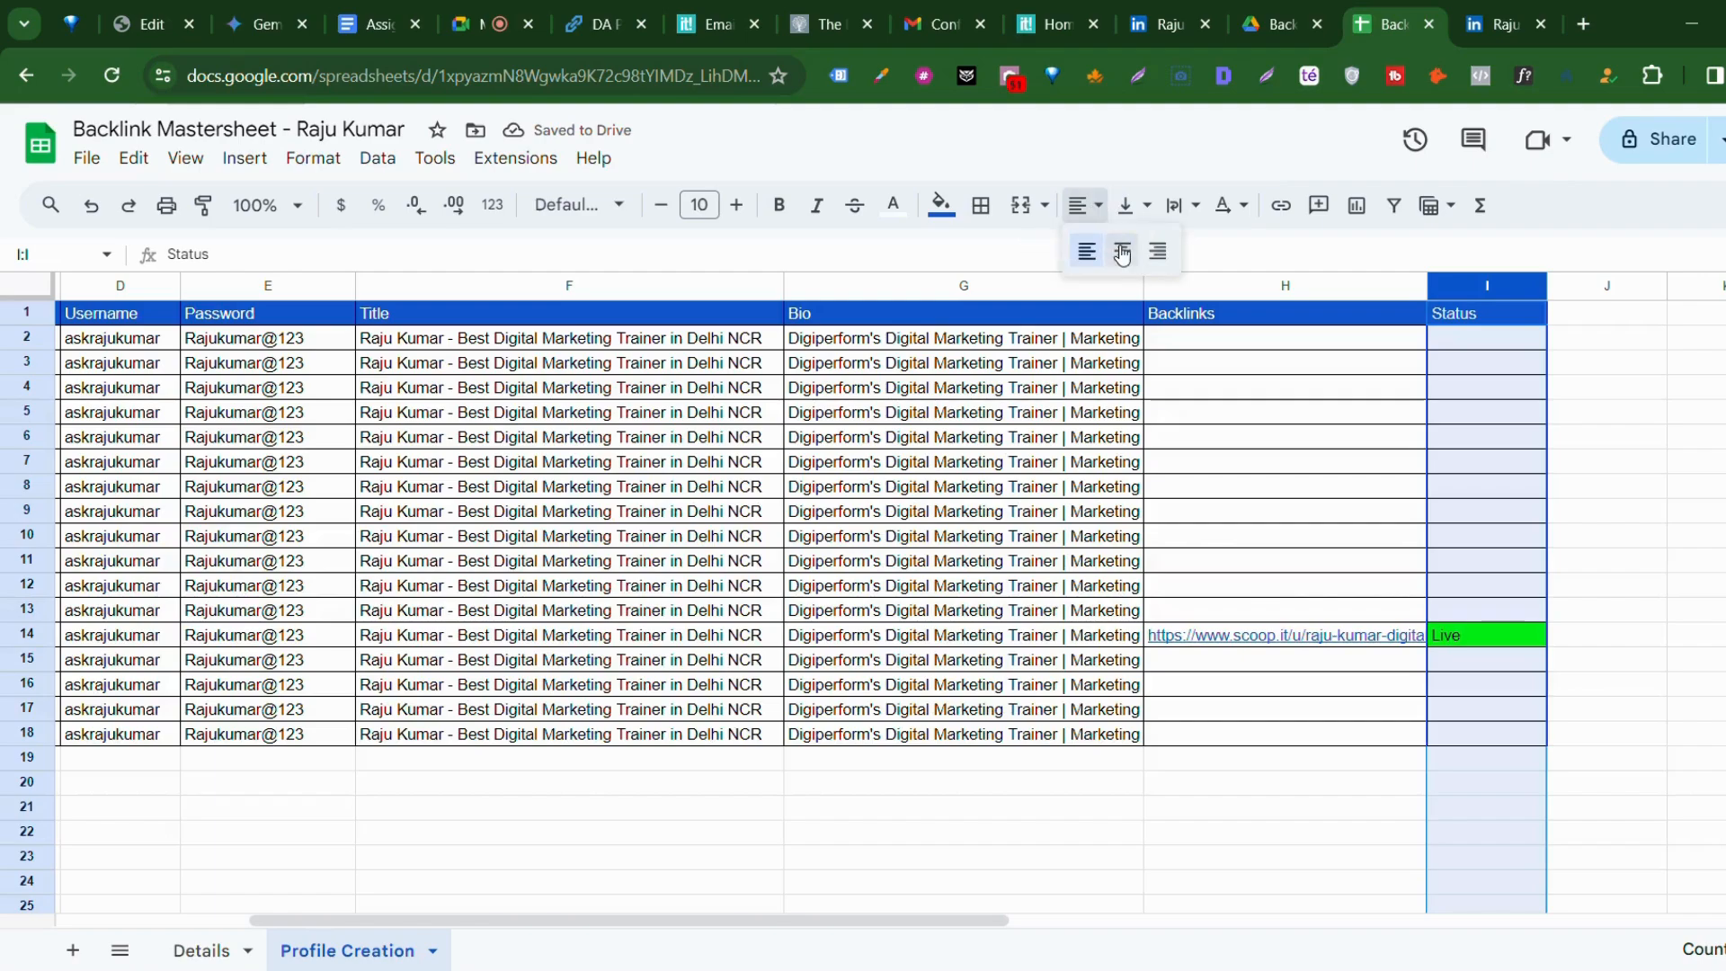
click(1123, 247)
scroll(1189, 412, left, 5)
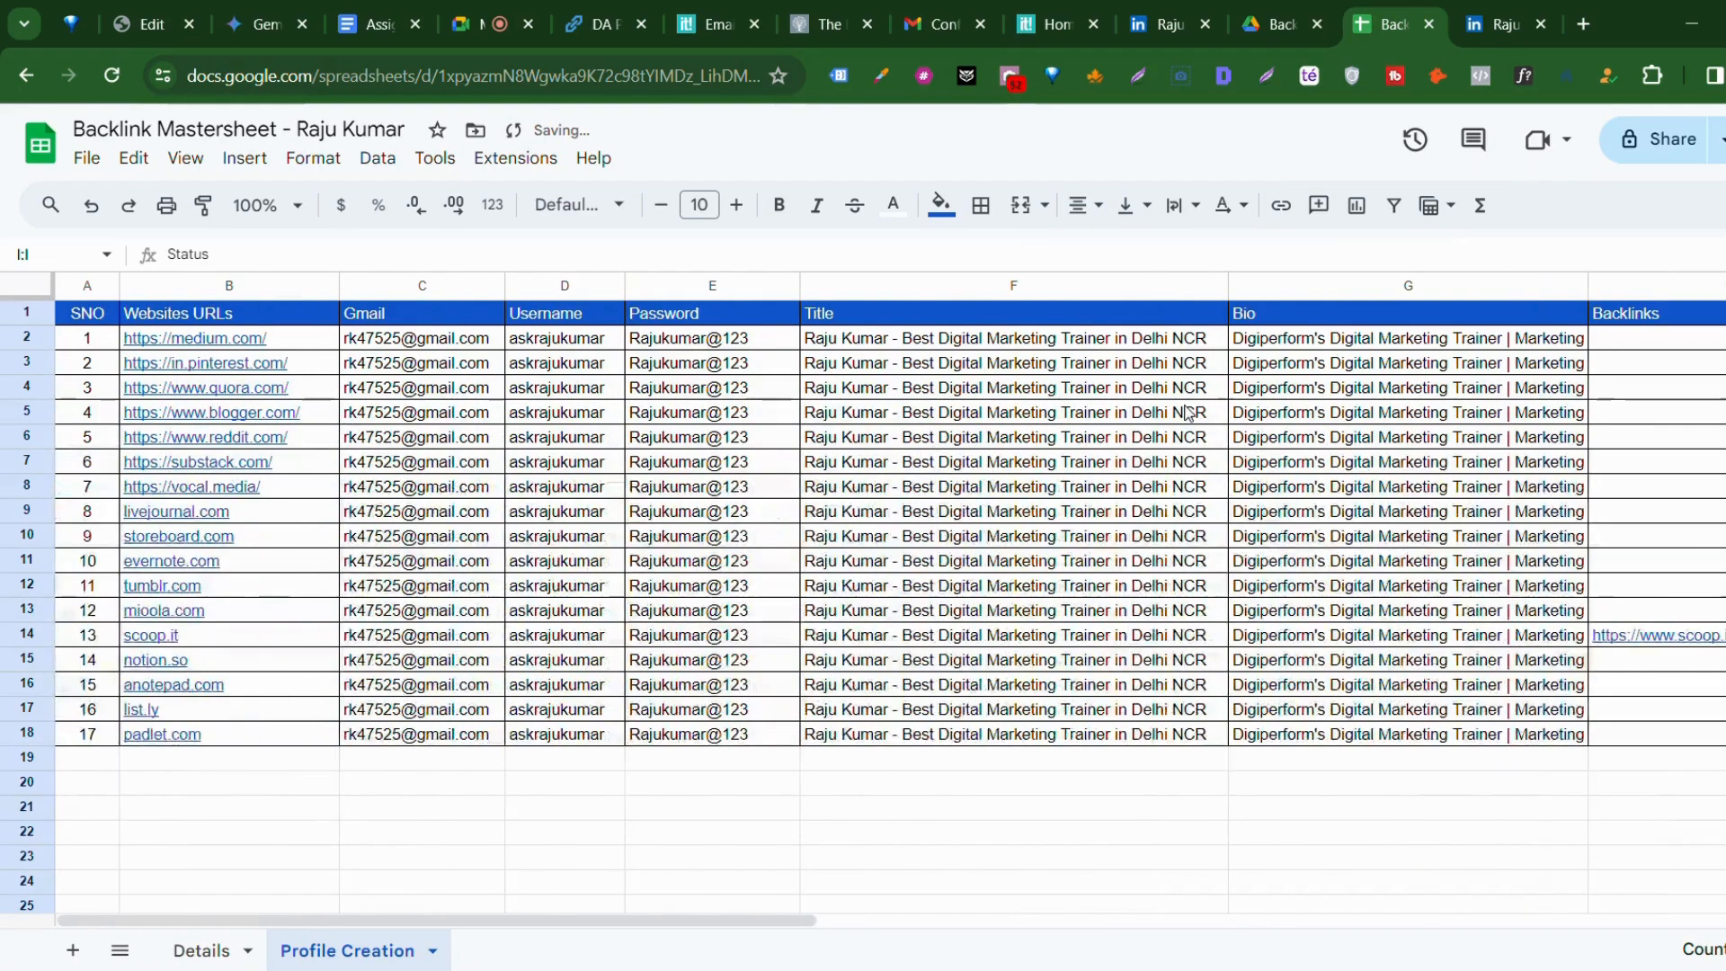
click(607, 518)
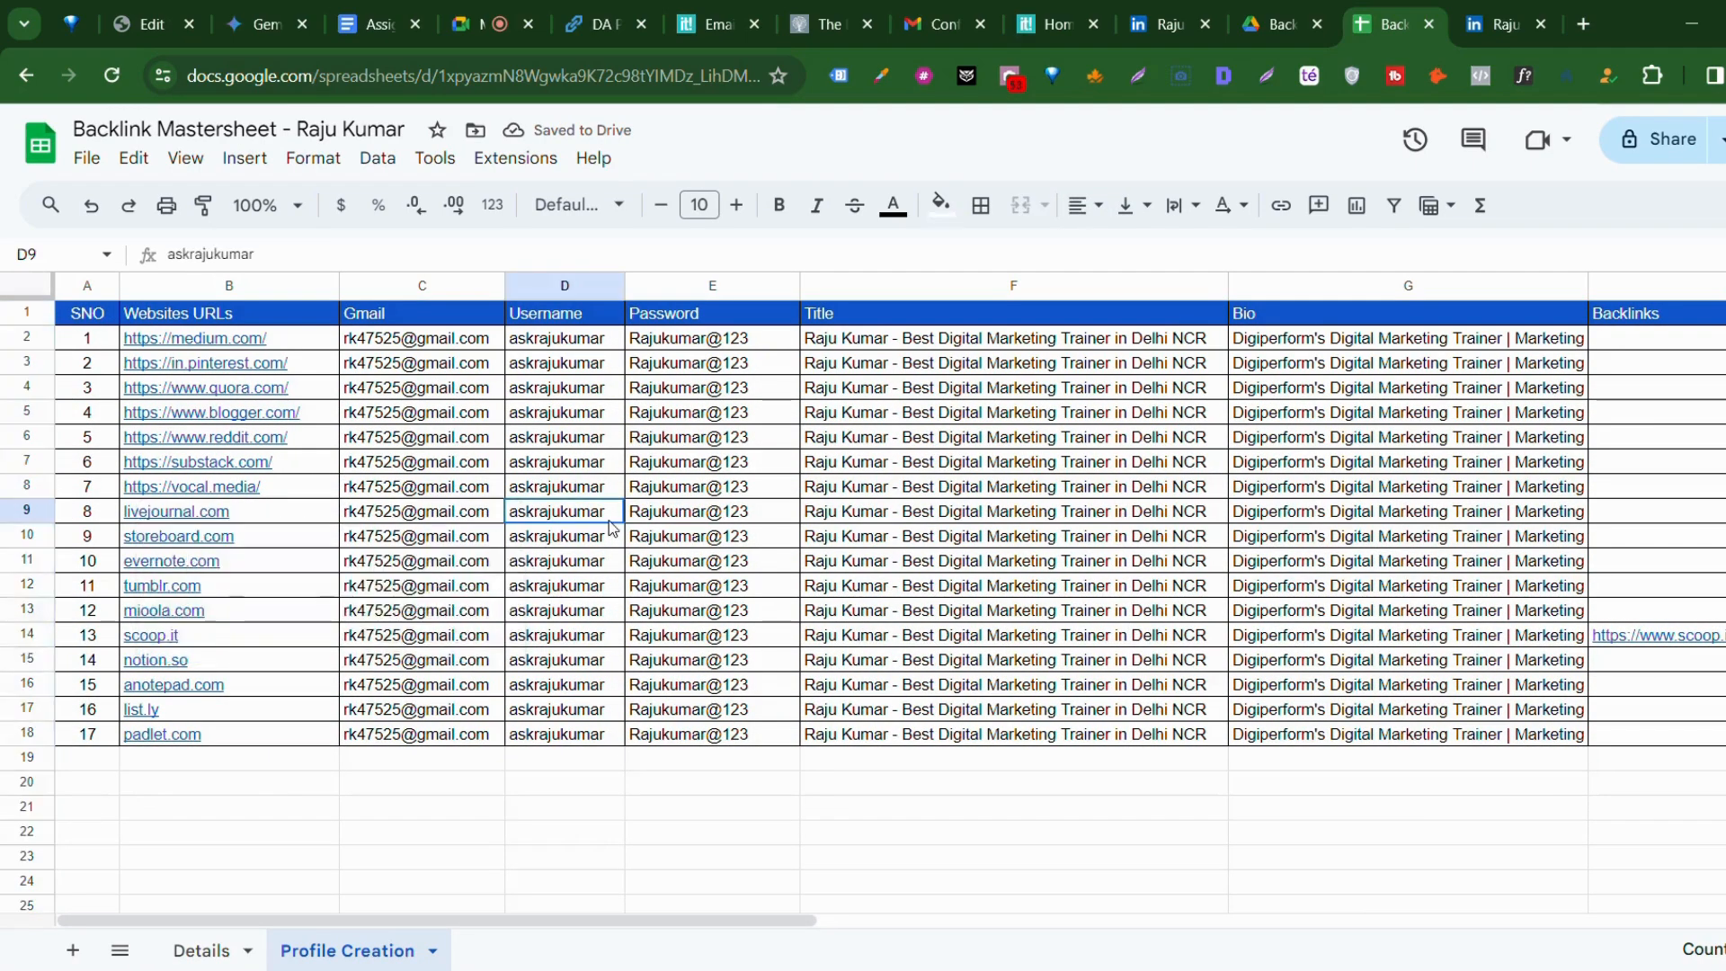
click(255, 348)
key(ctrl+c)
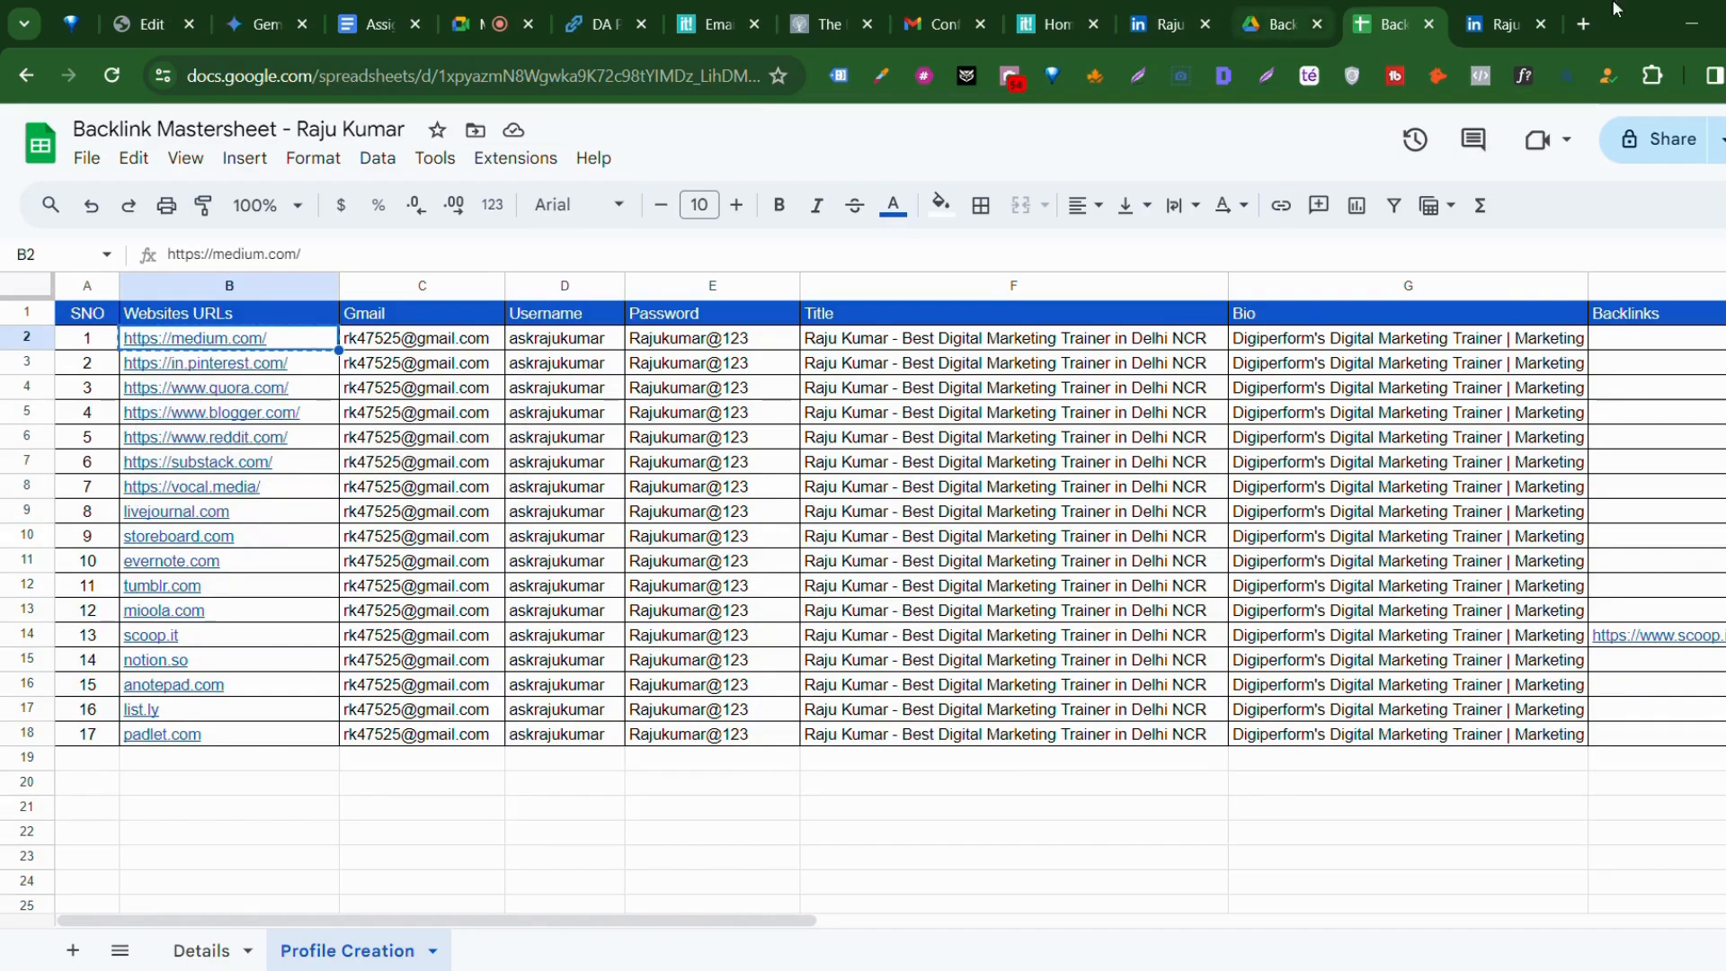
click(1584, 26)
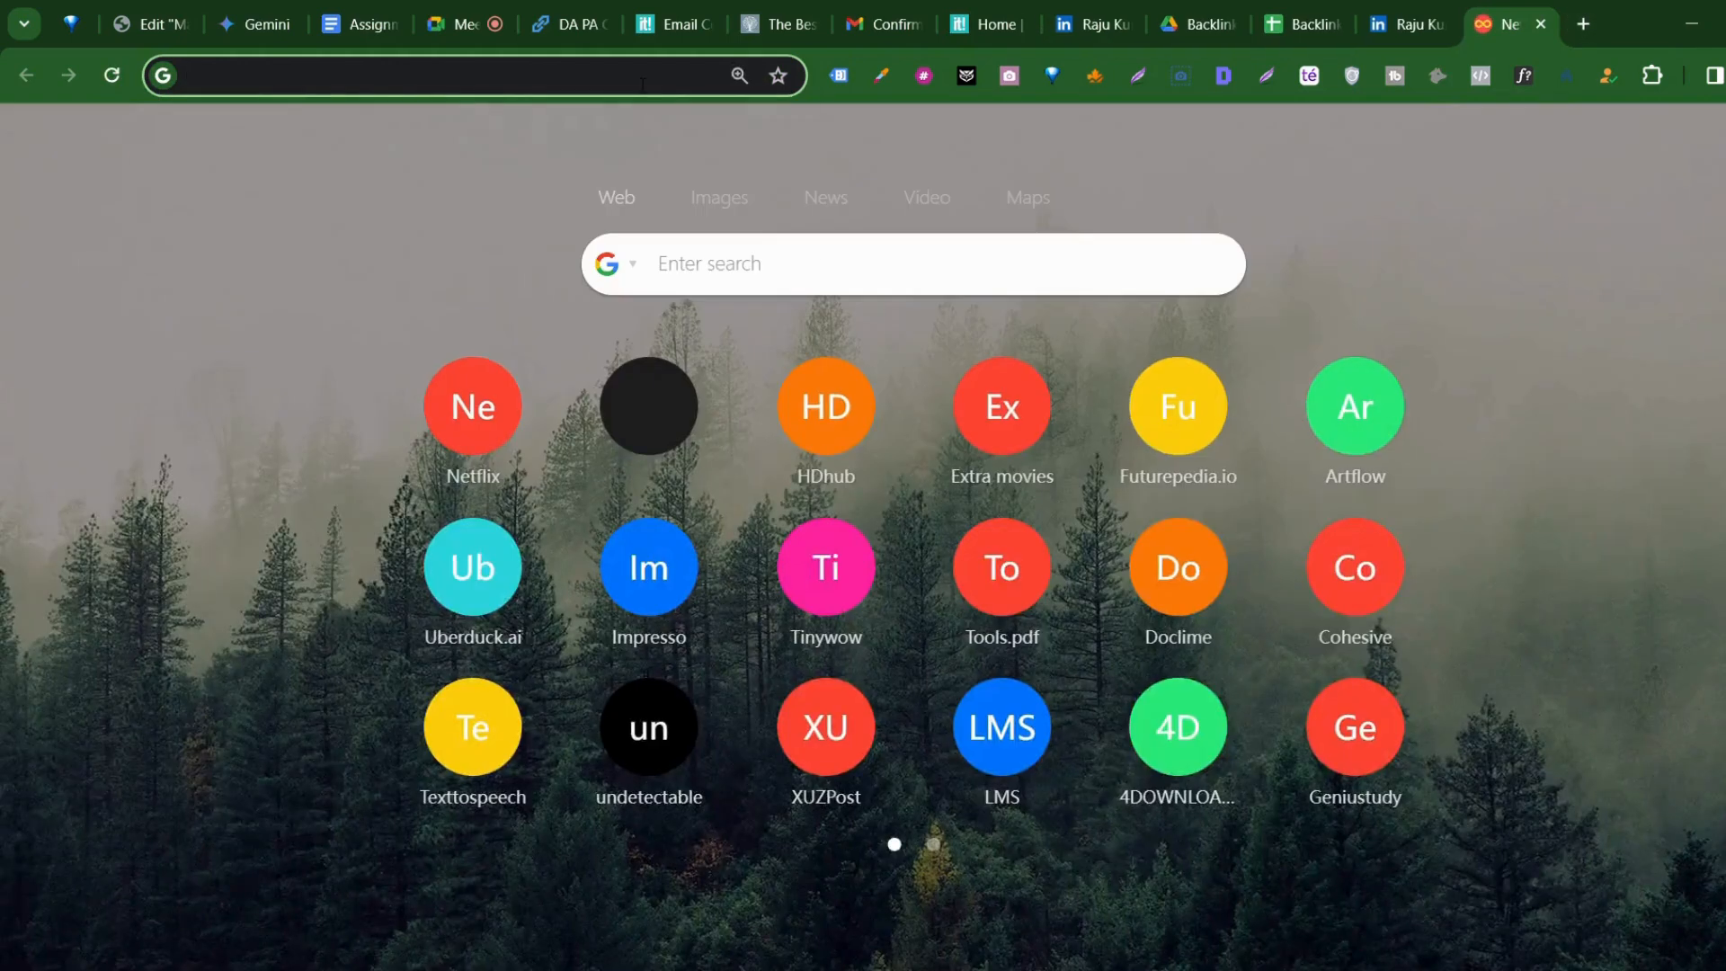
Step: Load medium.com from the pasted address and choose sign-in with email
key(ctrl+v)
key(Return)
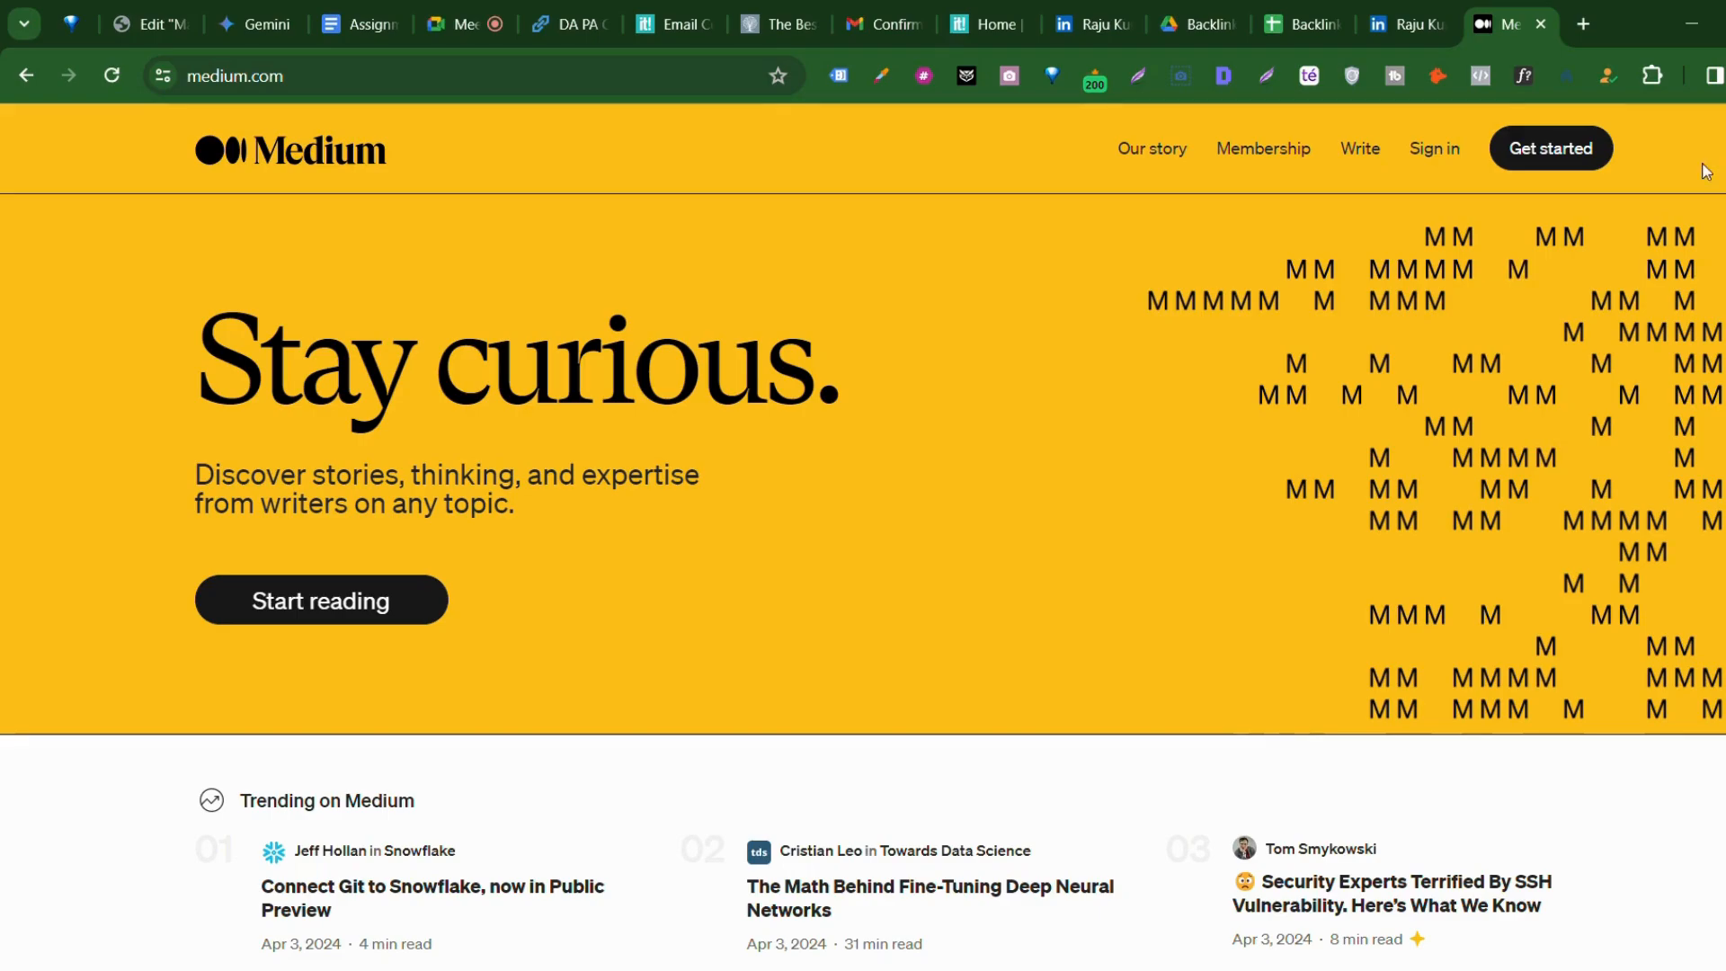
click(1458, 148)
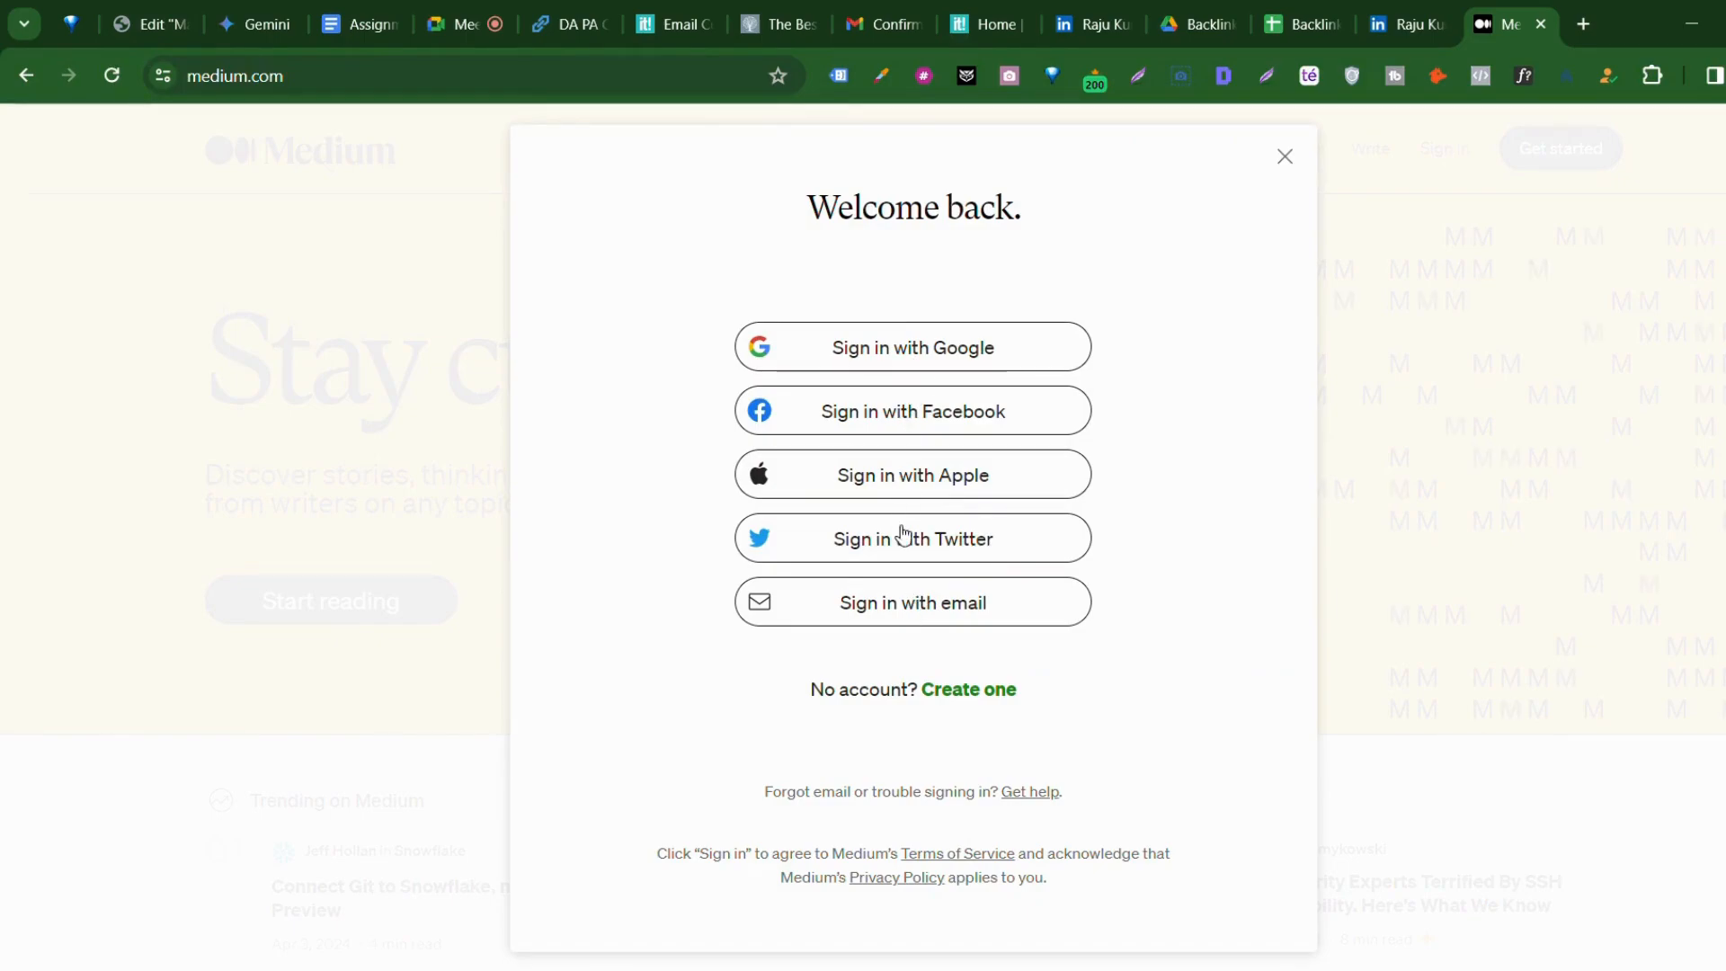
click(899, 604)
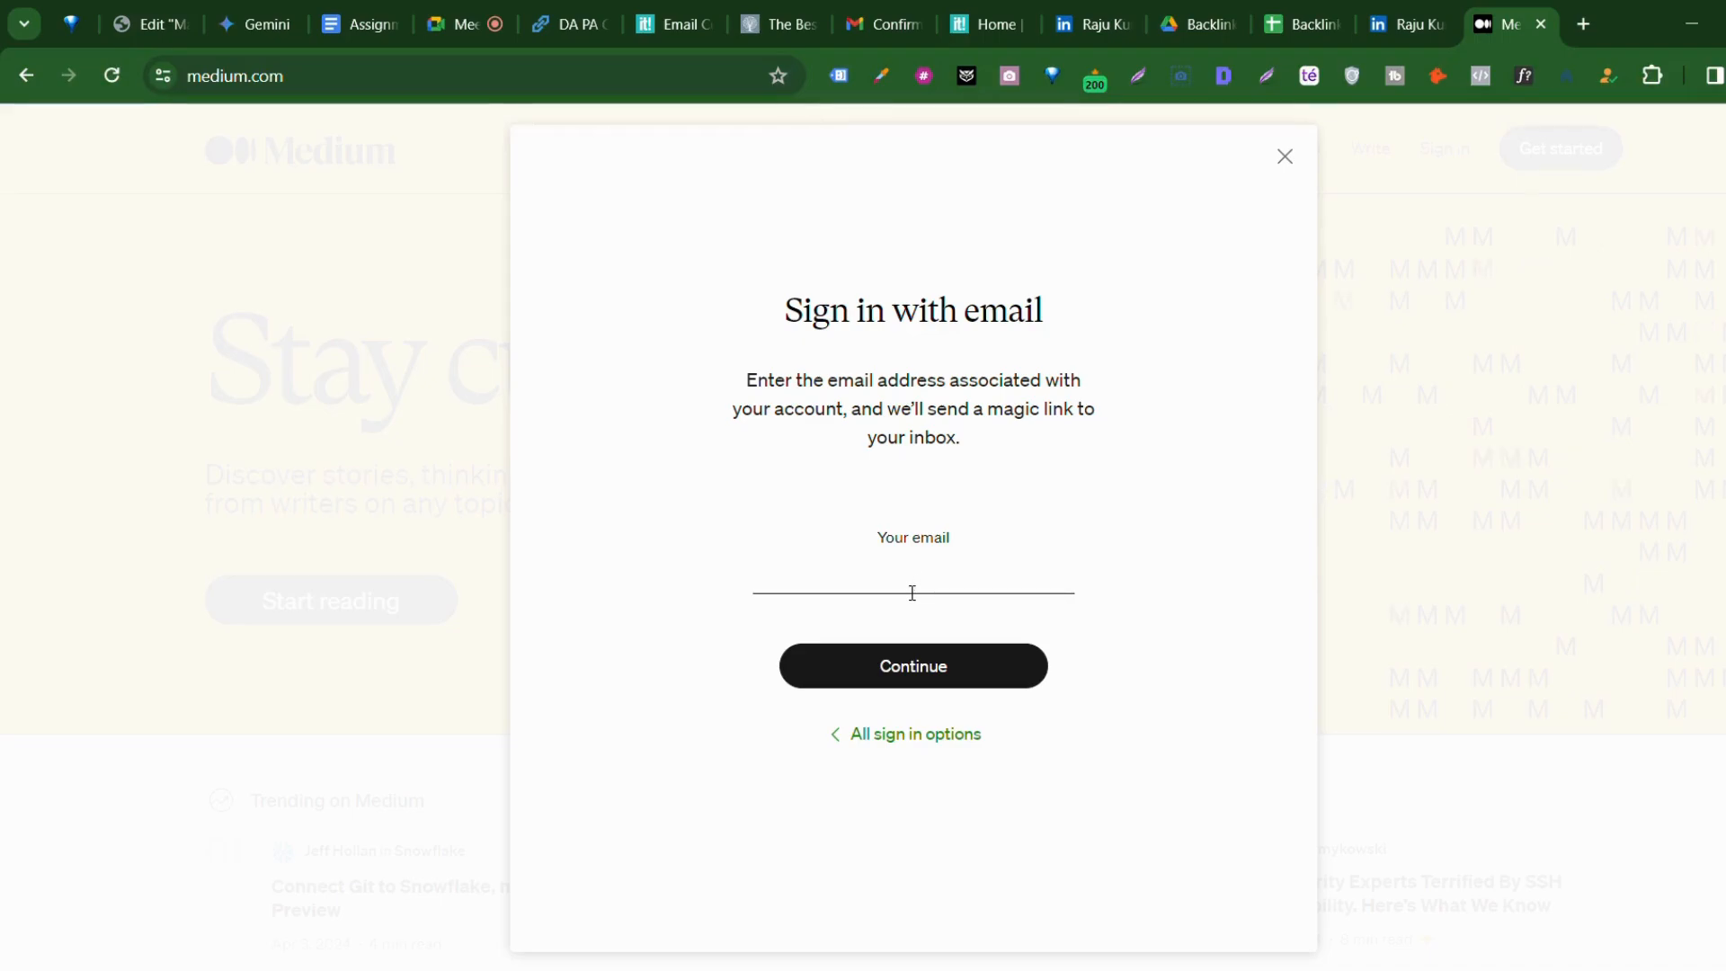
click(1312, 9)
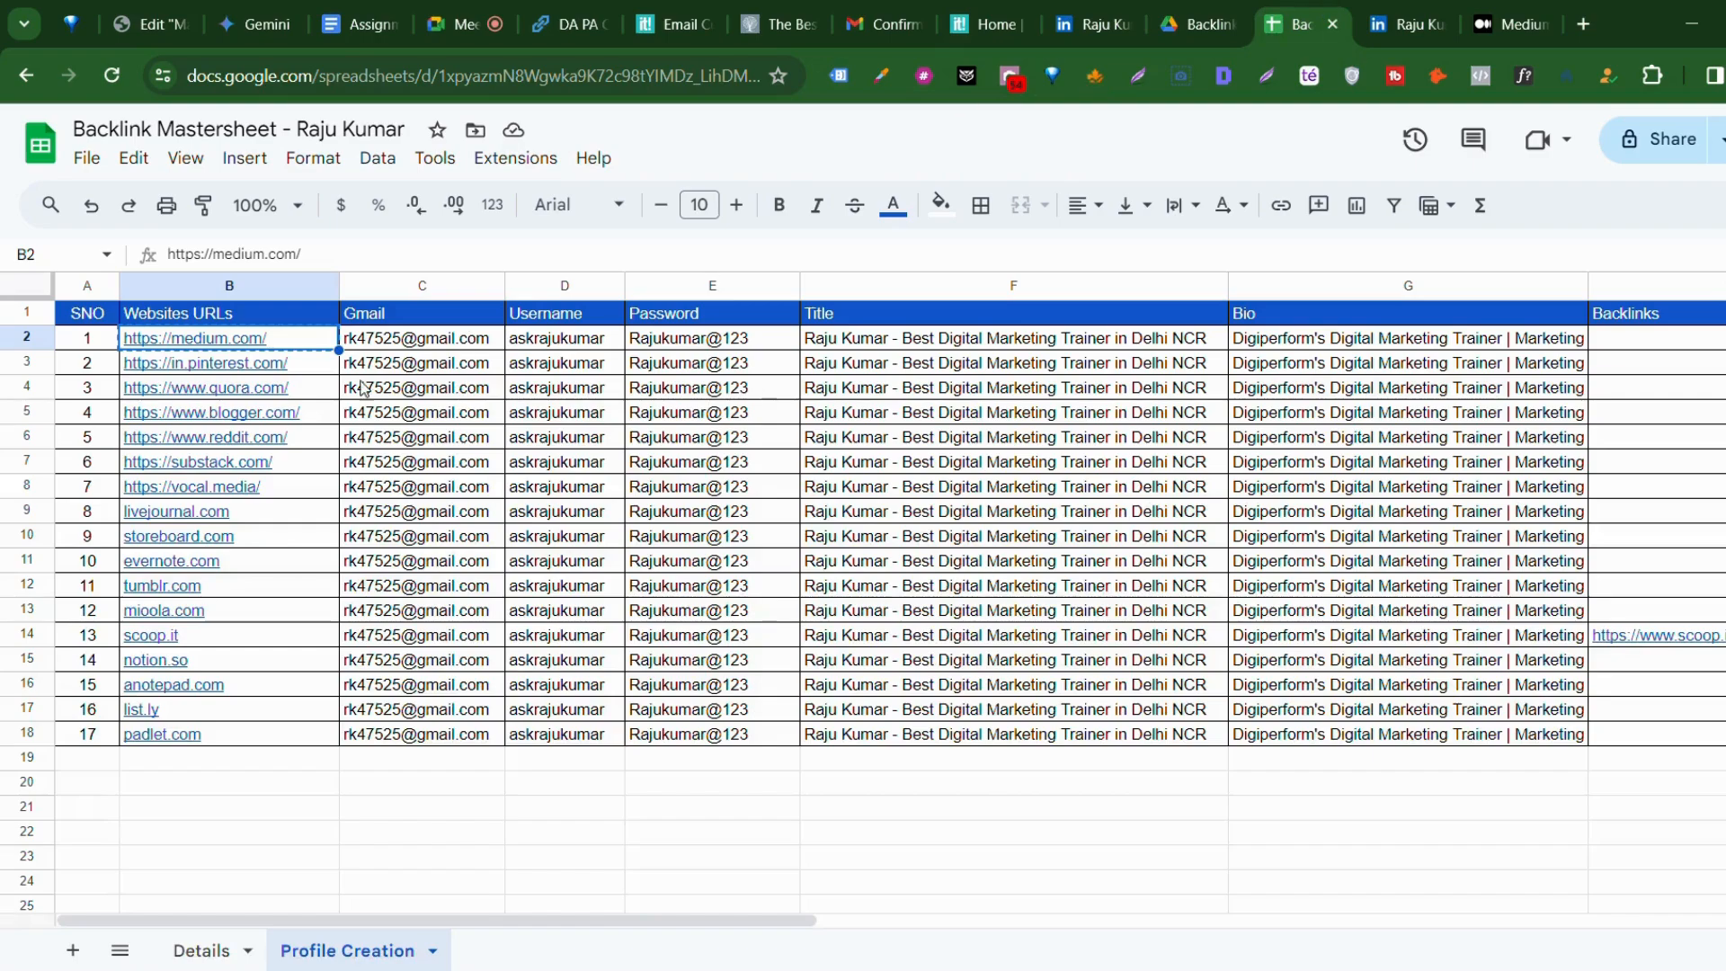
click(445, 510)
key(ctrl+c)
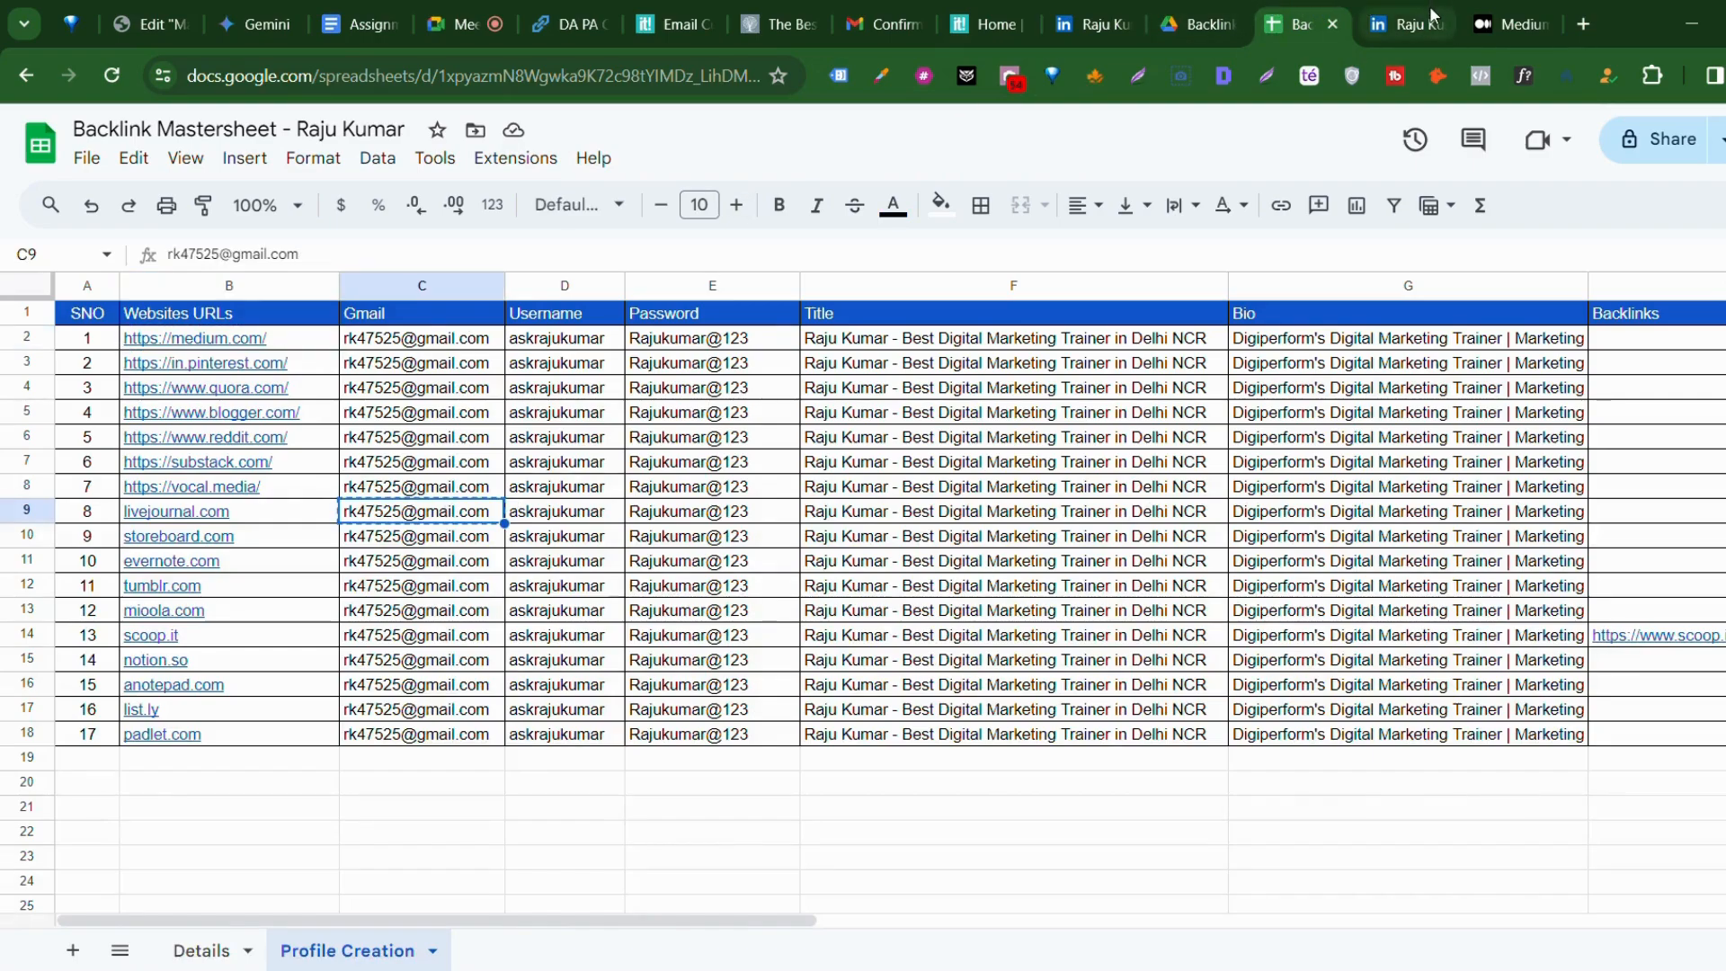
click(1510, 19)
key(ctrl+v)
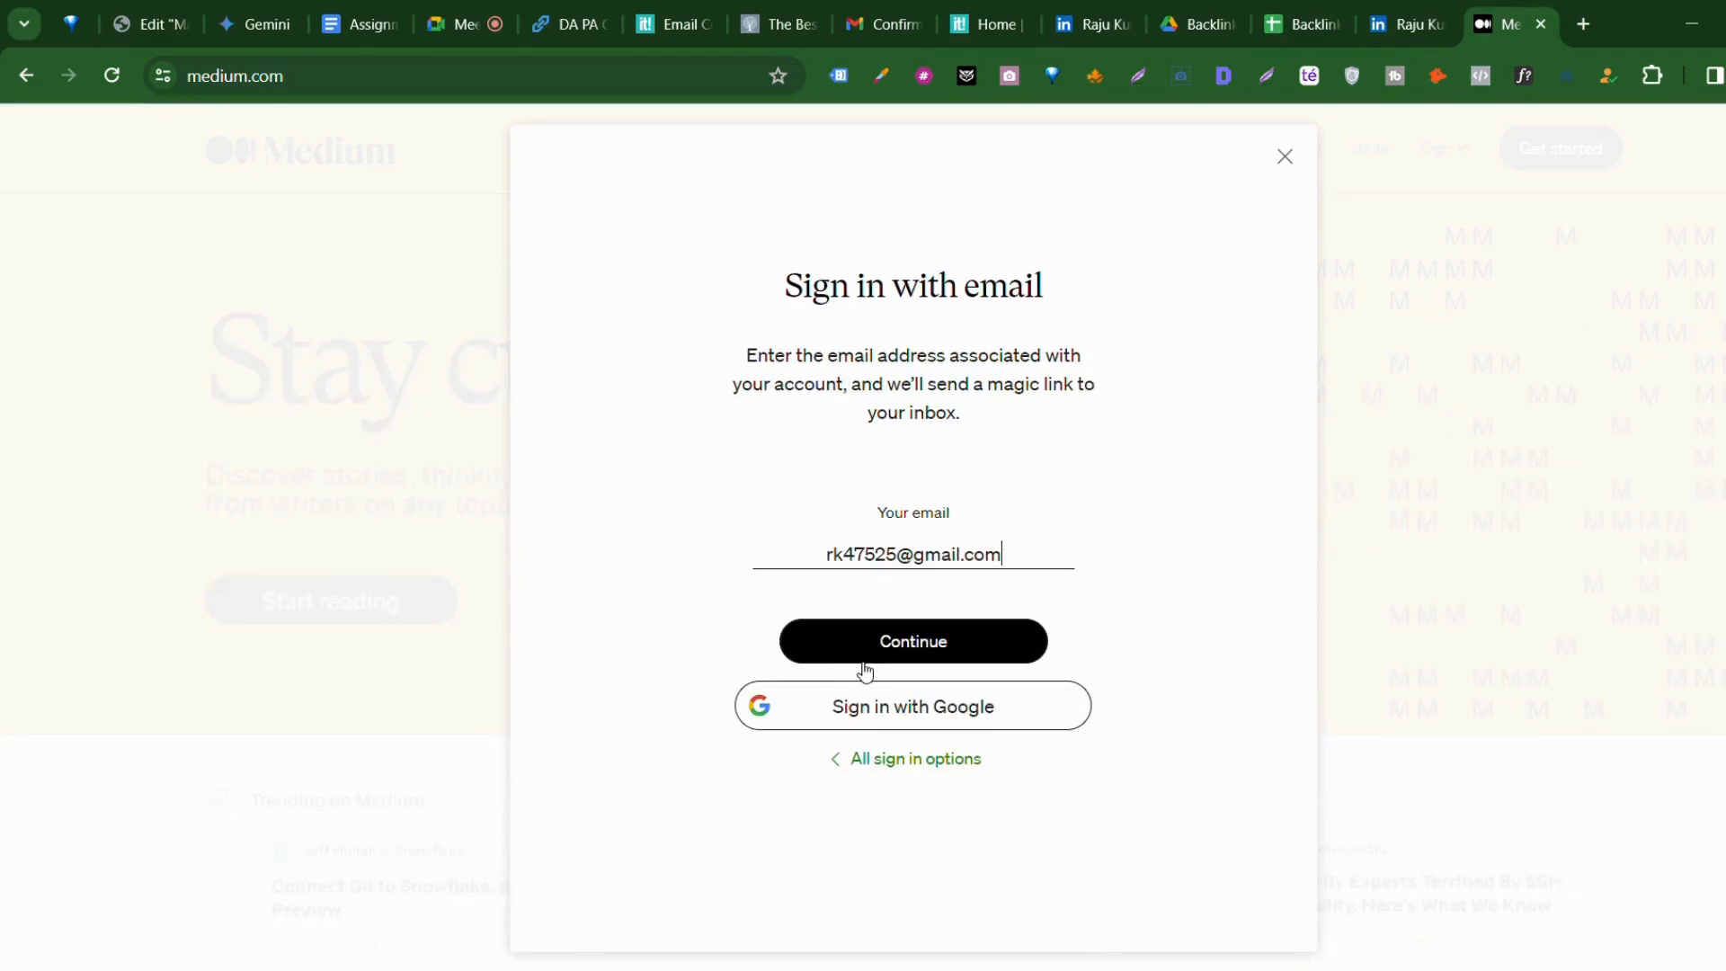
click(901, 659)
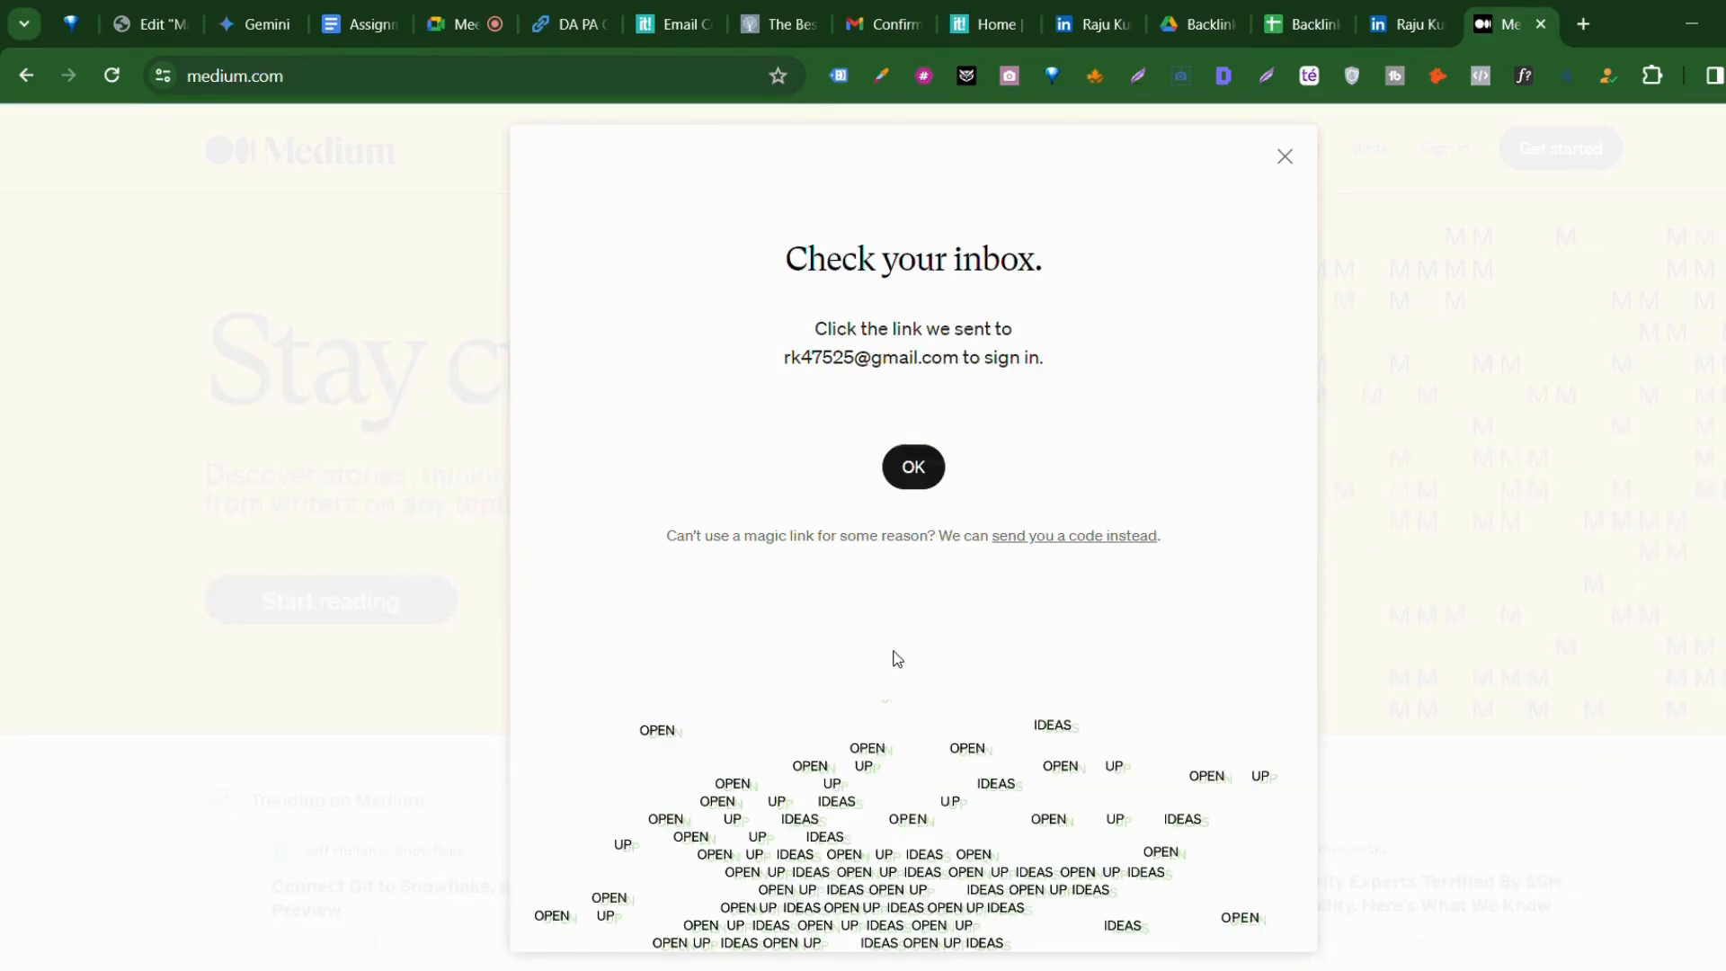
click(913, 466)
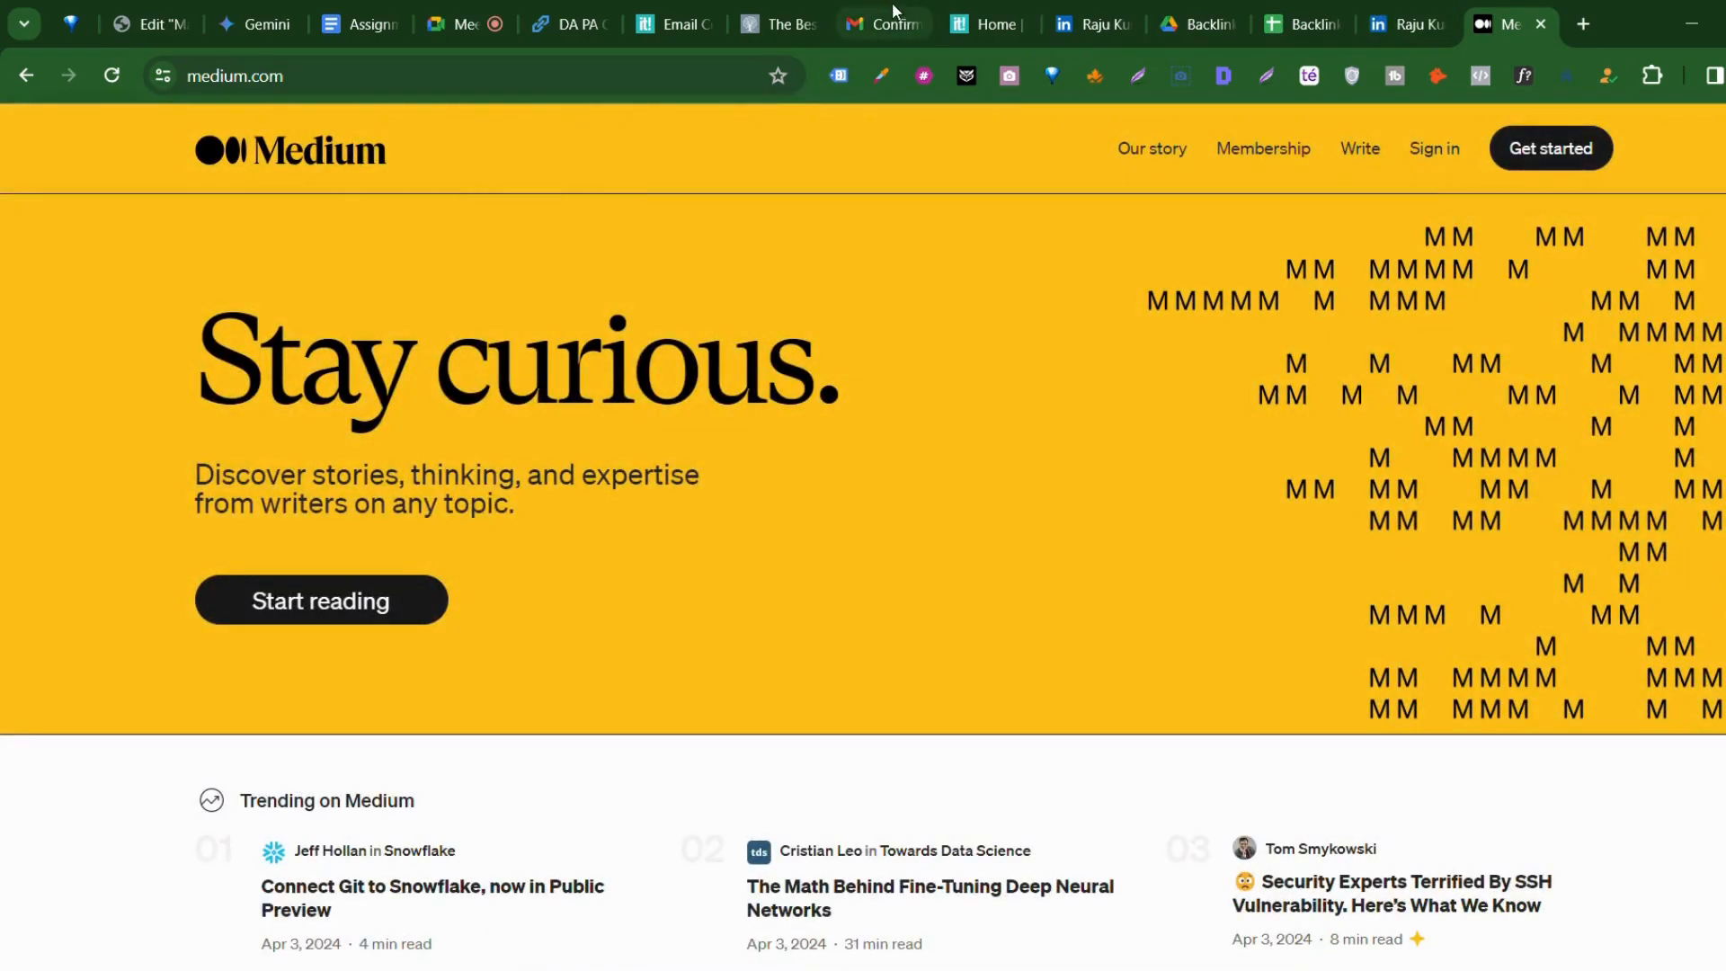
click(886, 24)
Step: Open the 'Sign in to Medium' email in the Gmail inbox and follow its sign-in button
click(416, 208)
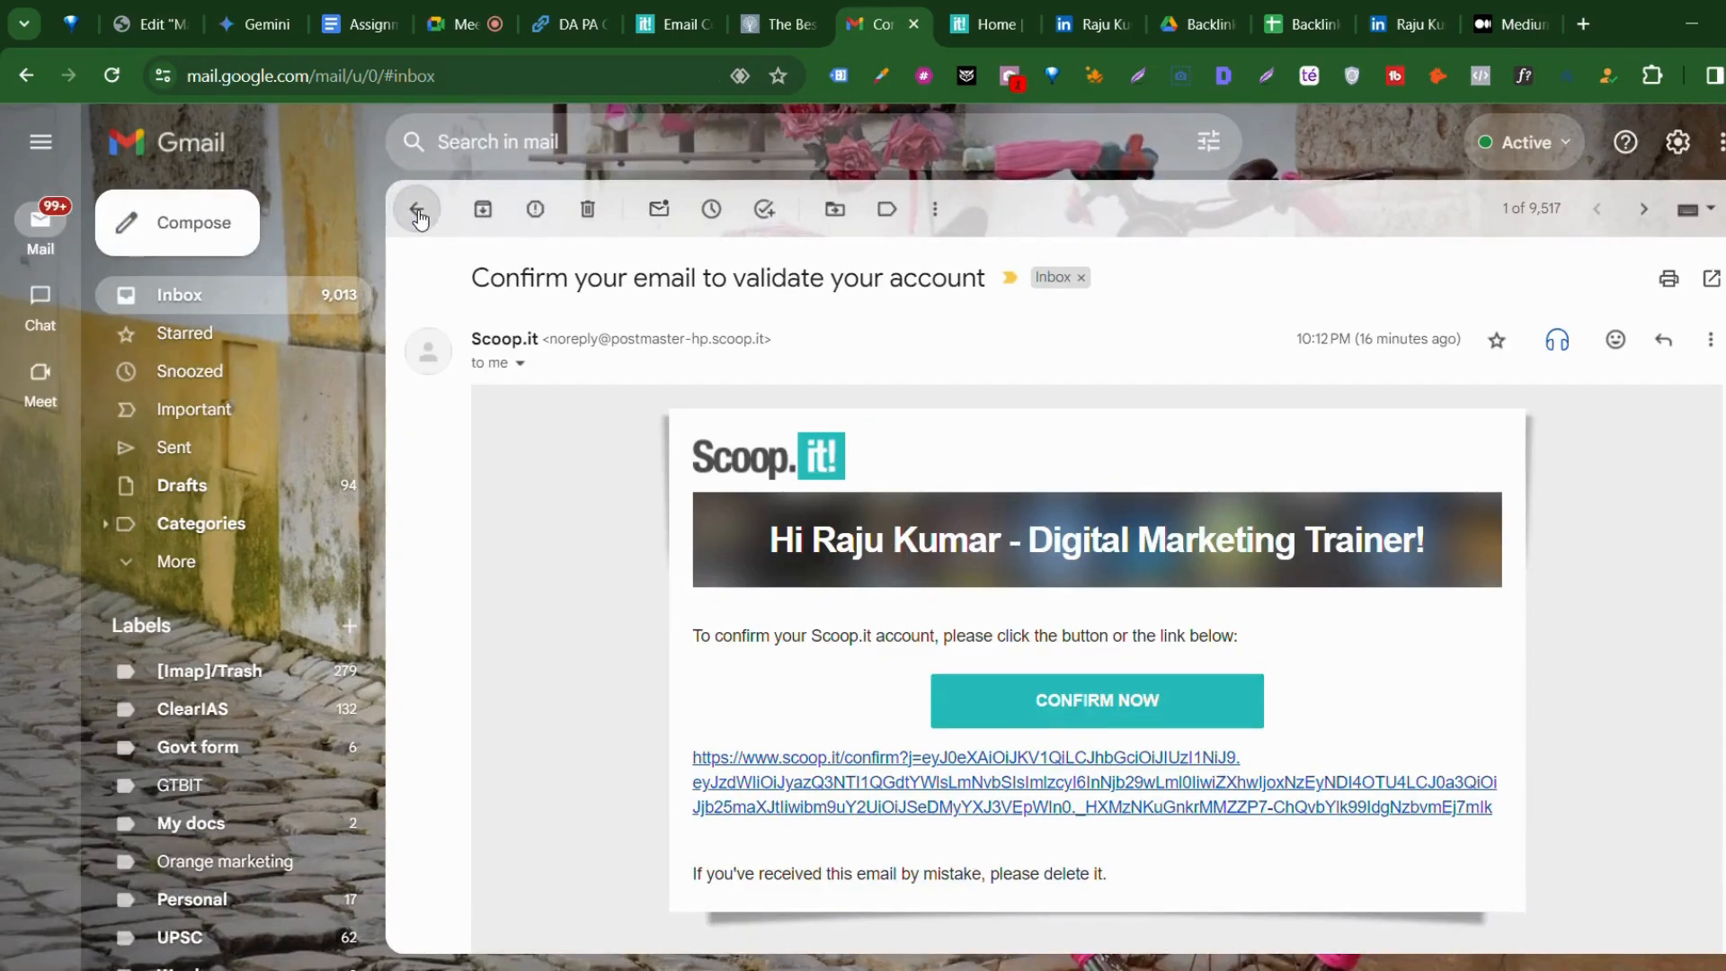
click(835, 328)
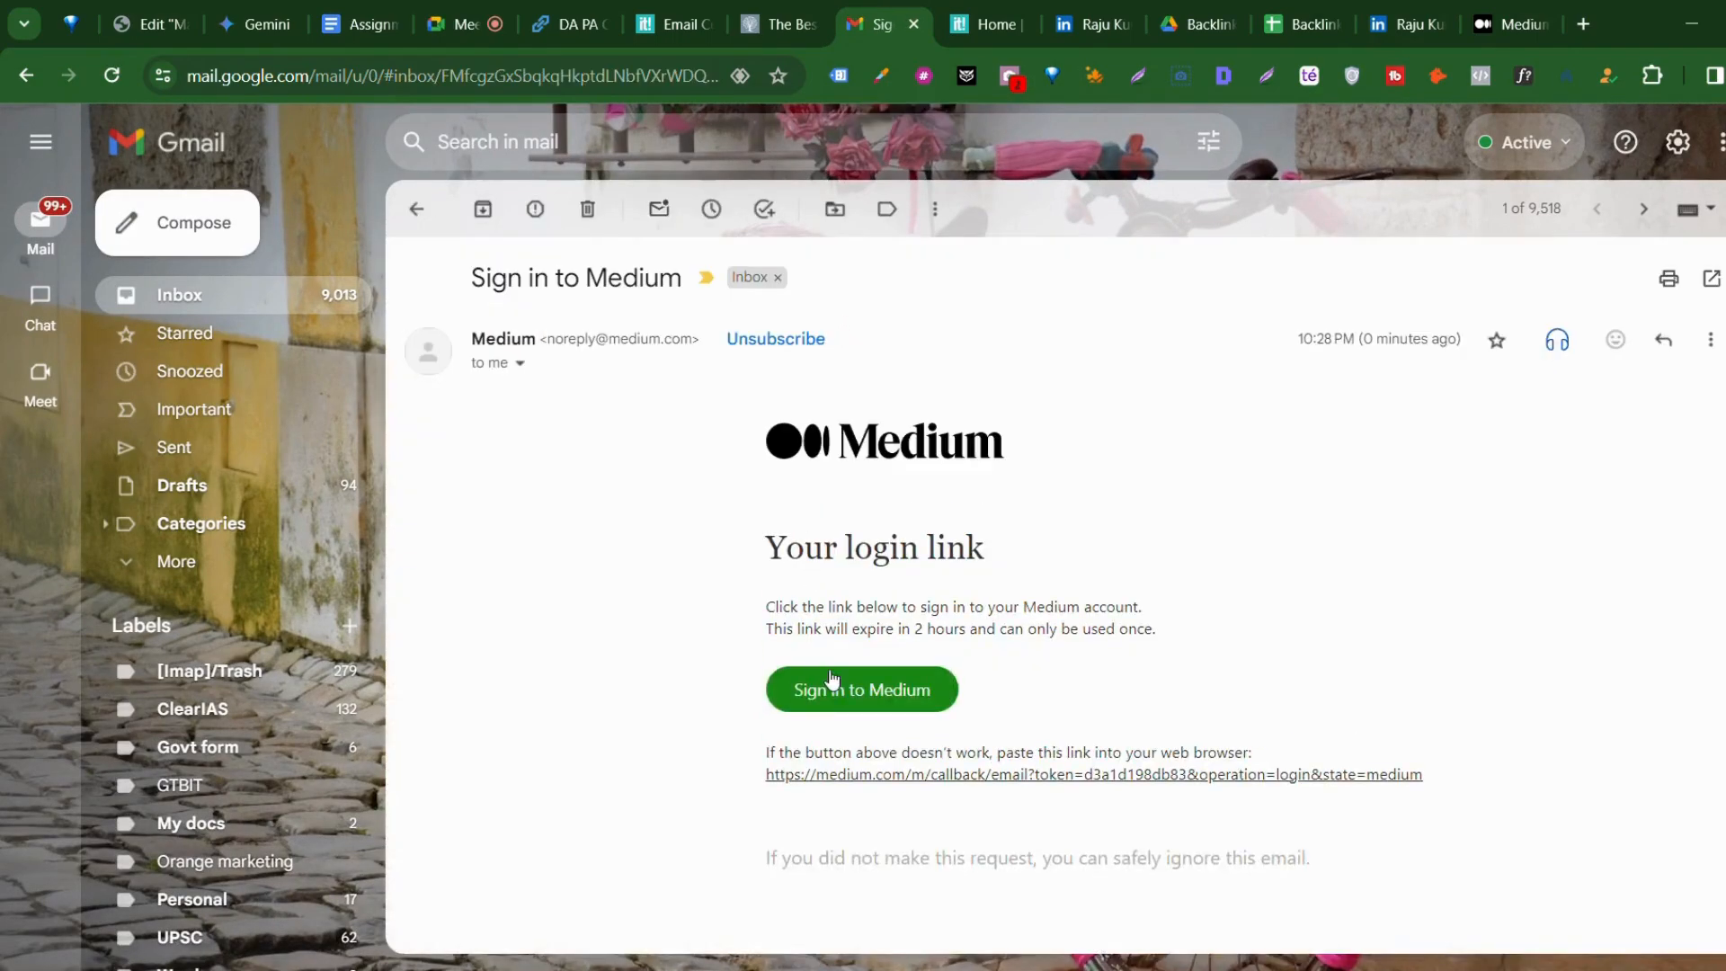
click(830, 695)
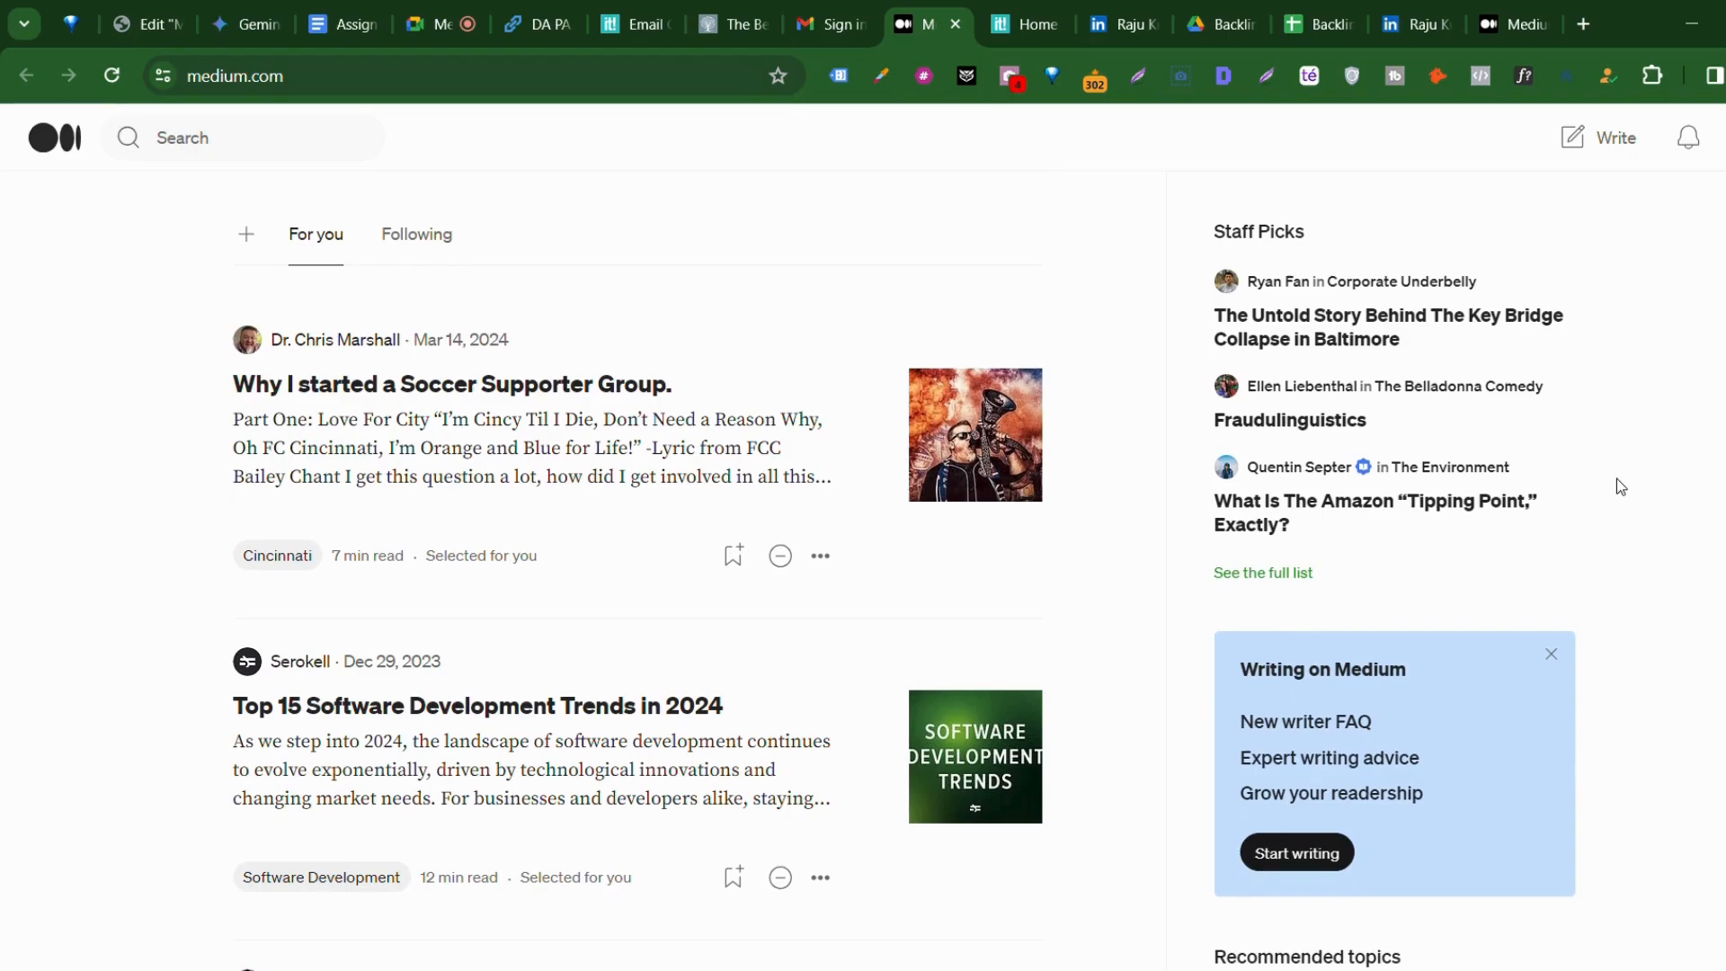
Step: Go to the account's own profile page via the avatar menu's Profile entry
key(ctrl+minus)
key(ctrl+plus)
key(ctrl+plus)
key(ctrl+plus)
key(ctrl+plus)
key(ctrl+plus)
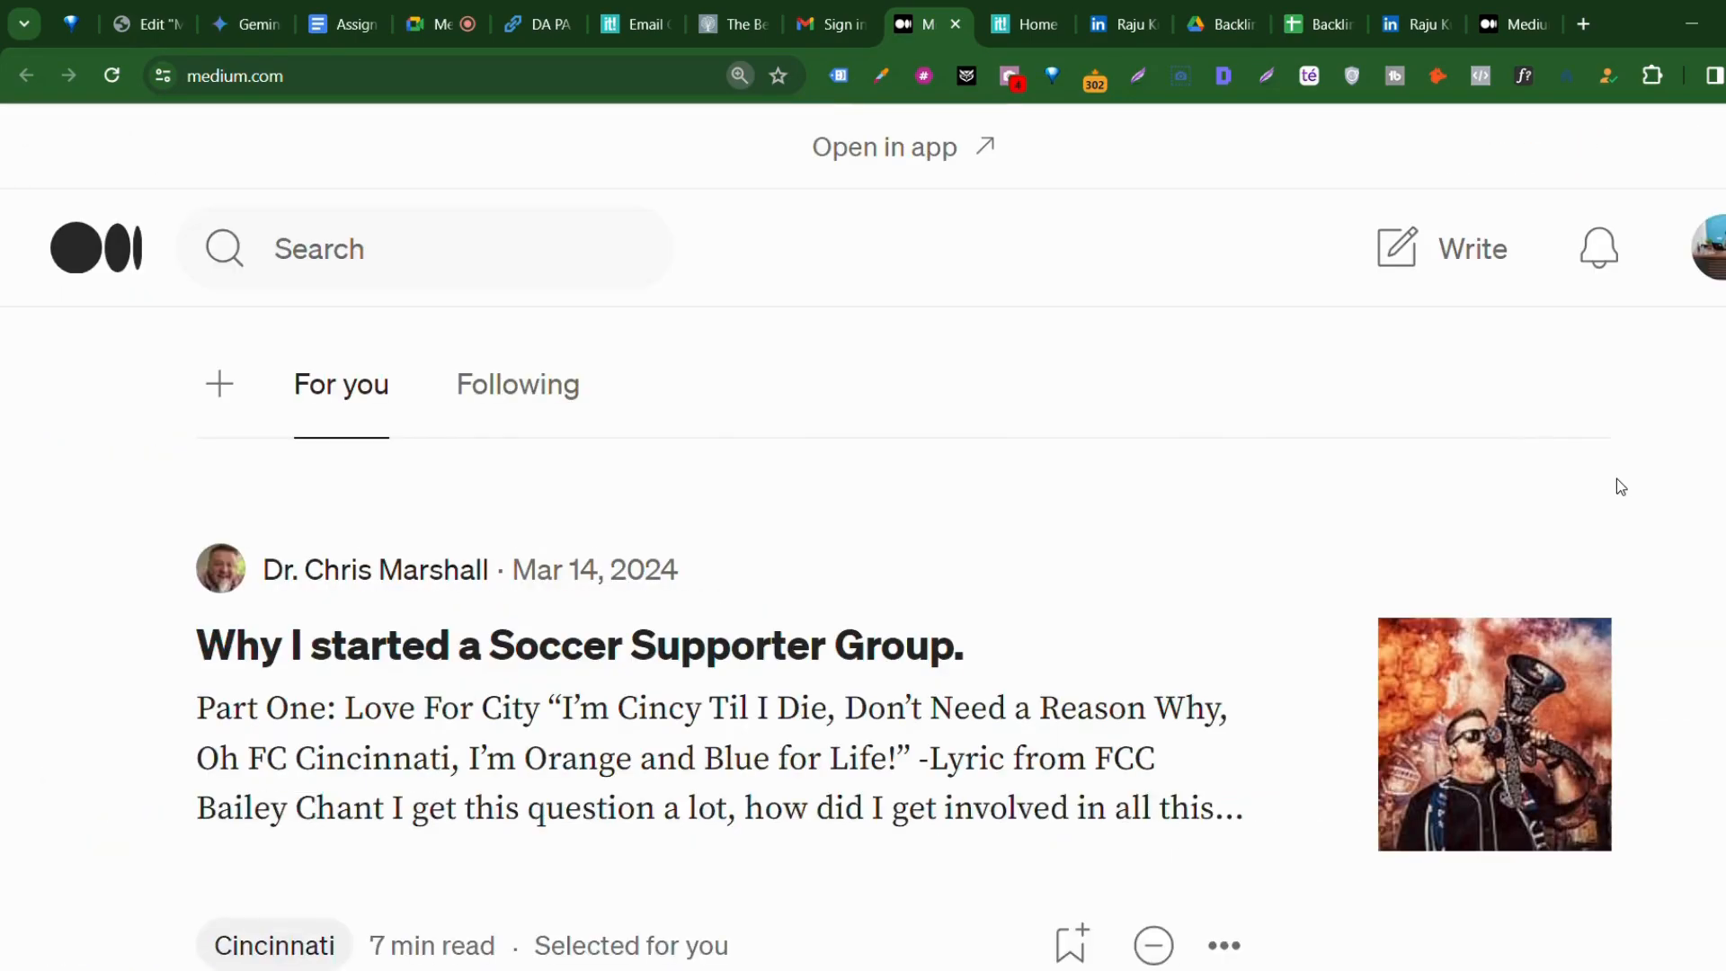
click(1708, 247)
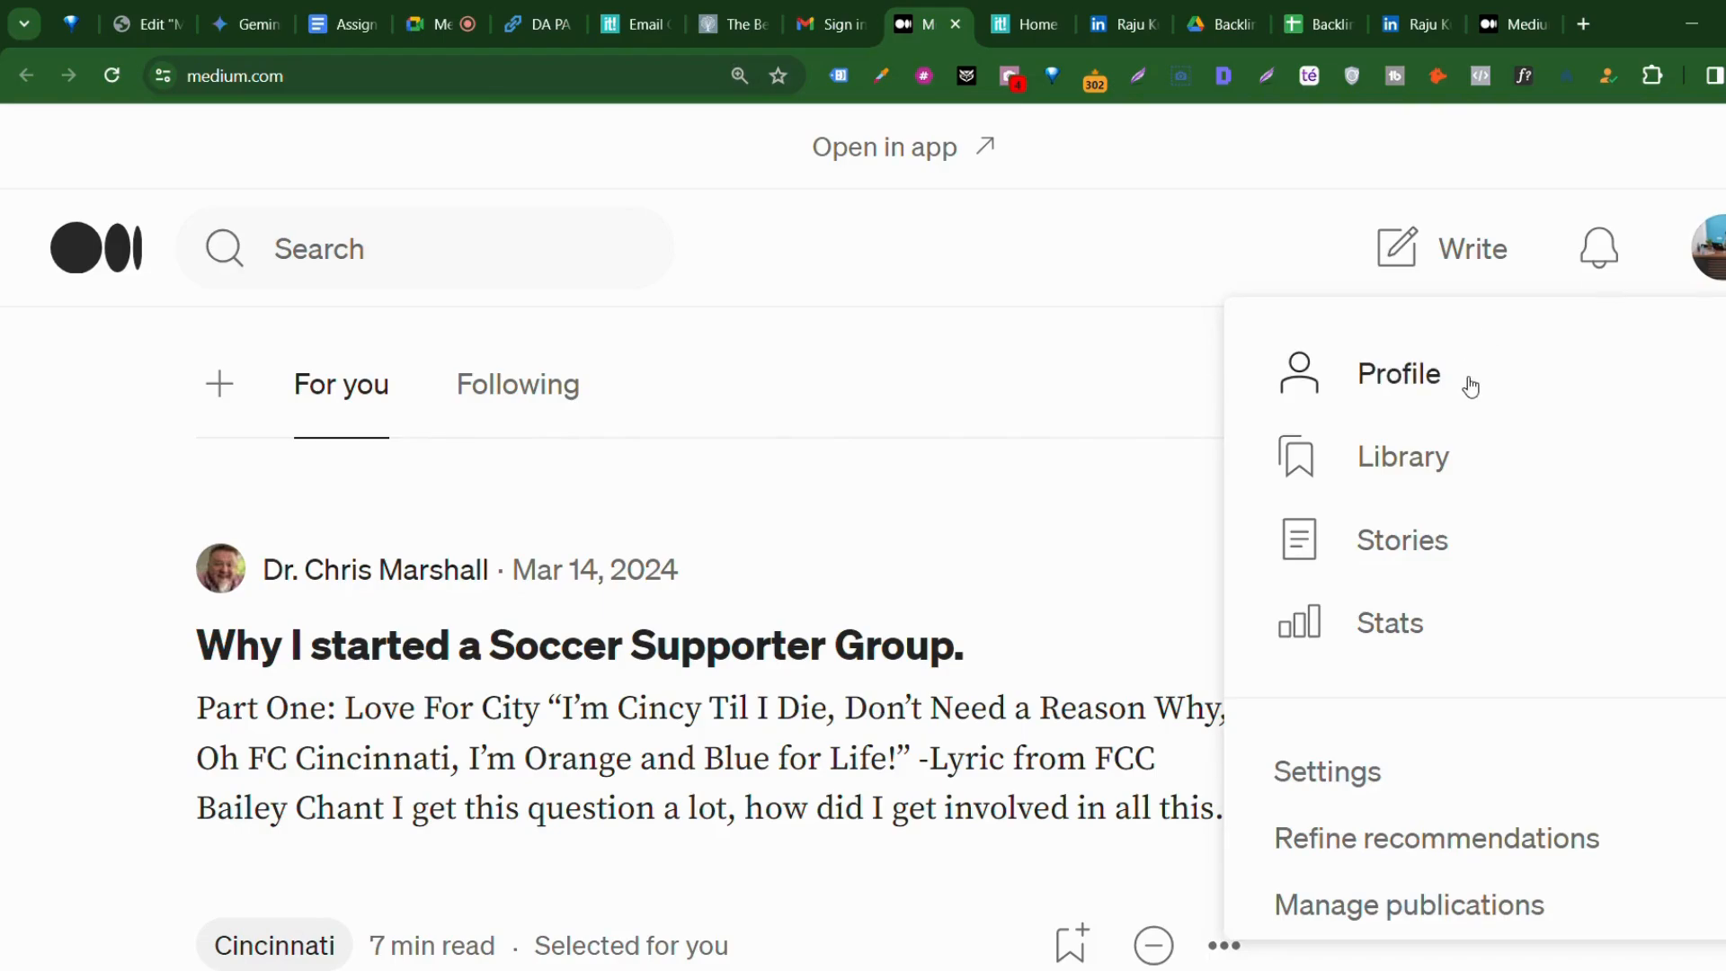
key(ctrl+minus)
key(ctrl+minus)
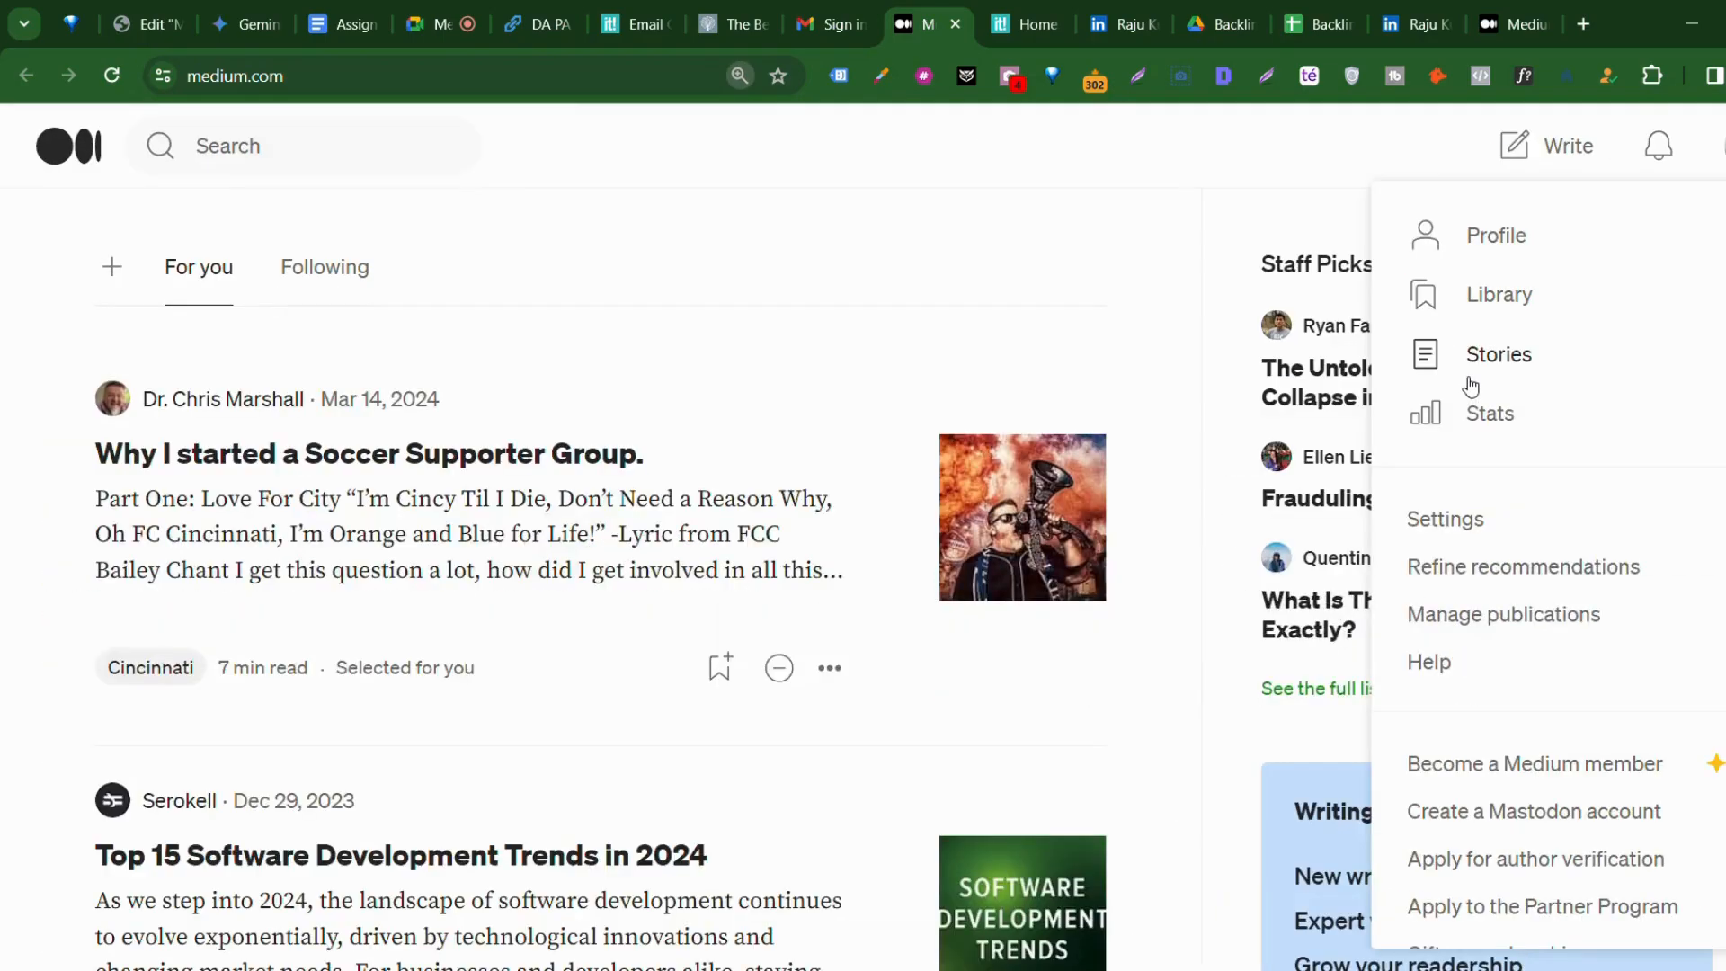
click(1506, 238)
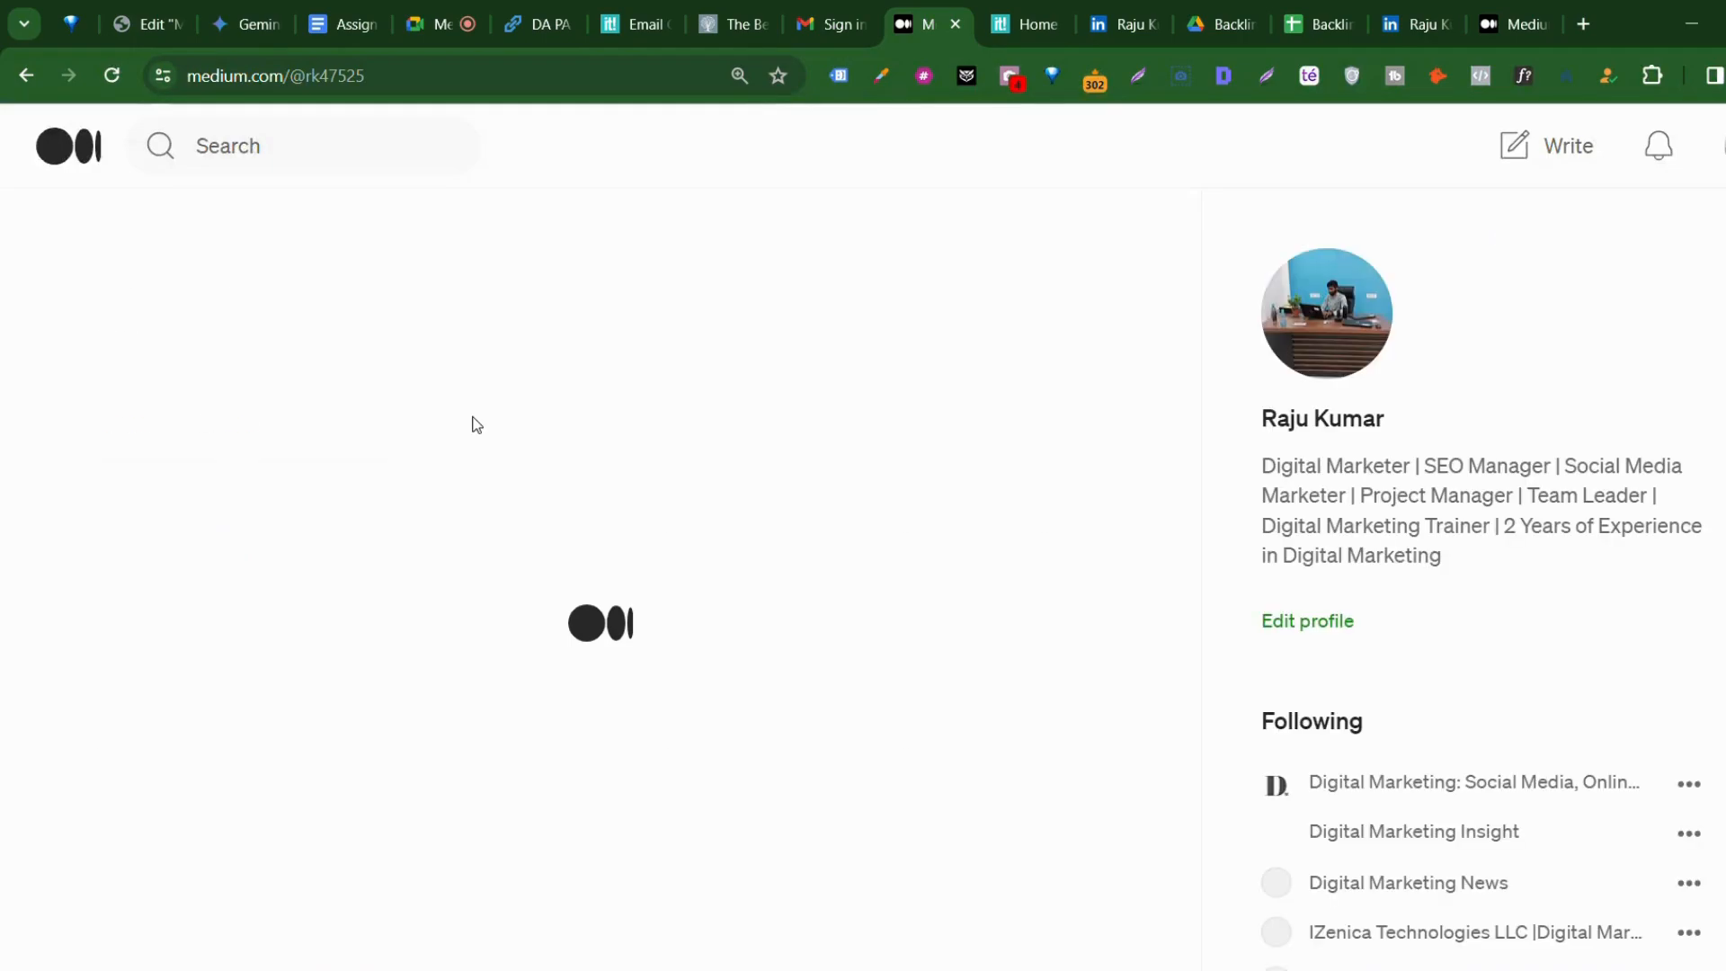
Step: Zoom the profile page out one step and bring up its '...' extra options menu
key(ctrl+minus)
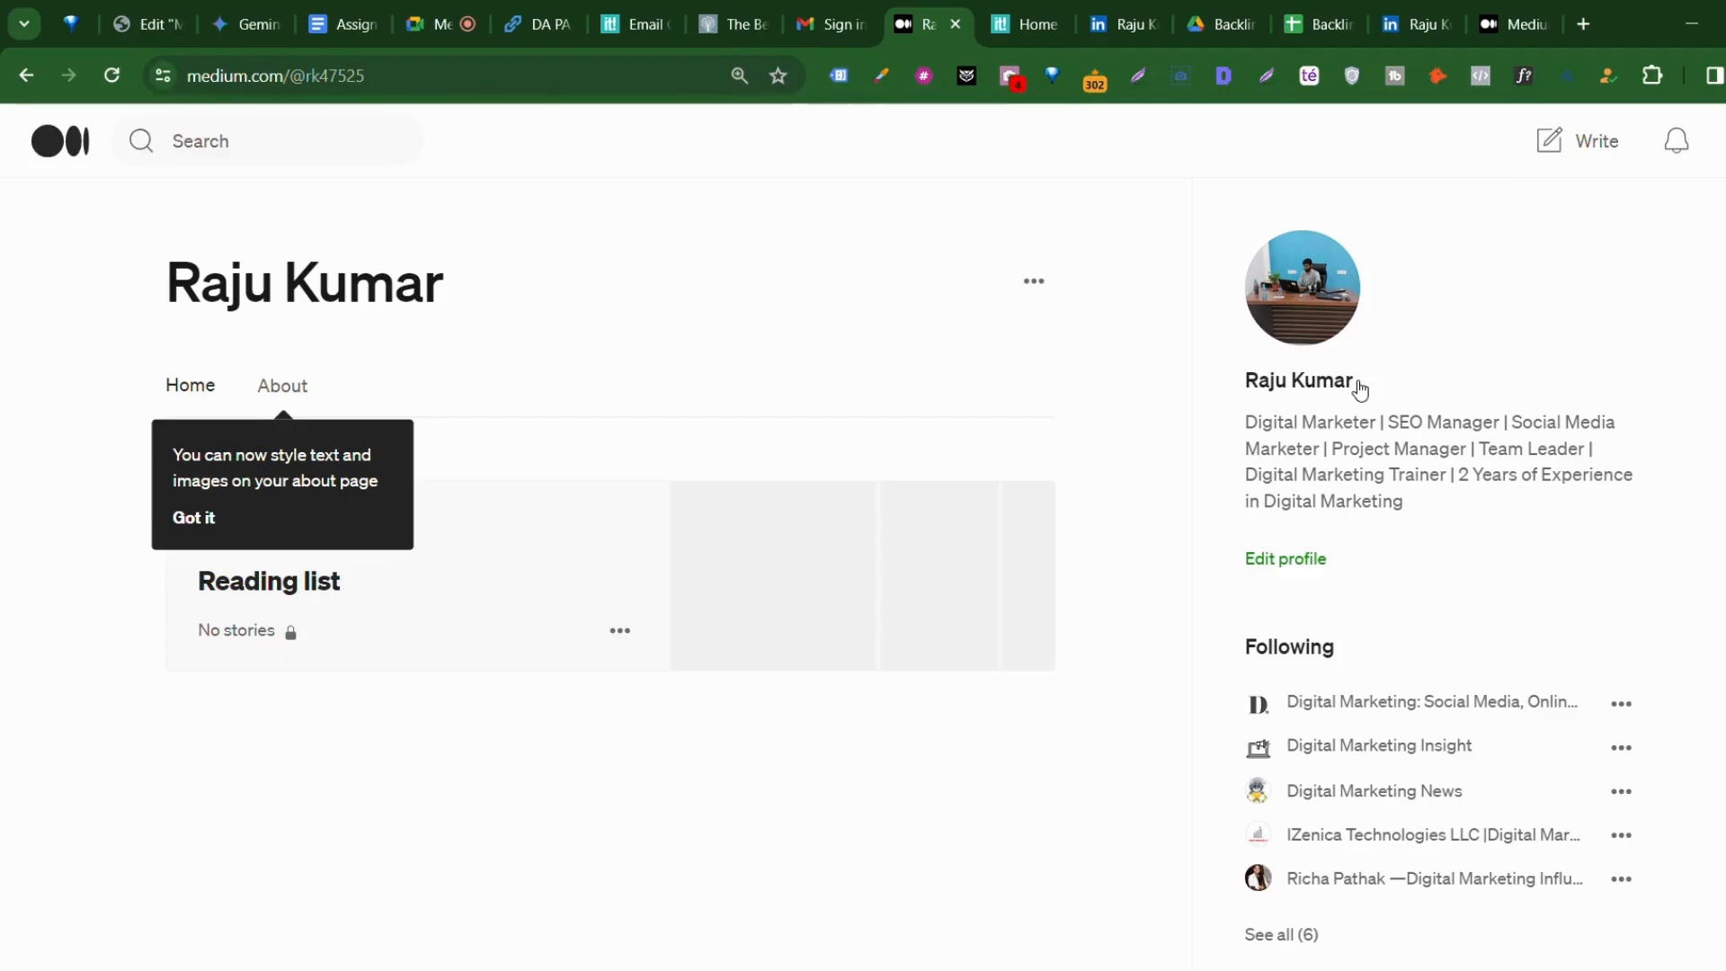
scroll(1433, 624, down, 2)
scroll(1434, 620, up, 2)
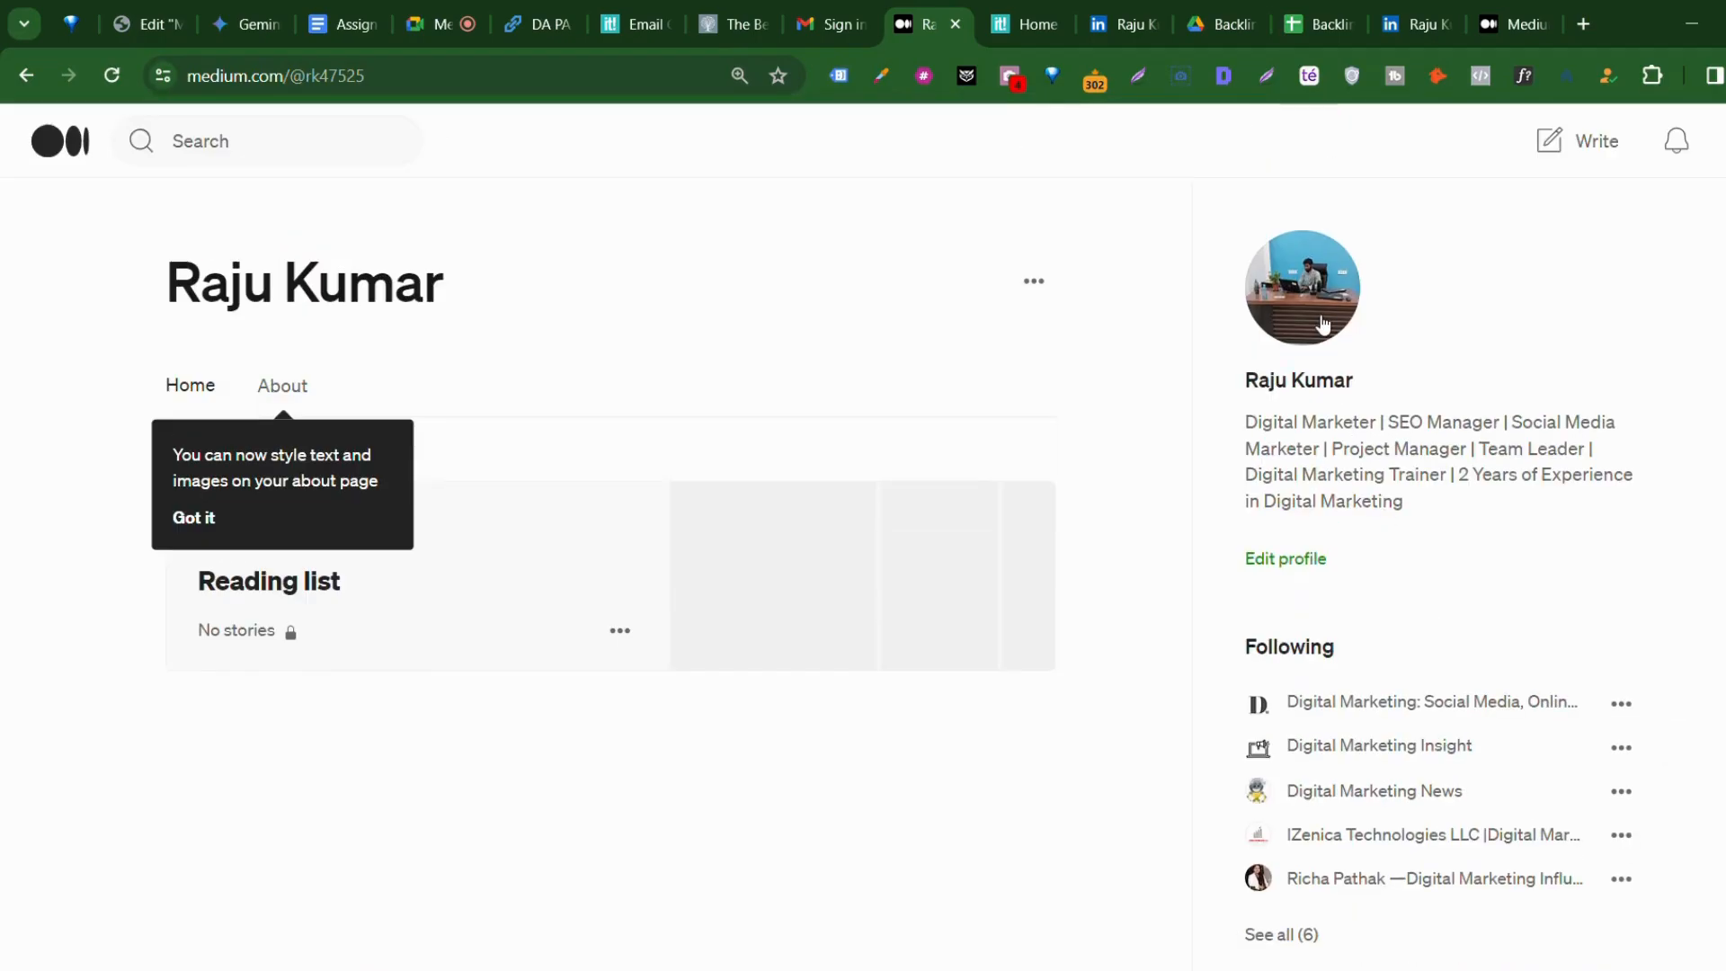
click(1043, 283)
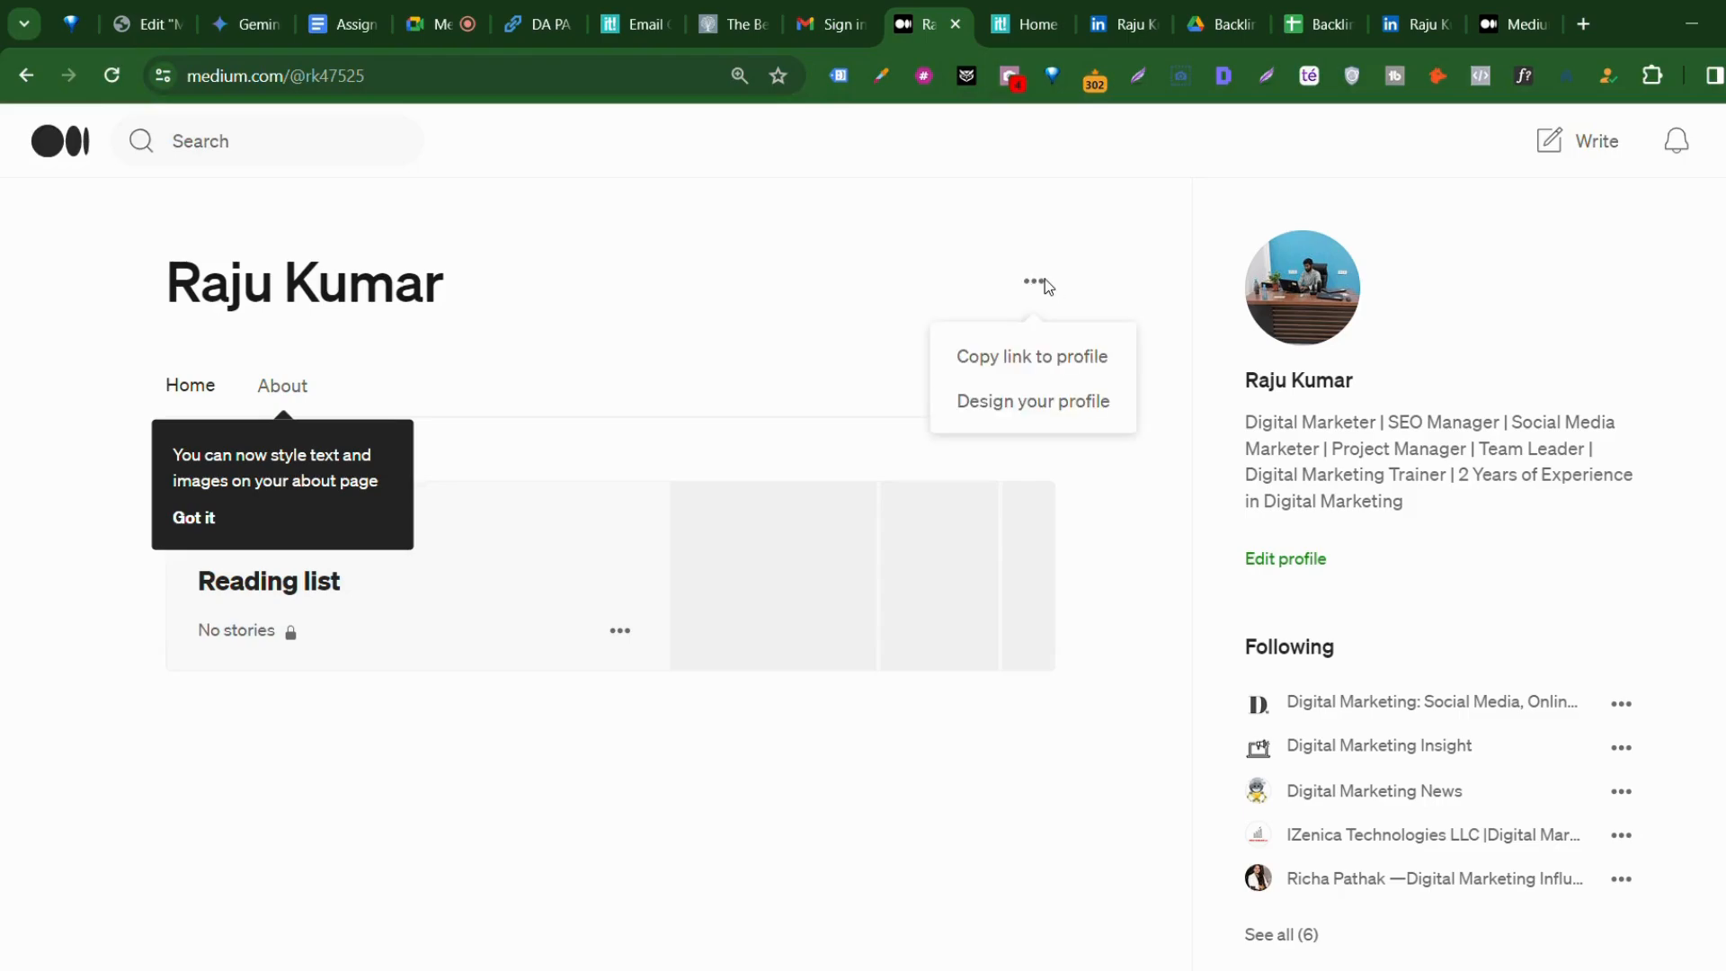
click(1228, 419)
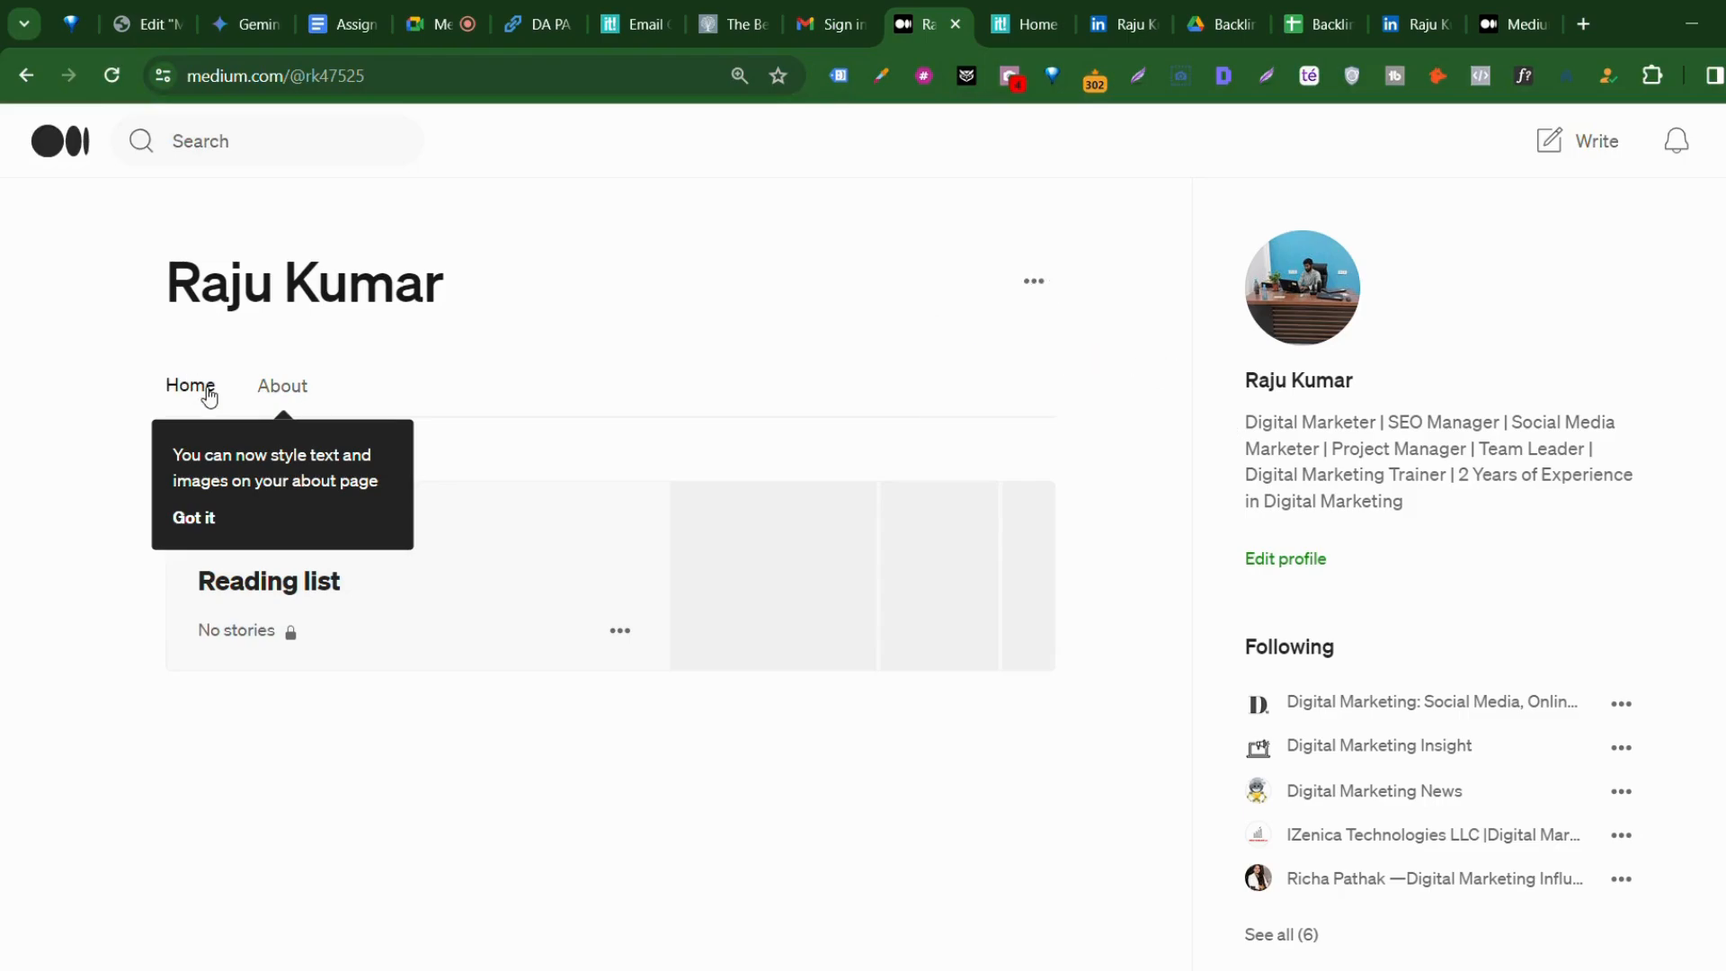
click(1041, 286)
Step: Start 'Design your profile', dismiss the accessibility notice, and publish the design to readers
click(1018, 413)
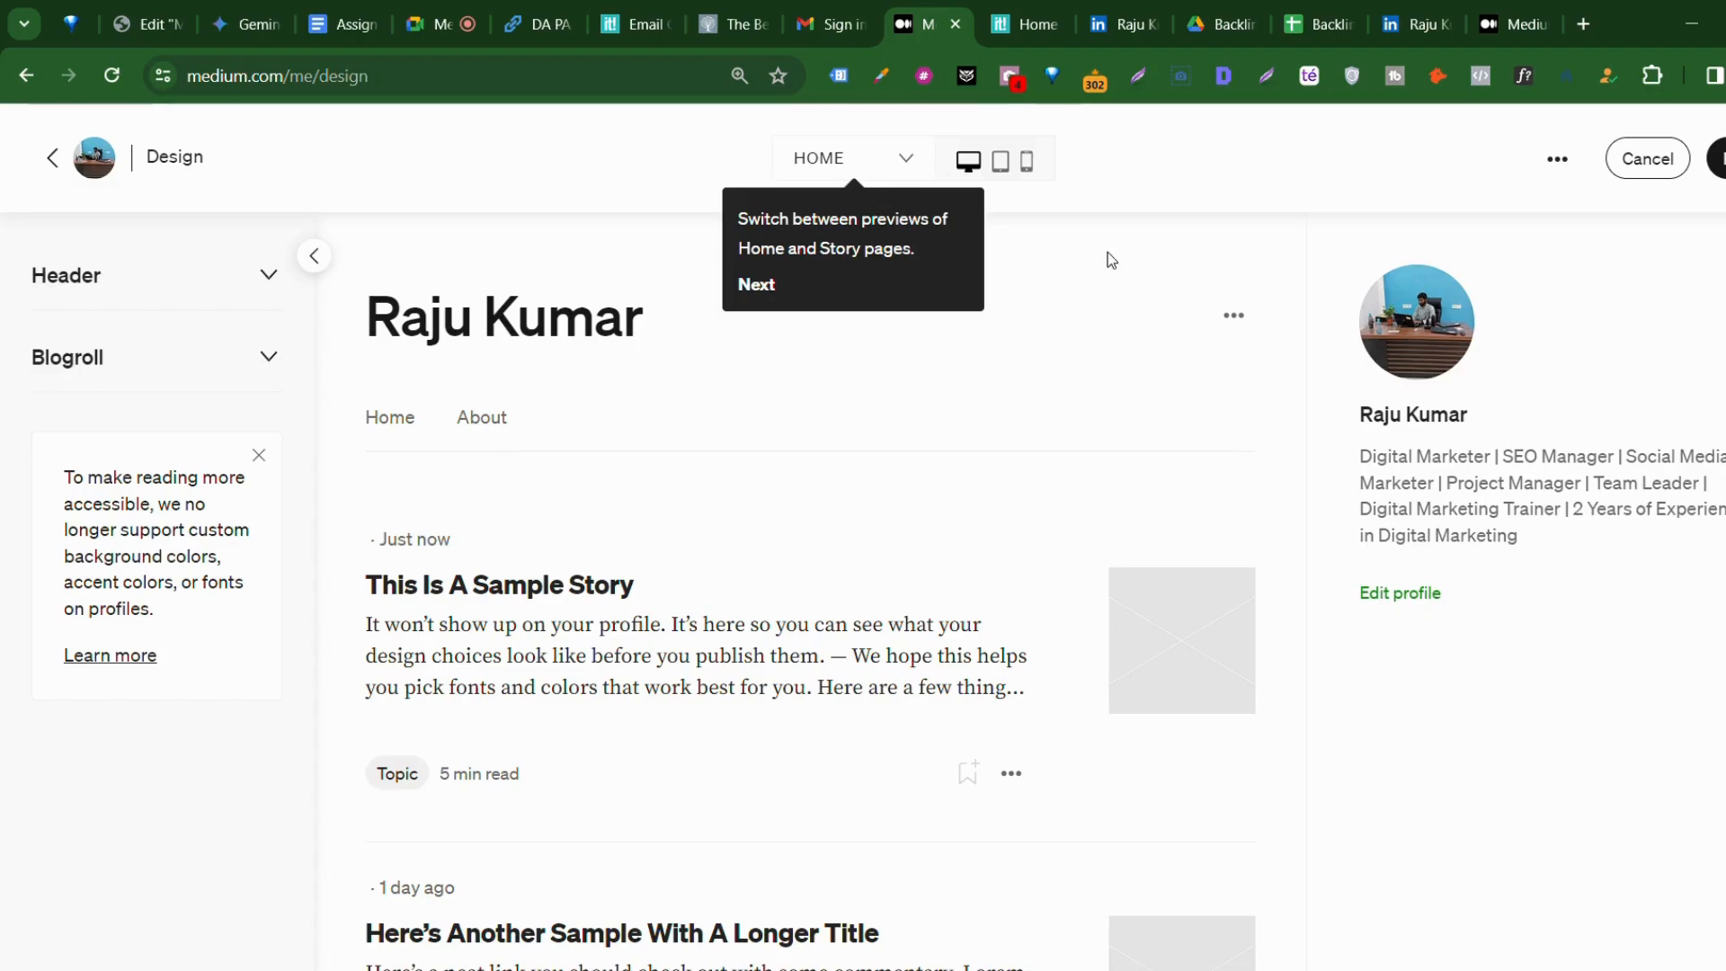
click(259, 455)
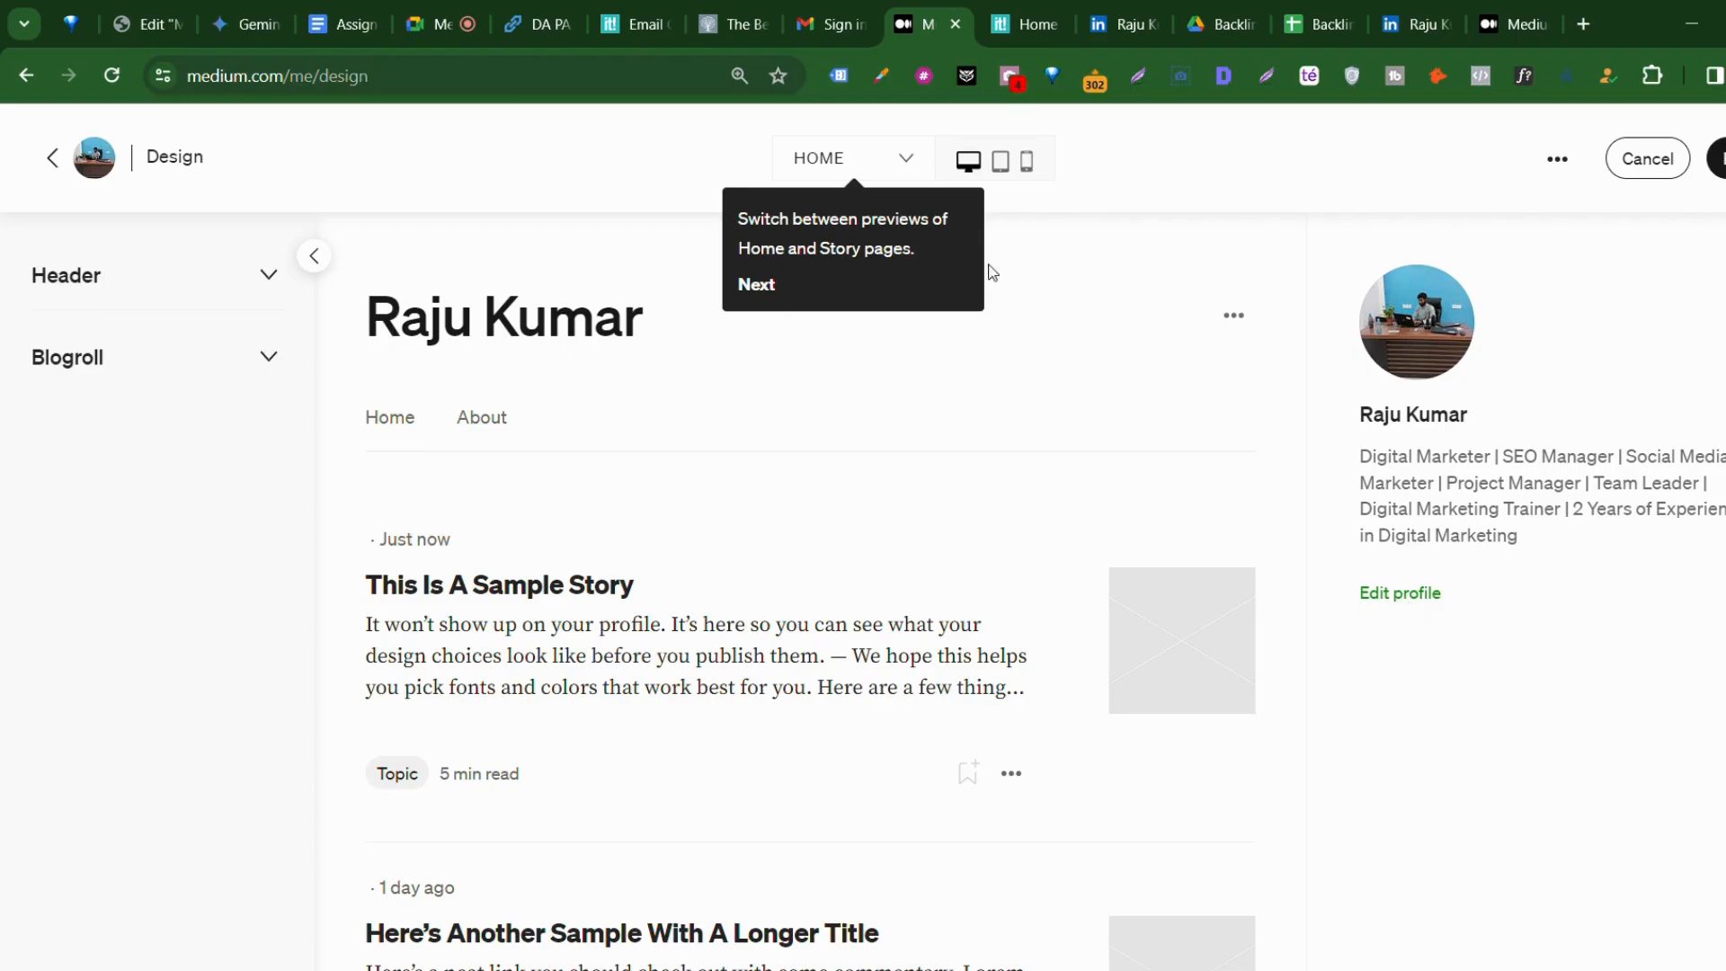
scroll(695, 567, down, 2)
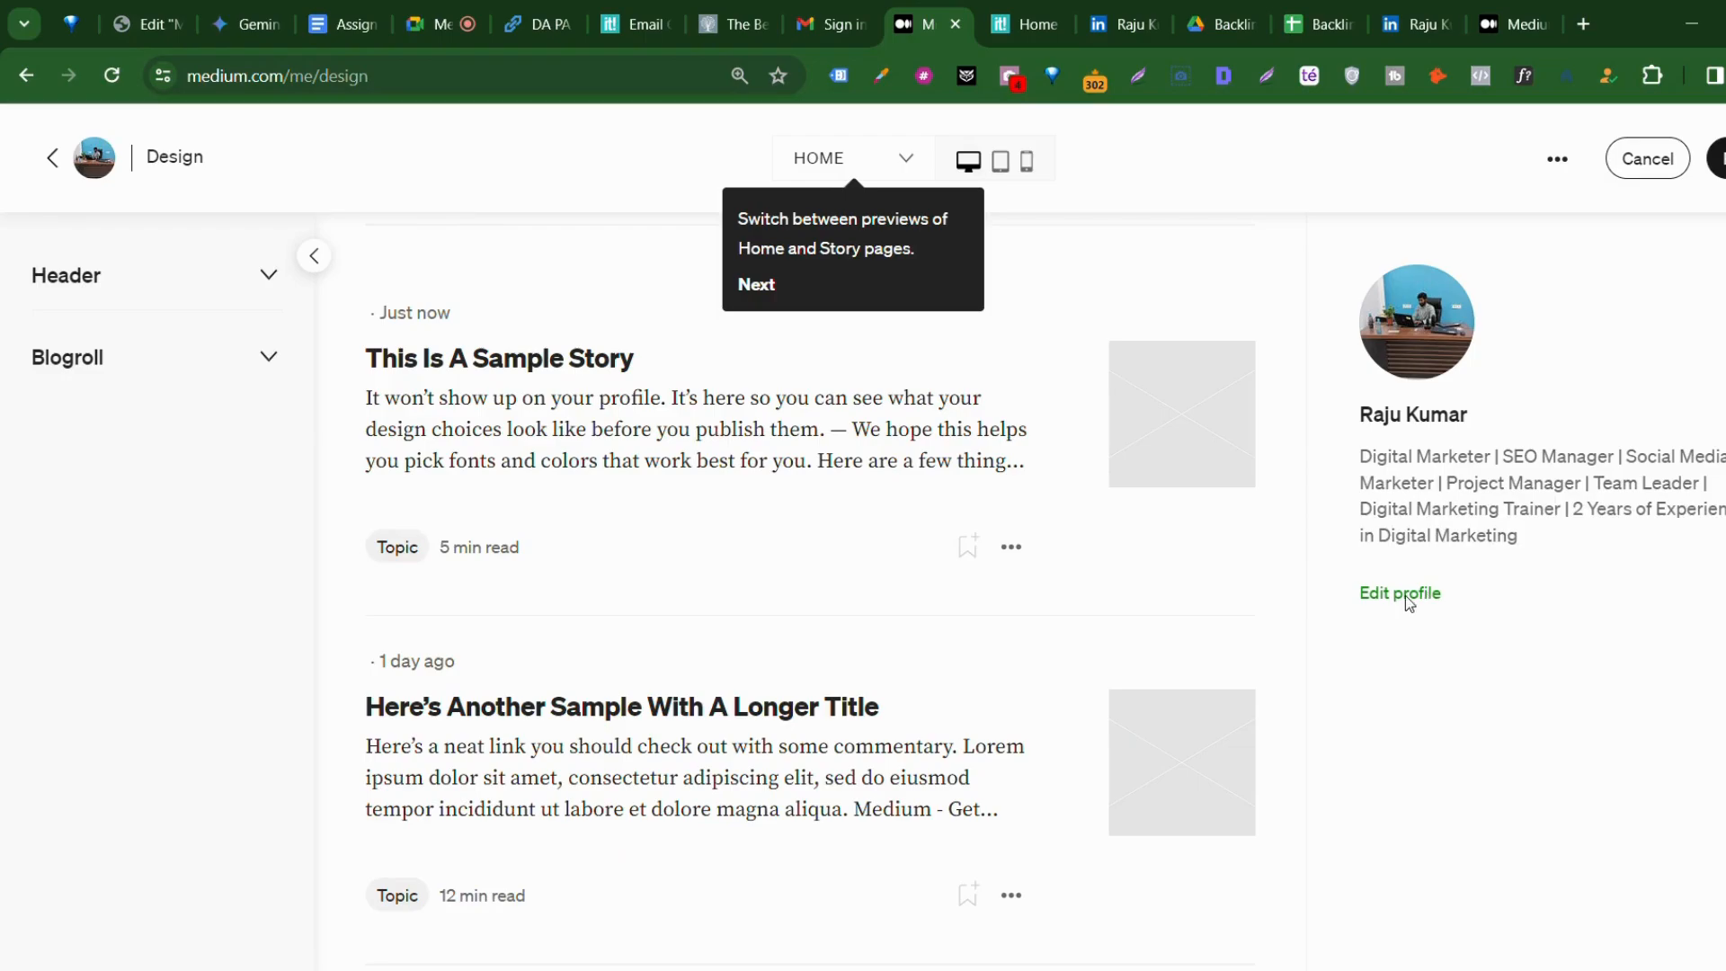
drag(1404, 595, 1676, 193)
click(1591, 337)
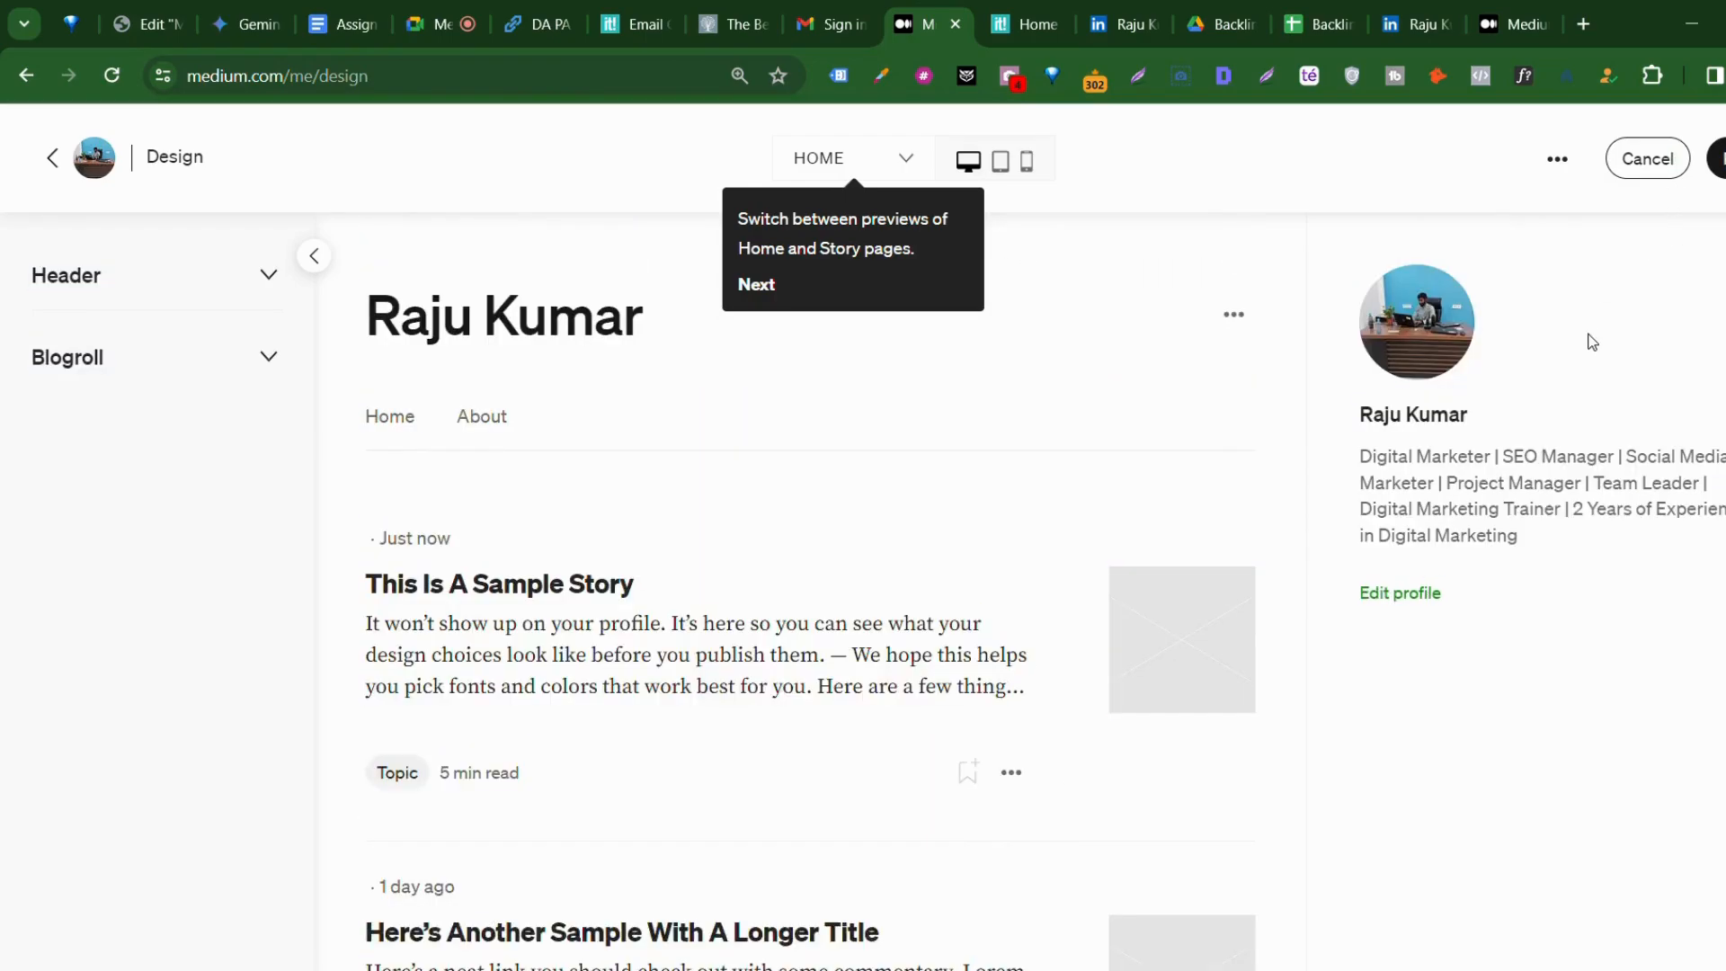
click(1717, 158)
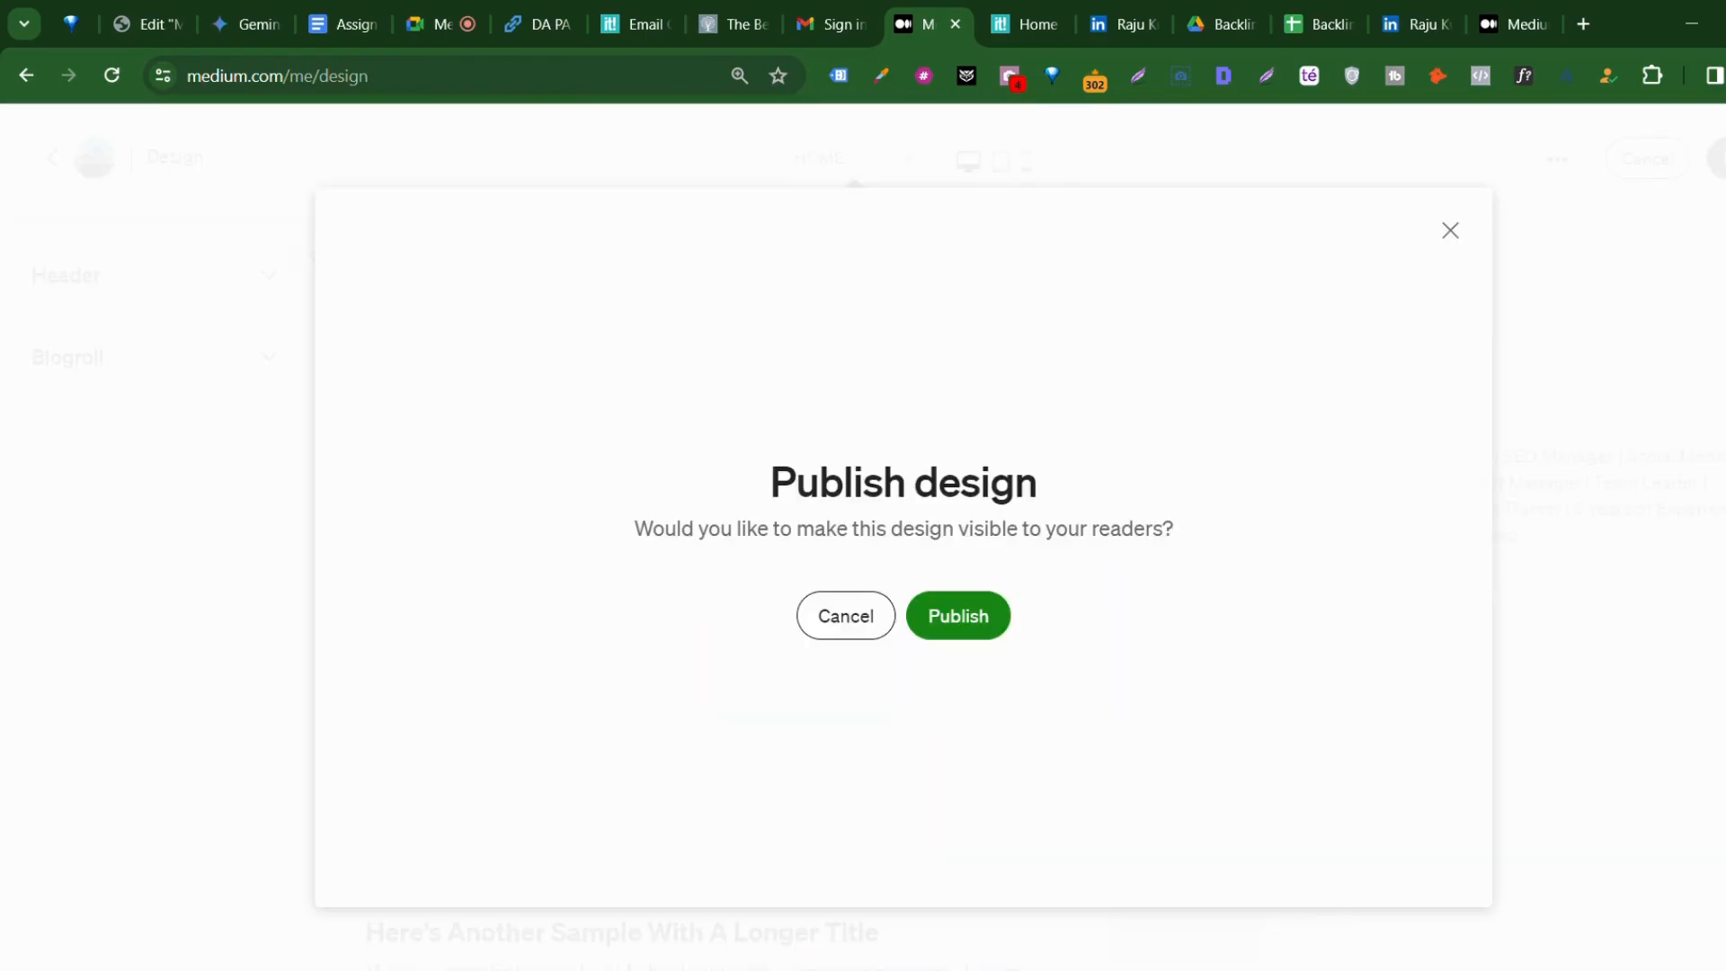
click(984, 626)
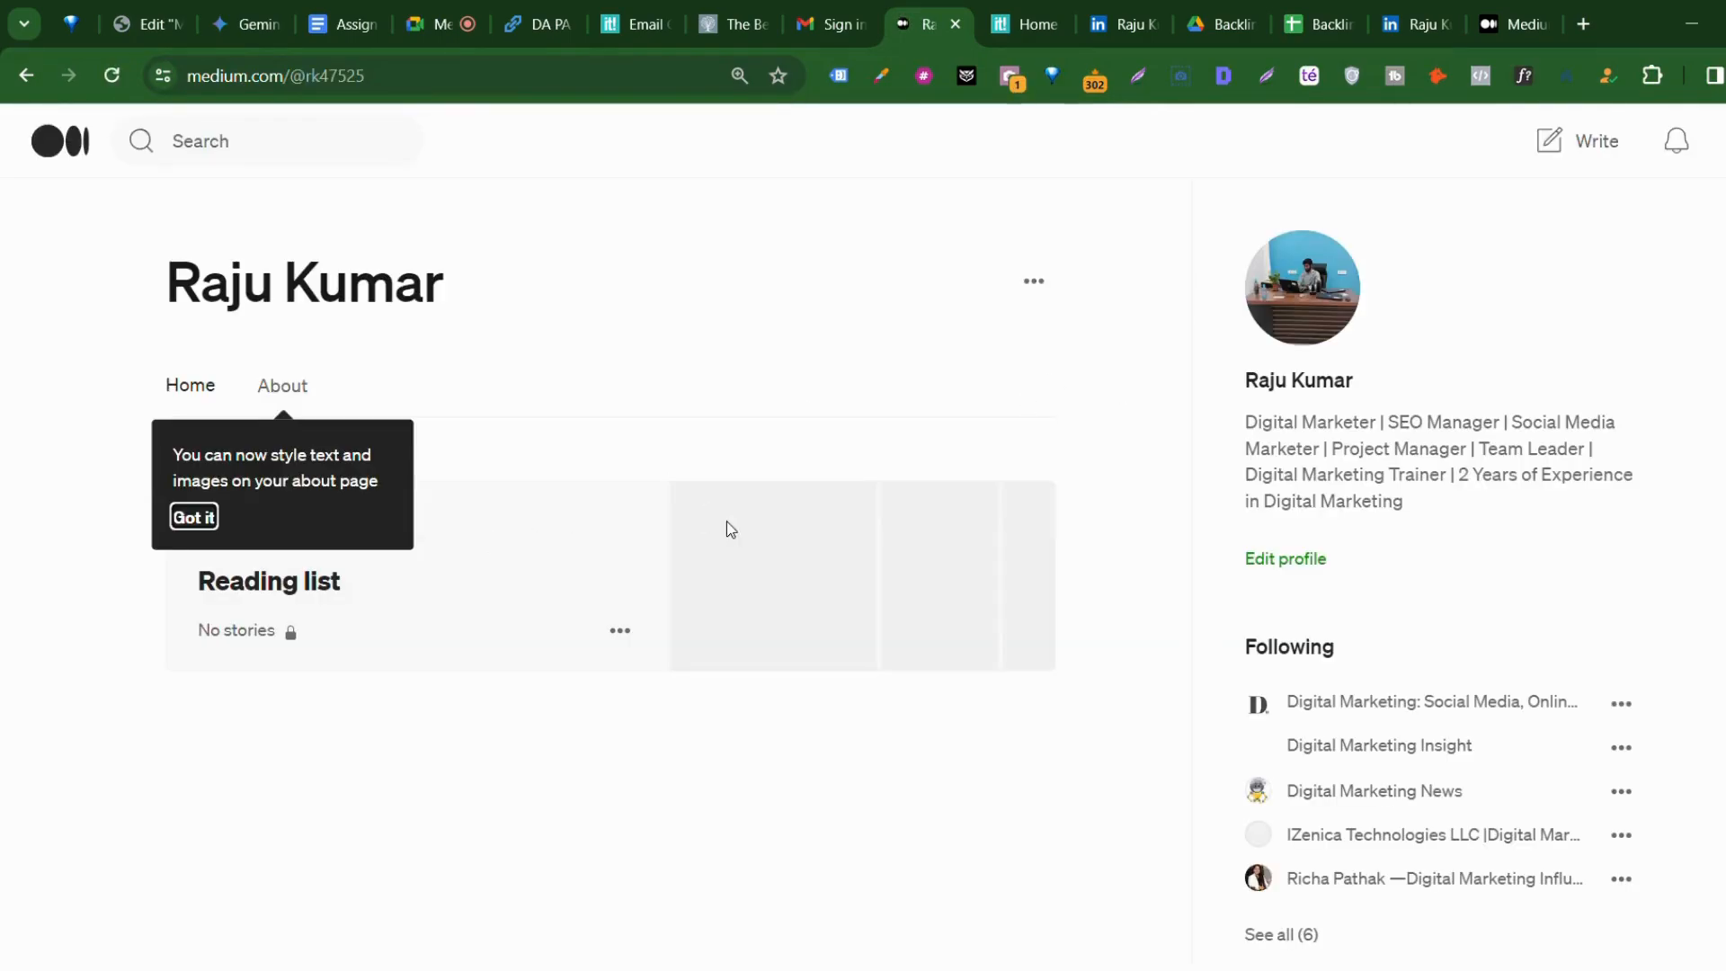
Step: Go to the profile's About section and choose Edit profile to reach the profile information settings
click(288, 385)
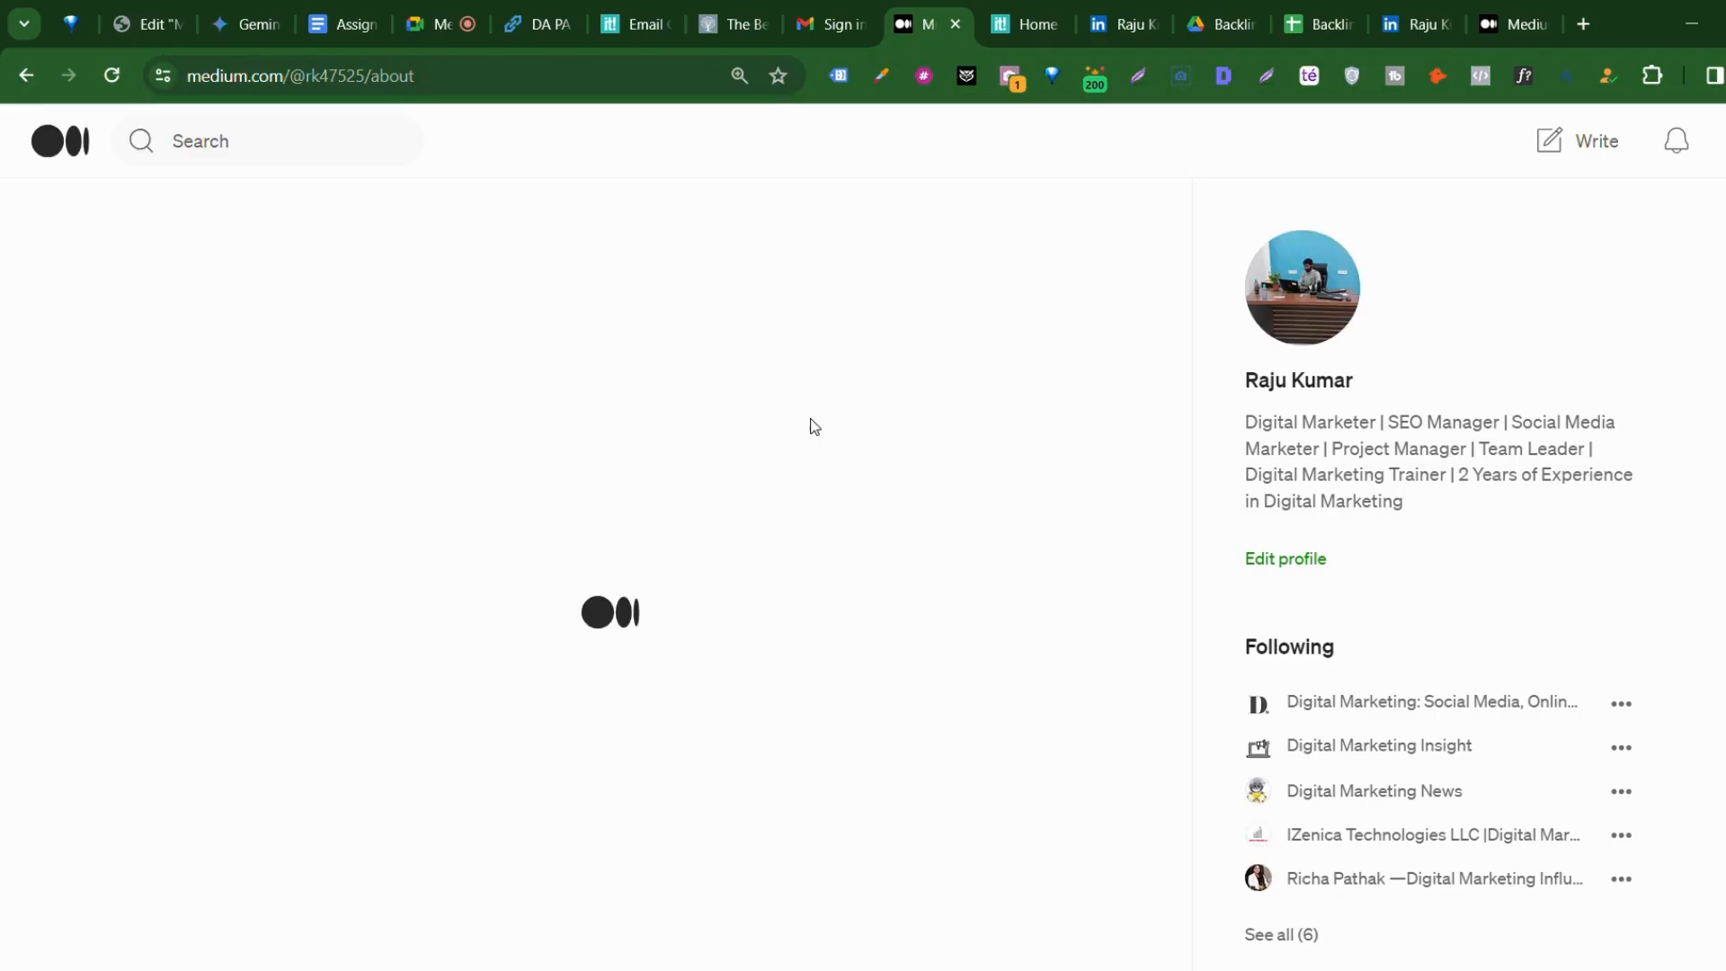
click(1310, 562)
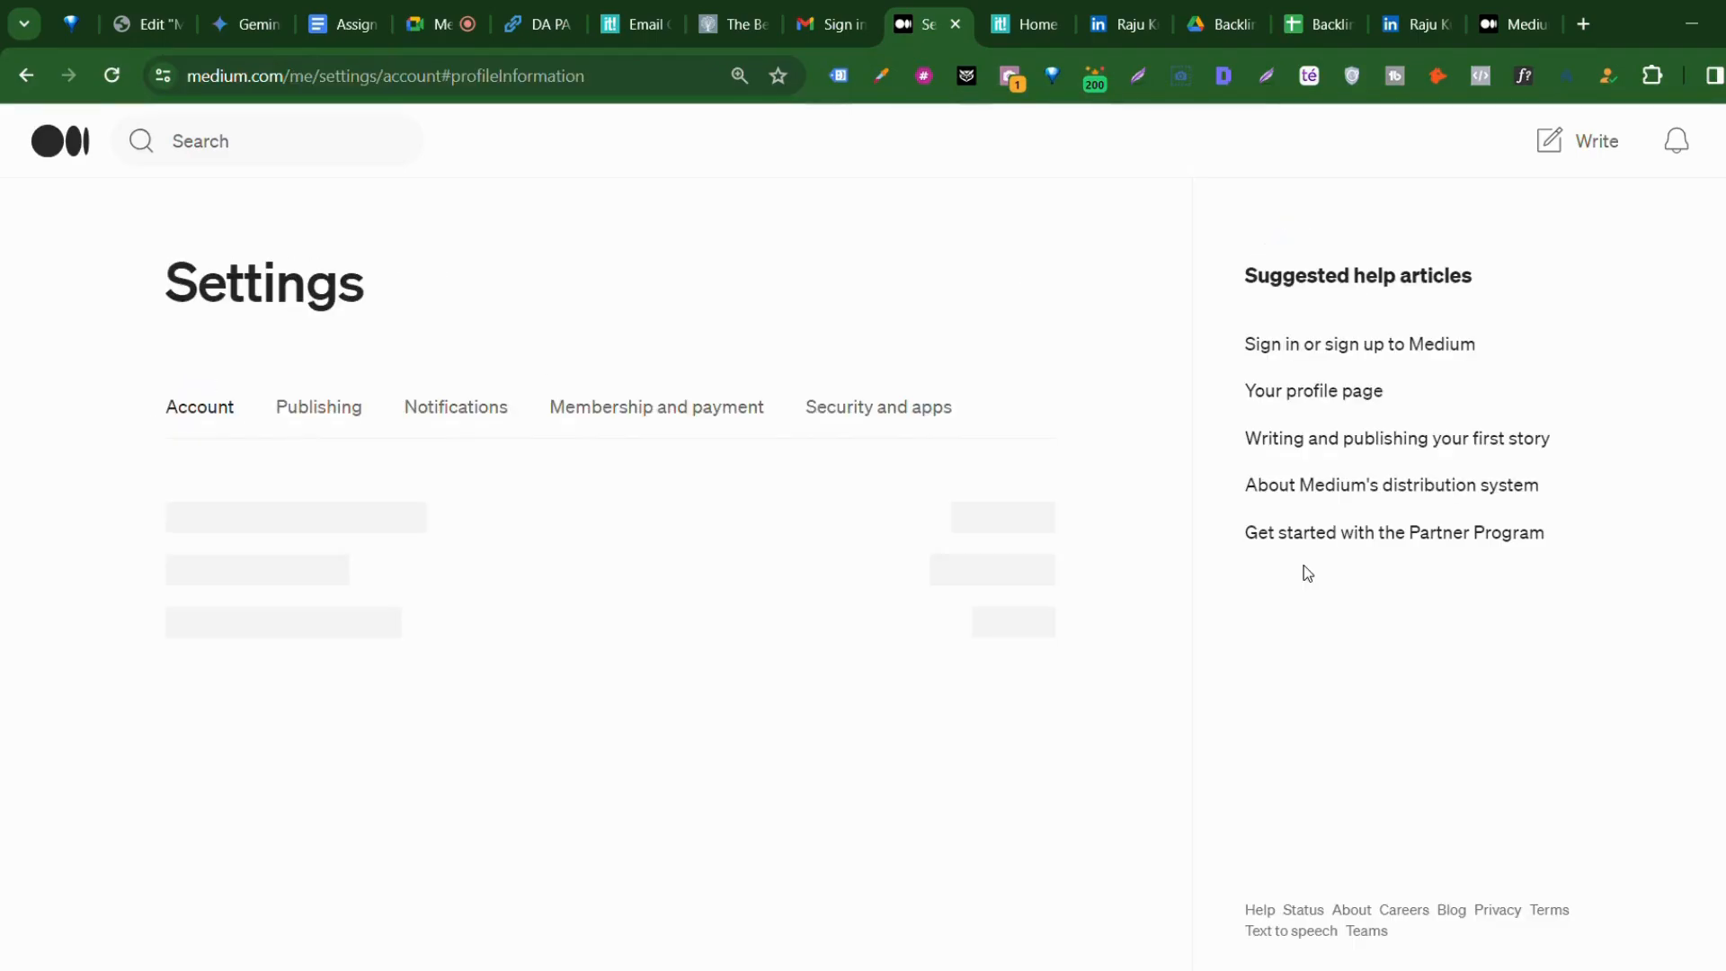
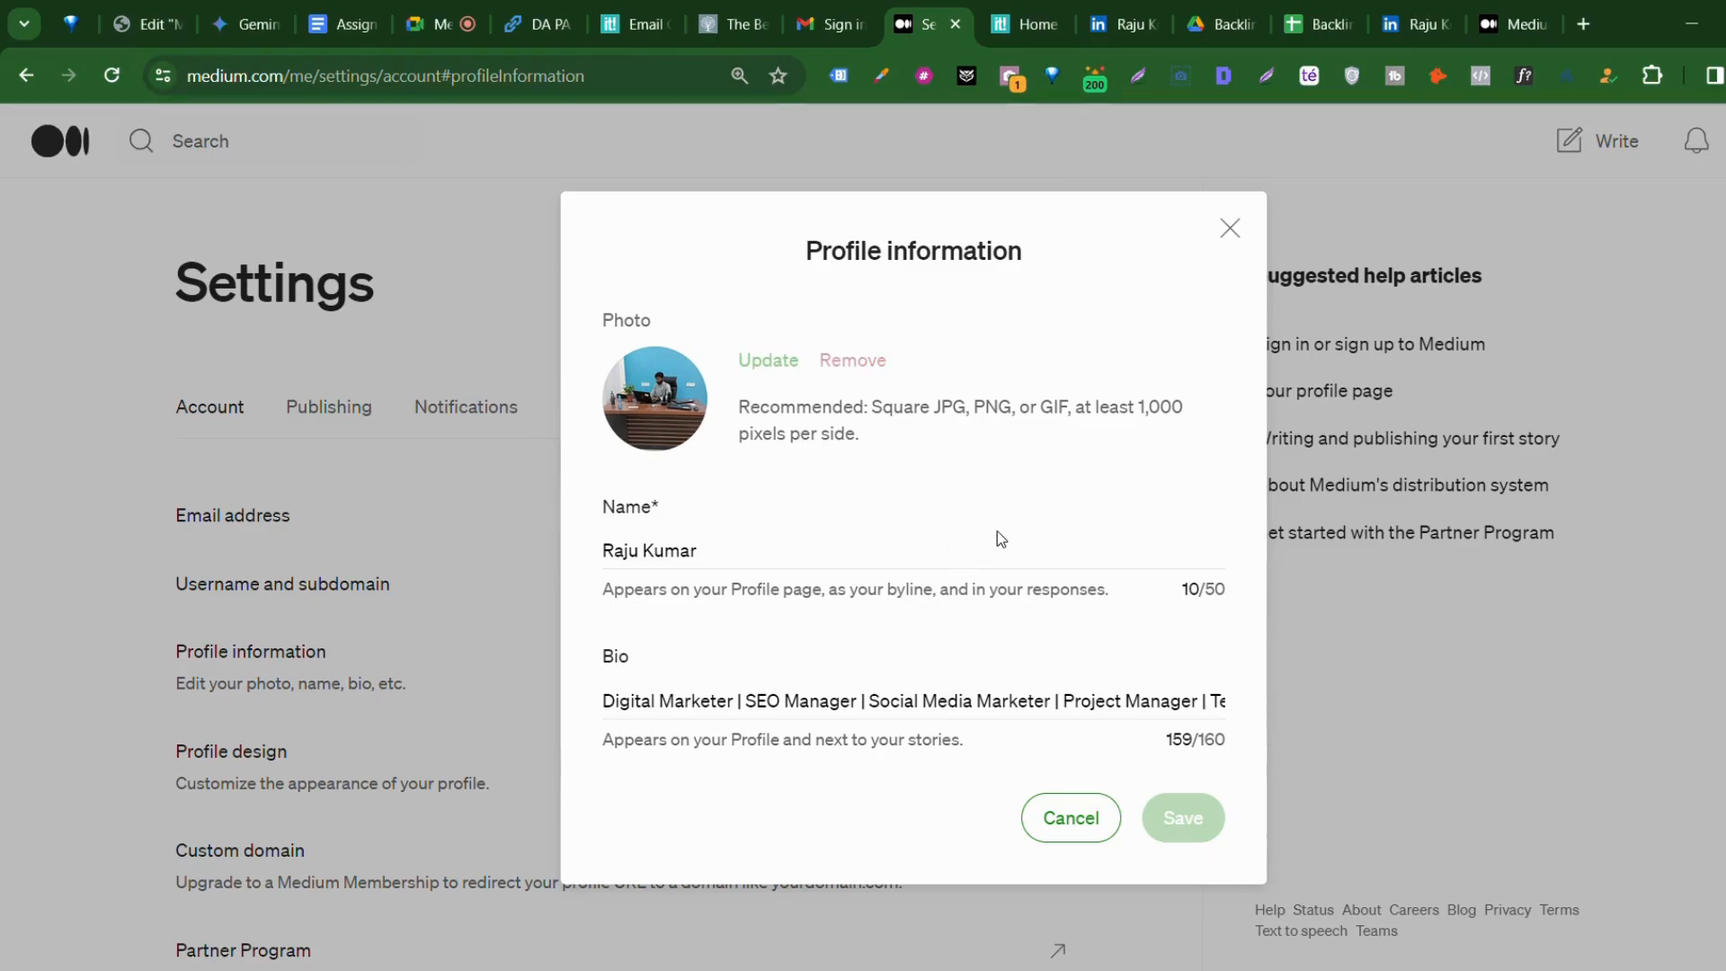
Step: Replace the Medium profile name with the sheet's F2 title, trimmed to exactly 50 characters
click(870, 562)
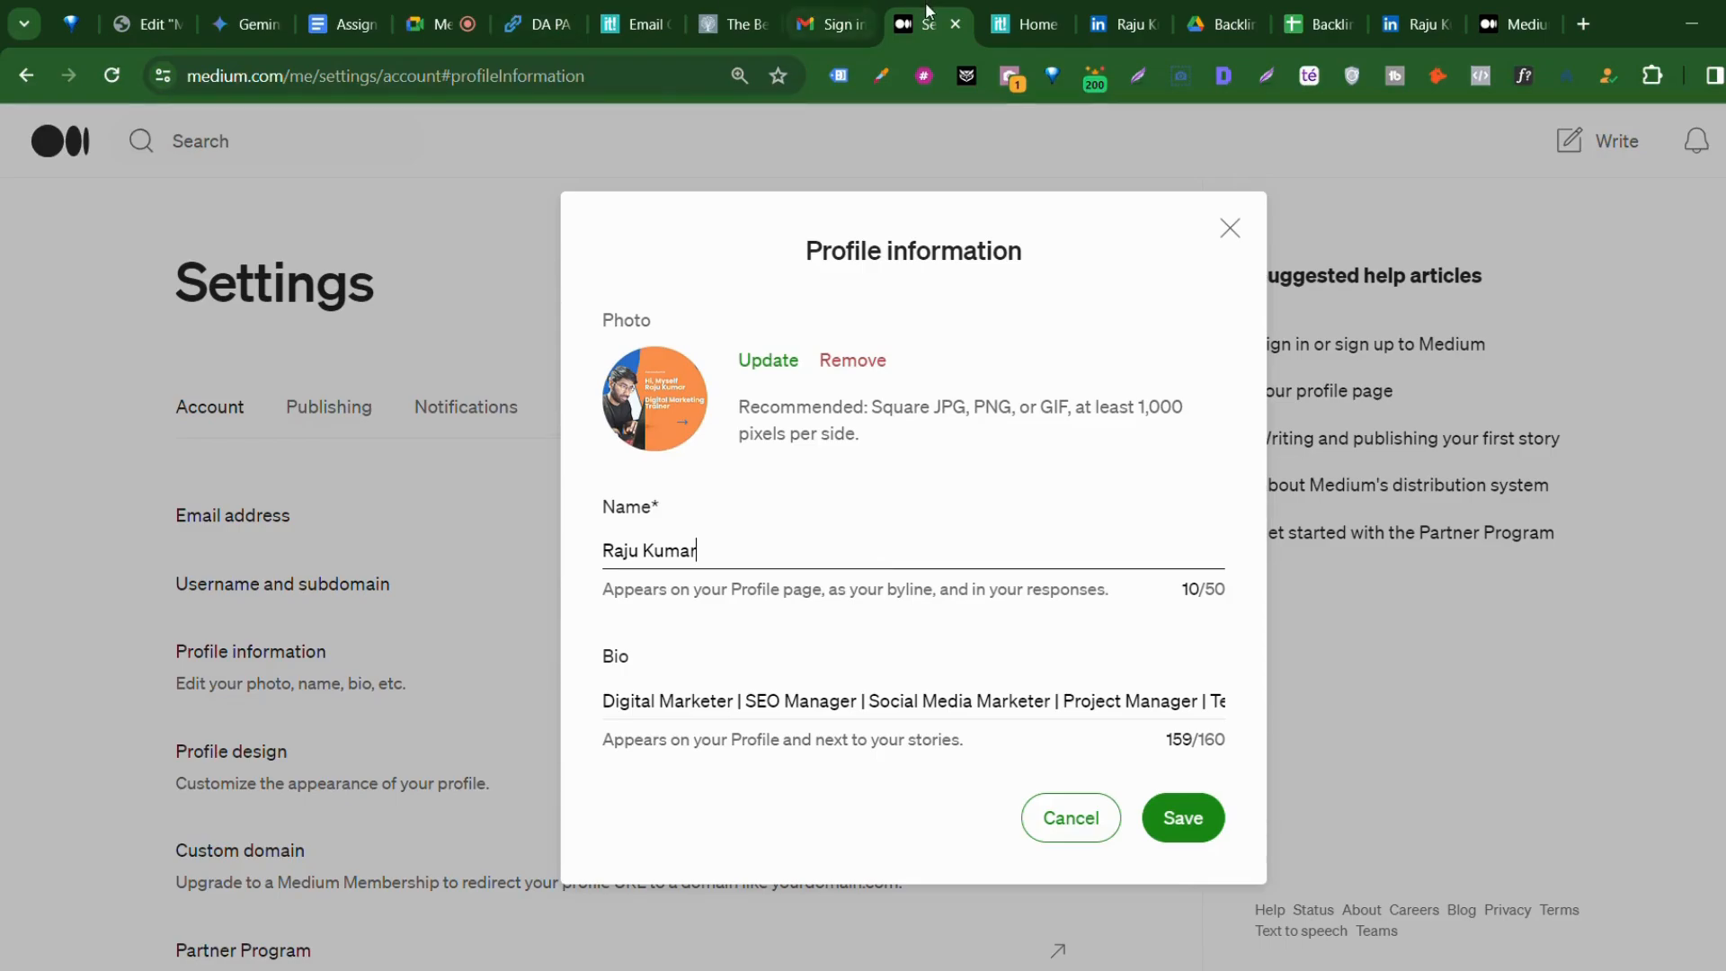
click(1291, 24)
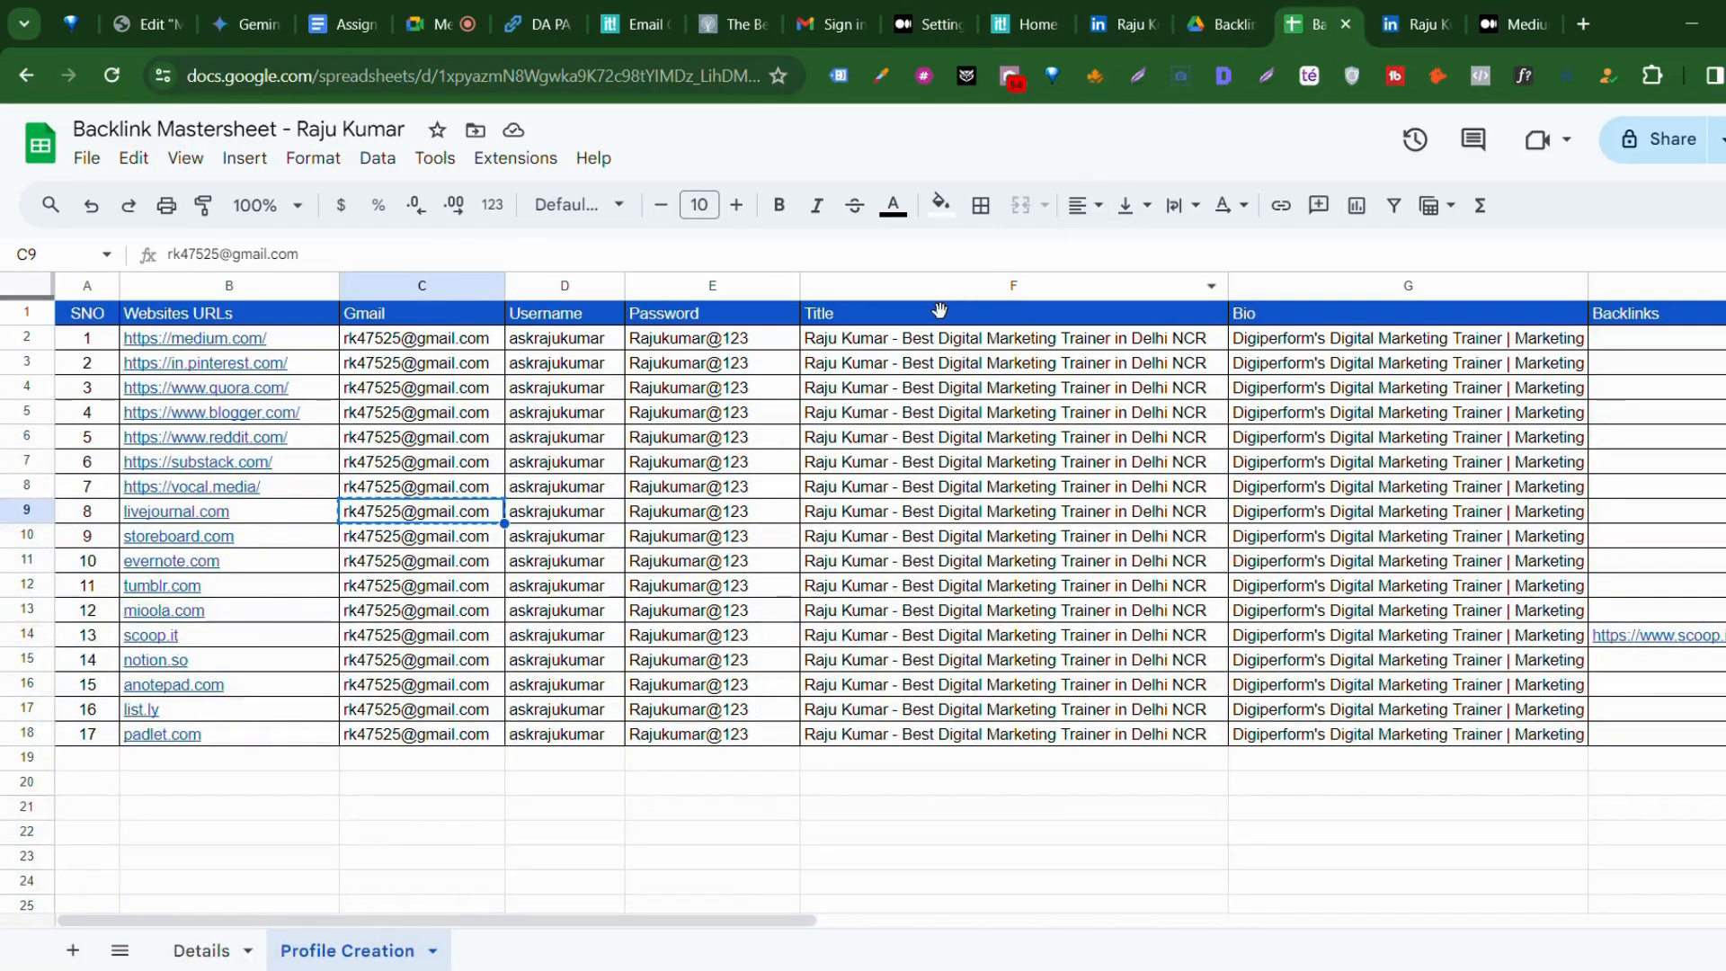
click(1169, 338)
click(1511, 24)
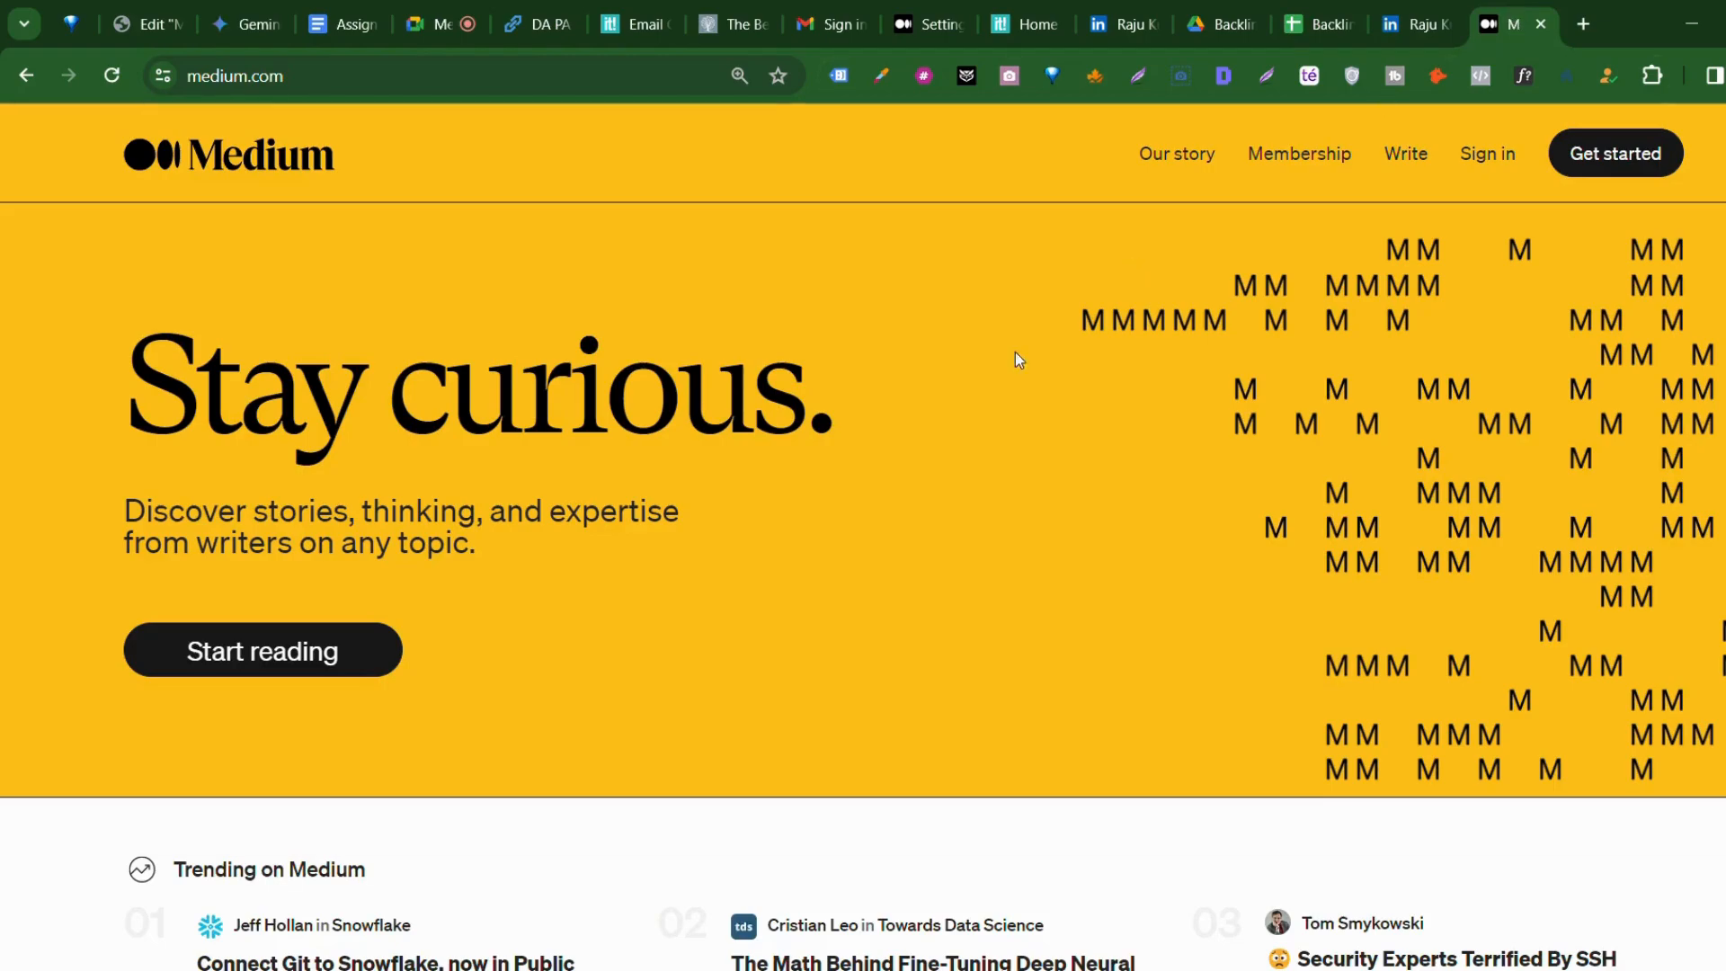
click(937, 24)
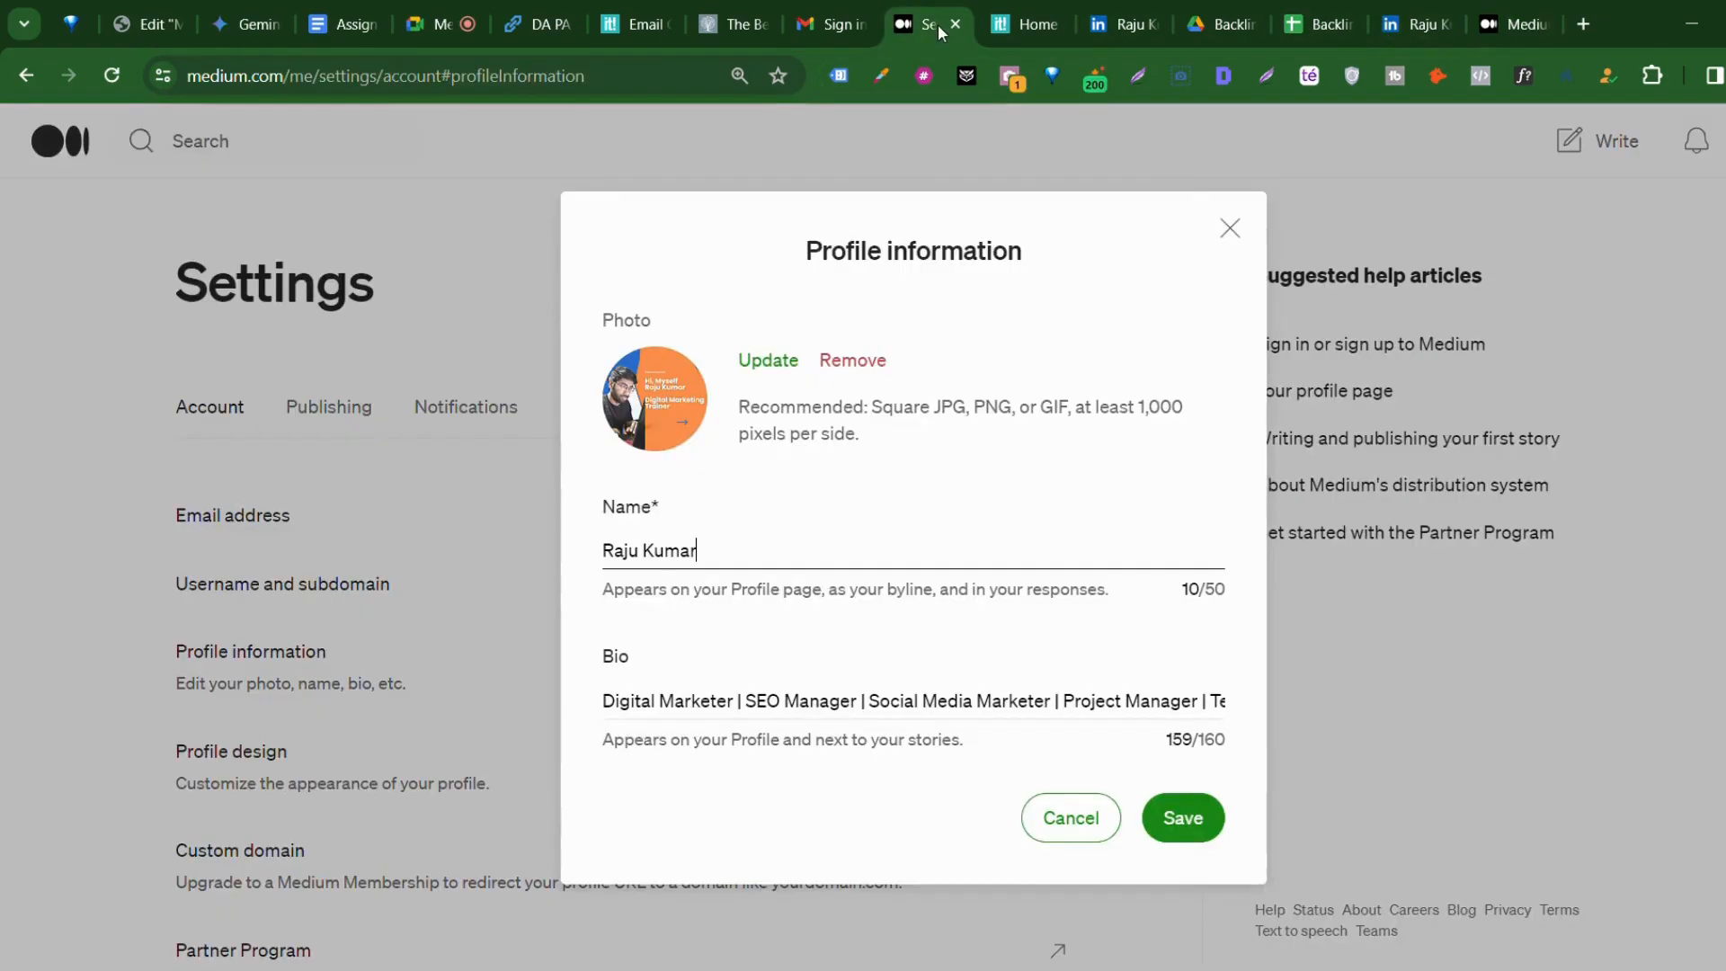
triple_click(780, 573)
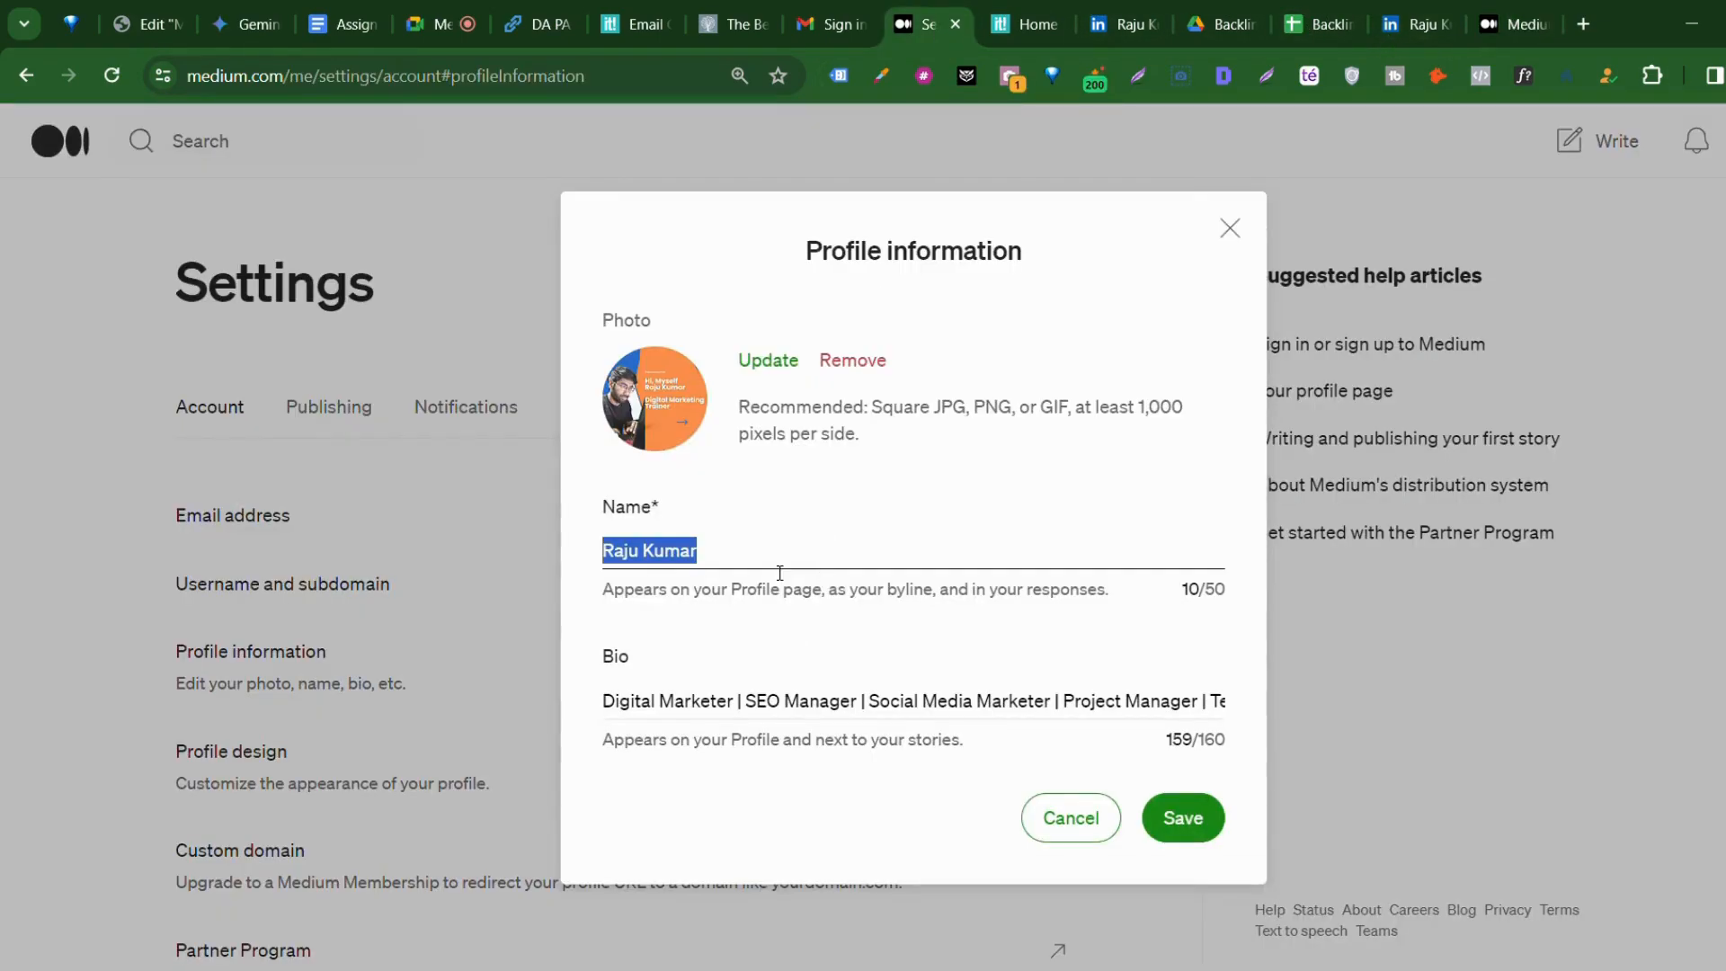
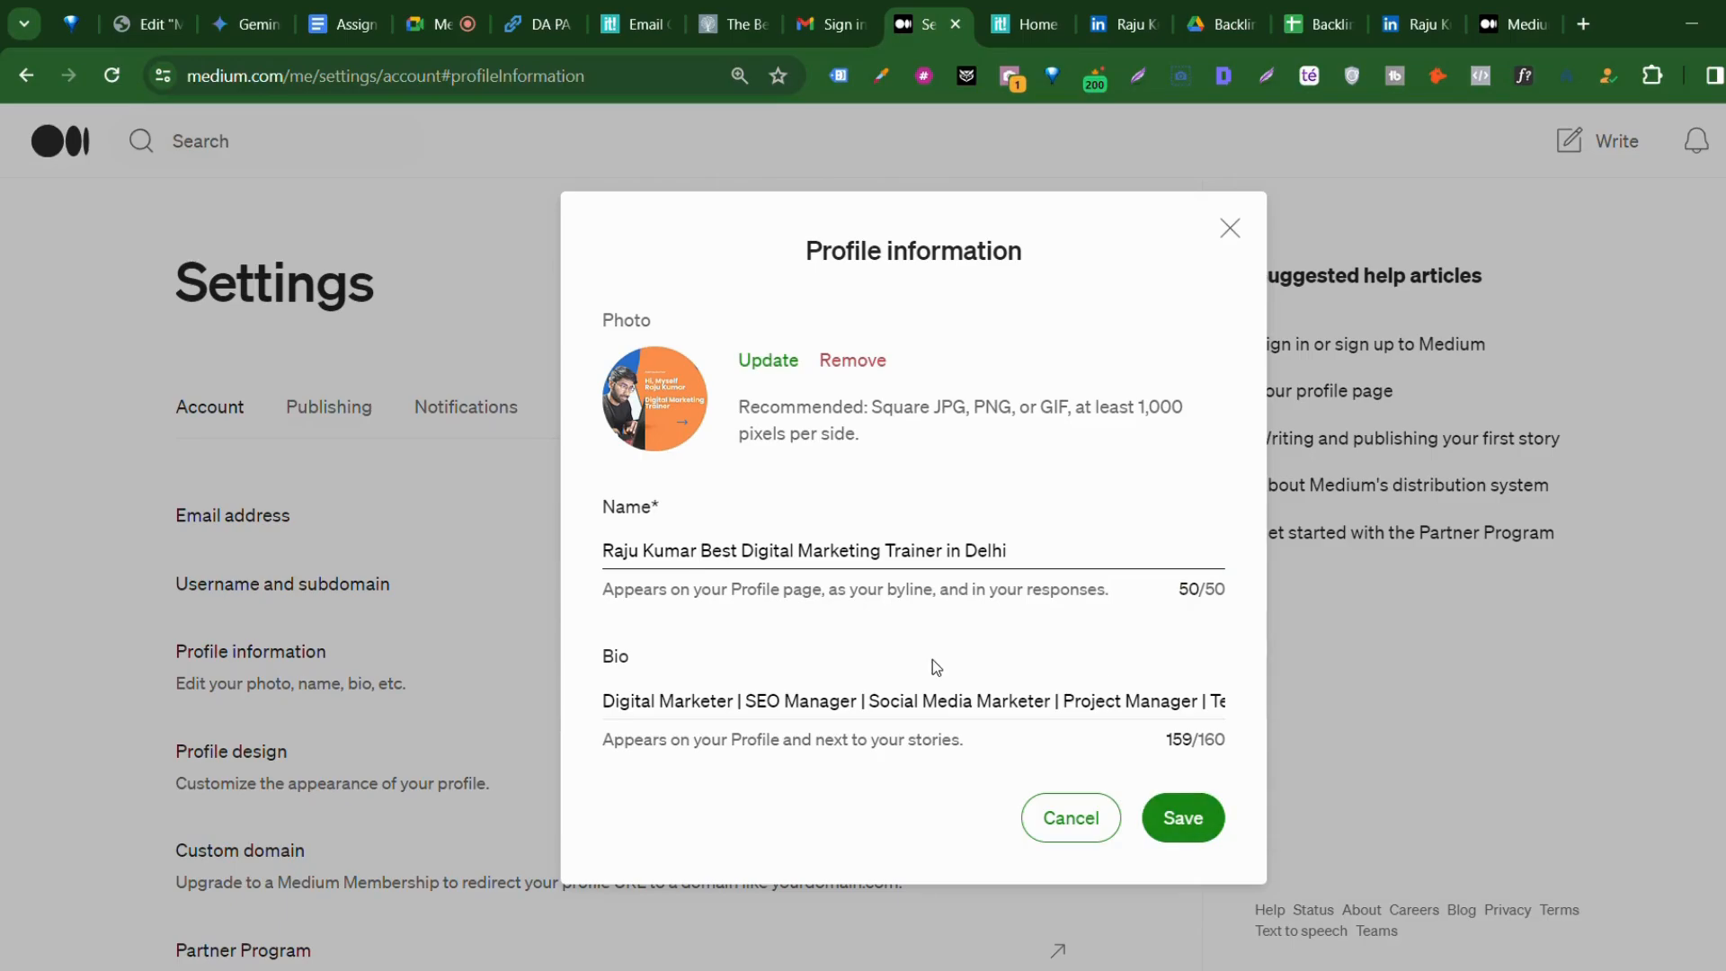
drag(996, 704, 443, 697)
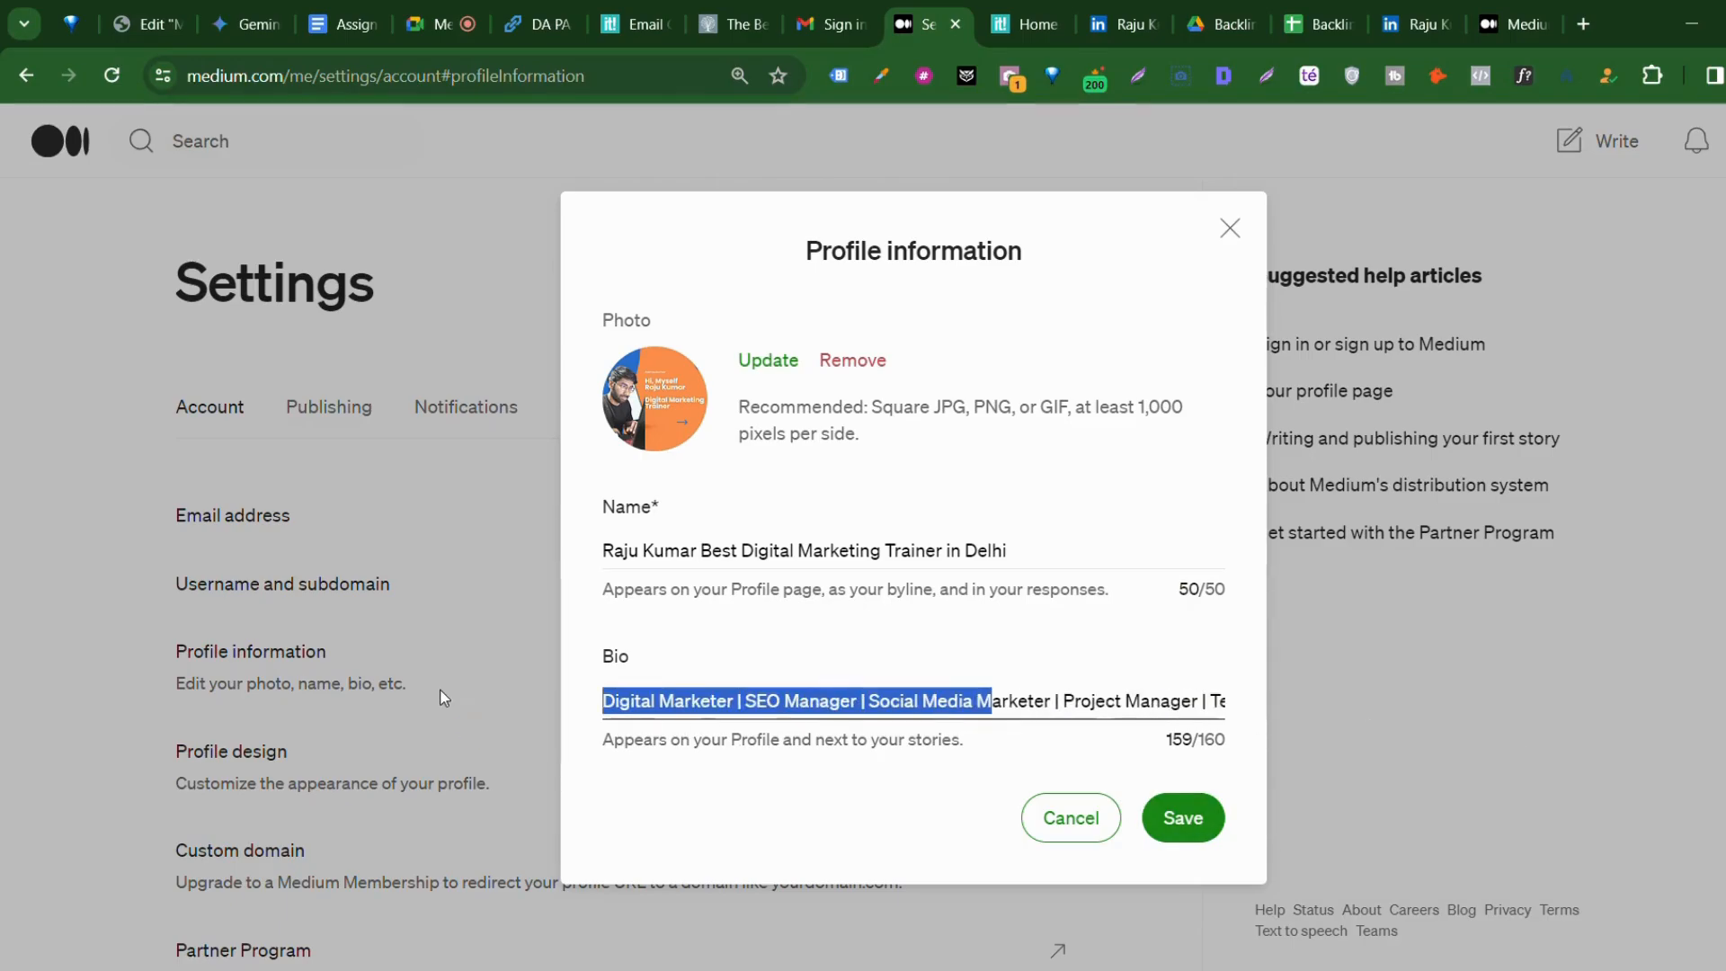
Step: Replace the Medium bio with the LinkedIn headline, trimmed to 159 characters, and save the profile
click(1314, 23)
key(Right)
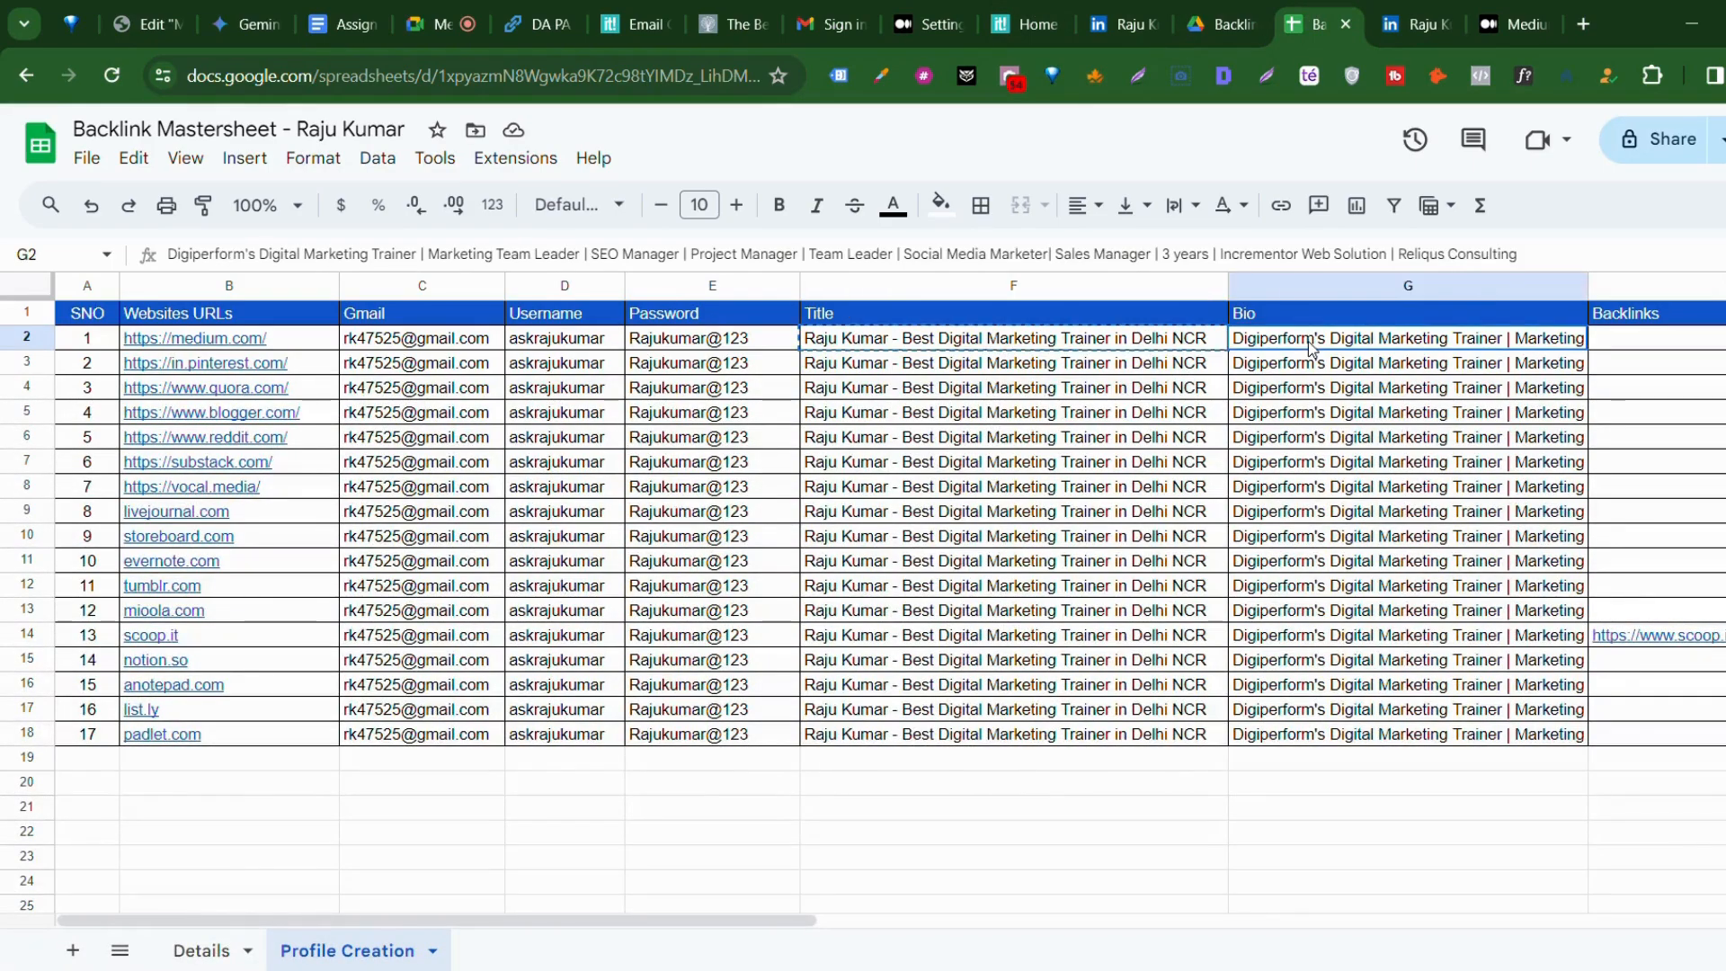
click(1119, 24)
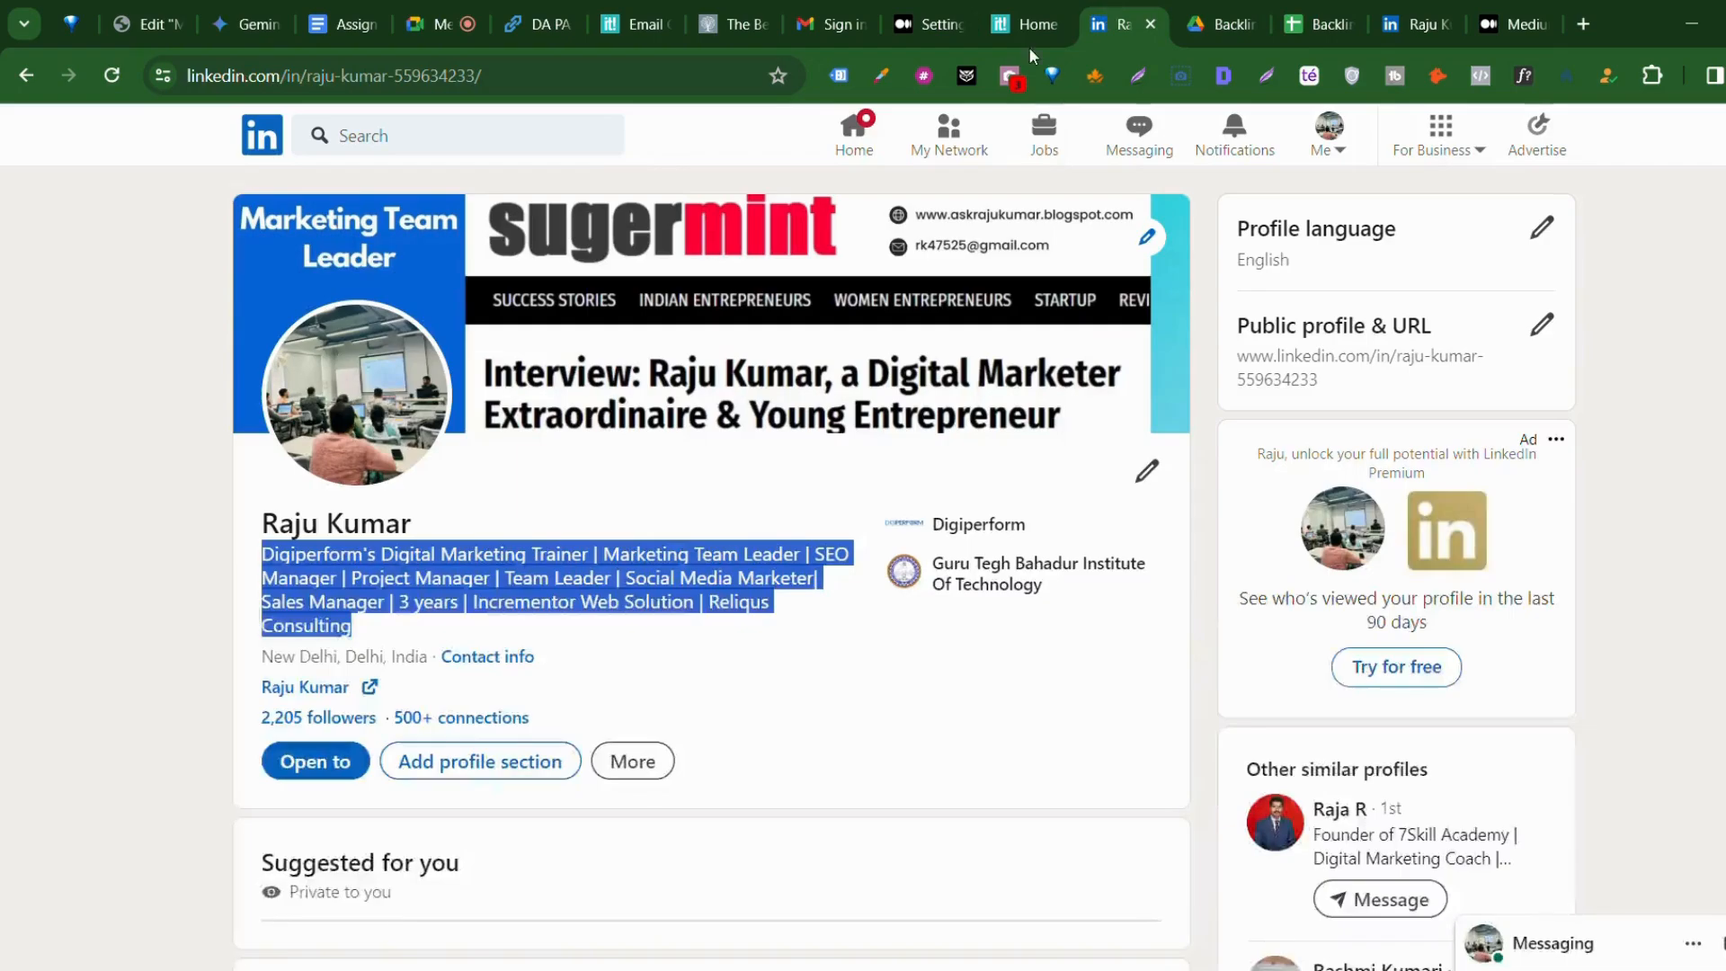
click(909, 16)
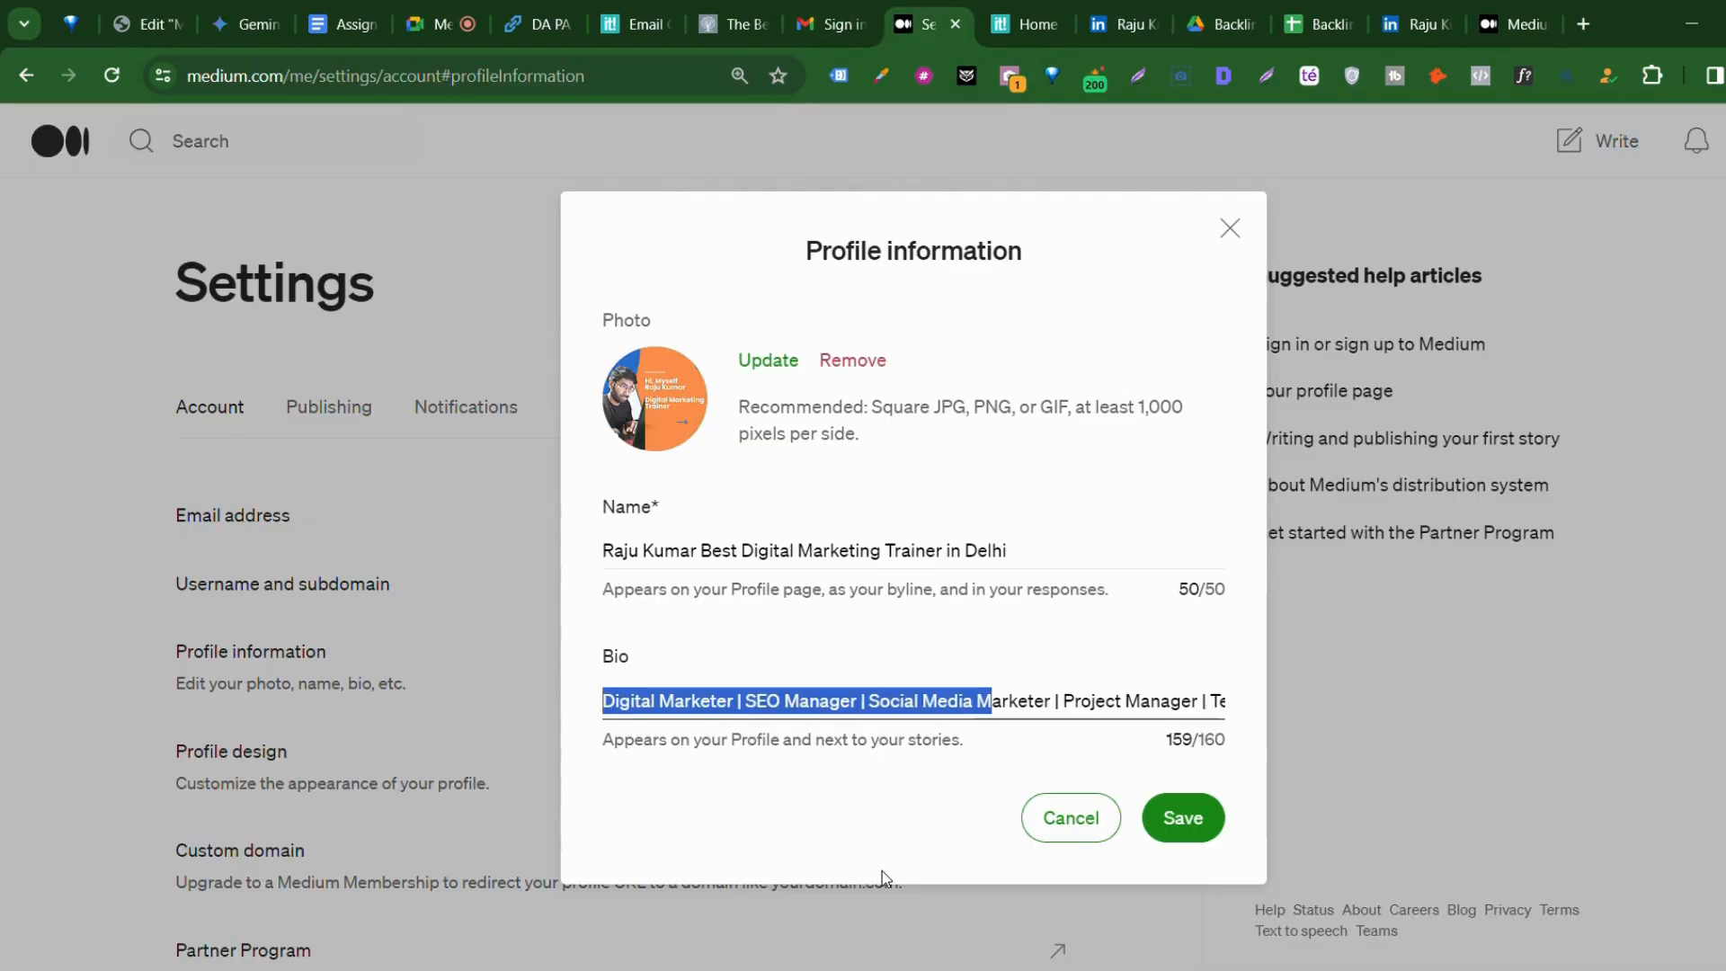
key(ctrl+a)
key(ctrl+v)
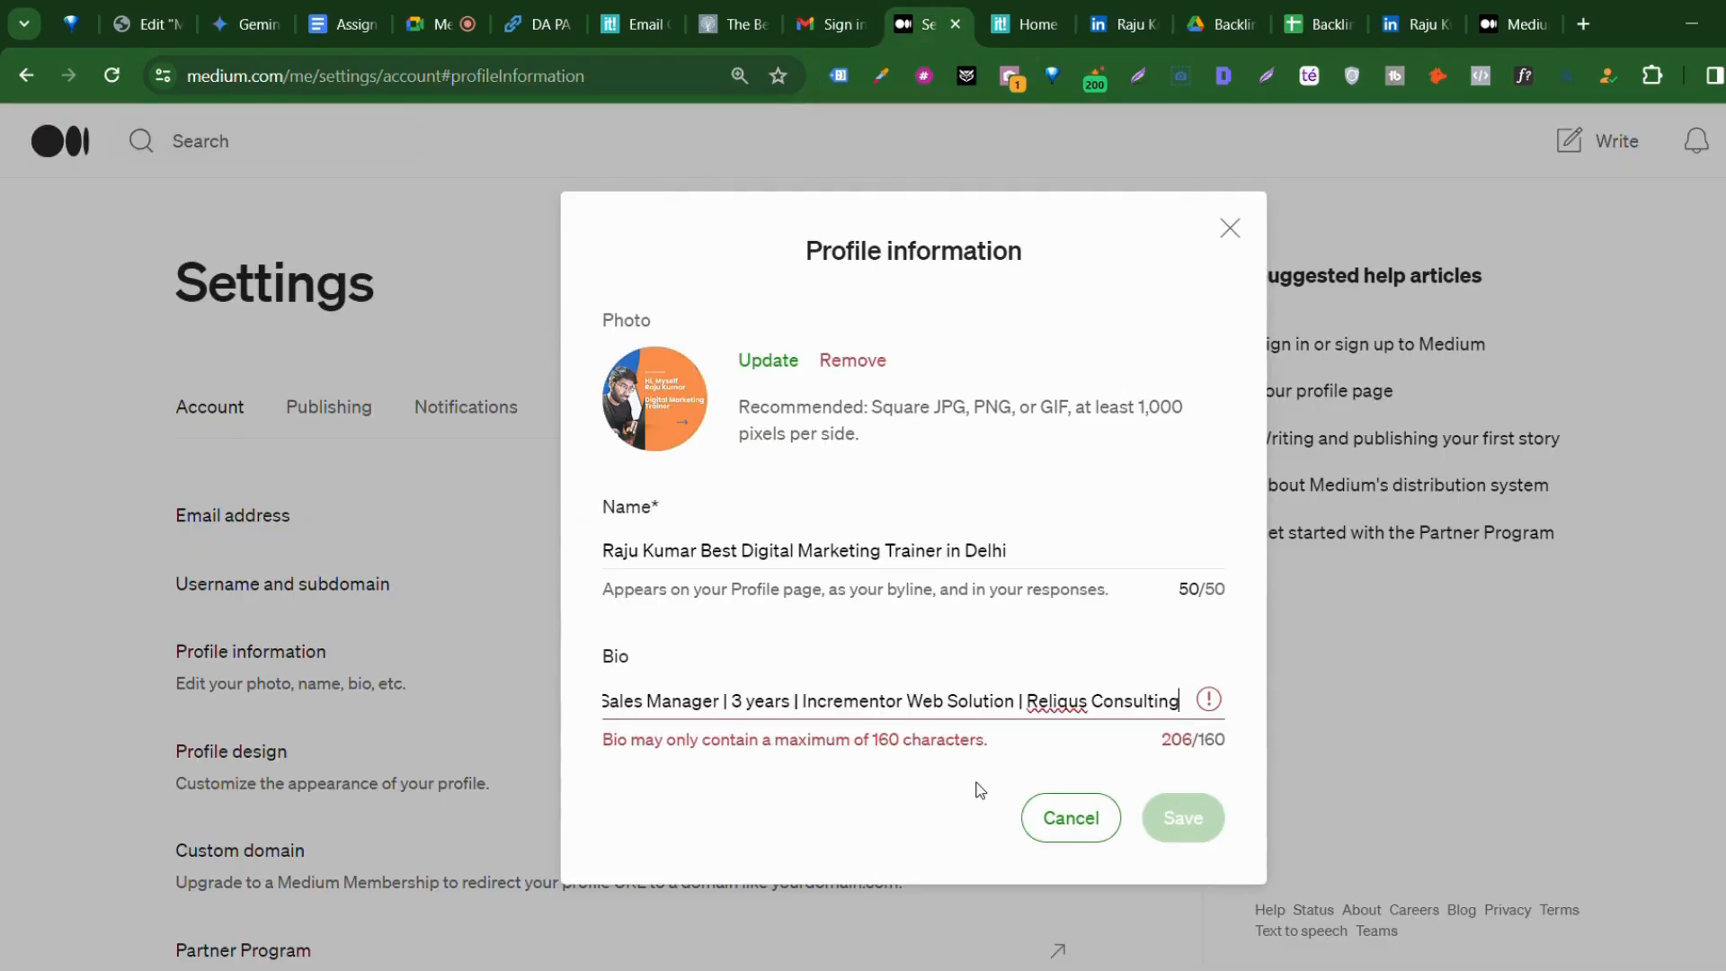
key(BackSpace)
key(BackSpace)
key(BackSpace)
key(BackSpace)
key(BackSpace)
key(BackSpace)
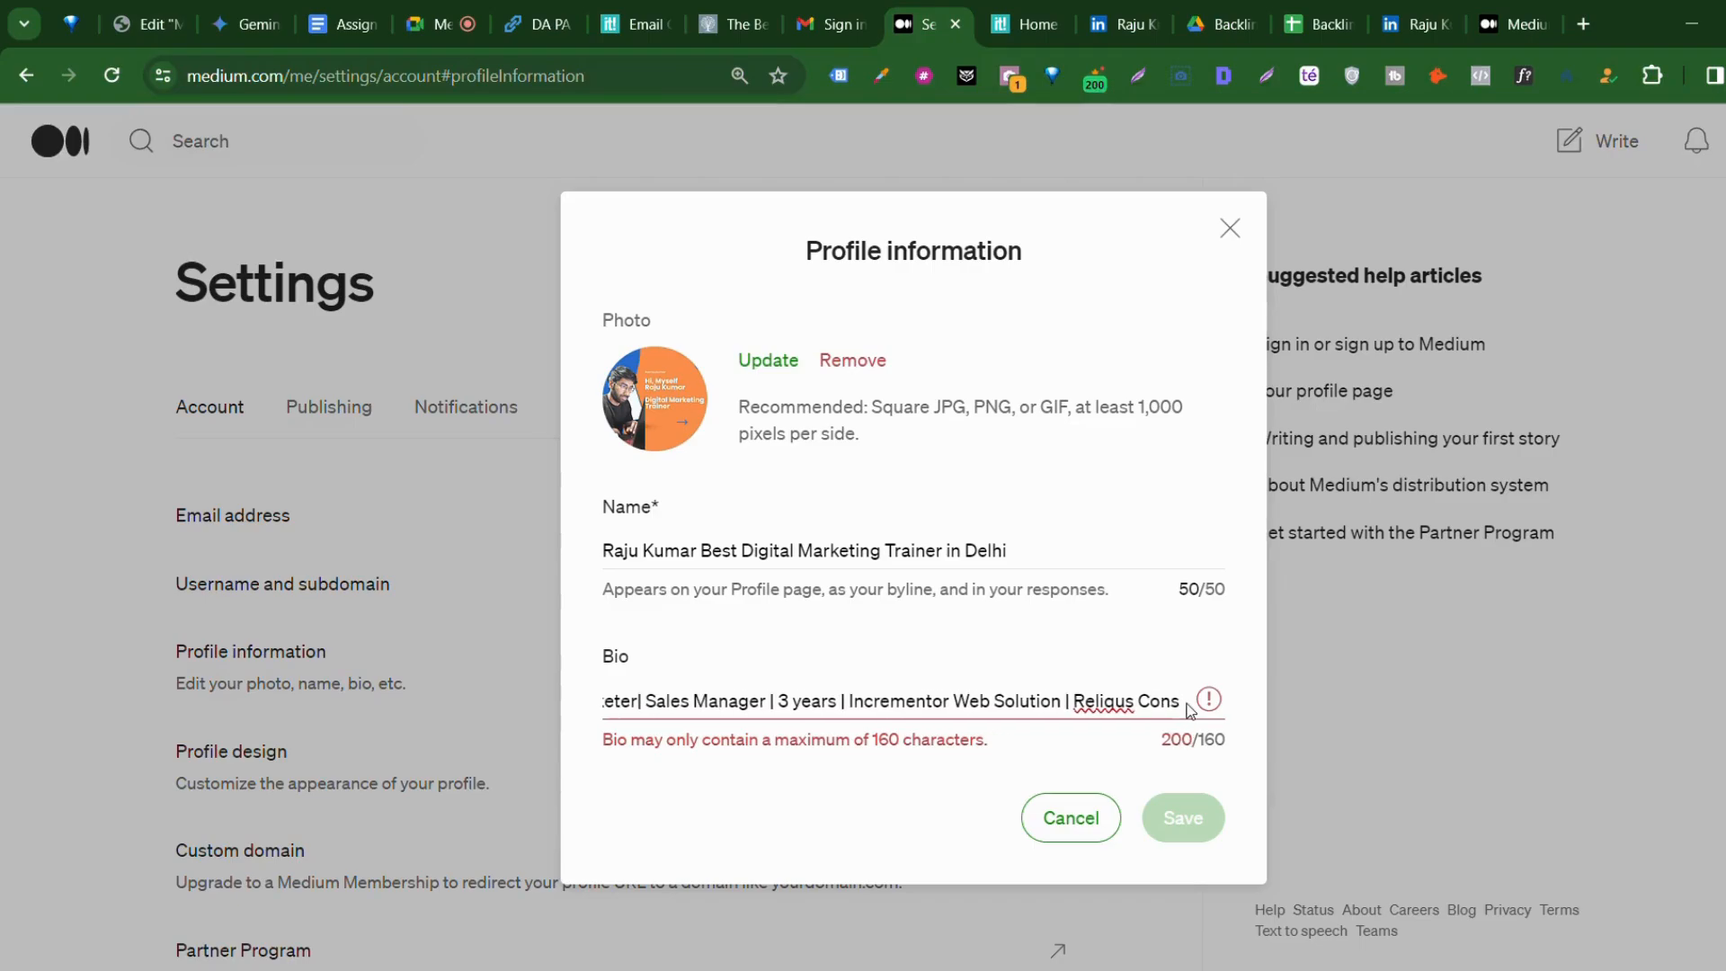
key(BackSpace)
key(BackSpace)
key(BackSpace)
key(BackSpace)
key(BackSpace)
key(BackSpace)
key(BackSpace)
key(BackSpace)
key(BackSpace)
key(BackSpace)
key(BackSpace)
key(BackSpace)
key(BackSpace)
key(BackSpace)
key(BackSpace)
key(BackSpace)
key(BackSpace)
key(BackSpace)
key(BackSpace)
key(BackSpace)
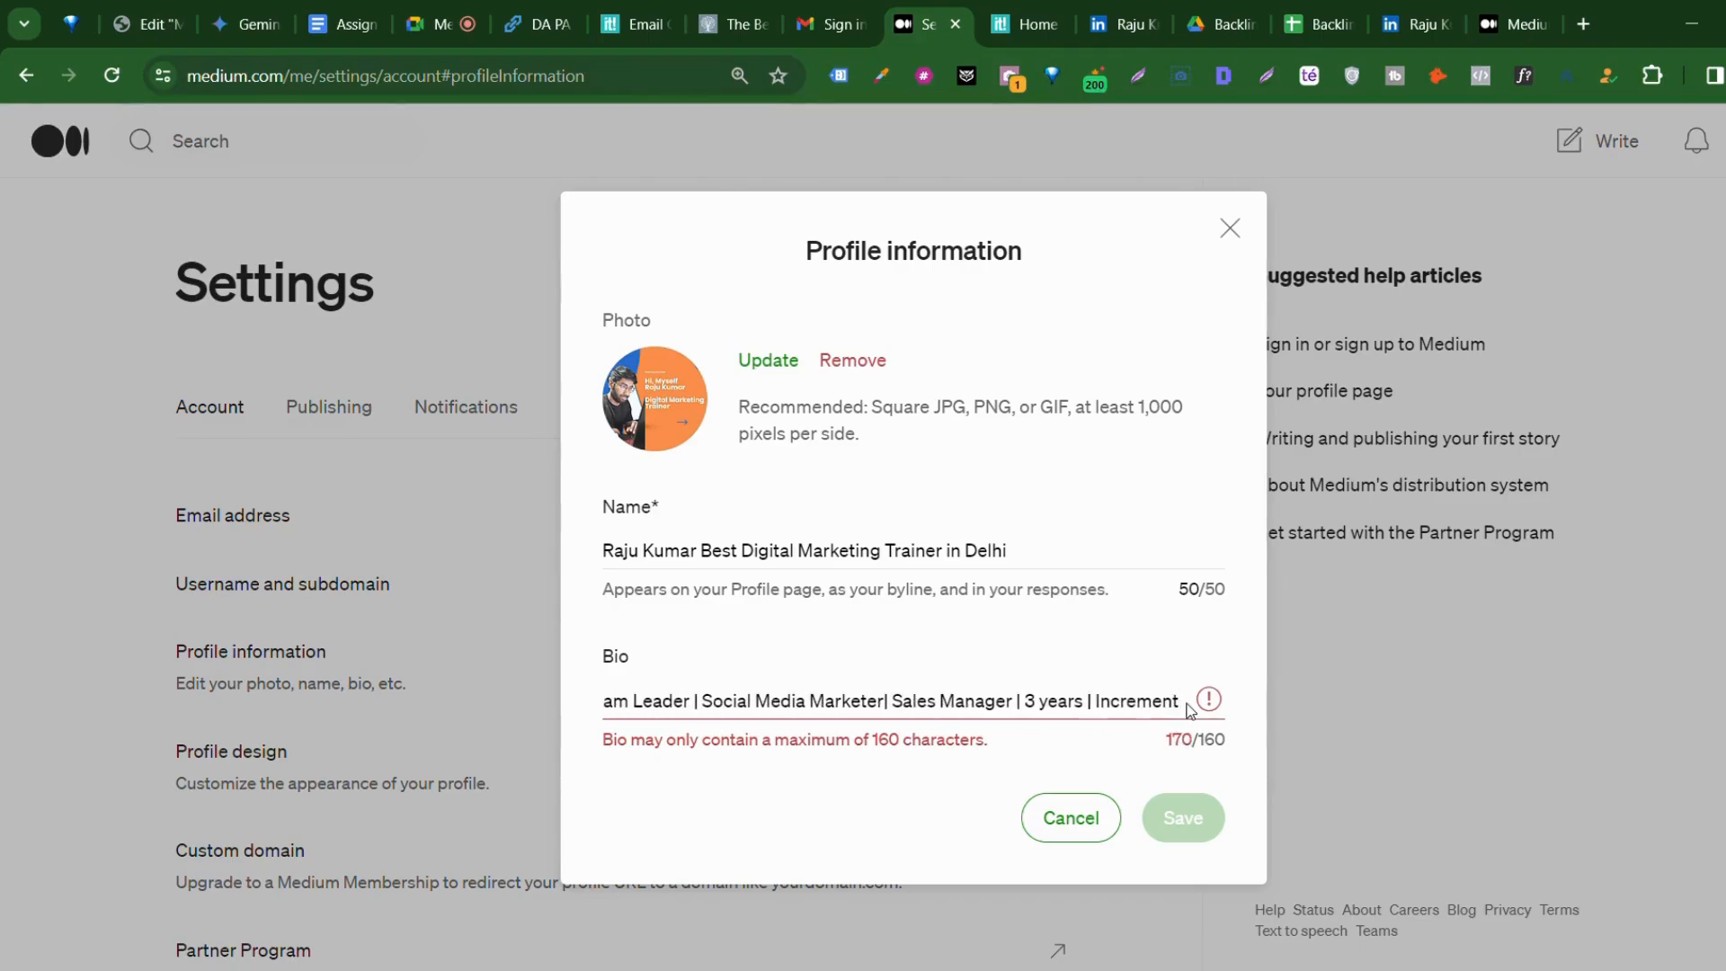
key(BackSpace)
key(BackSpace)
key(BackSpace)
key(BackSpace)
key(BackSpace)
key(BackSpace)
key(BackSpace)
key(BackSpace)
key(BackSpace)
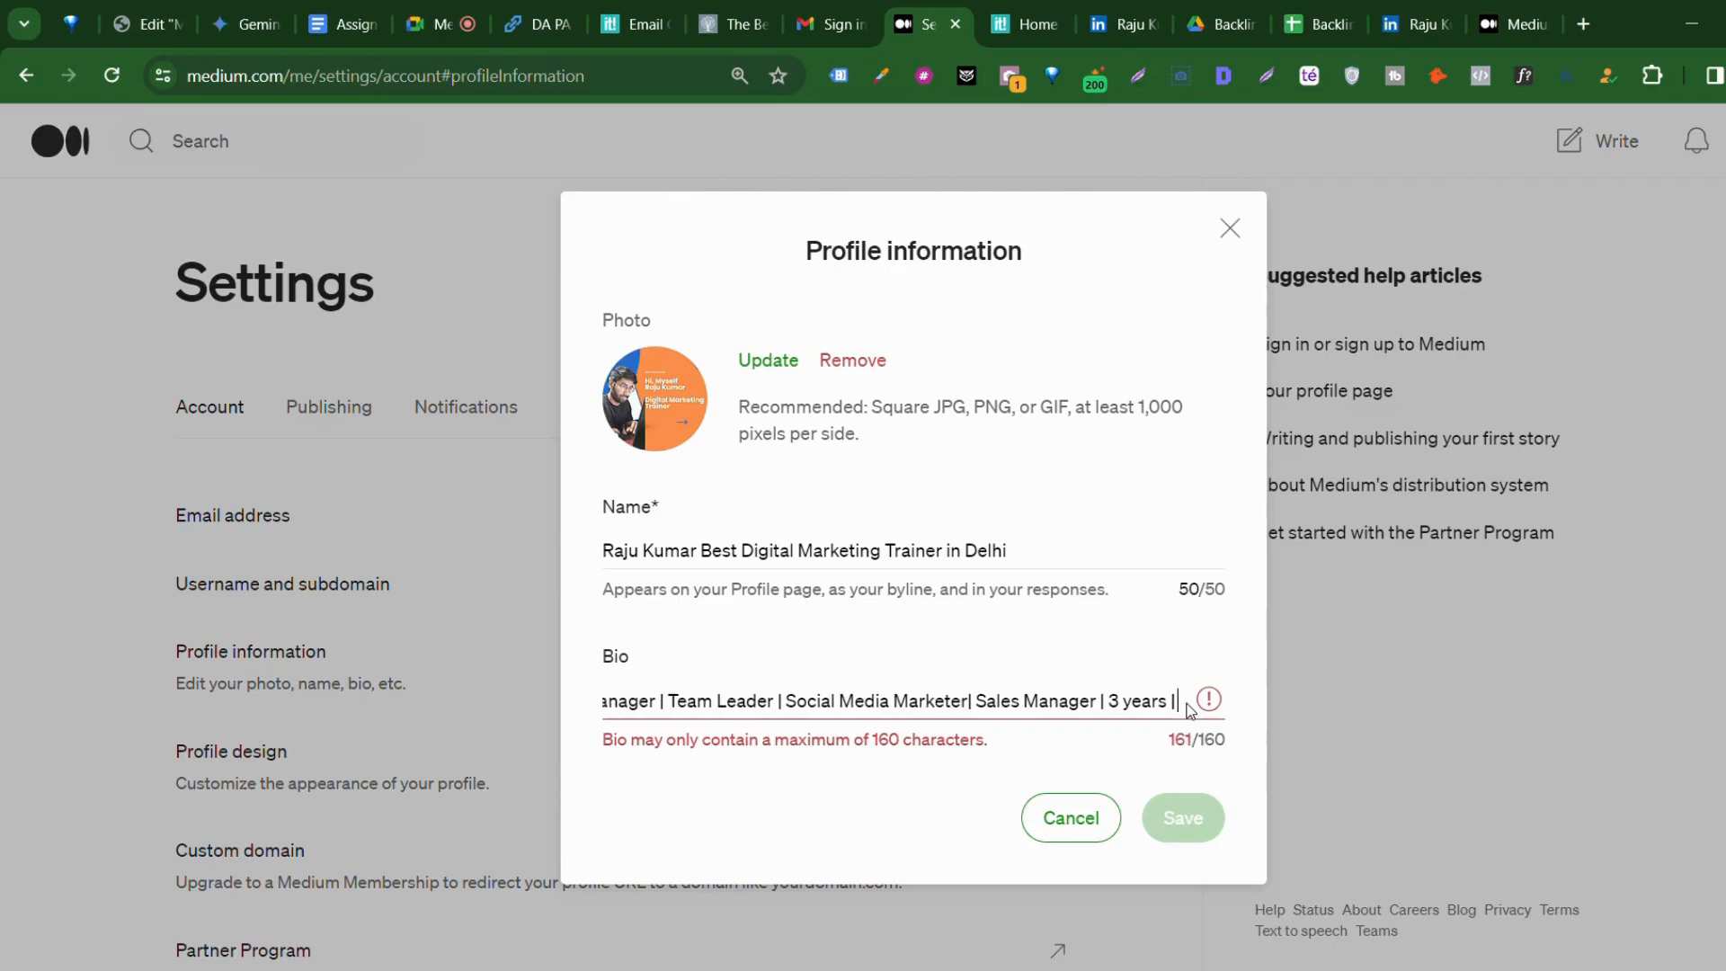
key(BackSpace)
key(BackSpace)
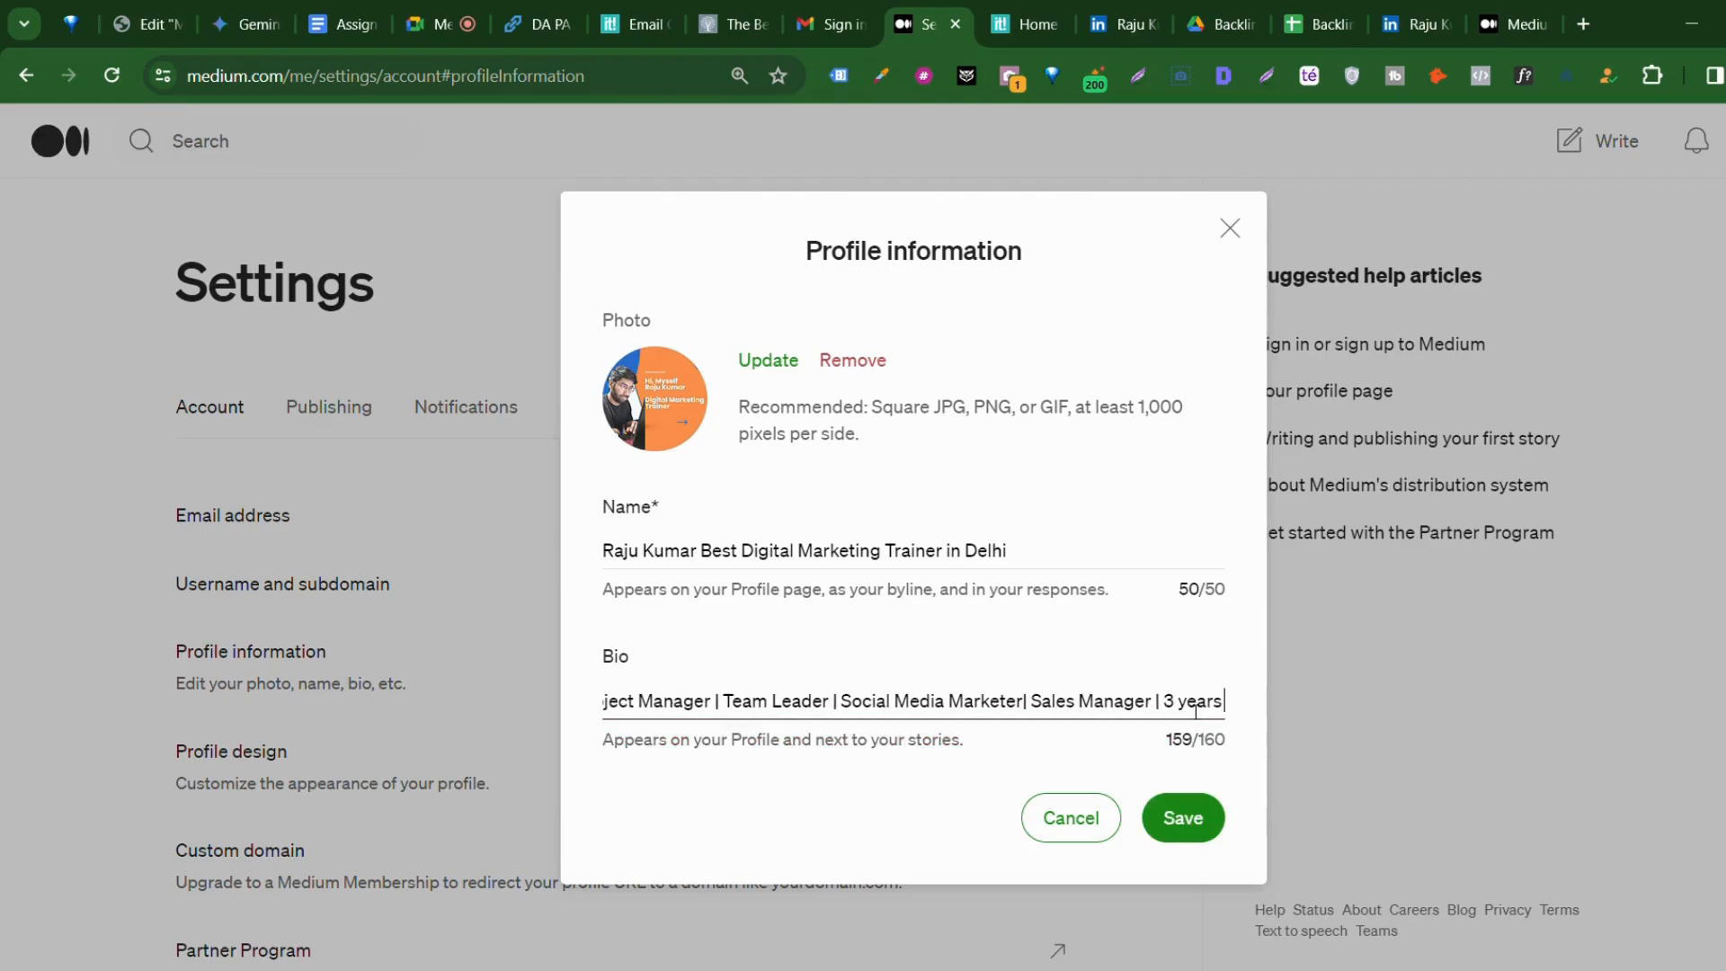
click(1183, 814)
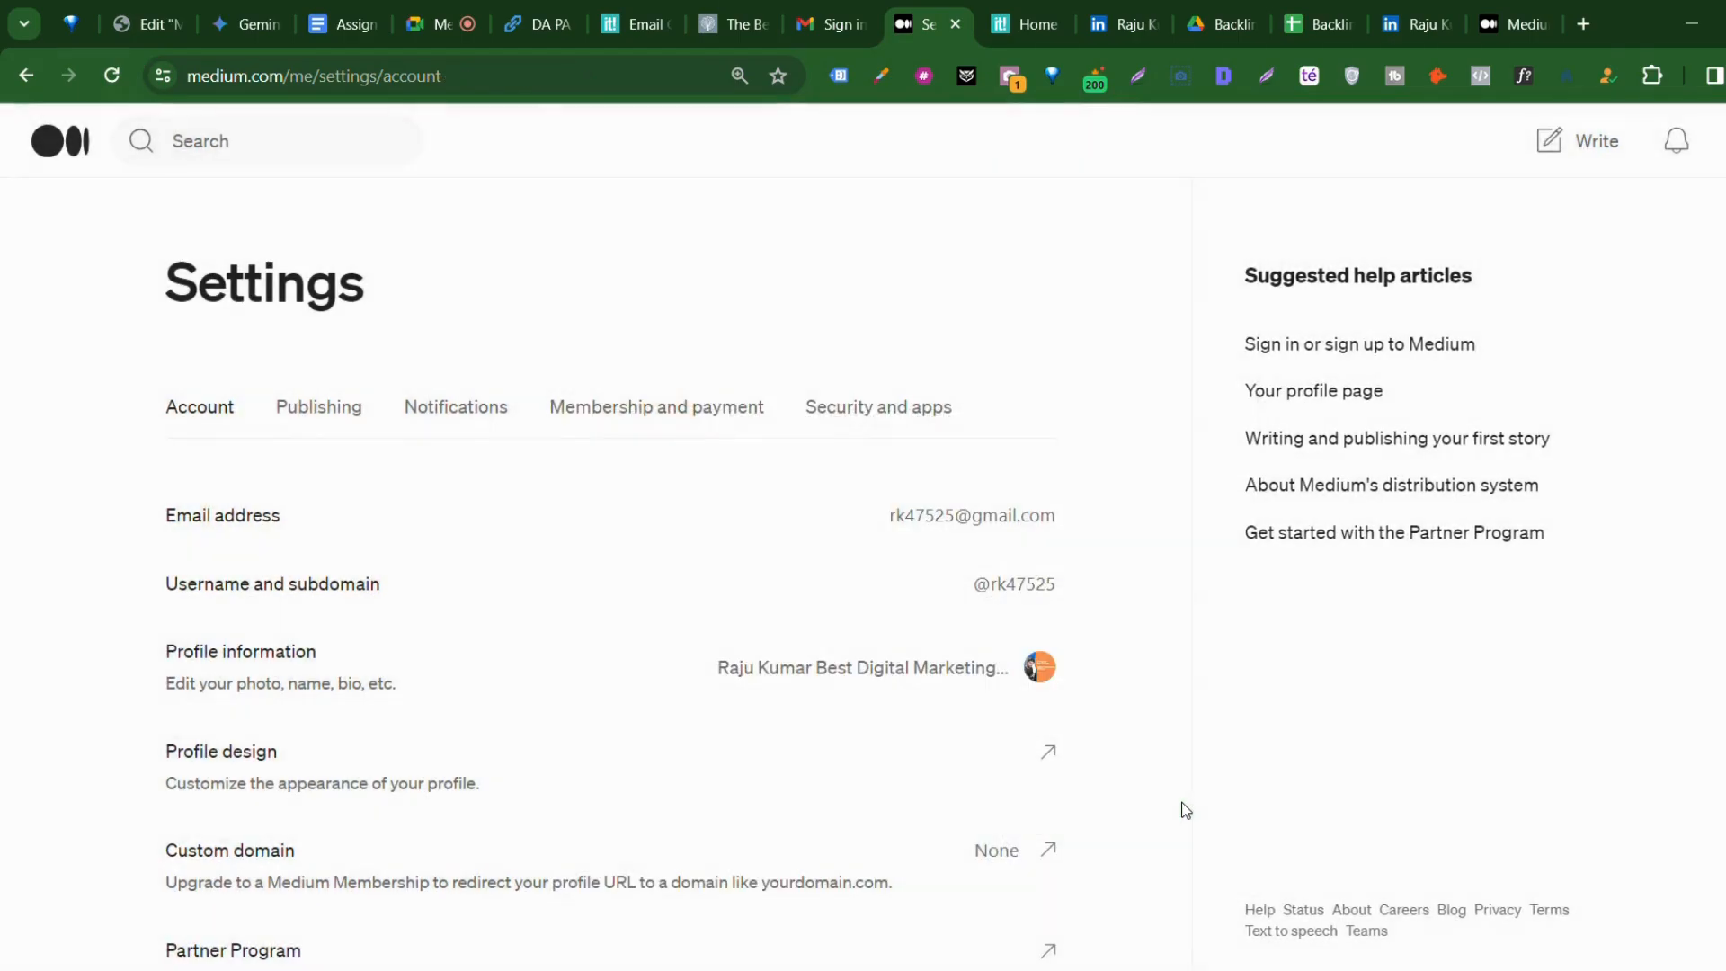
Step: Scroll through Medium's settings page to review its options
scroll(1196, 559, down, 1)
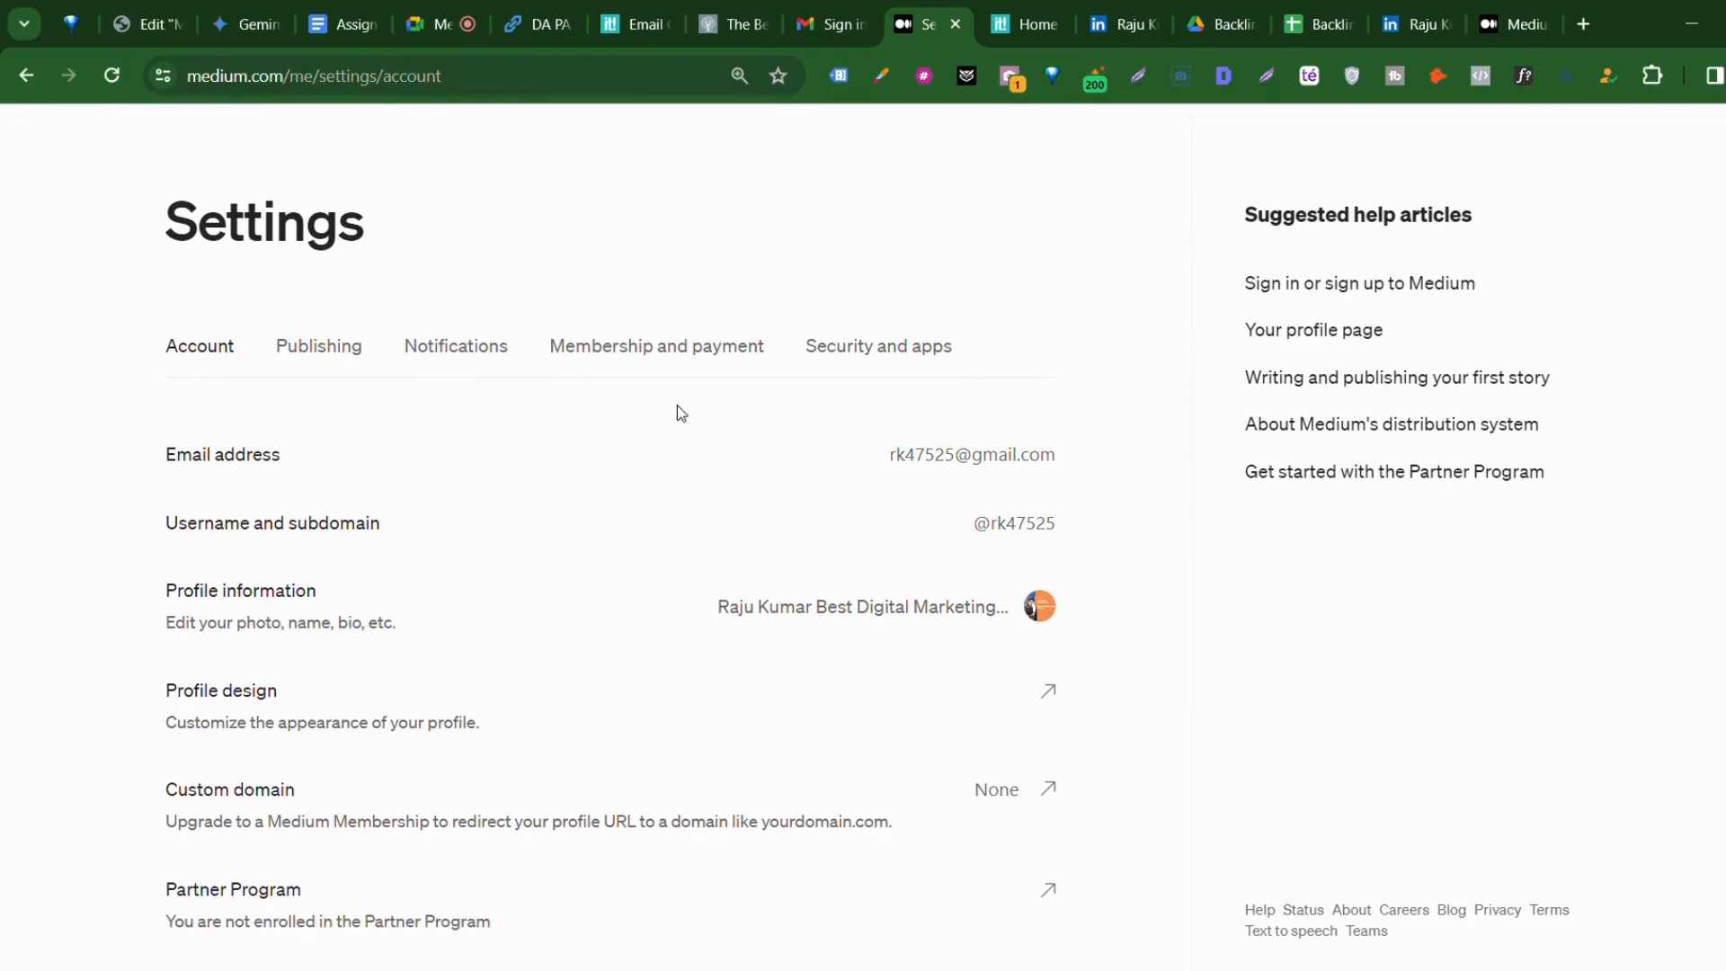
scroll(534, 370, down, 2)
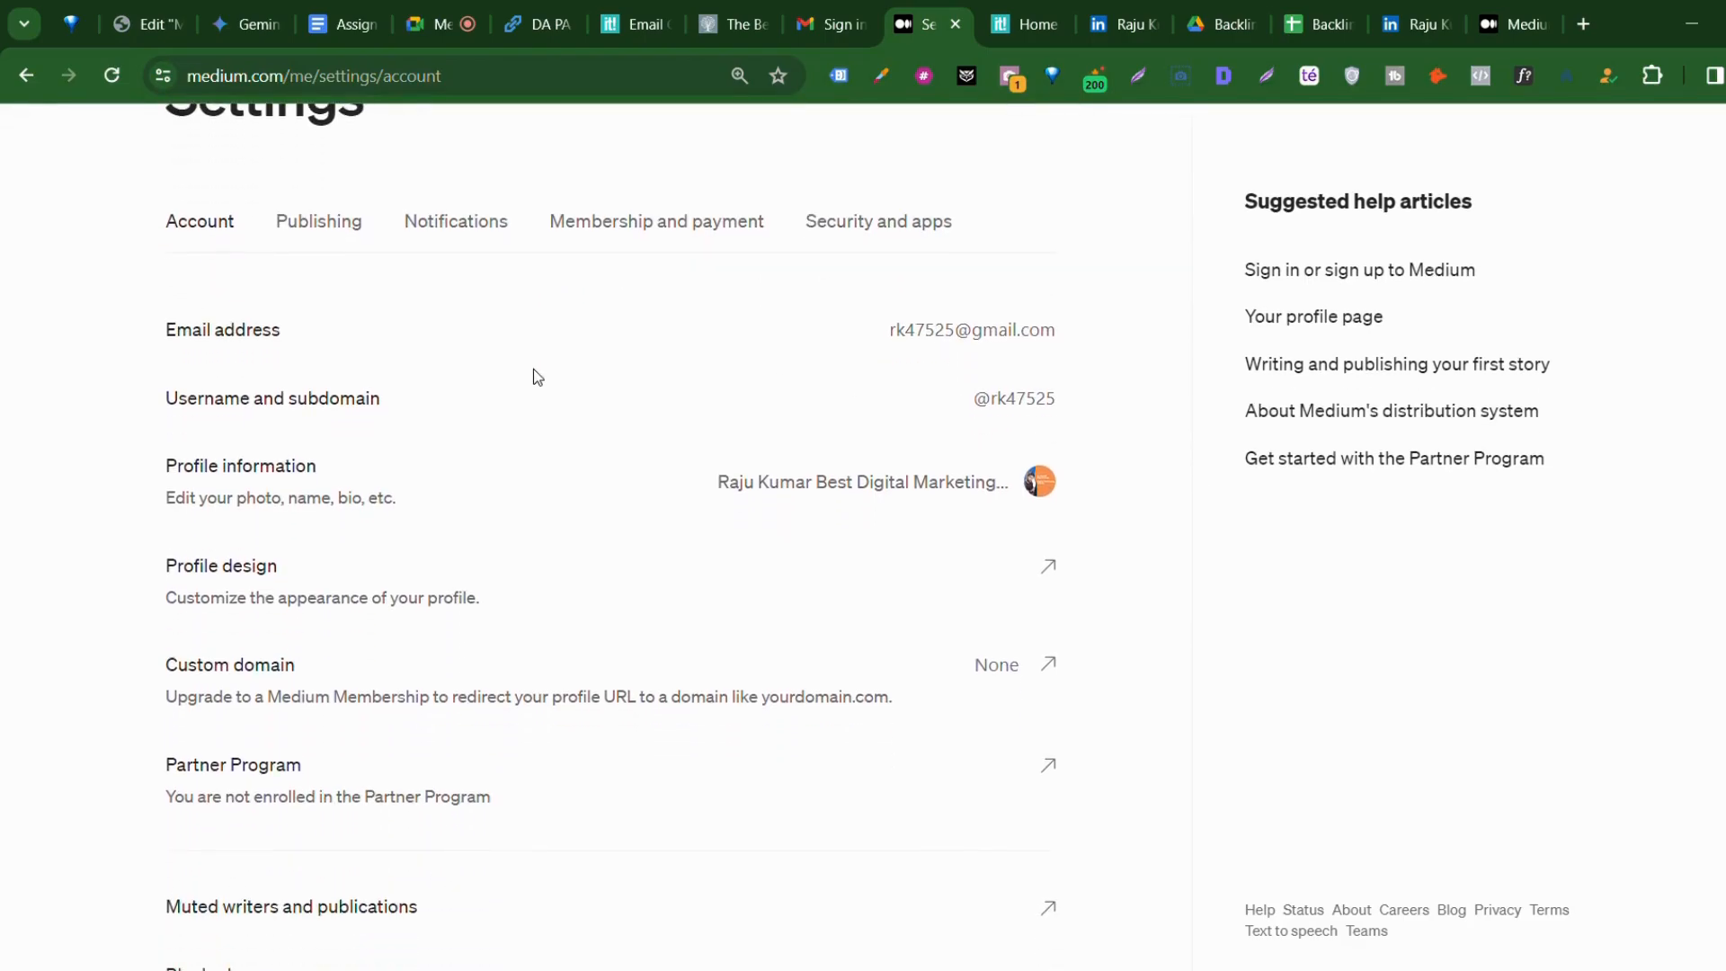
scroll(537, 376, down, 1)
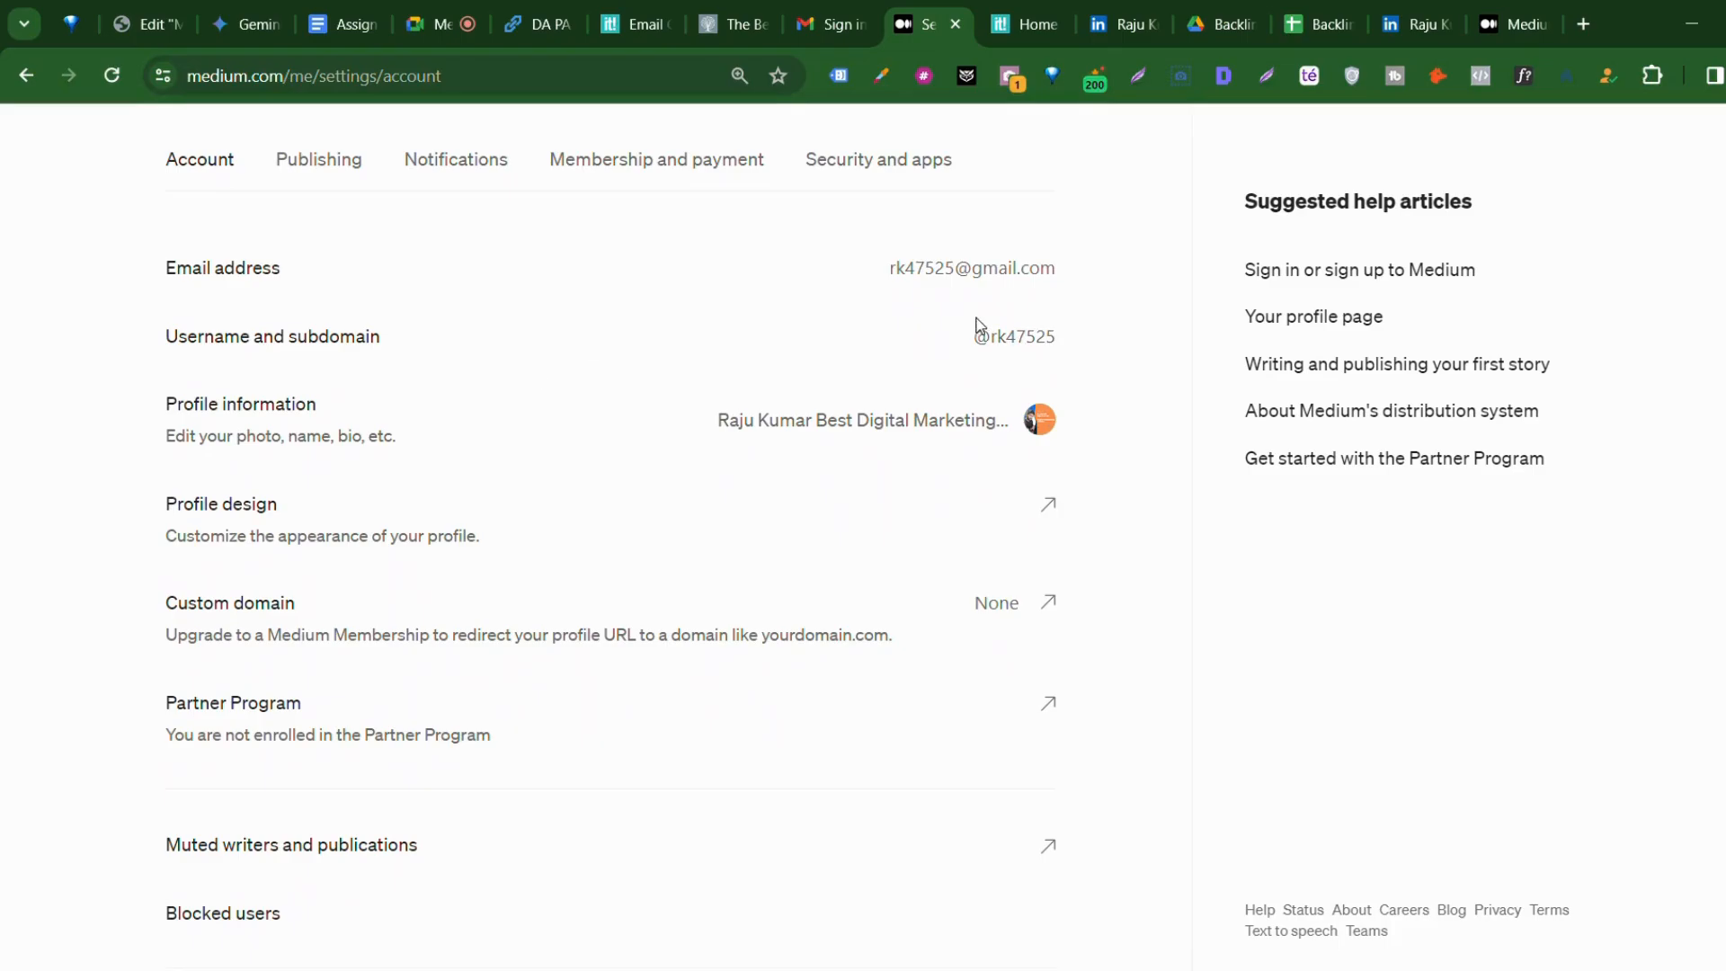
scroll(712, 465, down, 4)
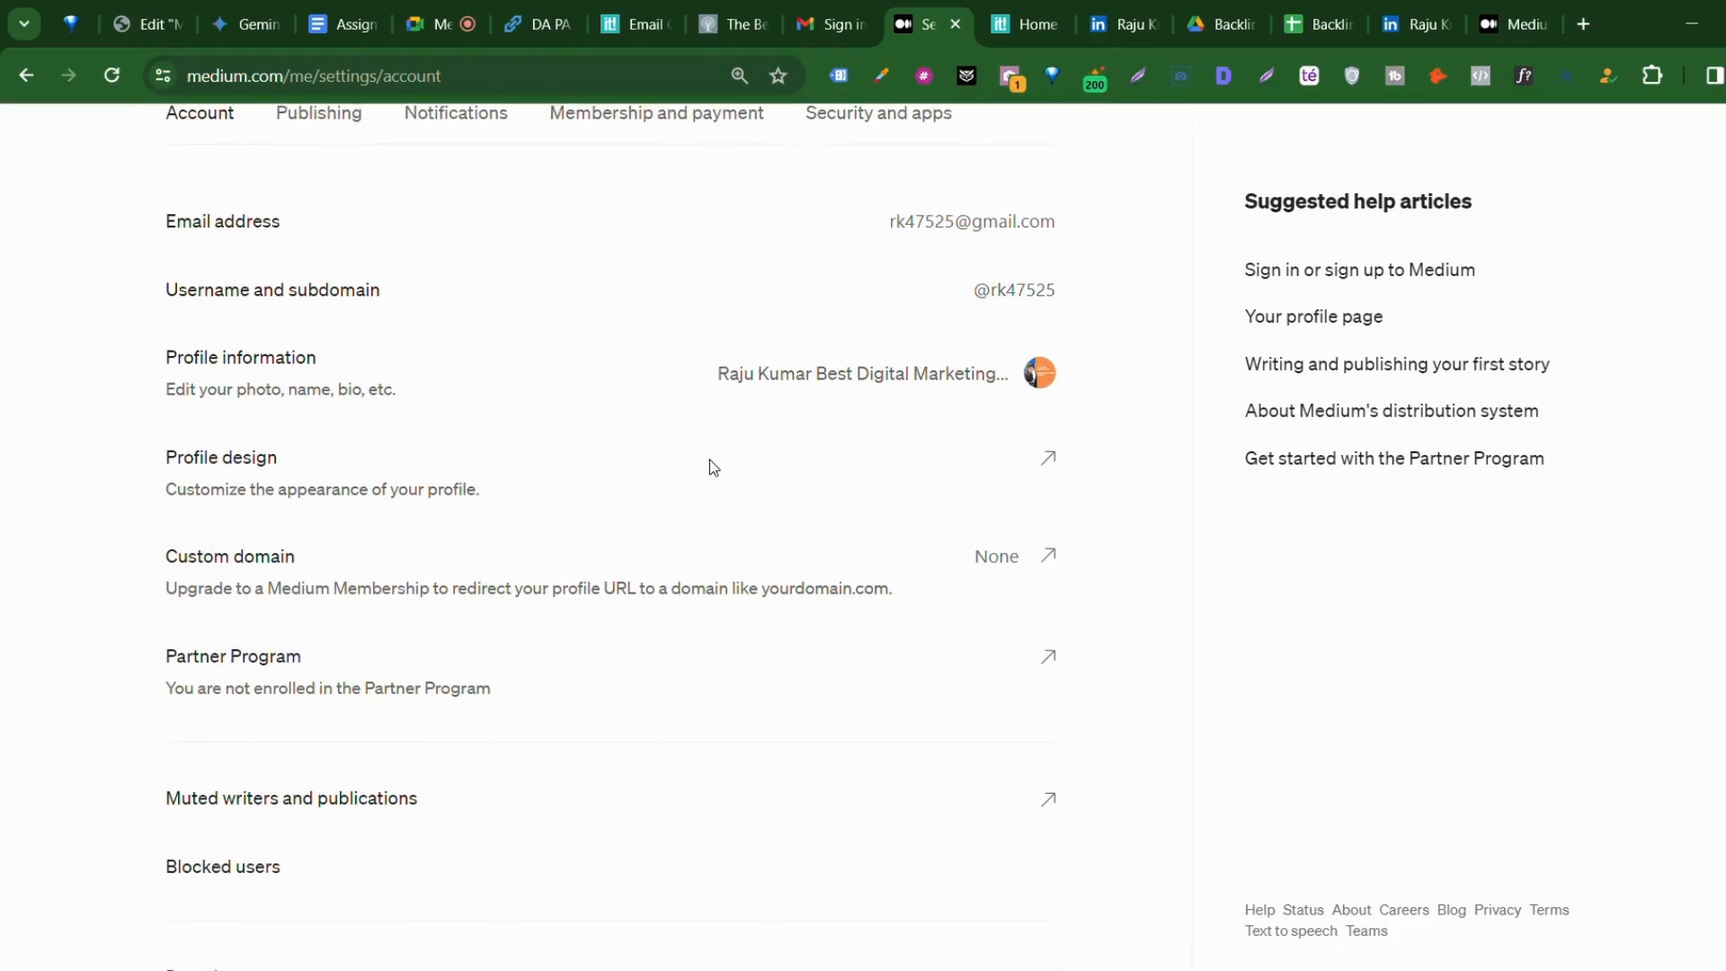
scroll(716, 467, down, 5)
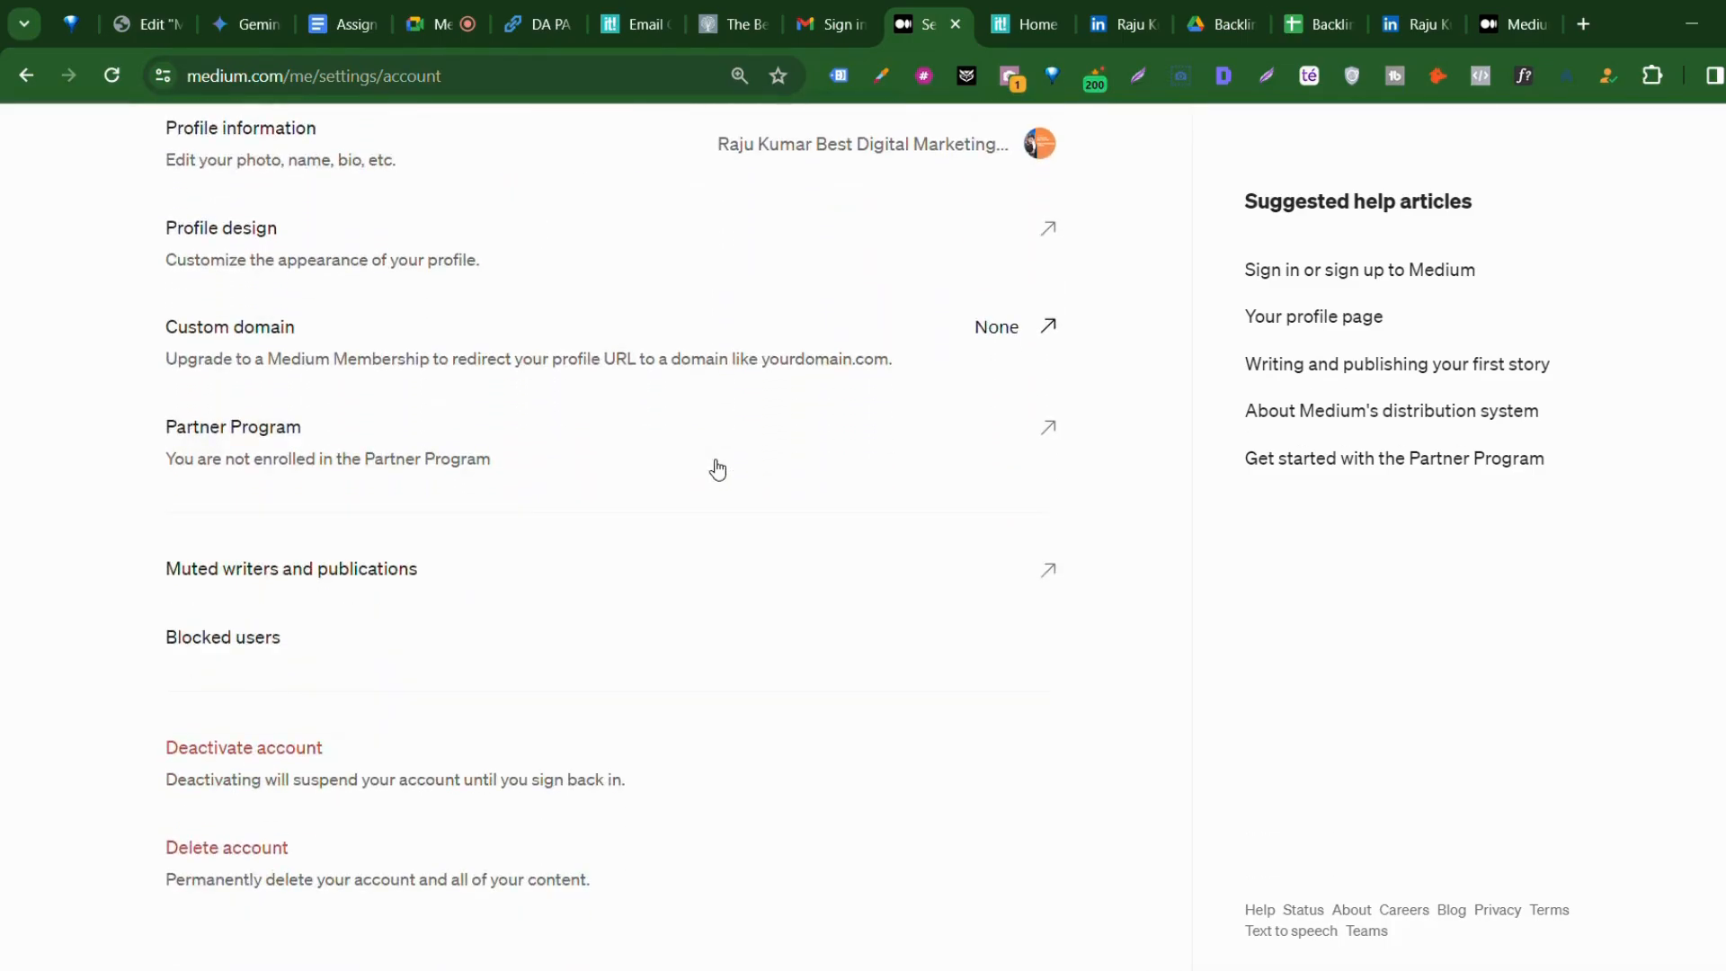
scroll(709, 465, up, 10)
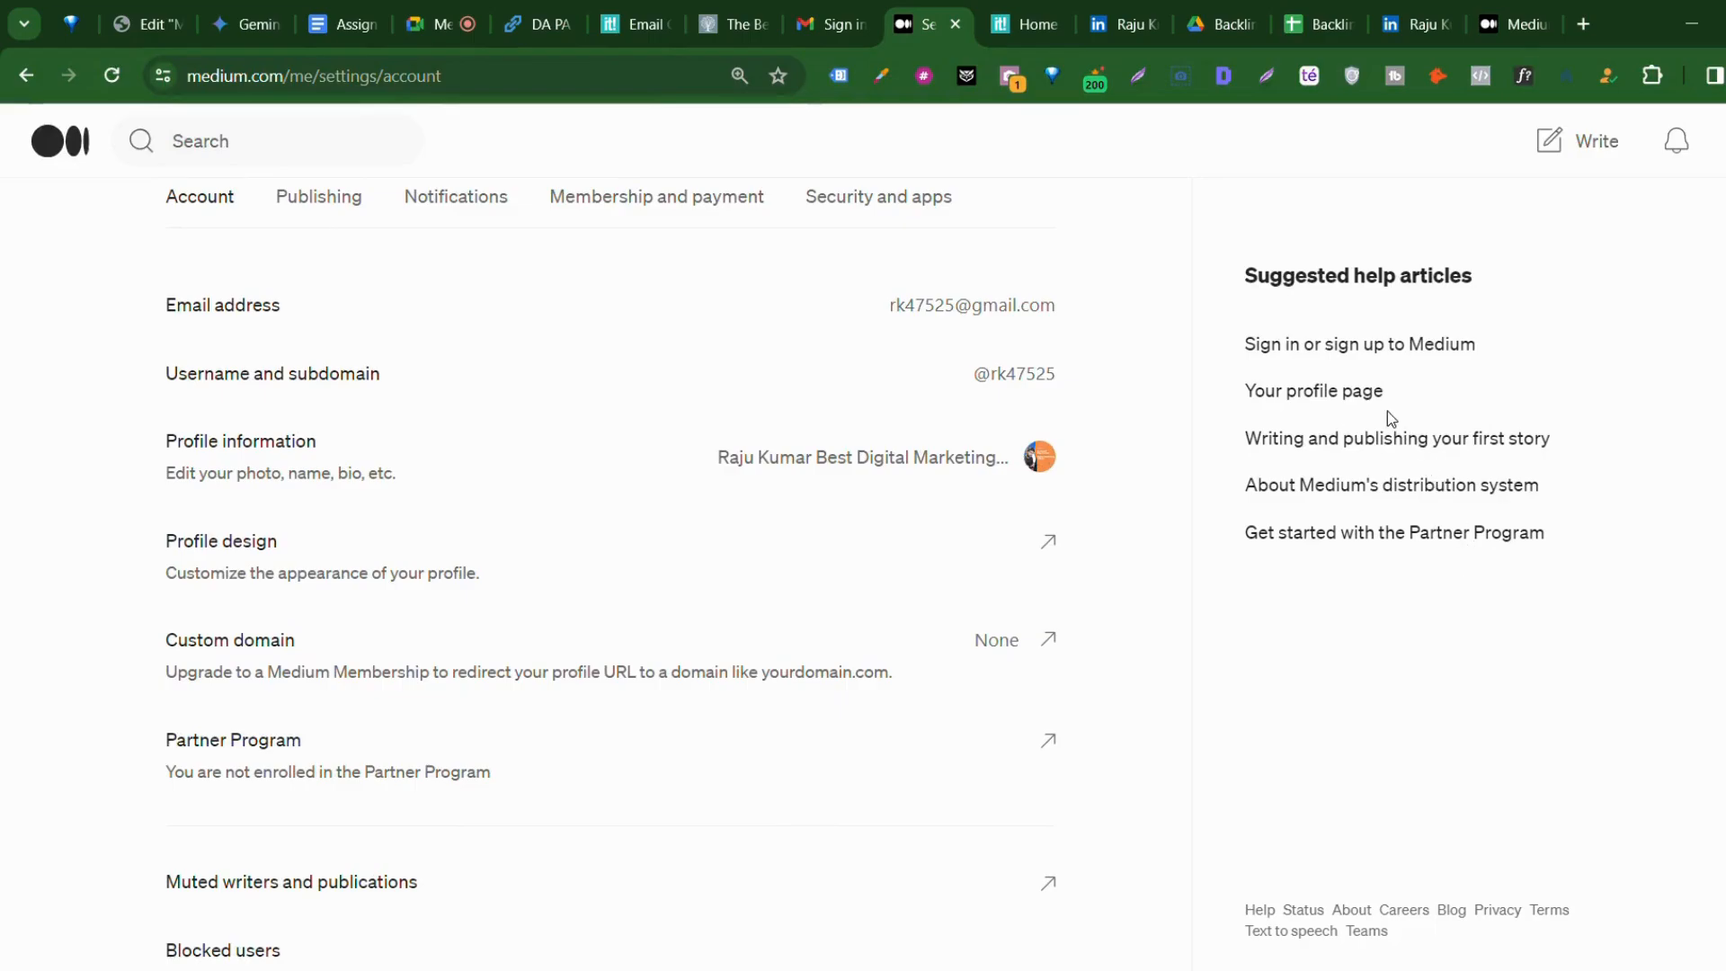
scroll(1309, 515, down, 2)
scroll(1311, 528, up, 6)
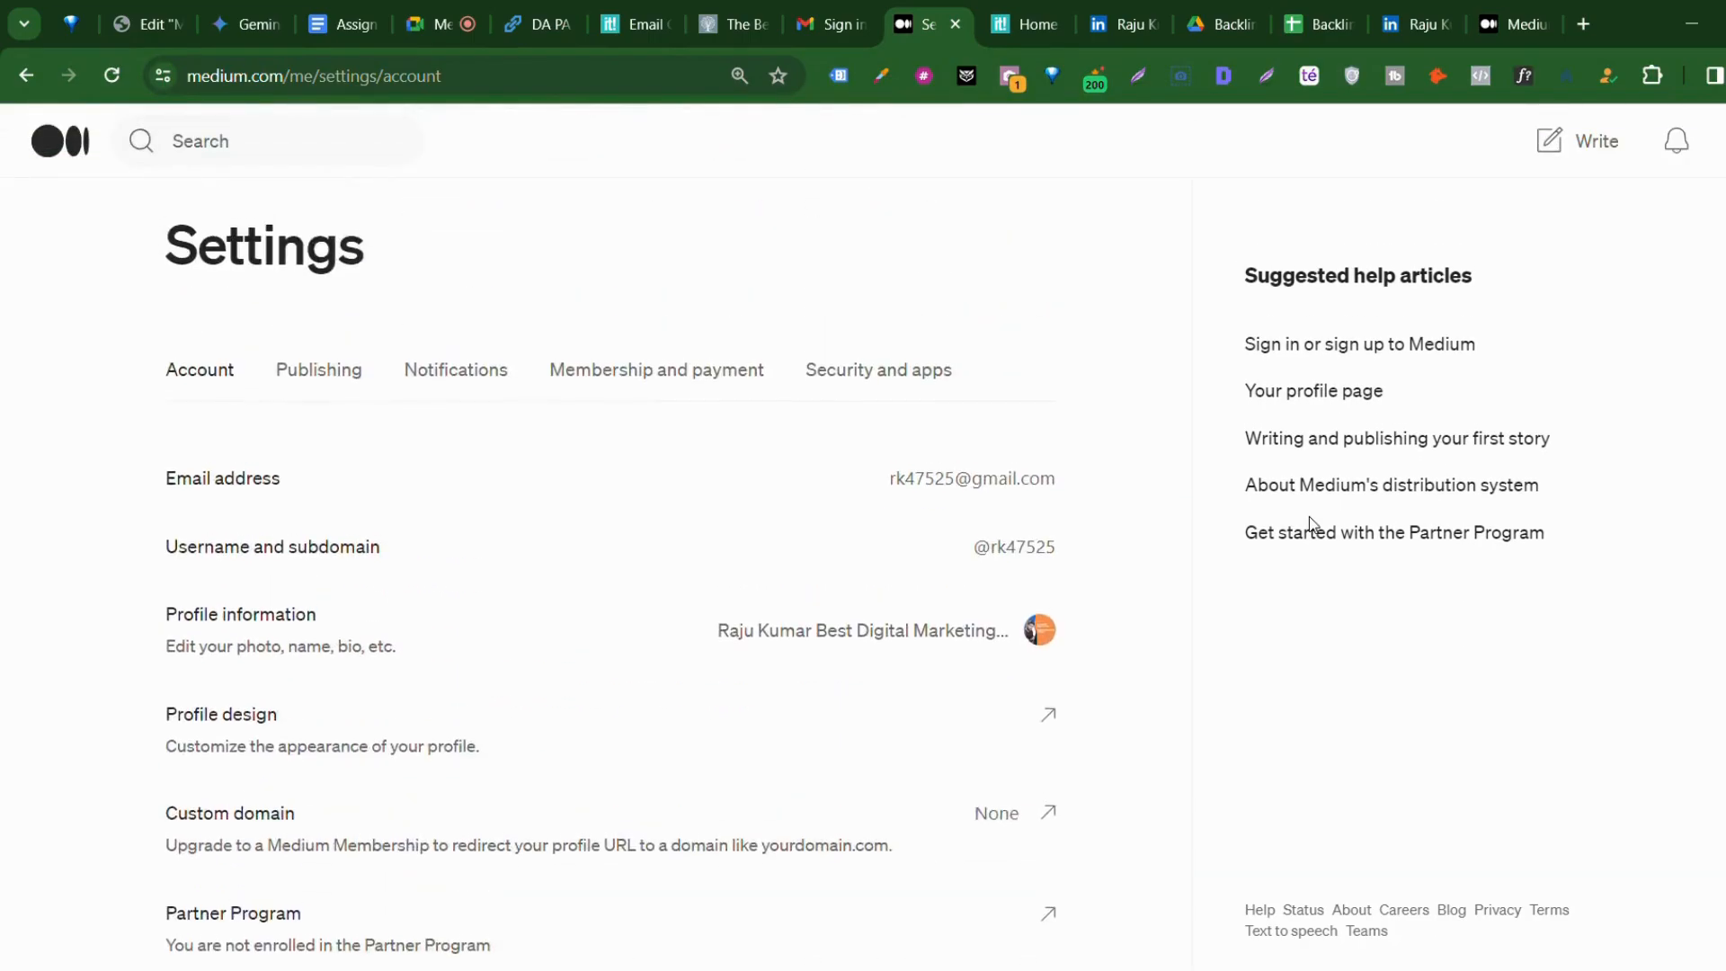
Step: Glance at the publishing settings, then reopen and close the profile information to verify the saved name
click(346, 399)
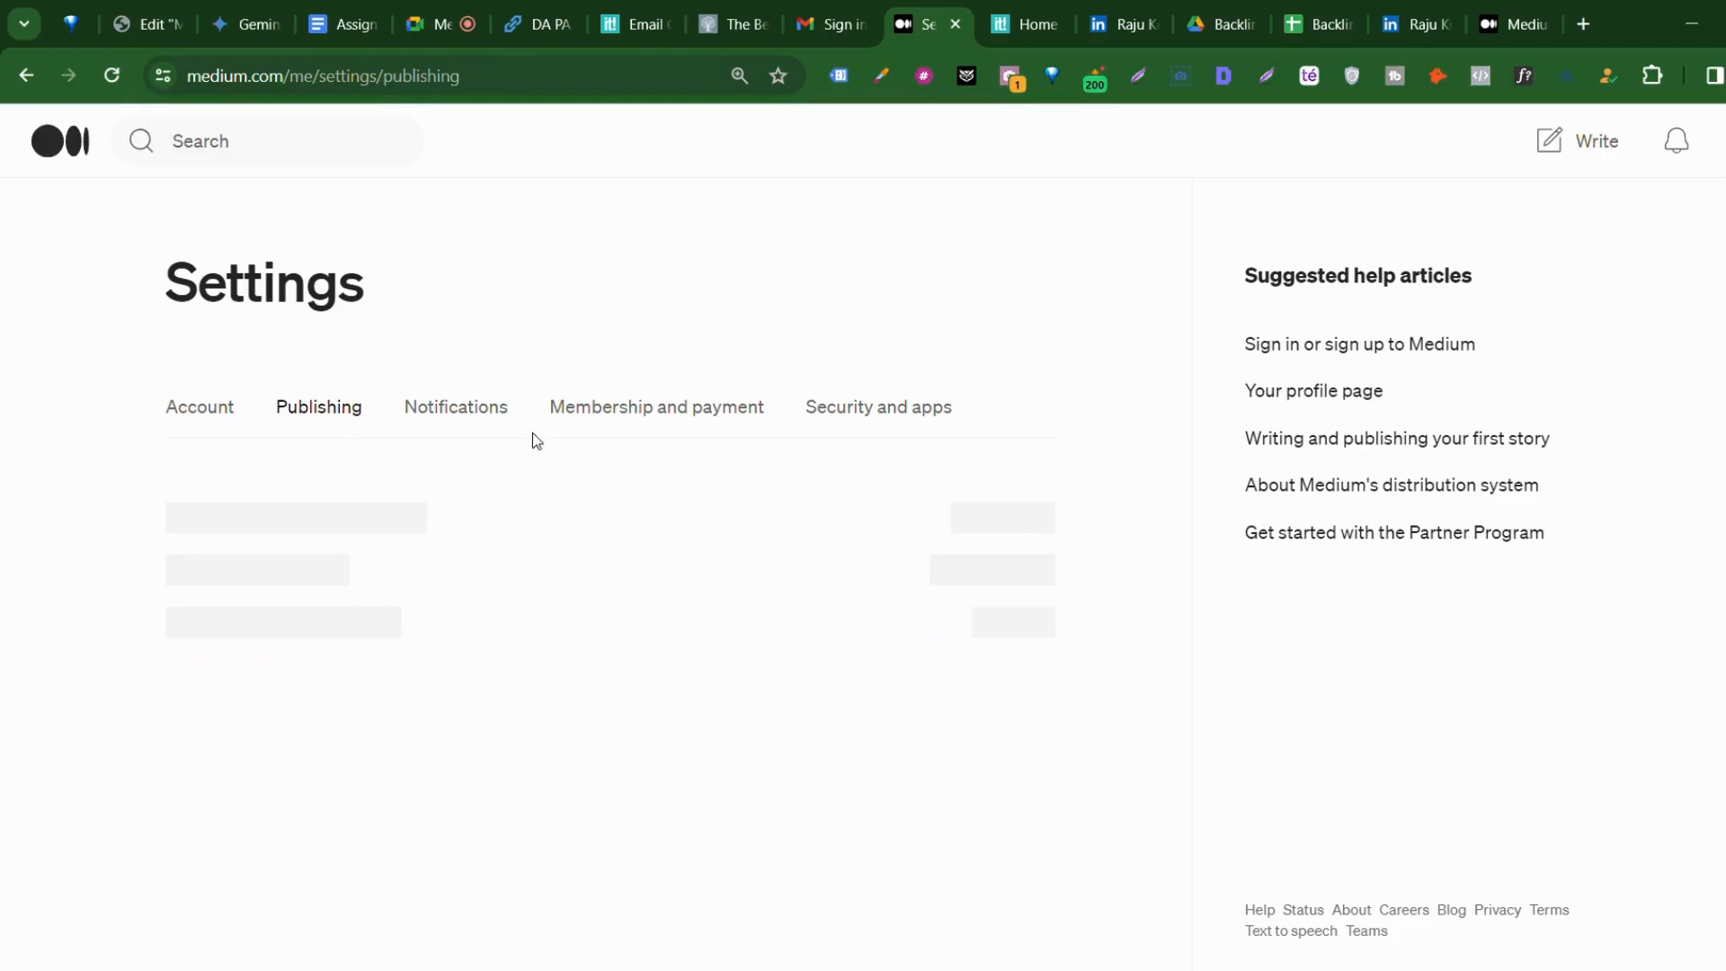
scroll(617, 435, down, 5)
scroll(617, 435, up, 5)
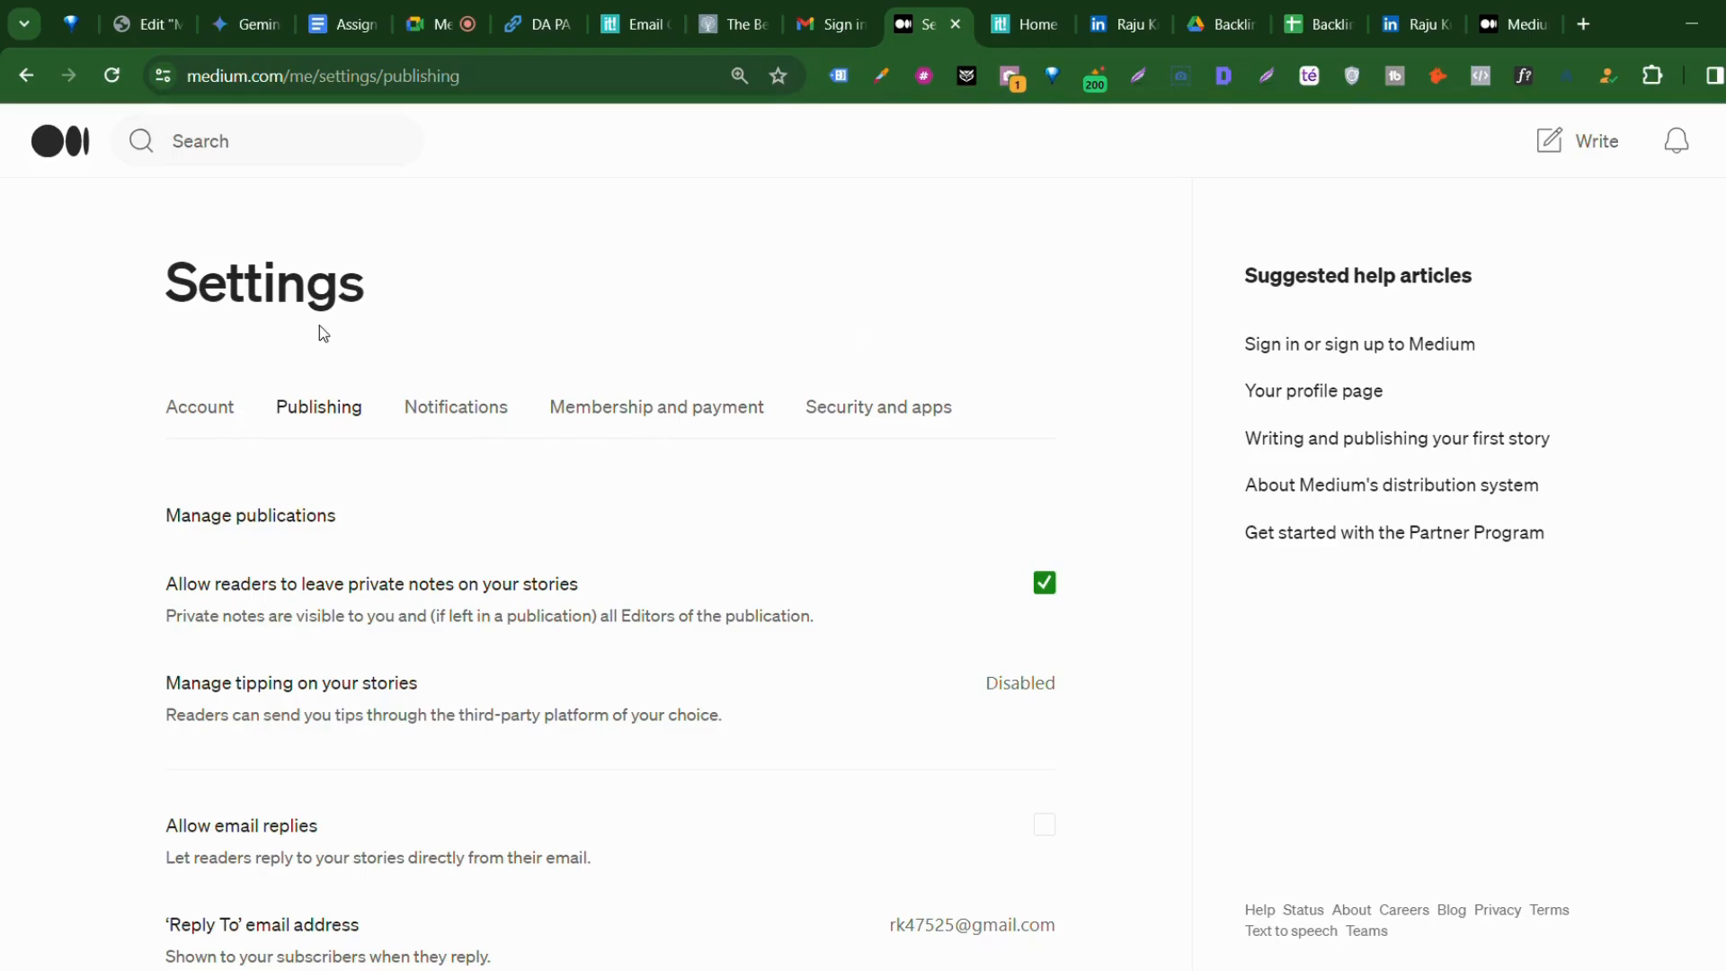
click(176, 419)
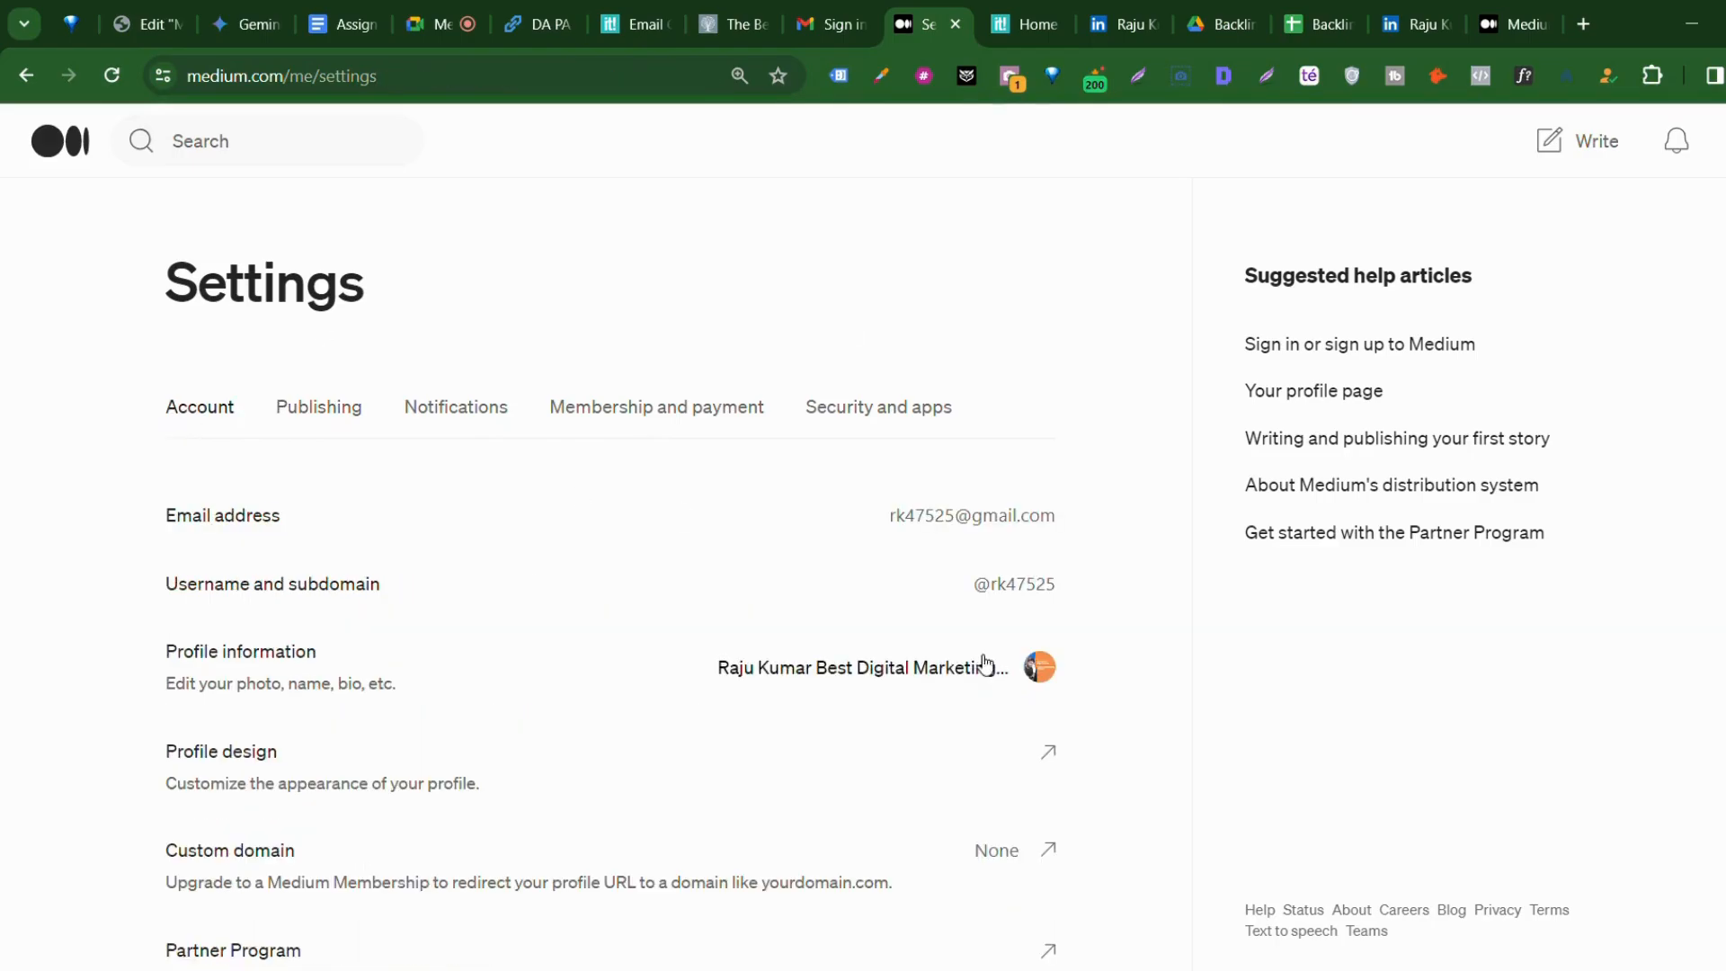
click(1014, 666)
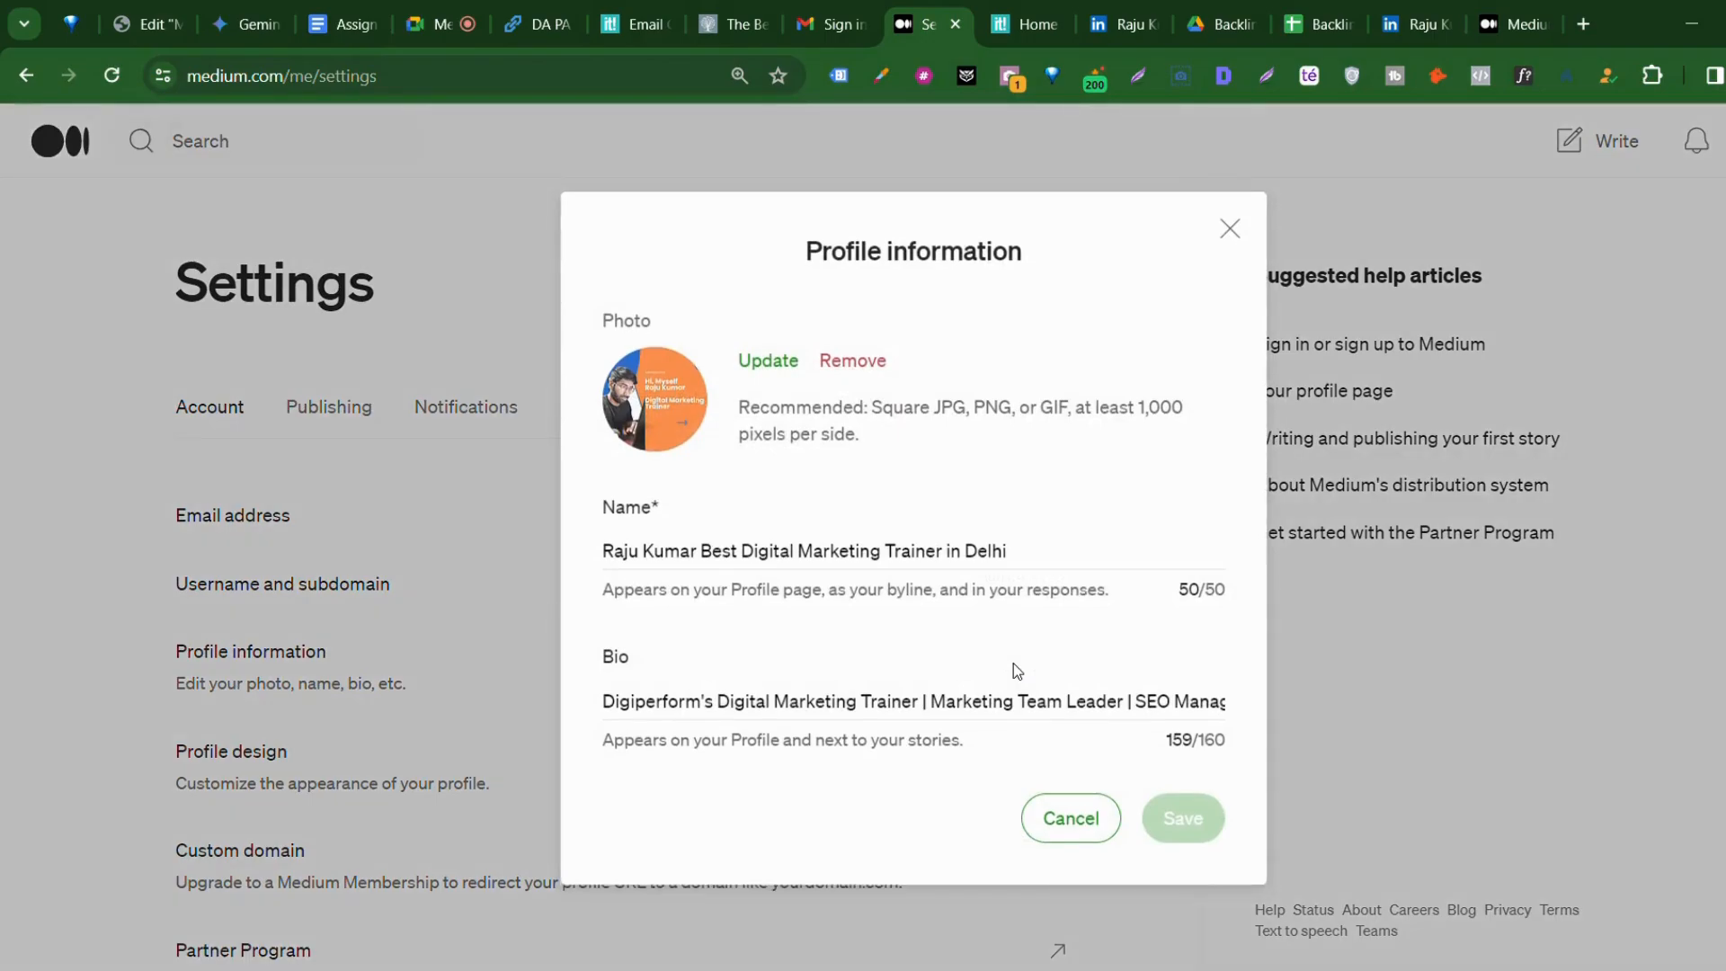
click(1059, 815)
scroll(526, 801, down, 1)
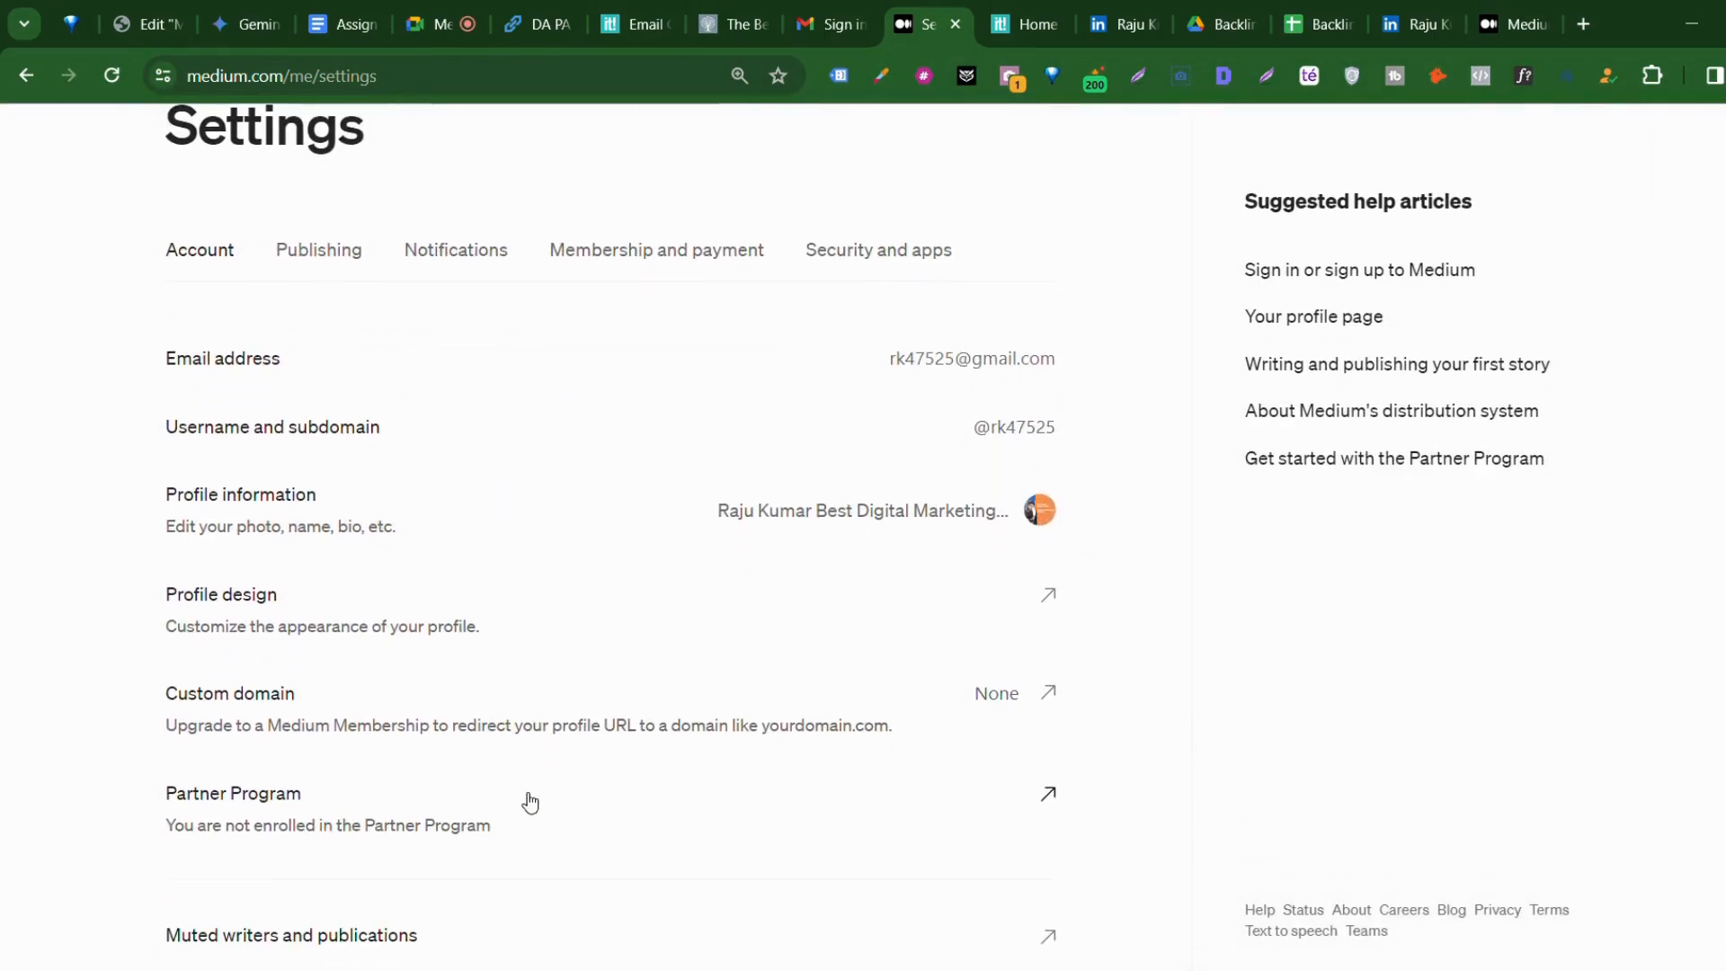
click(1052, 602)
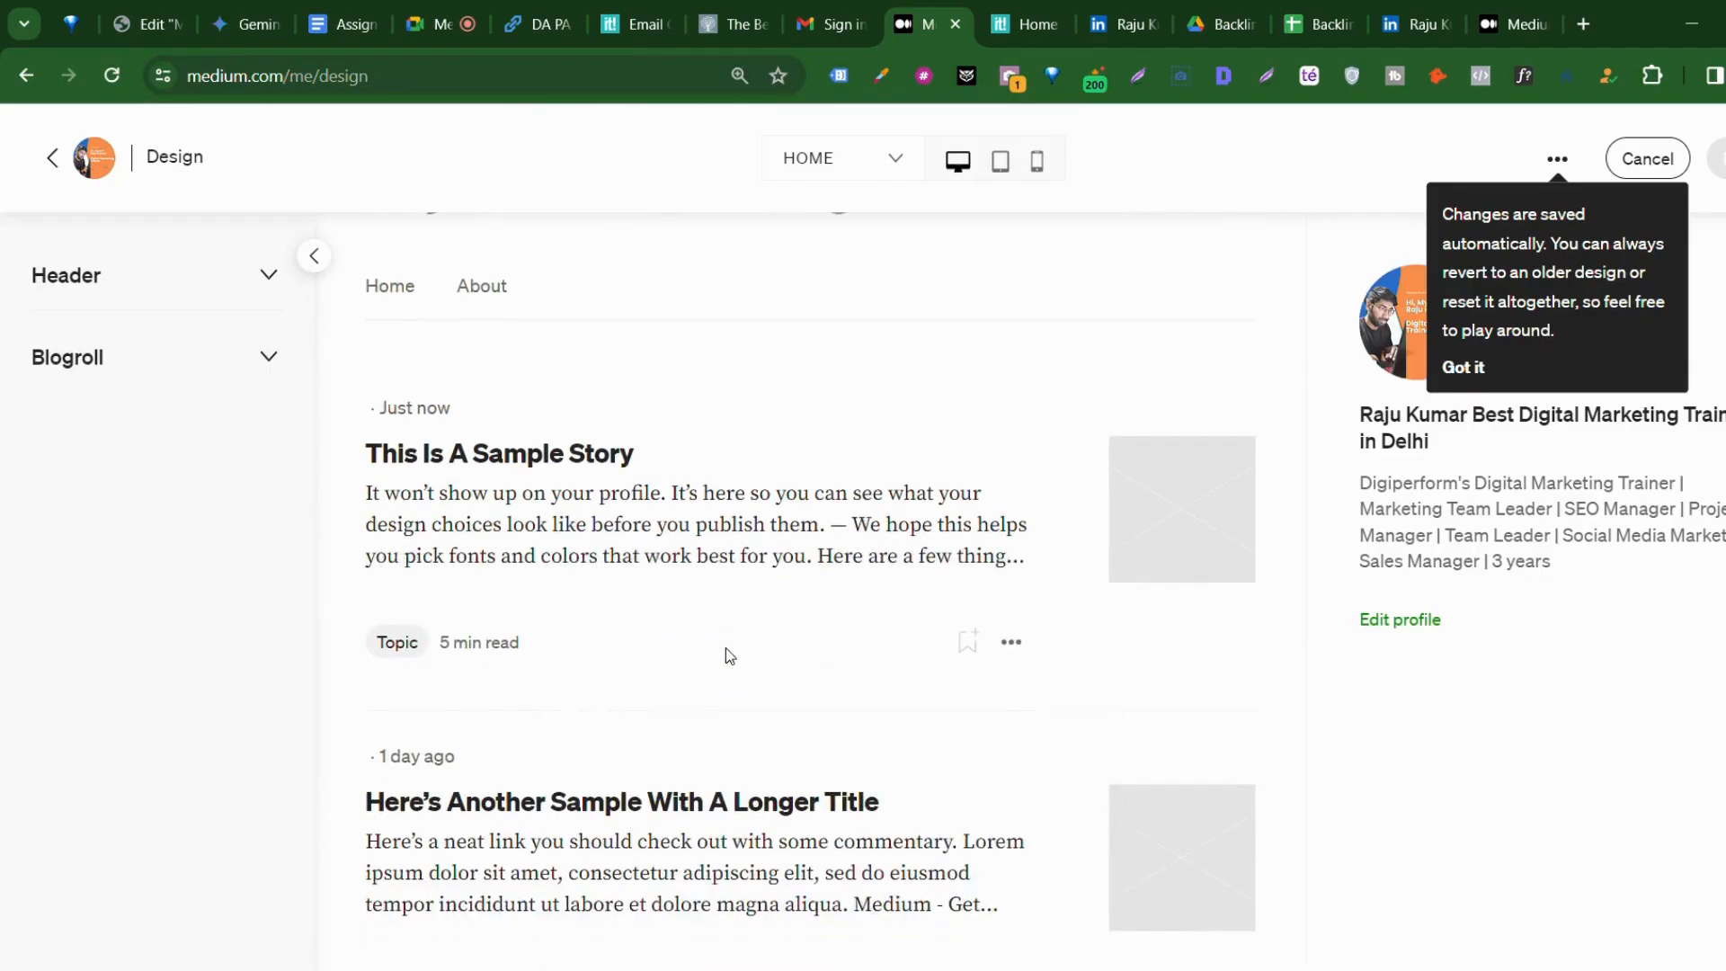
click(52, 157)
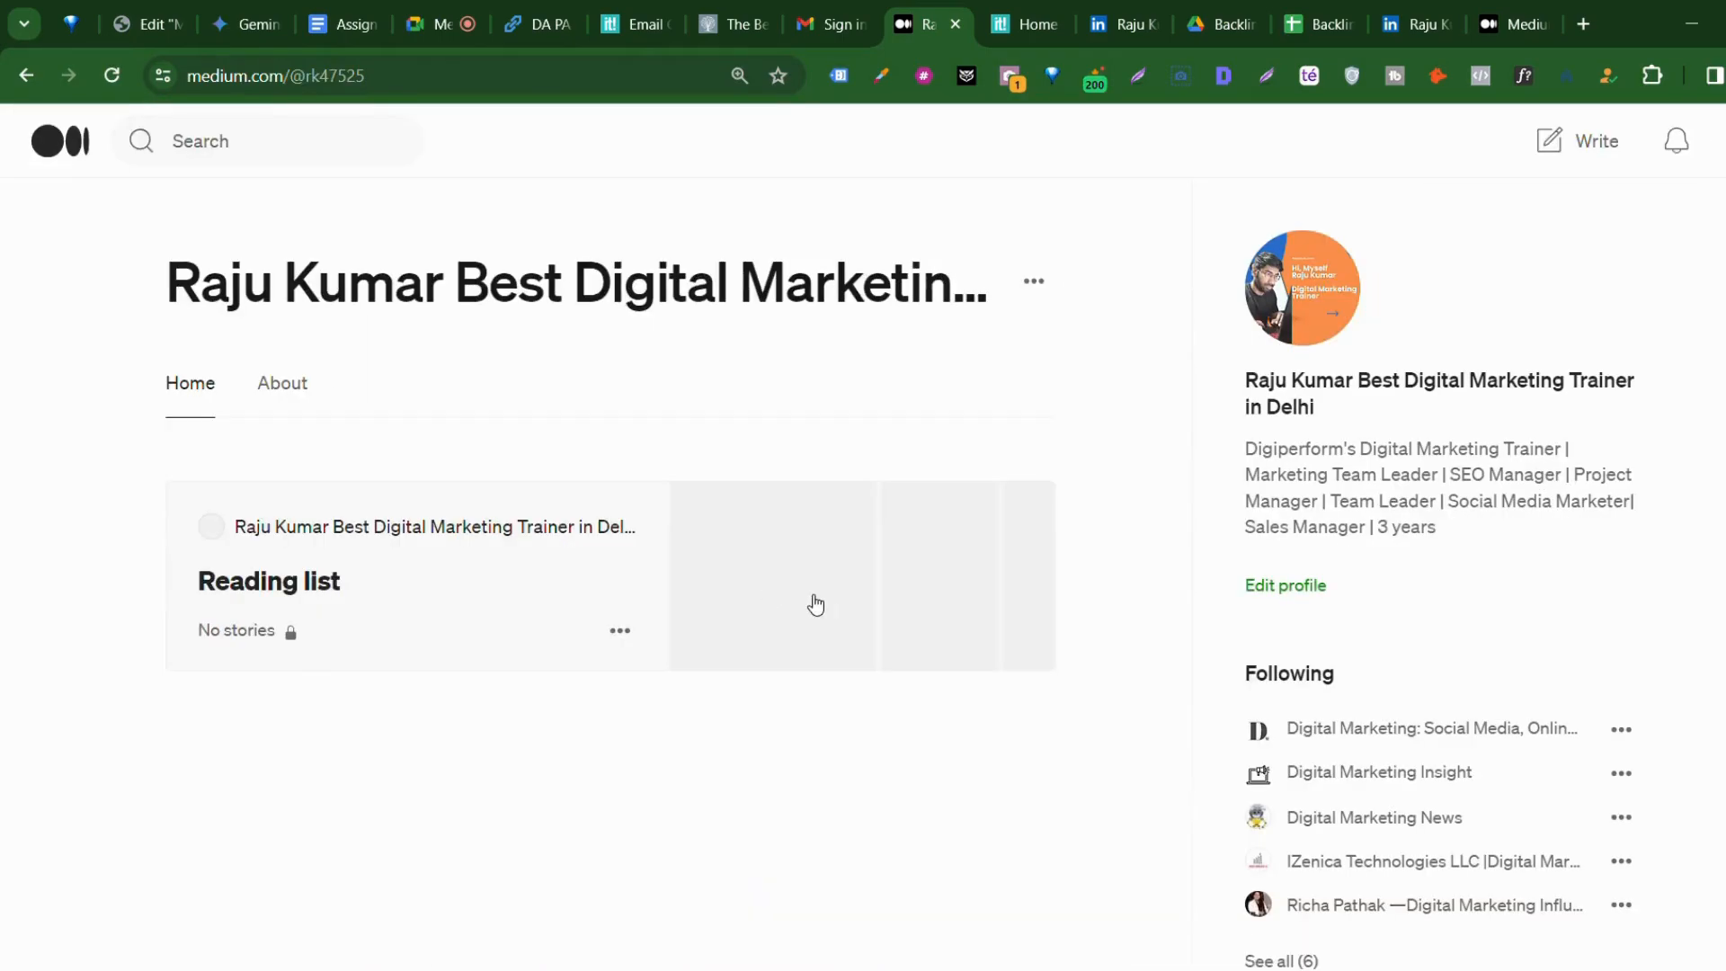
click(29, 79)
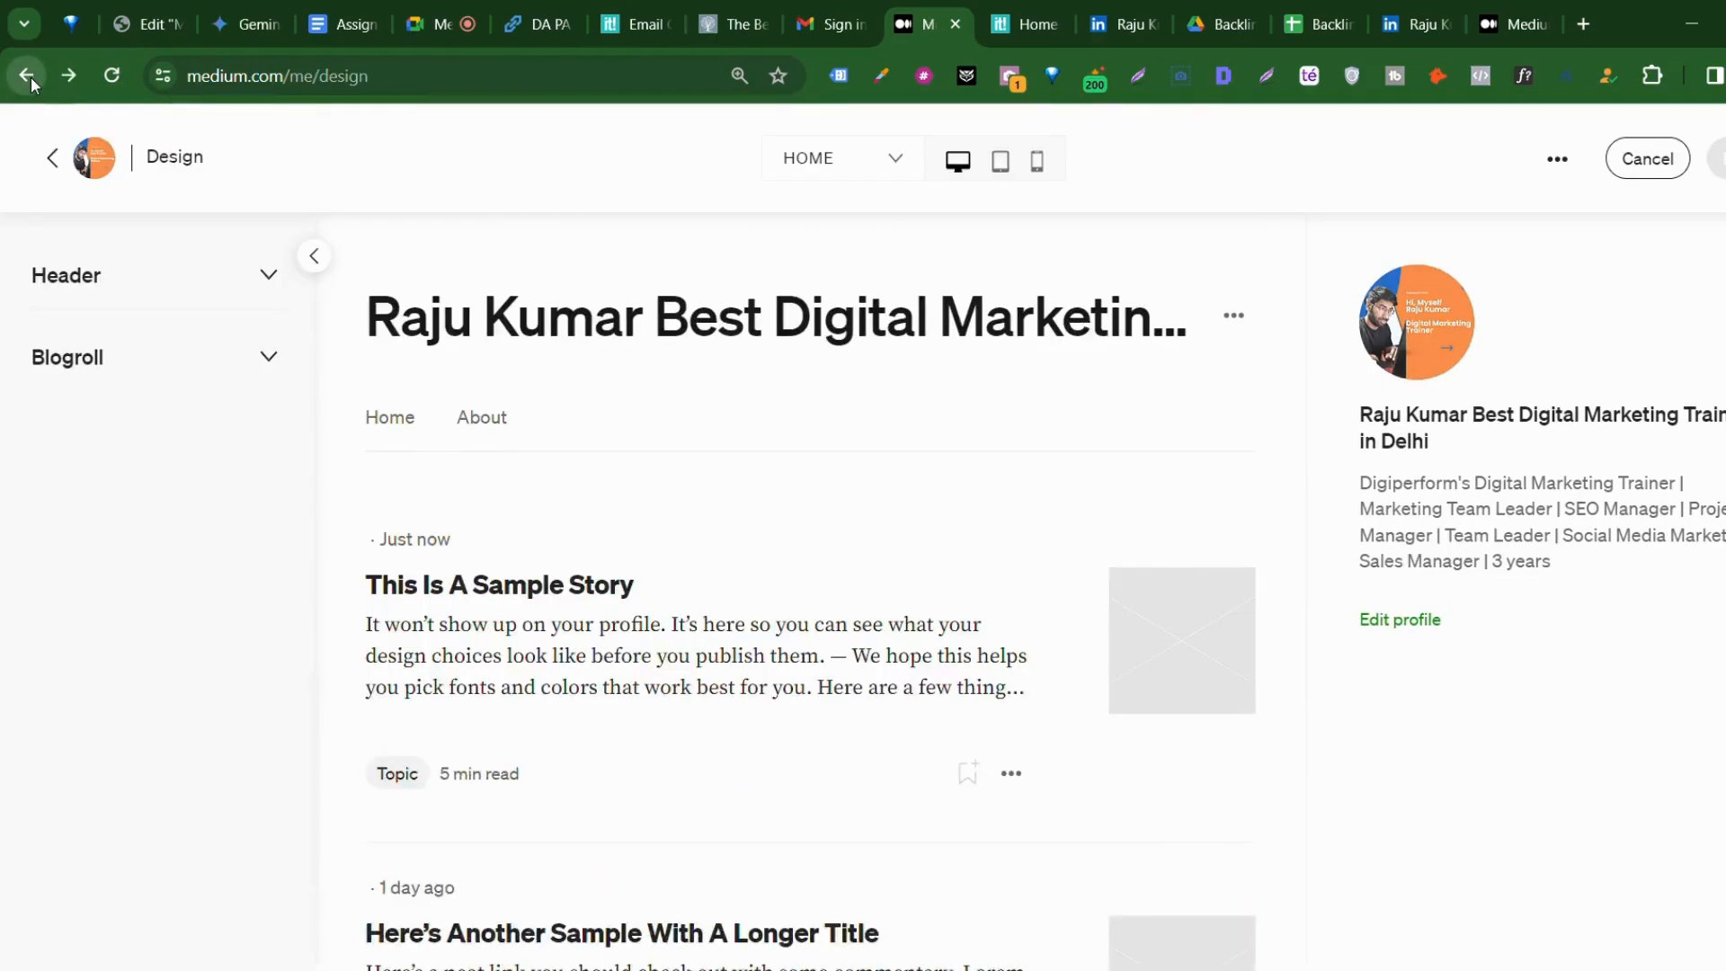
click(29, 77)
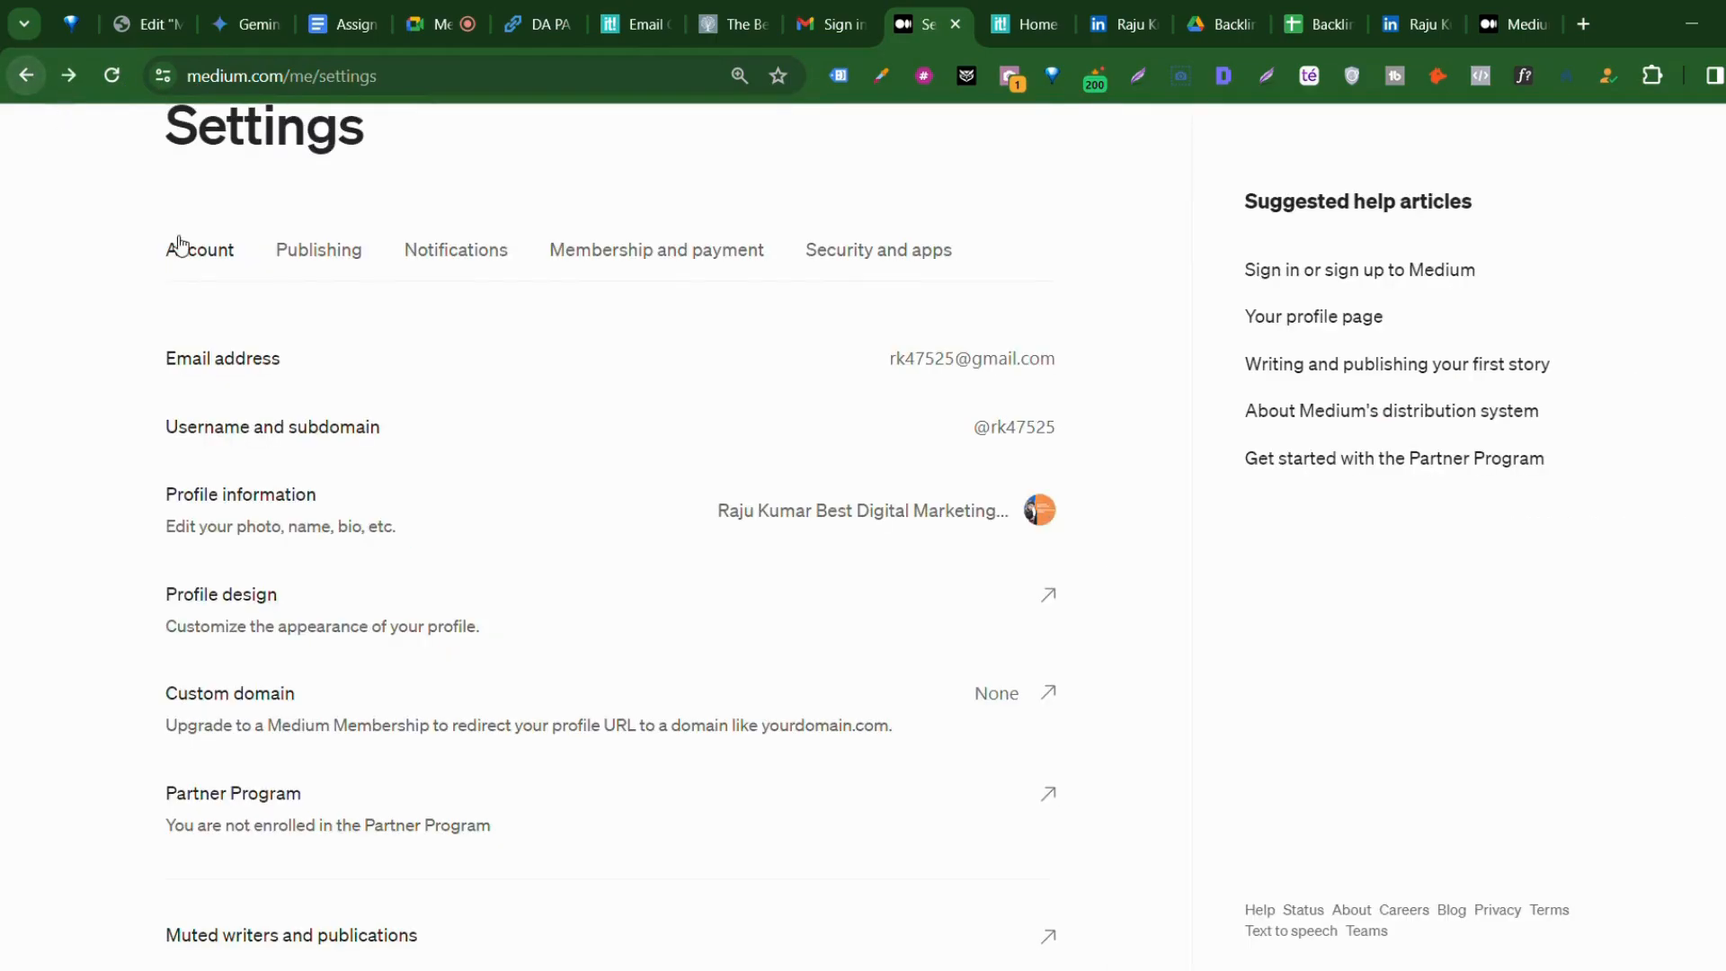
click(1054, 705)
scroll(650, 566, down, 3)
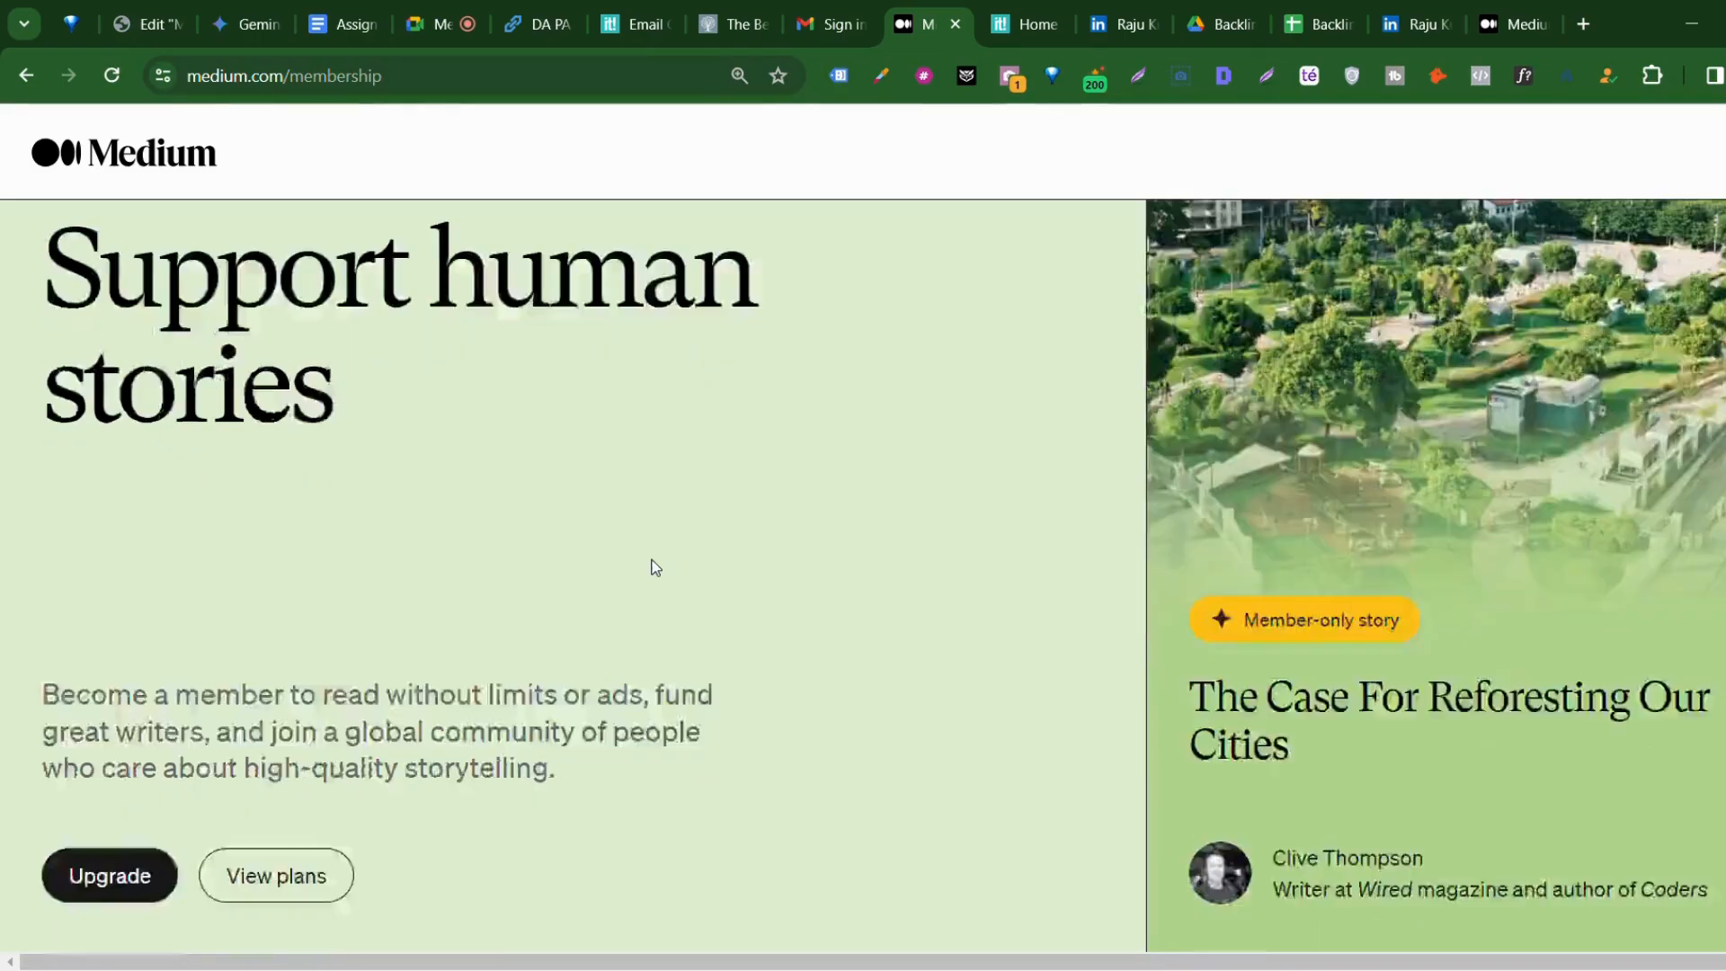
scroll(656, 566, down, 3)
scroll(656, 567, up, 4)
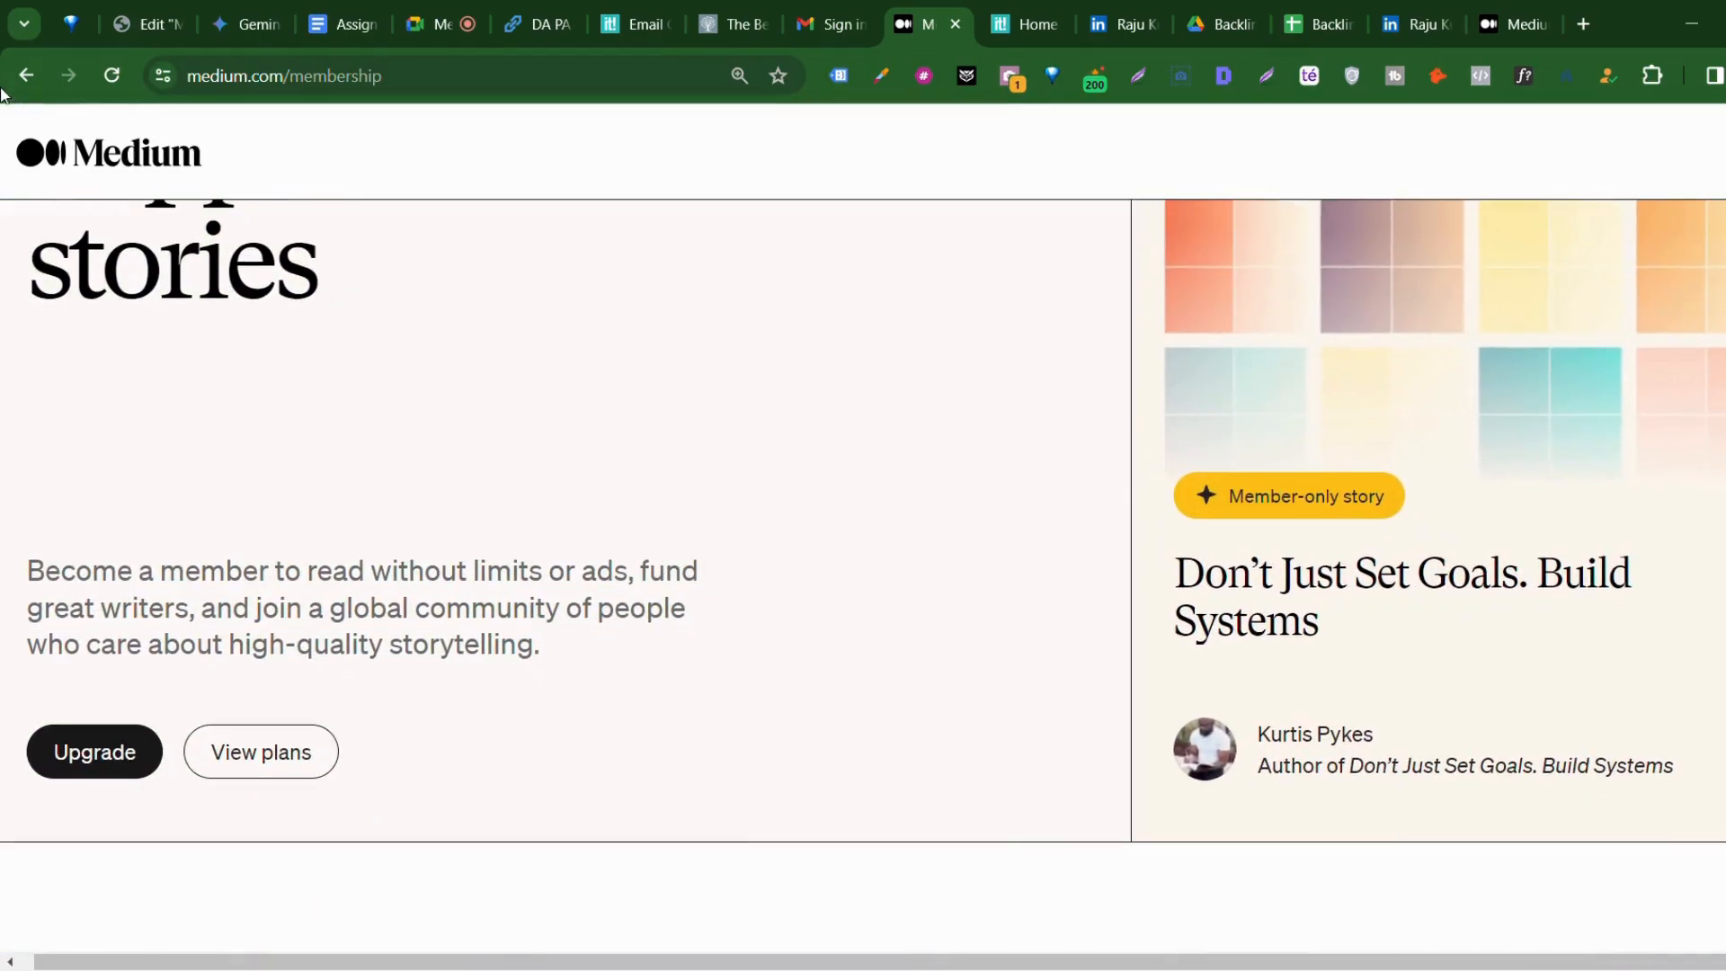
click(25, 75)
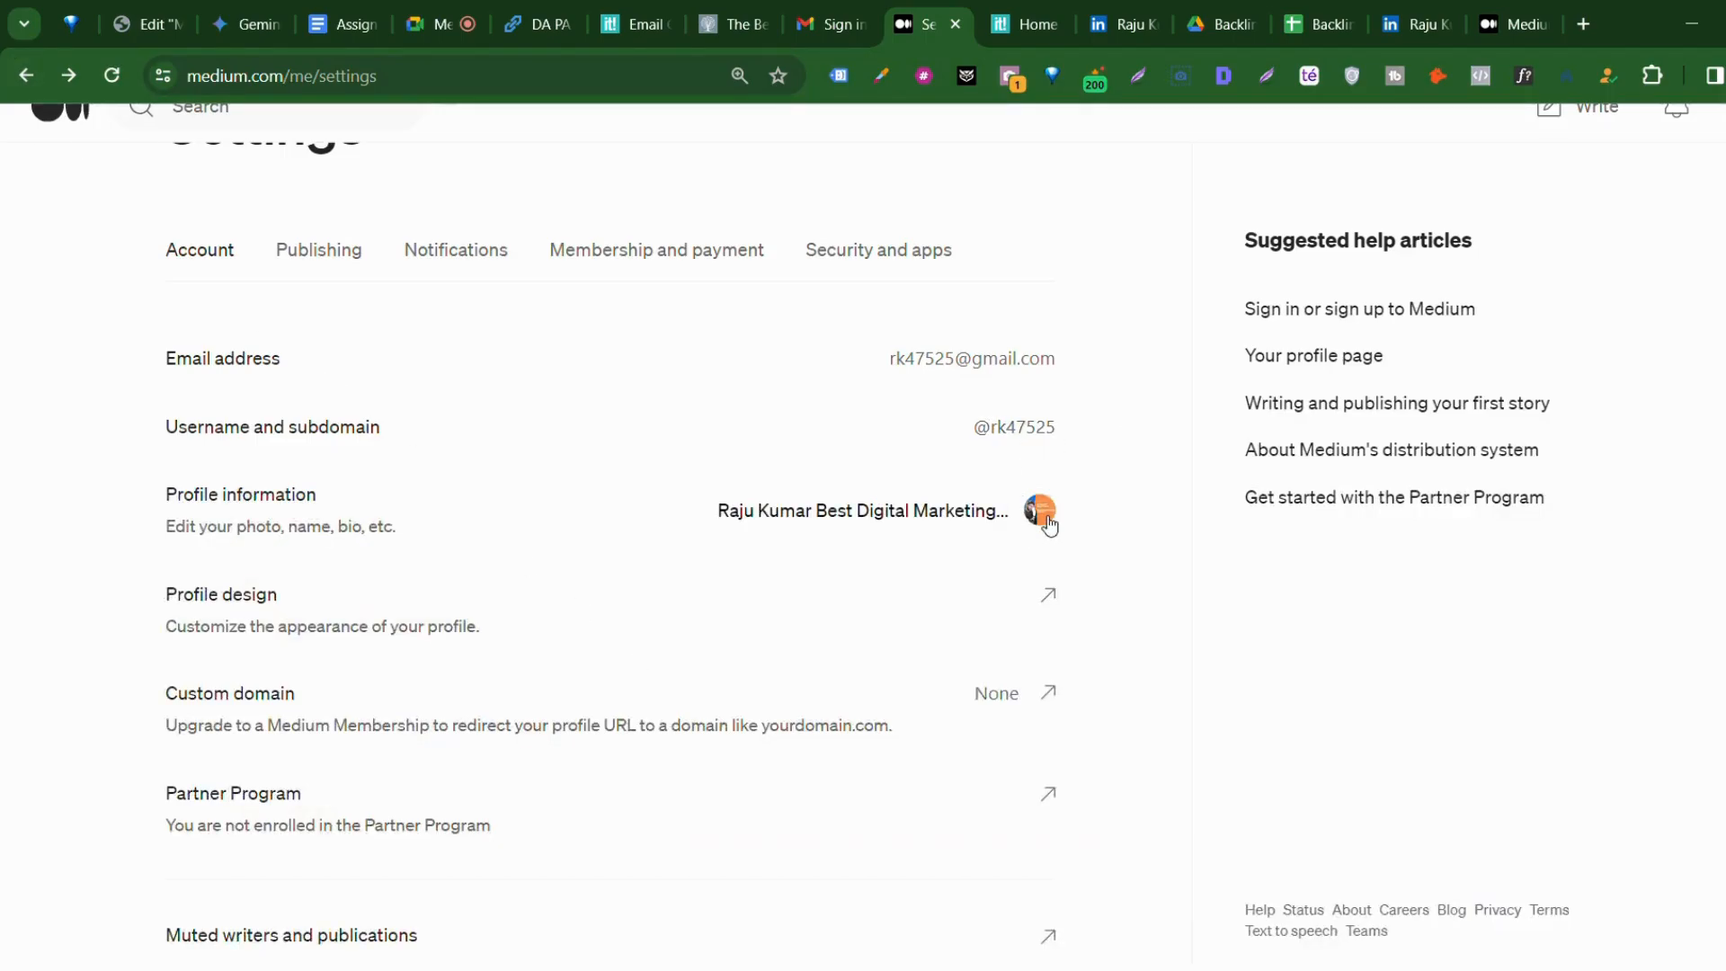
Step: Replace the old Medium username with a new handle of the person's name plus 'bestdigitalmarketing'
click(1009, 443)
drag(839, 448, 612, 444)
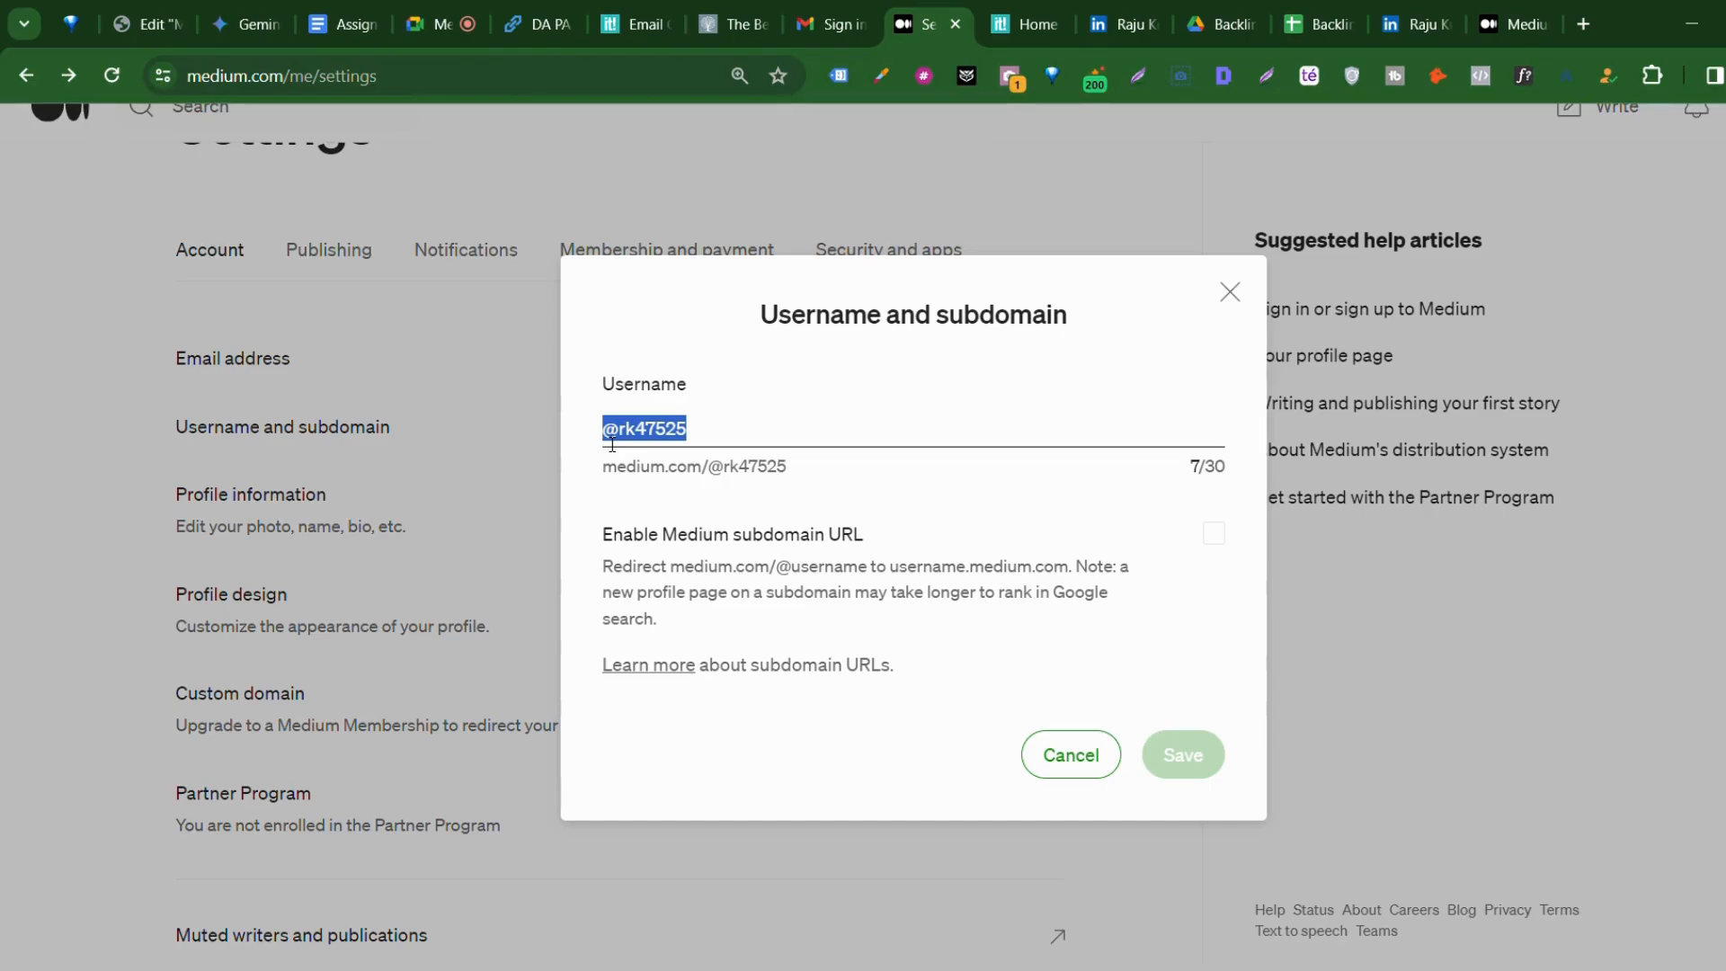
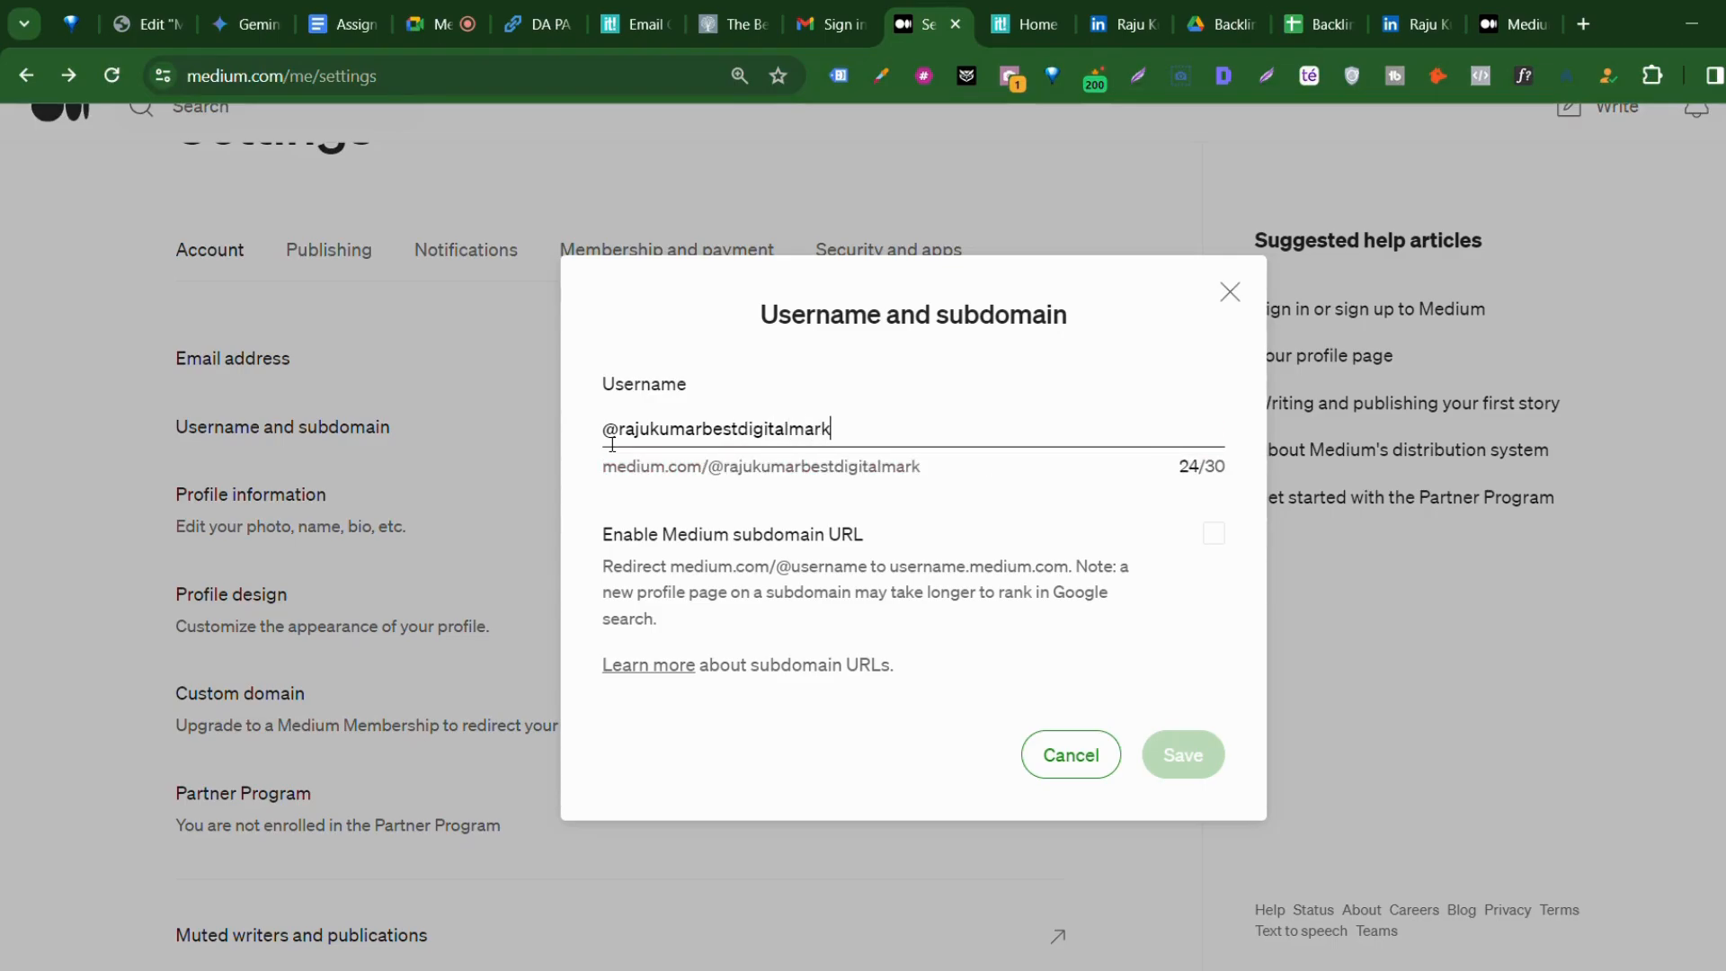
Step: Trim the handle to 25 characters ending in 'digitalmarketing' and save the username
key(BackSpace)
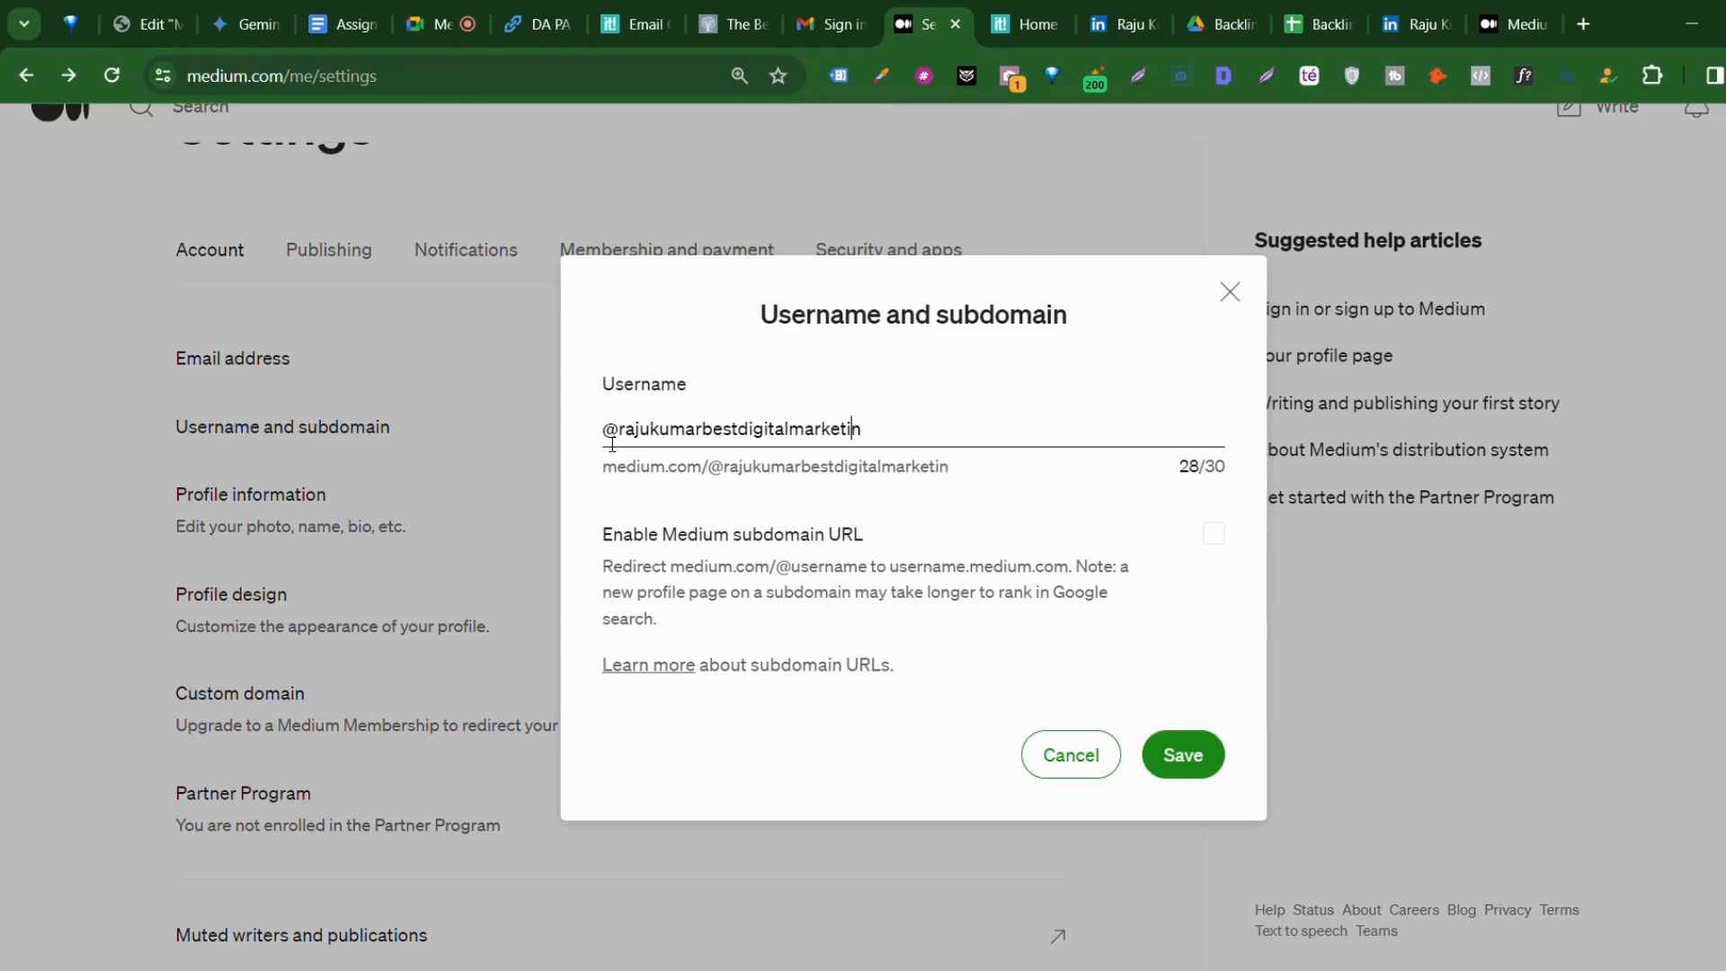
key(Left)
key(Left)
key(Left)
key(Left)
key(Left)
key(Left)
key(Left)
key(Left)
key(BackSpace)
key(BackSpace)
key(BackSpace)
key(BackSpace)
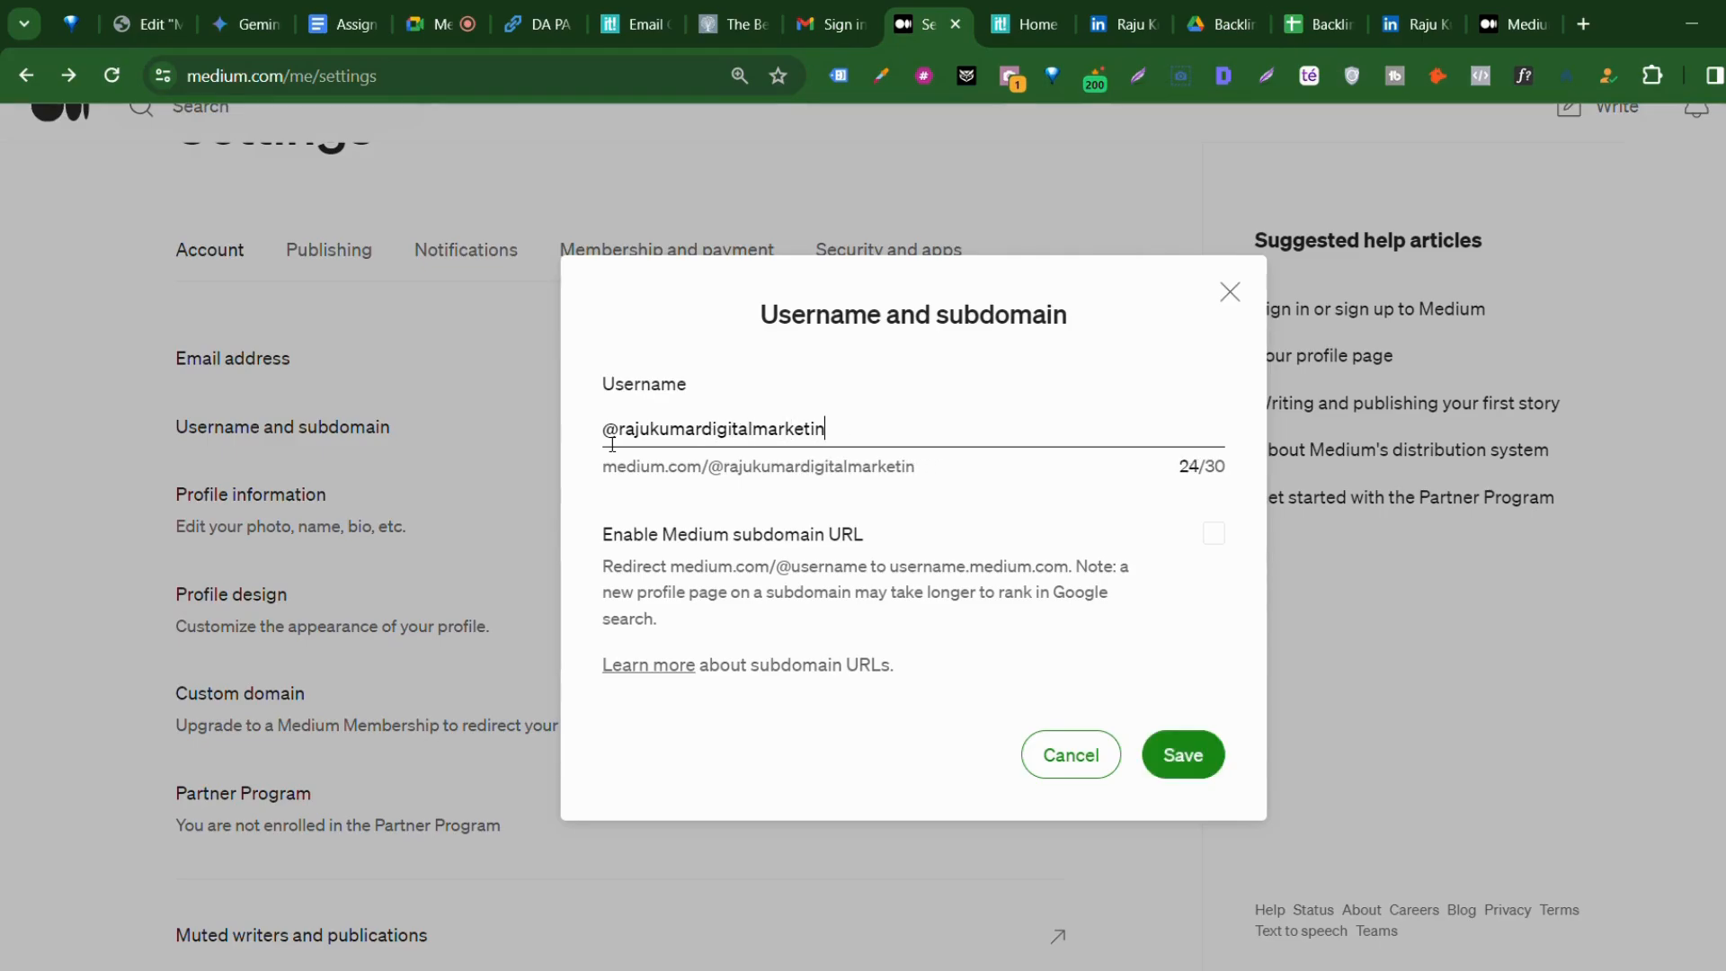
text(gtrainer)
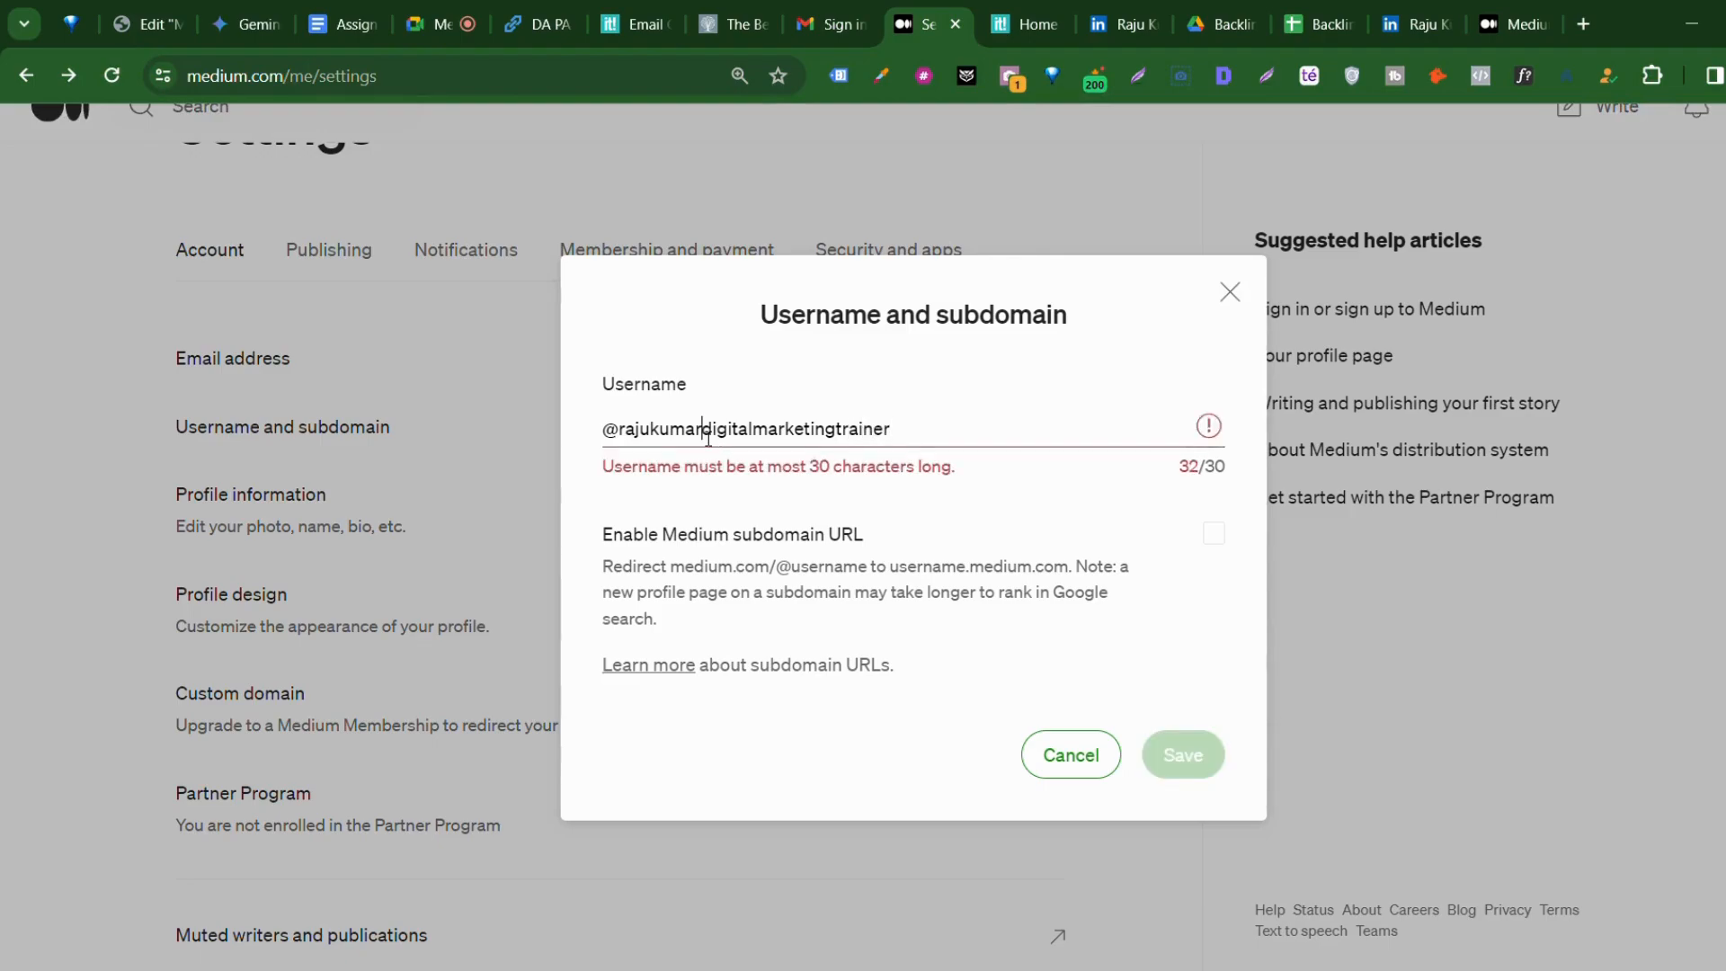
key(shift+Left)
drag(923, 435, 836, 435)
key(BackSpace)
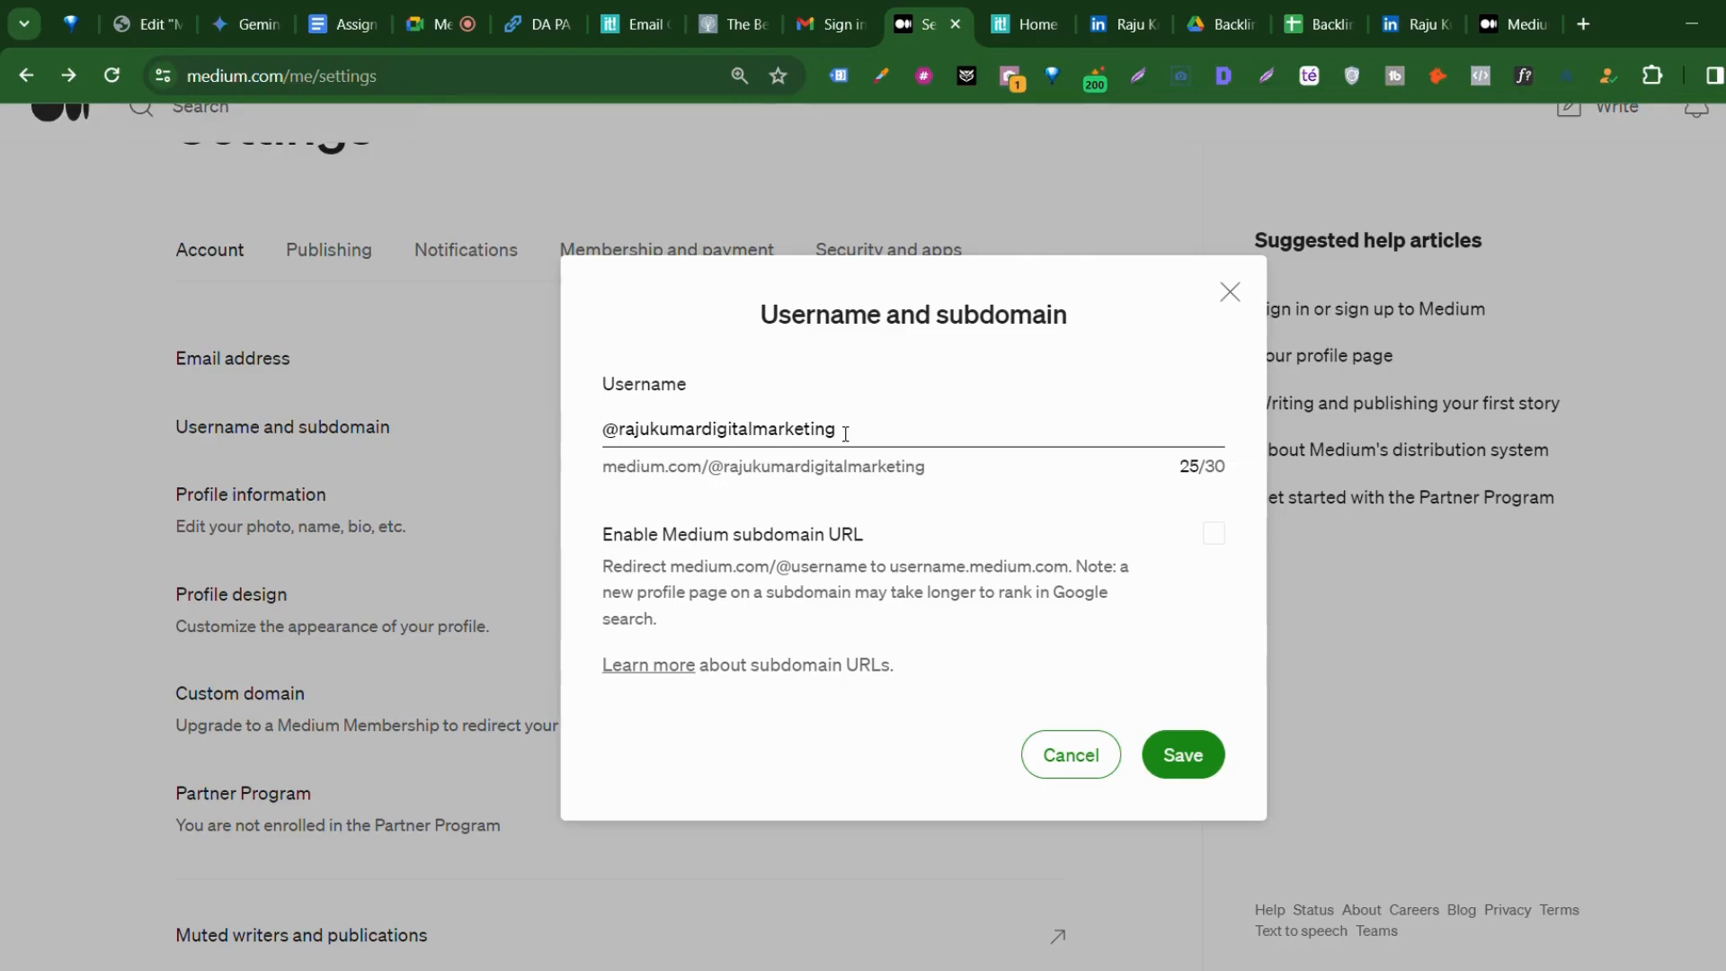
click(1175, 762)
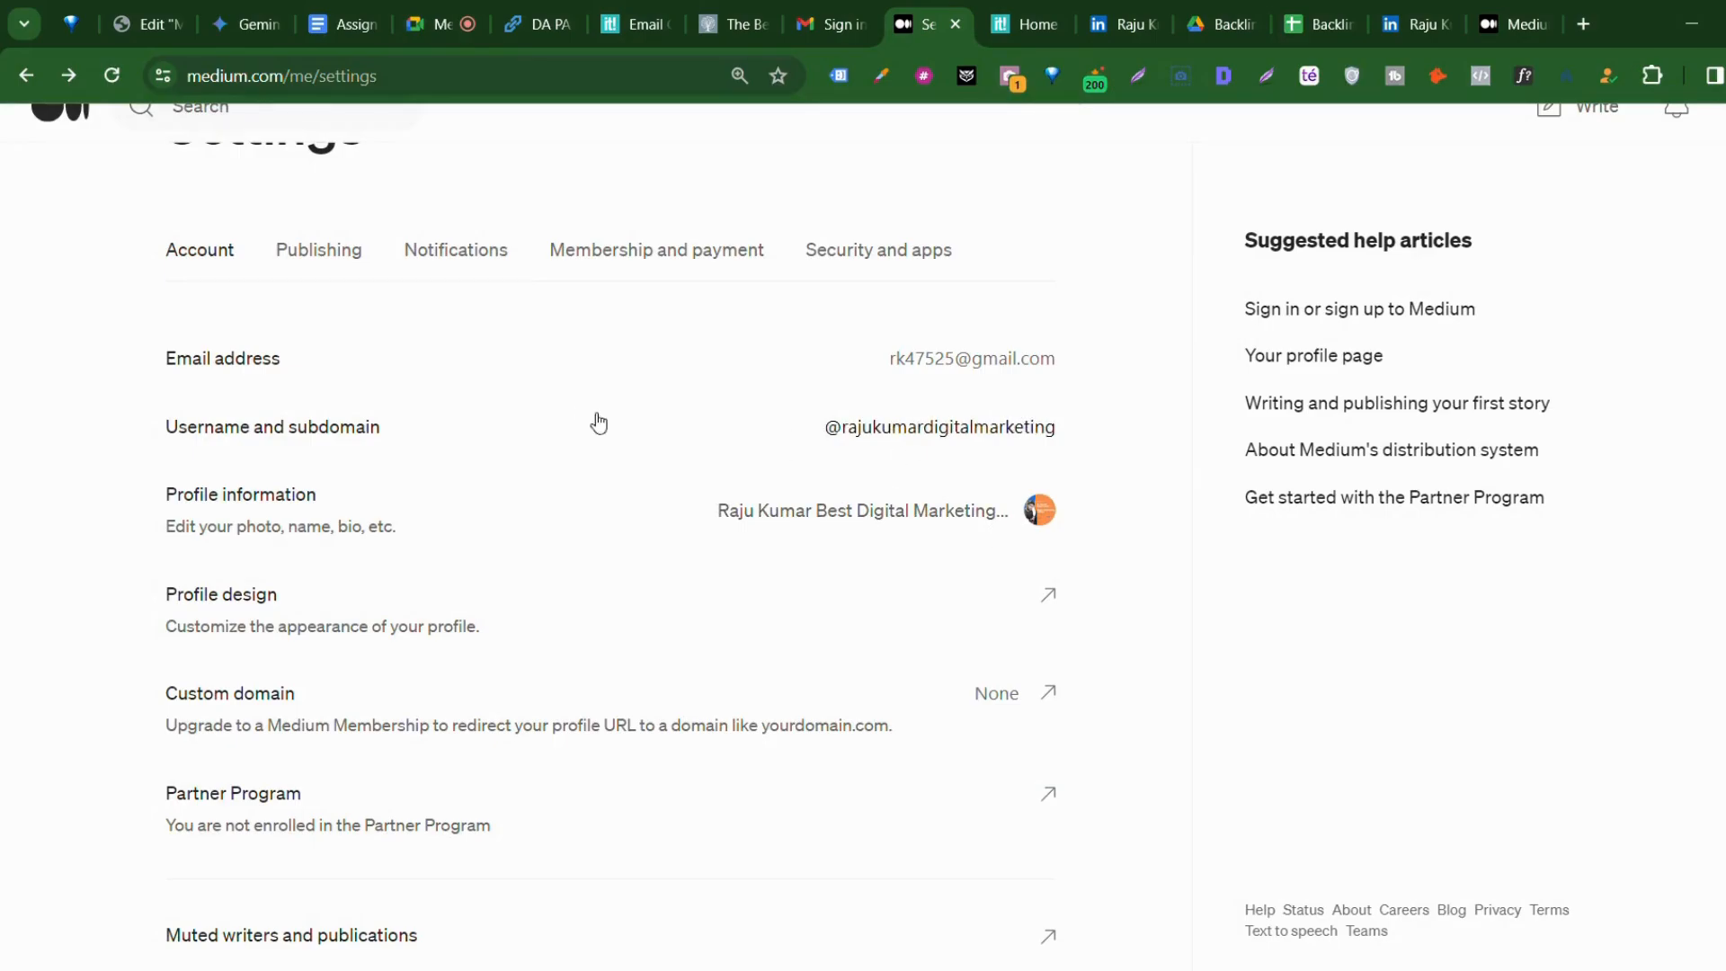
Step: Open the Medium public profile under the new username and copy its web address
scroll(654, 492, up, 2)
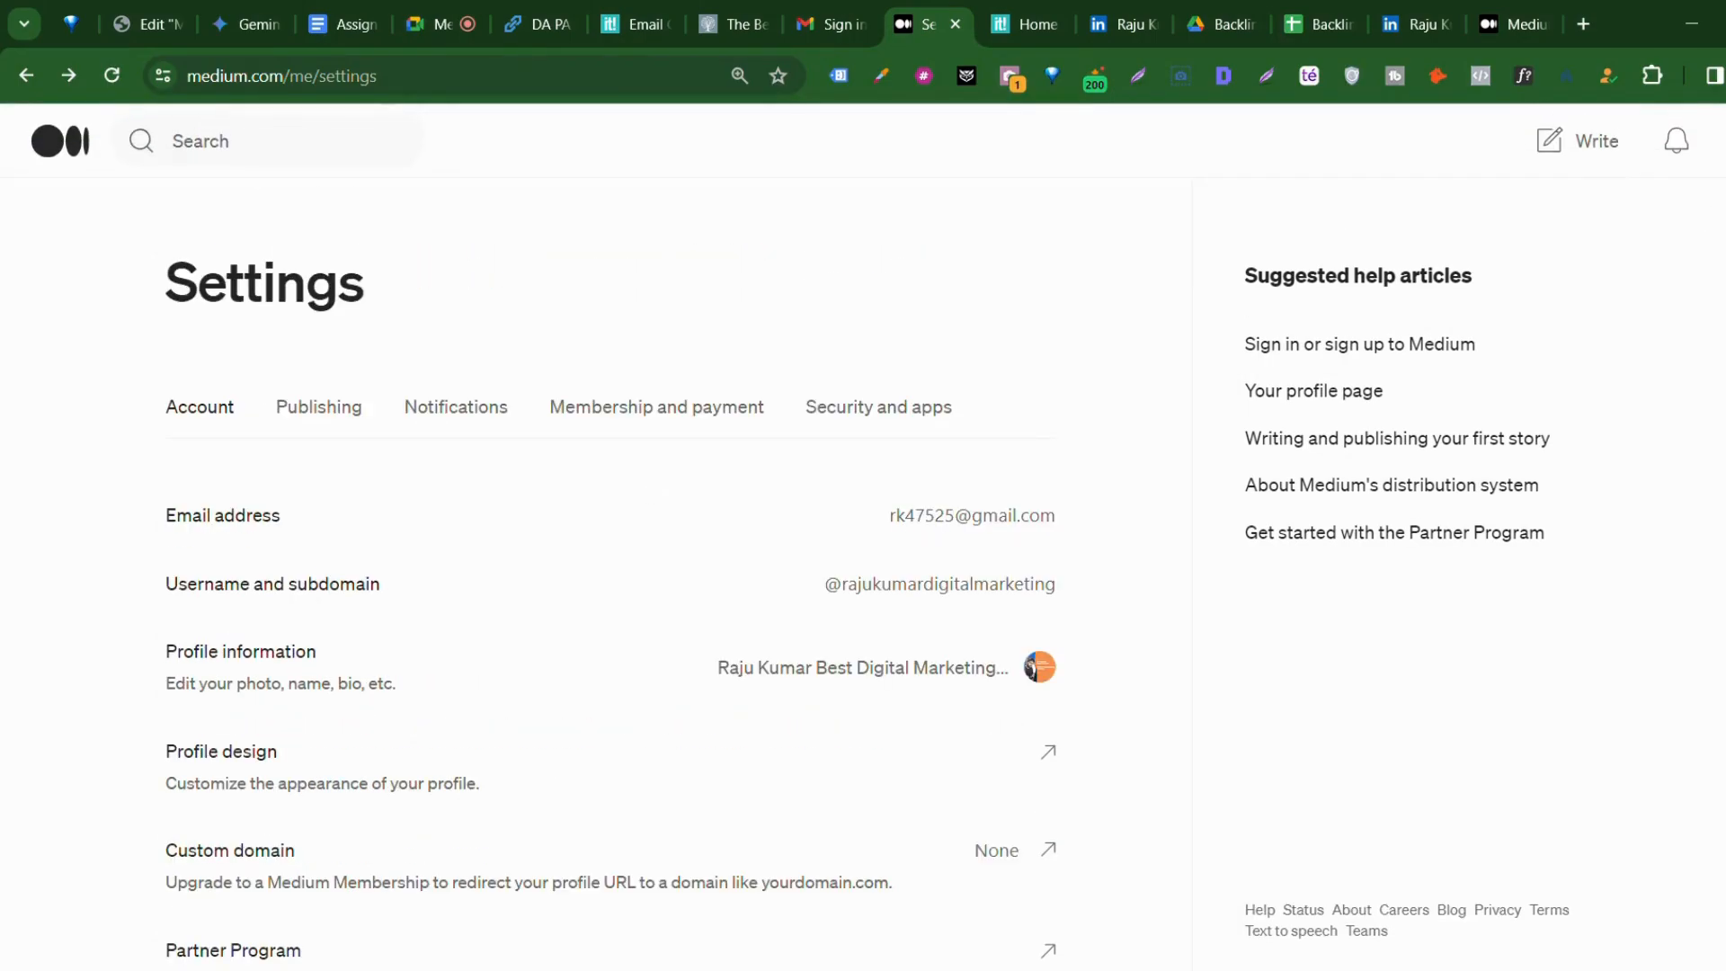
click(1719, 141)
click(1579, 231)
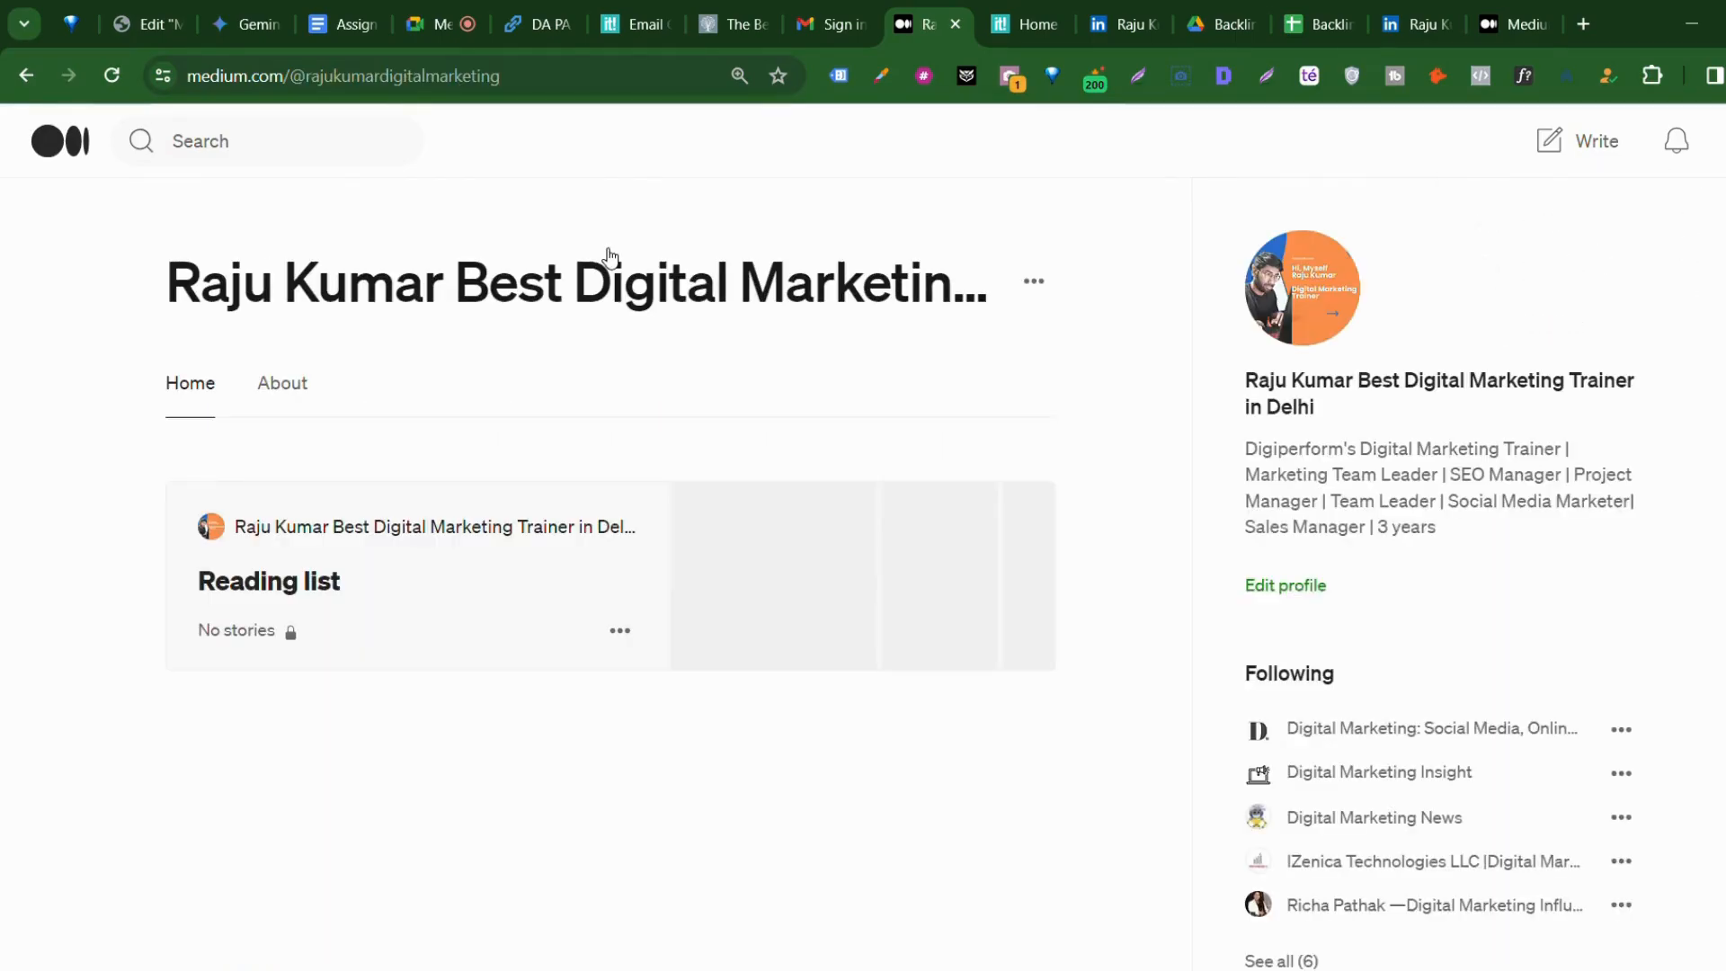
scroll(894, 420, down, 2)
scroll(892, 420, up, 2)
click(542, 87)
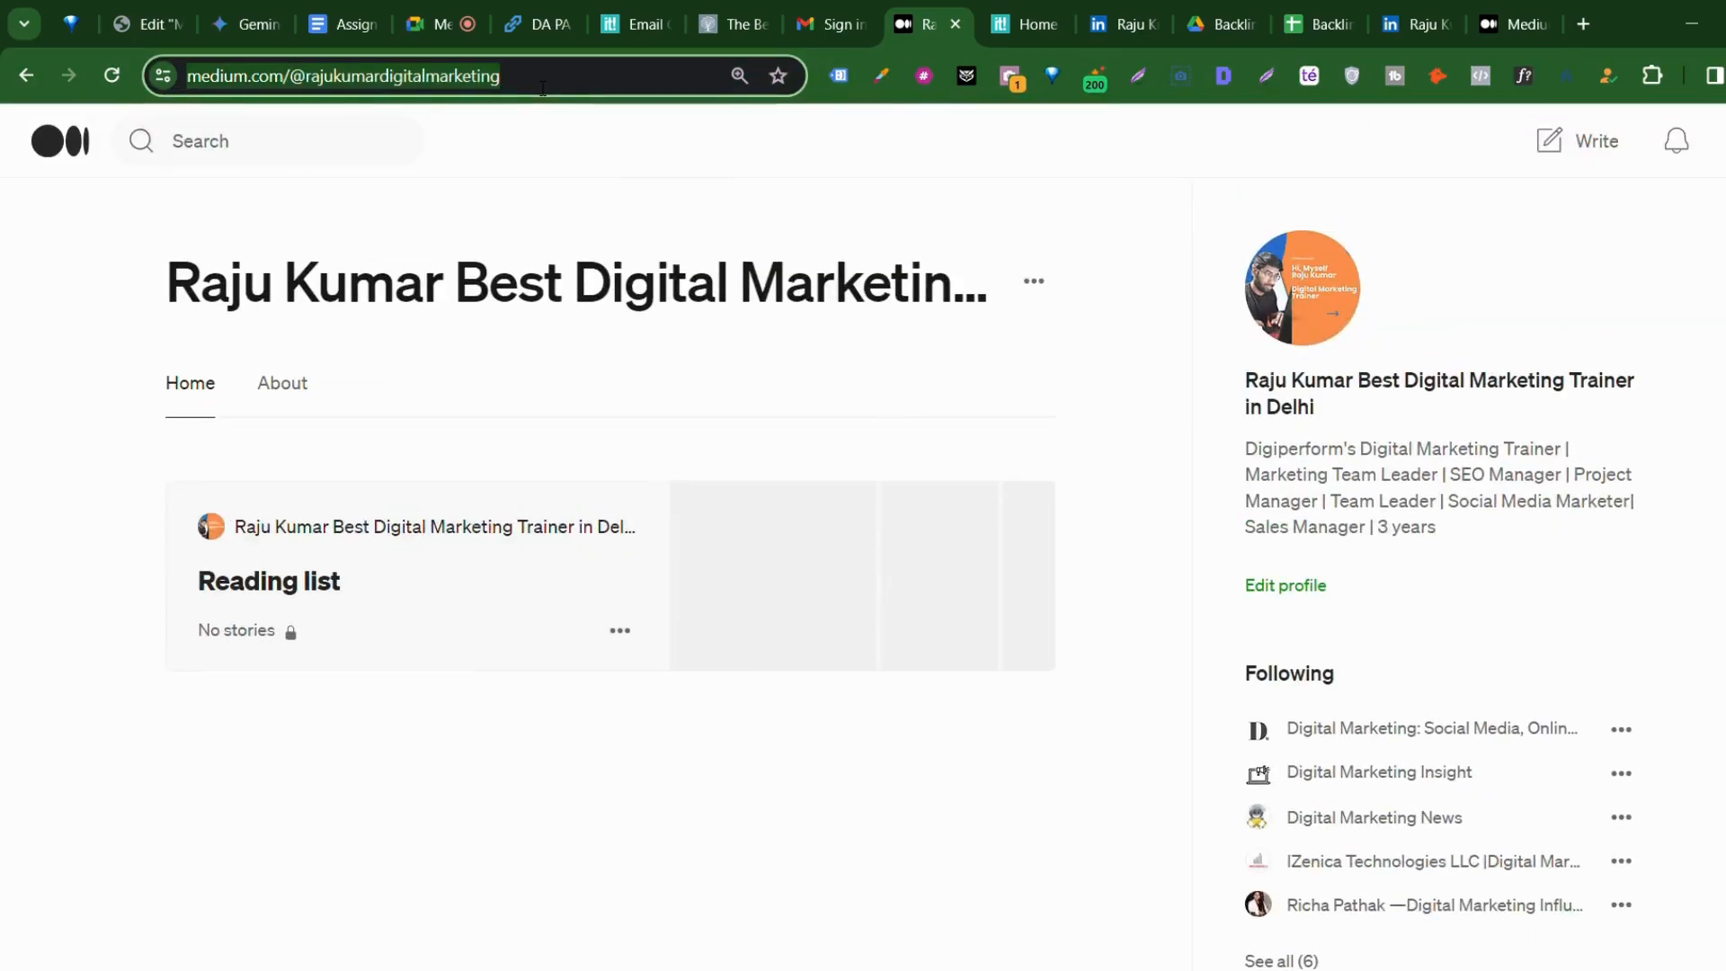
click(1324, 5)
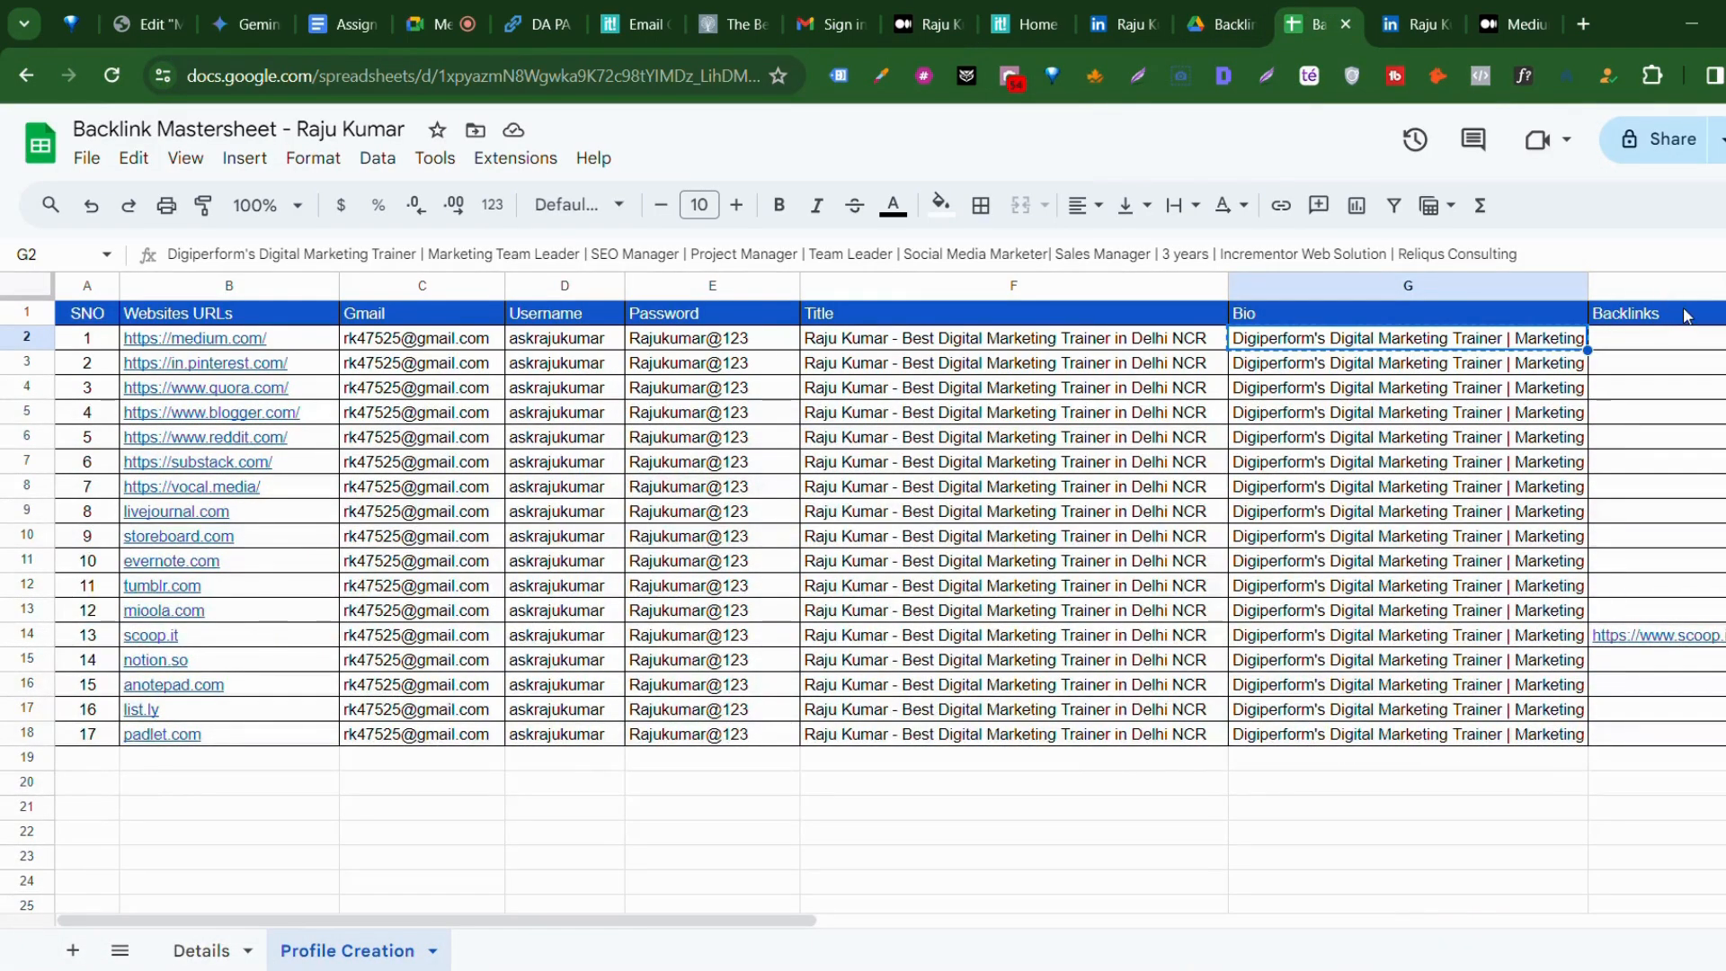
Step: Paste the Medium profile URL into H2 and copy Live from I14 into status cell I2
click(1690, 342)
key(ctrl+v)
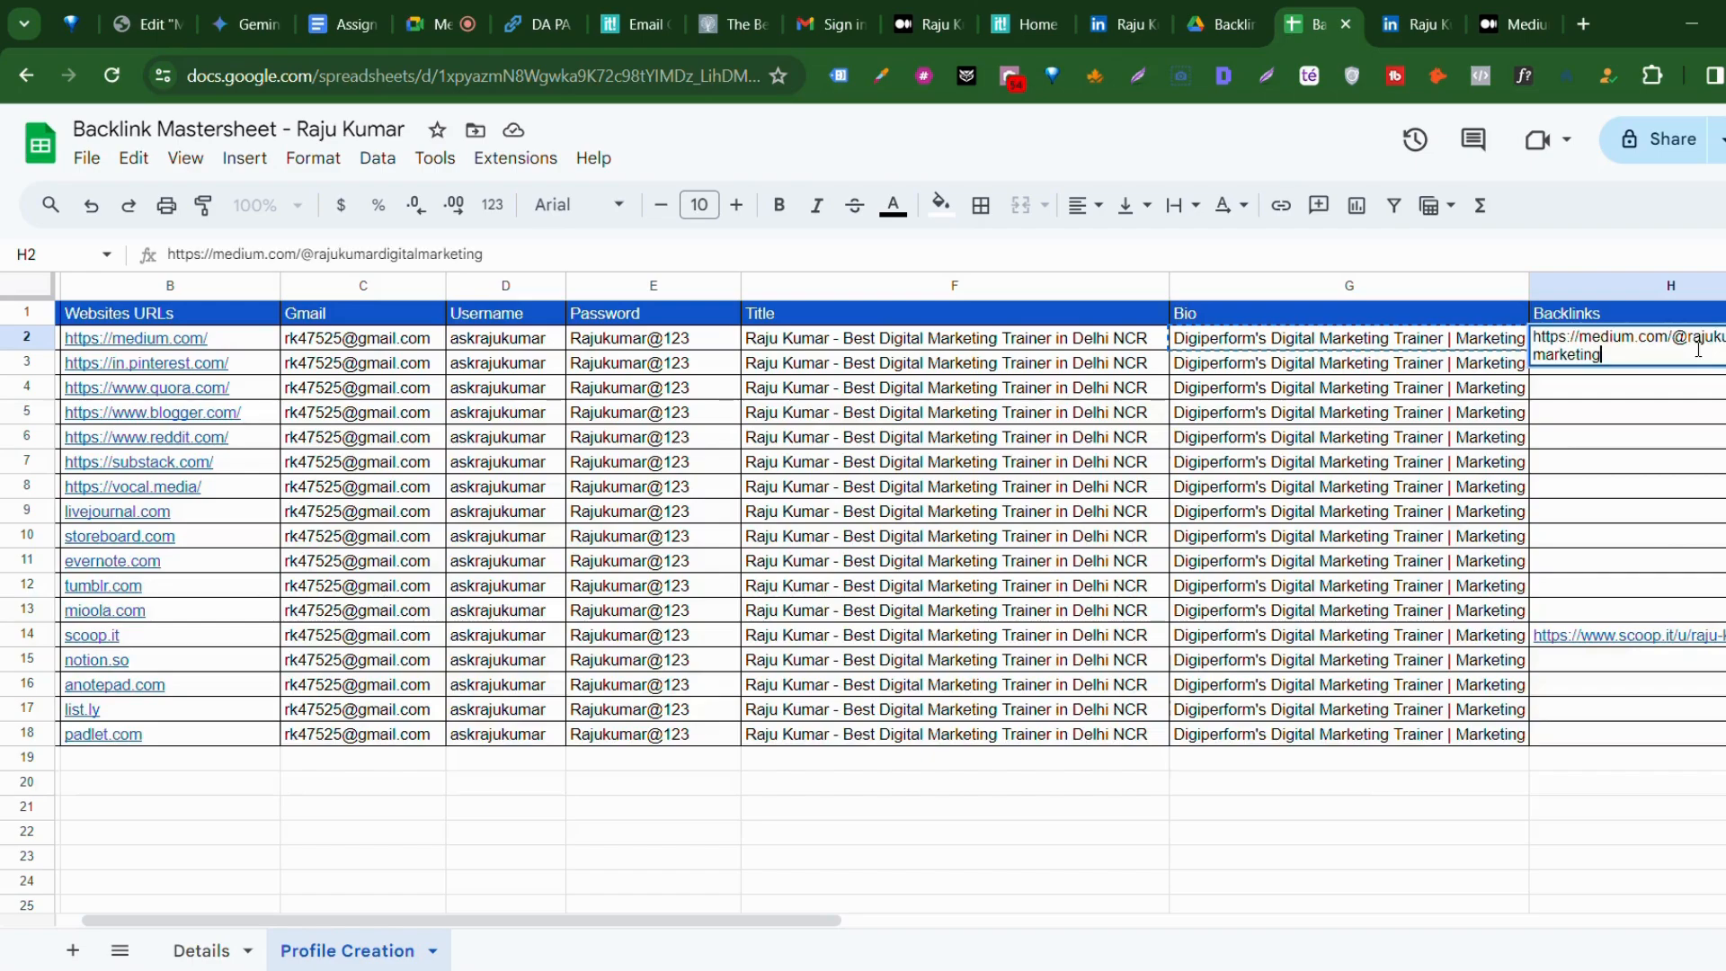
click(1664, 508)
scroll(1526, 529, right, 3)
scroll(1525, 528, right, 5)
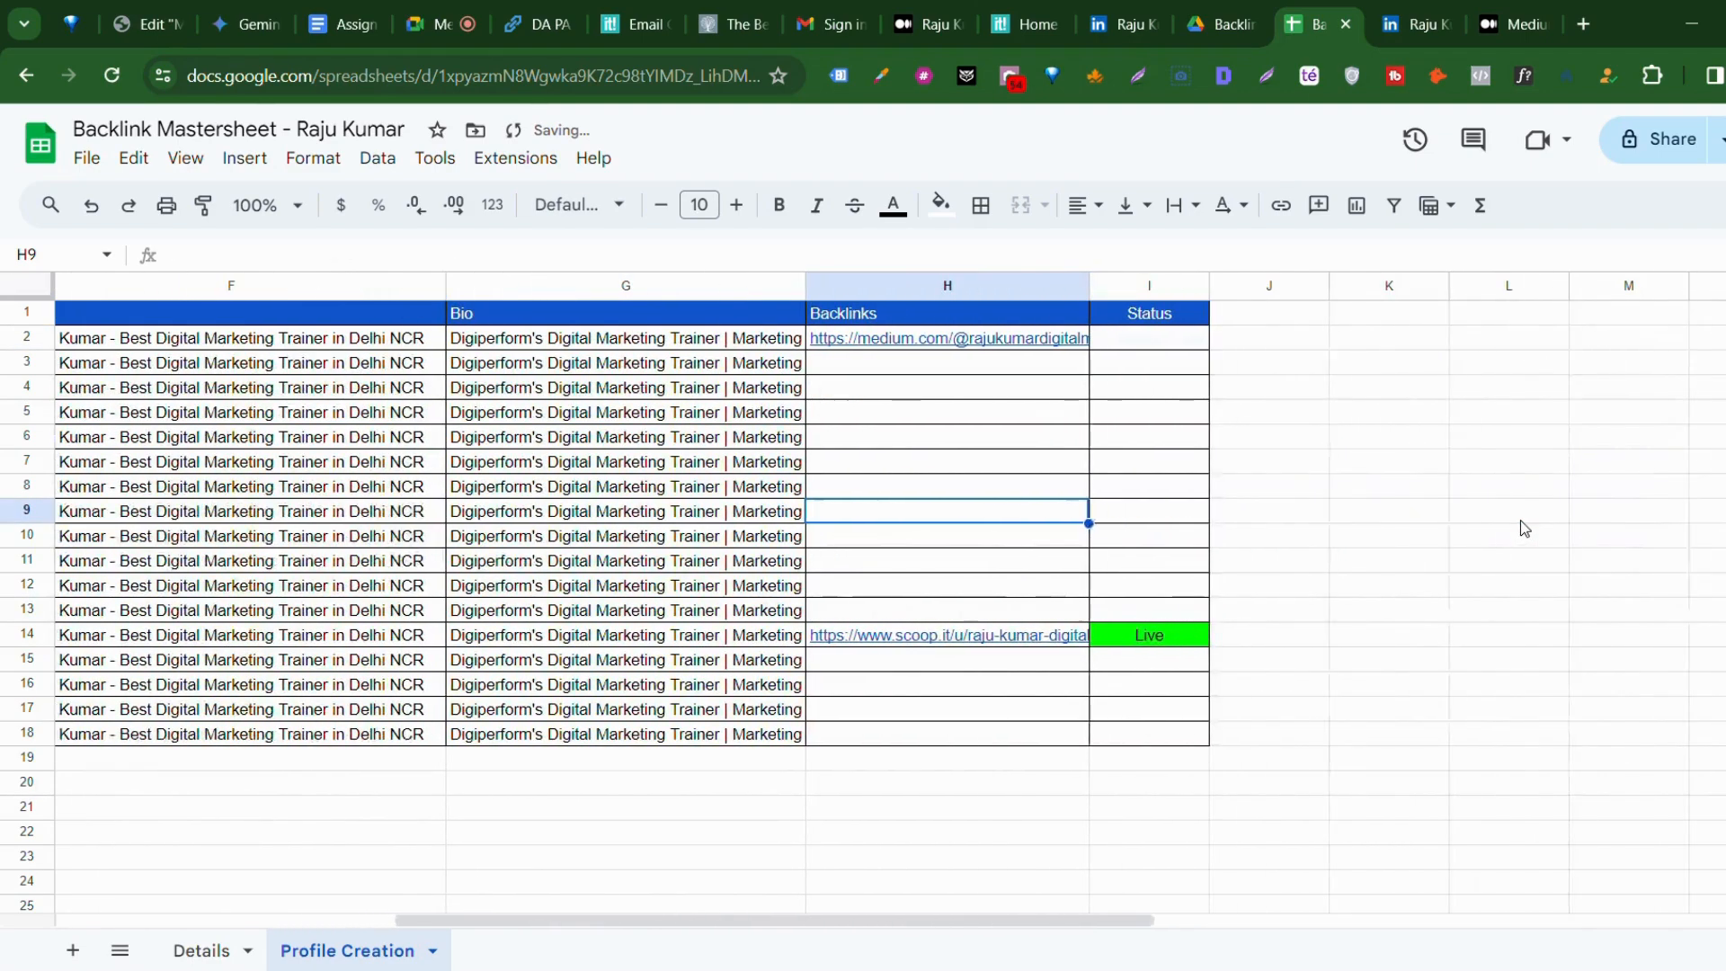
click(1116, 640)
key(ctrl+c)
click(1118, 347)
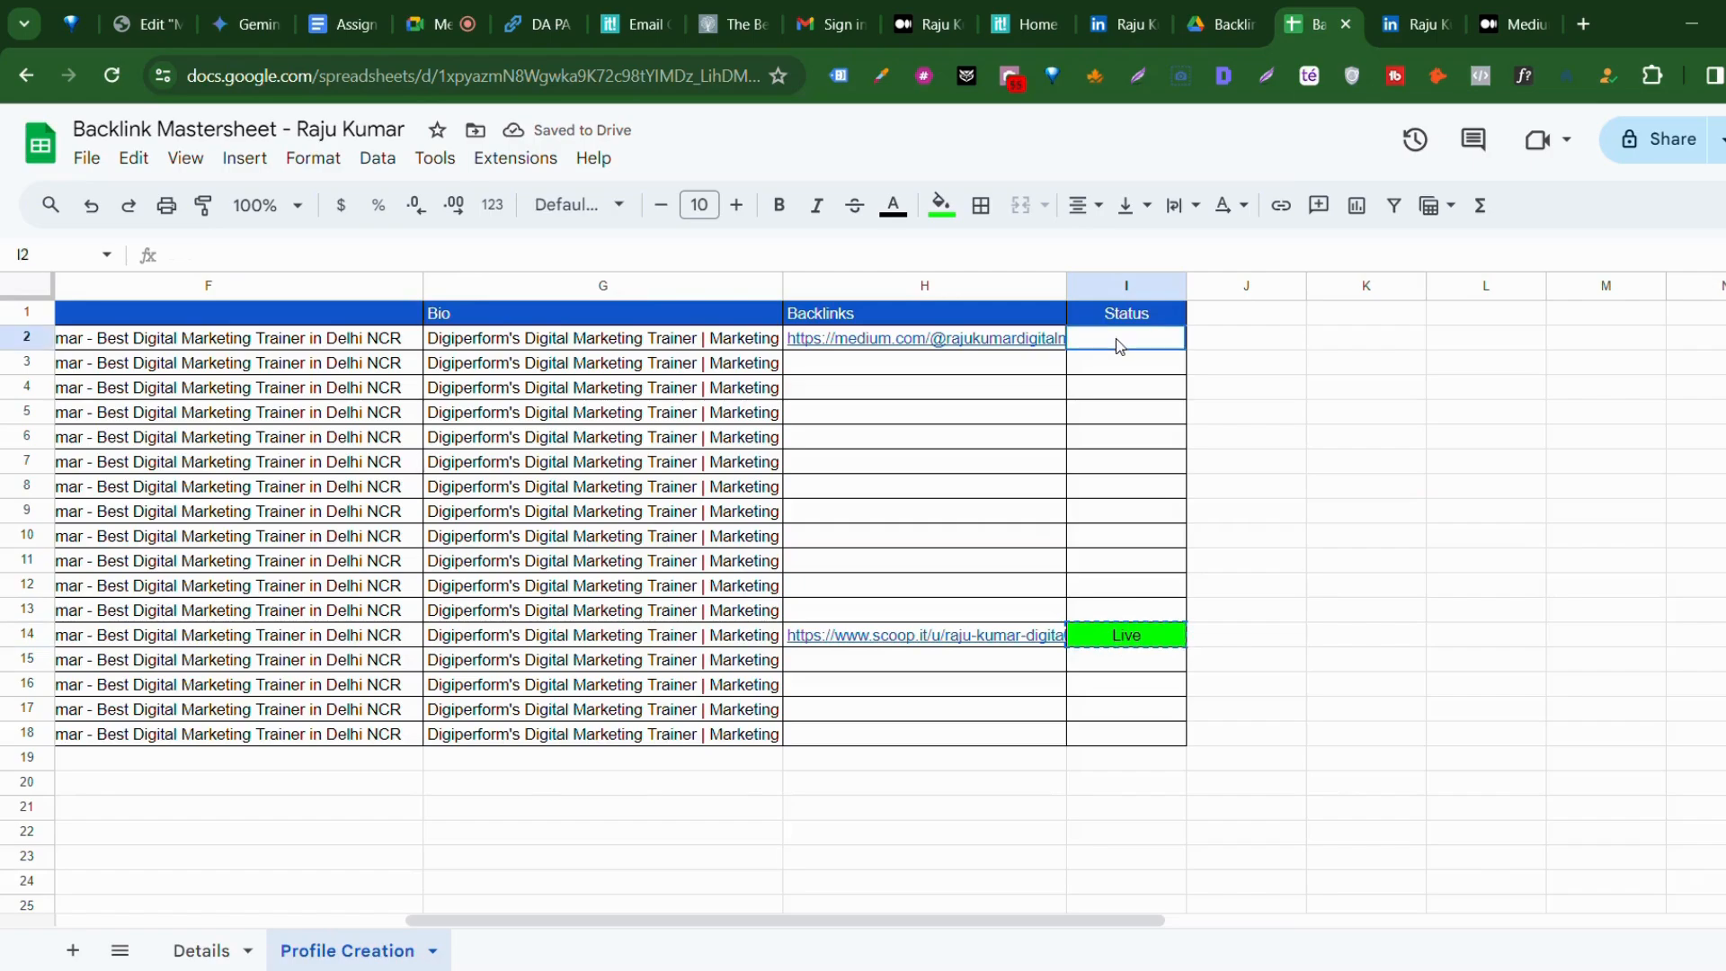
key(ctrl+v)
Step: Look over the site links and select the substack.com link in B7
scroll(1119, 346, left, 10)
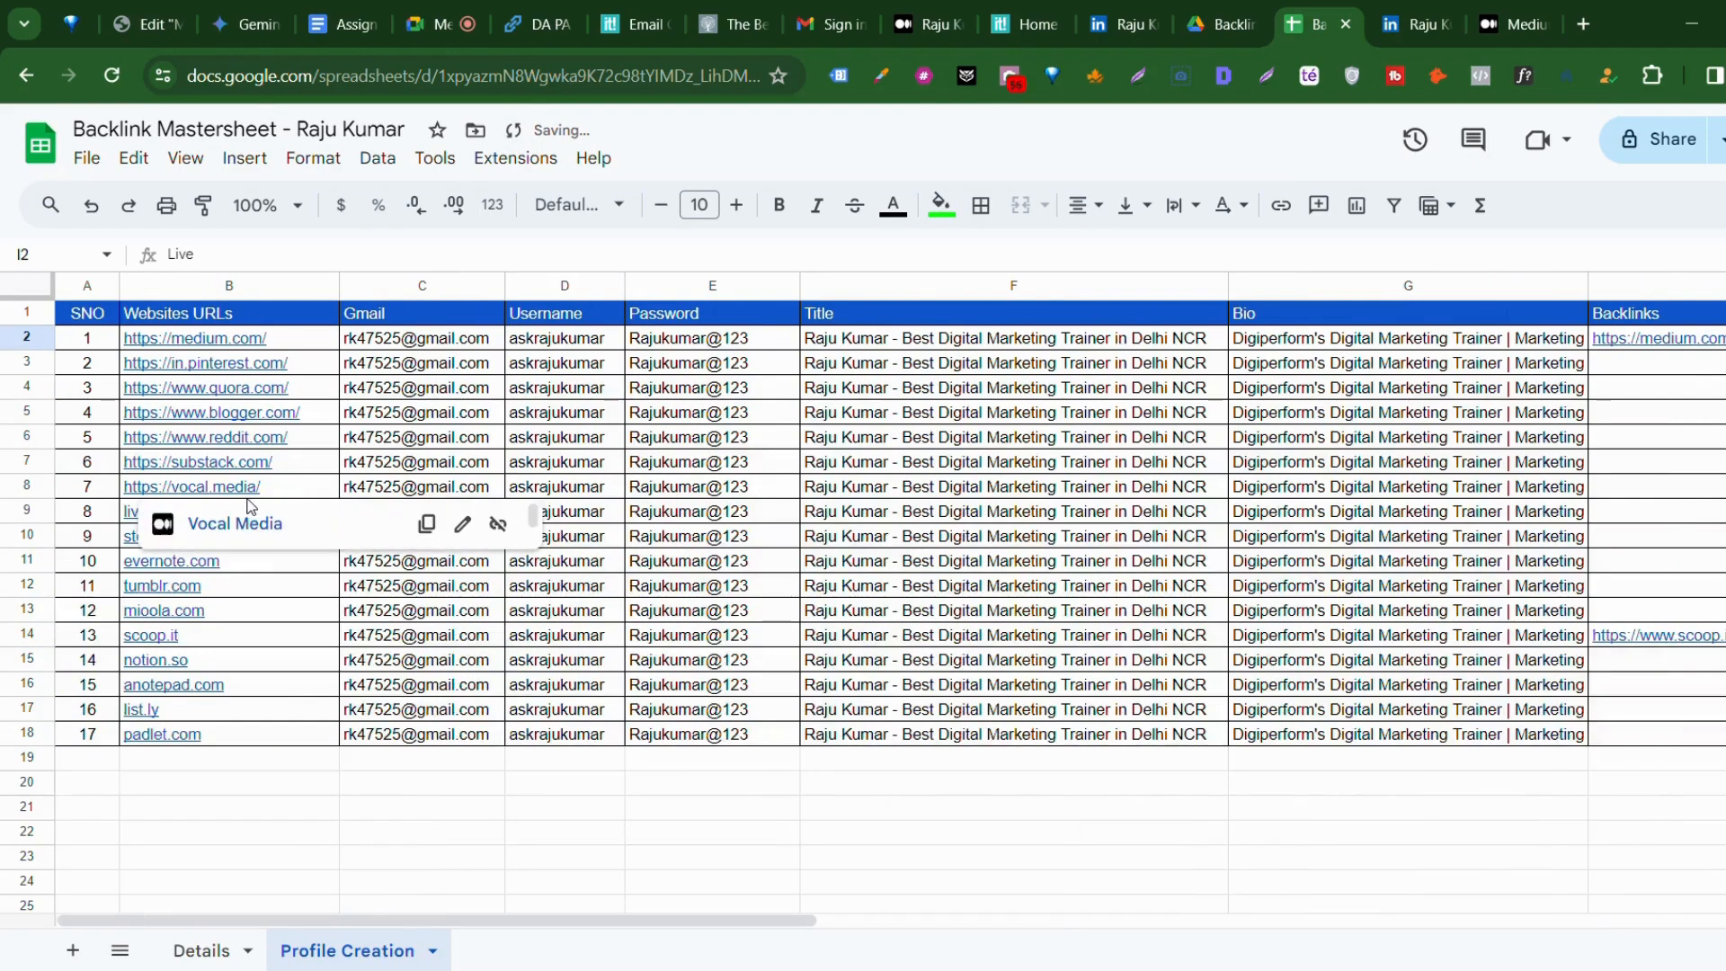
click(272, 365)
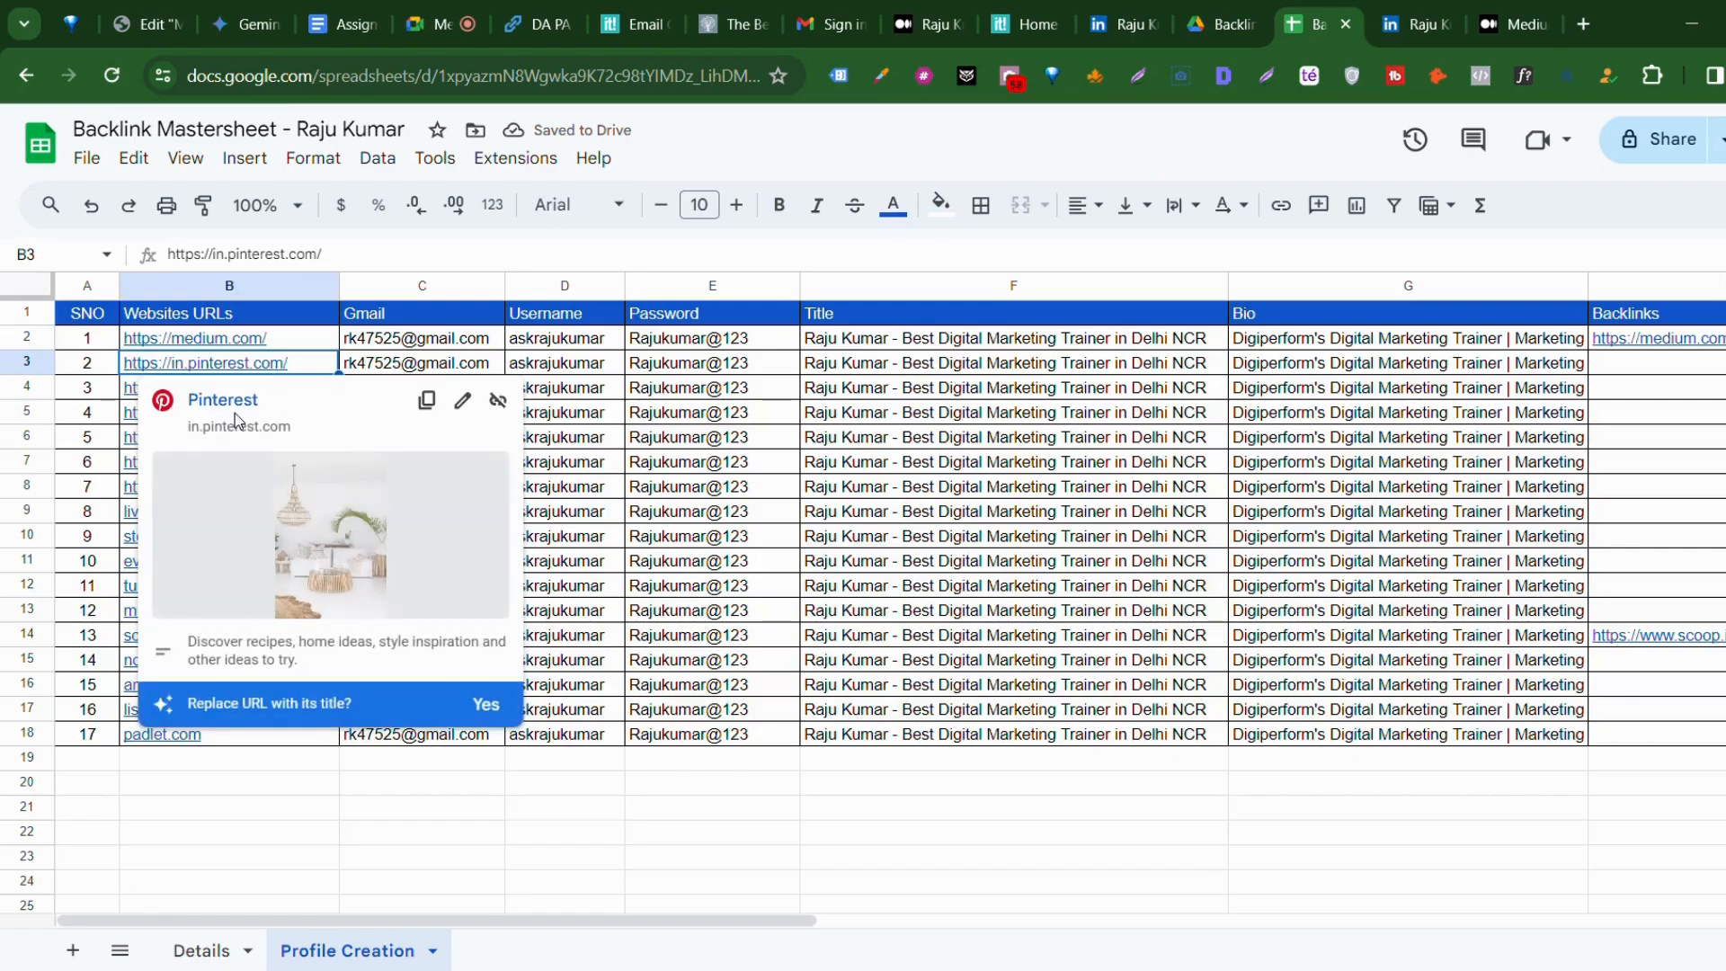
click(526, 347)
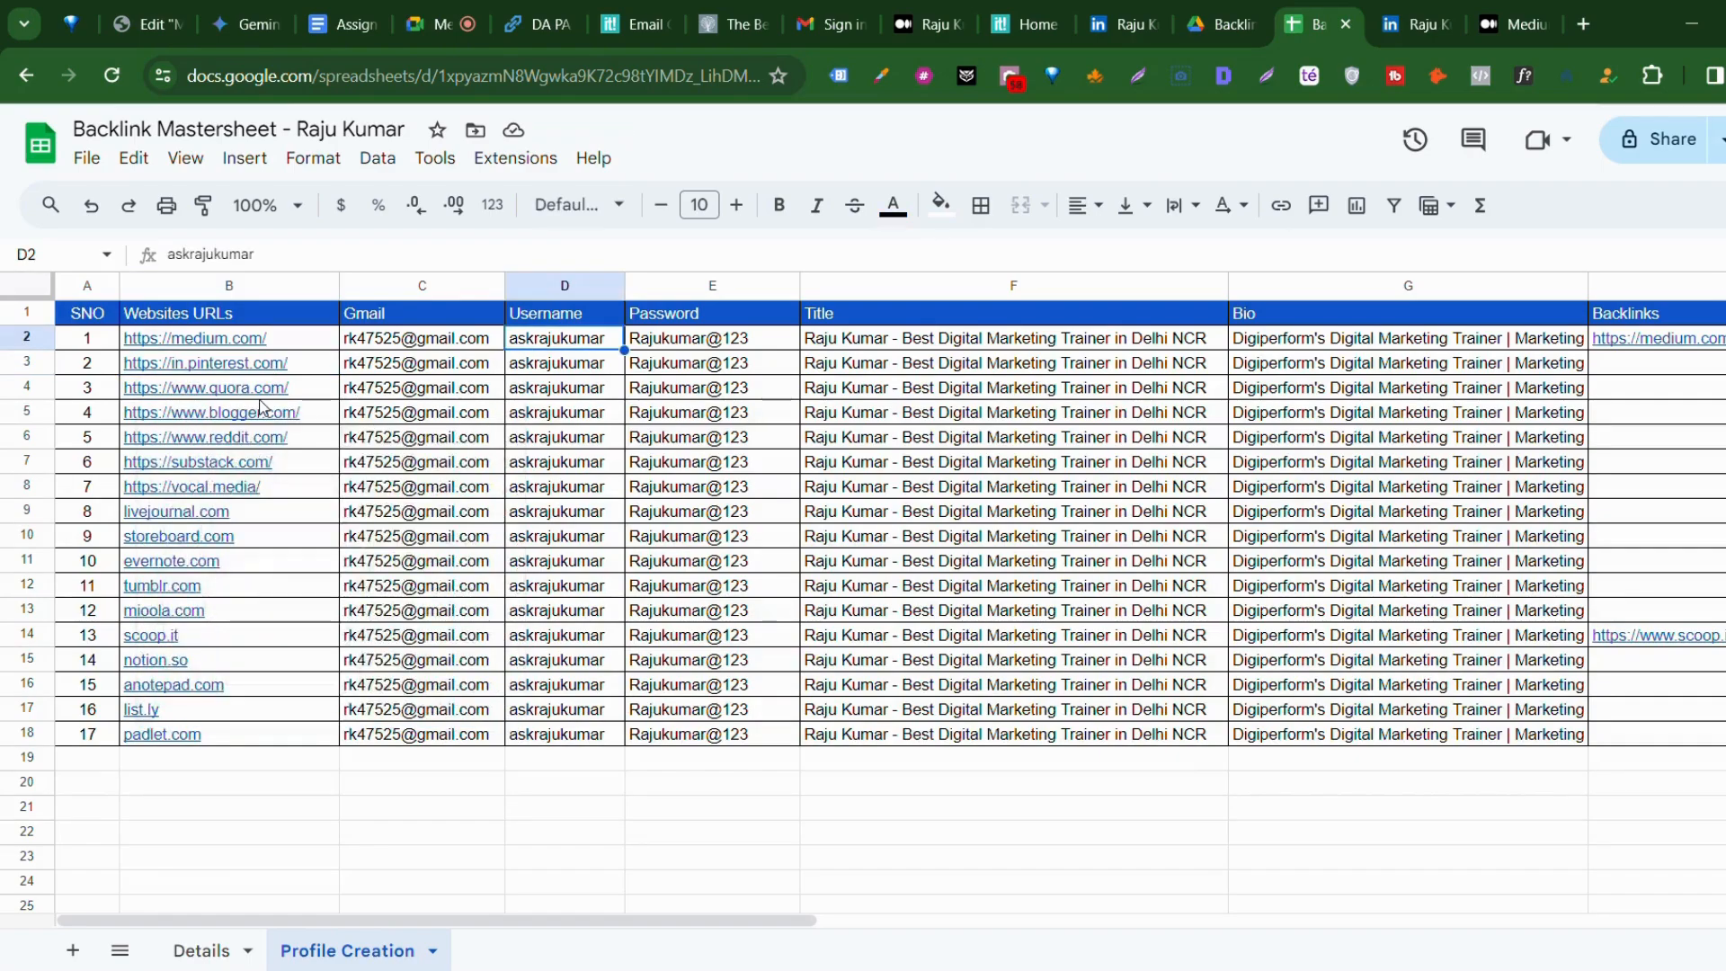
click(411, 512)
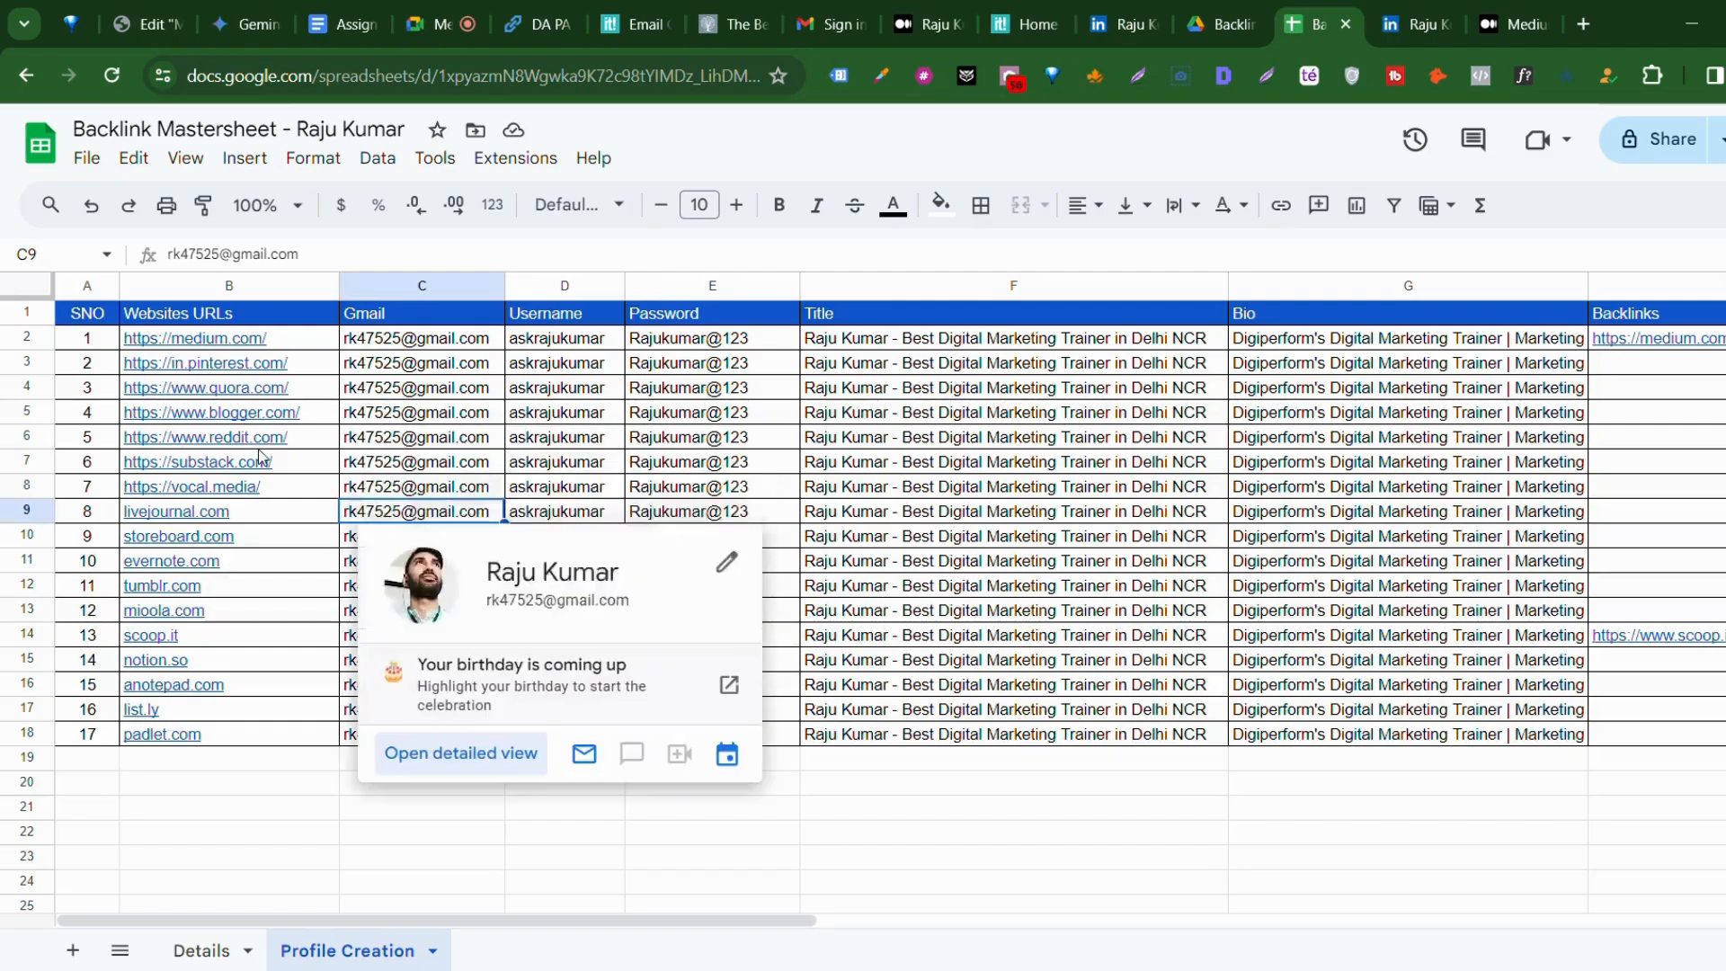
mouse_move(253, 478)
drag(460, 418, 170, 488)
click(161, 488)
click(199, 469)
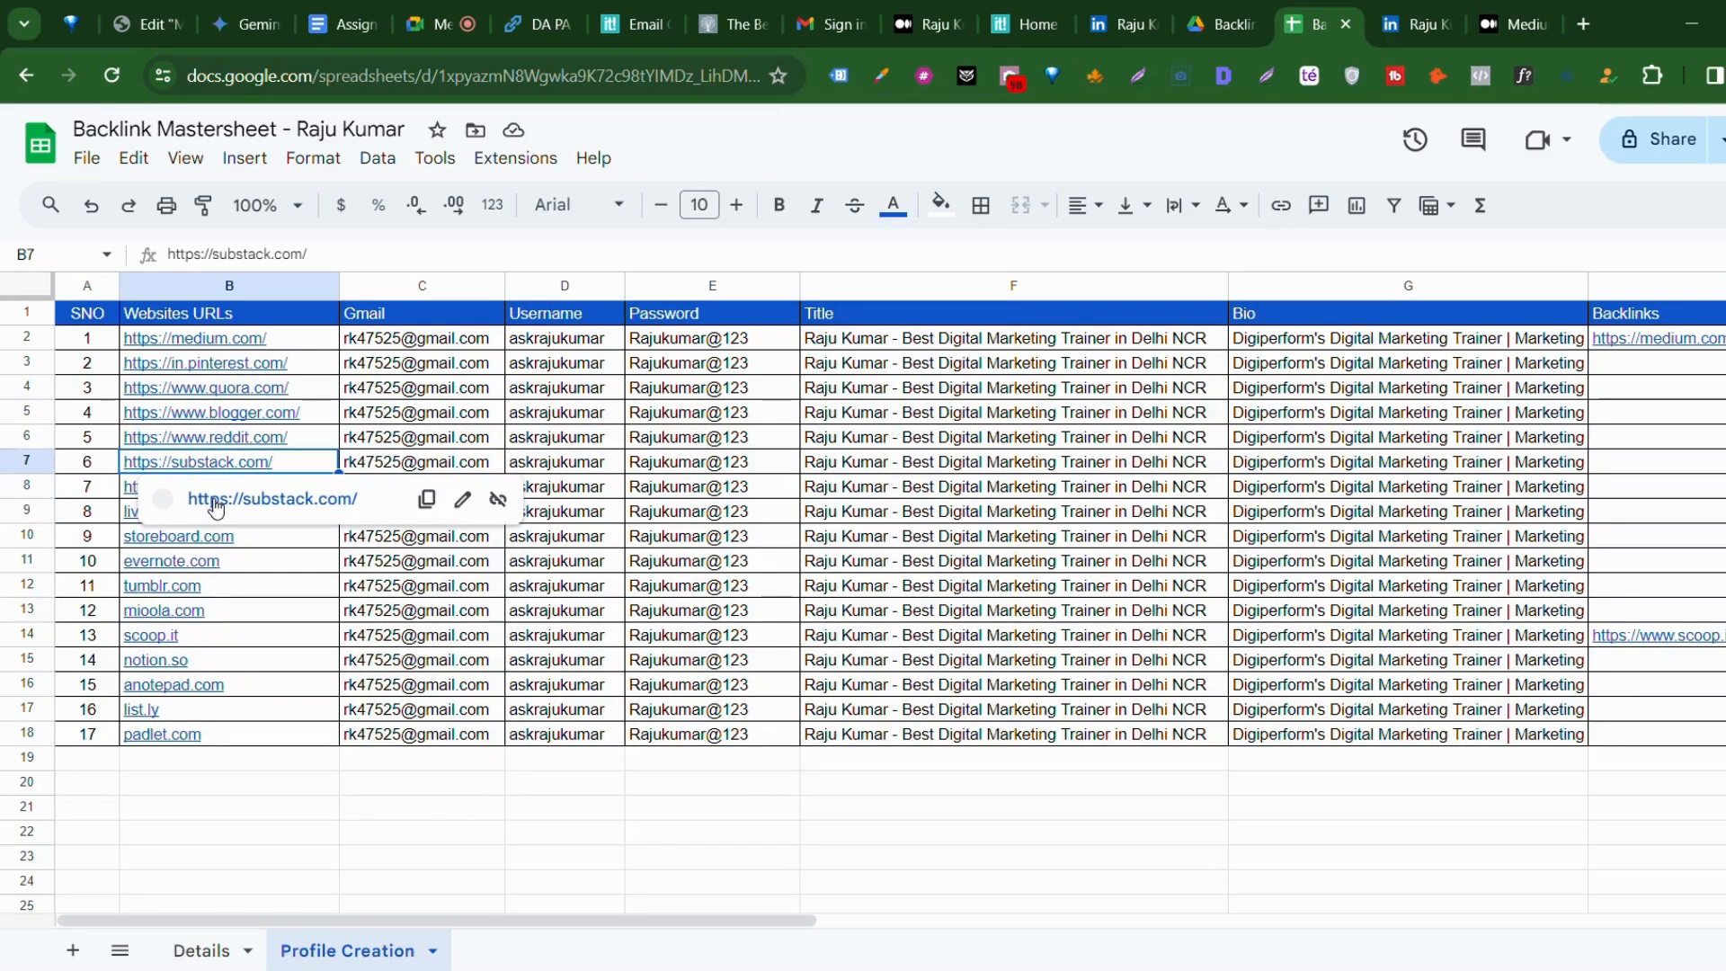
Step: Open substack.com from the sheet and begin creating a new account via Sign in
click(214, 507)
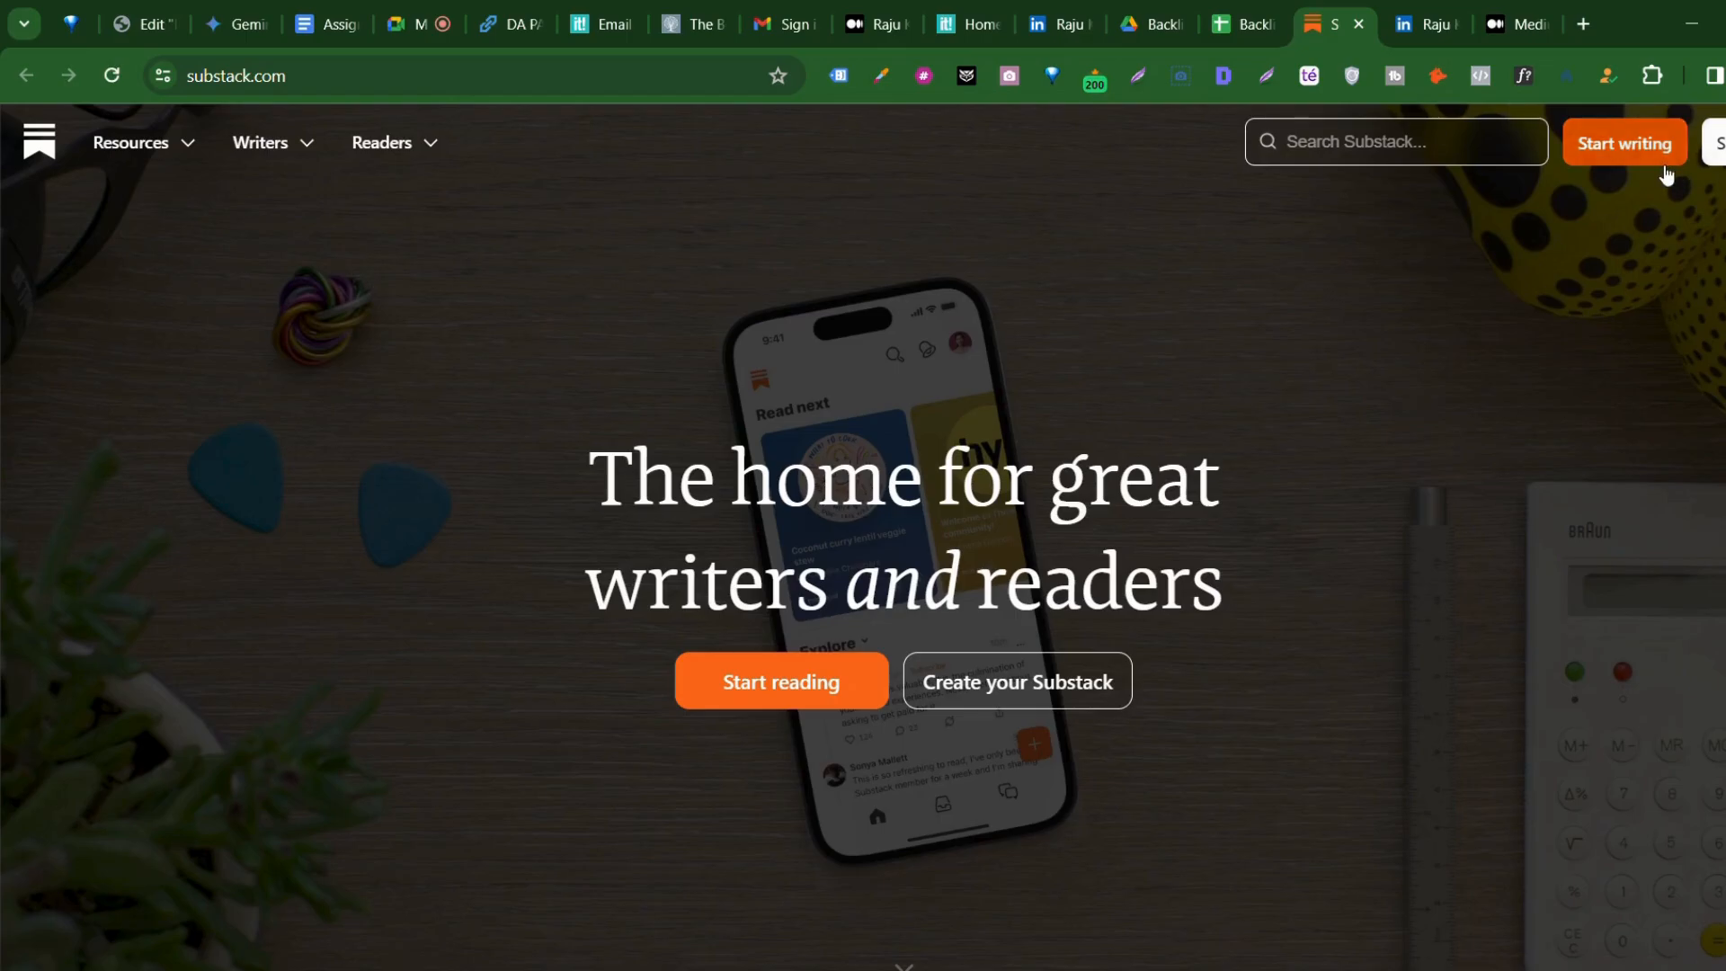
key(ctrl+plus)
key(ctrl+plus)
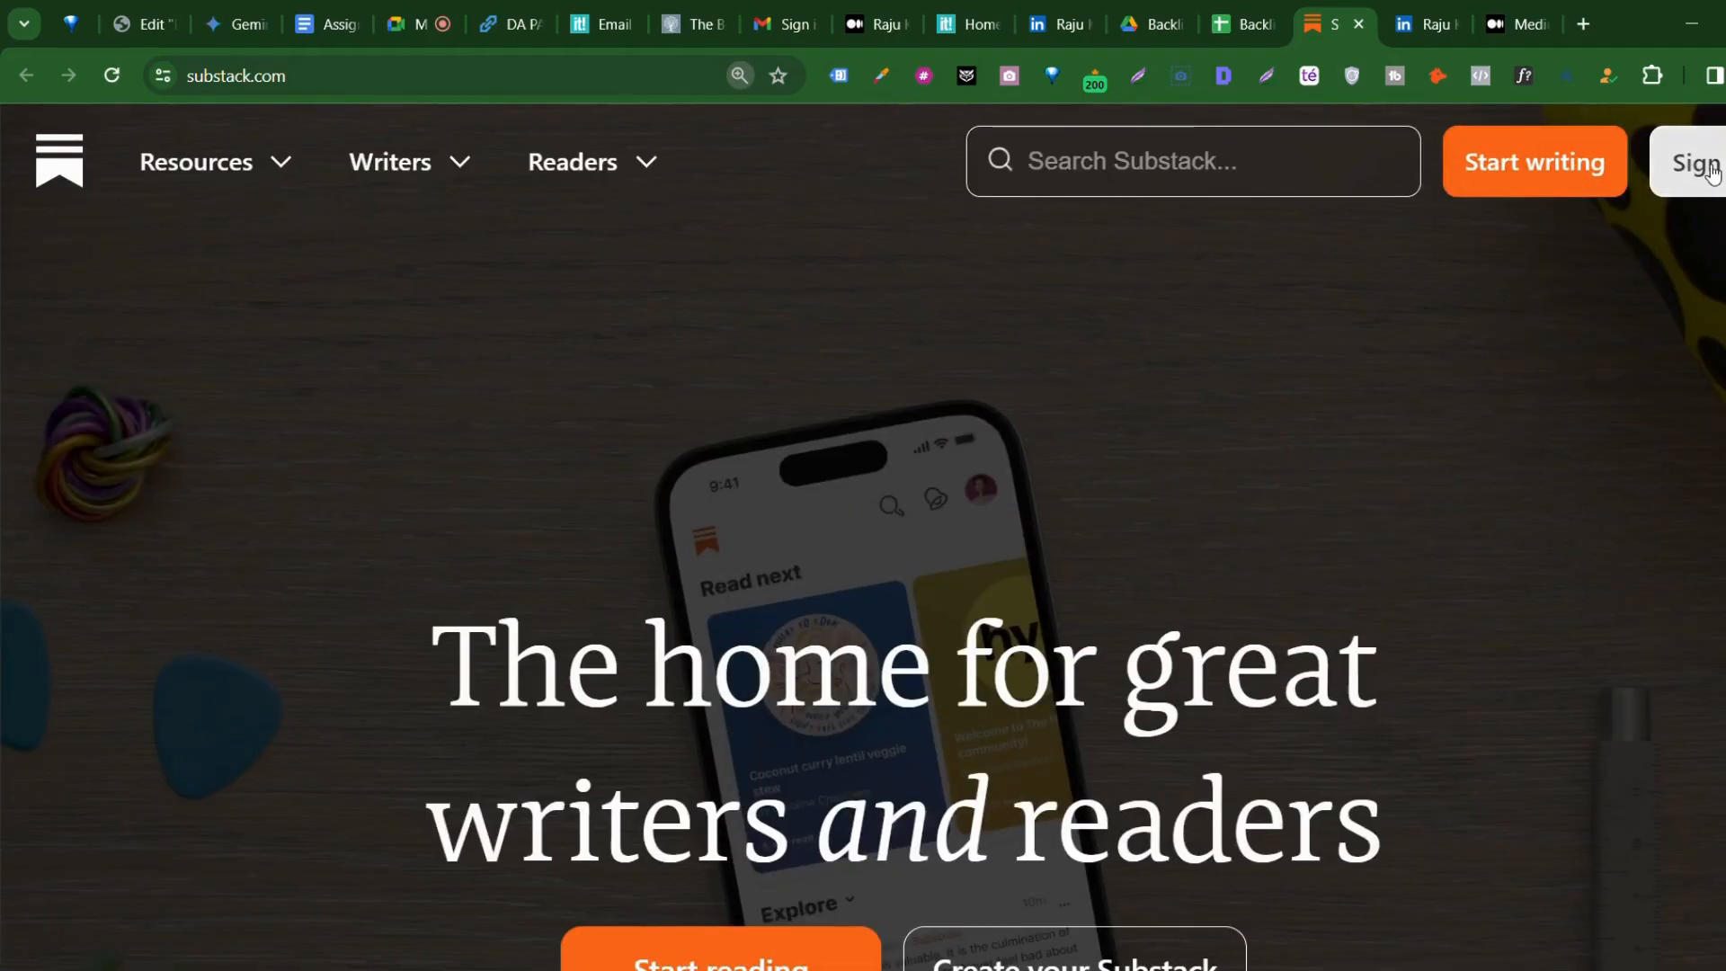
click(1666, 172)
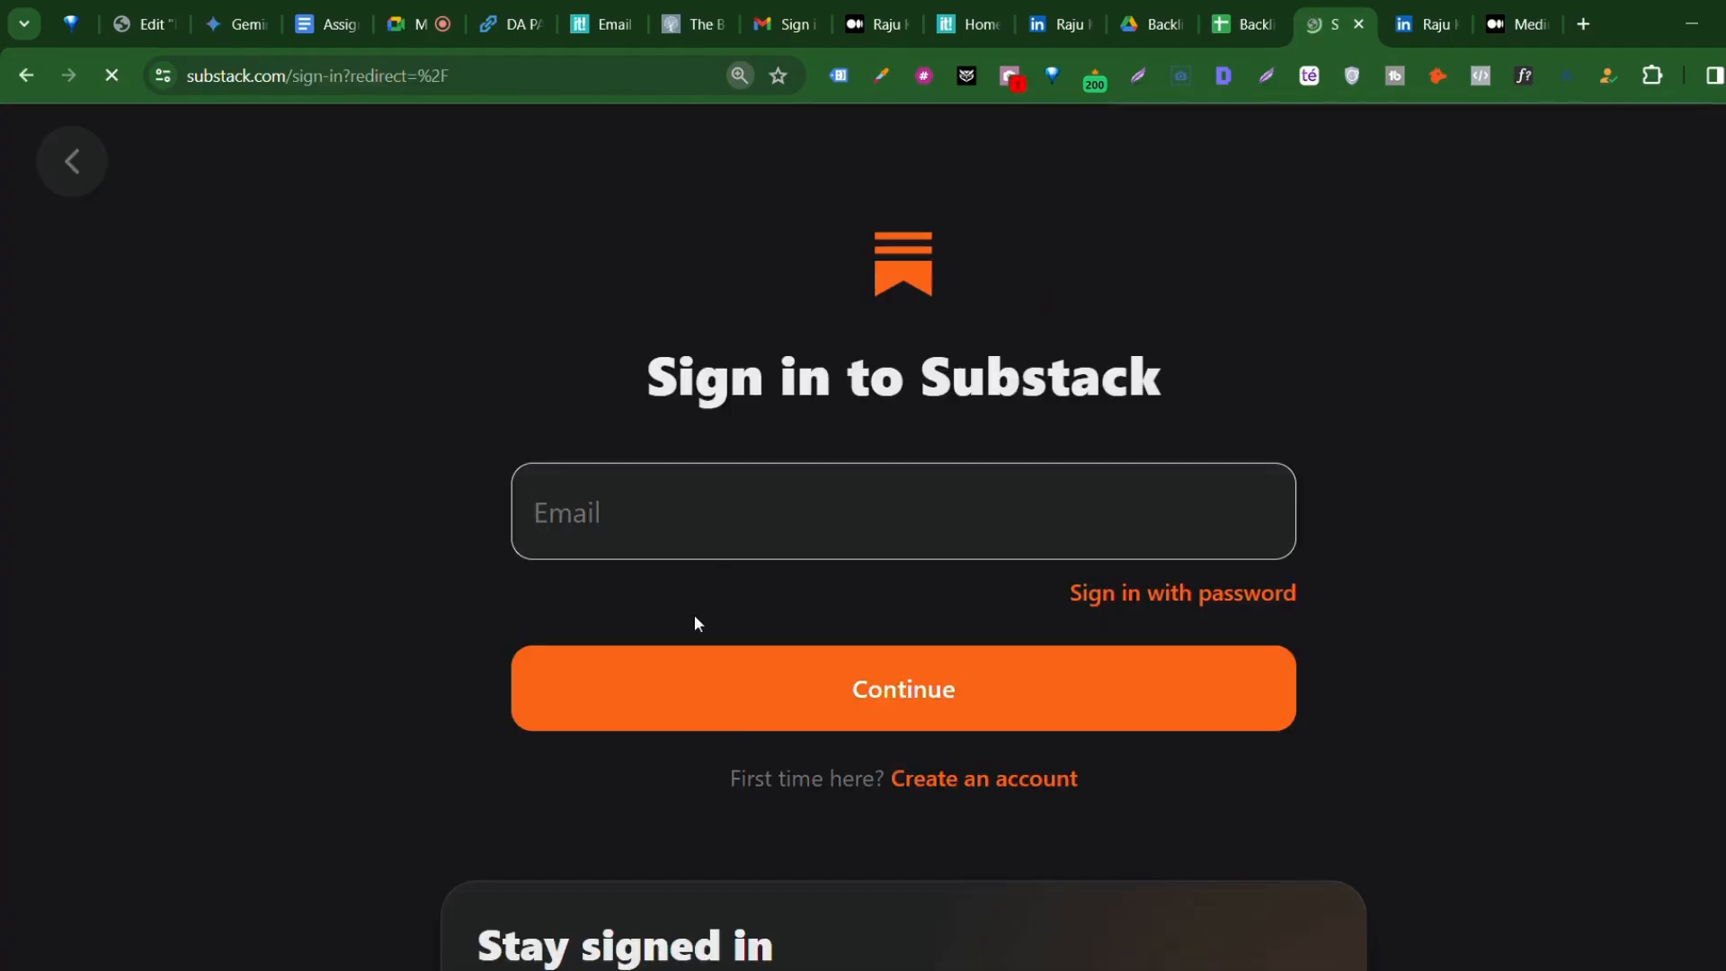
key(ctrl+minus)
key(ctrl+minus)
key(ctrl+minus)
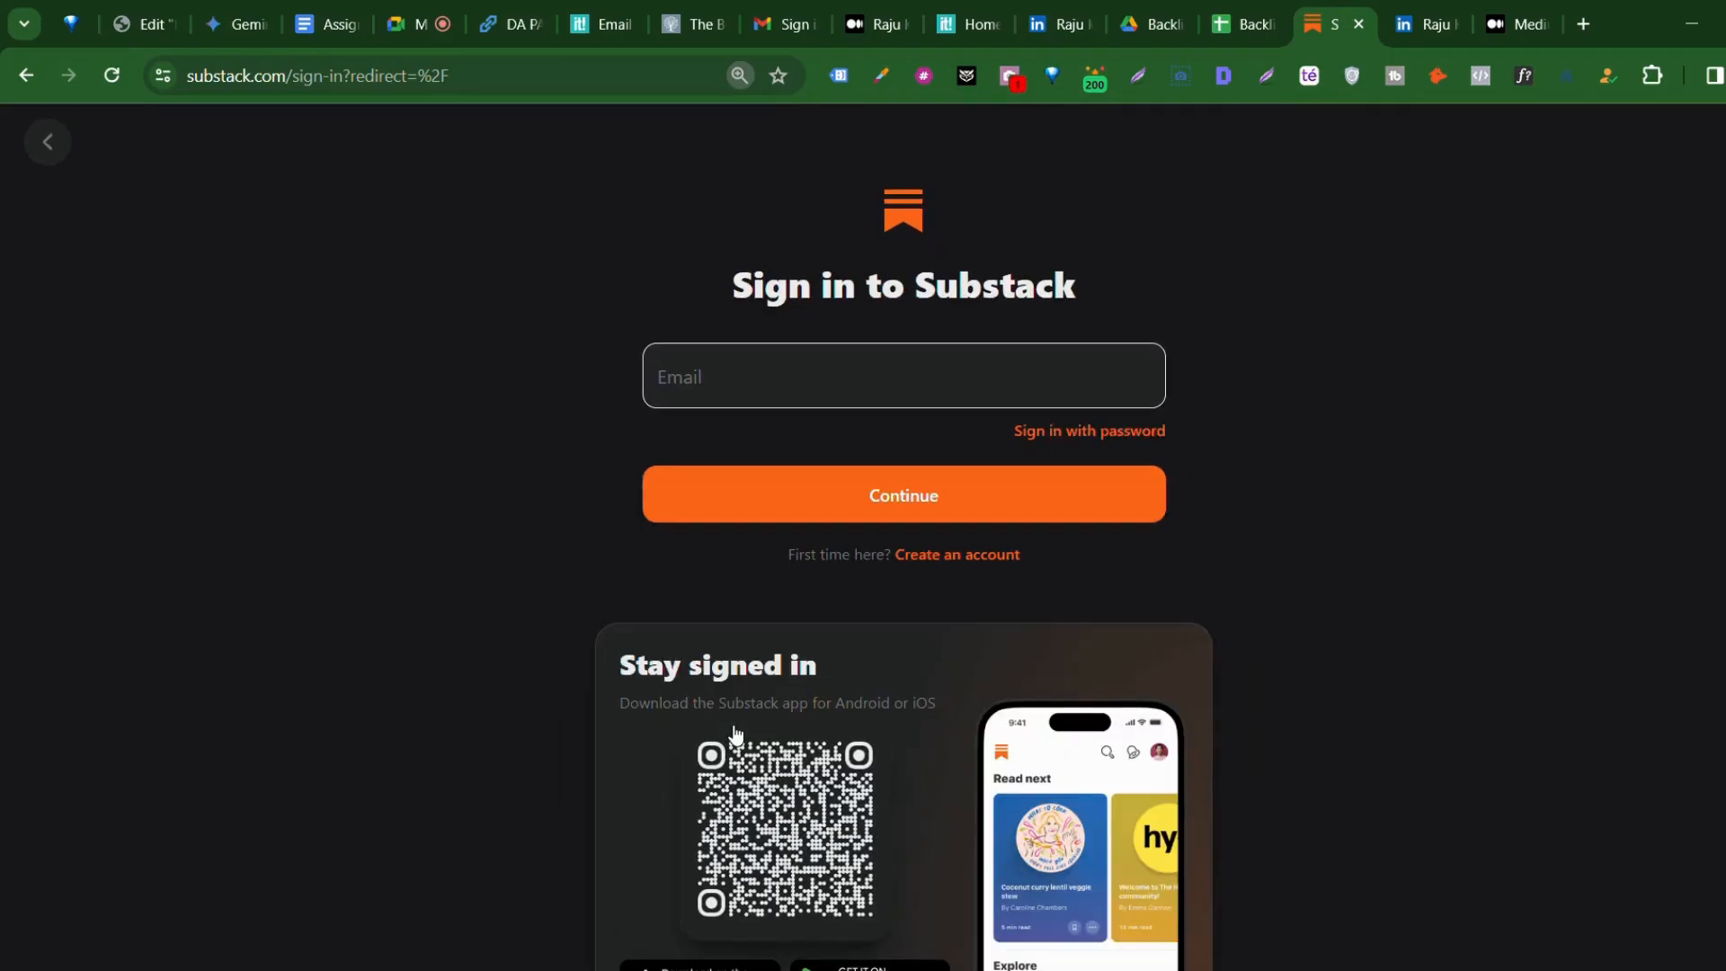
click(969, 555)
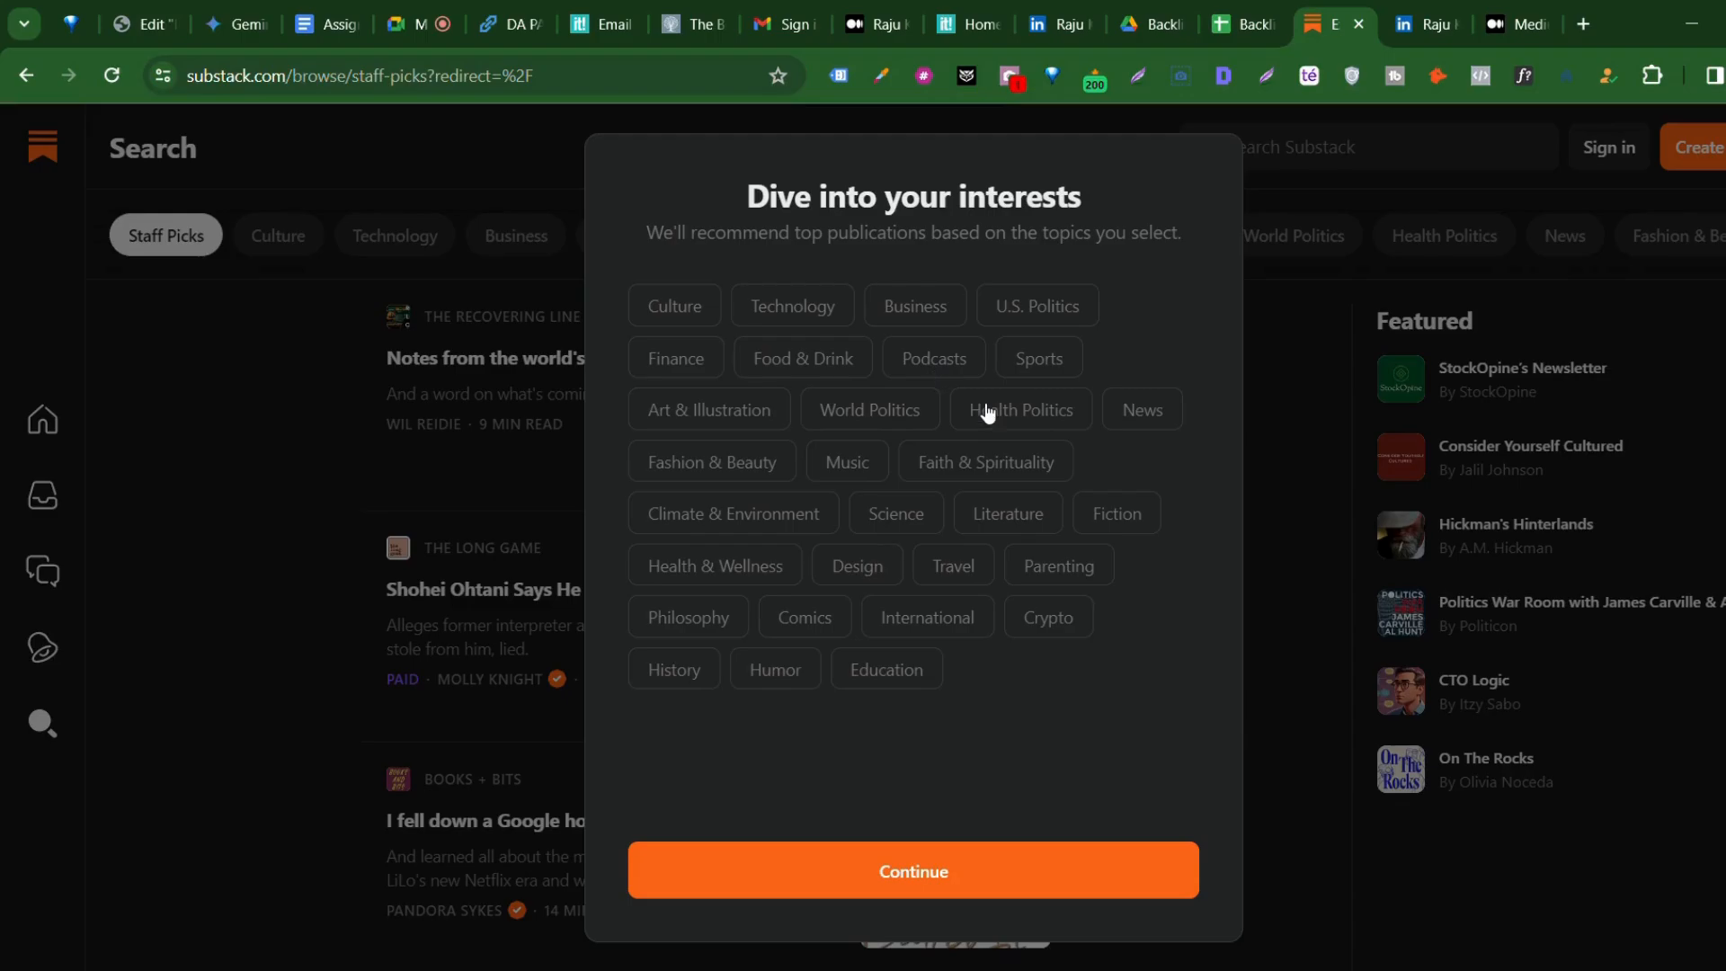
Step: Choose Business, subscribe to the 7 suggested writers, and submit the saved email to join Substack
click(929, 321)
click(894, 873)
scroll(837, 487, down, 2)
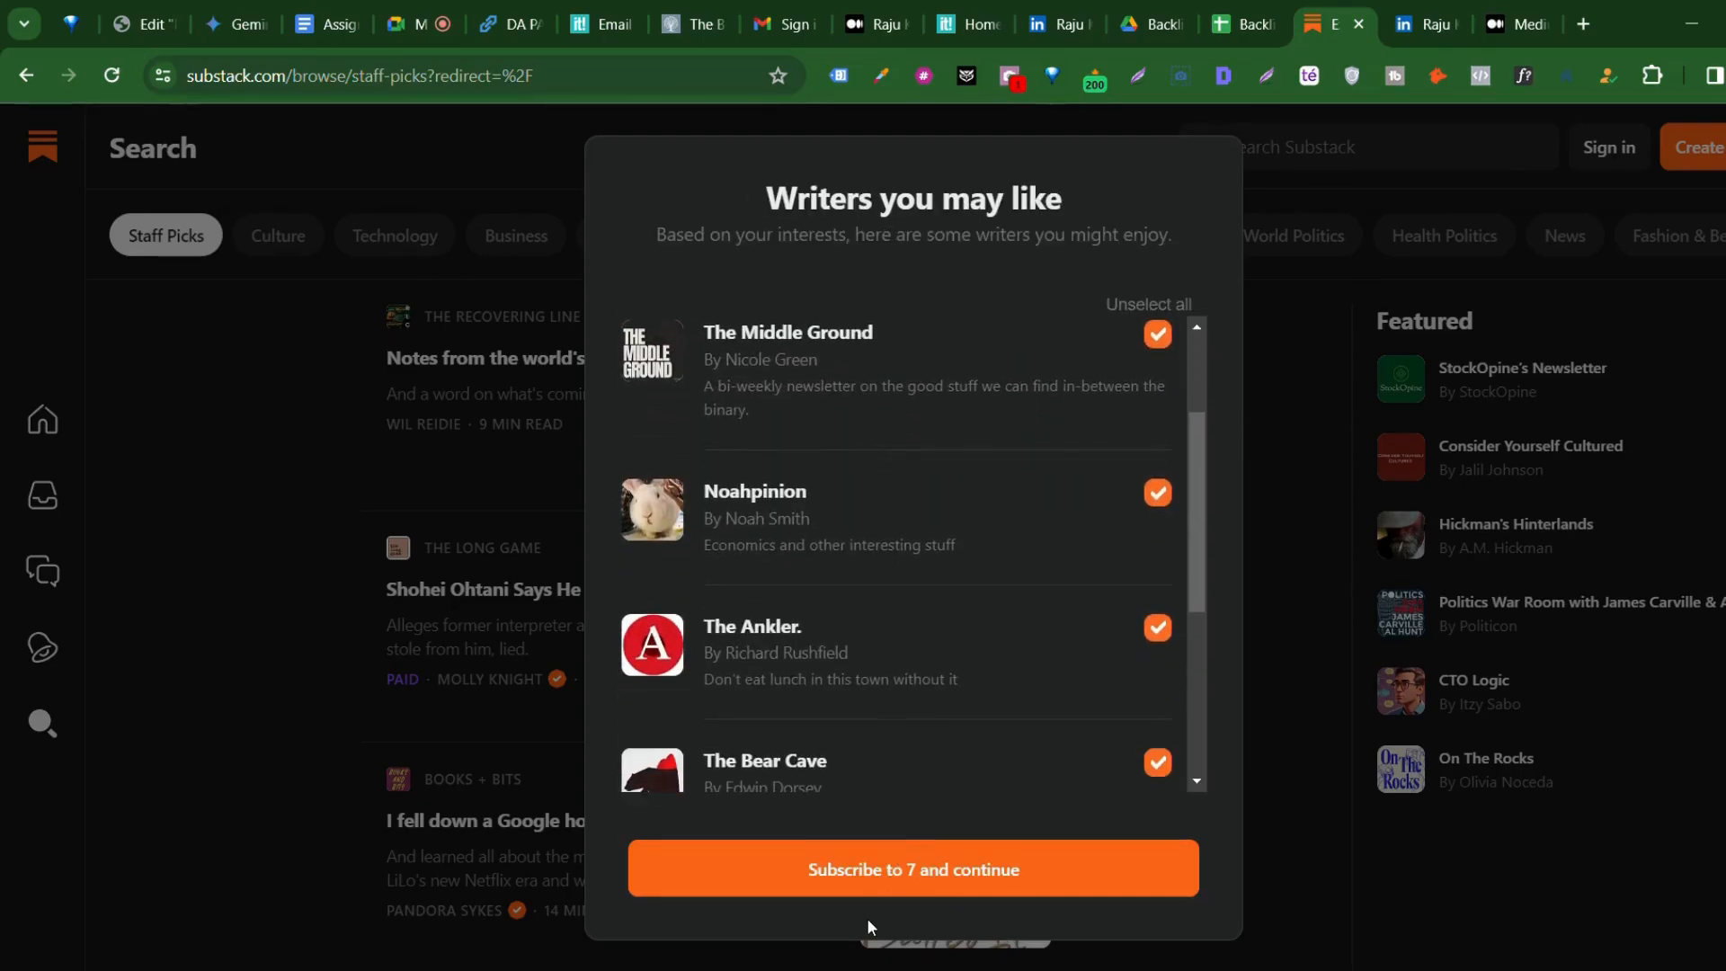
click(920, 868)
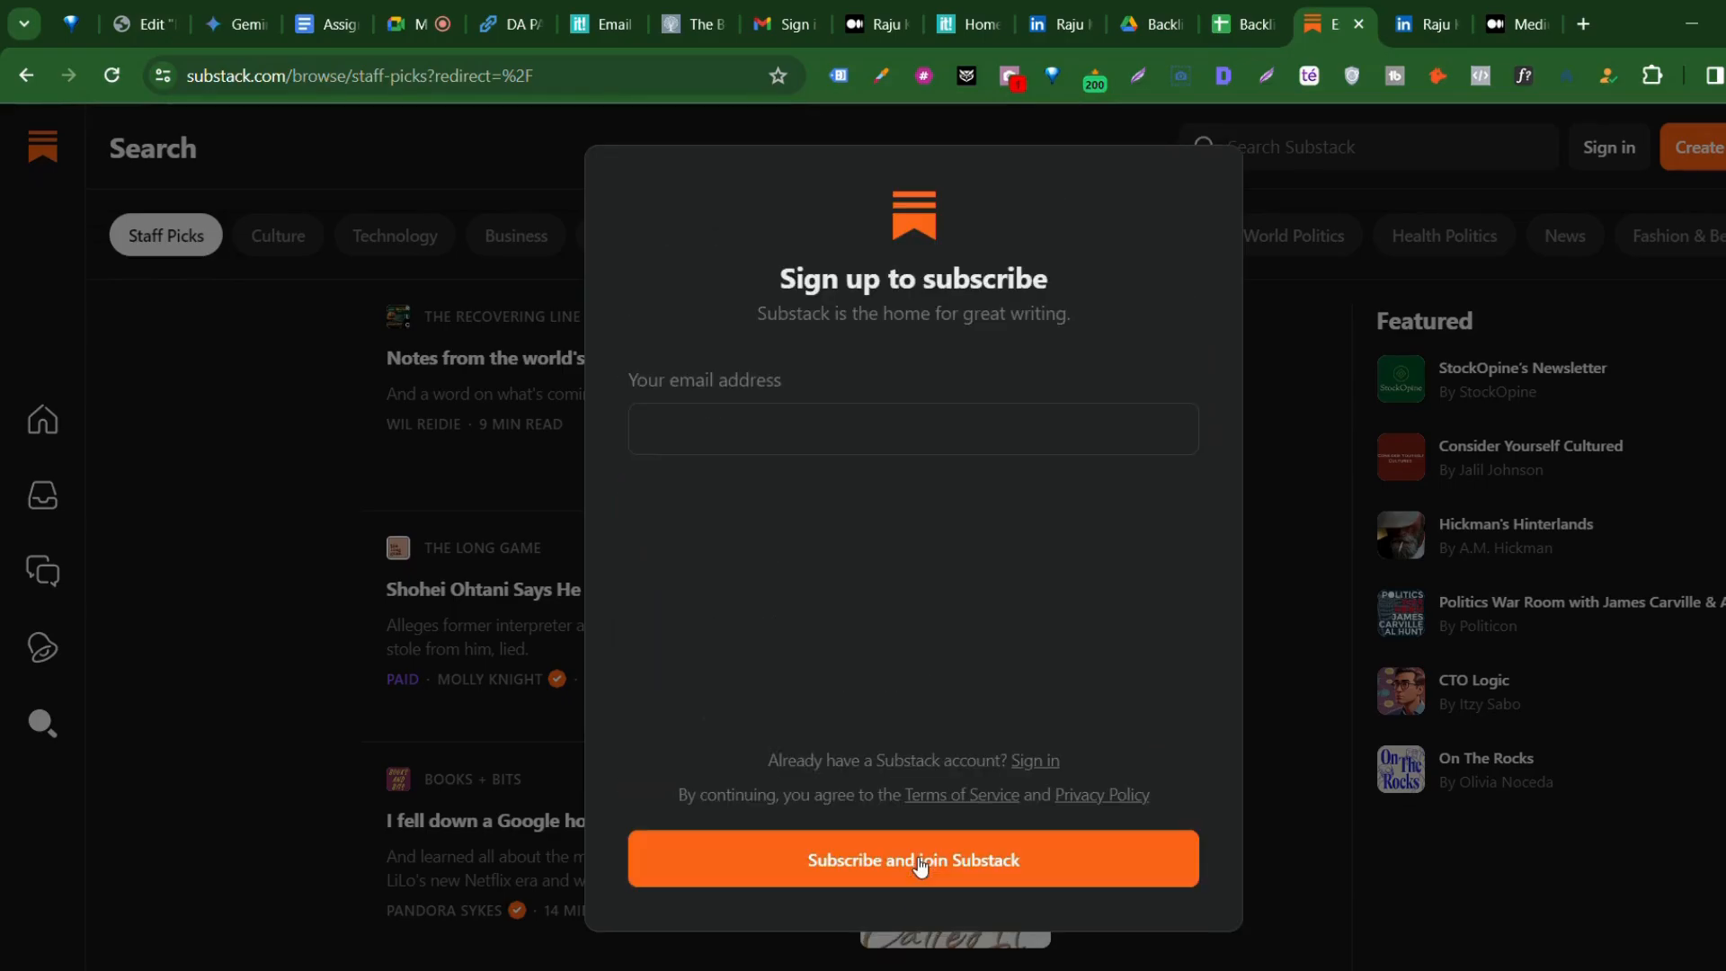
click(827, 446)
click(843, 504)
click(858, 865)
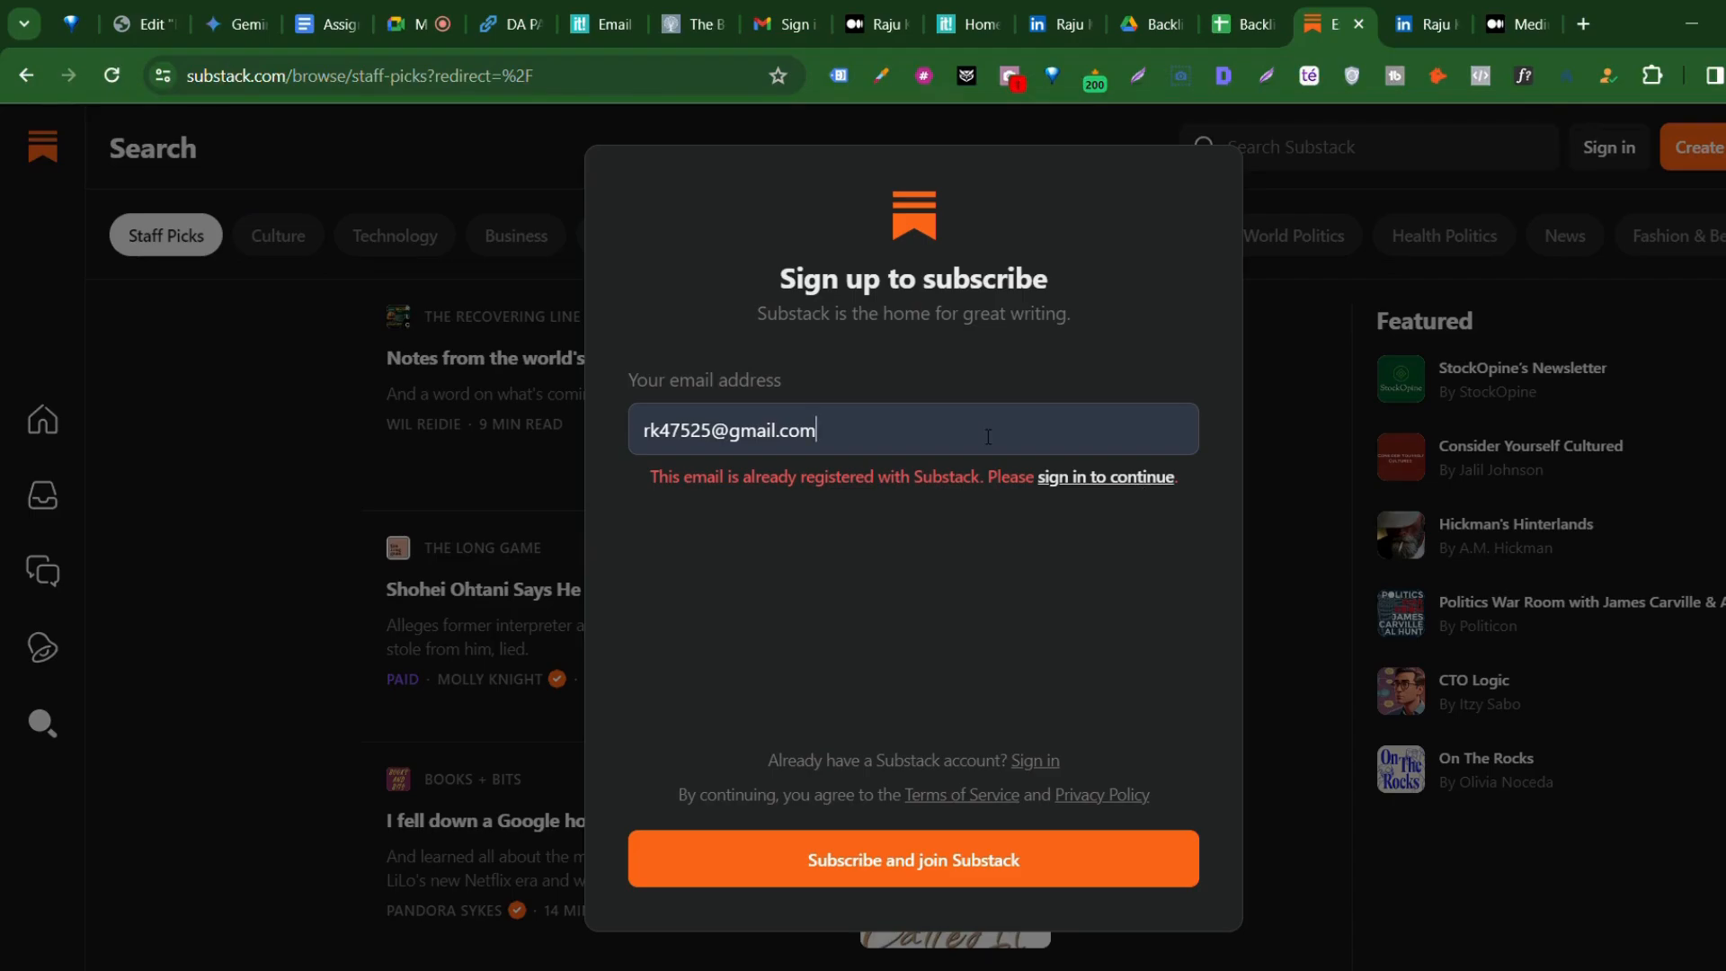
Step: Check Substack's already-registered result and return to the Backlink Mastersheet
click(1245, 24)
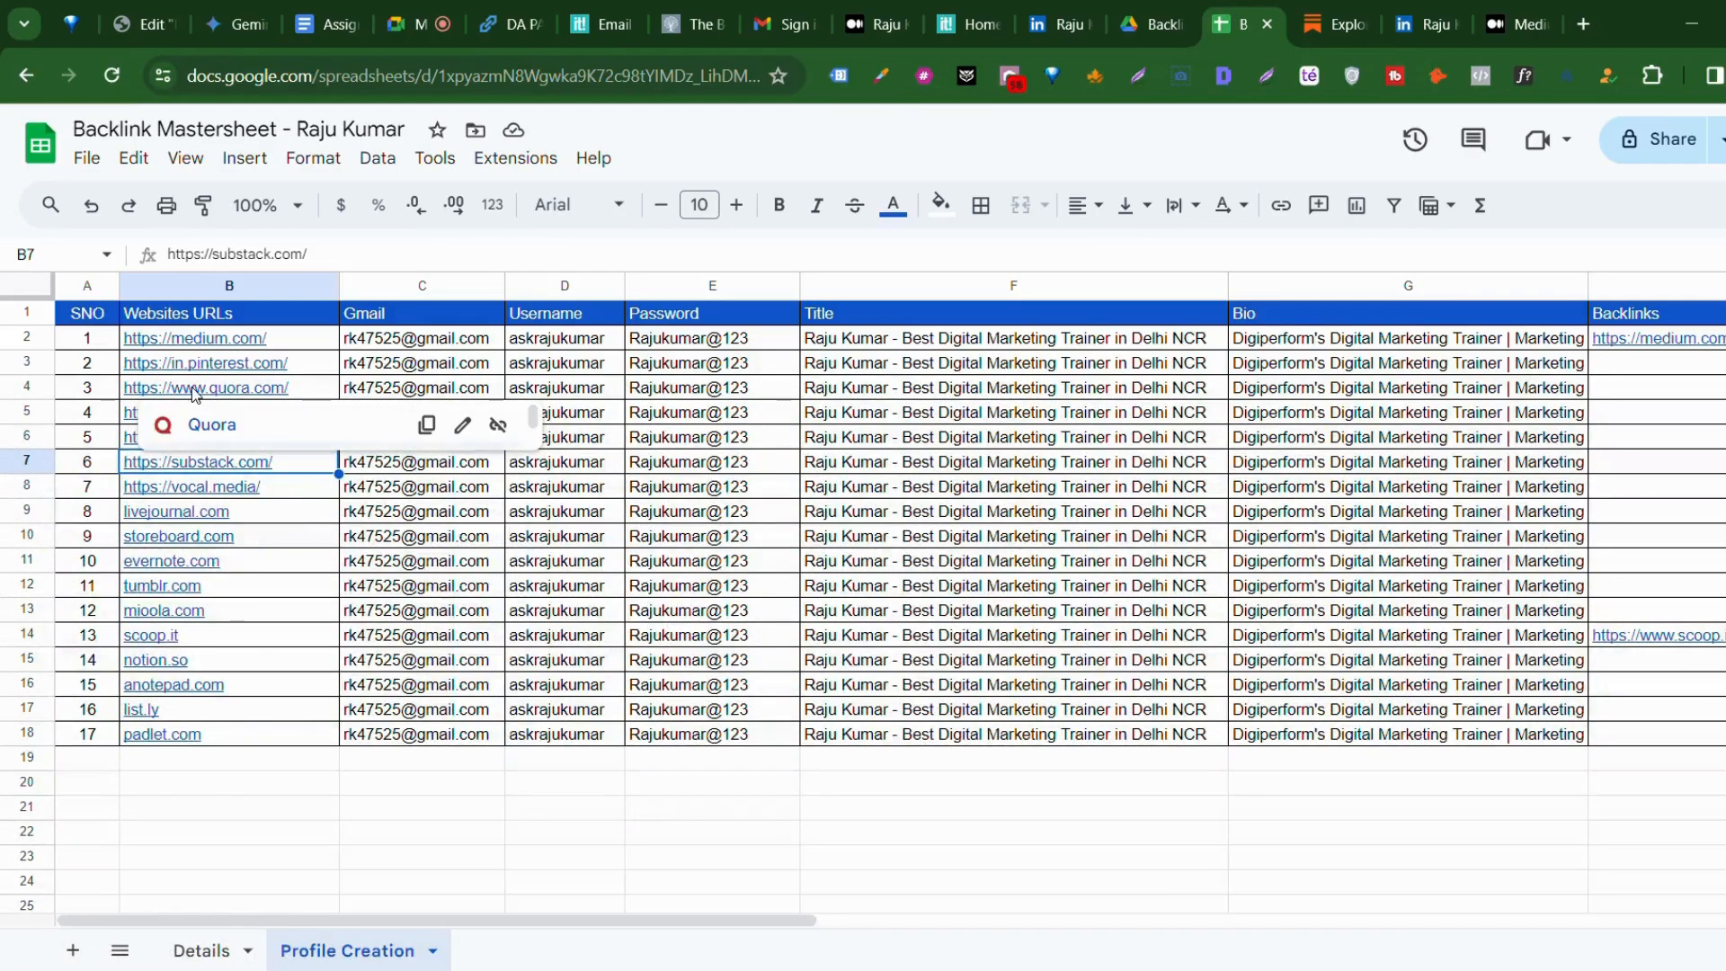
click(1334, 23)
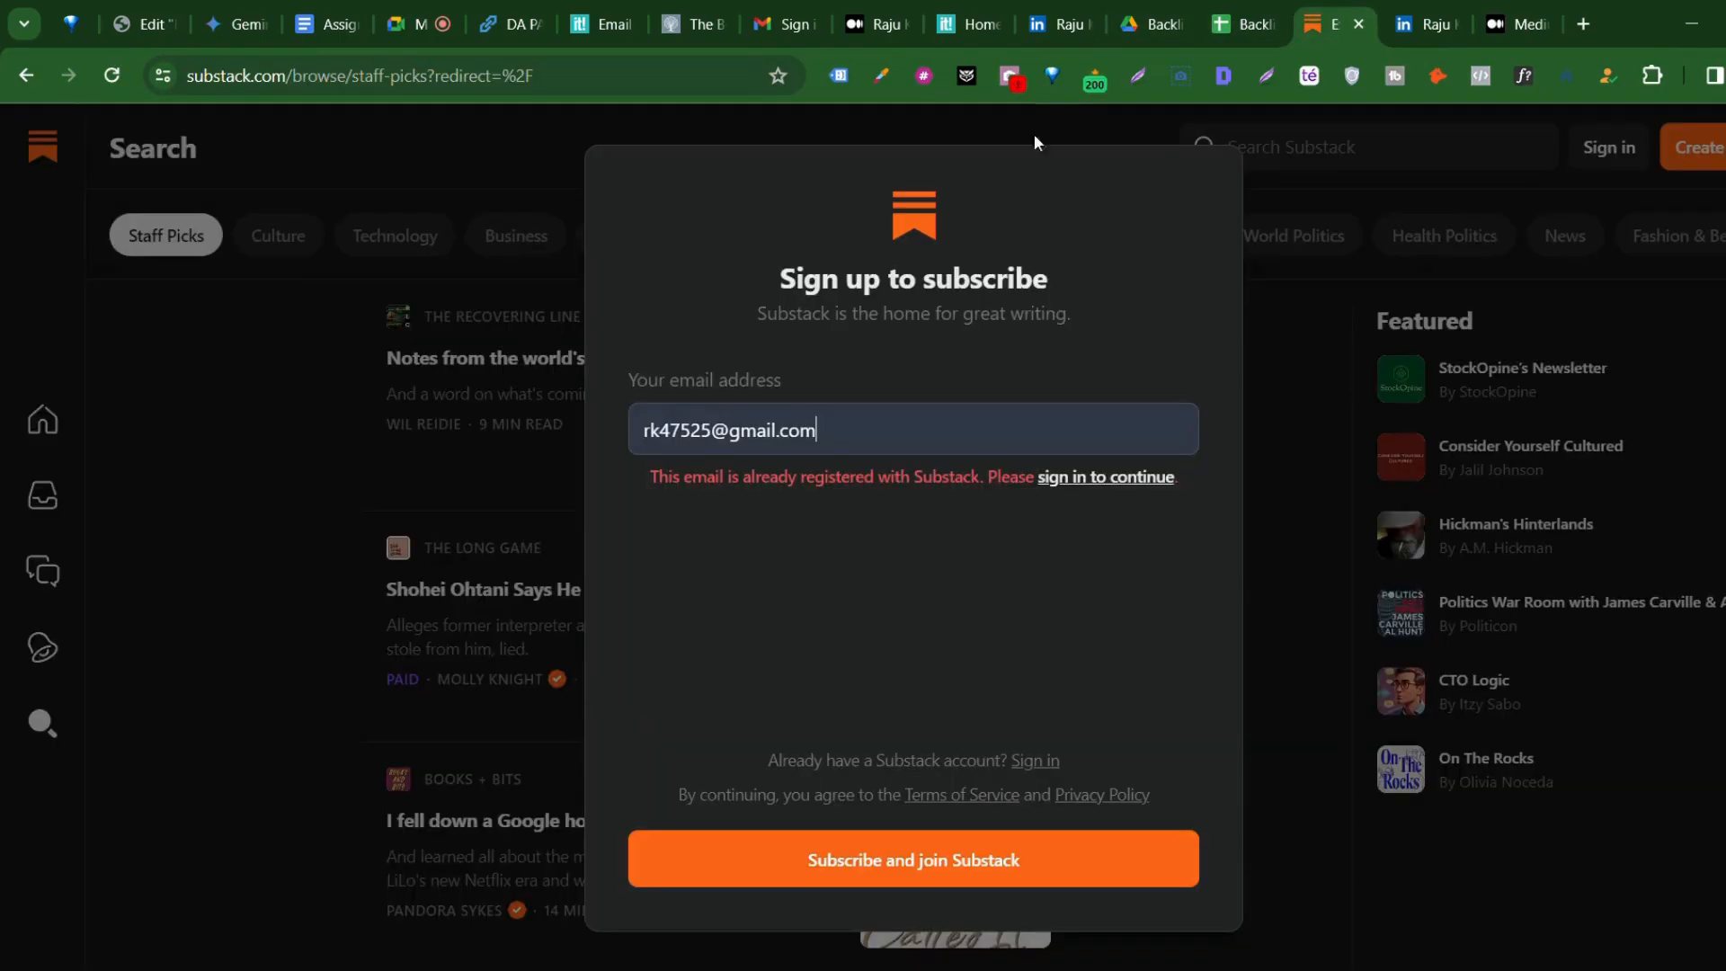
click(1288, 22)
Step: Open vocal.media from B8 and start the Join Vocal form with autofilled name and email
click(251, 492)
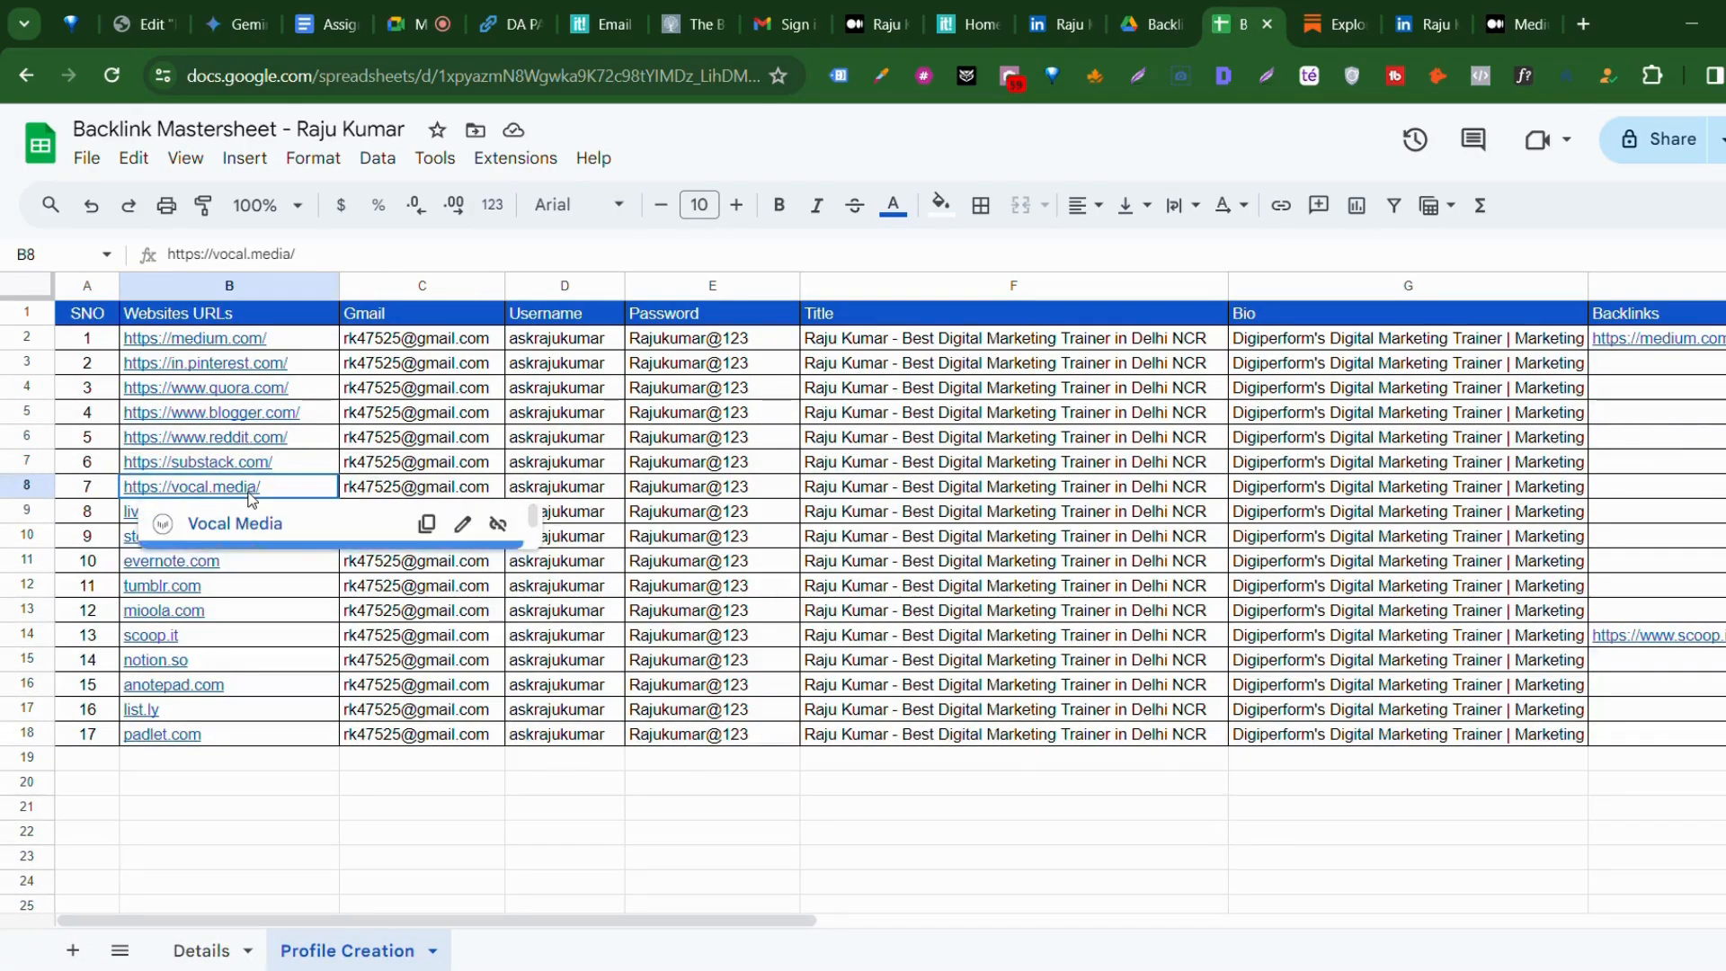
click(249, 525)
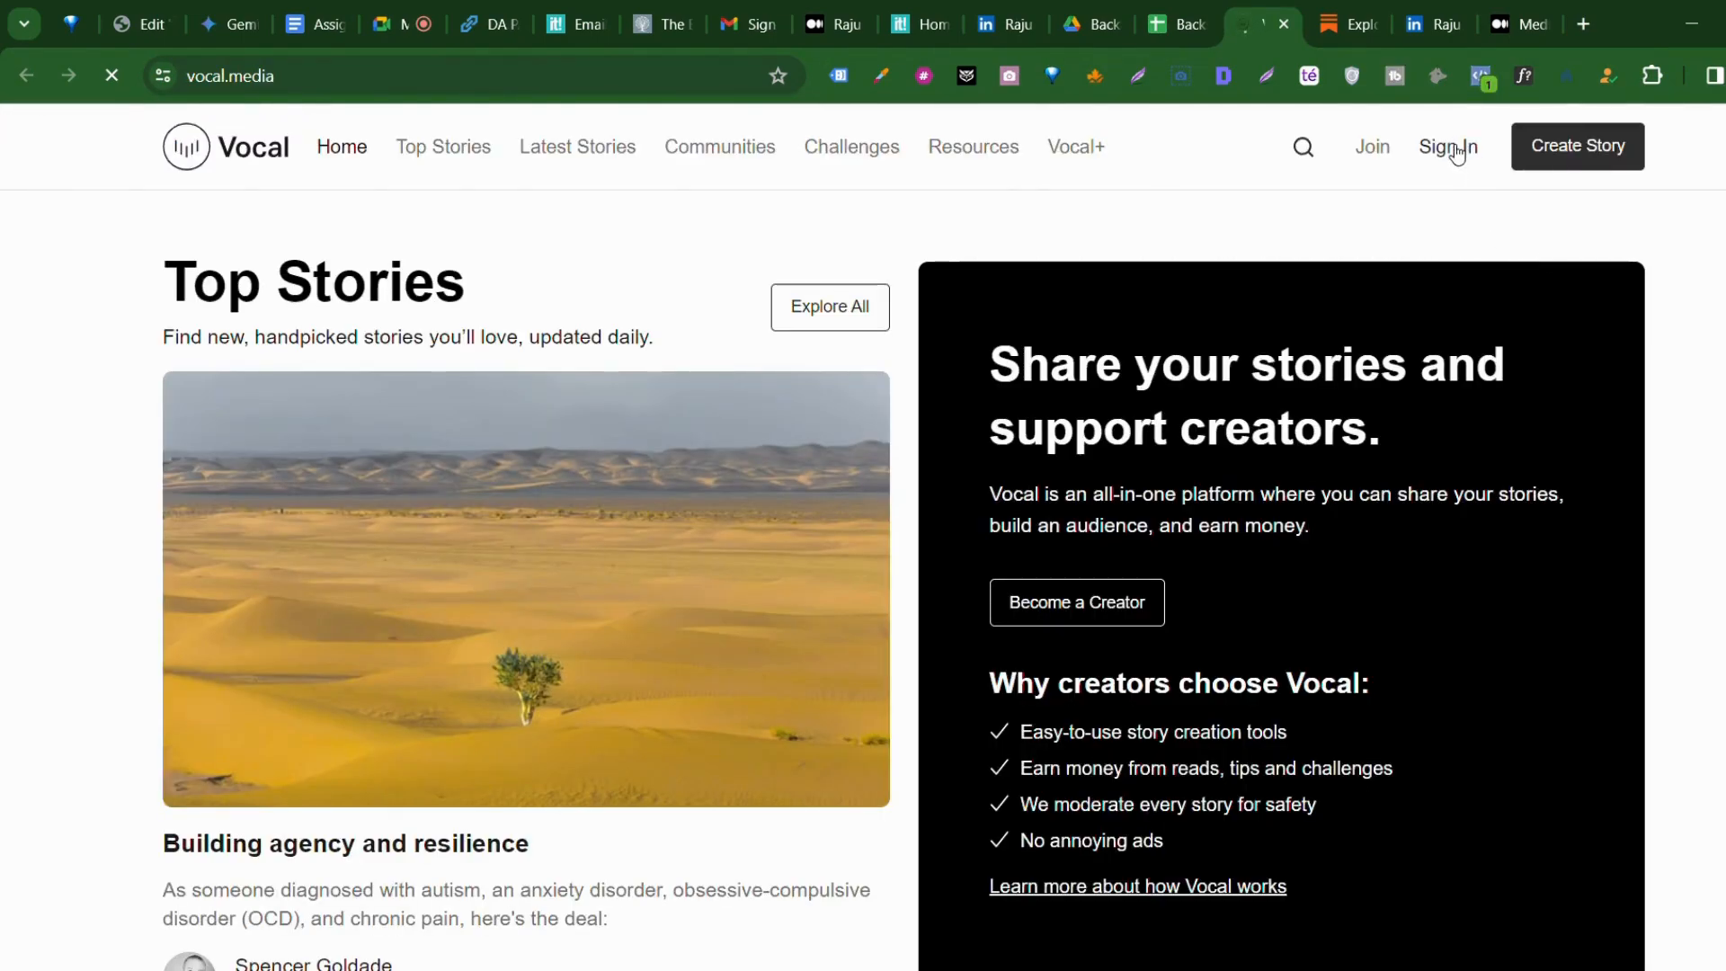
click(1449, 149)
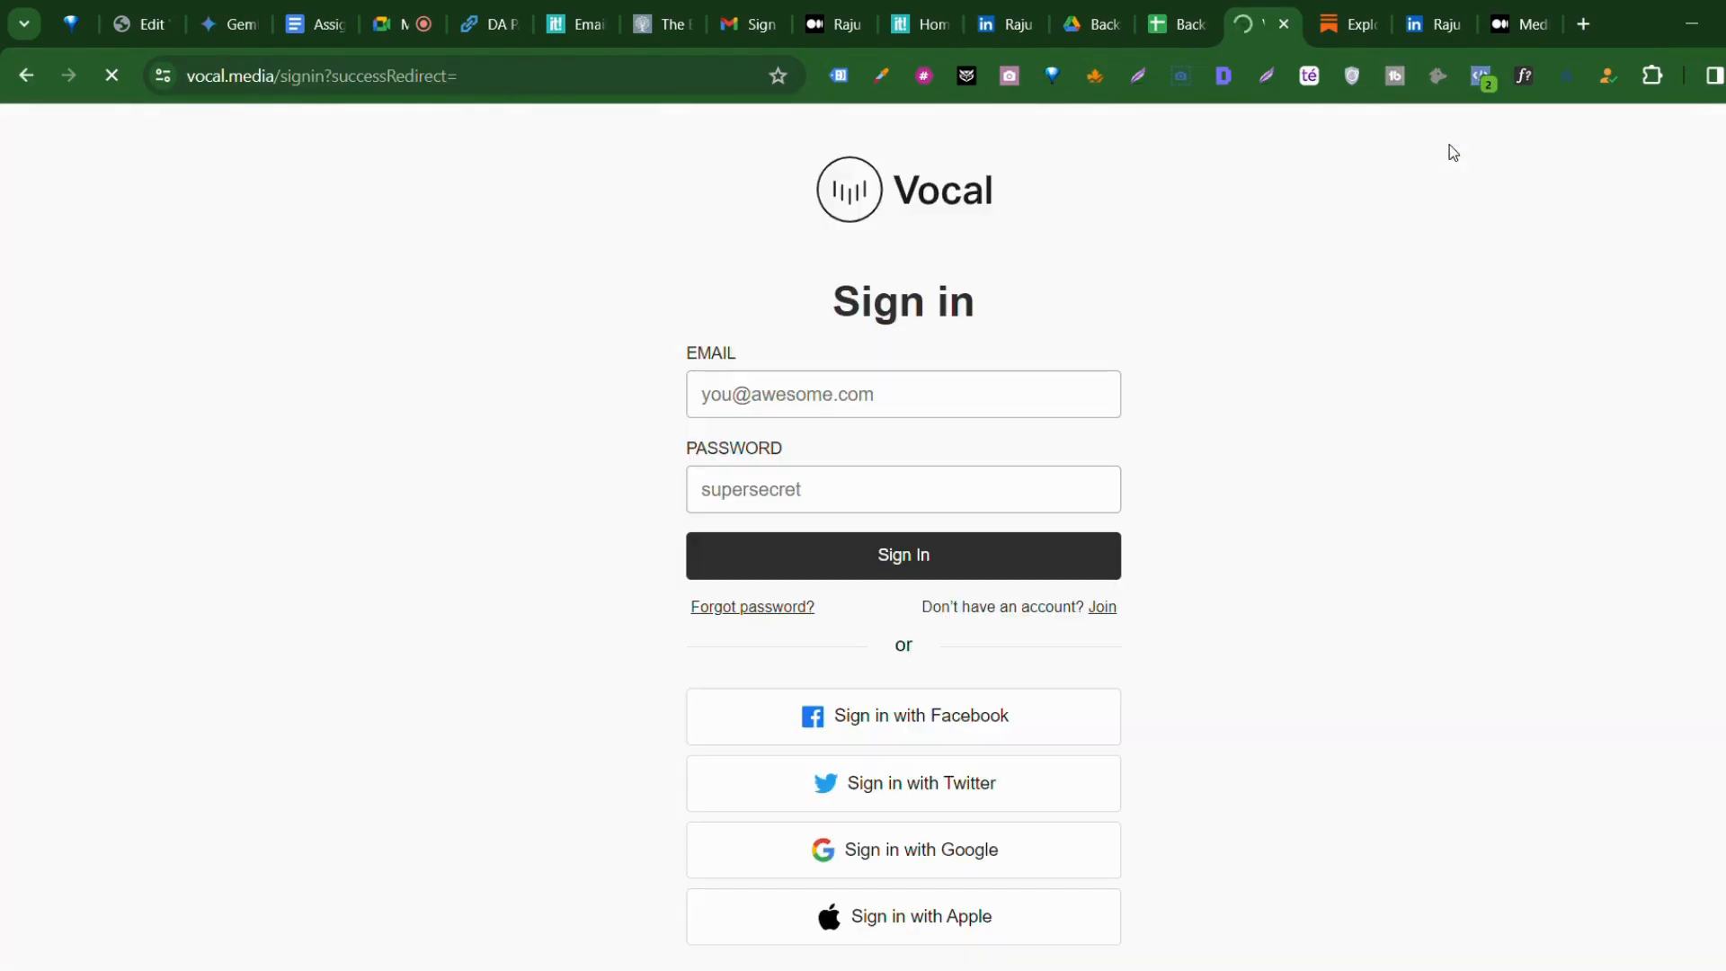
click(1111, 609)
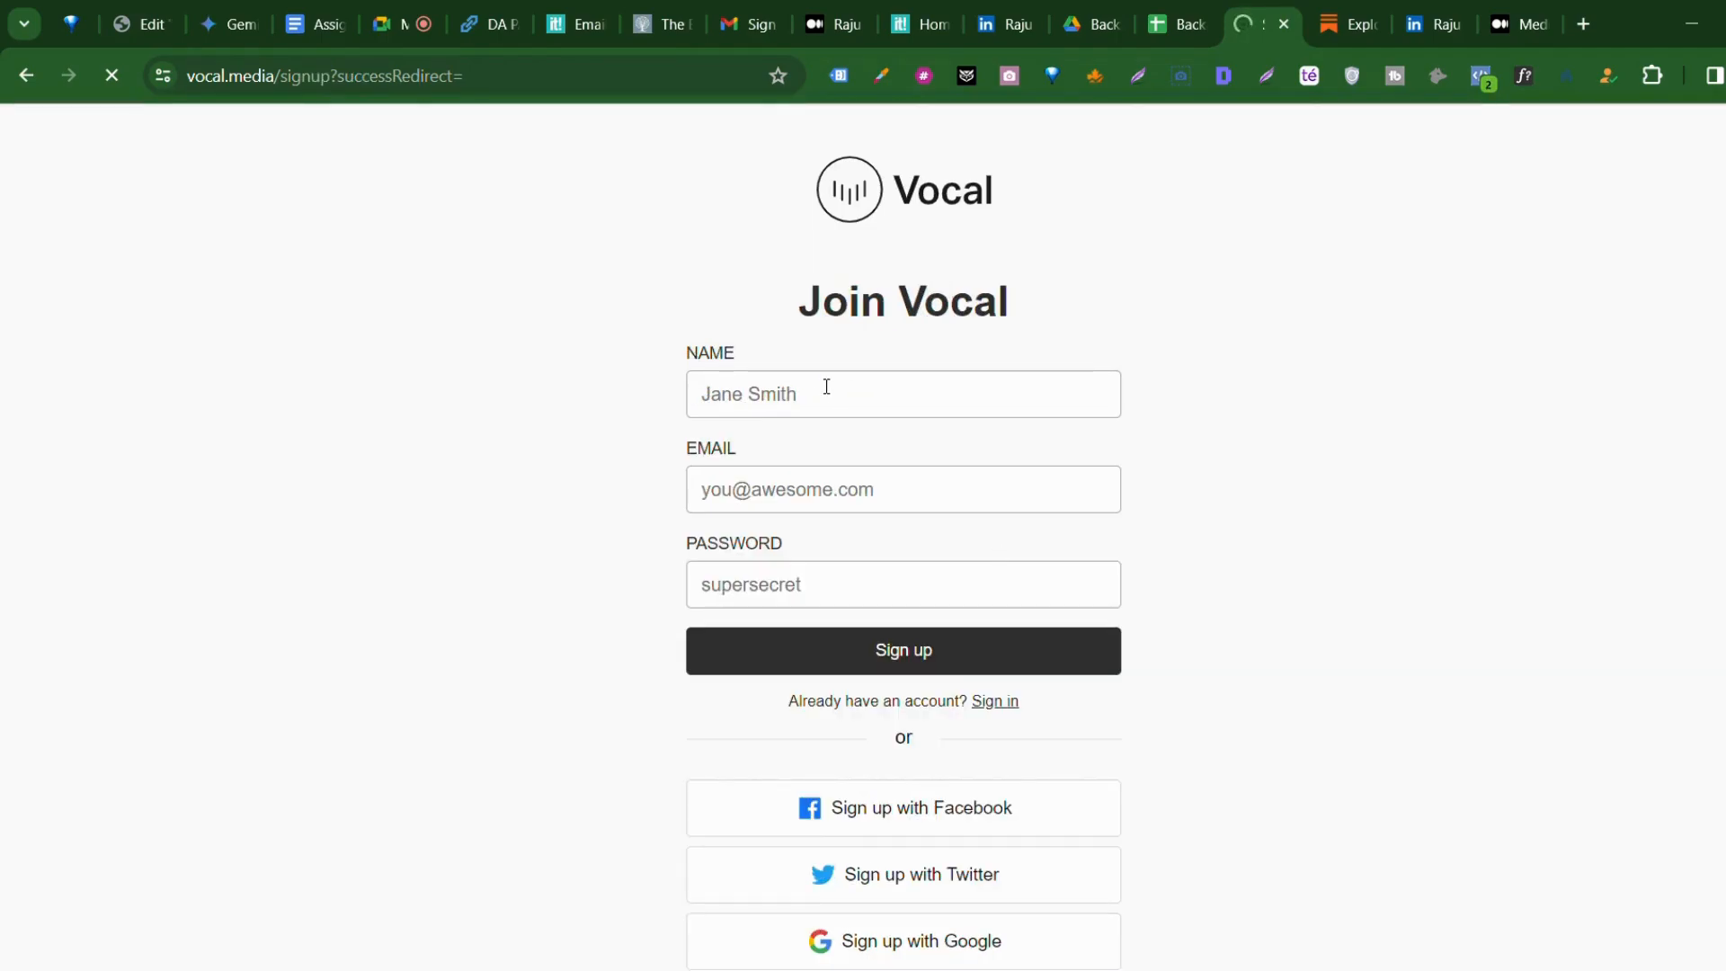
click(840, 403)
click(862, 455)
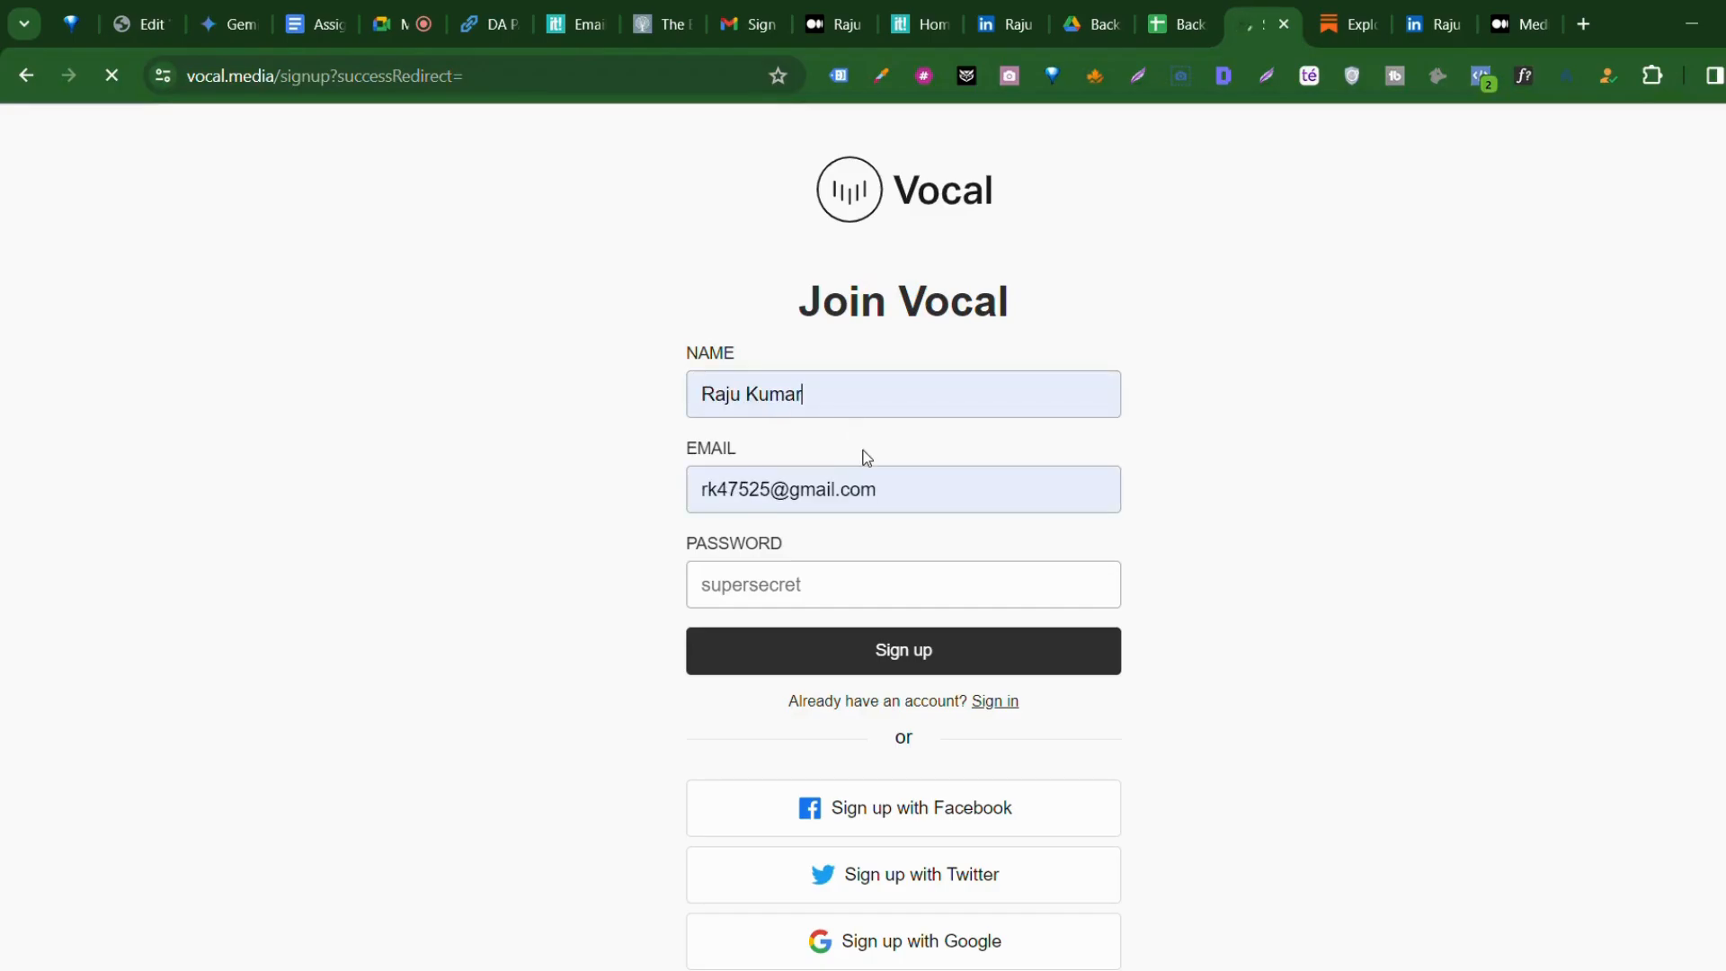
click(799, 599)
text(****)
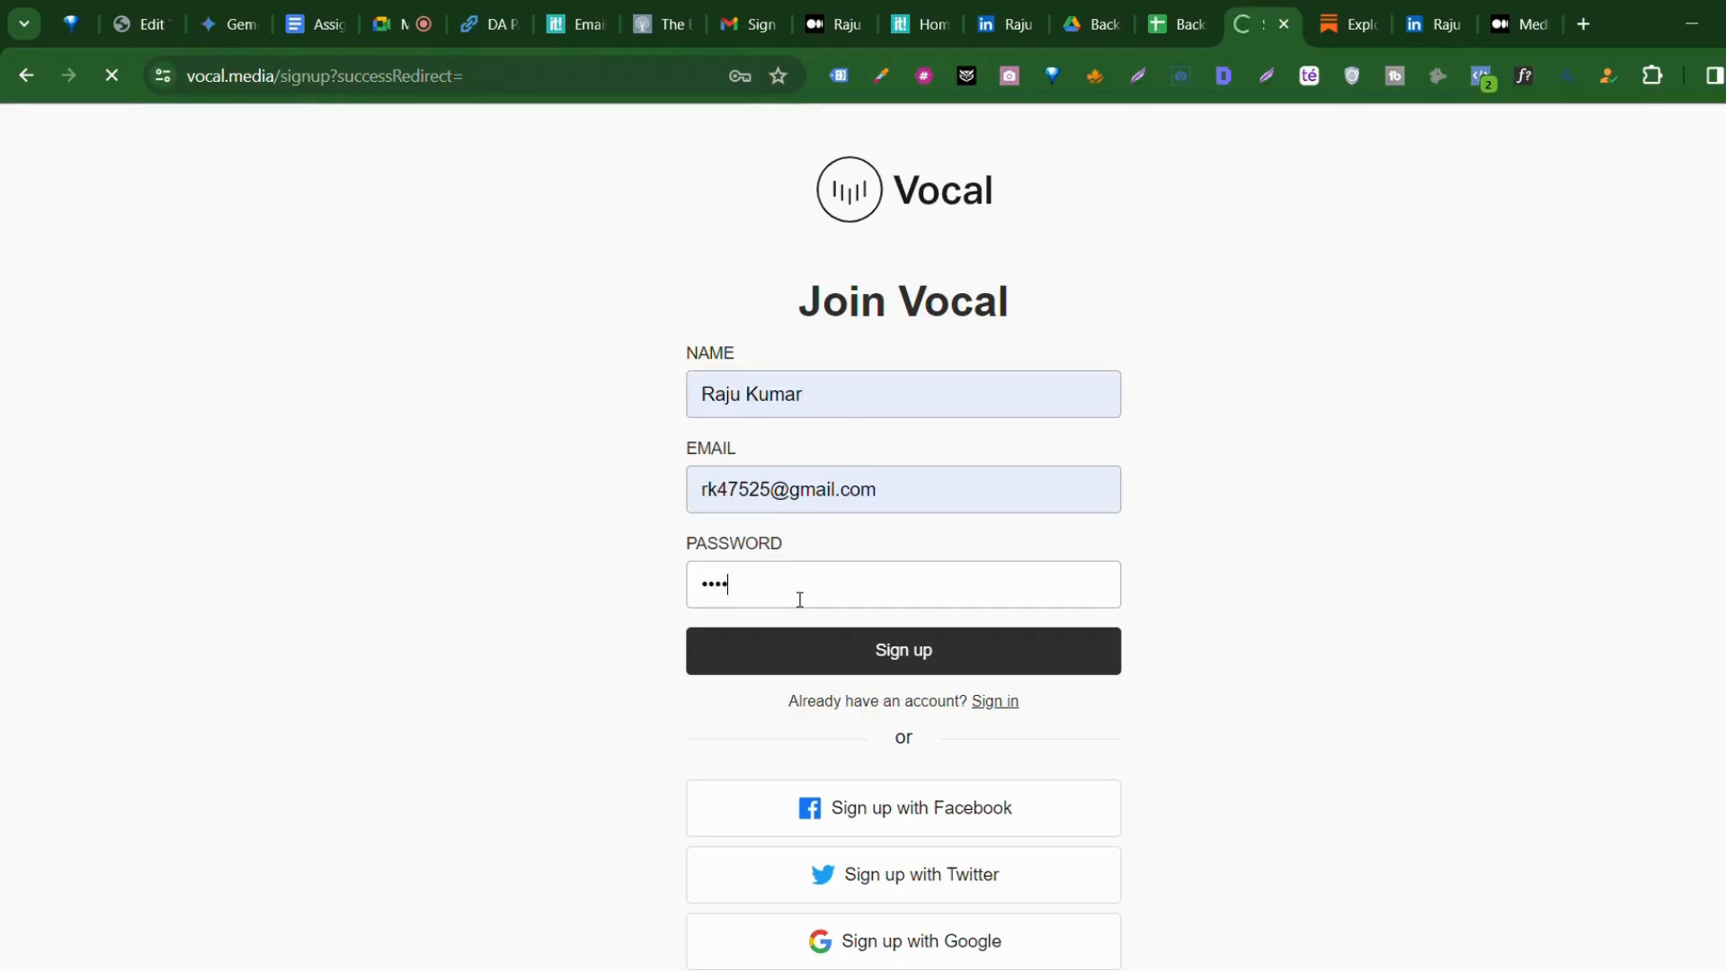
key(BackSpace)
key(BackSpace)
key(BackSpace)
Step: Copy the account password from cell E8 into the Vocal form and sign up
click(1178, 24)
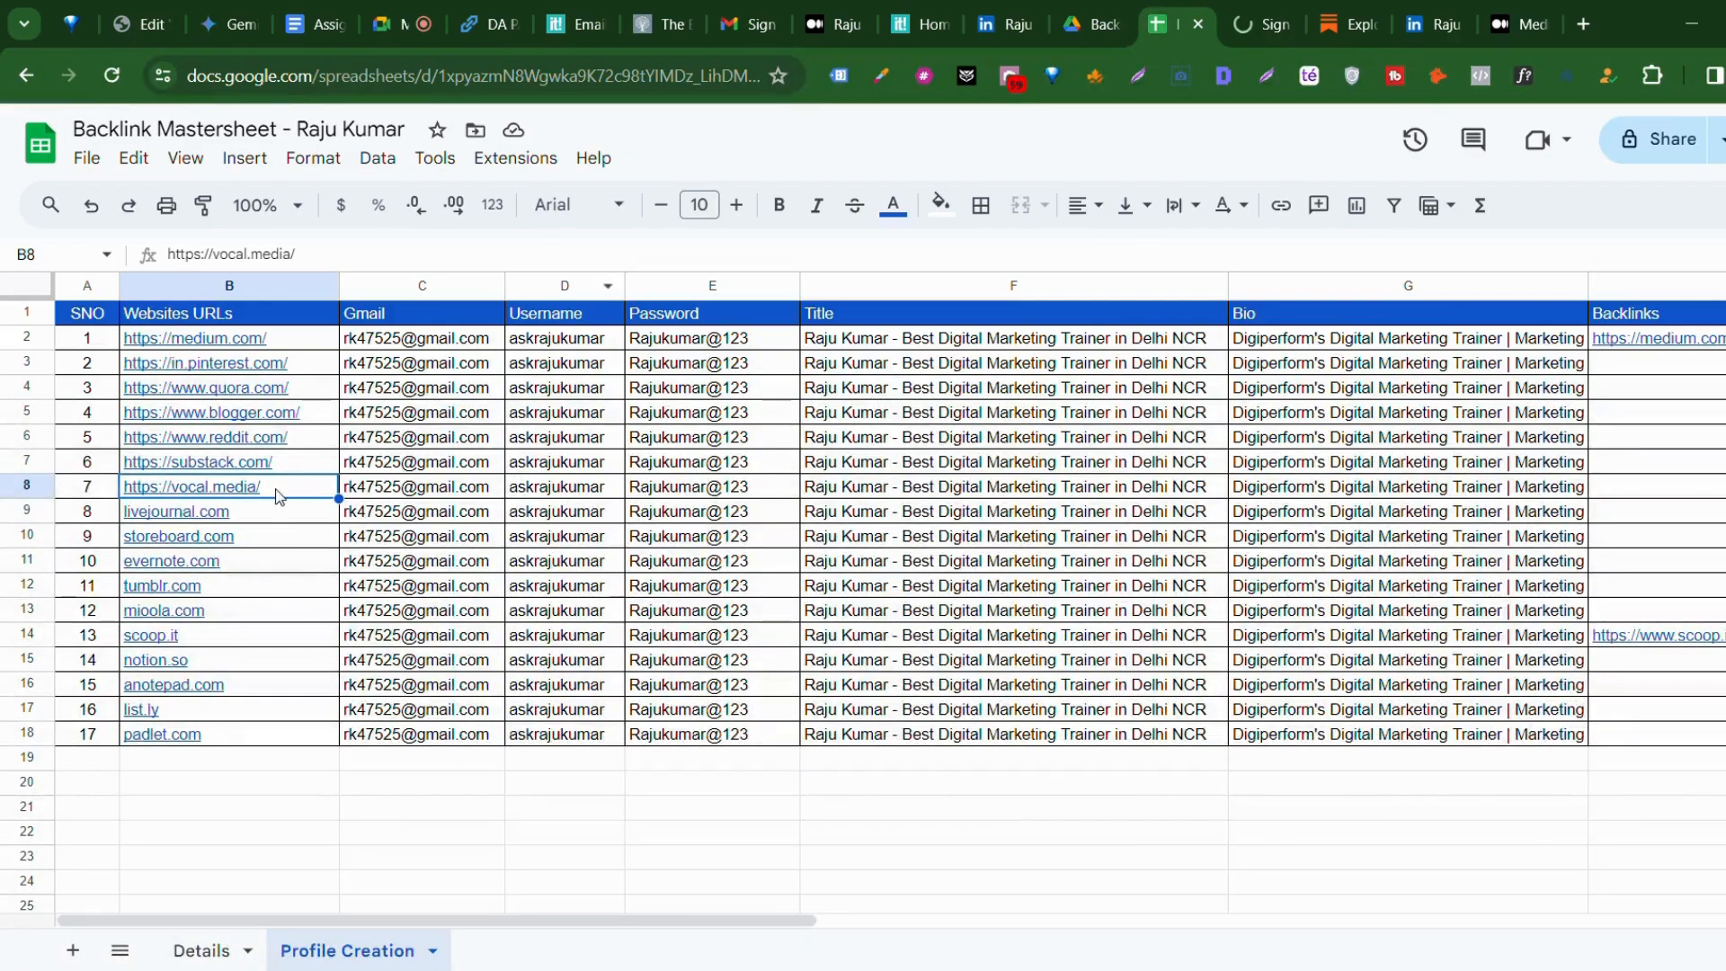
click(701, 486)
key(ctrl+c)
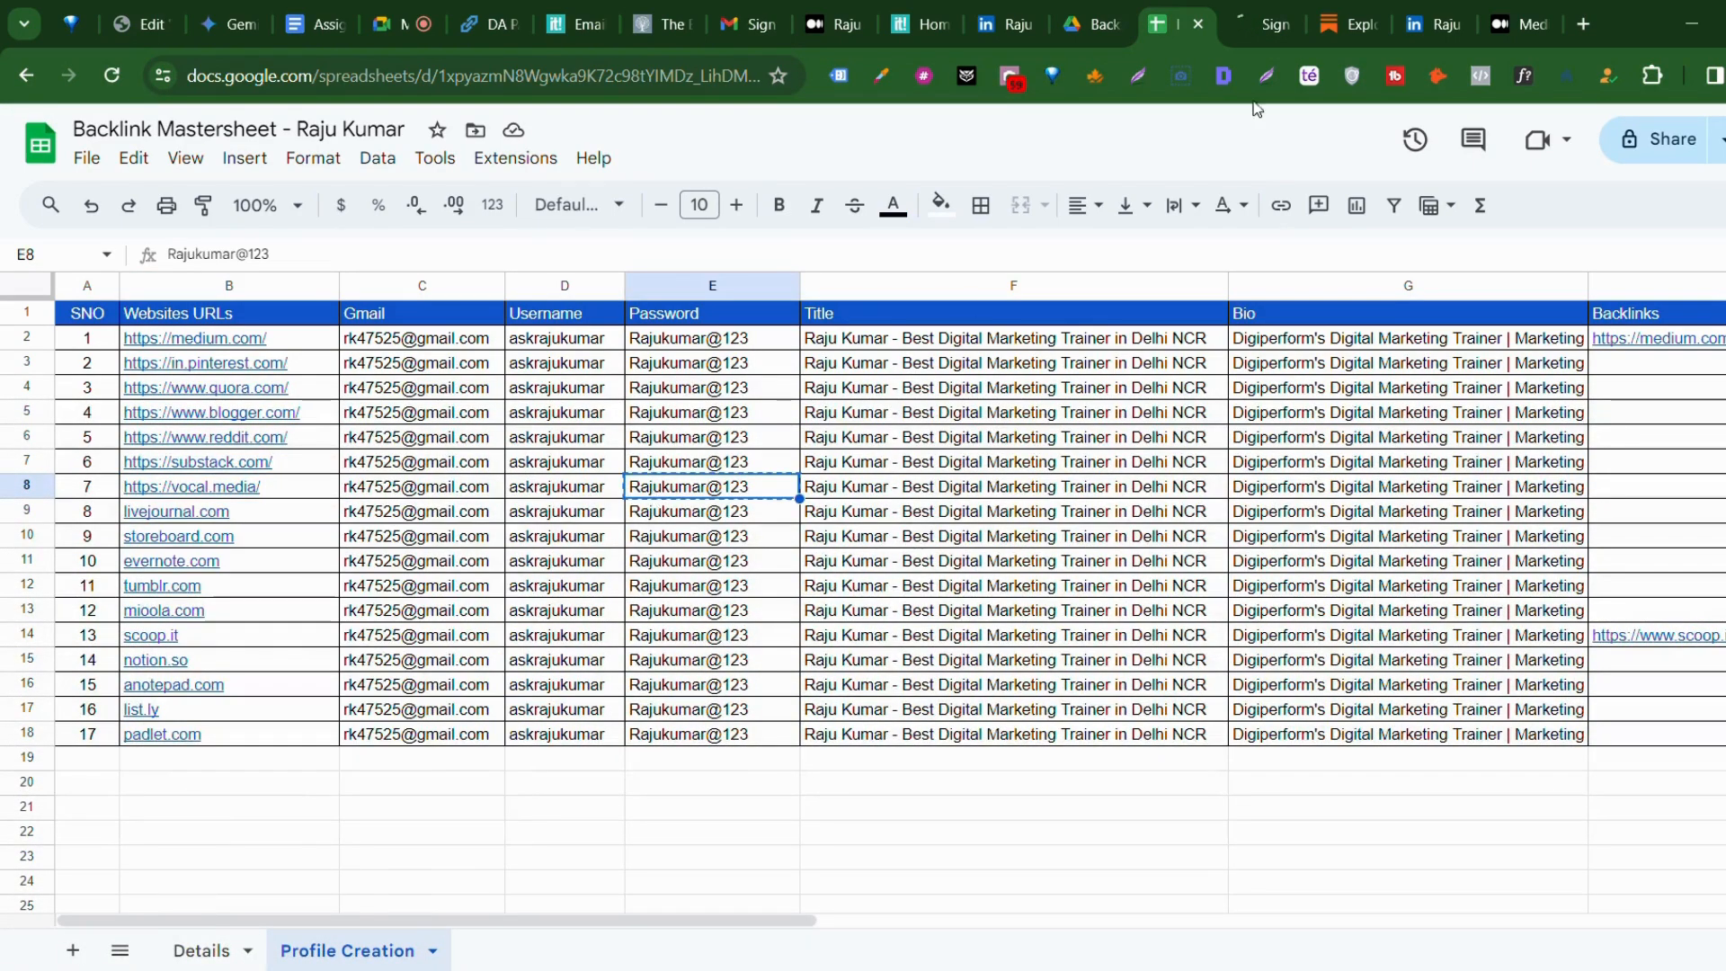
click(1267, 24)
key(ctrl+v)
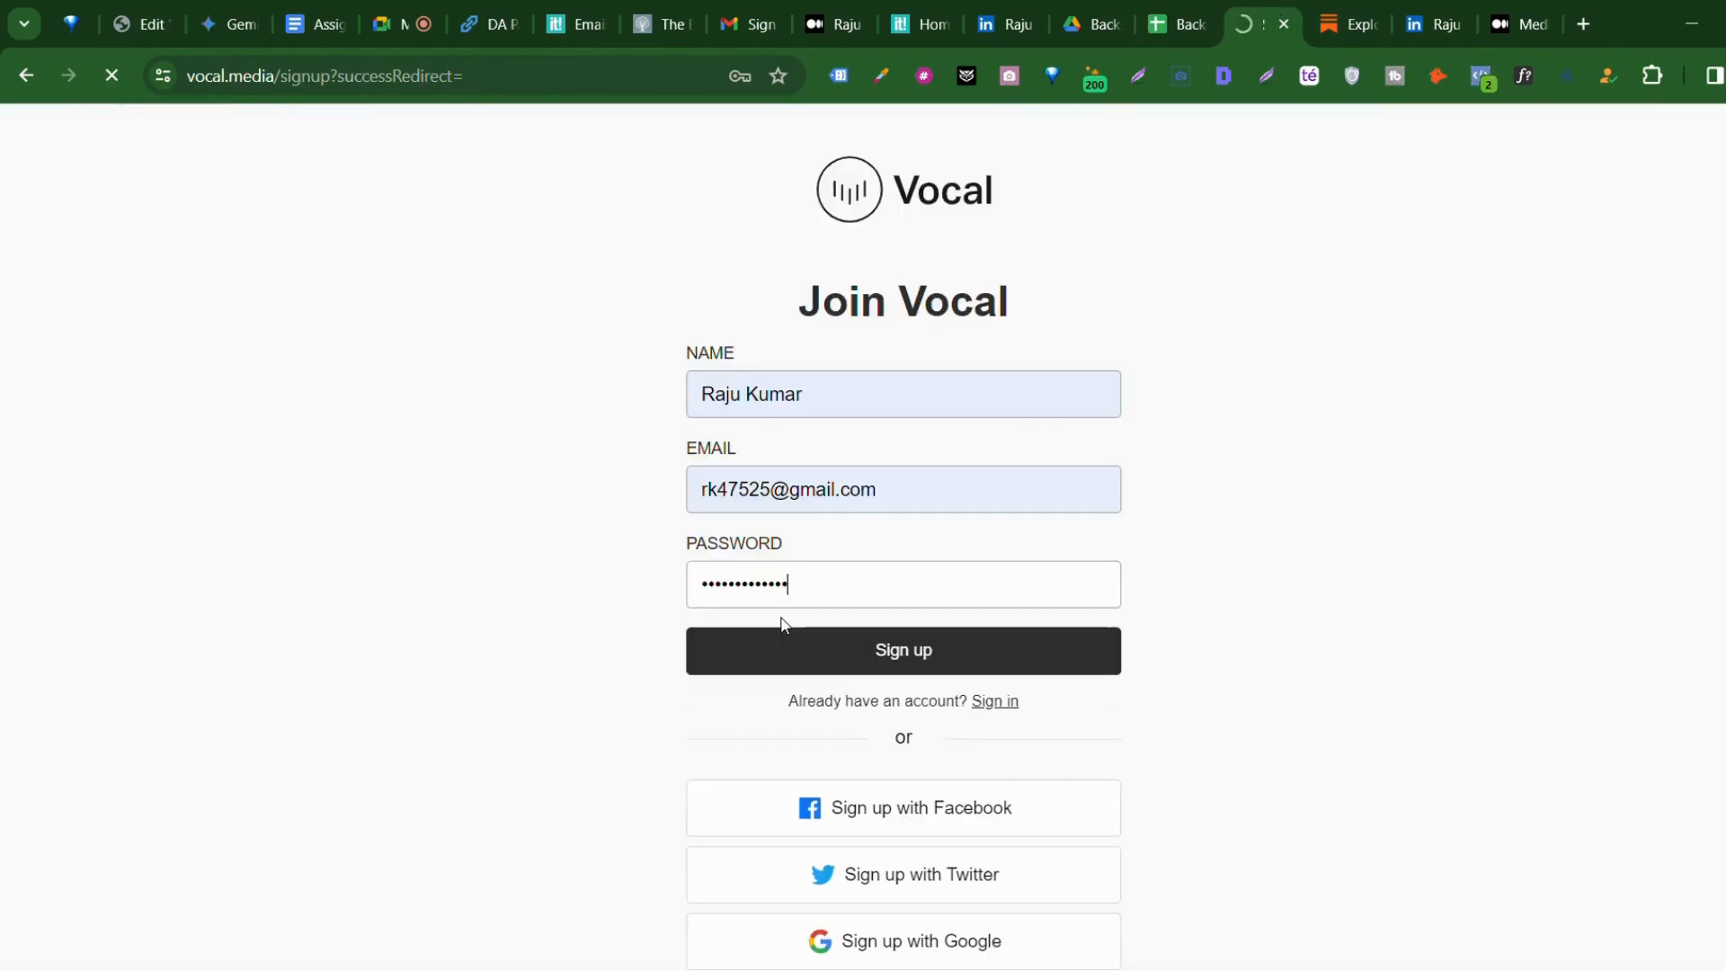
click(902, 673)
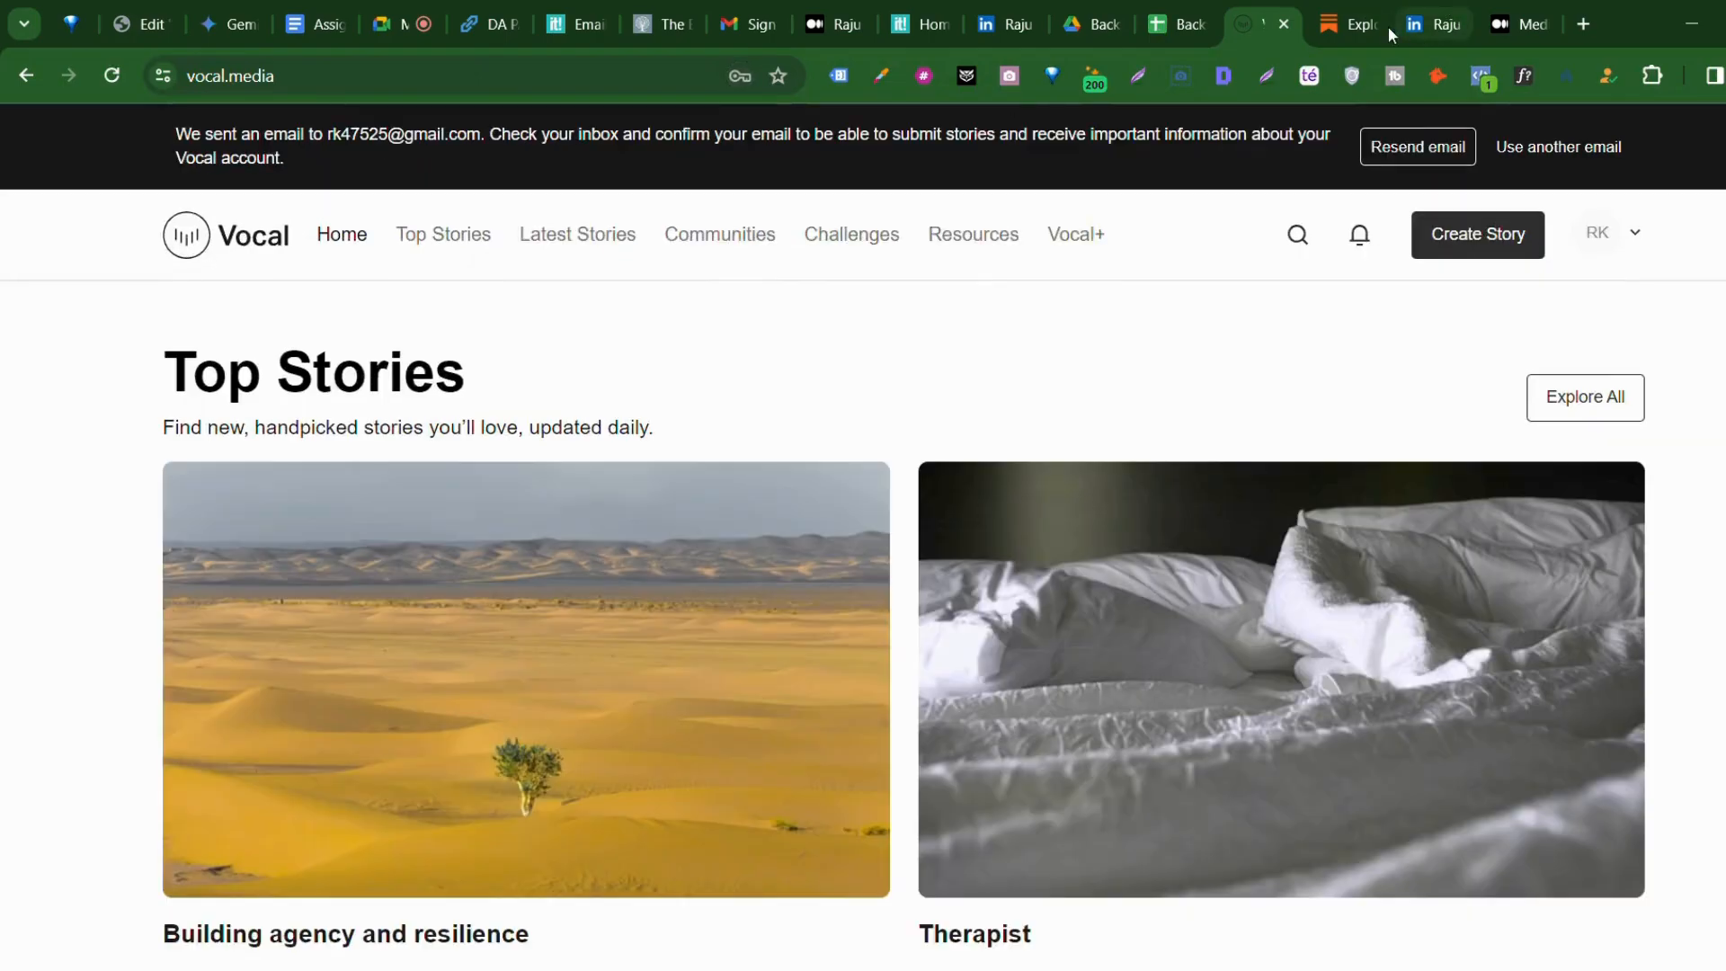
click(1623, 235)
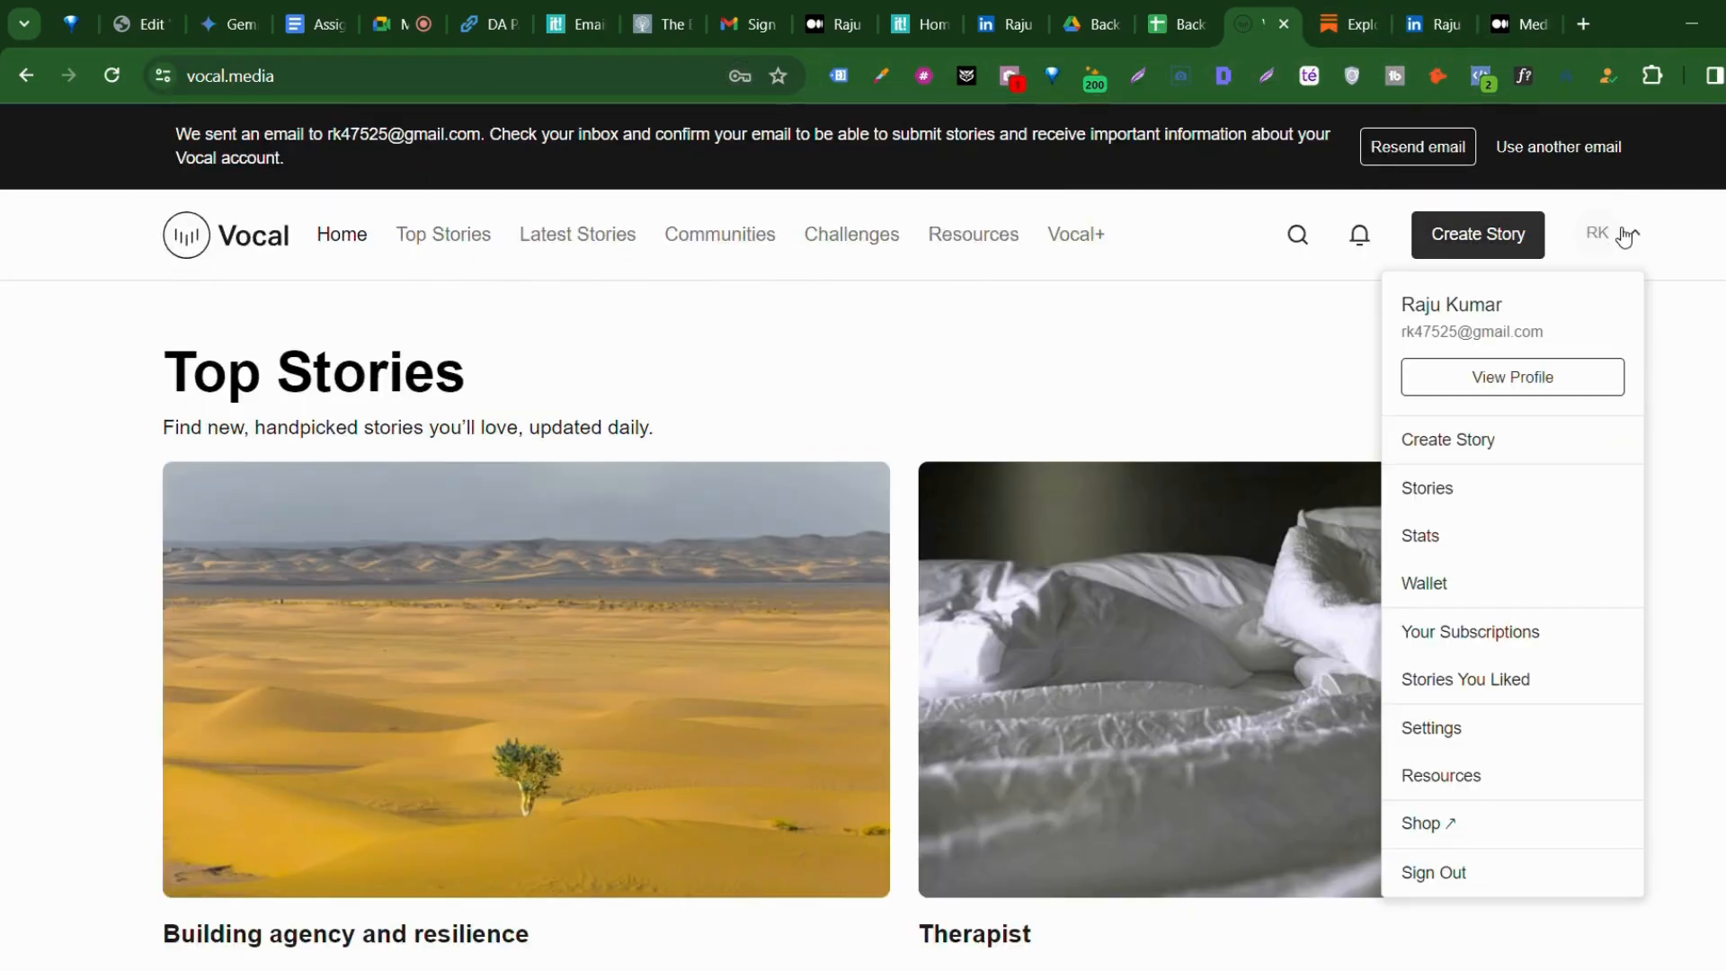
Step: Open the new Vocal profile page and enter its profile editor
click(1499, 374)
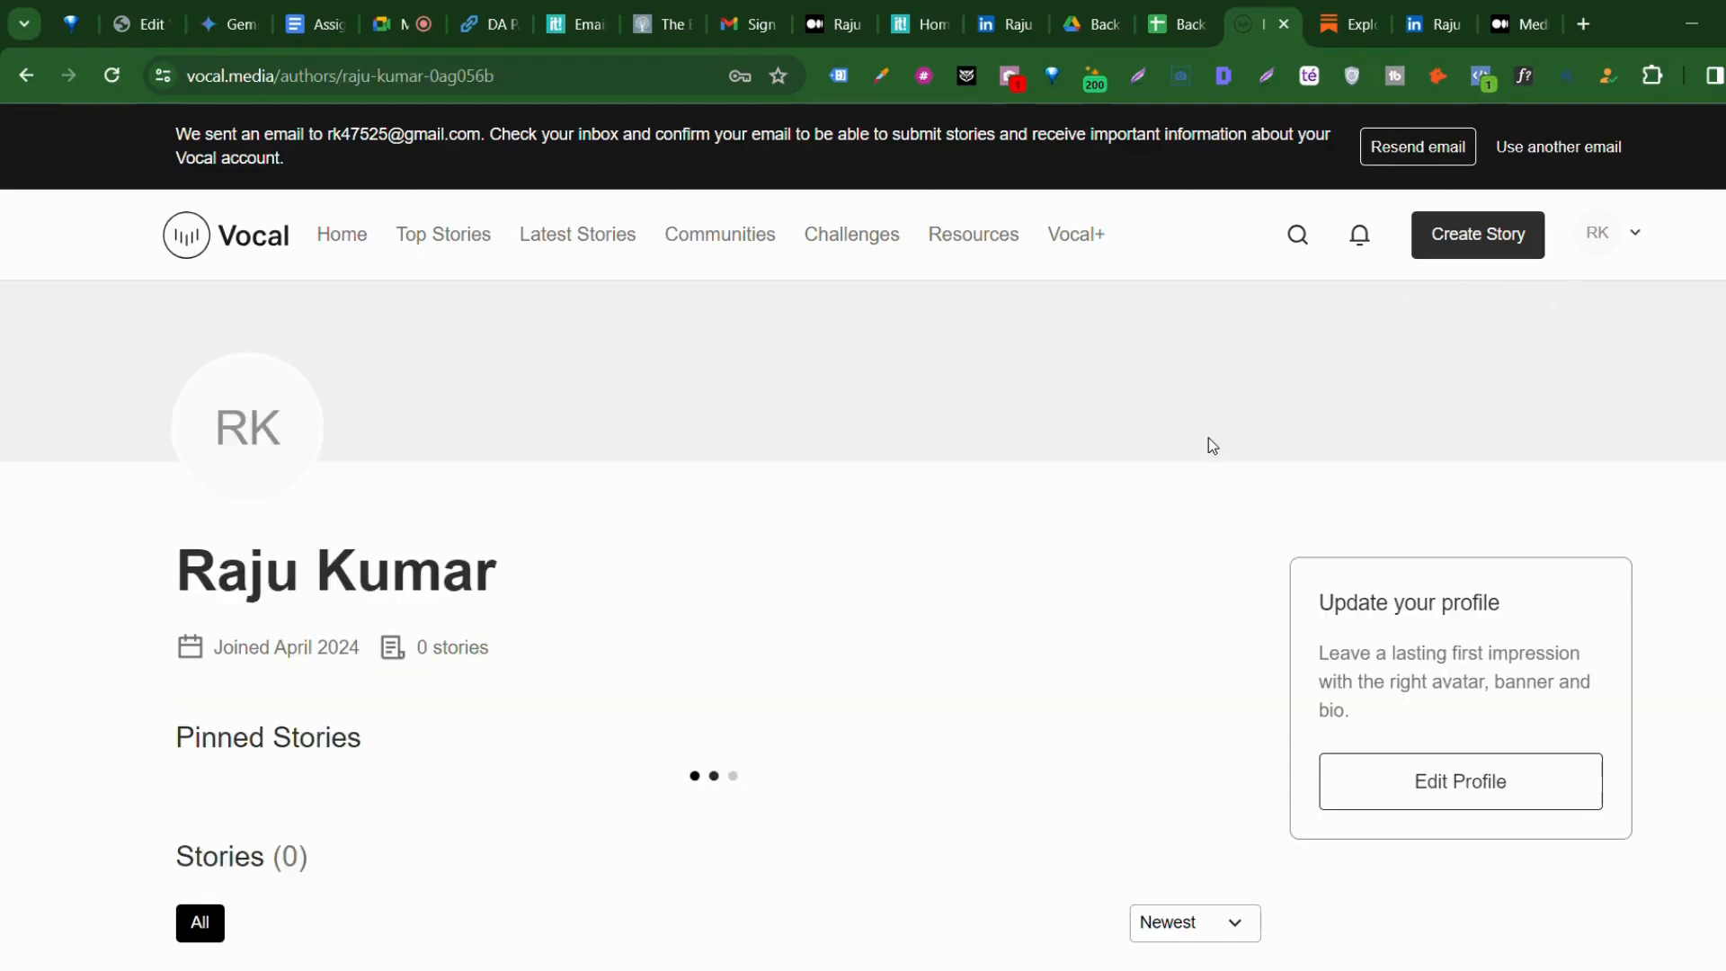
scroll(1208, 438, down, 2)
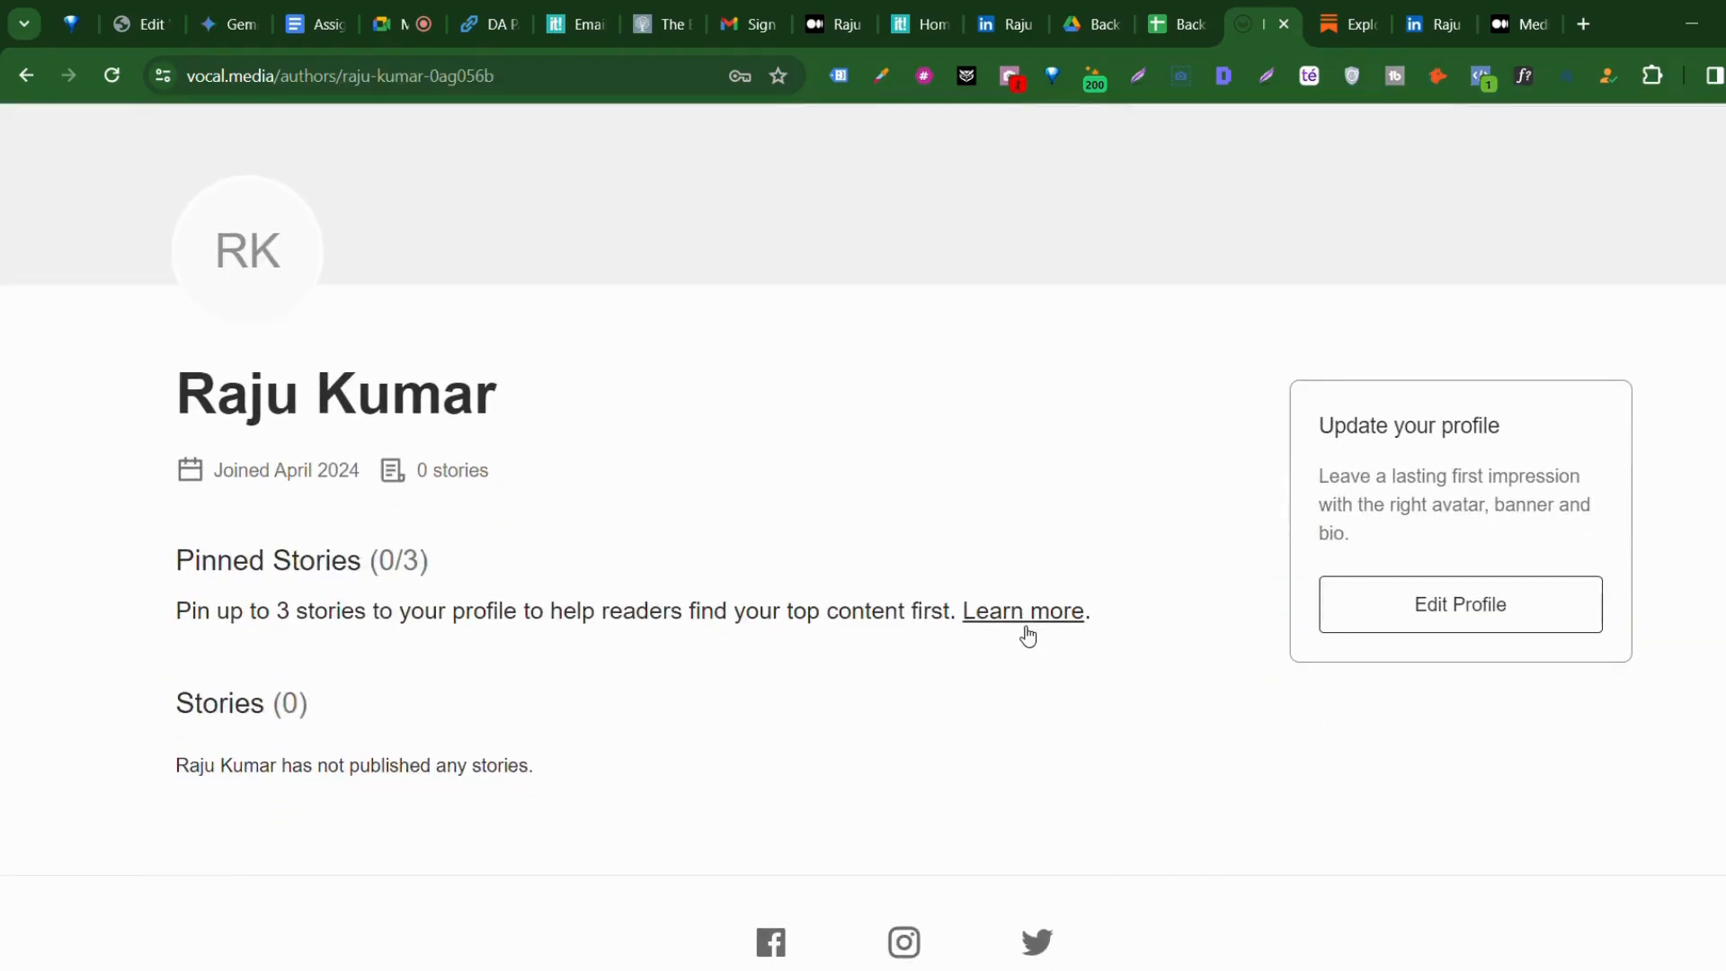
click(1514, 608)
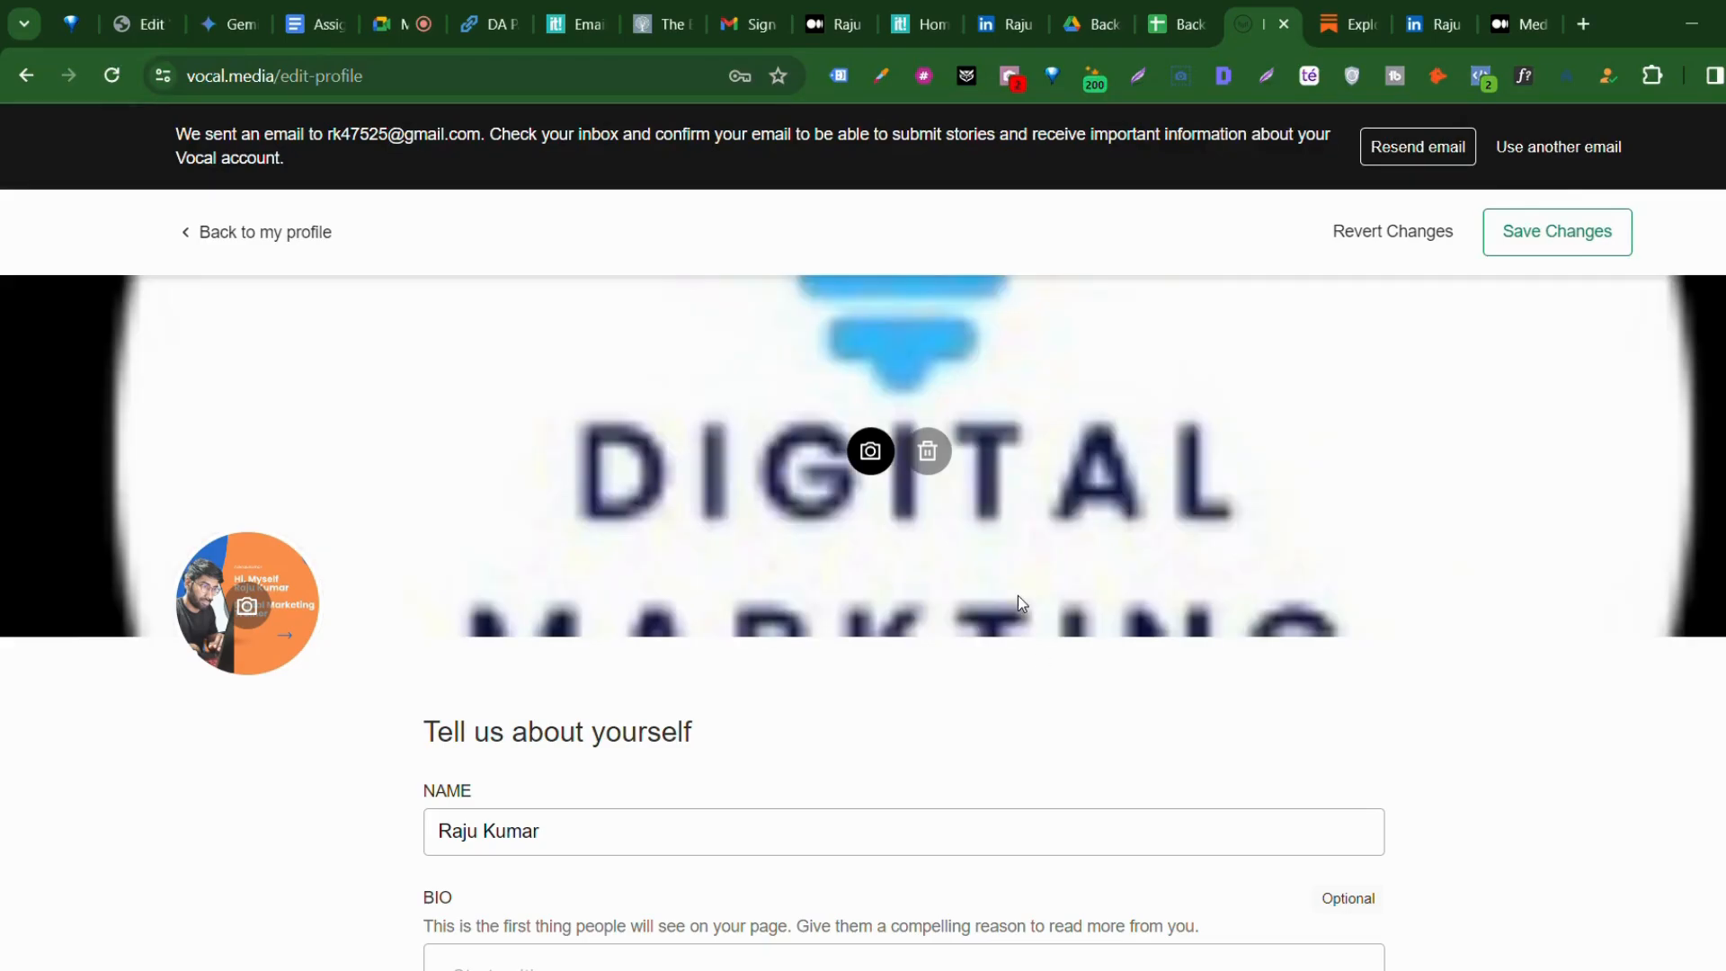
Step: Download the LinkedIn cover image and bring it back to the Vocal profile editor
click(1434, 24)
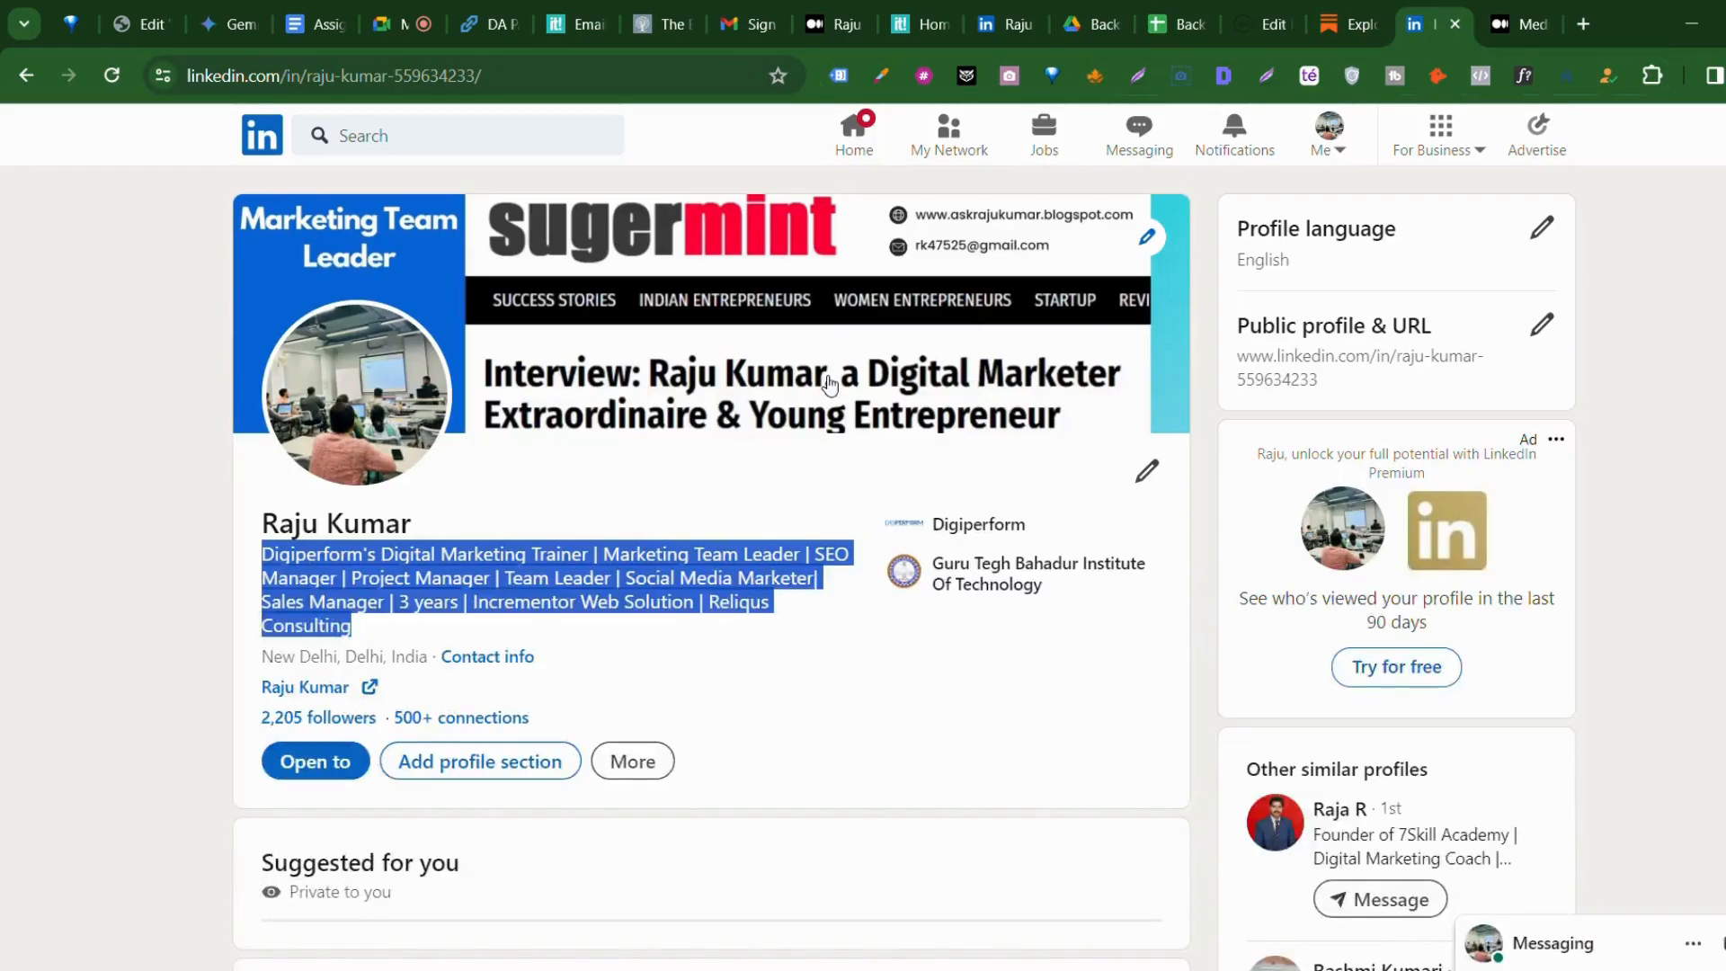
click(698, 308)
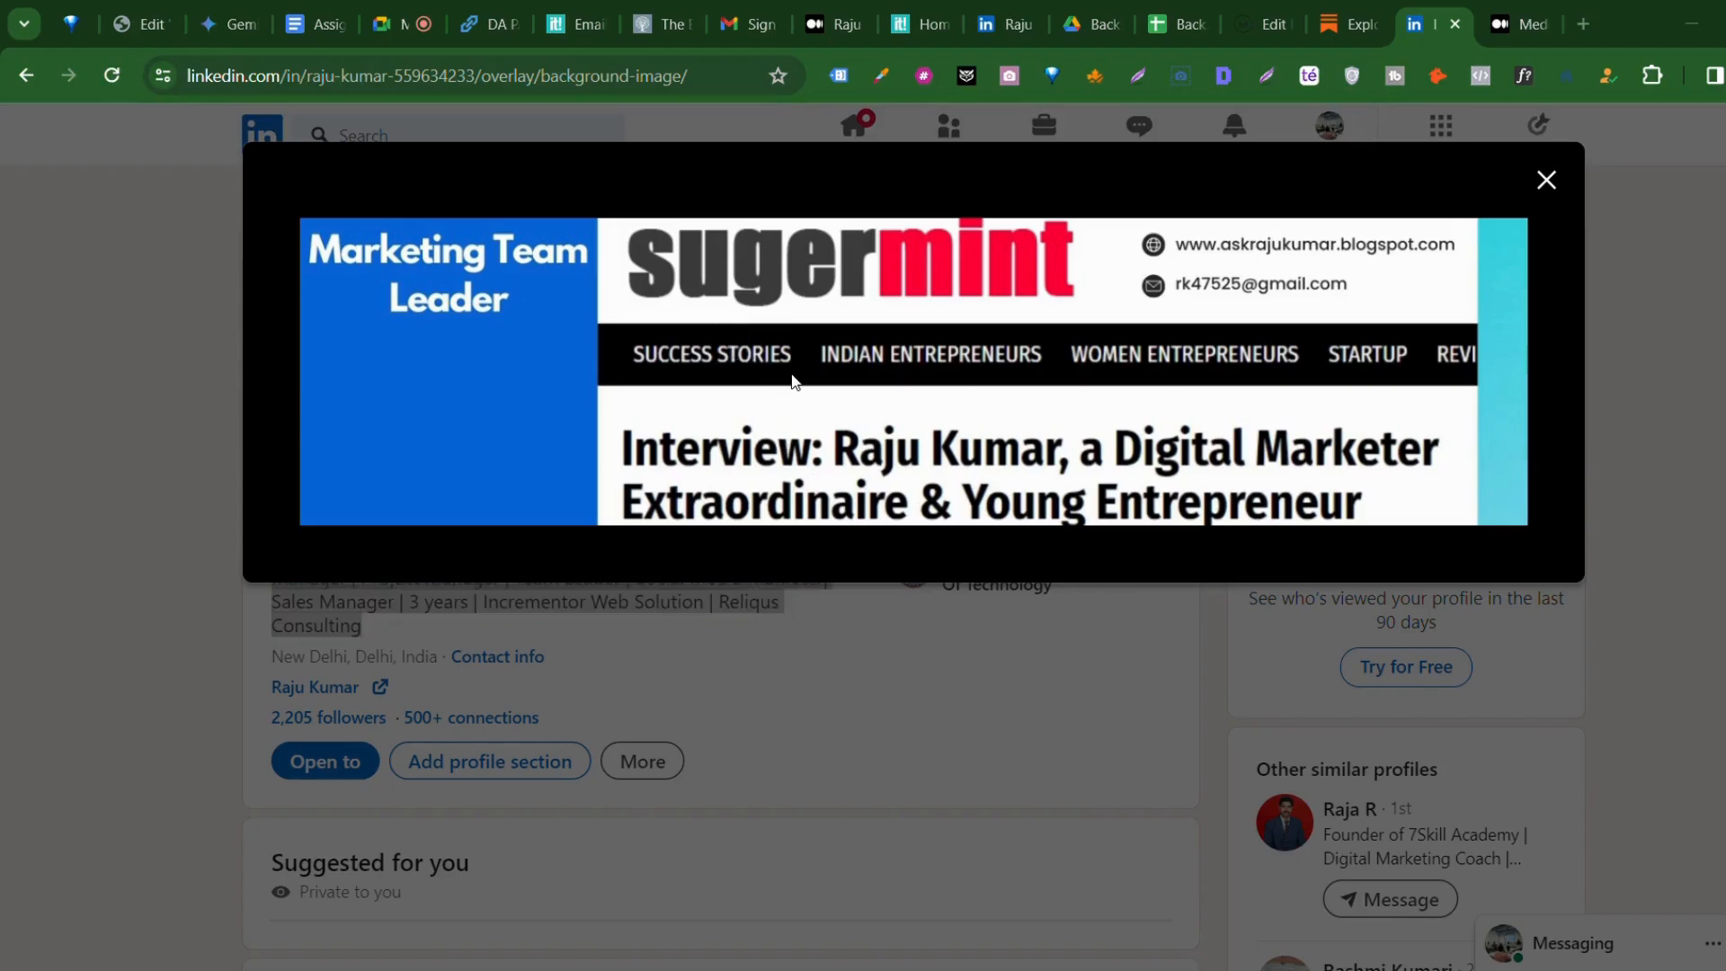
key(Return)
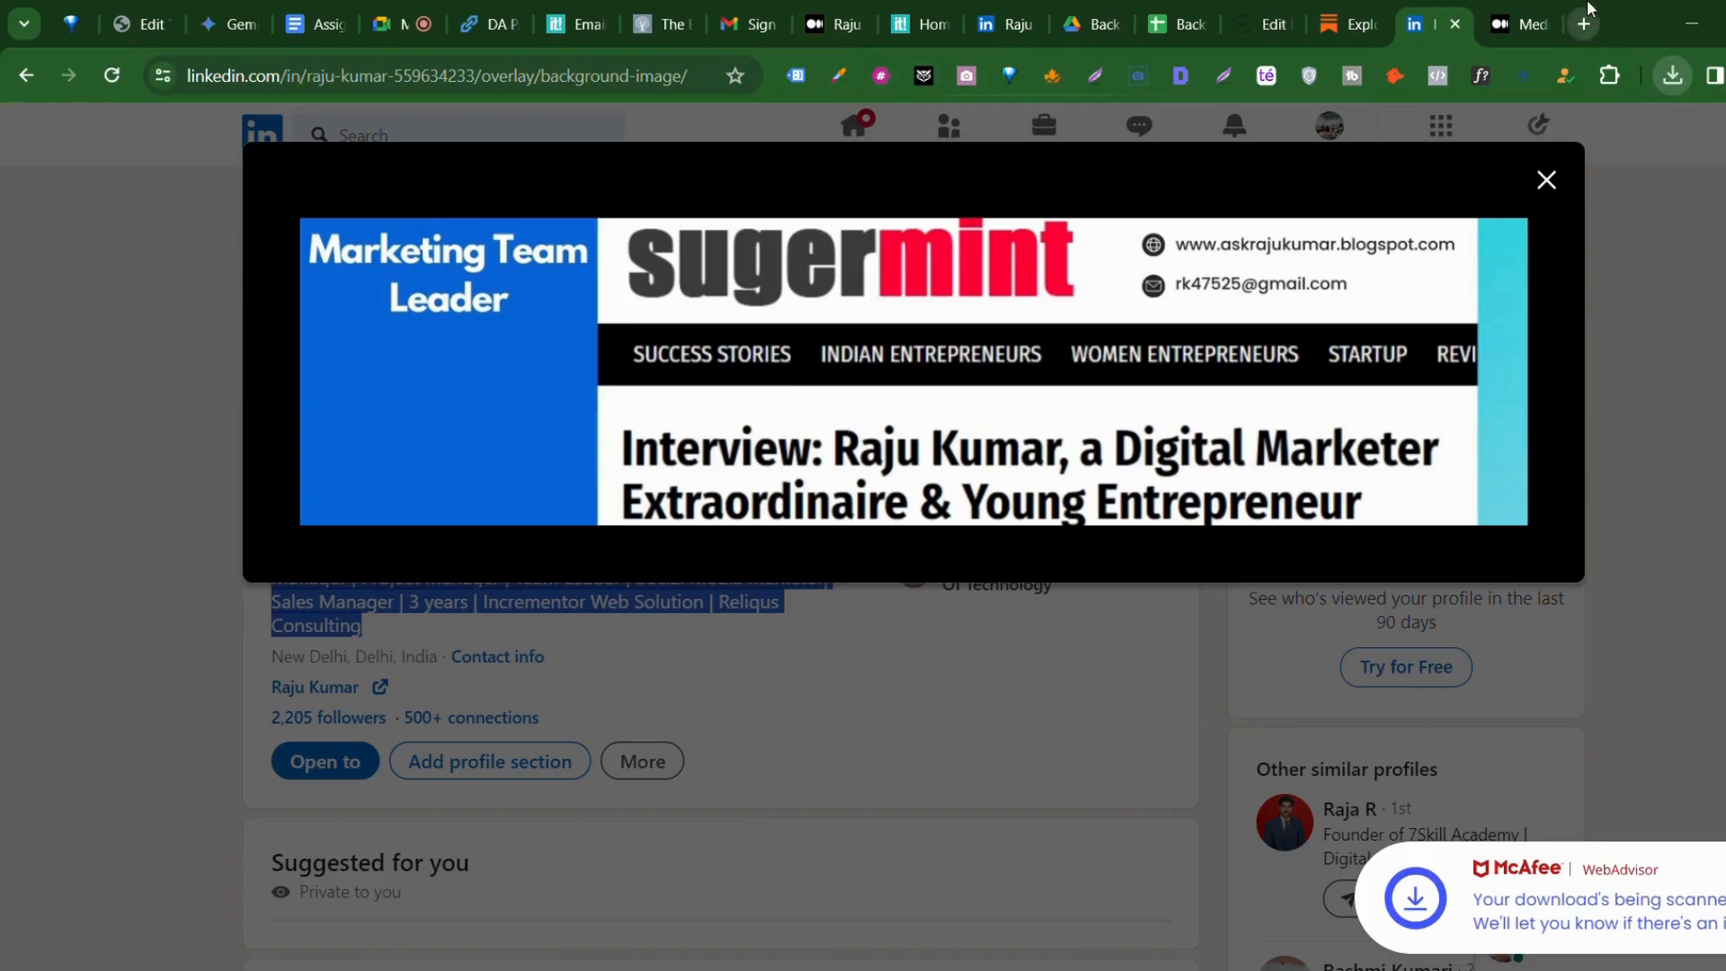
click(1229, 11)
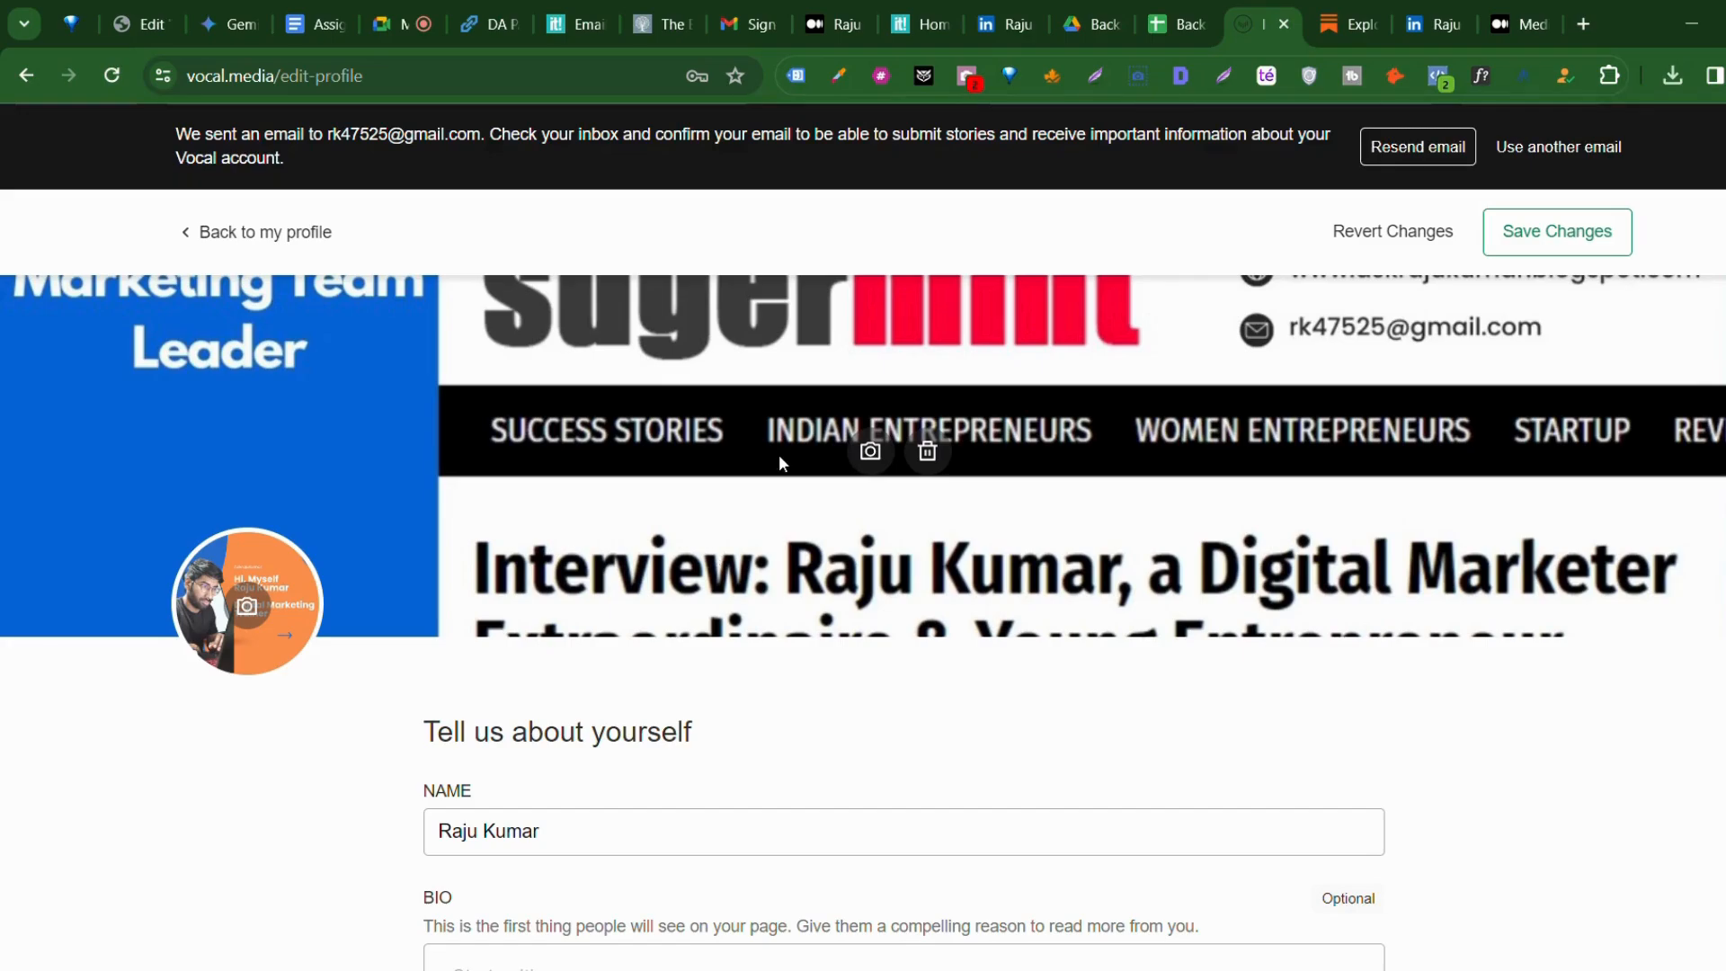
Step: Replace the Vocal profile name with the F2 title 'Best Digital Marketing Trainer in Delhi NCR'
scroll(778, 455, down, 5)
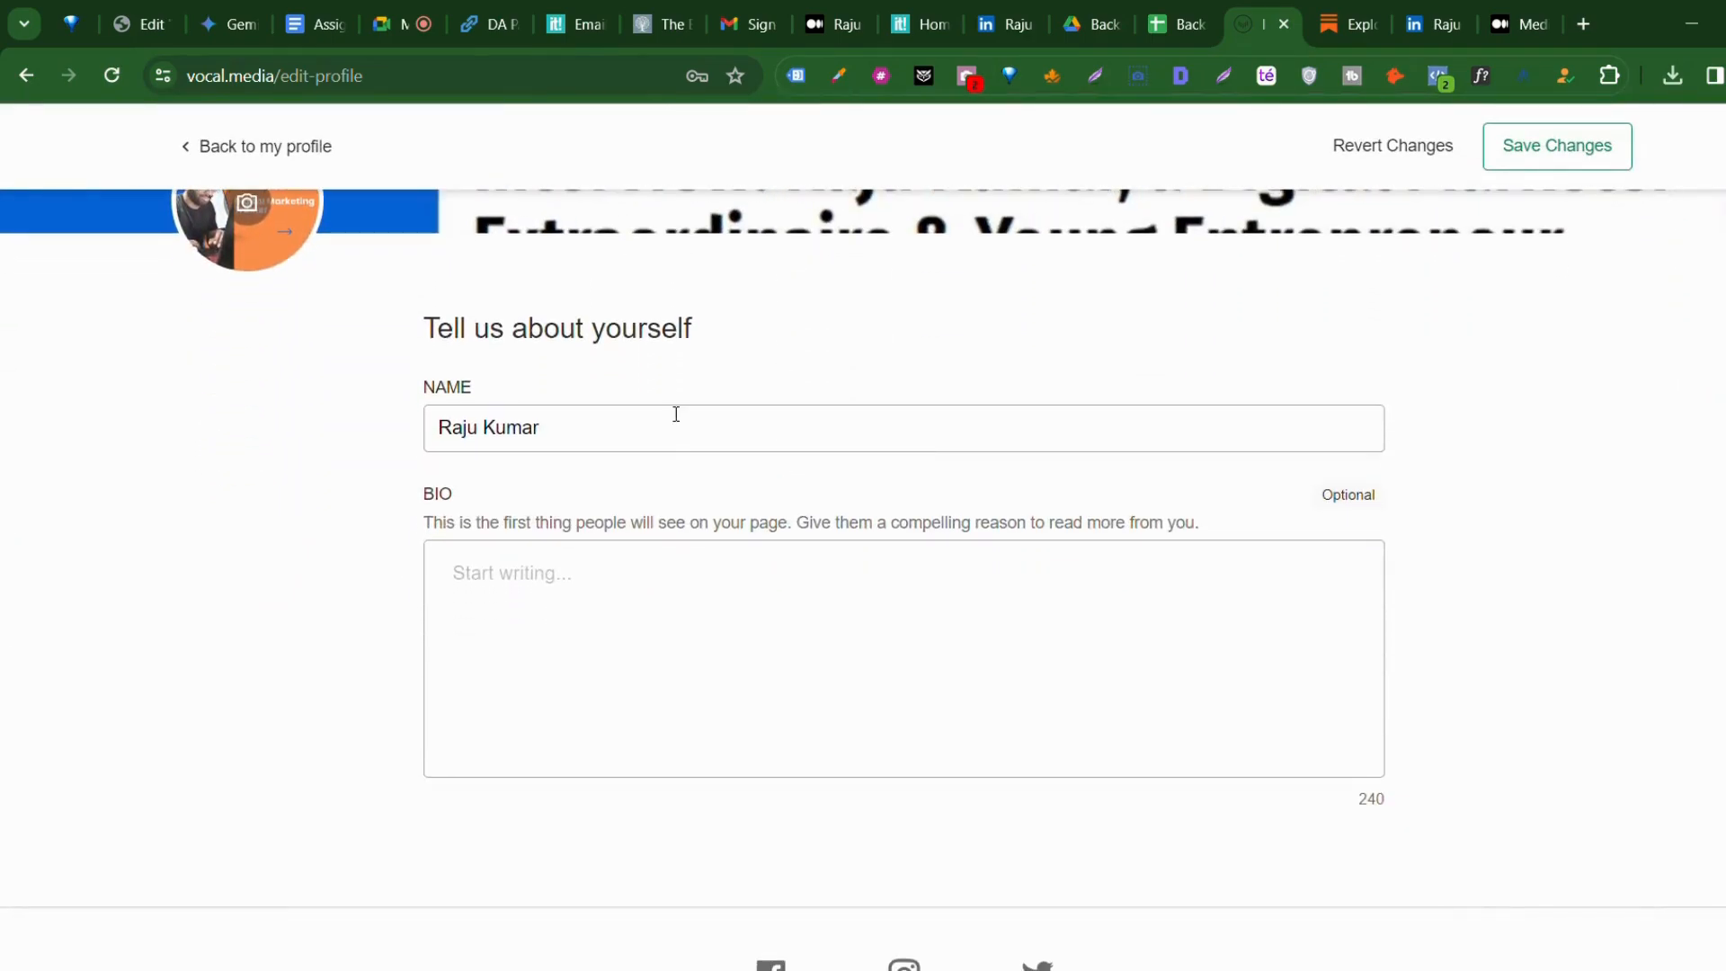
click(1174, 25)
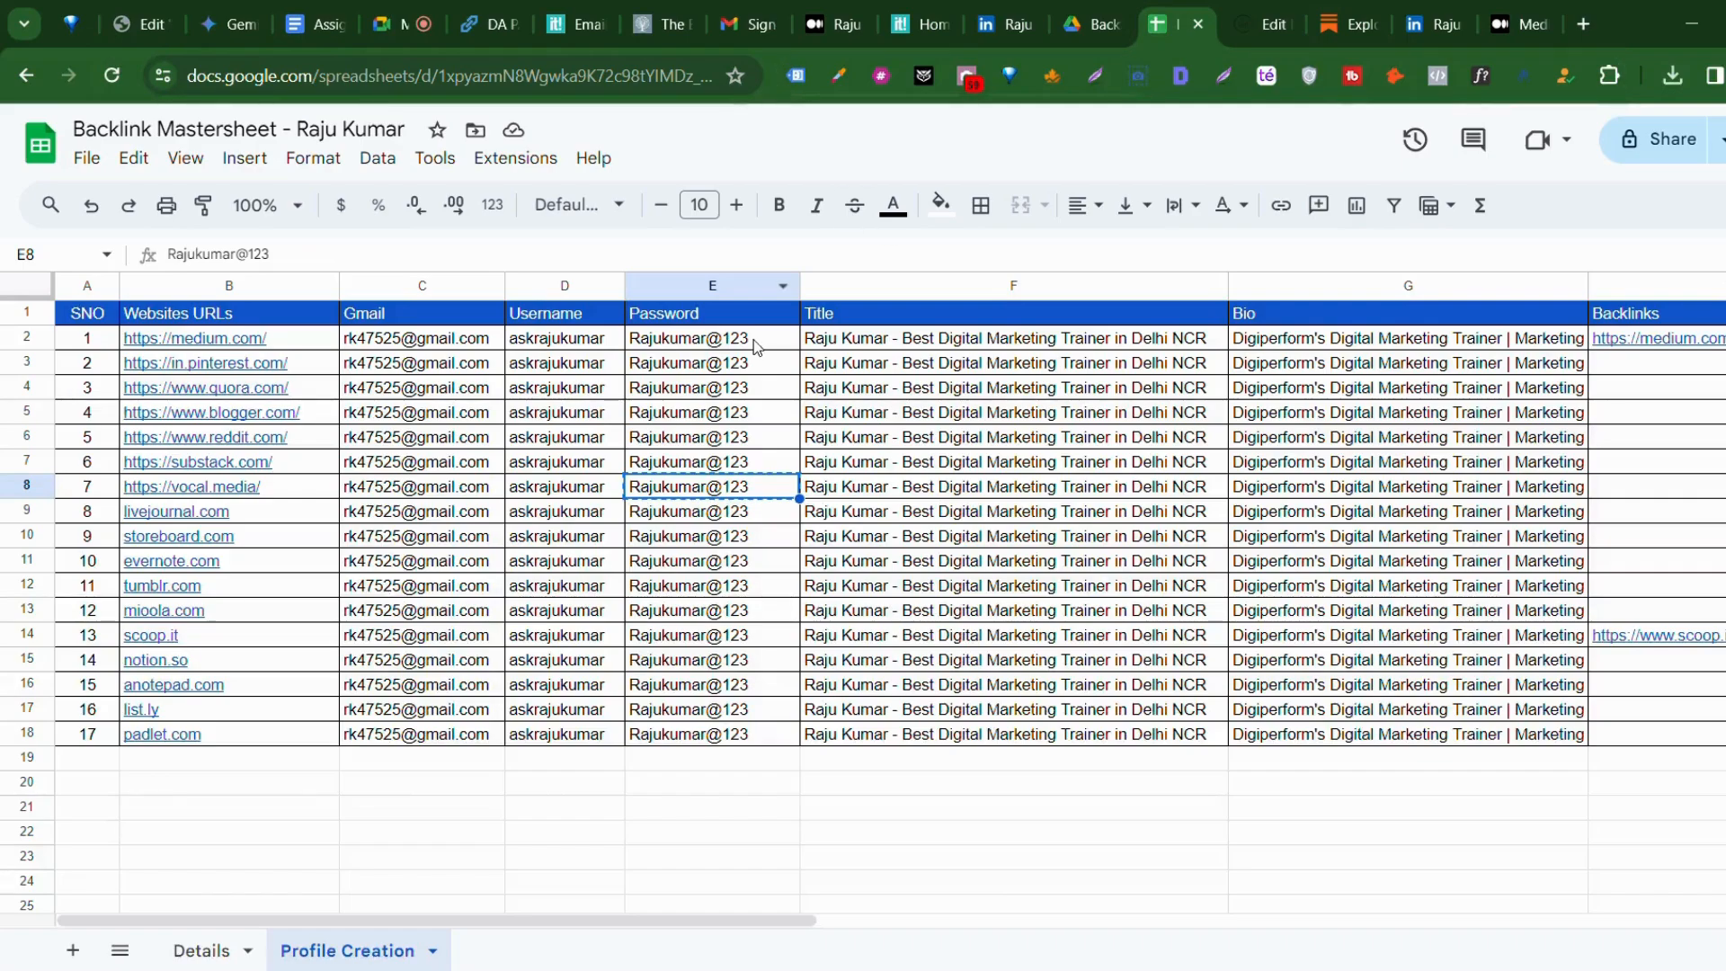
click(869, 344)
key(ctrl+a)
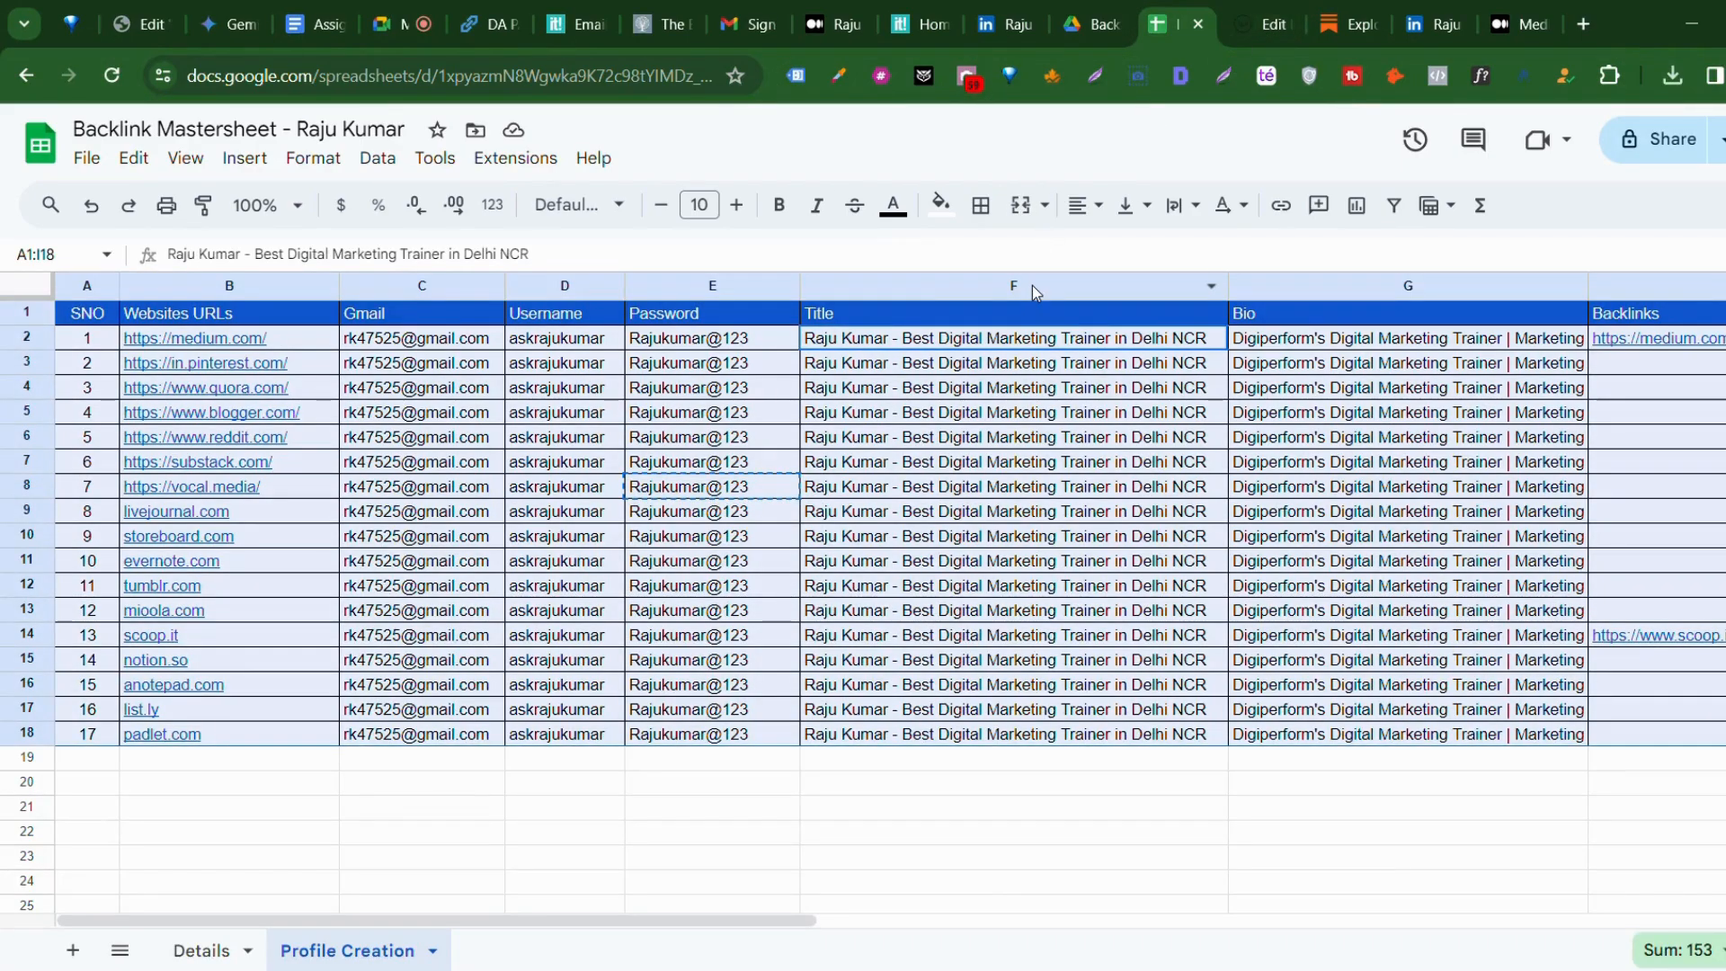
click(1032, 348)
key(ctrl+a)
click(1032, 348)
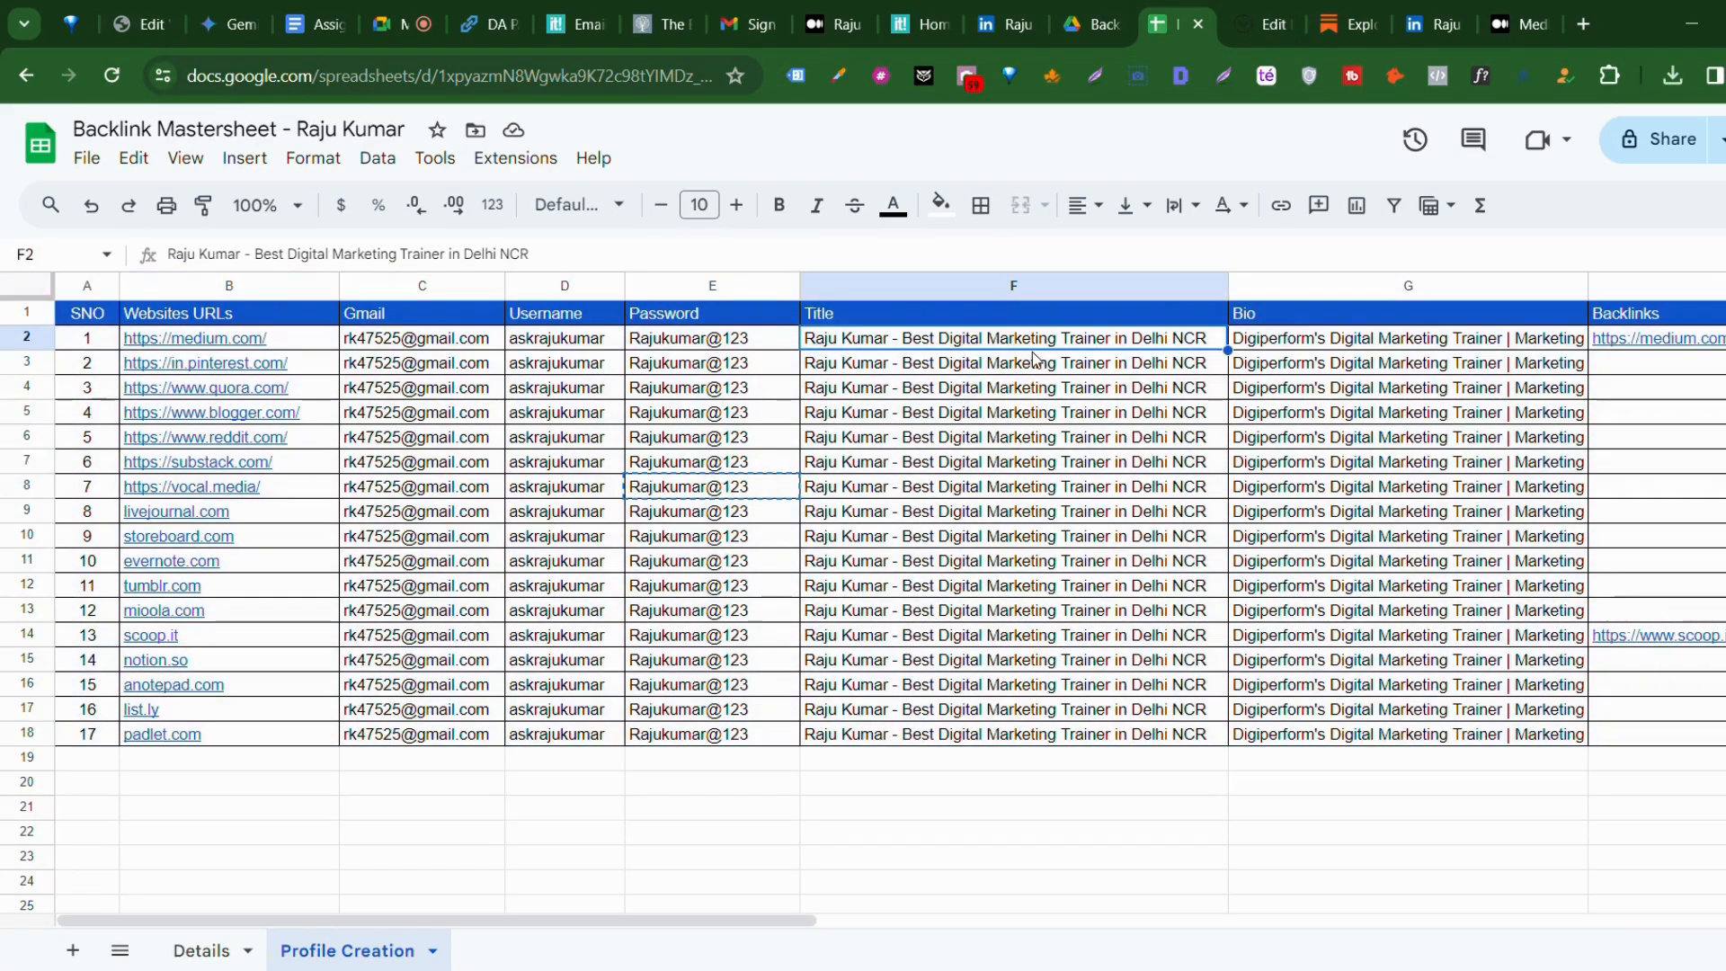
key(ctrl+c)
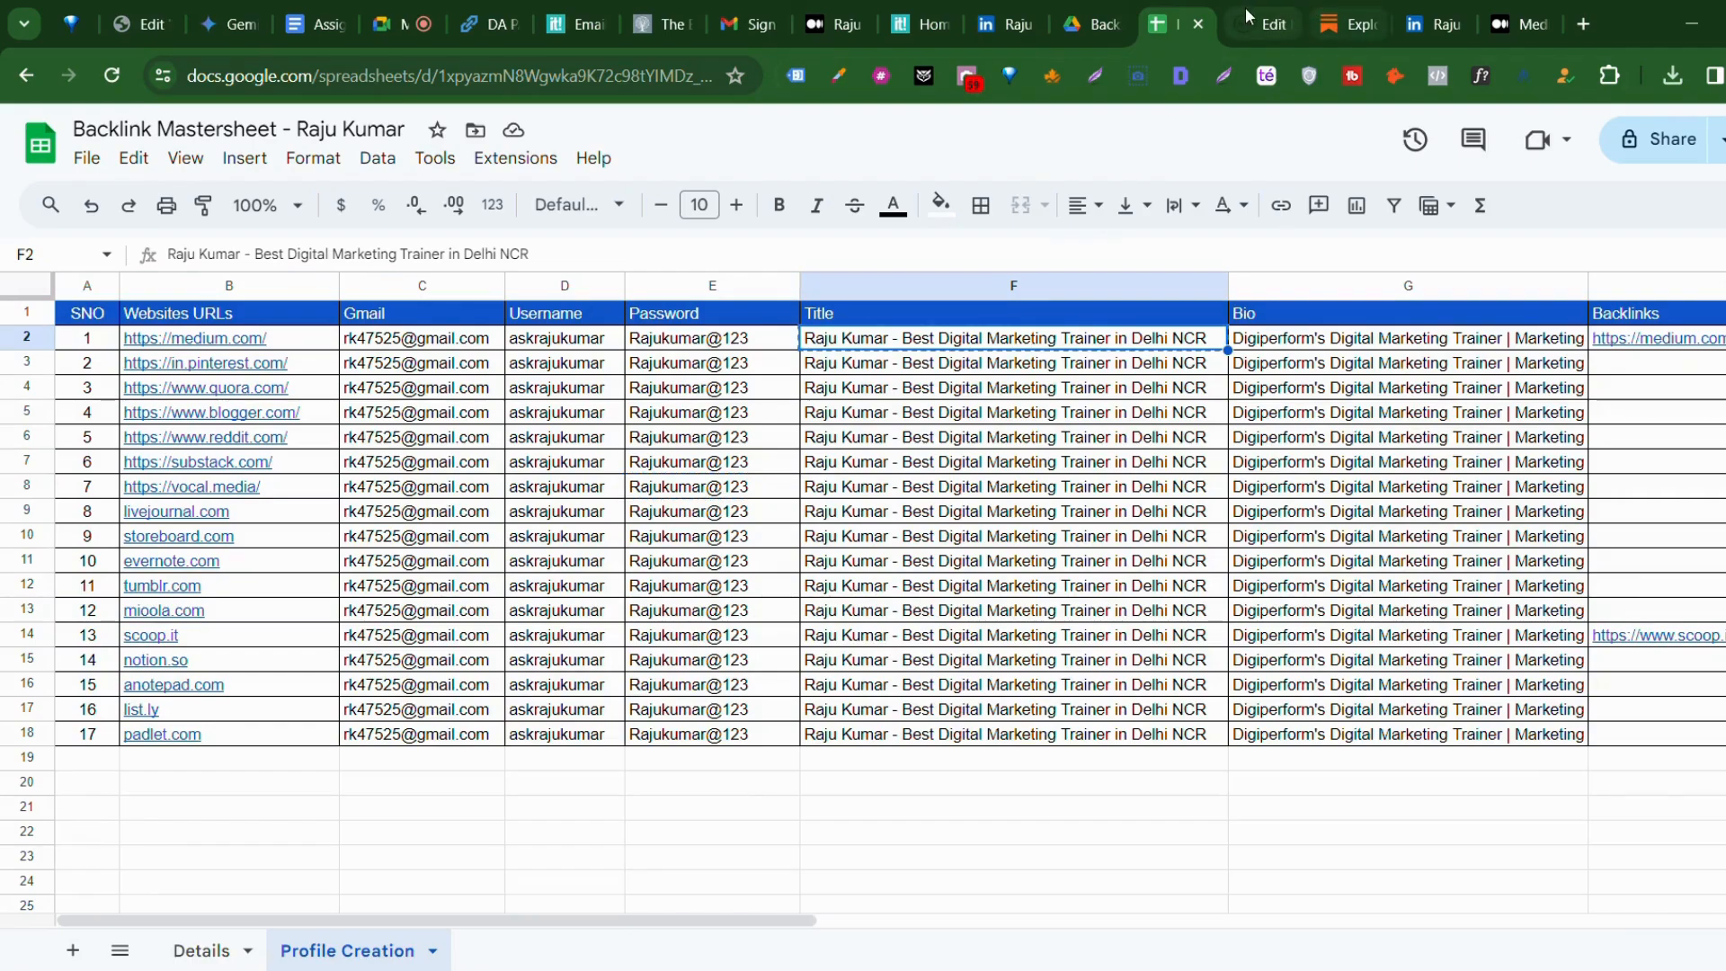
click(1247, 15)
click(759, 428)
key(ctrl+a)
key(ctrl+v)
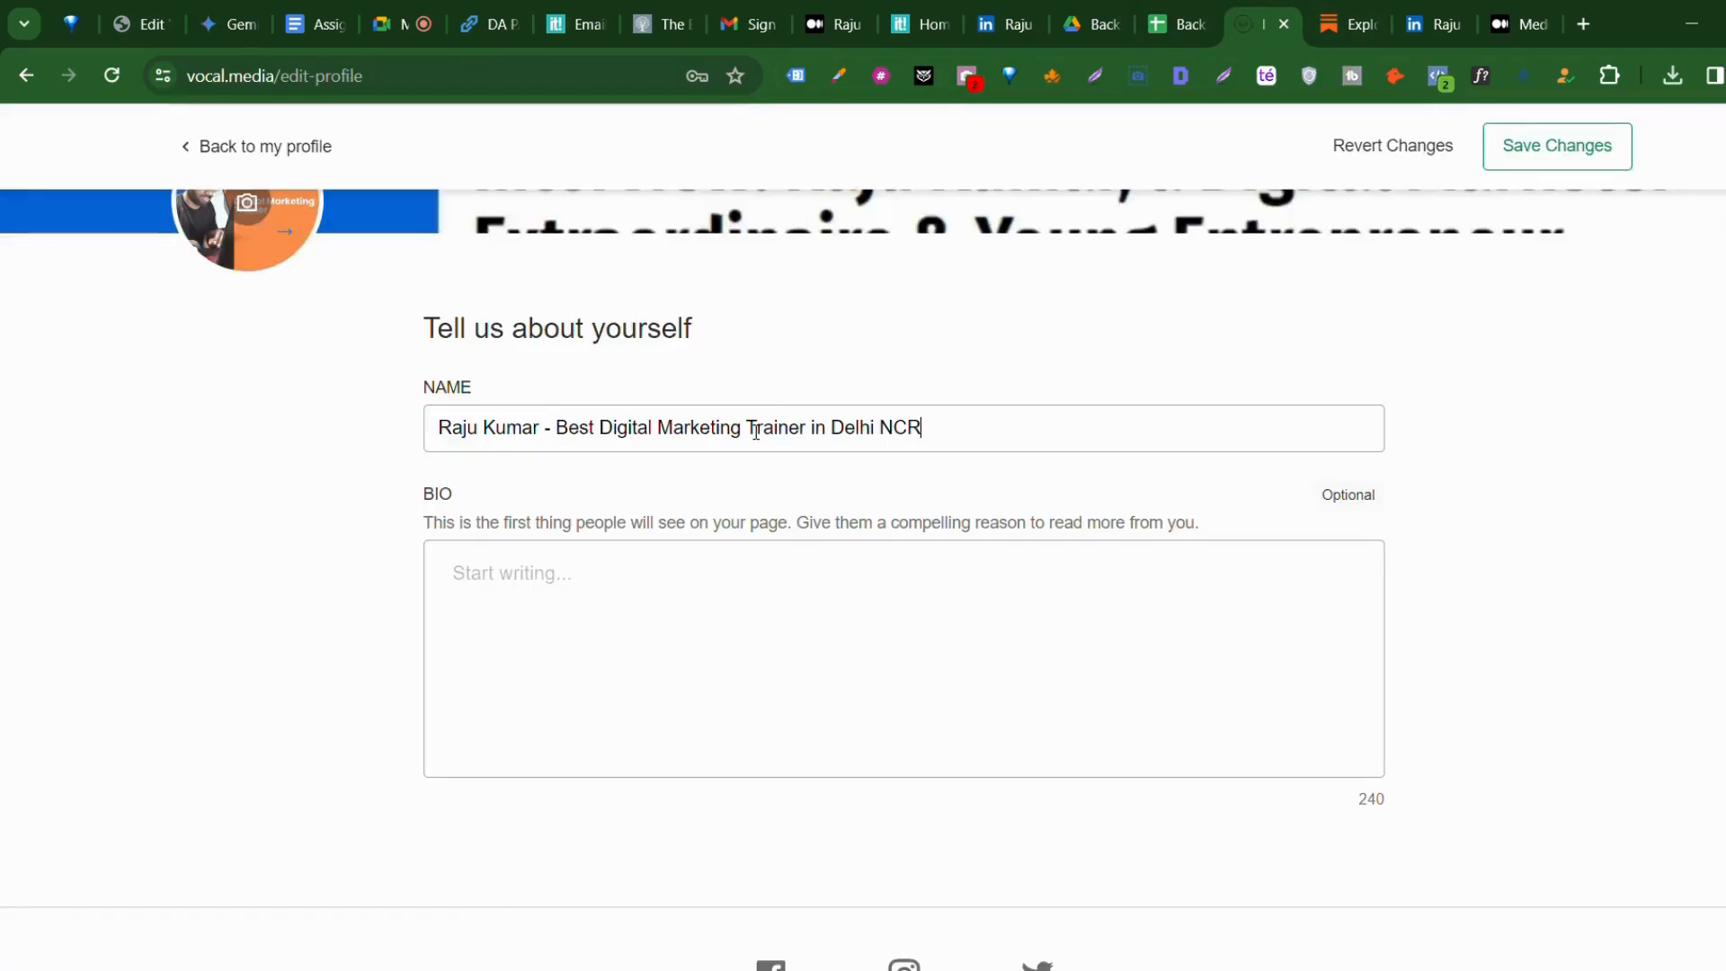
Step: Fill Vocal's empty bio box with the bio text copied from cell G2
click(709, 629)
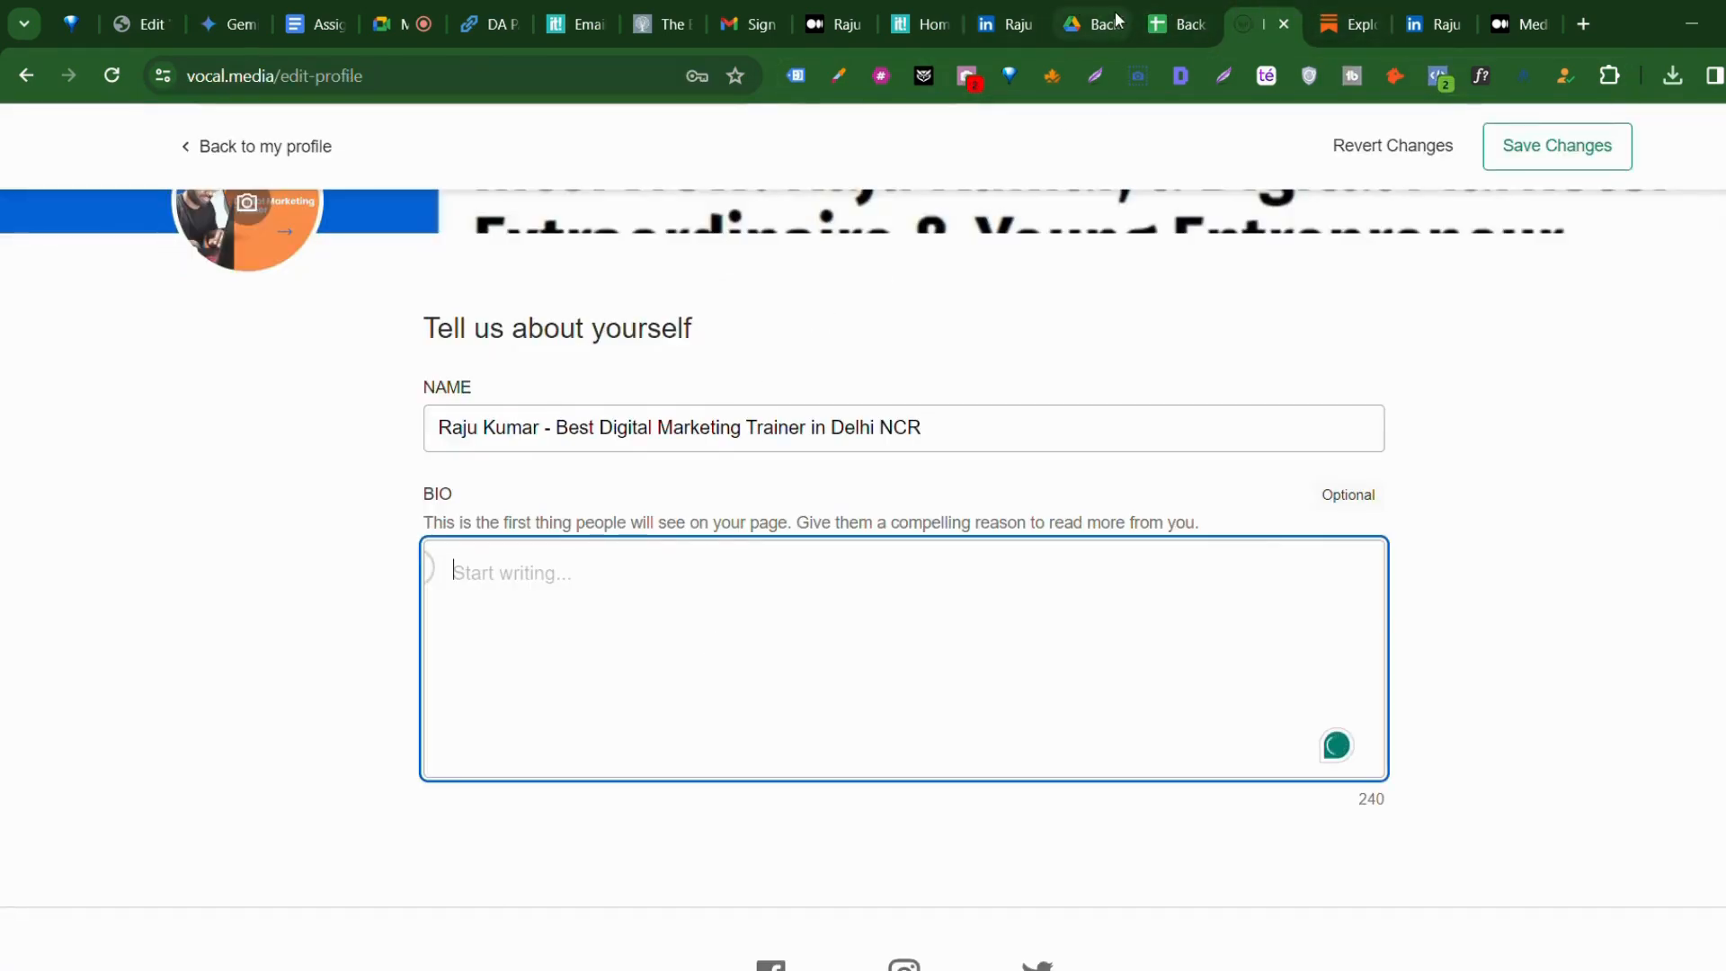
click(1179, 24)
click(1280, 345)
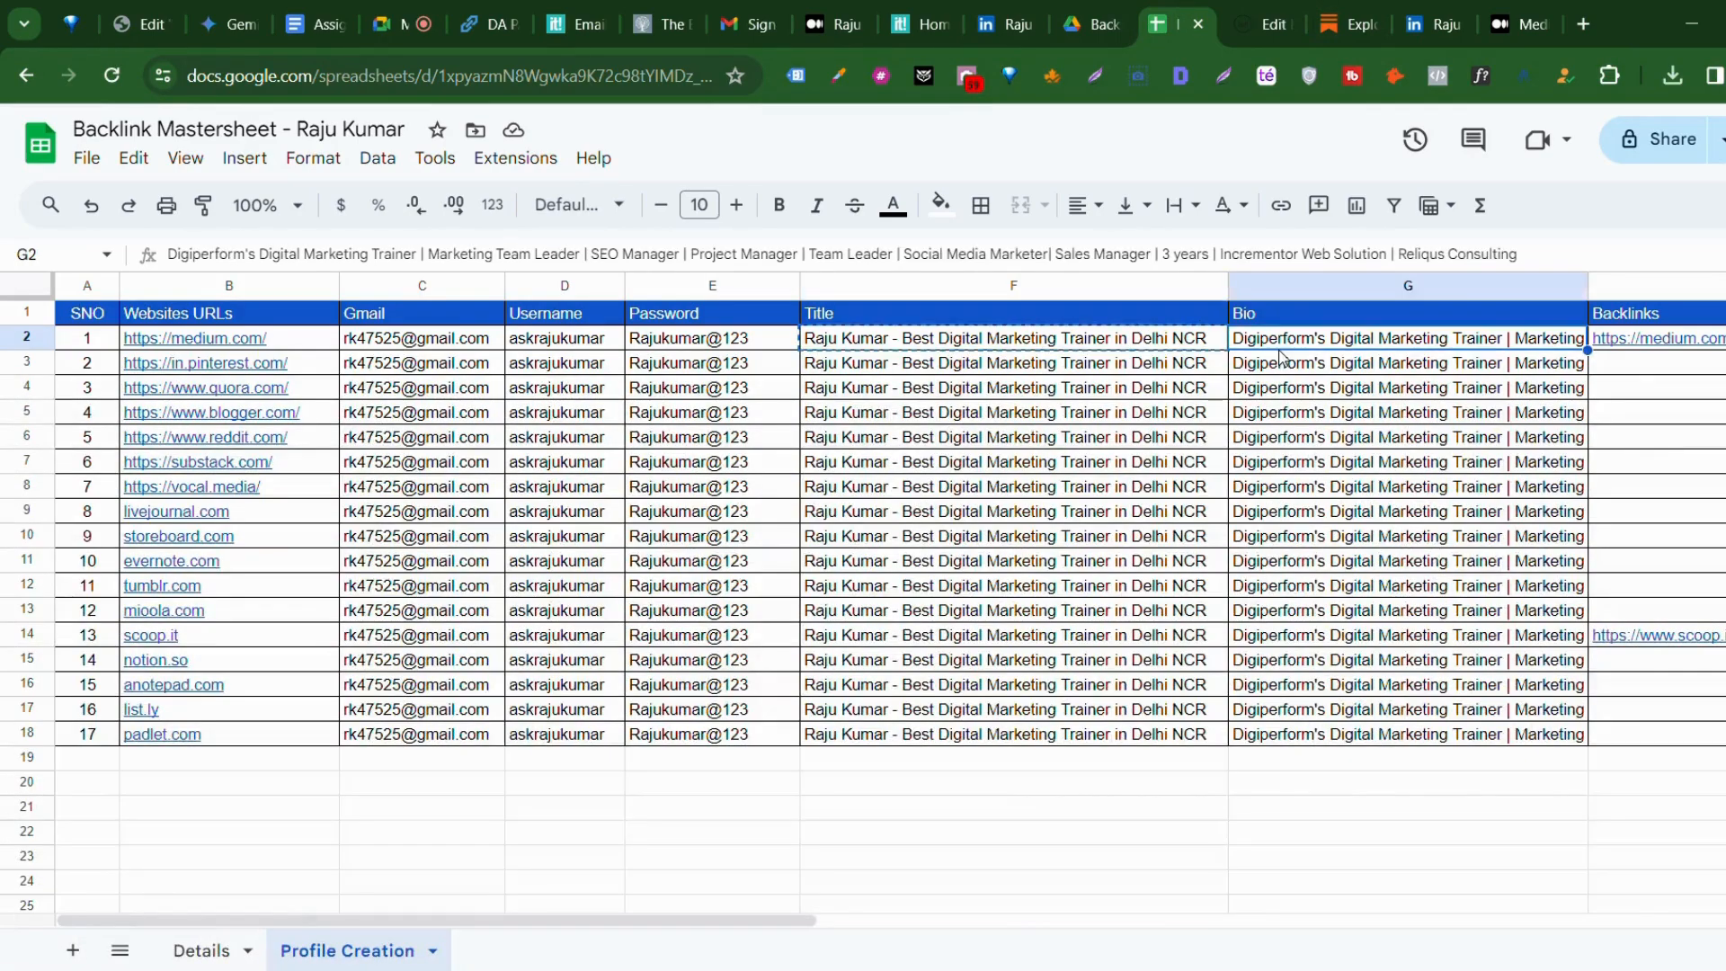
key(ctrl+c)
click(1253, 24)
key(ctrl+v)
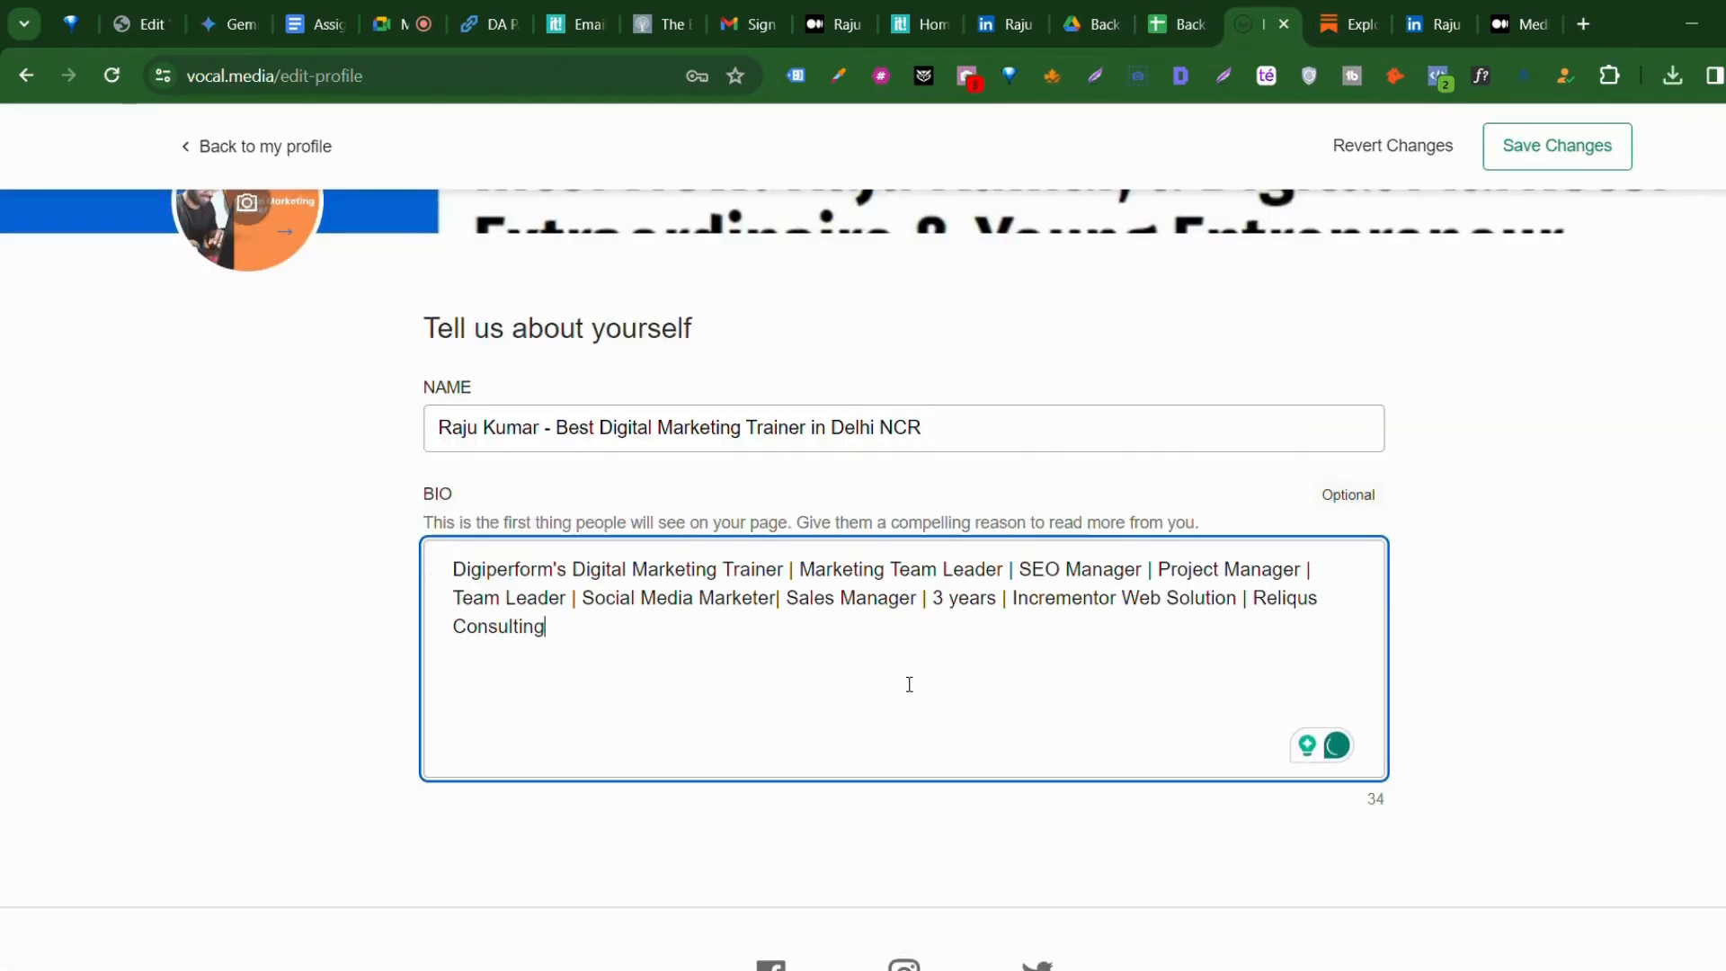
scroll(910, 684, down, 2)
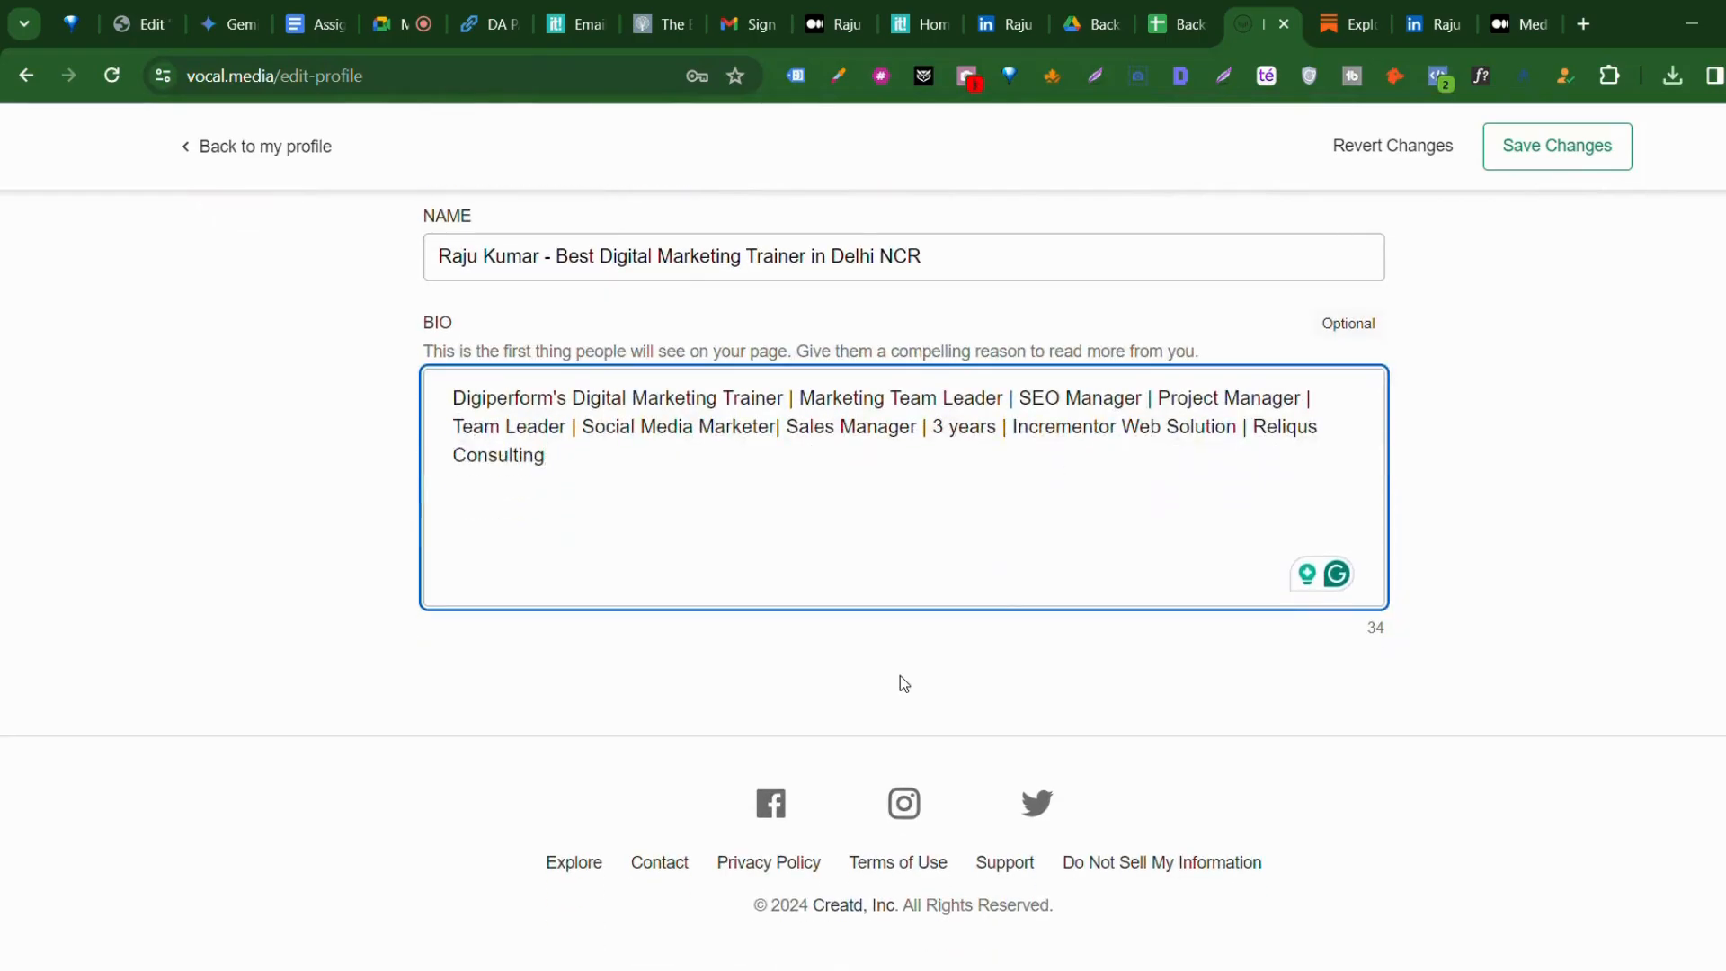
scroll(900, 677, up, 6)
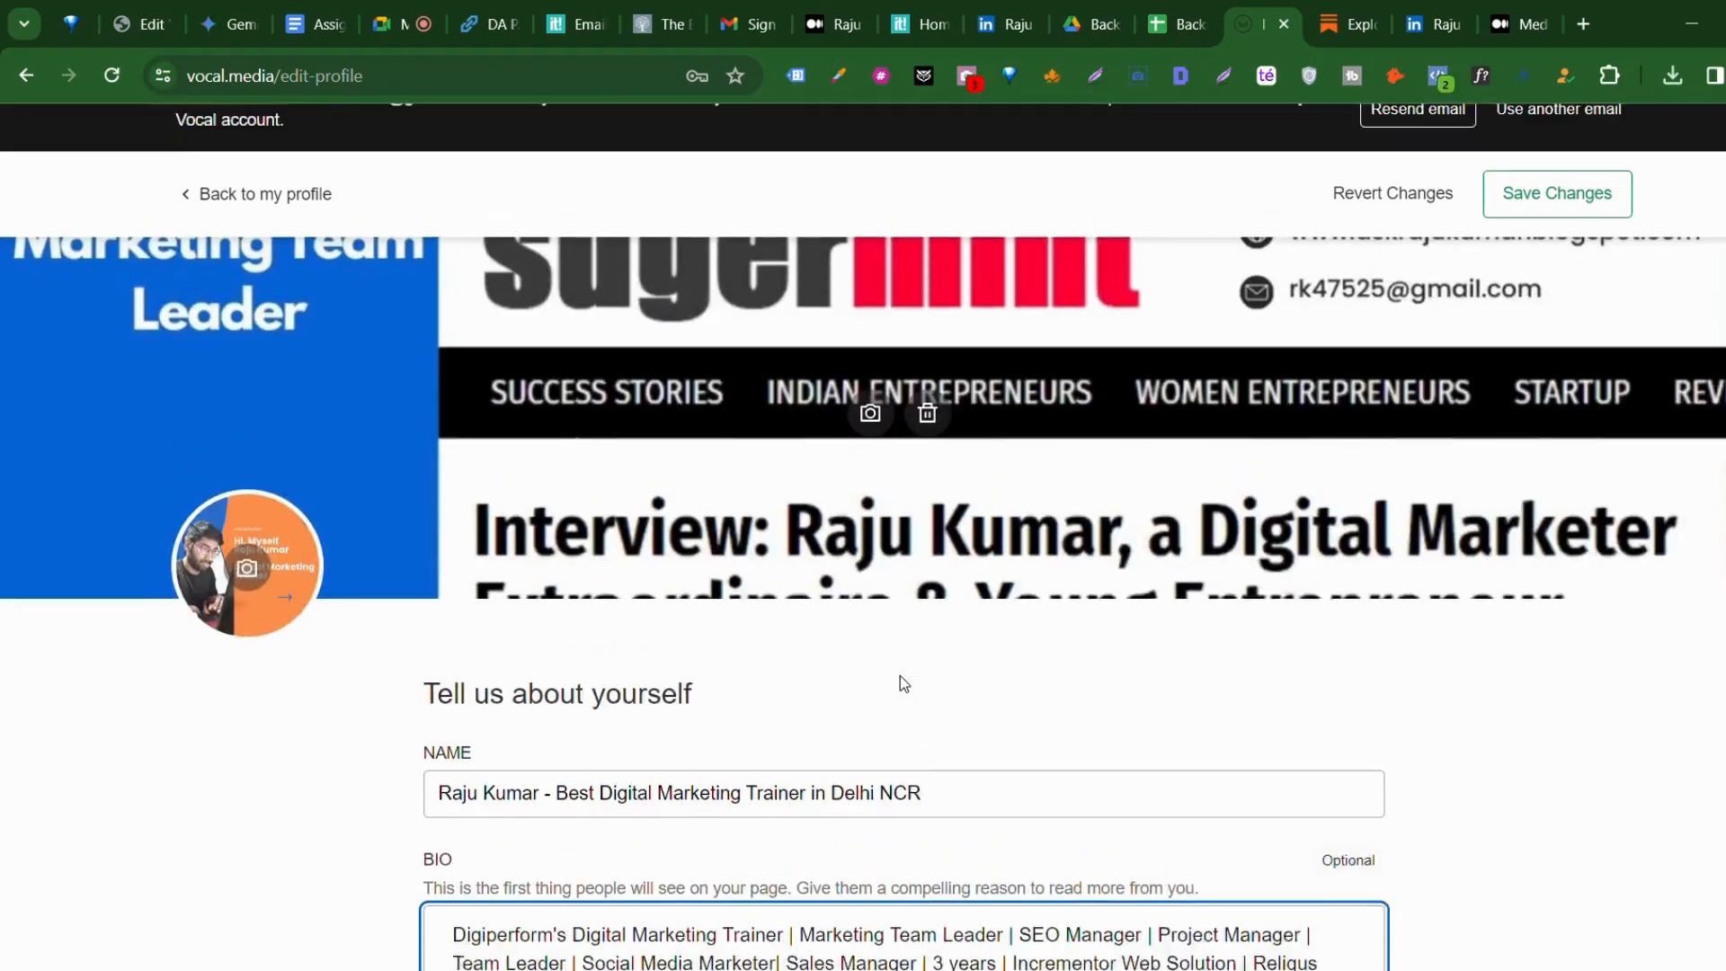
Step: Save the Vocal profile changes
click(1522, 232)
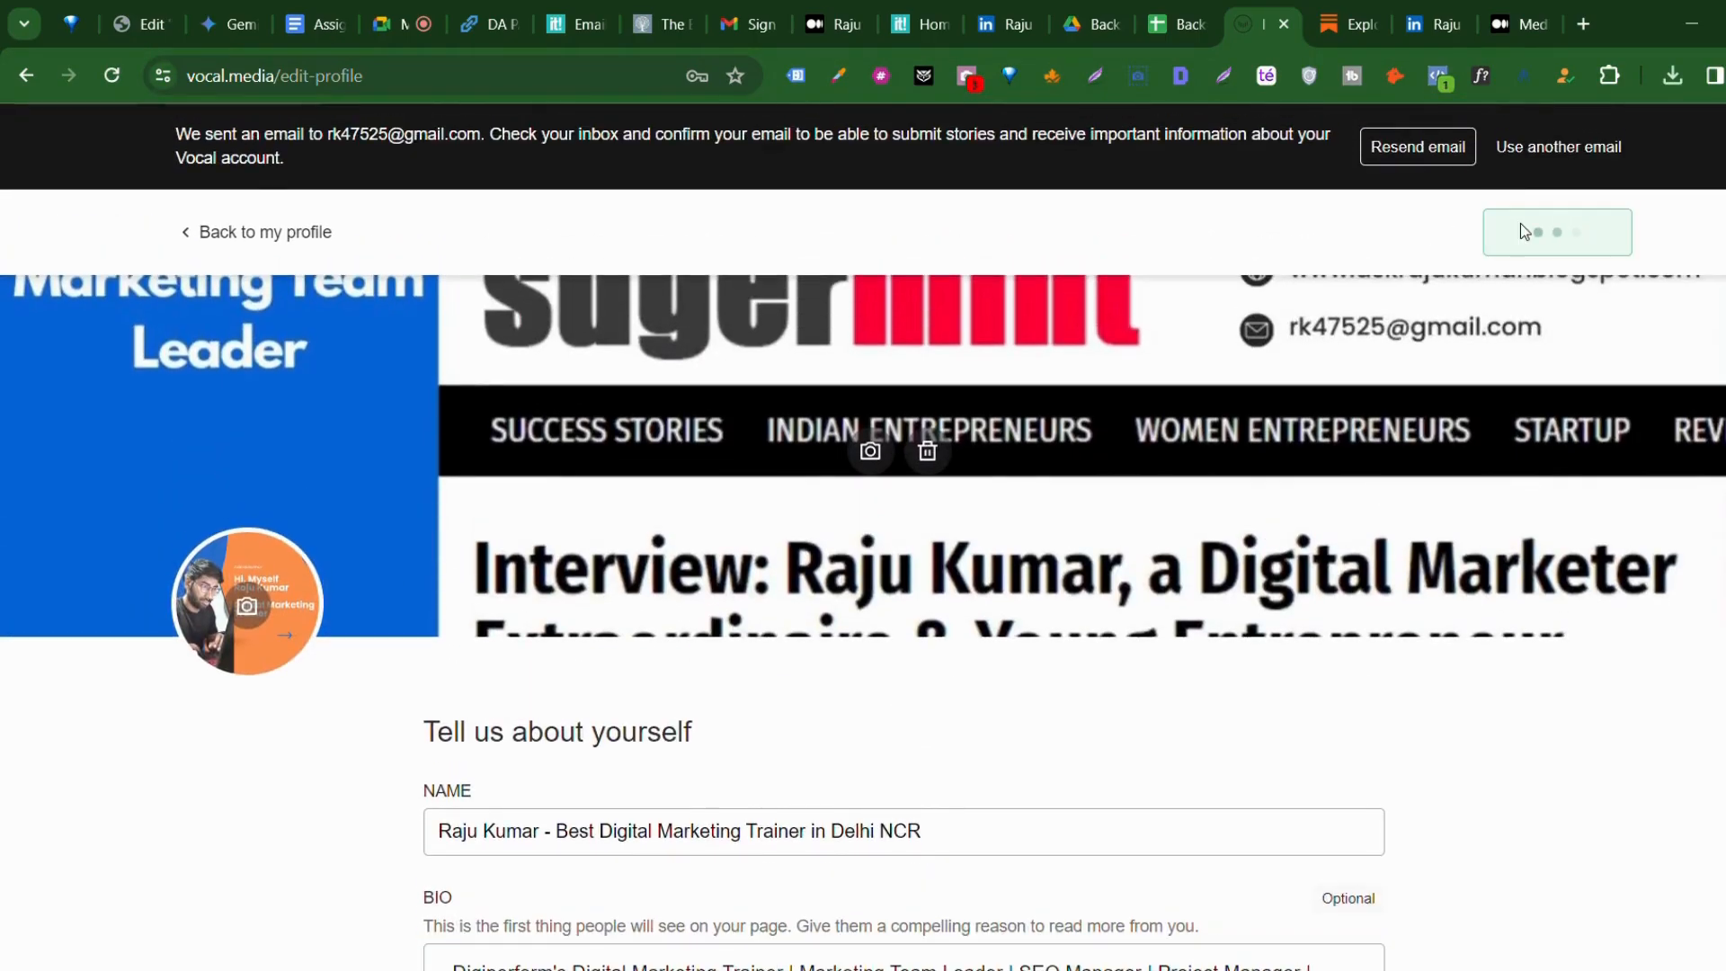
scroll(1040, 620, down, 4)
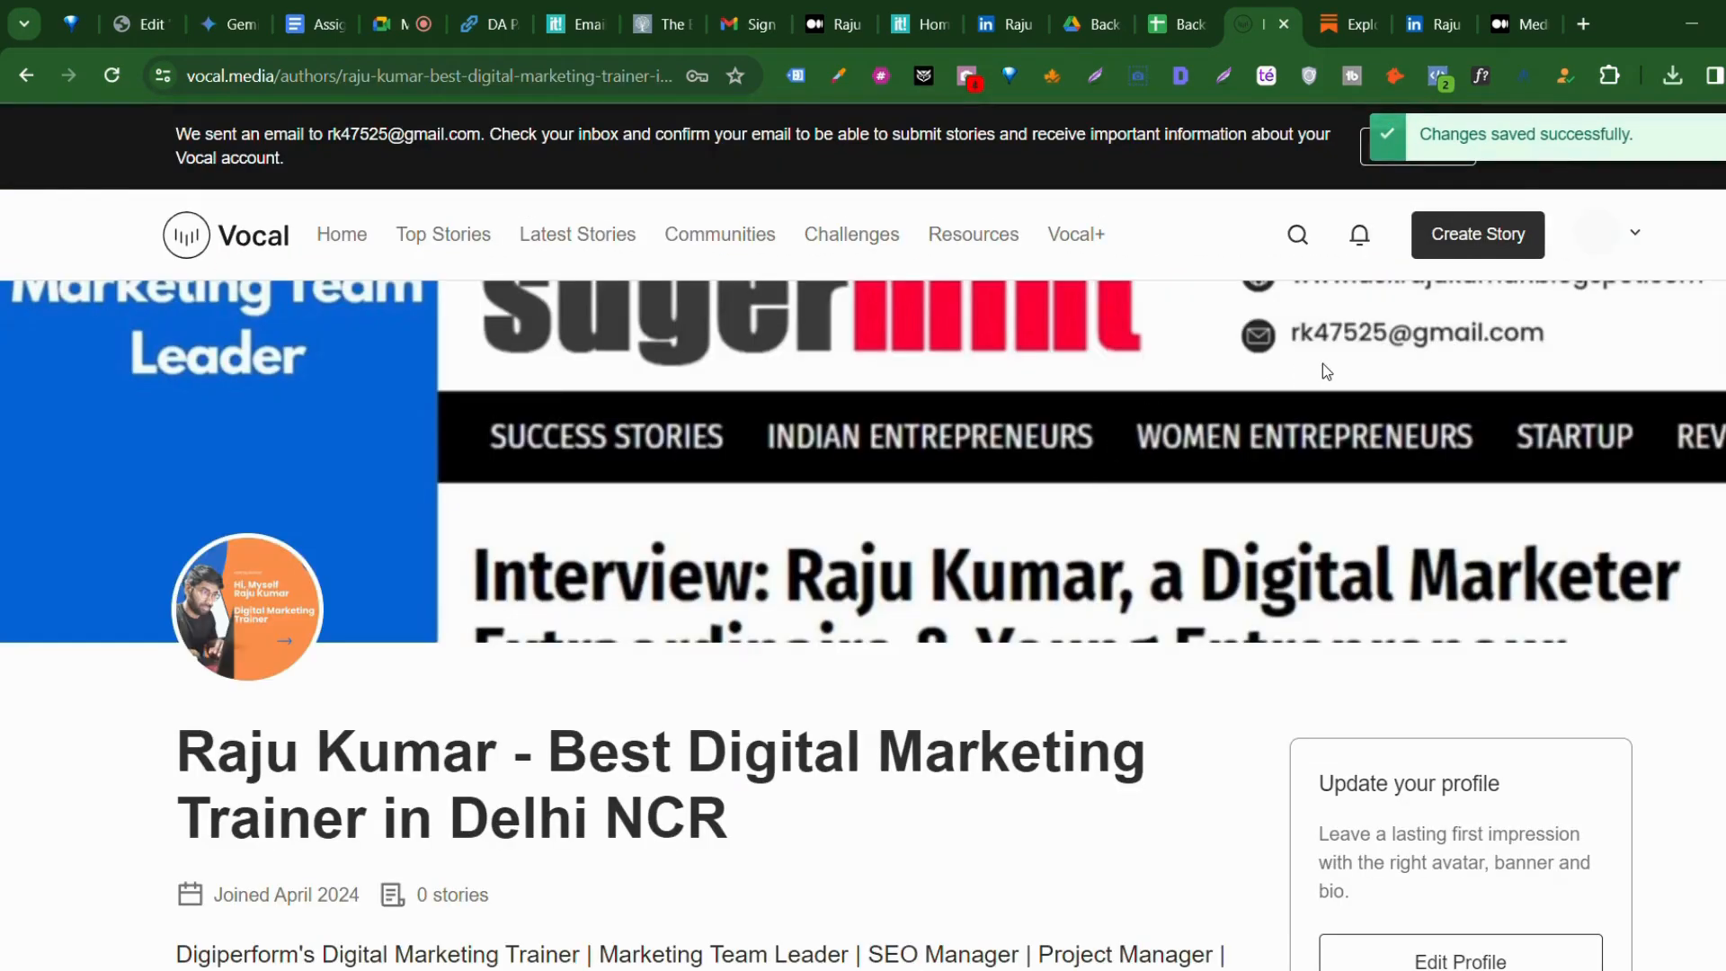
scroll(1323, 365, down, 5)
scroll(1323, 368, up, 4)
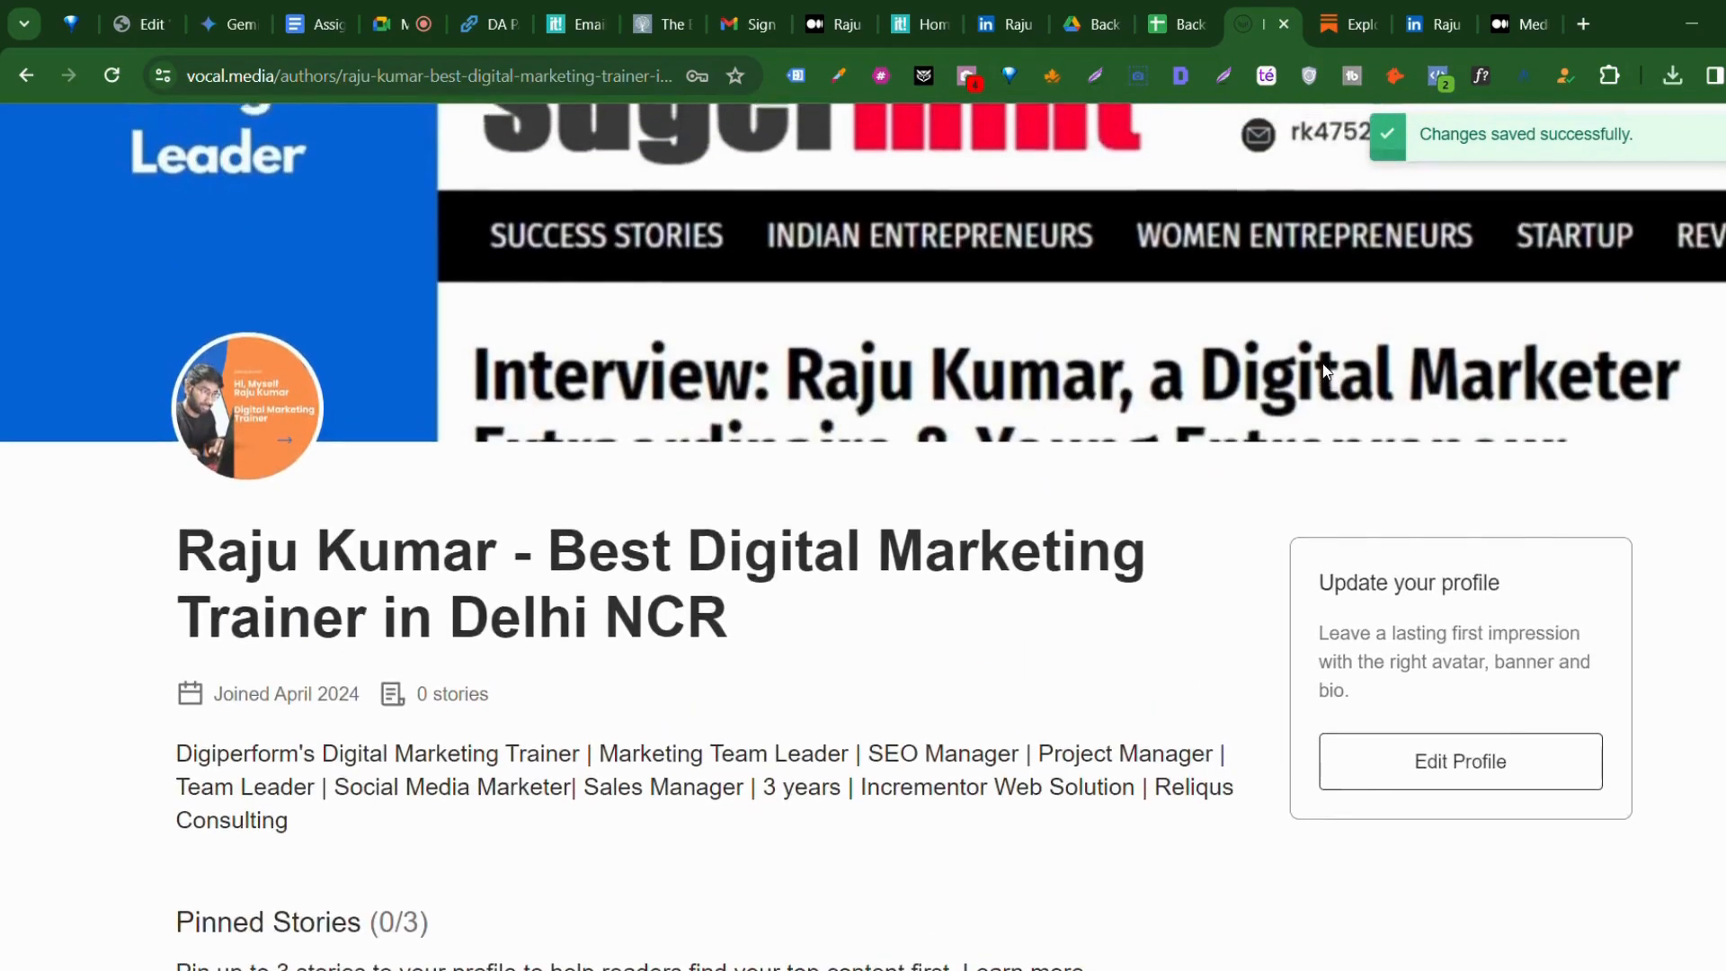
scroll(1323, 369, up, 2)
Step: Visit account settings via the avatar menu, return to the author page and select its URL
click(1611, 235)
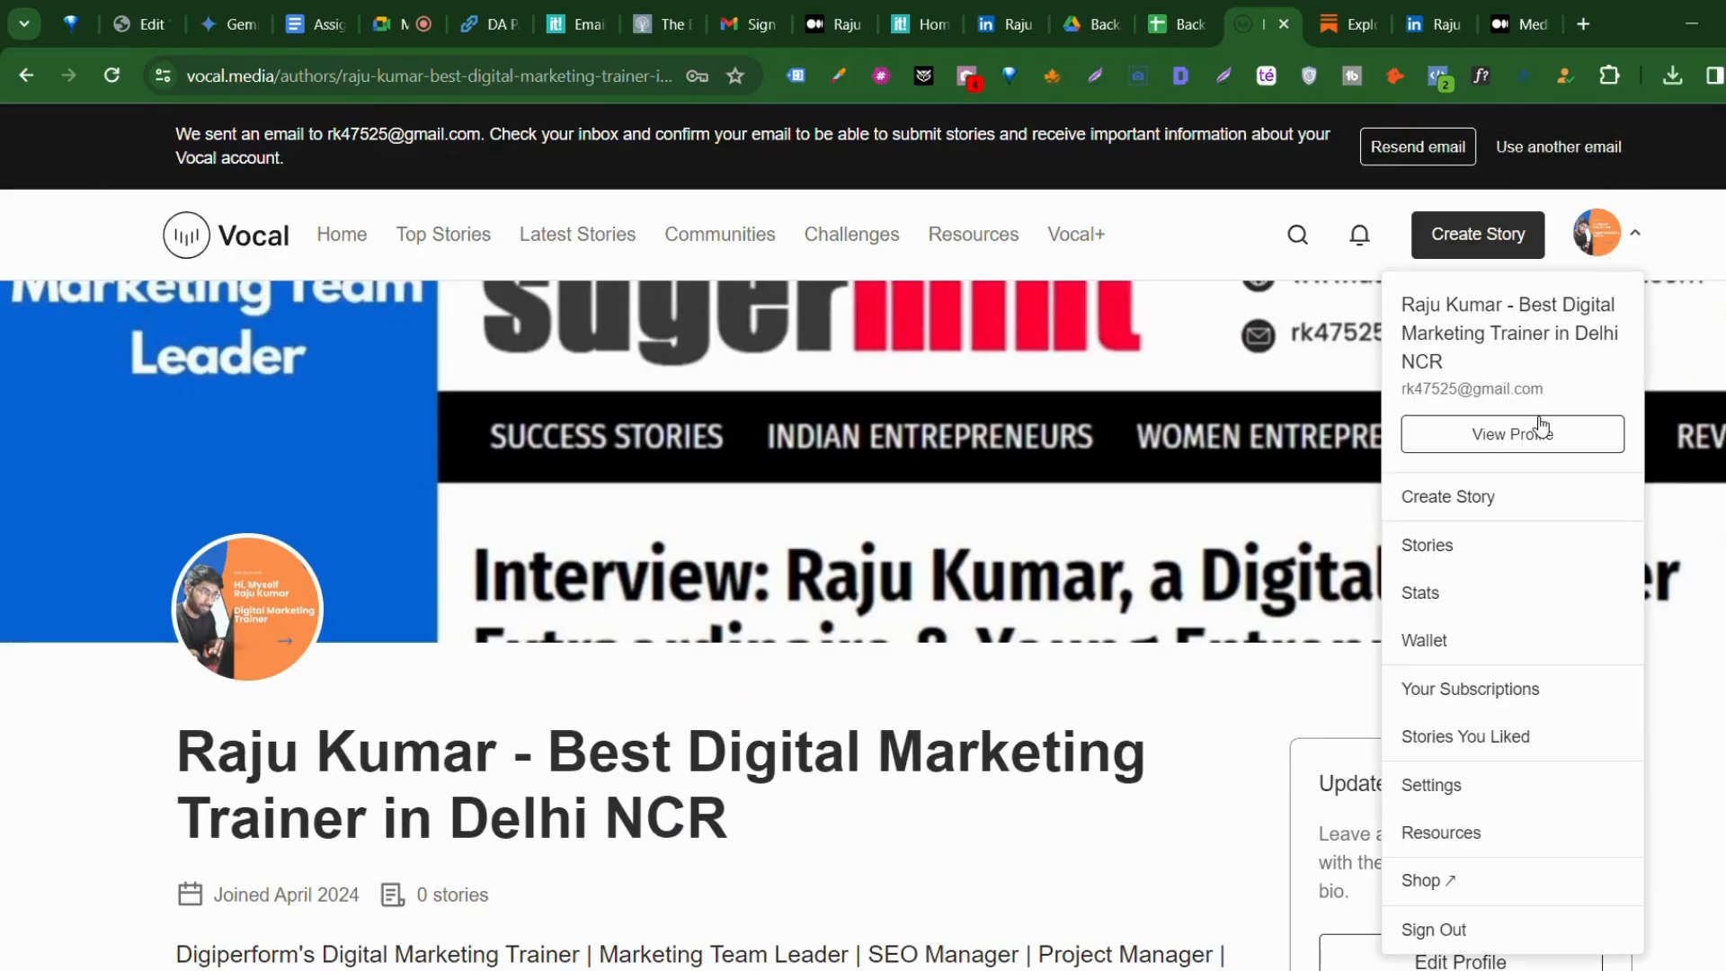
scroll(1460, 671, down, 1)
click(1453, 659)
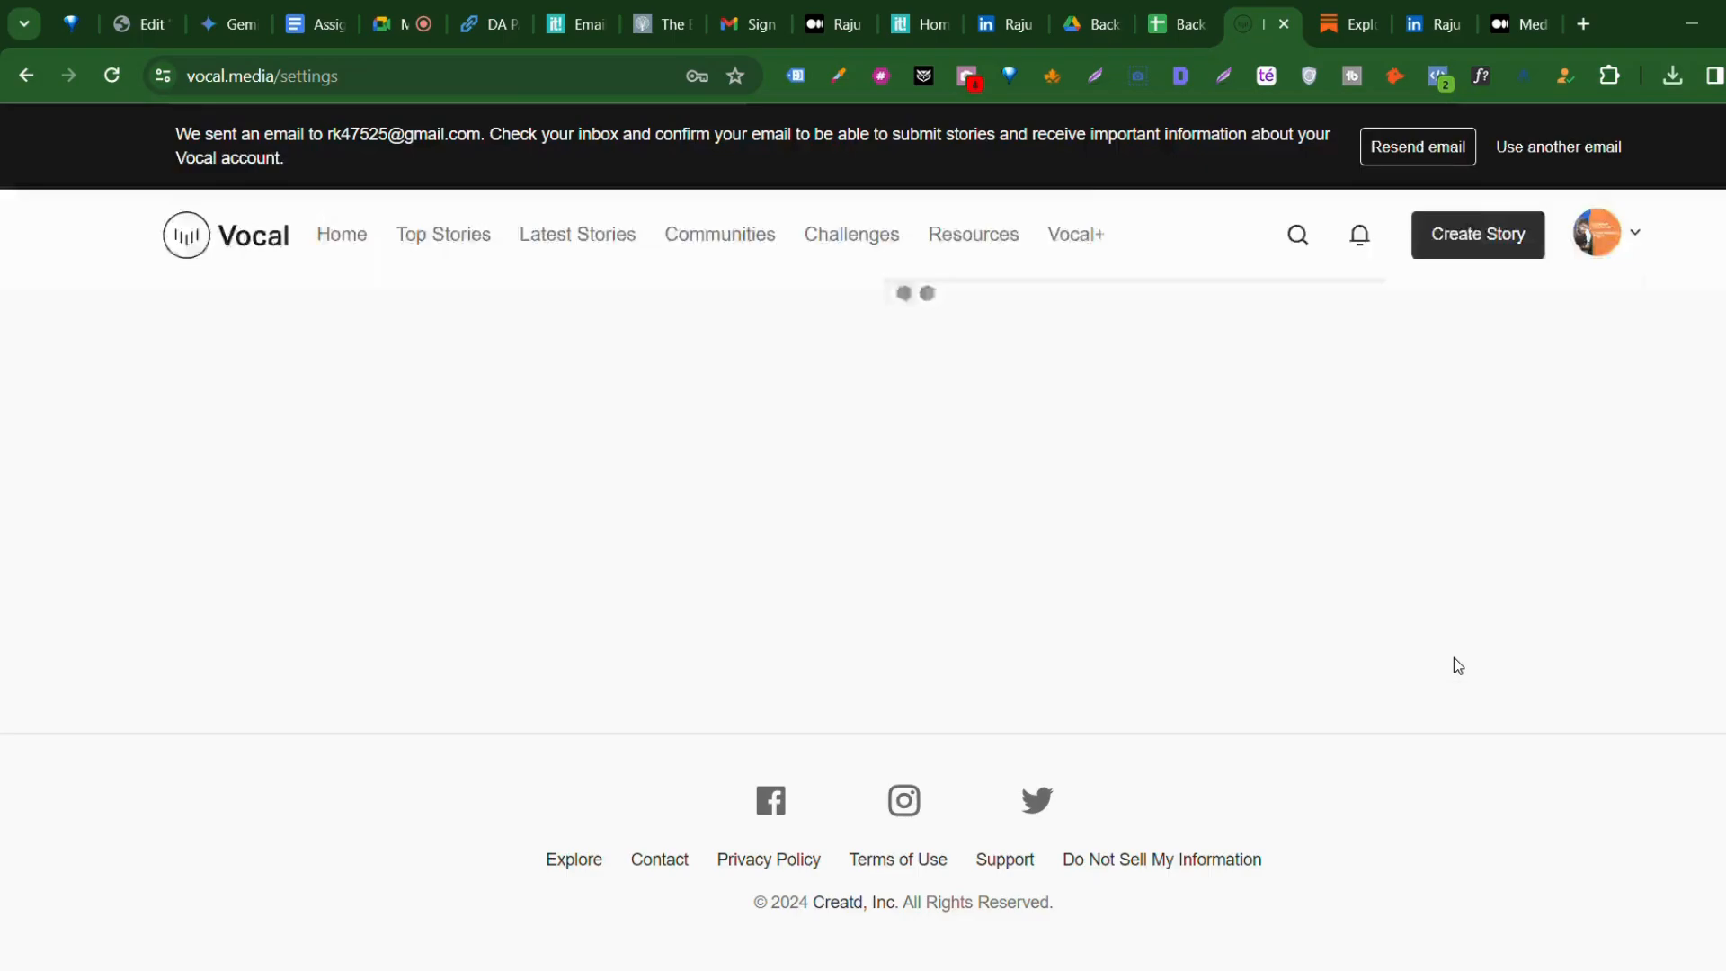
scroll(836, 476, down, 3)
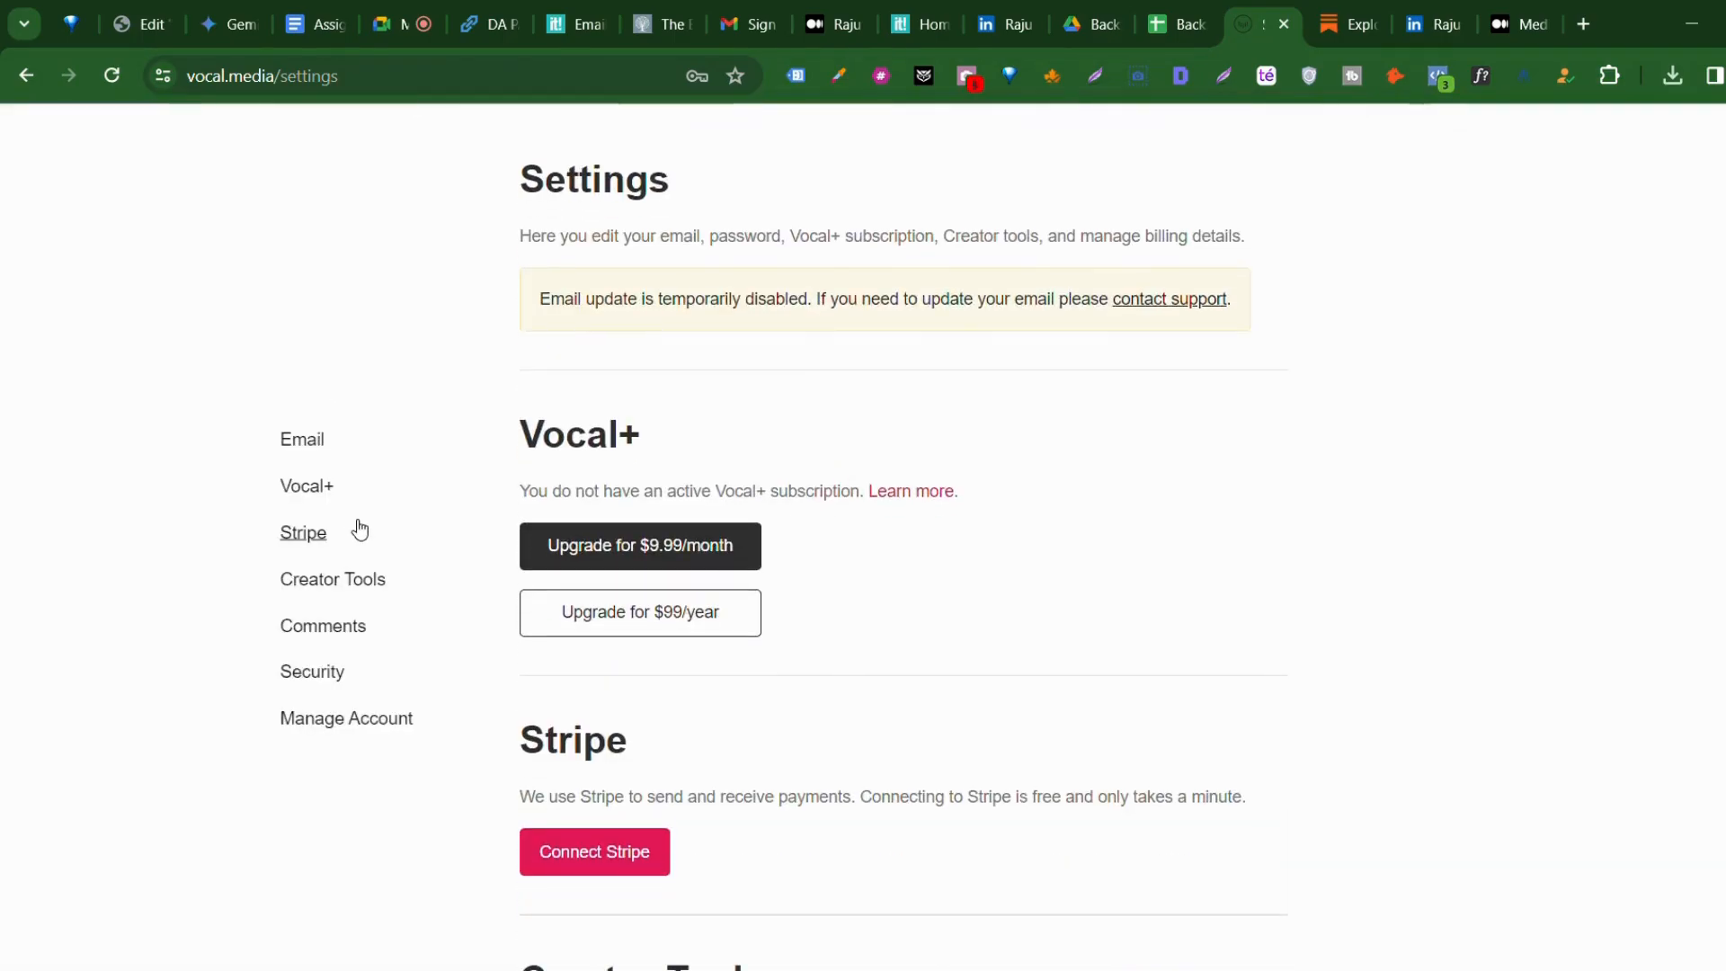
scroll(427, 550, up, 3)
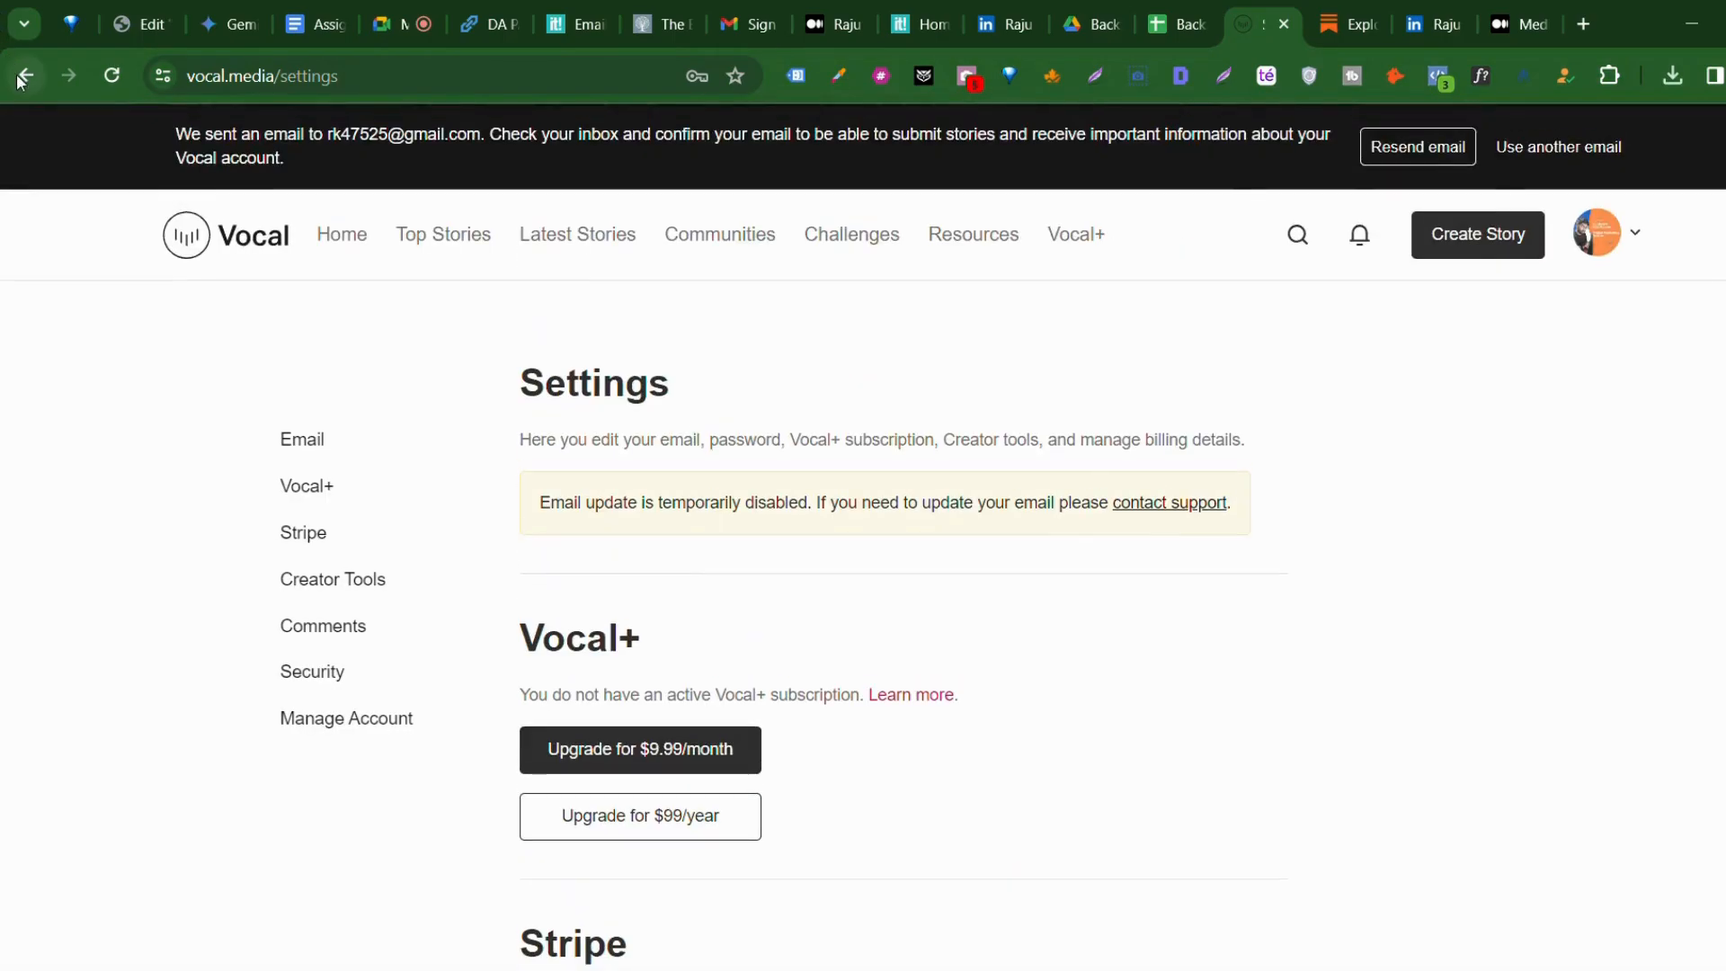
click(20, 77)
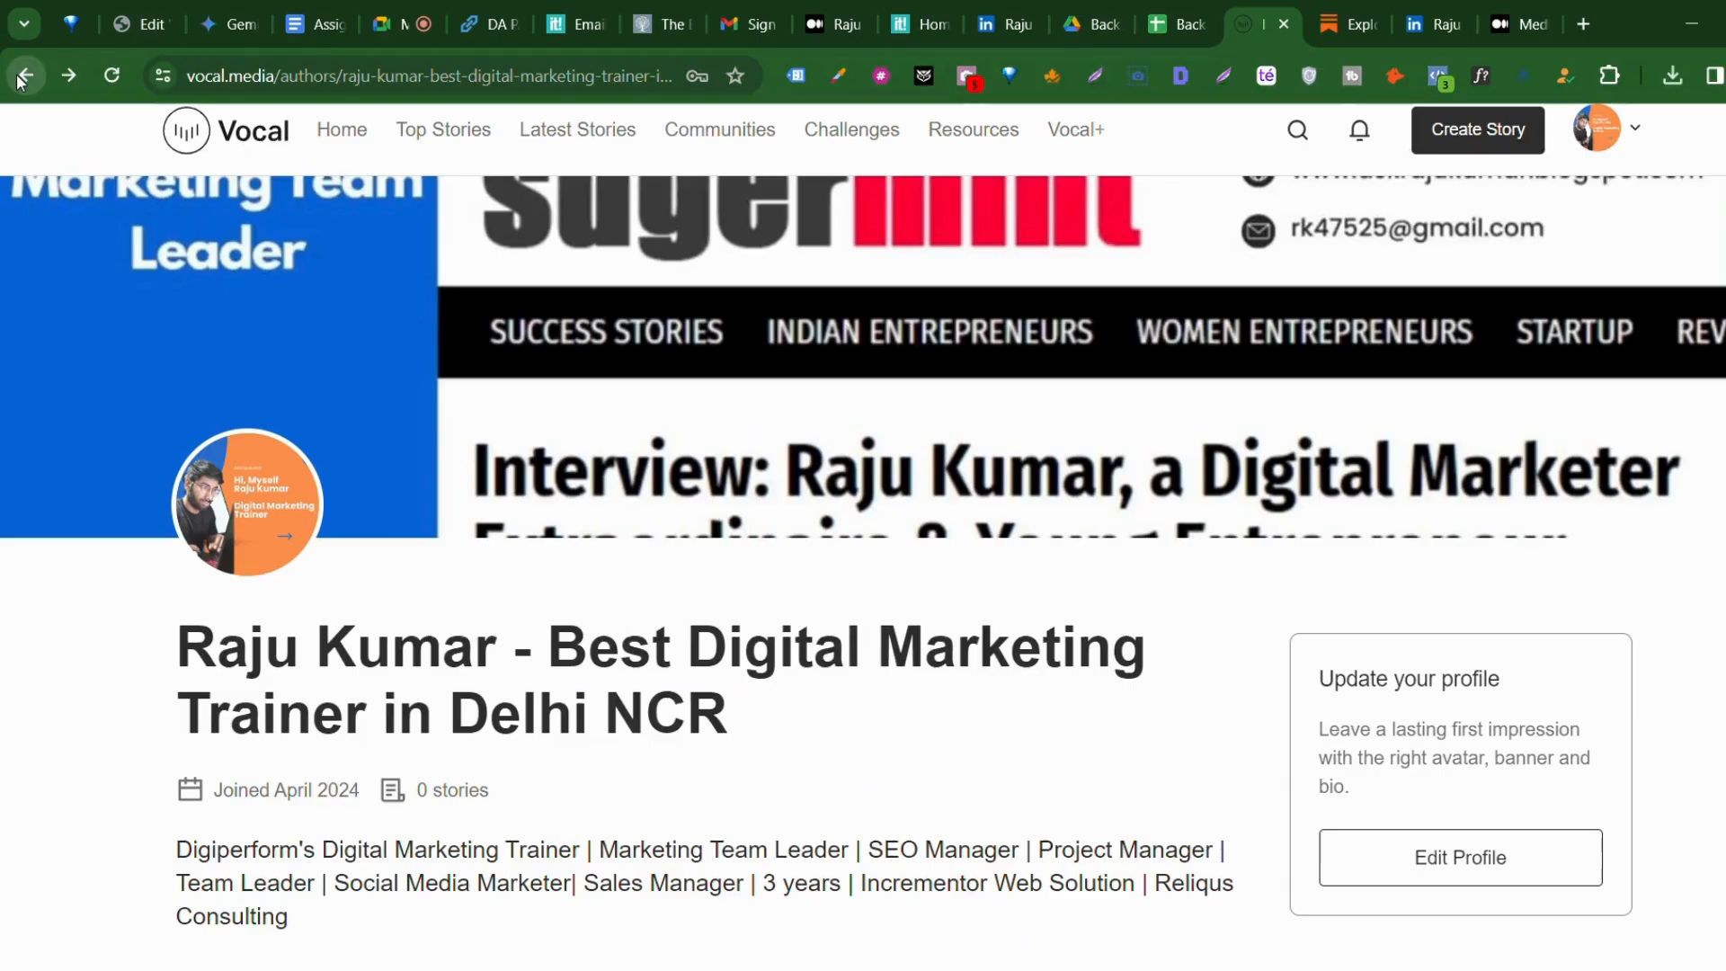
click(365, 88)
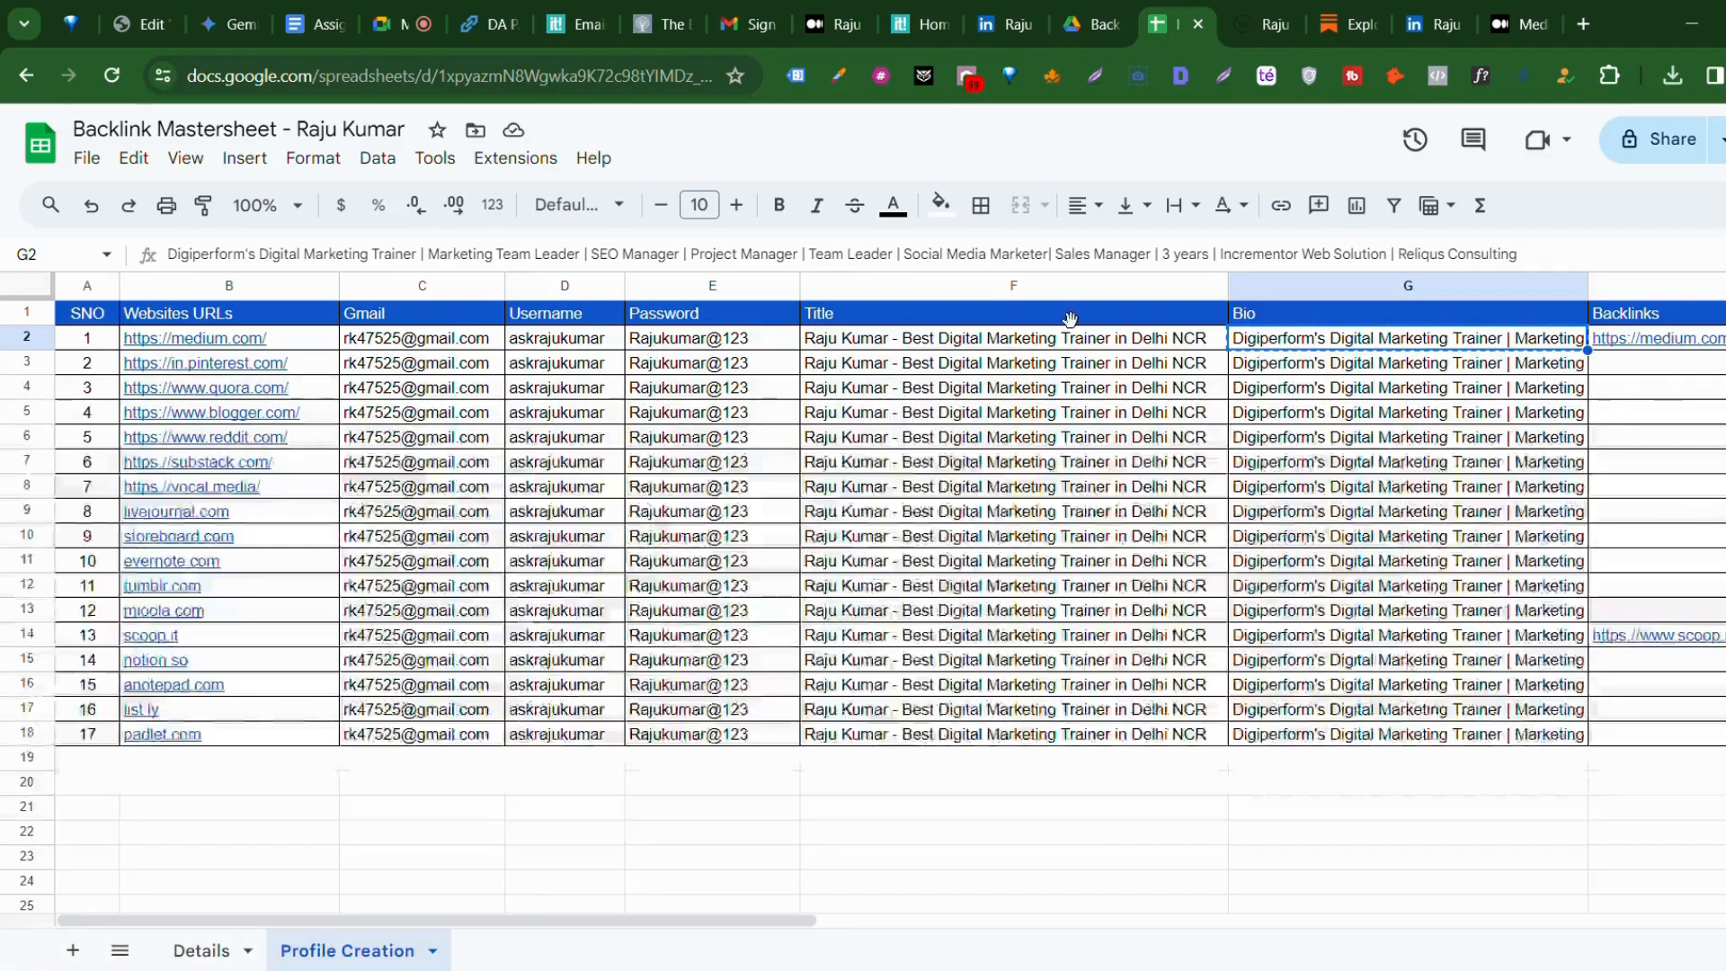
Step: Paste the Vocal author profile URL into Backlinks cell H8
click(1173, 24)
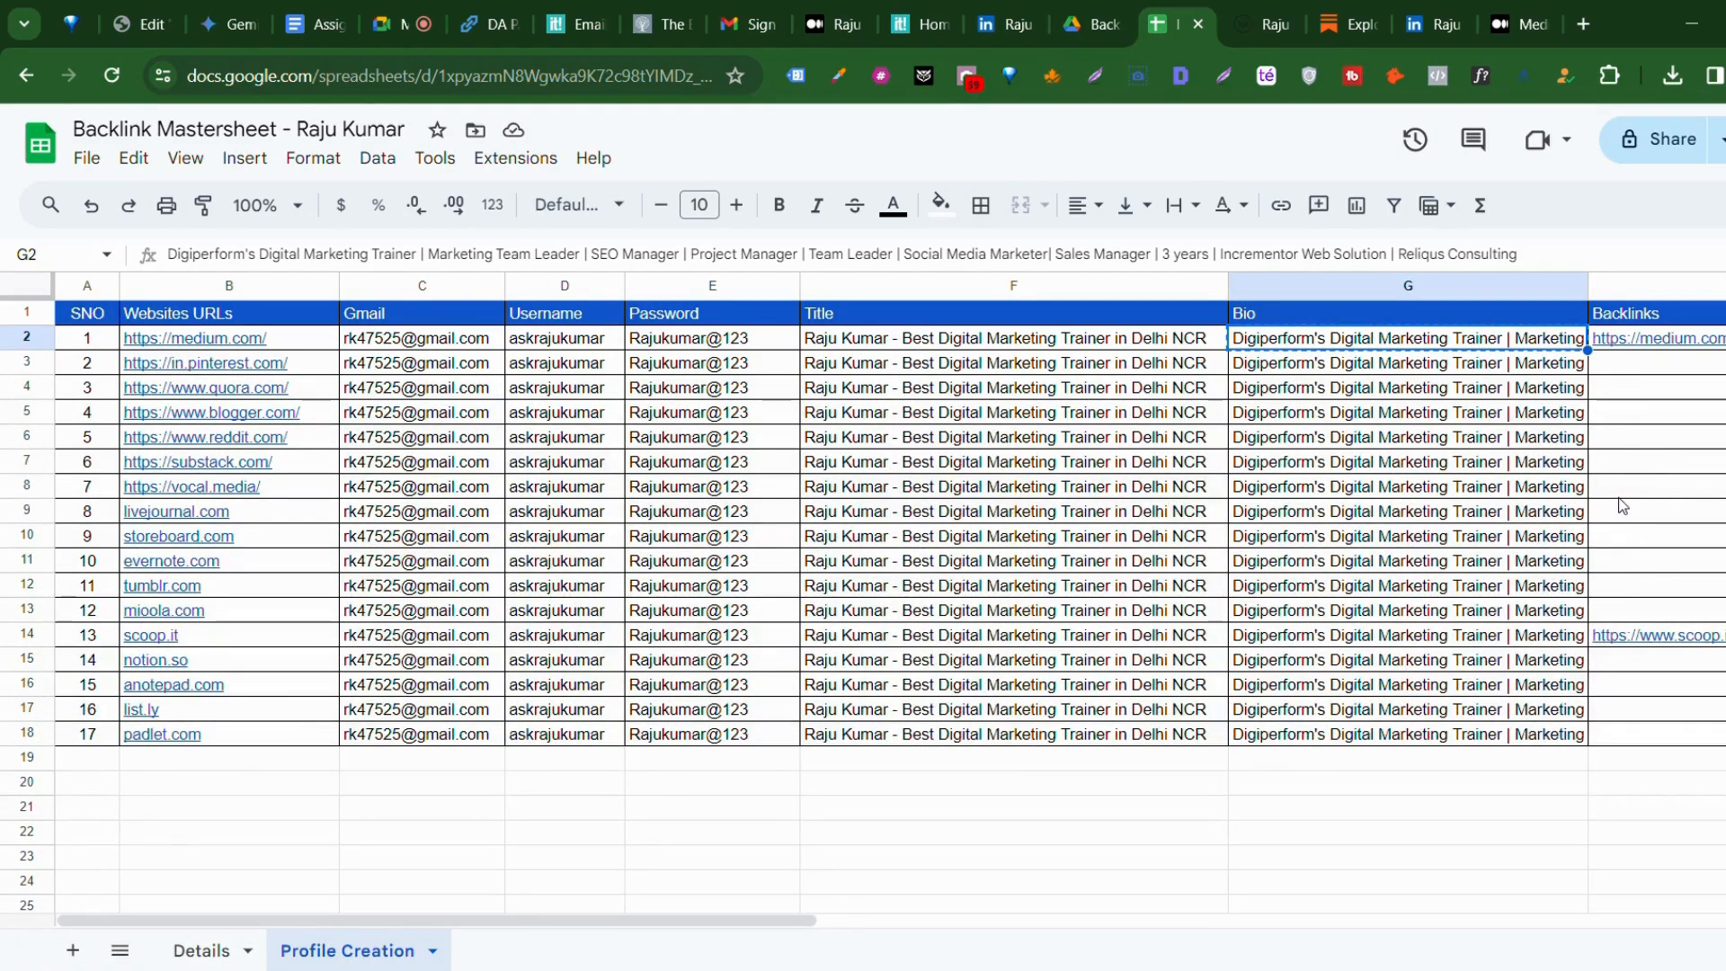
double_click(1658, 479)
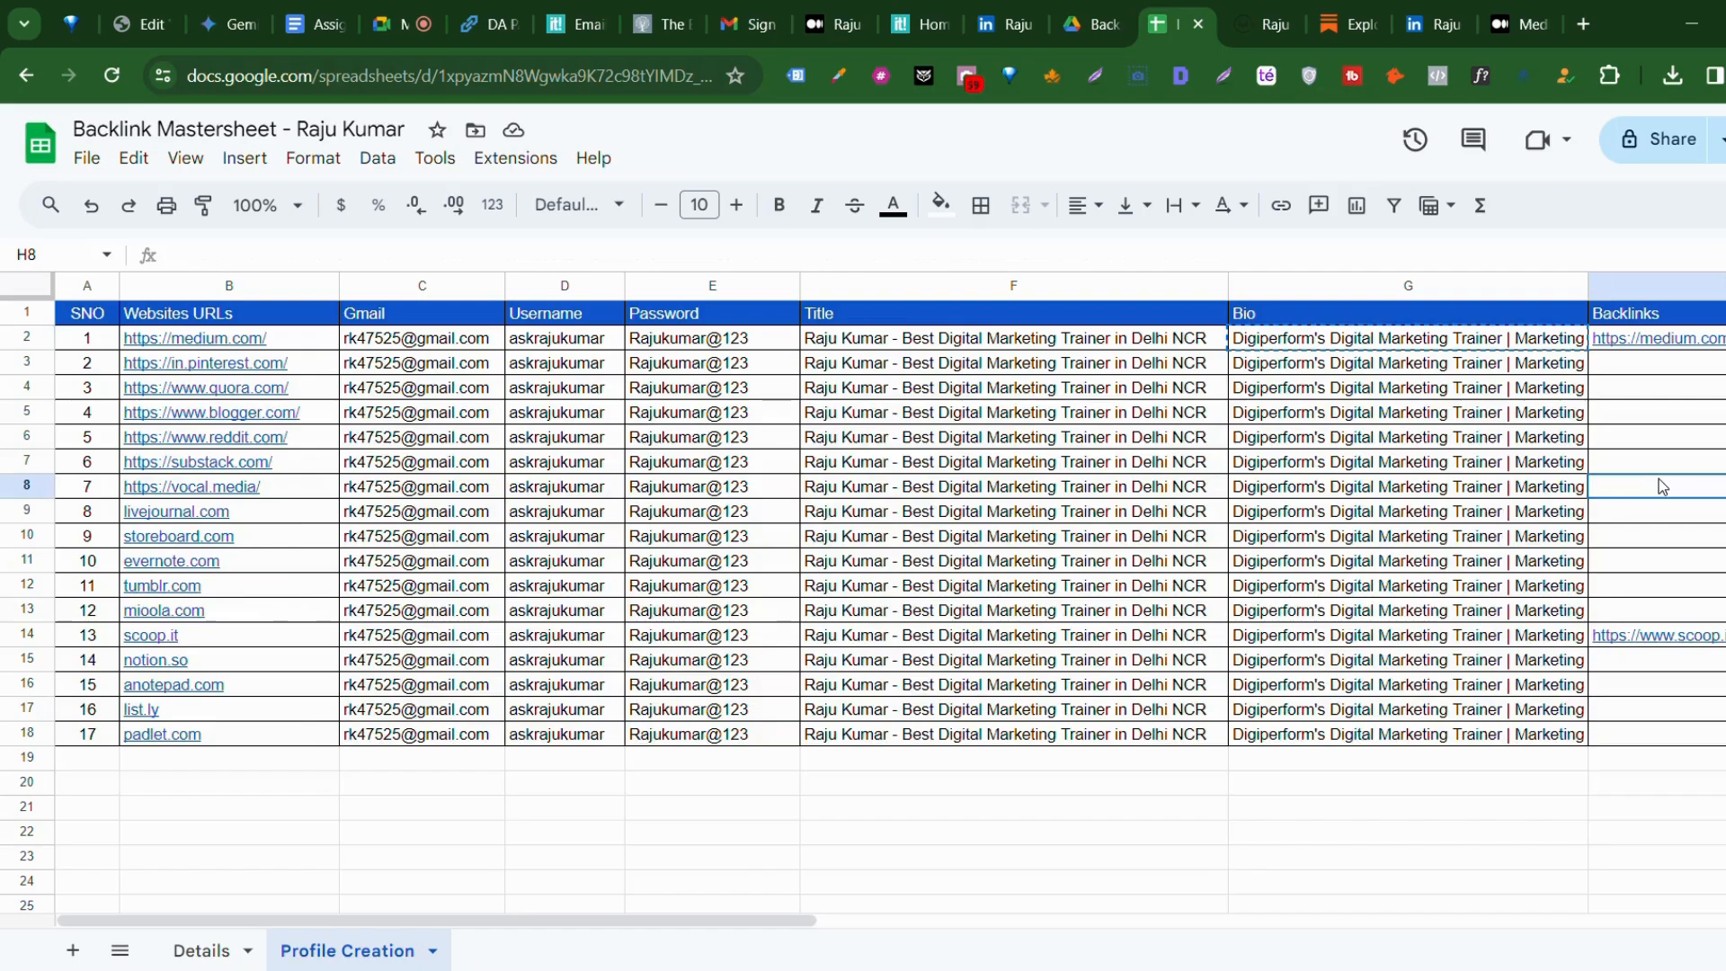
key(ctrl+v)
click(1525, 469)
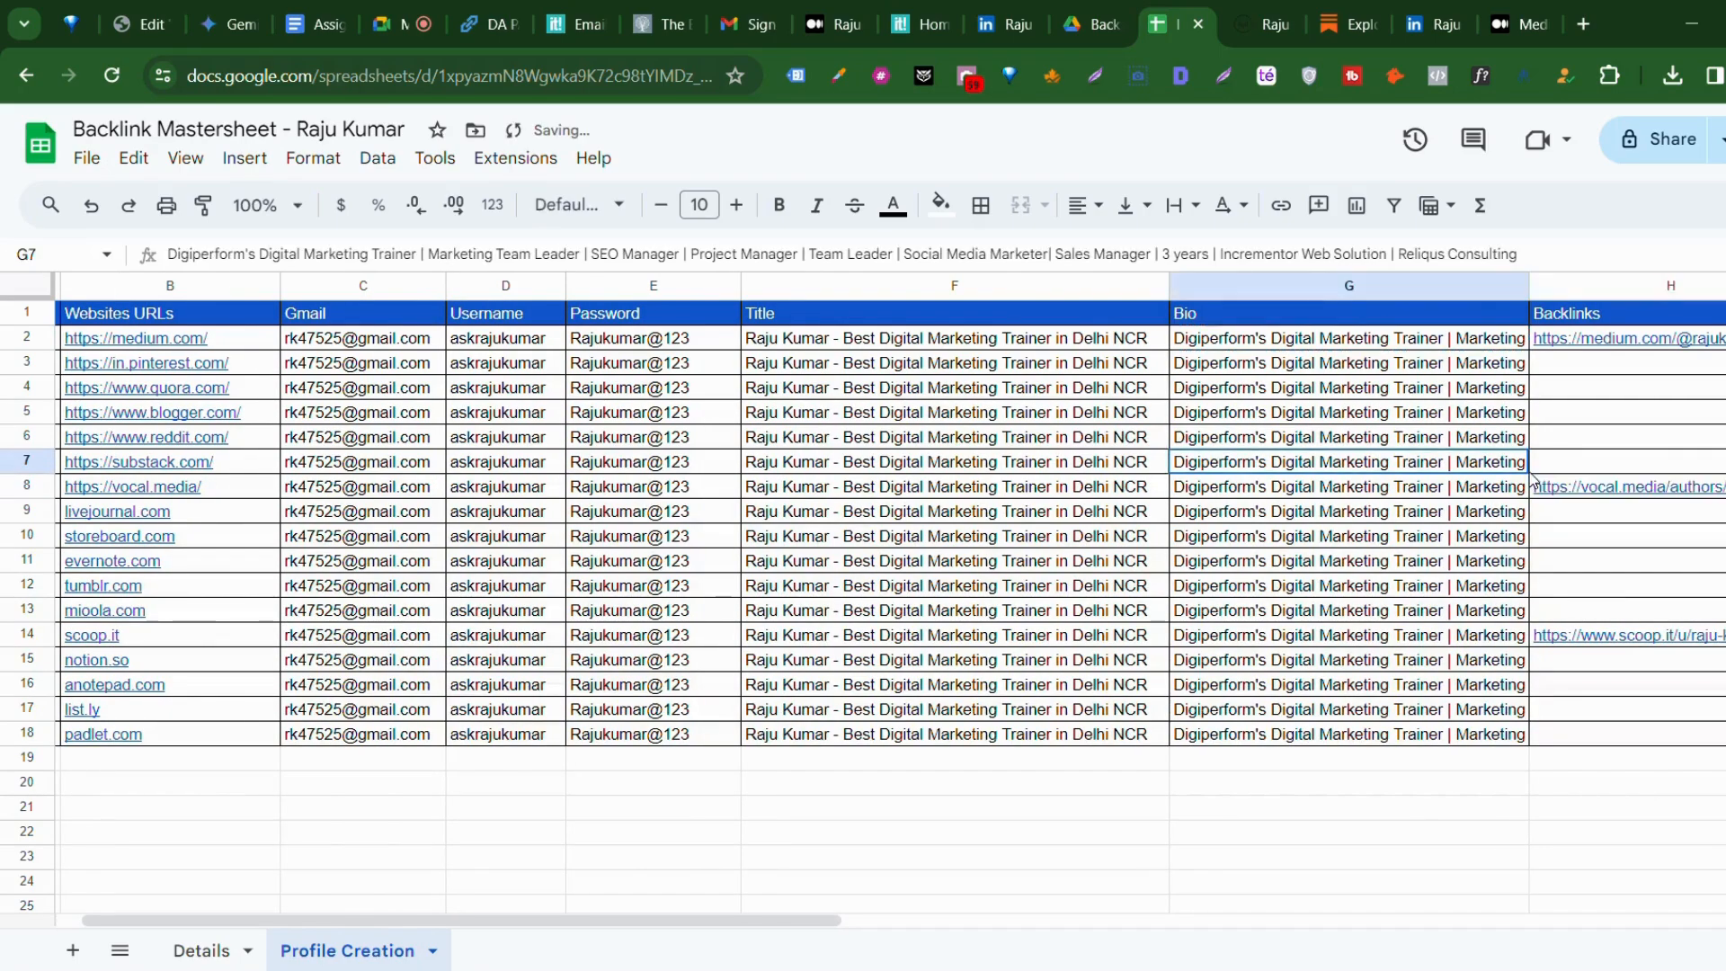
Step: Copy the green Live status from I2 into the Vocal row's Status cell I8
scroll(1562, 497, right, 3)
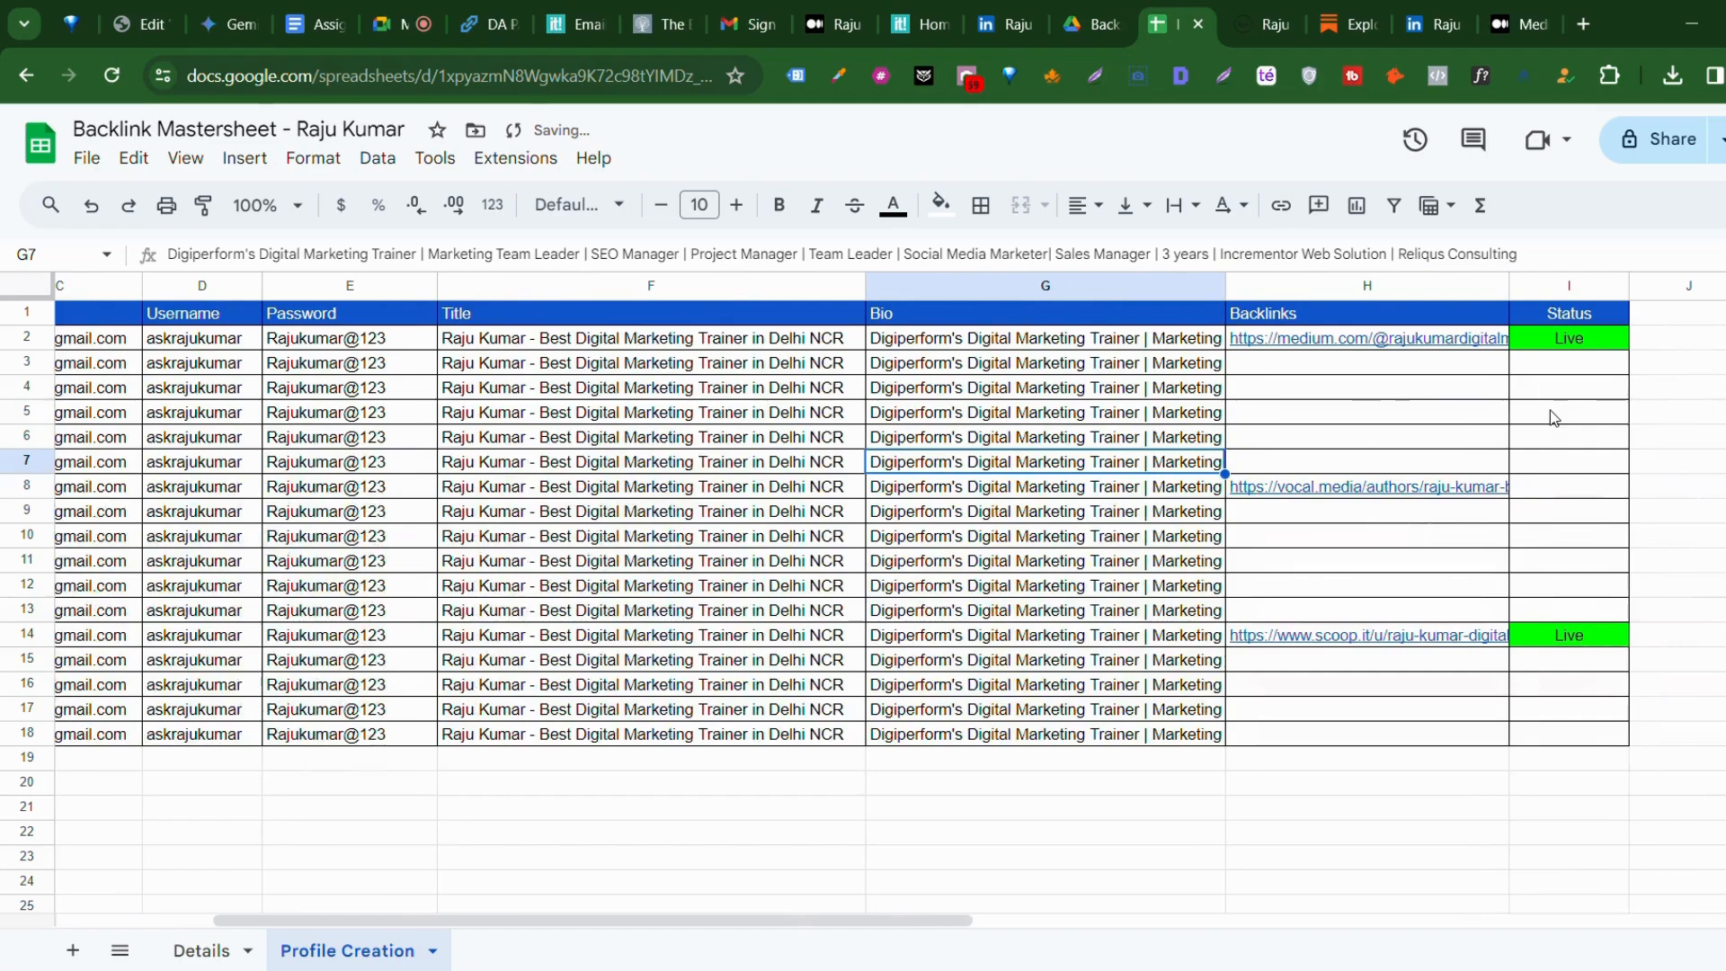
key(ctrl+c)
click(1589, 349)
click(1561, 482)
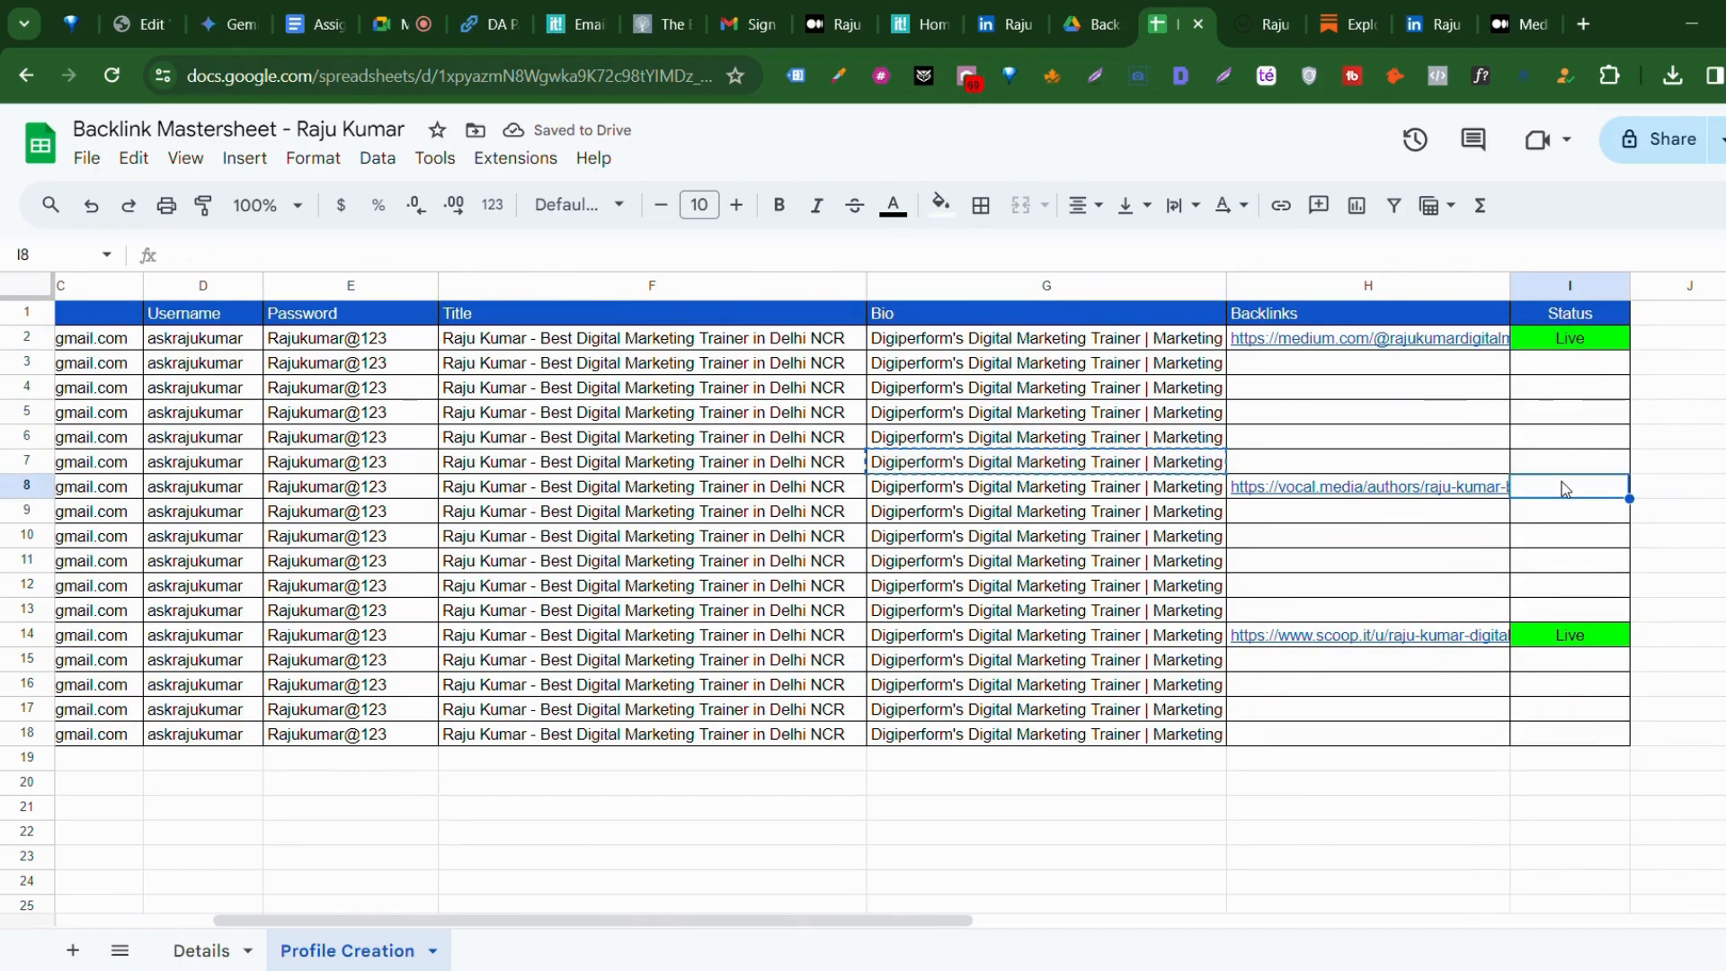
key(ctrl+v)
key(ctrl+z)
click(1567, 322)
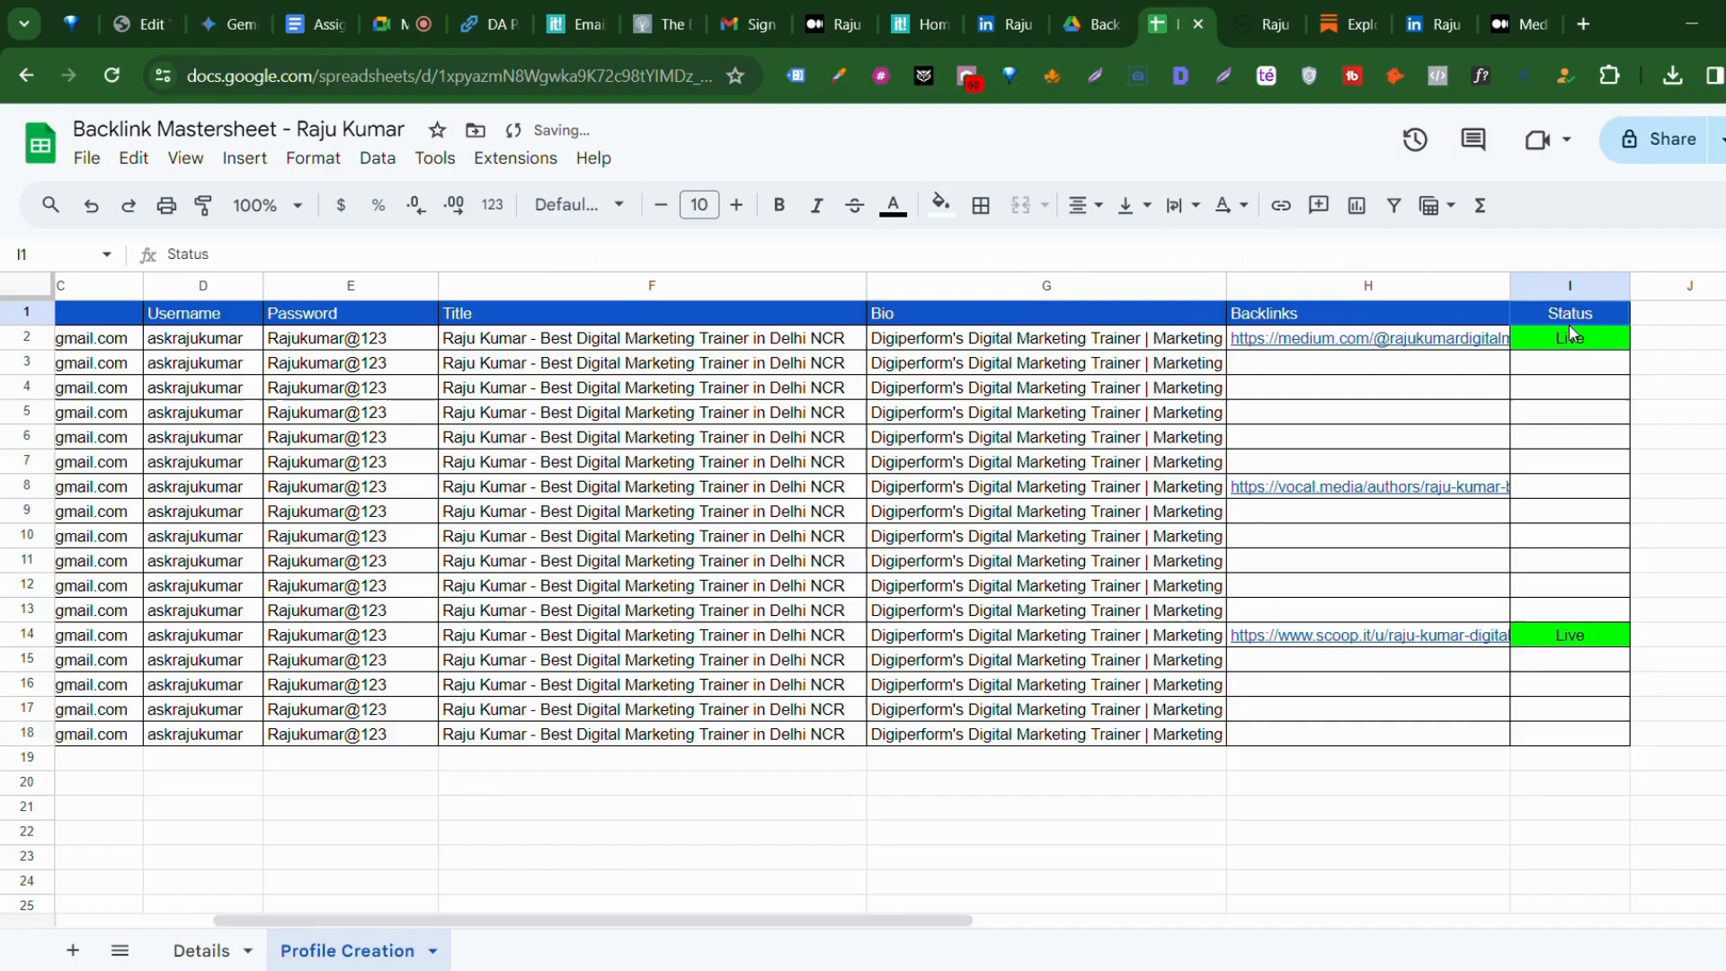
click(1579, 335)
key(ctrl+c)
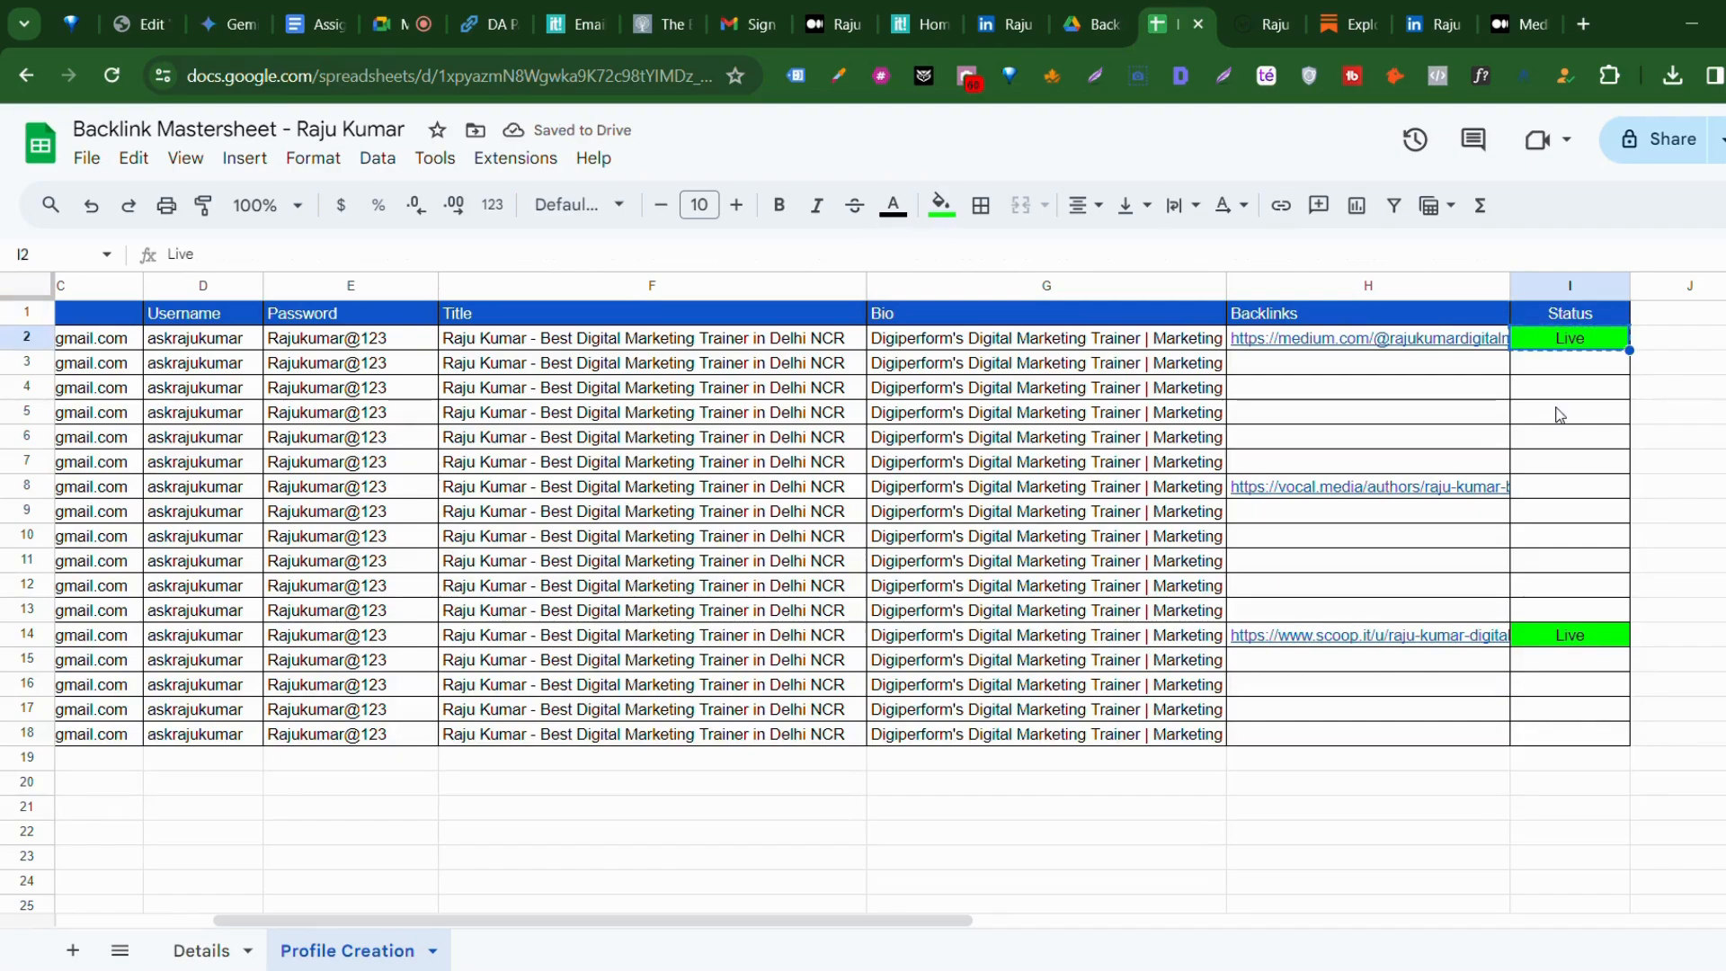
click(1548, 489)
key(ctrl+v)
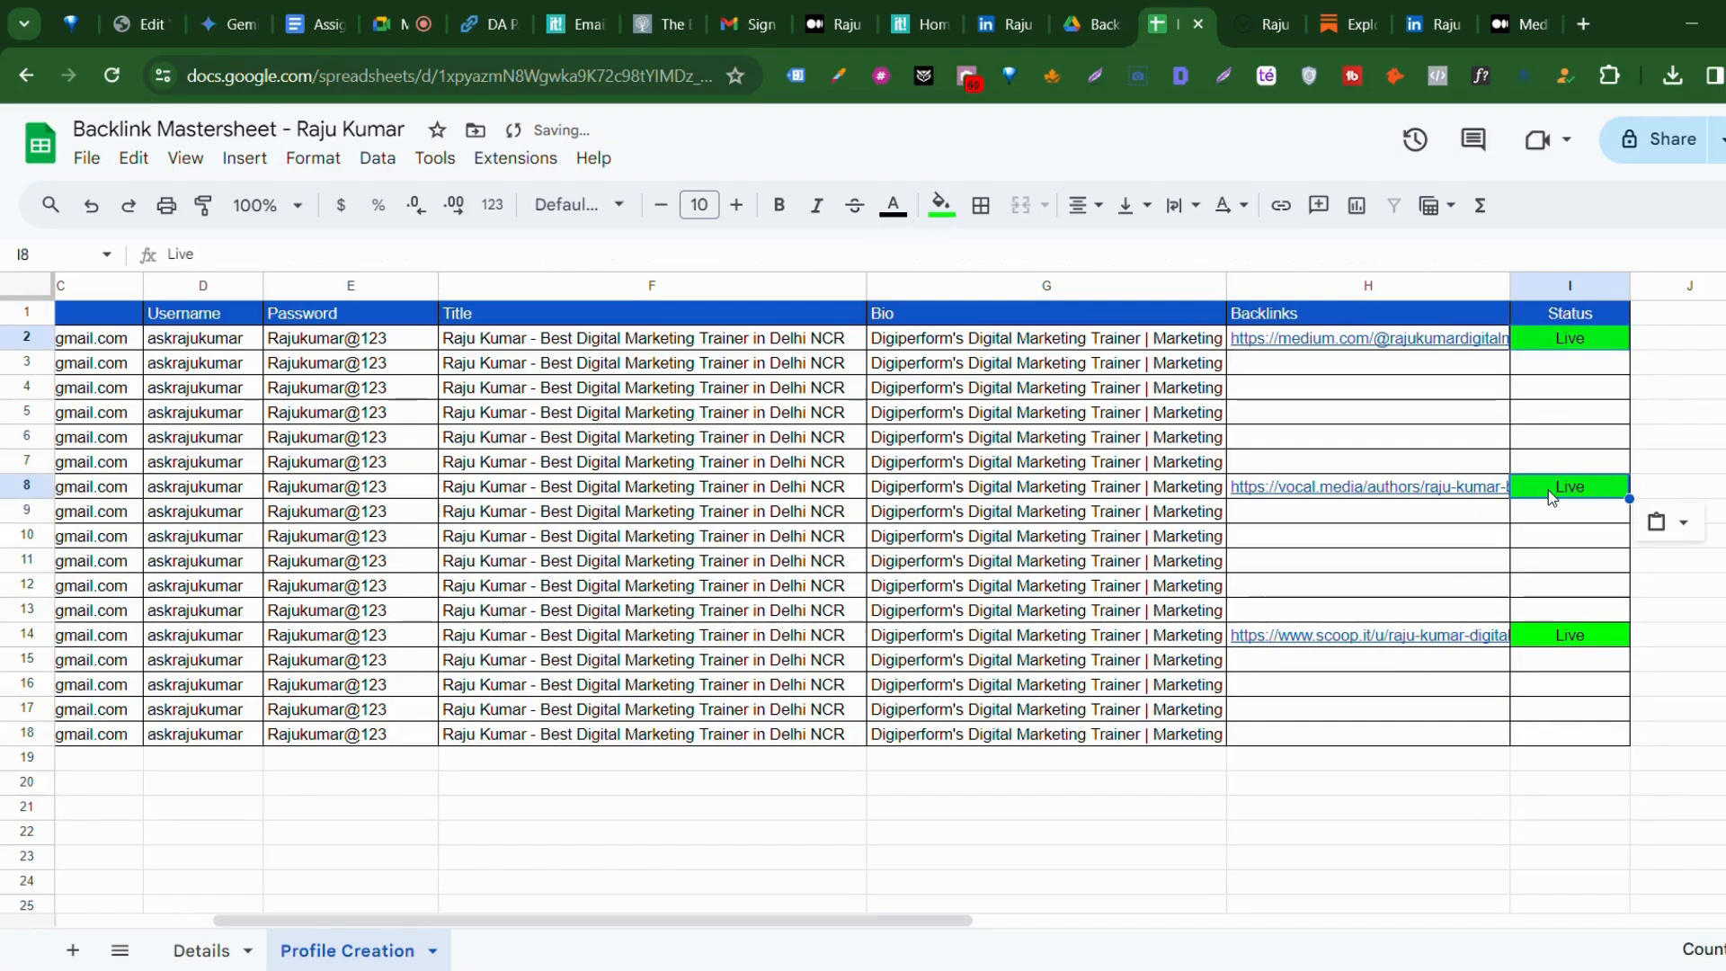